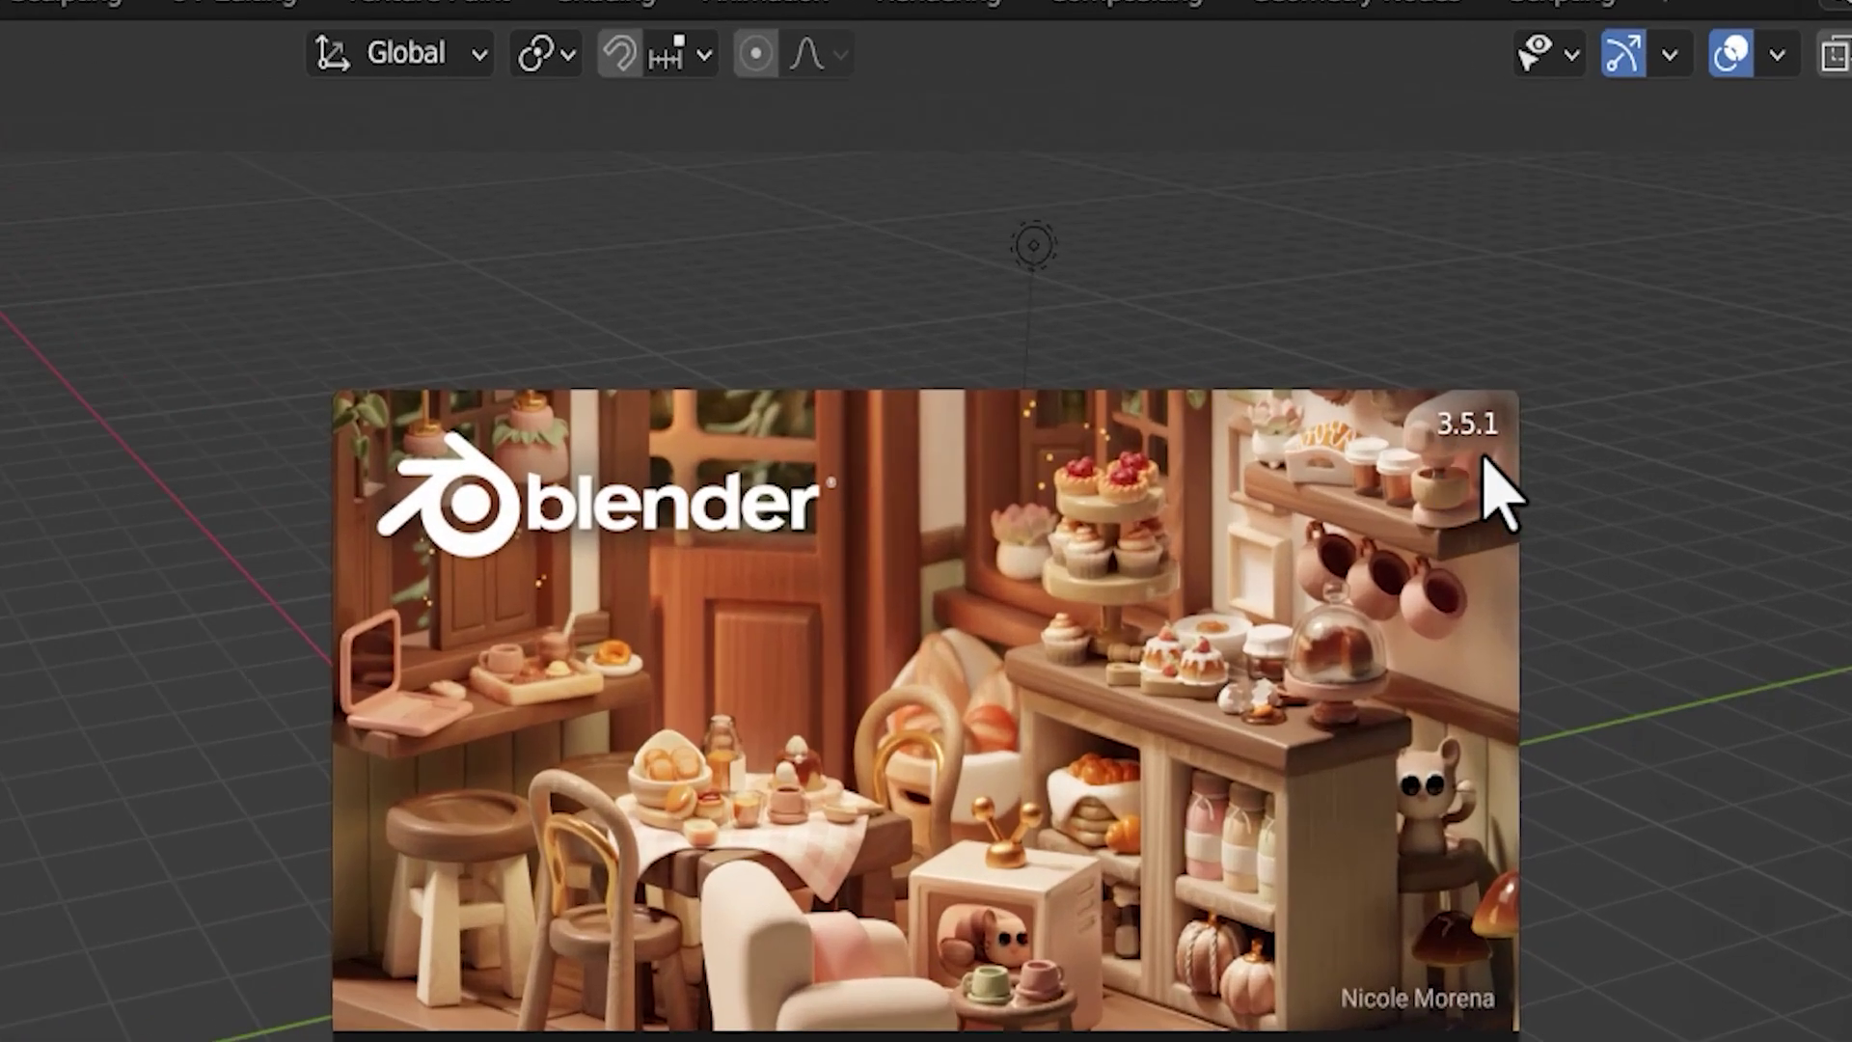
- Dismiss the splash screen and enable the Screencast Keys display
{"action": "left_click", "coordinate": [1288, 357]}
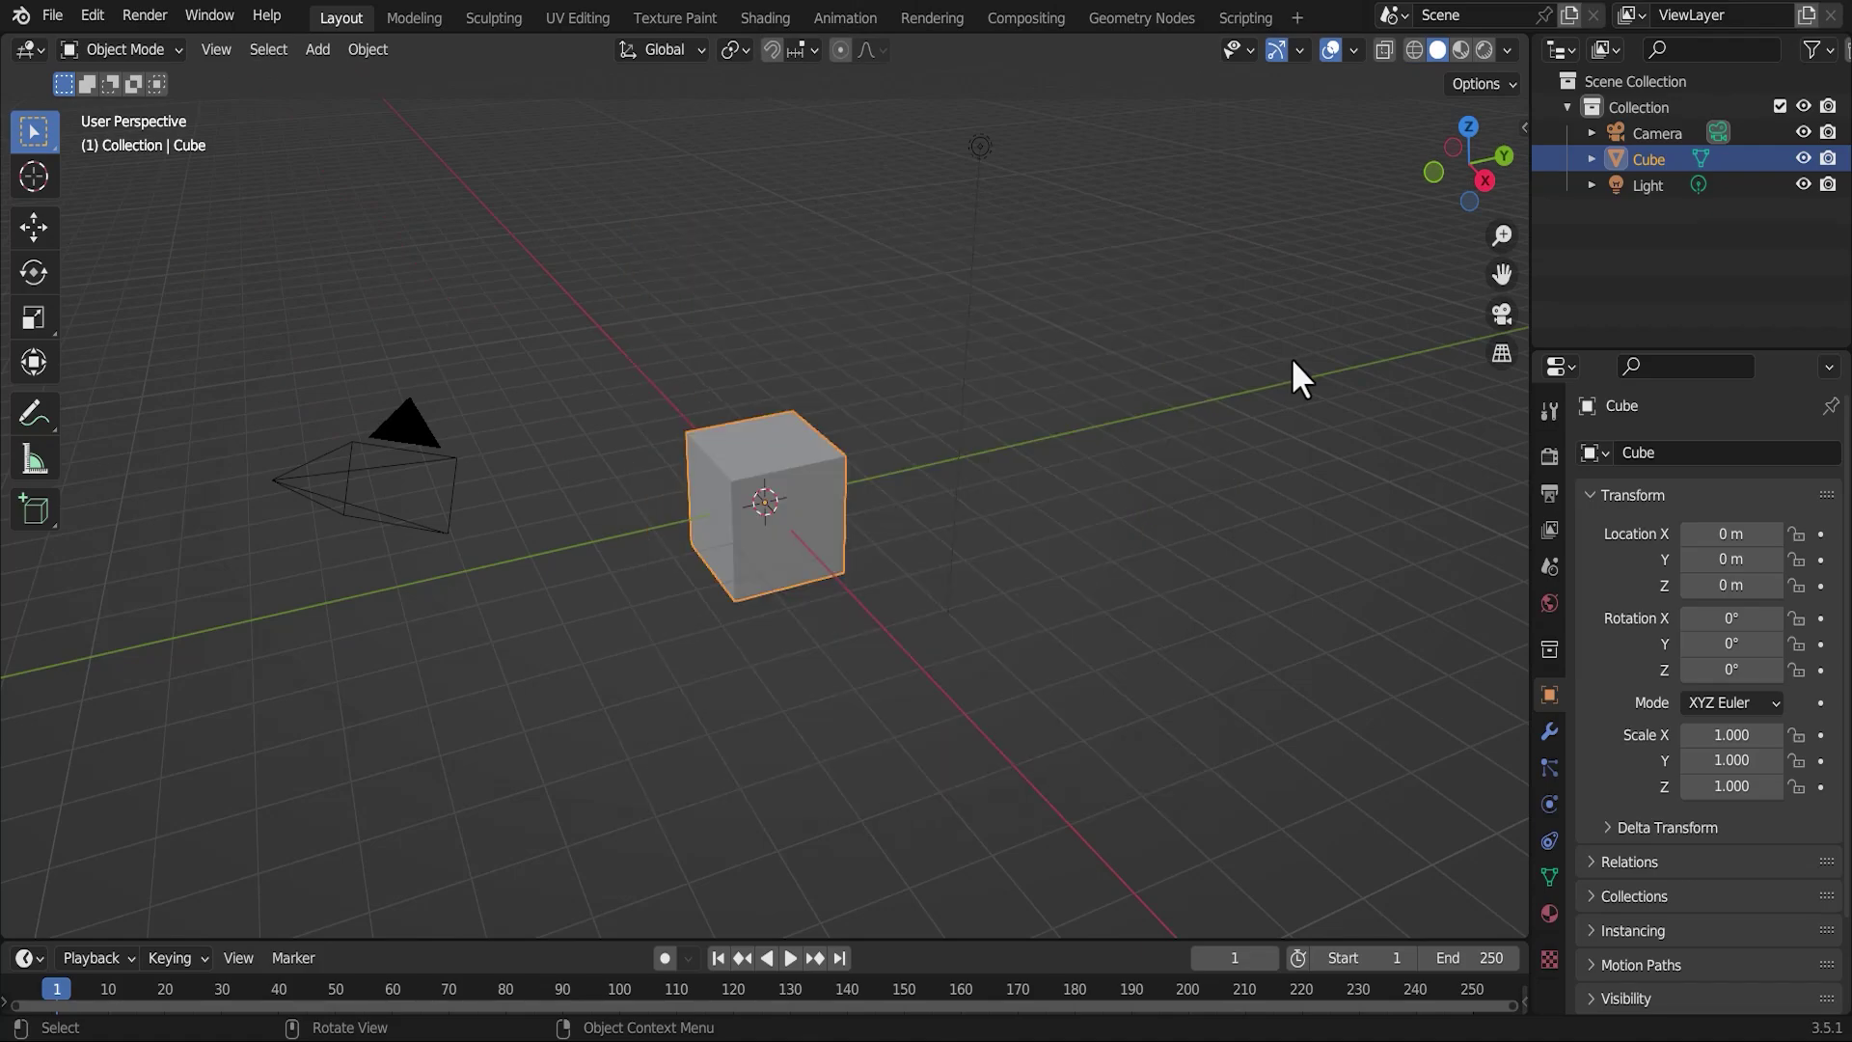
{"action": "key", "text": "n"}
{"action": "left_click", "coordinate": [1516, 347]}
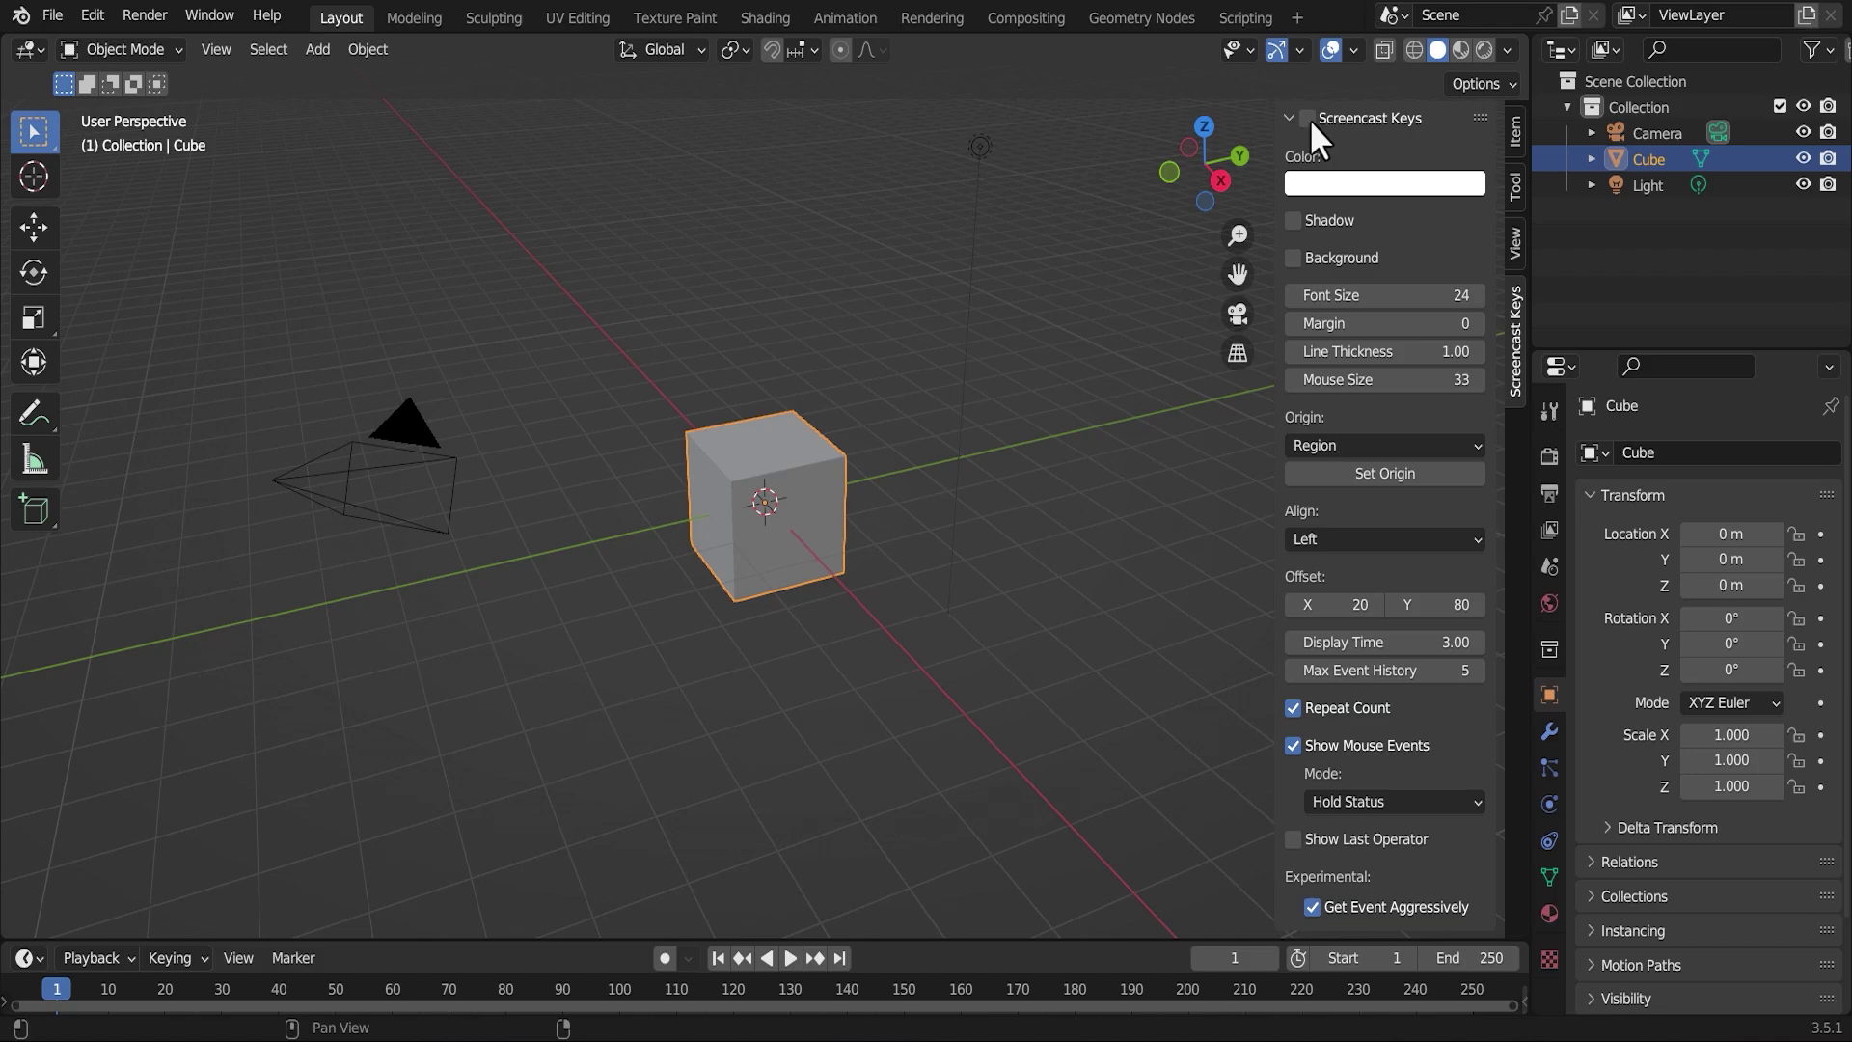
{"action": "key", "text": "n"}
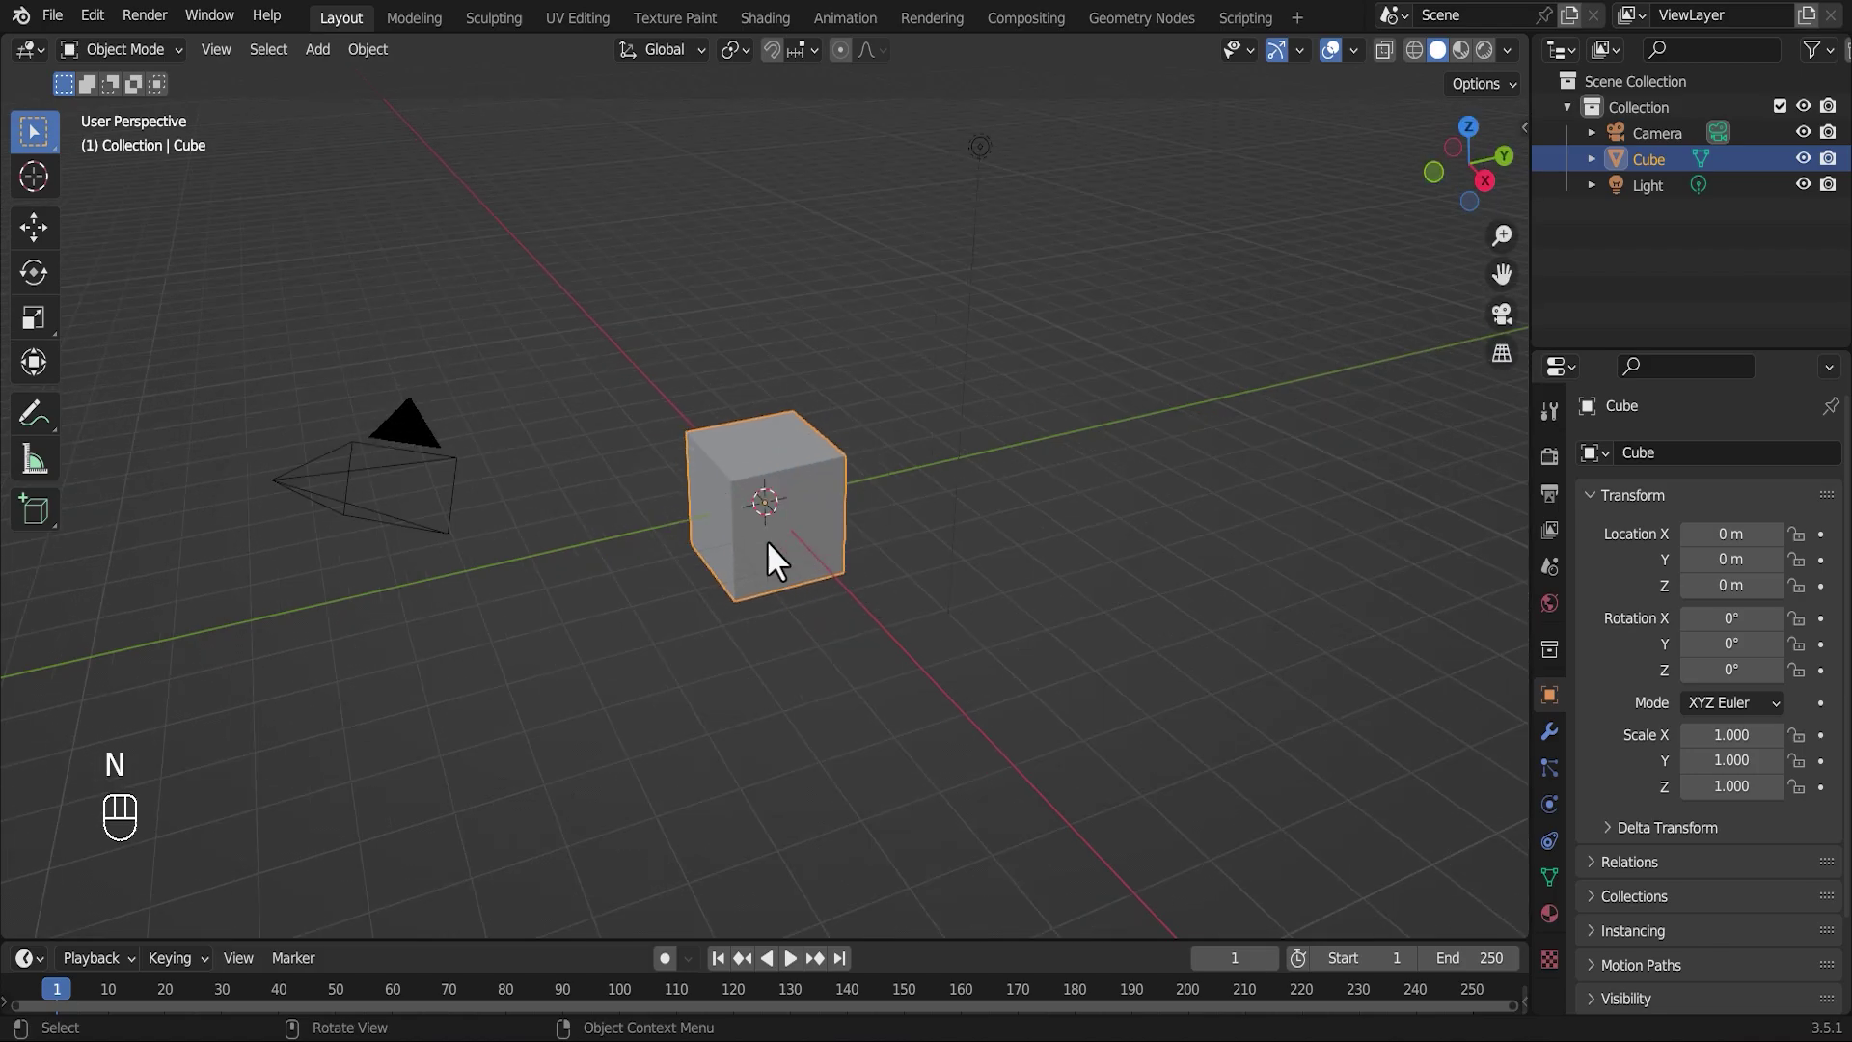
- Delete the default cube and add a cone mesh in its place
{"action": "key", "text": "x"}
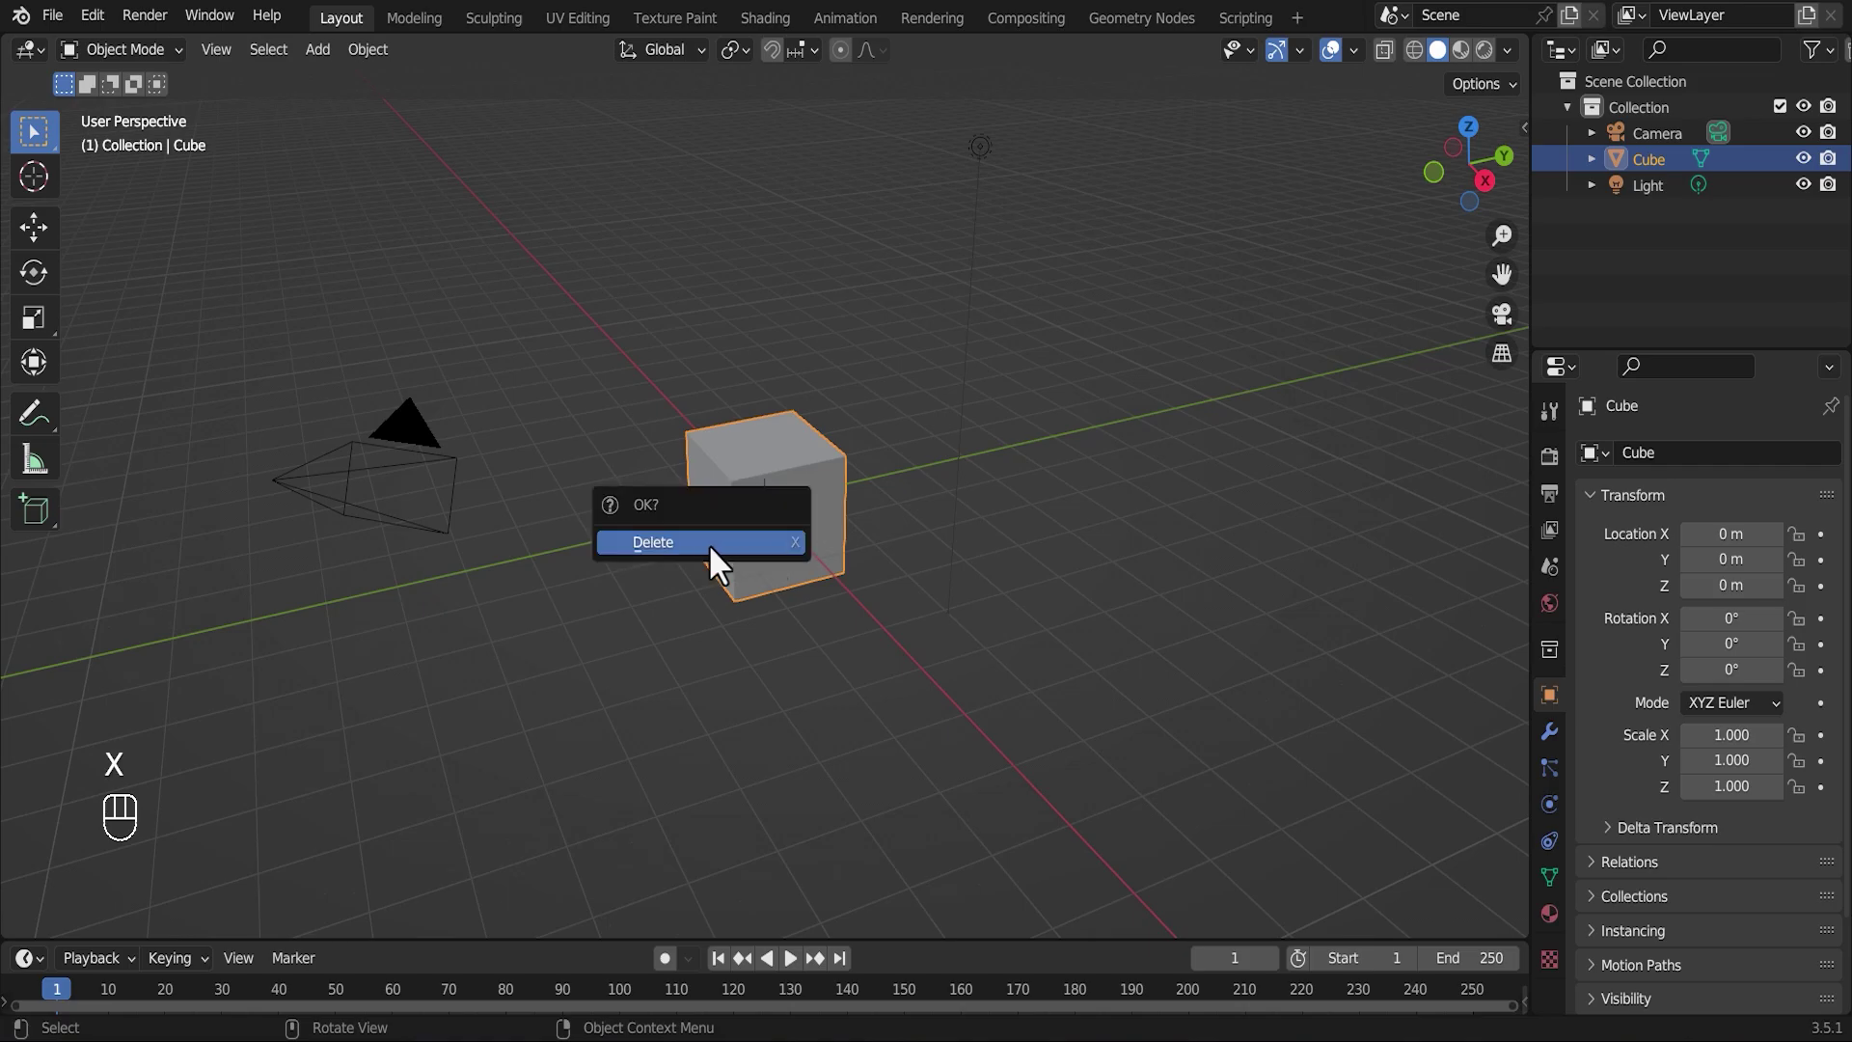
{"action": "left_click", "coordinate": [718, 540]}
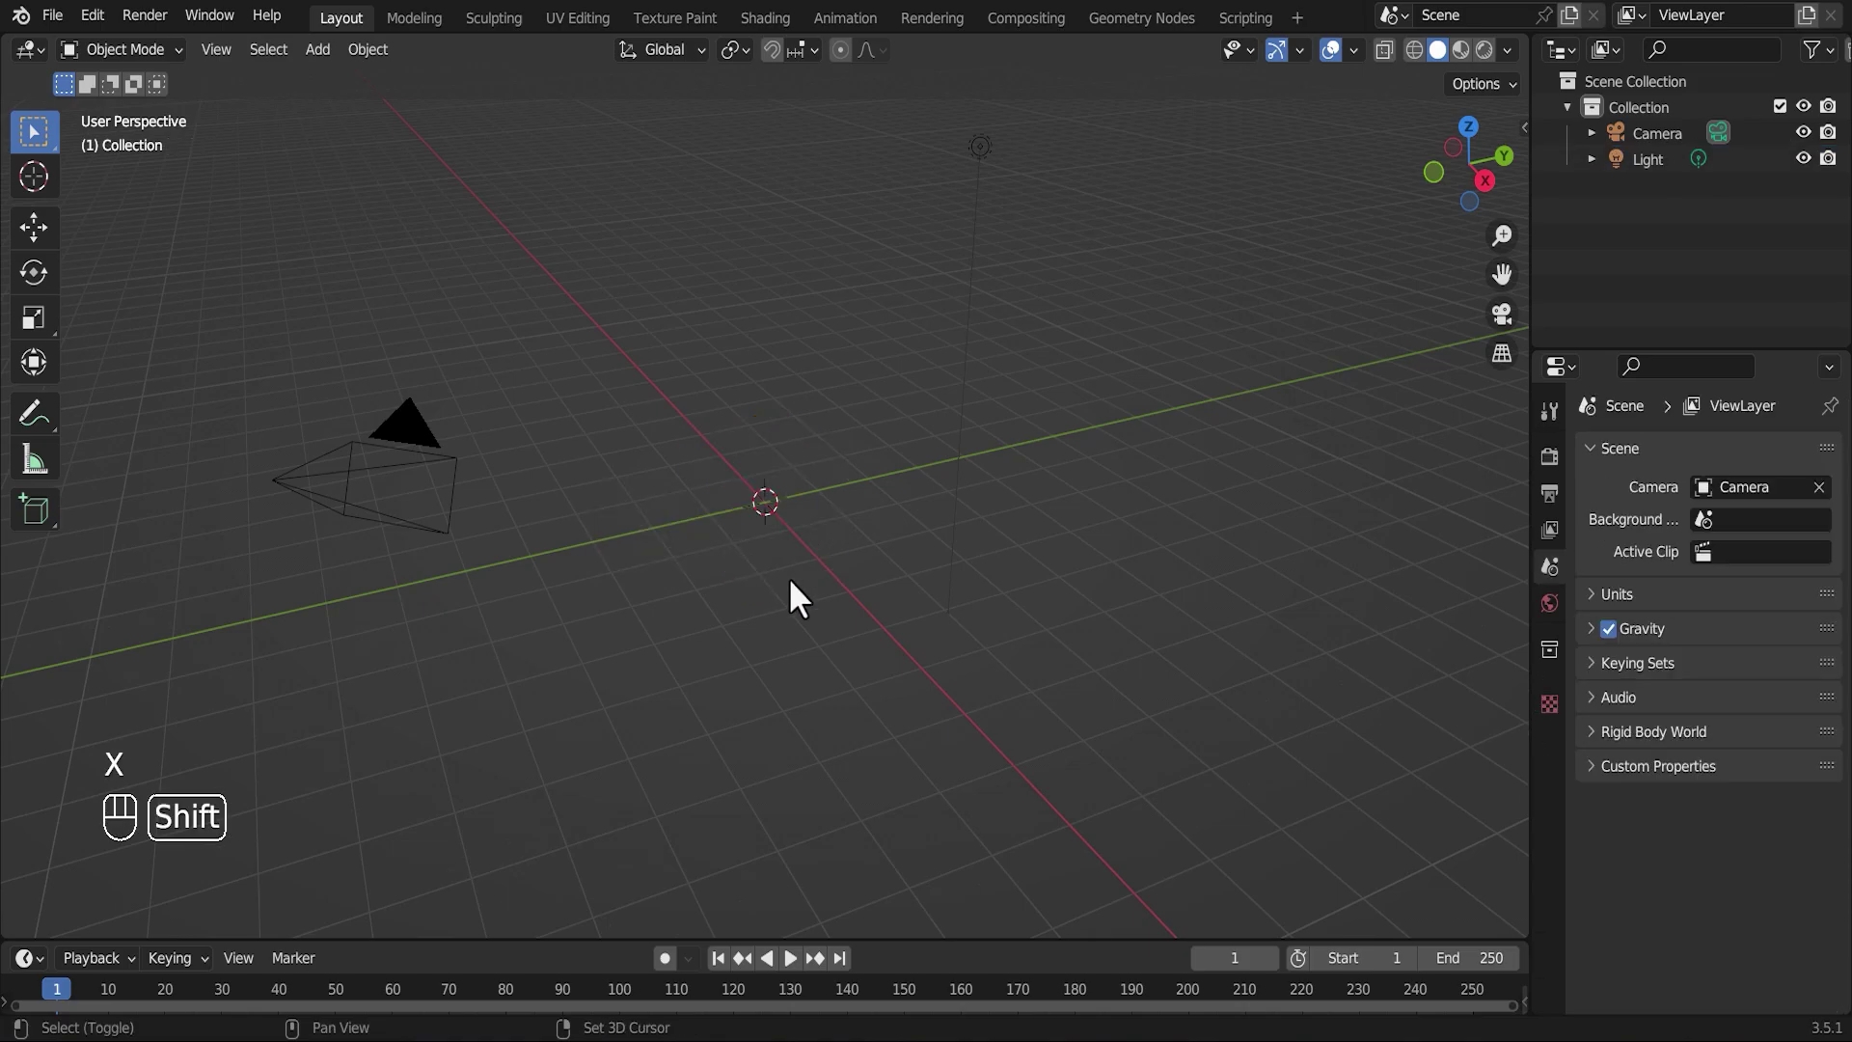
{"action": "key", "text": "shift+a"}
{"action": "mouse_move", "coordinate": [712, 519]}
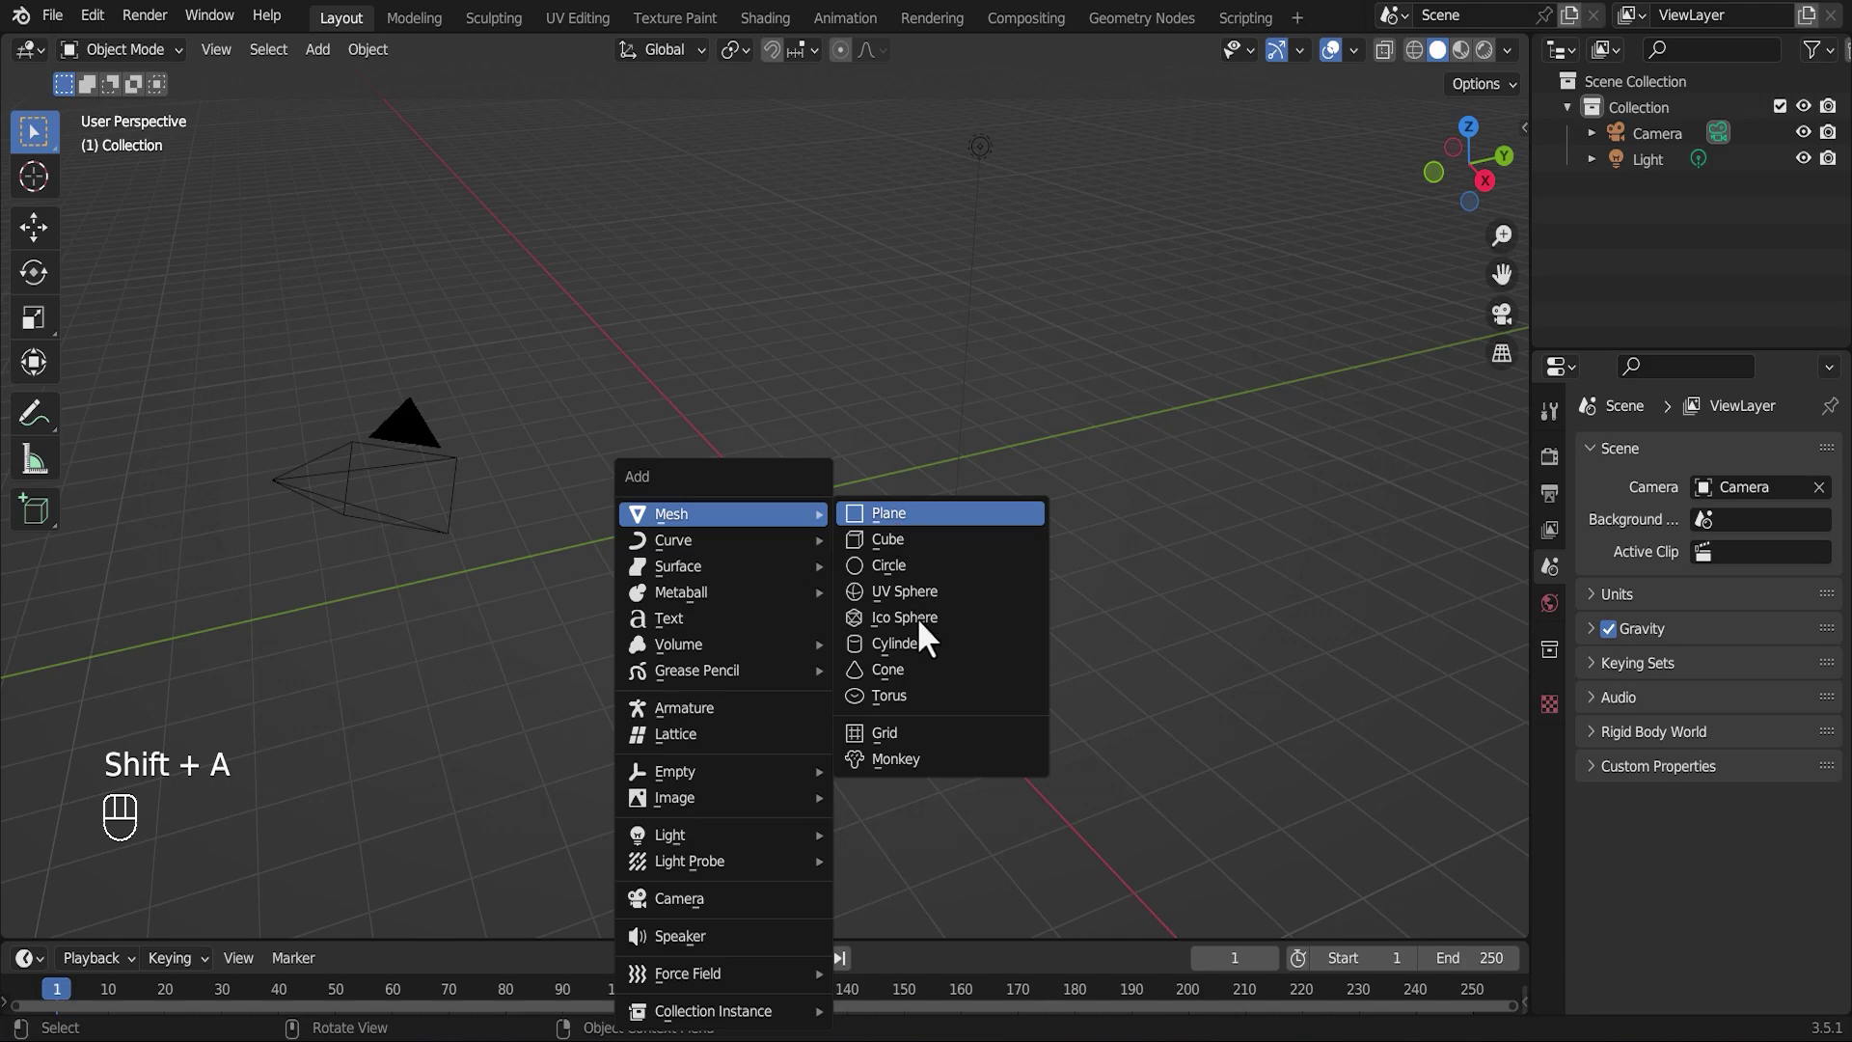
{"action": "left_click", "coordinate": [911, 668]}
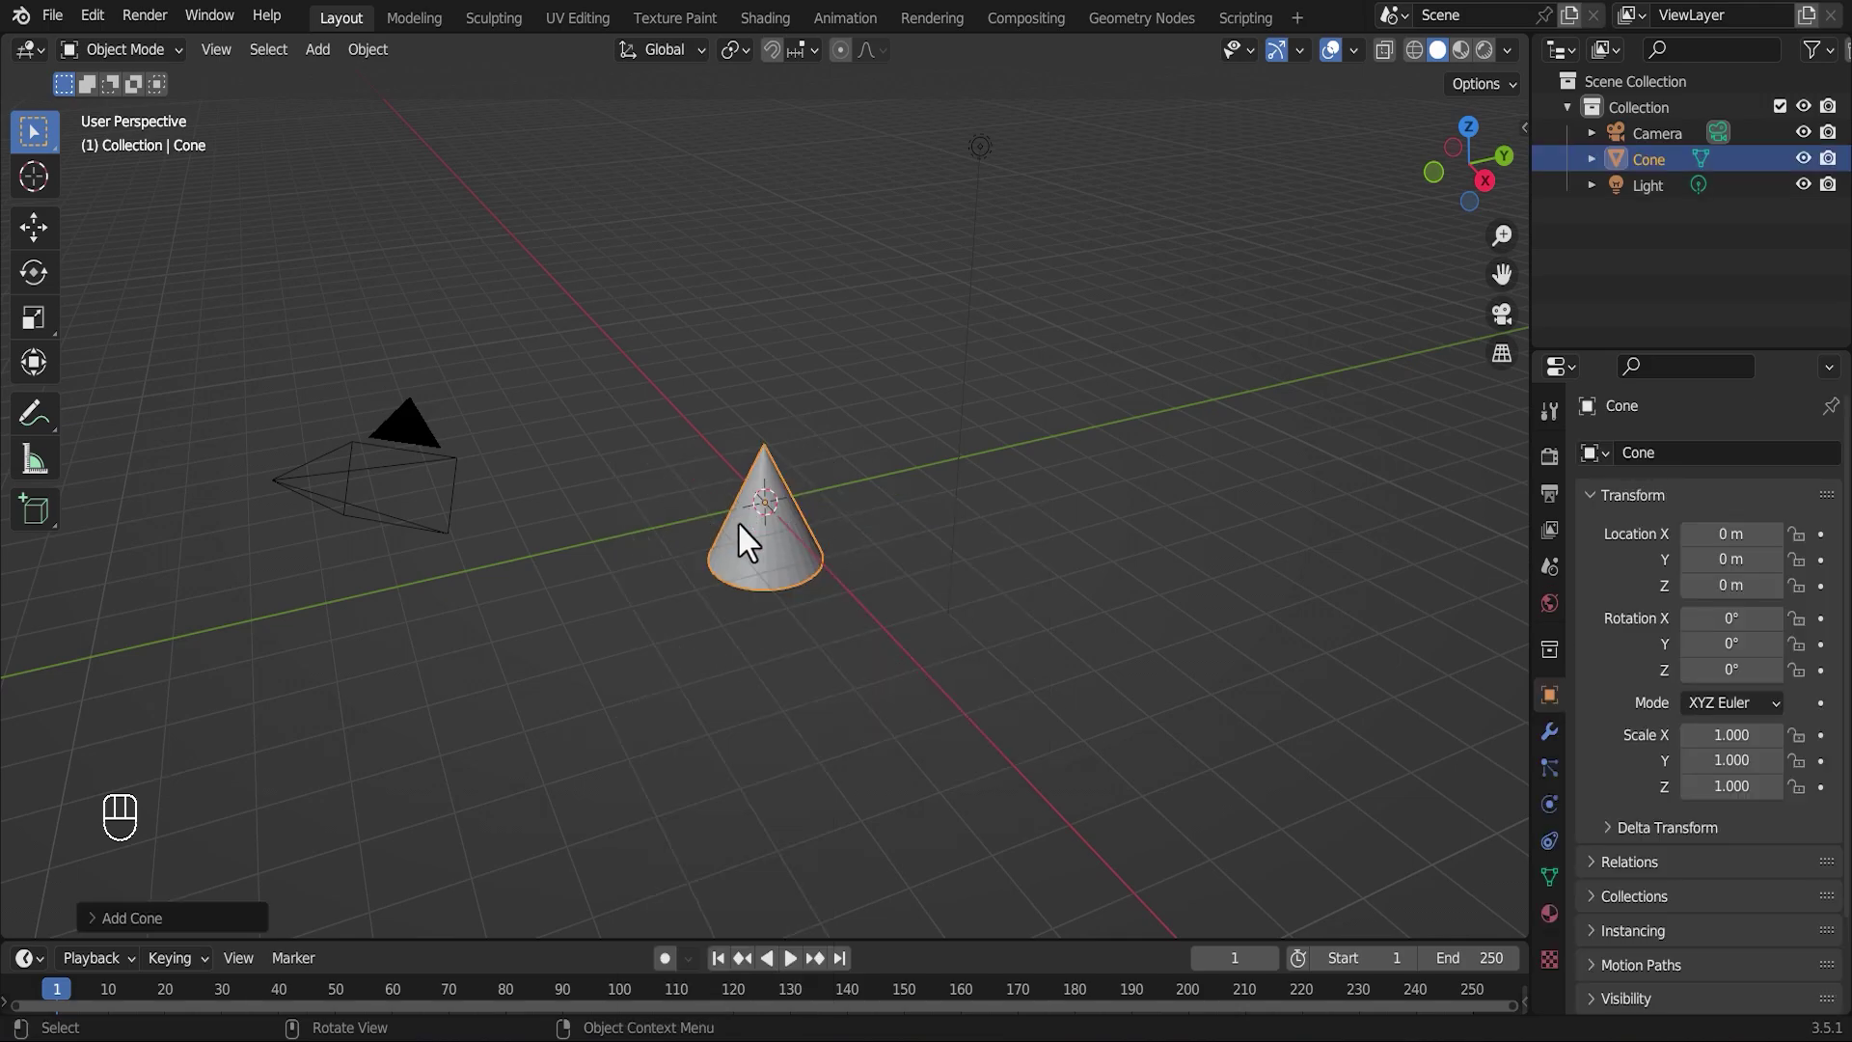
- Turn the new cone into a square pyramid with 4 vertices and a Z rotation of 45°
{"action": "left_click", "coordinate": [143, 919]}
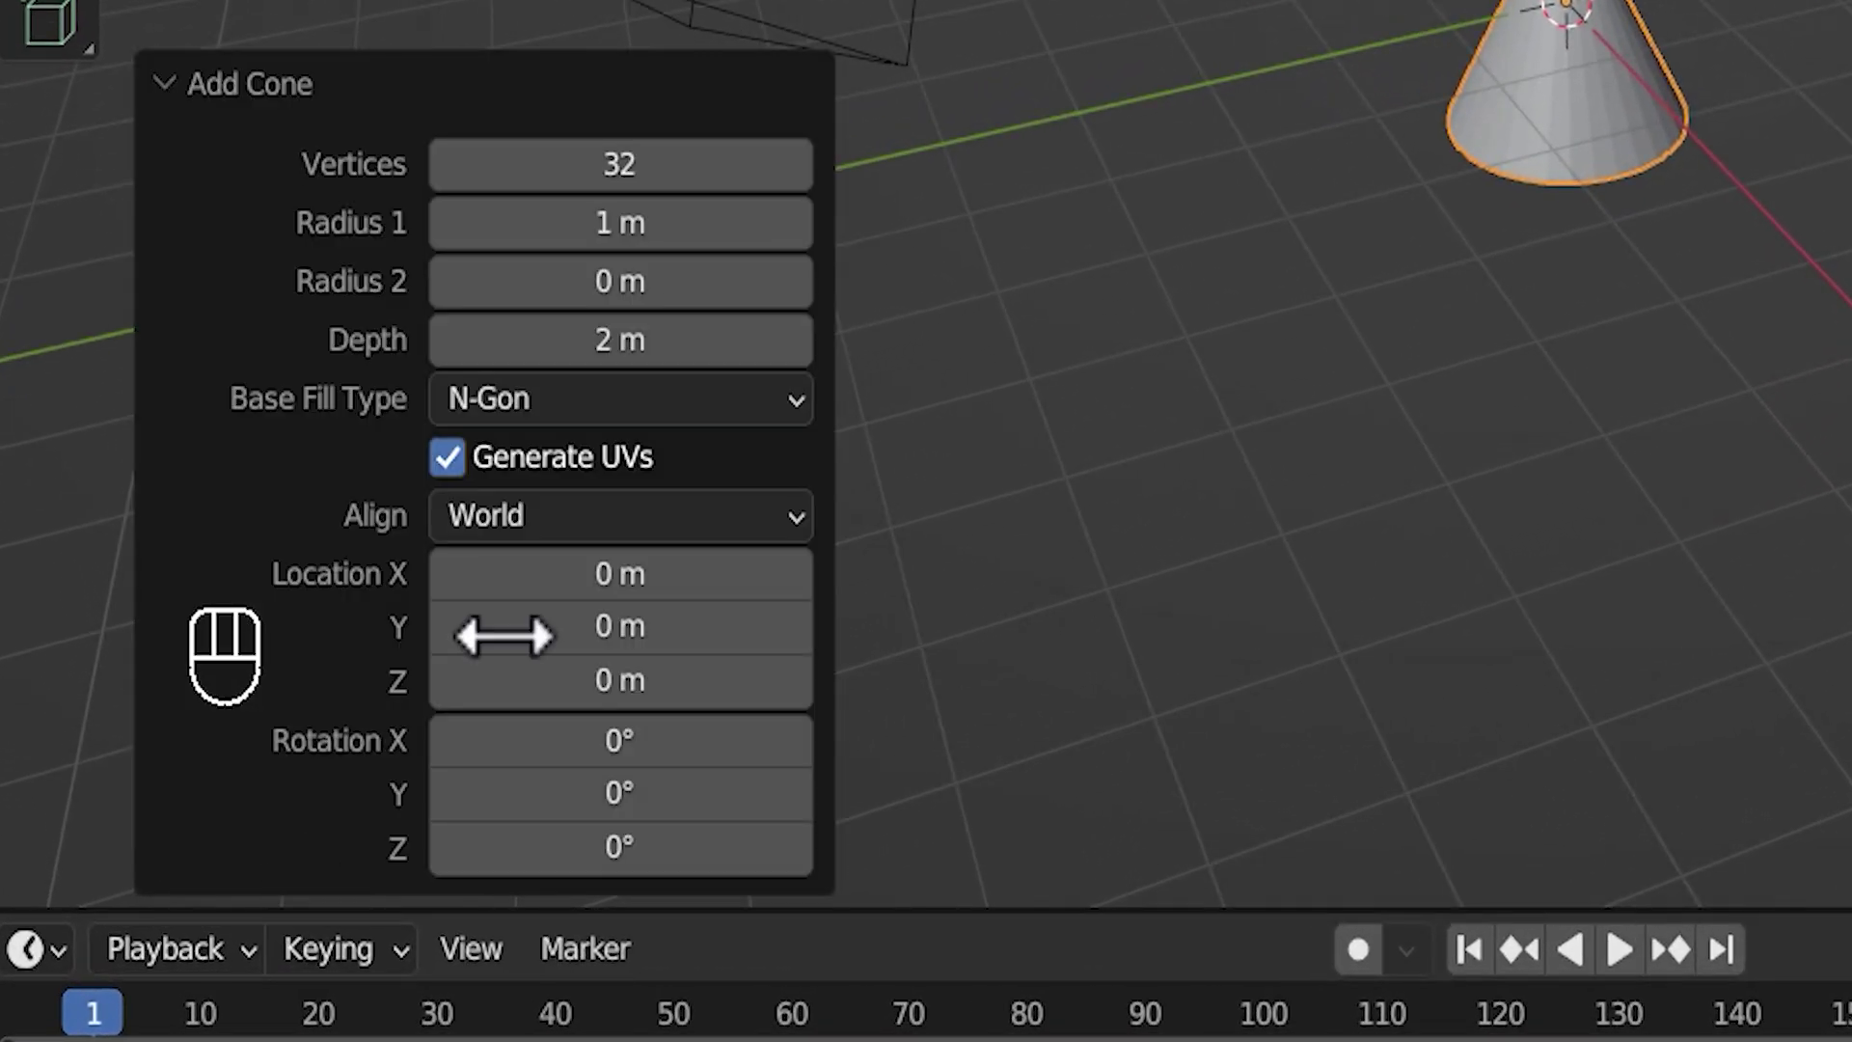
{"action": "left_click", "coordinate": [652, 168]}
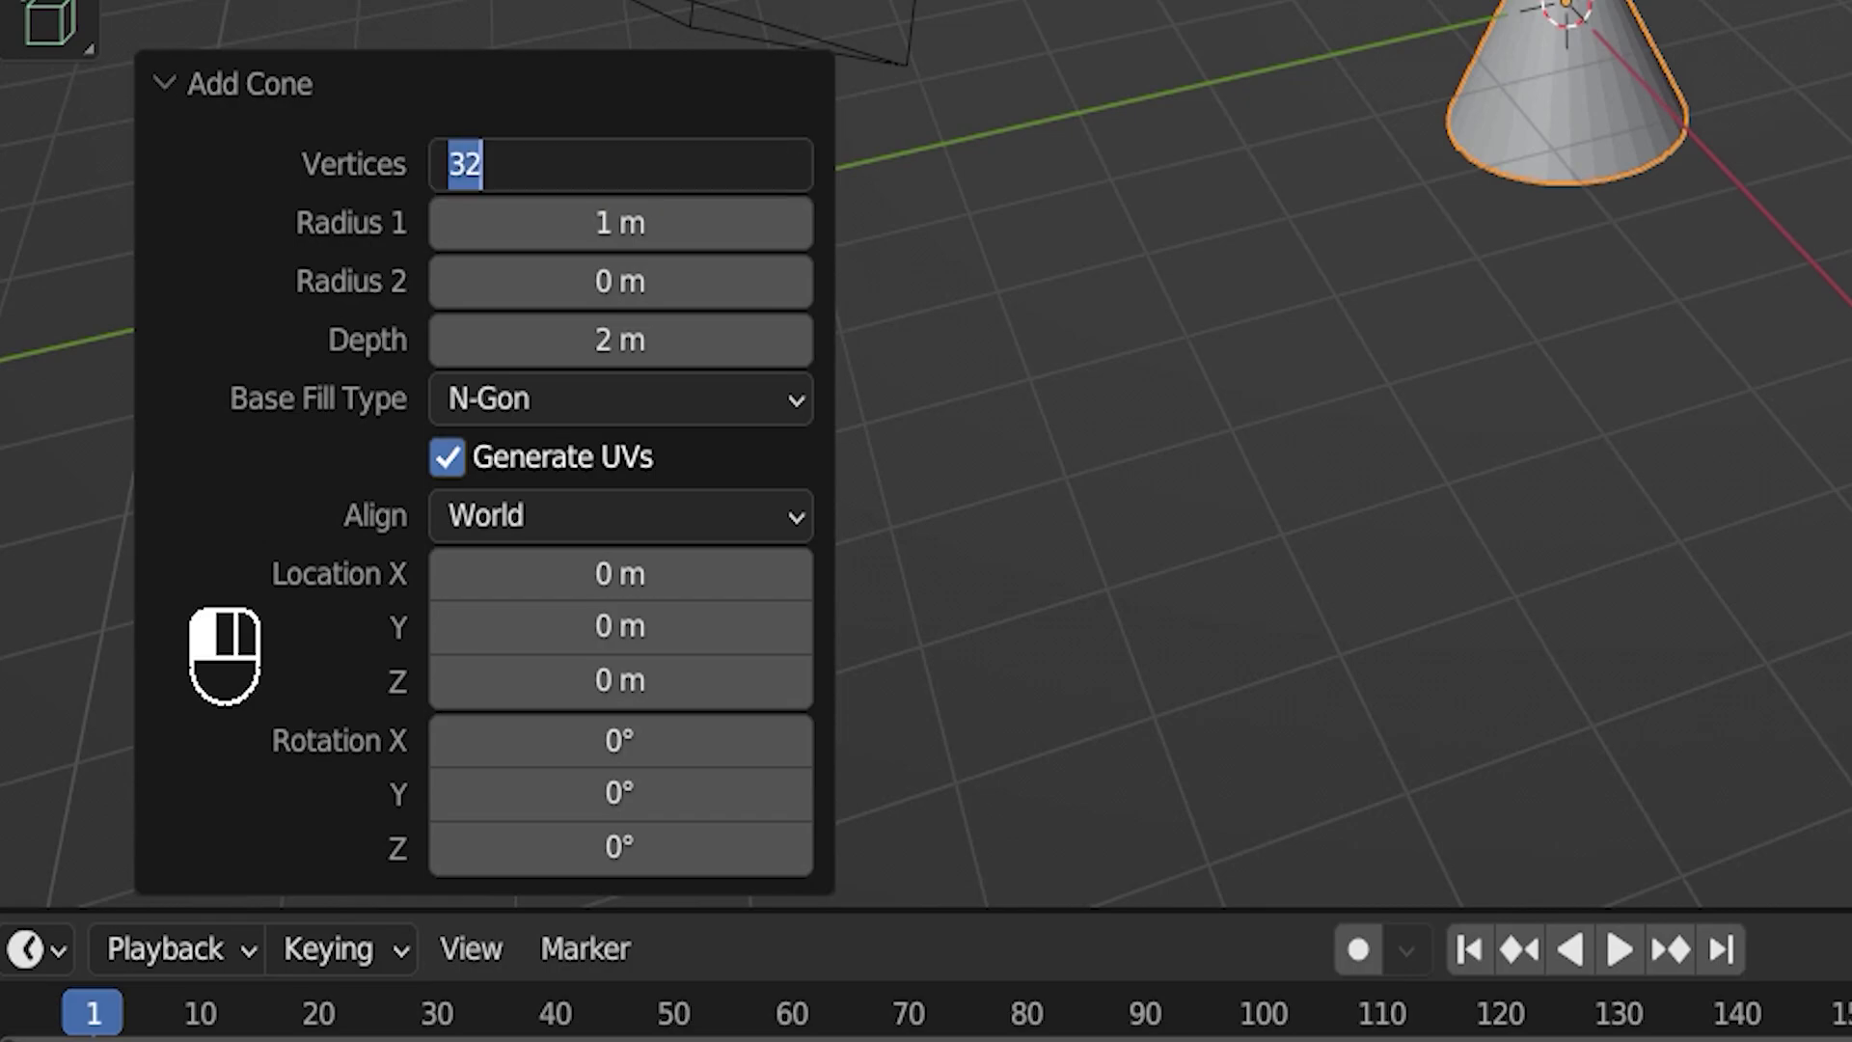
{"action": "key", "text": "BackSpace"}
{"action": "type", "text": "4"}
{"action": "key", "text": "Return"}
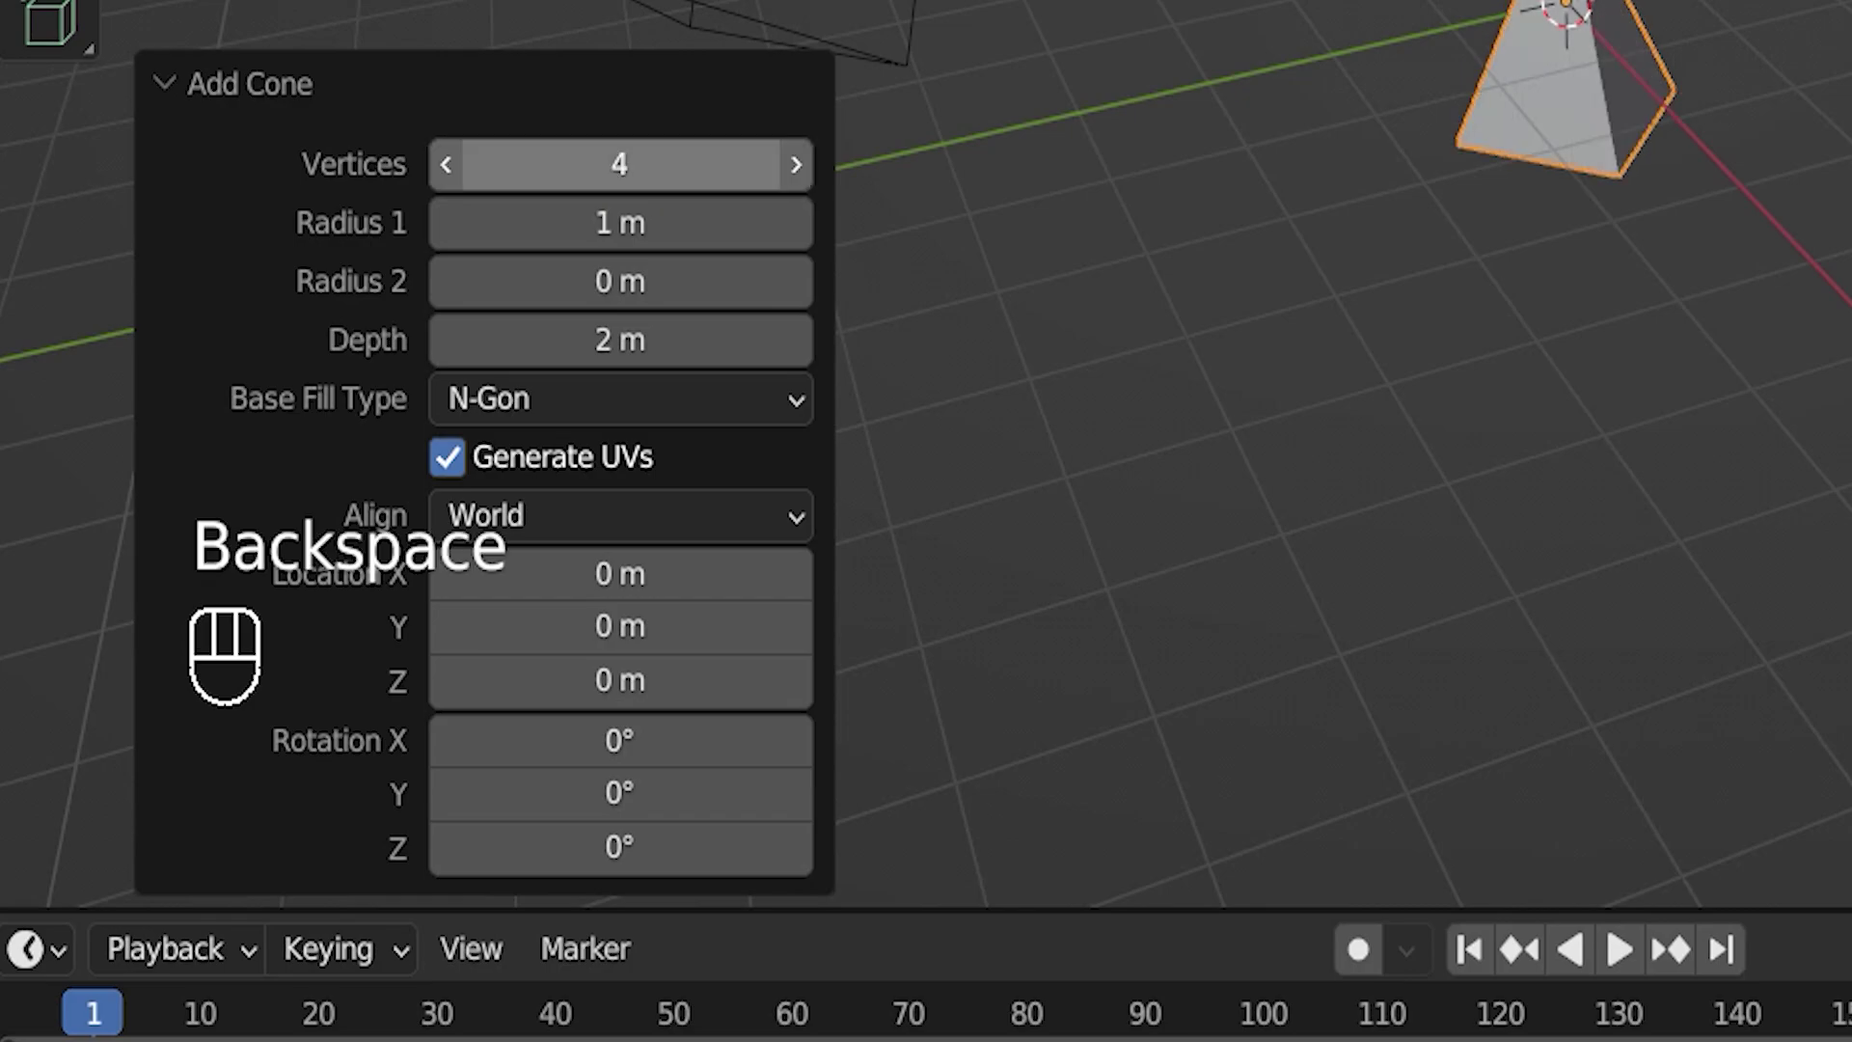
{"action": "left_click_drag", "start_coordinate": [800, 845], "coordinate": [801, 844]}
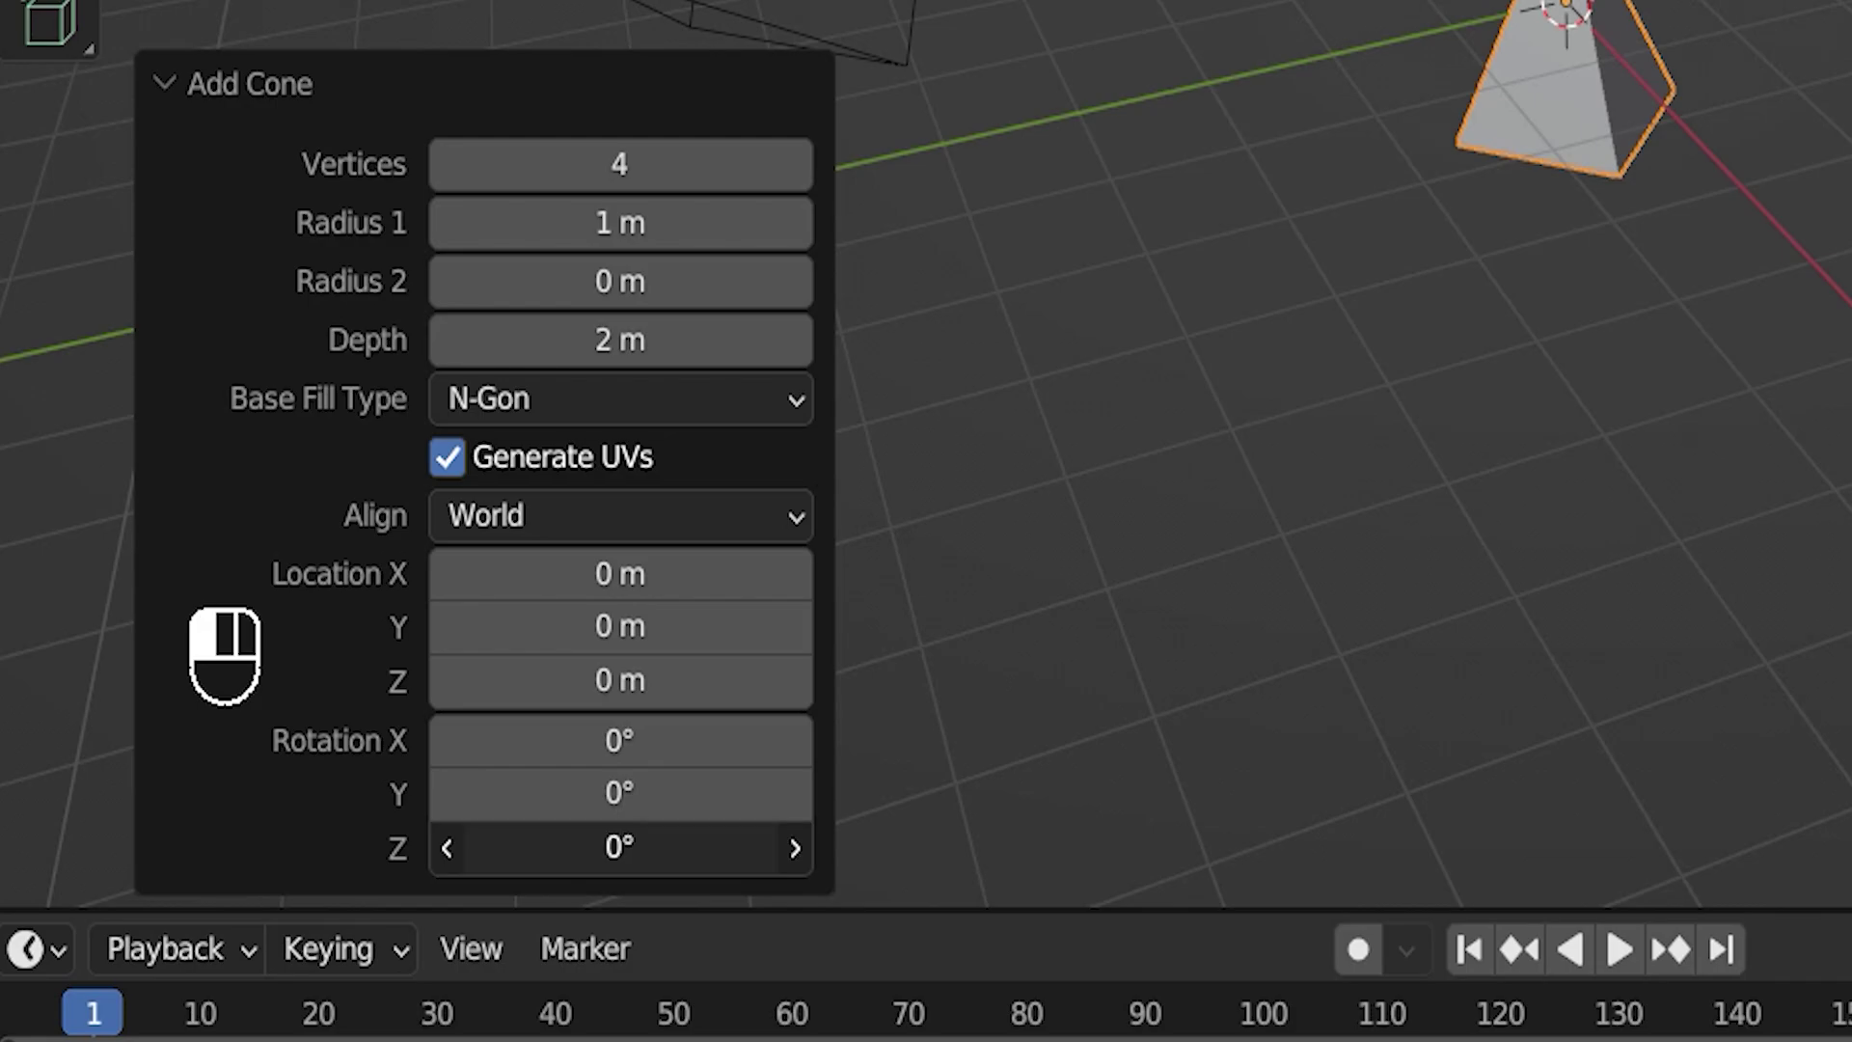
{"action": "key", "text": "BackSpace"}
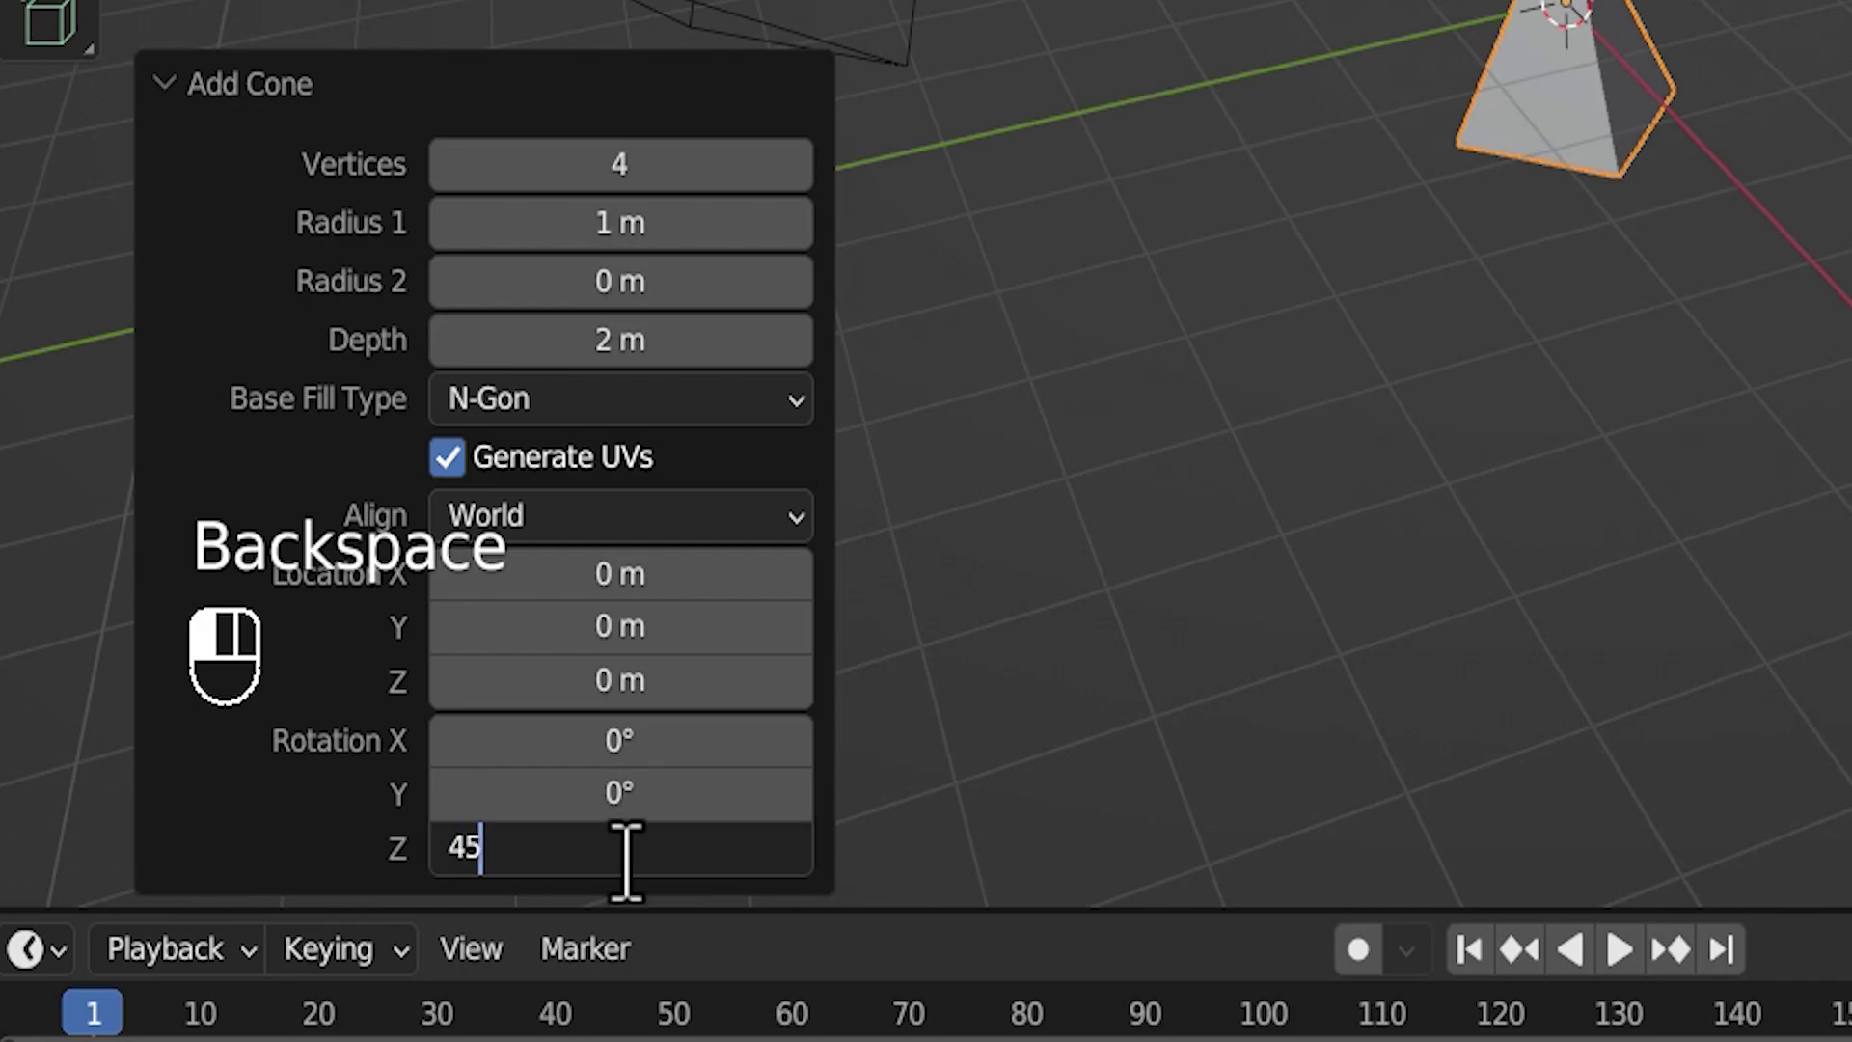
{"action": "type", "text": "45"}
{"action": "key", "text": "Return"}
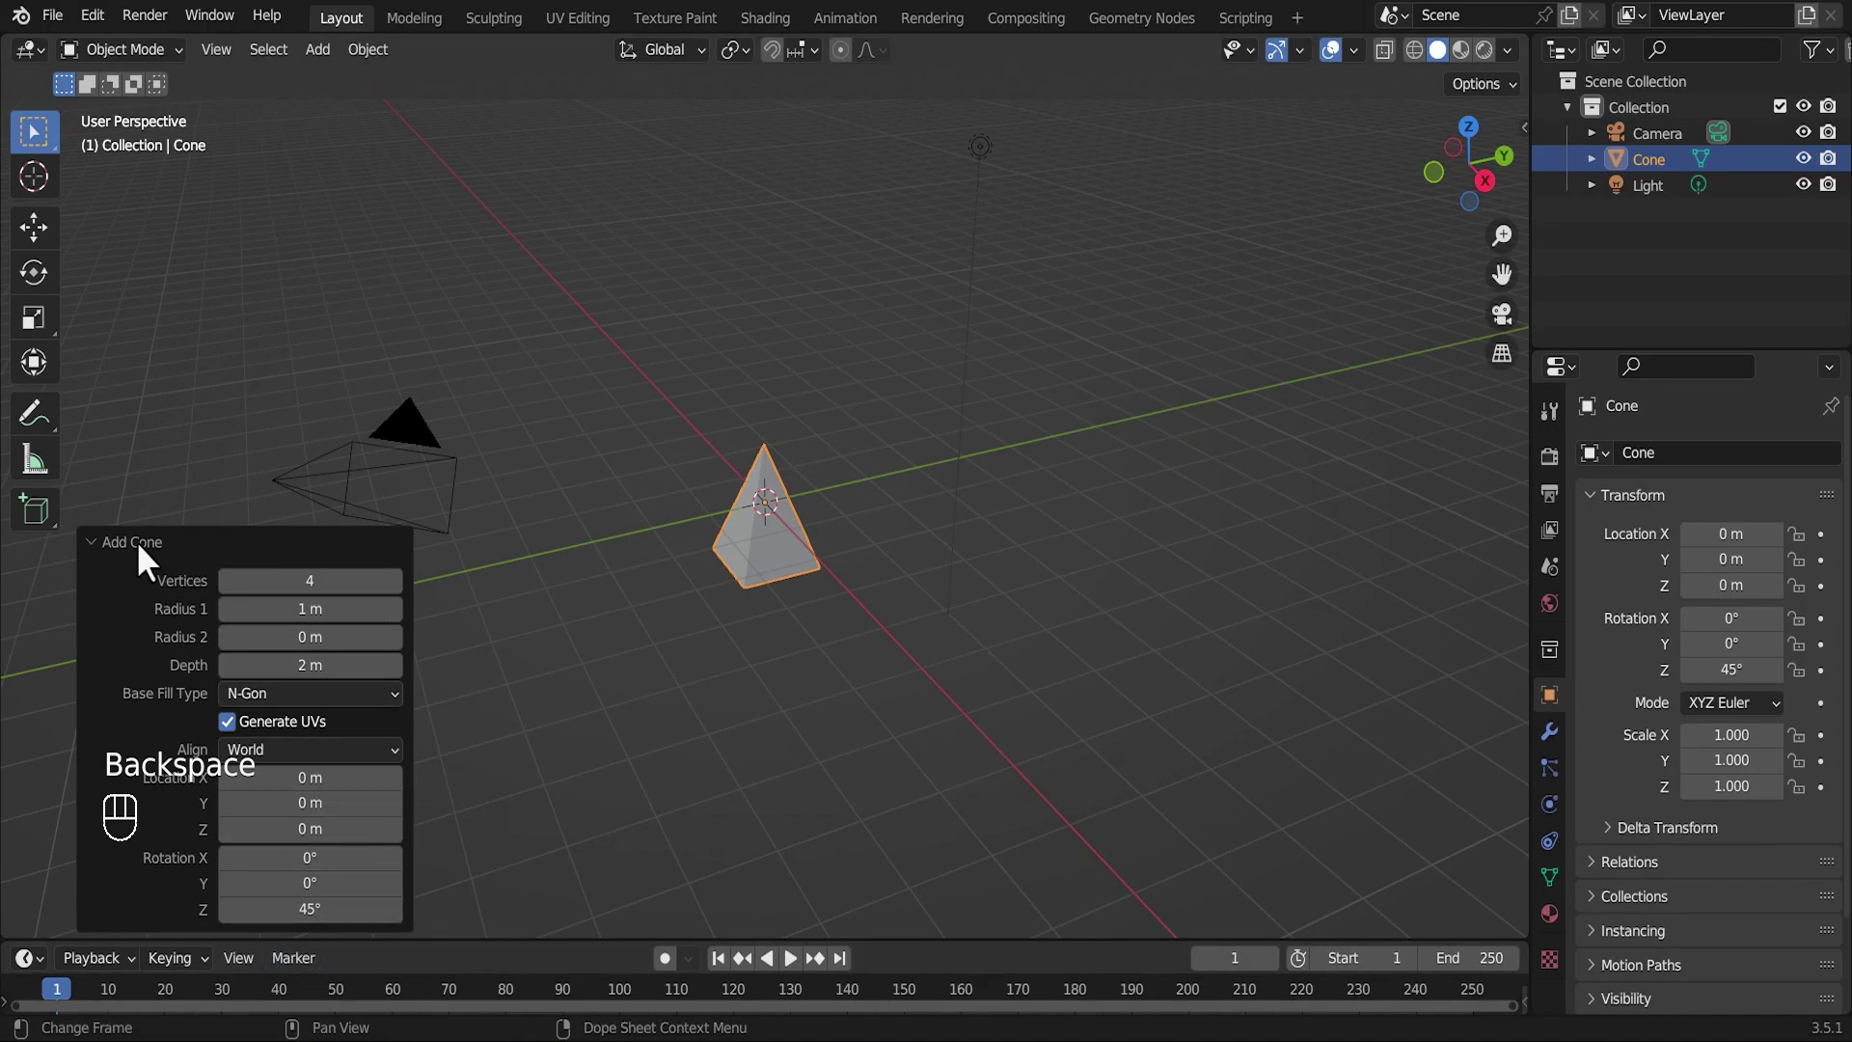
{"action": "left_click", "coordinate": [136, 540]}
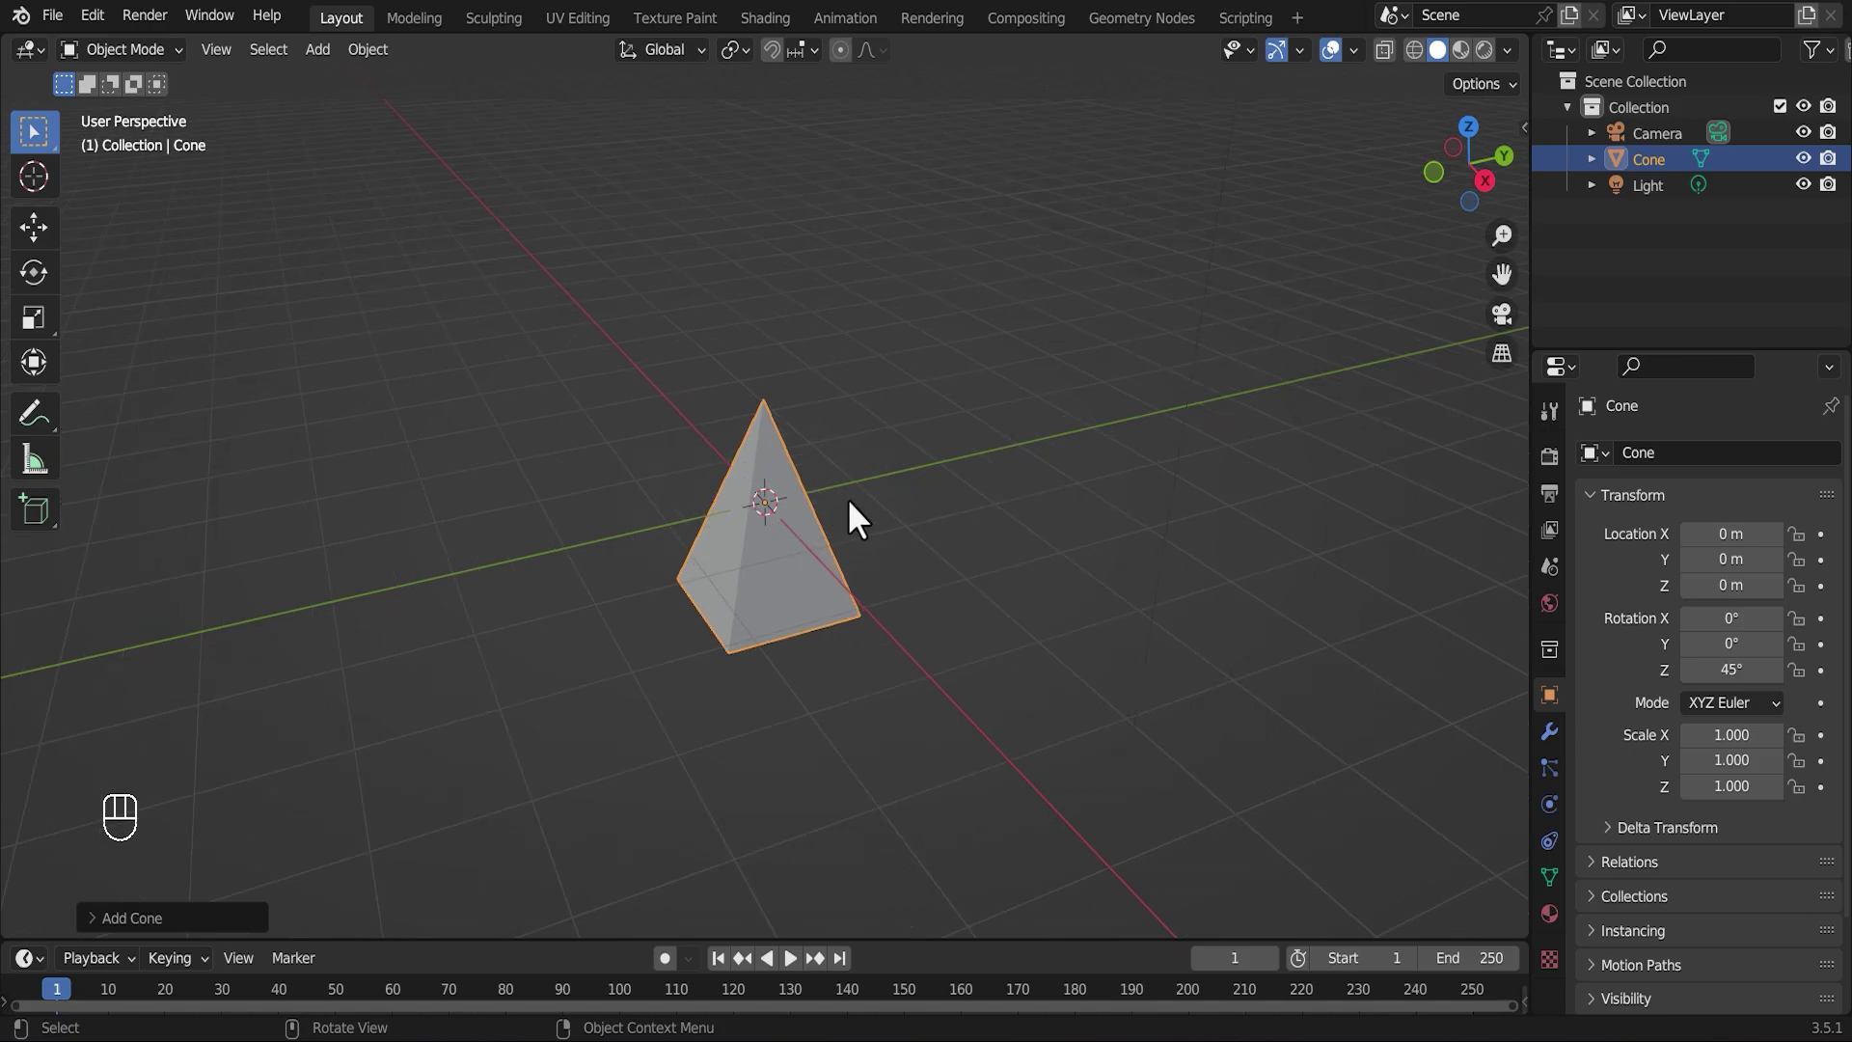
- Raise the pyramid about 2 m along the Z axis and flatten it to a Z scale of about 0.55
{"action": "scroll", "coordinate": [702, 505], "scroll_direction": "down", "scroll_amount": 2}
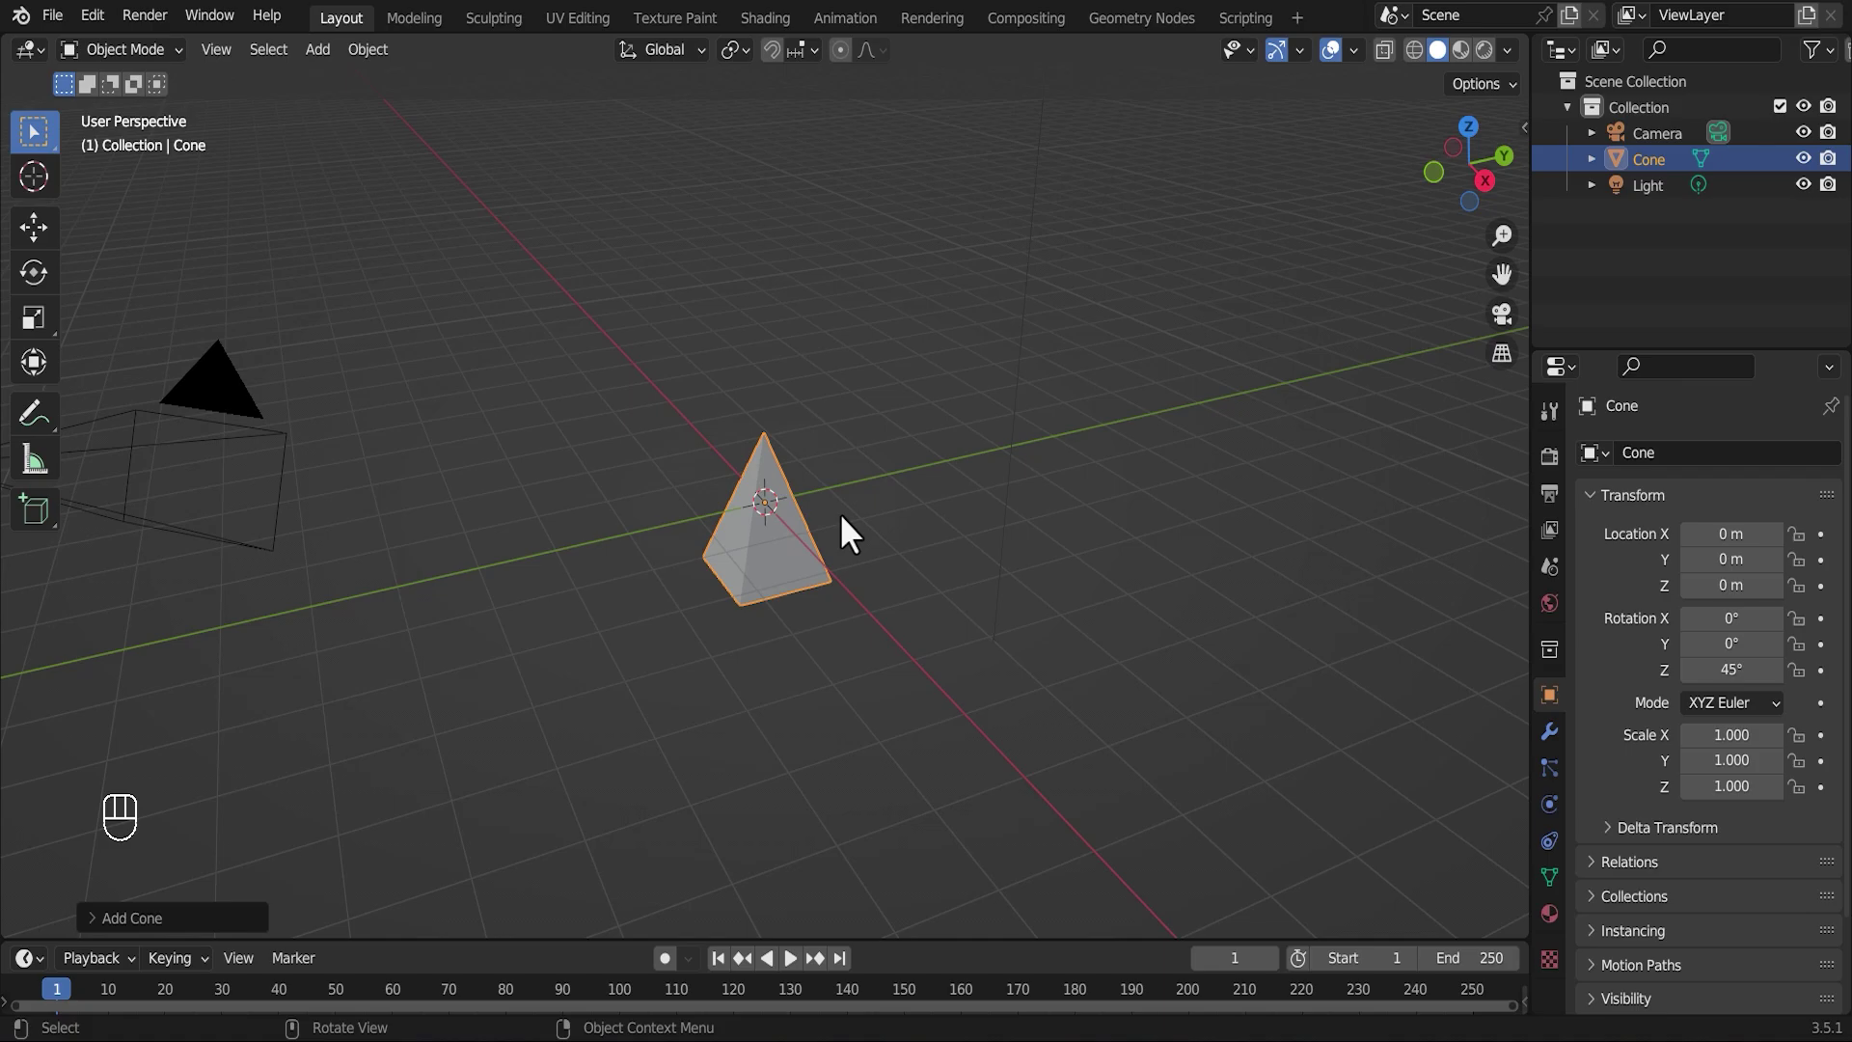
{"action": "key", "text": "g"}
{"action": "key", "text": "z"}
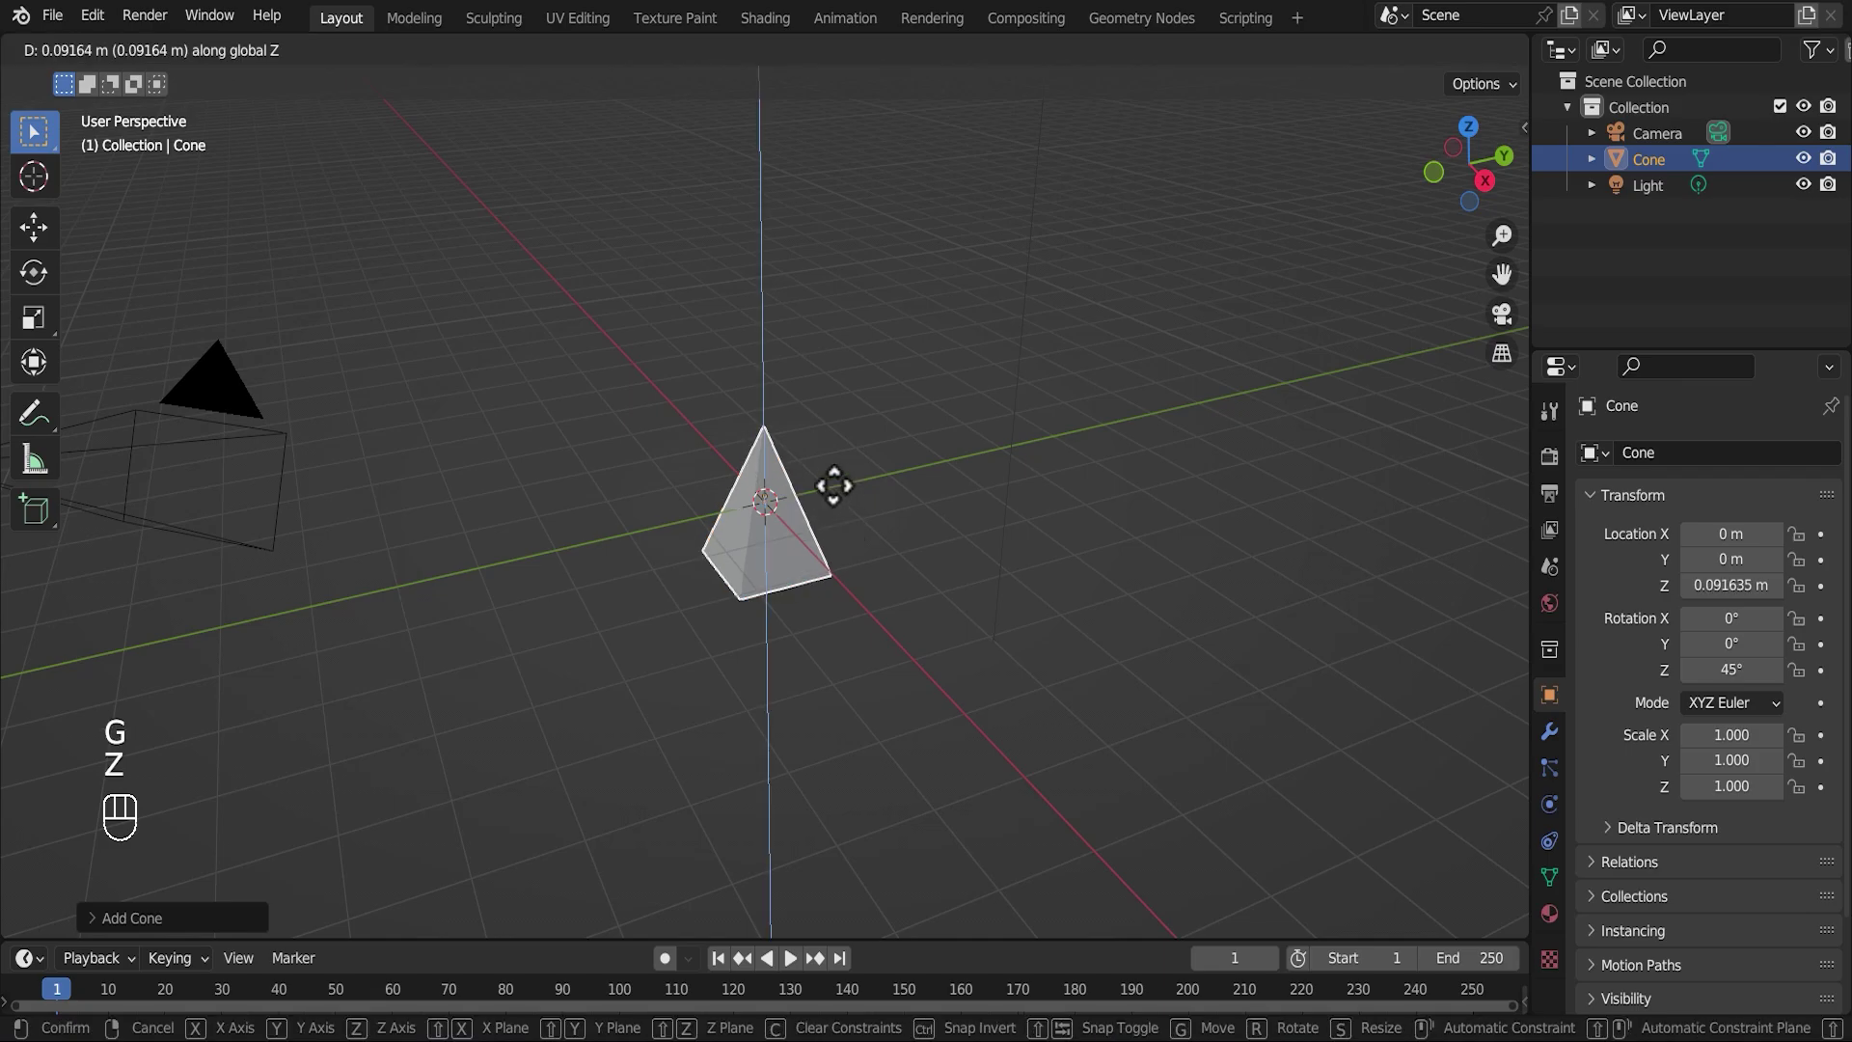
{"action": "left_click", "coordinate": [843, 373]}
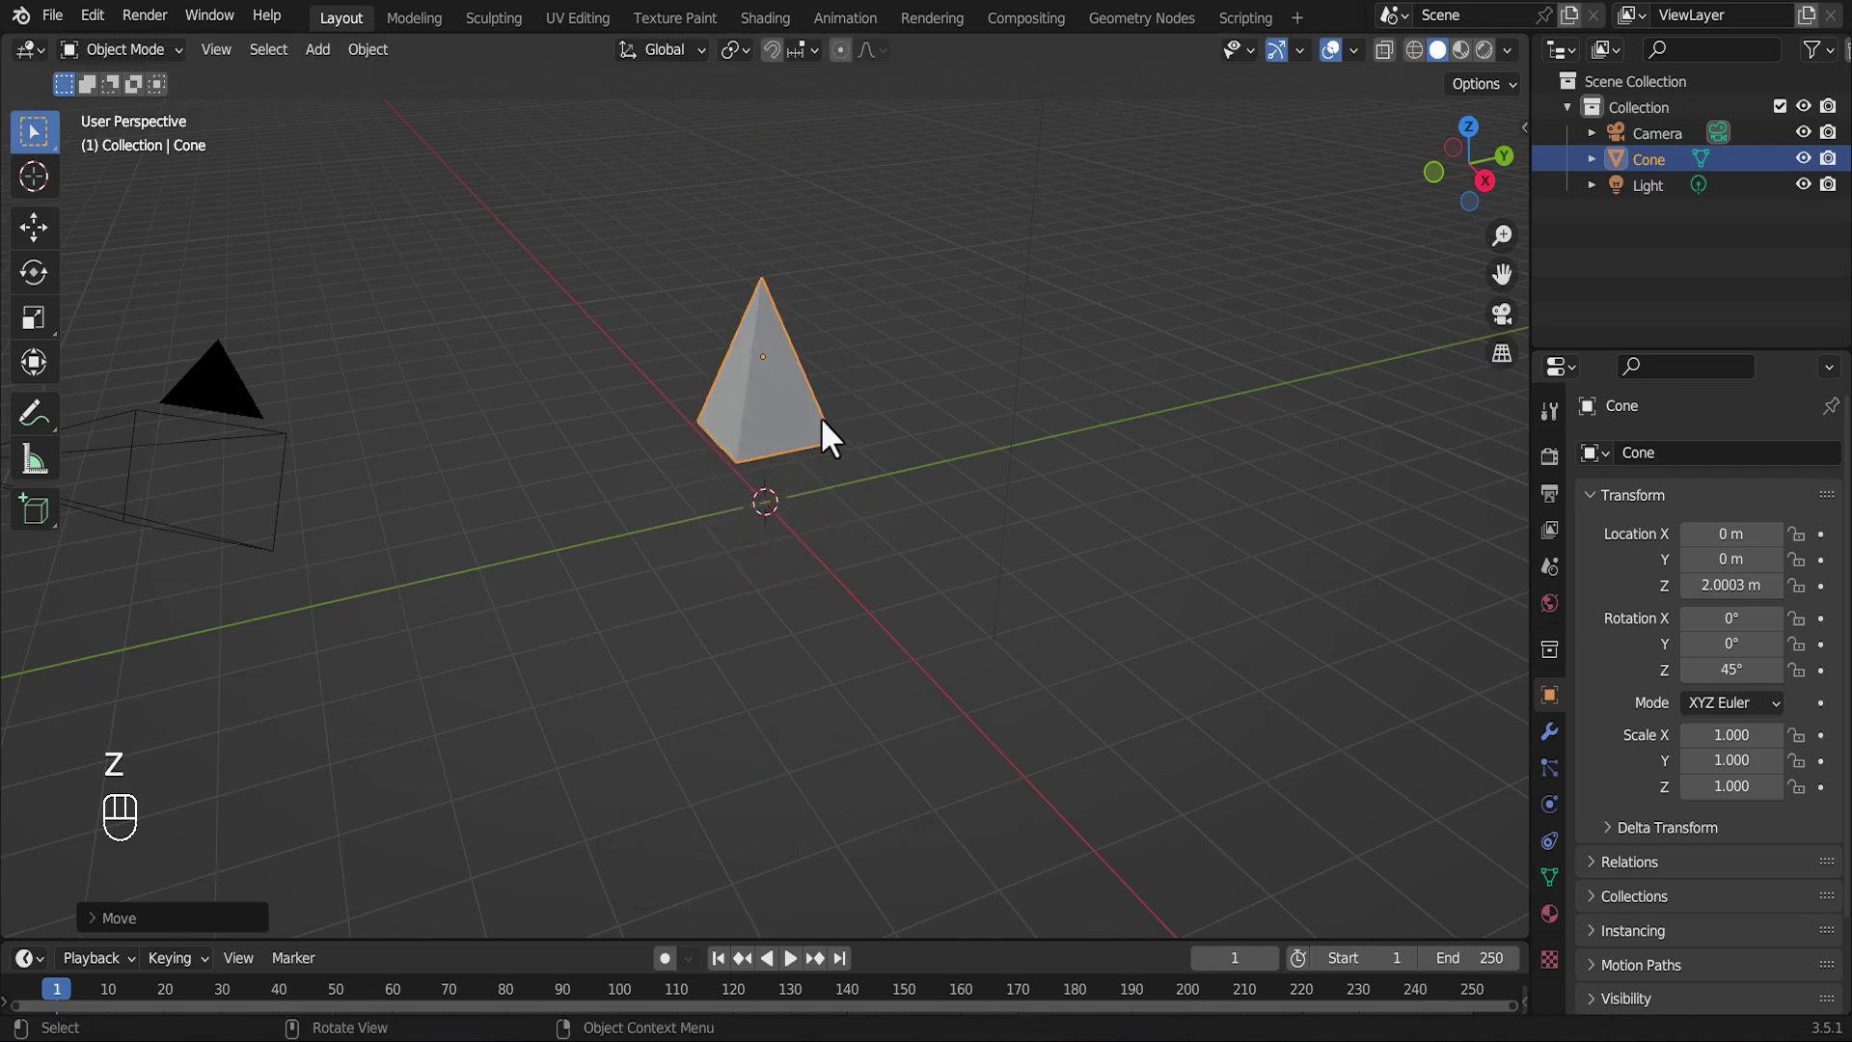
{"action": "key", "text": "s"}
{"action": "key", "text": "z"}
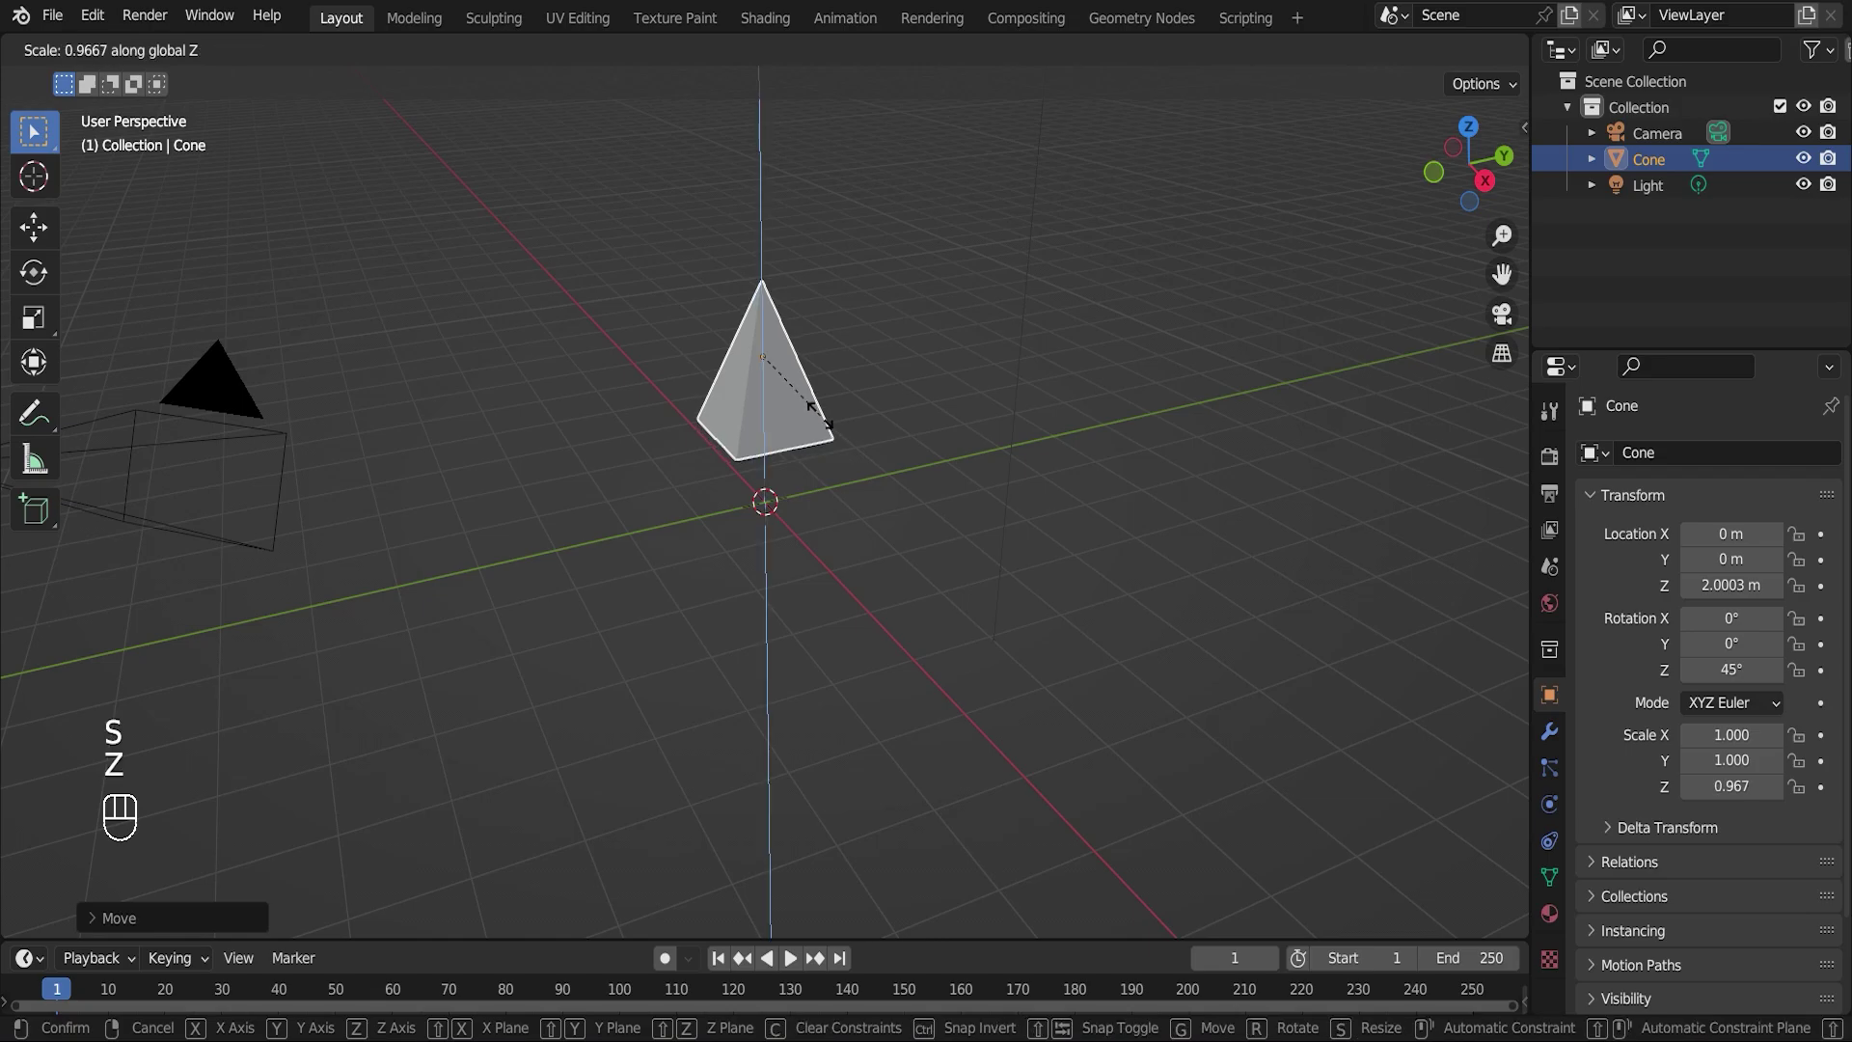
{"action": "left_click", "coordinate": [733, 301]}
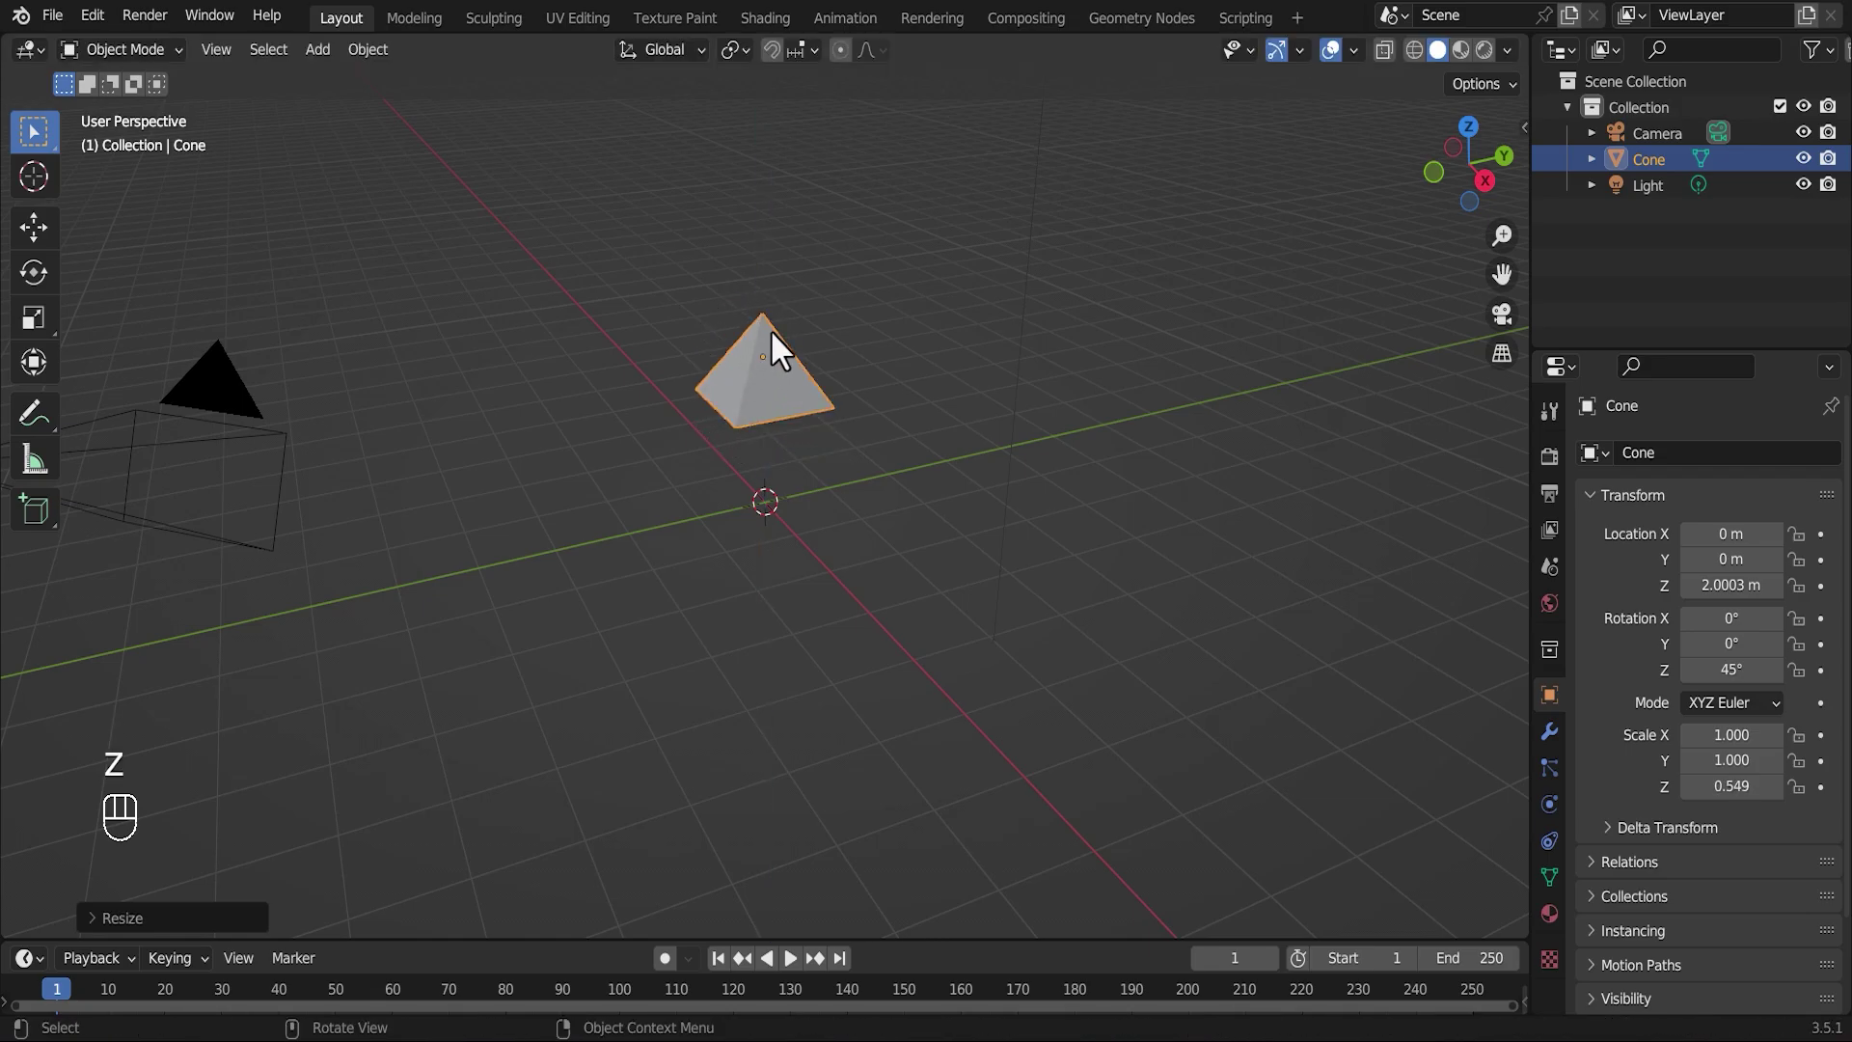
- Scale the whole pyramid up uniformly by about 4 and raise it about 0.12 m along Z
{"action": "scroll", "coordinate": [835, 453], "scroll_direction": "up", "scroll_amount": 2}
{"action": "scroll", "coordinate": [864, 401], "scroll_direction": "down", "scroll_amount": 3}
{"action": "middle_click_drag", "start_coordinate": [865, 401], "coordinate": [898, 502], "text": "shift"}
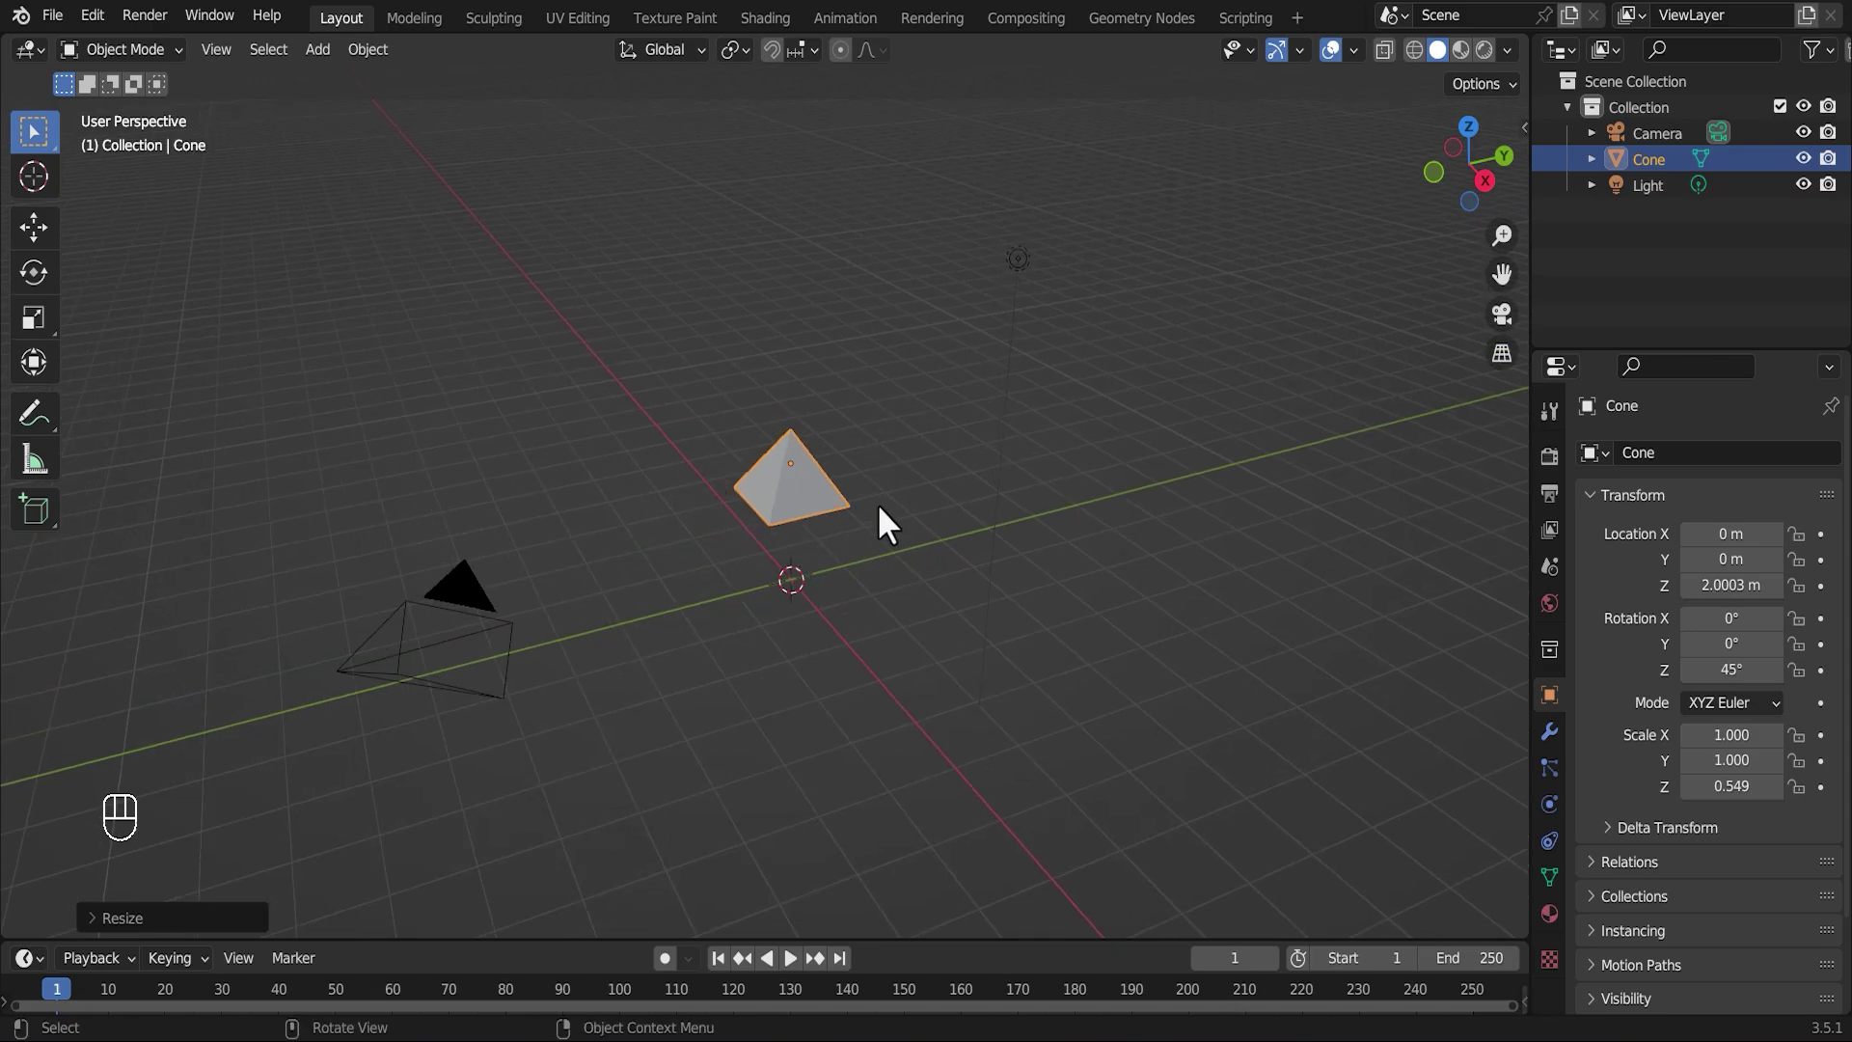
{"action": "key", "text": "s"}
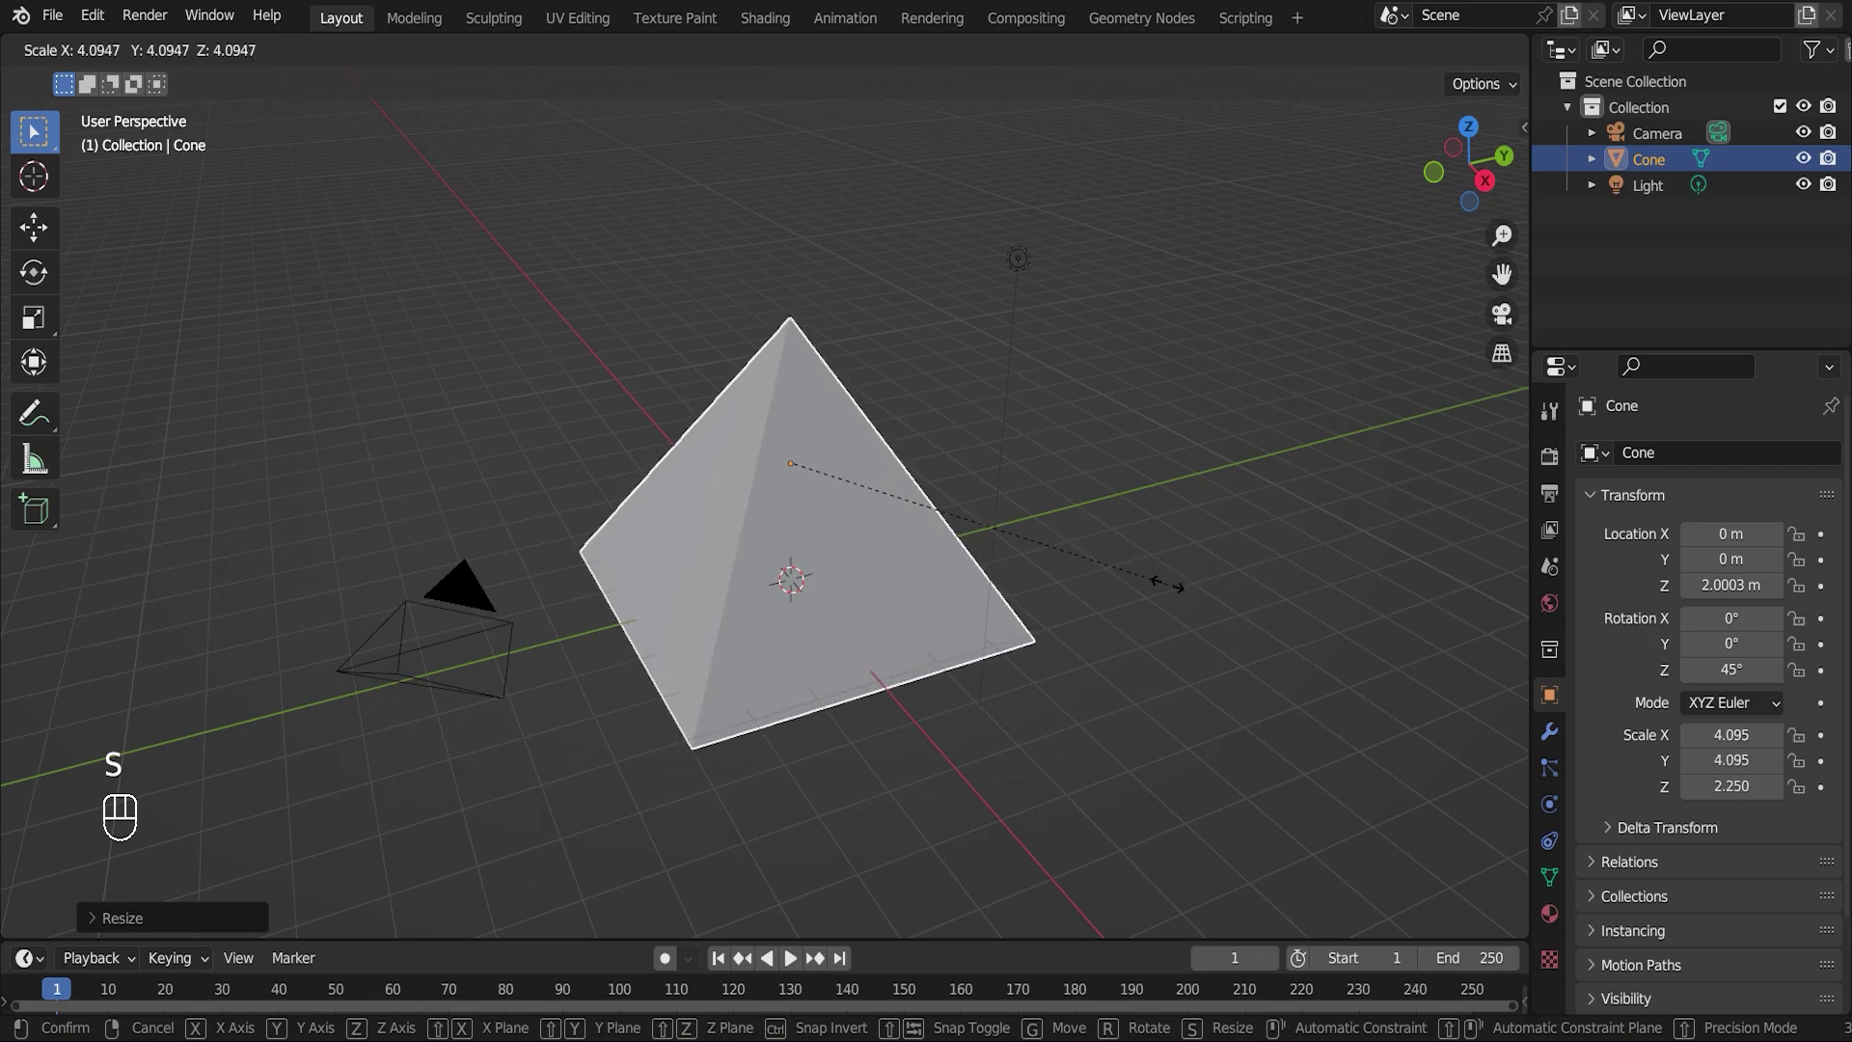
{"action": "left_click", "coordinate": [842, 691]}
{"action": "key", "text": "g"}
{"action": "key", "text": "z"}
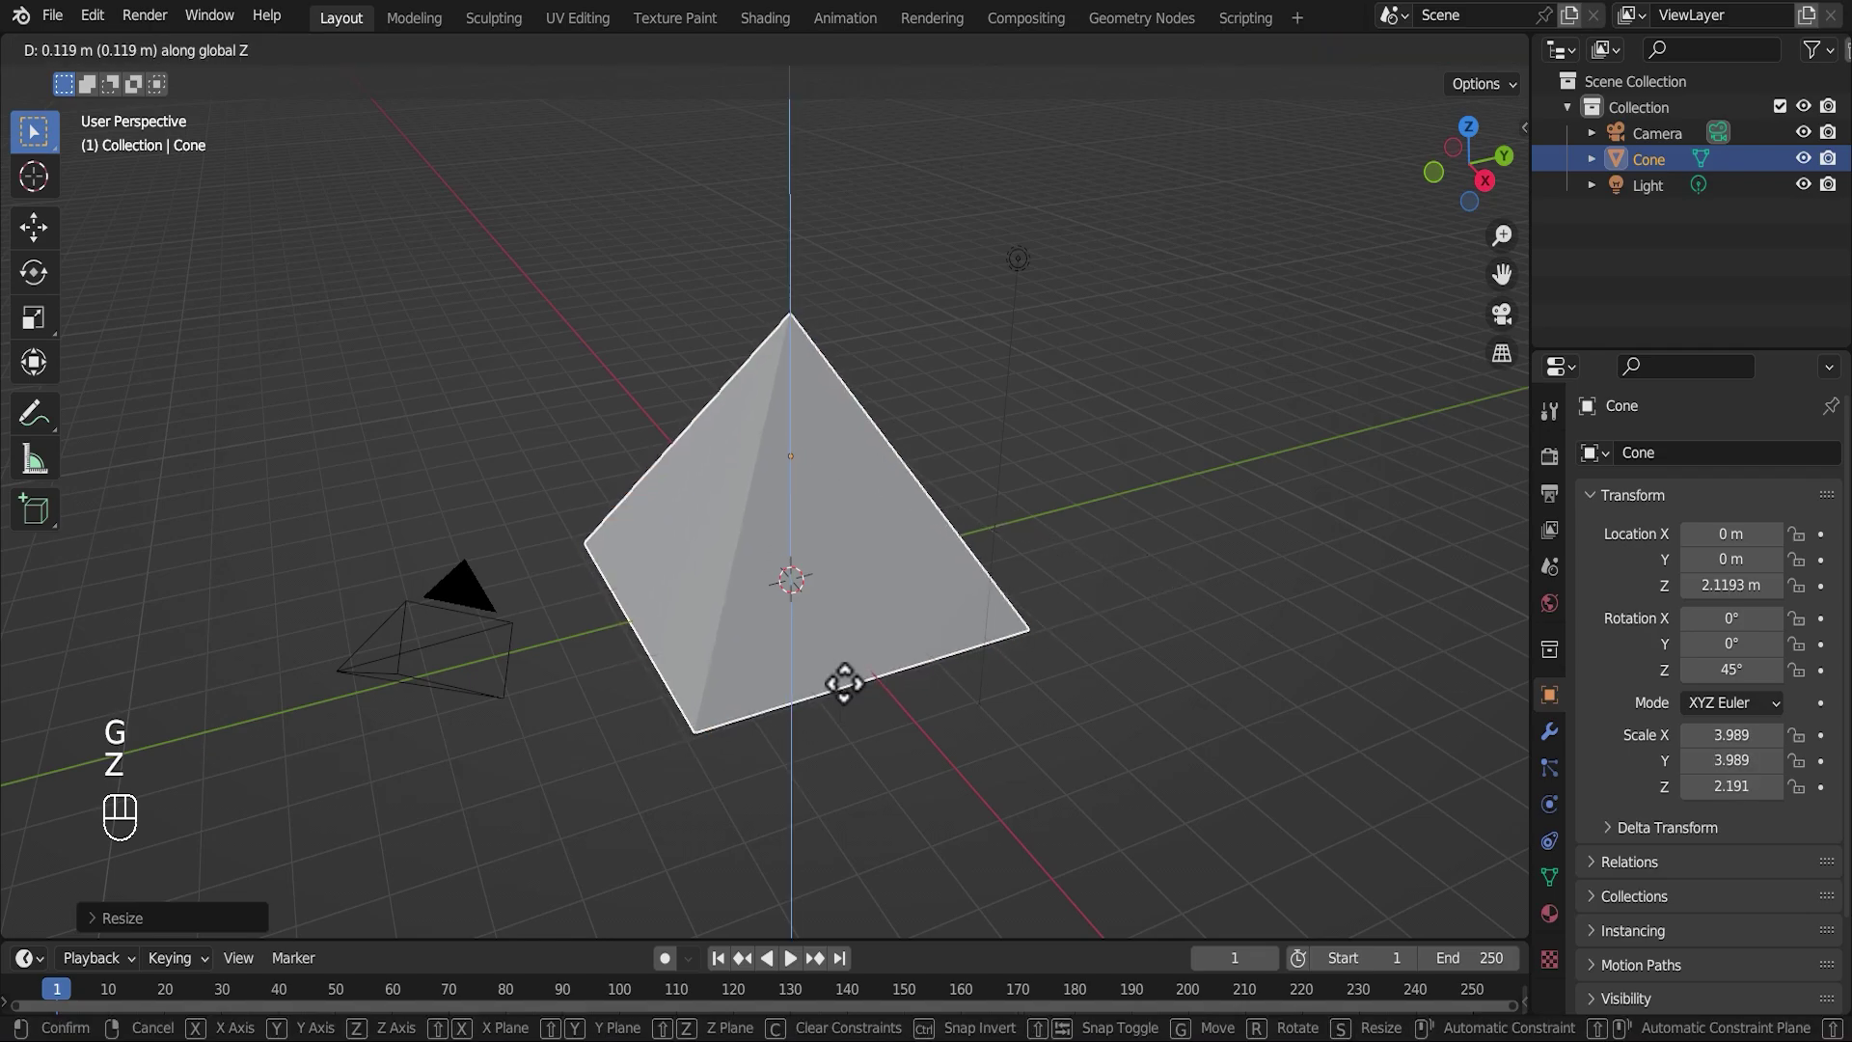
{"action": "left_click", "coordinate": [843, 686]}
{"action": "scroll", "coordinate": [866, 604], "scroll_direction": "up", "scroll_amount": 3}
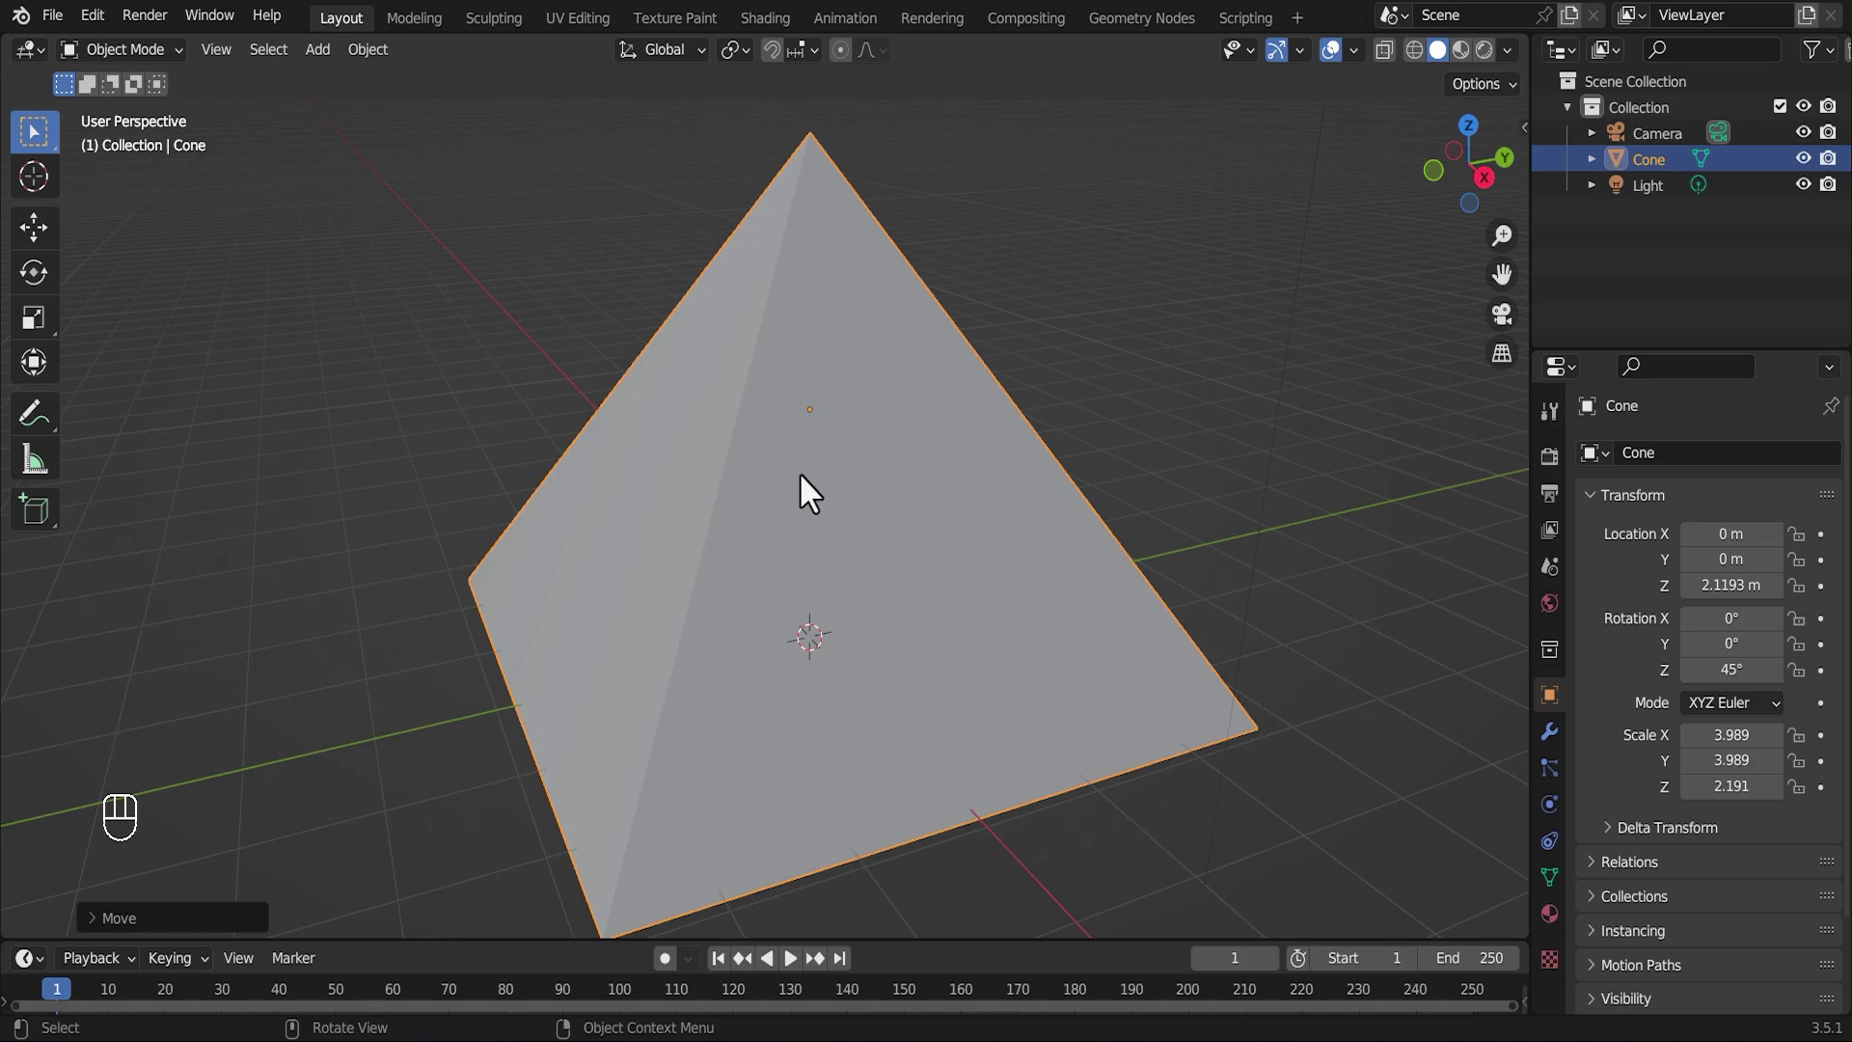
- Switch to the Shading workspace and create a new material for the pyramid
{"action": "left_click", "coordinate": [753, 23]}
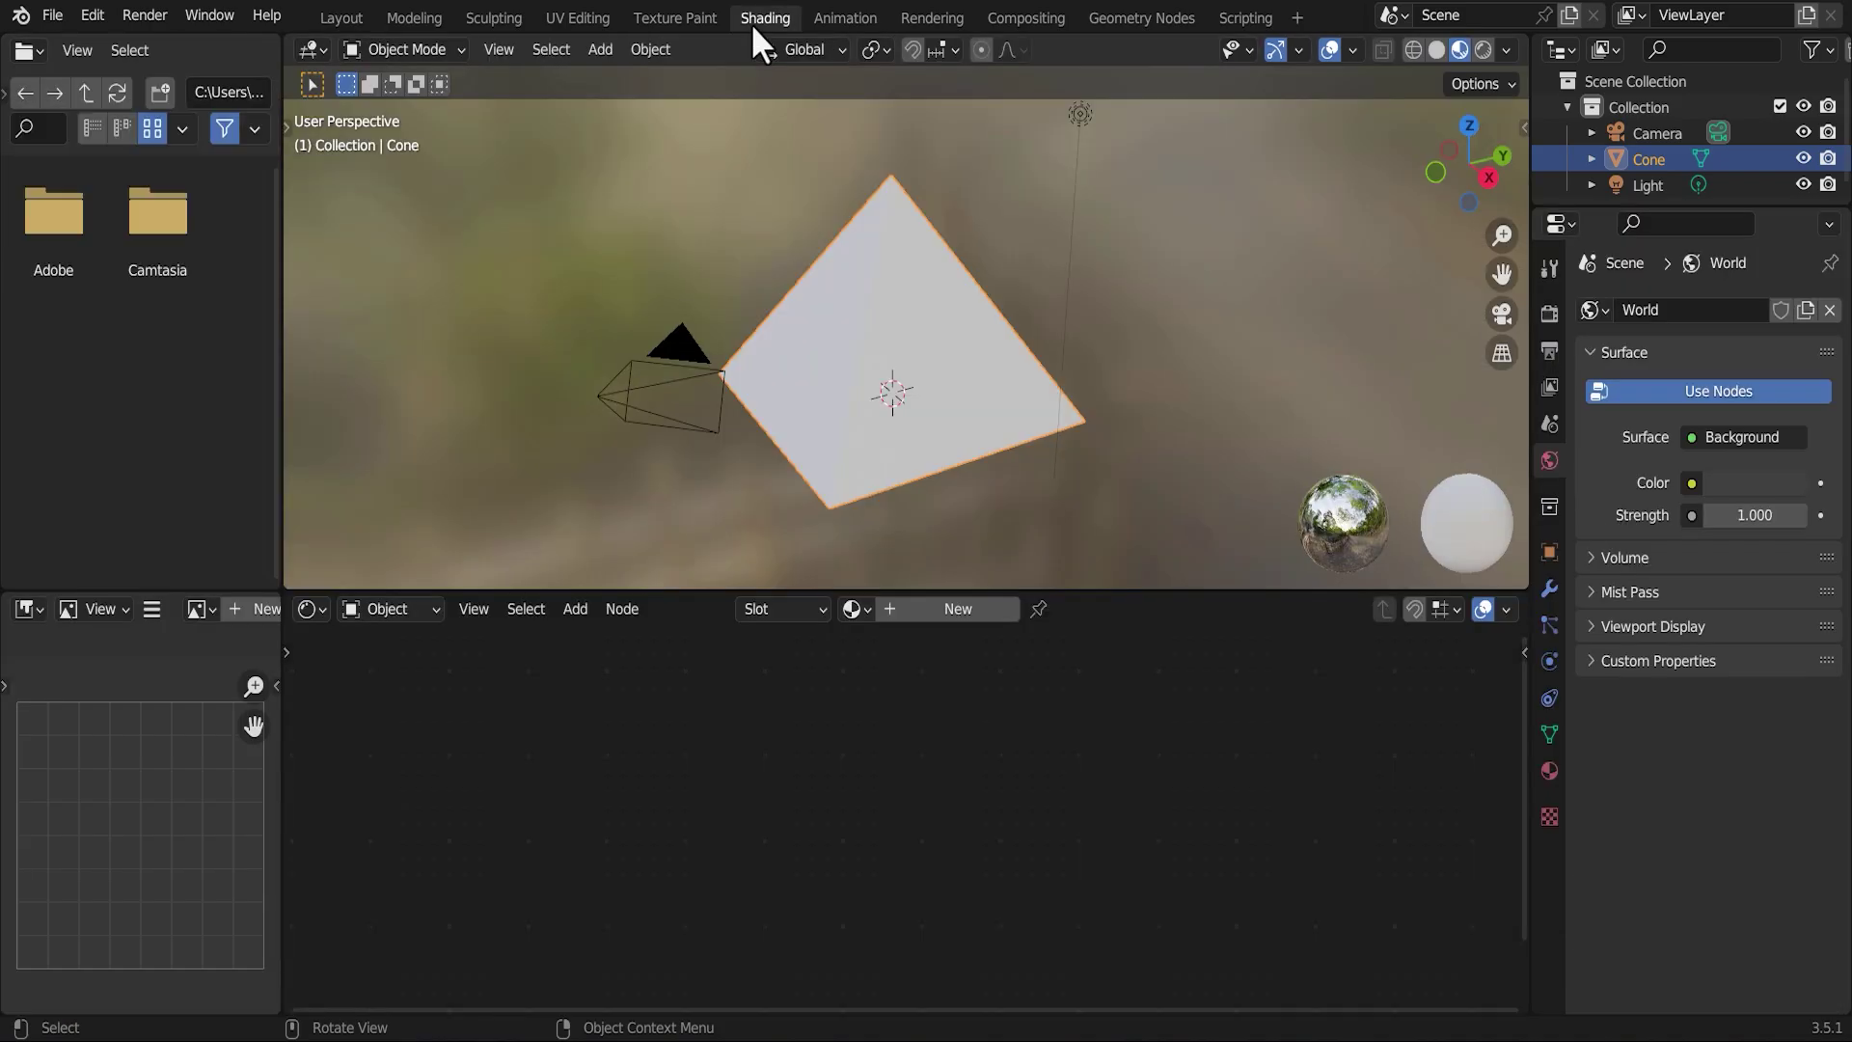
{"action": "left_click", "coordinate": [951, 616]}
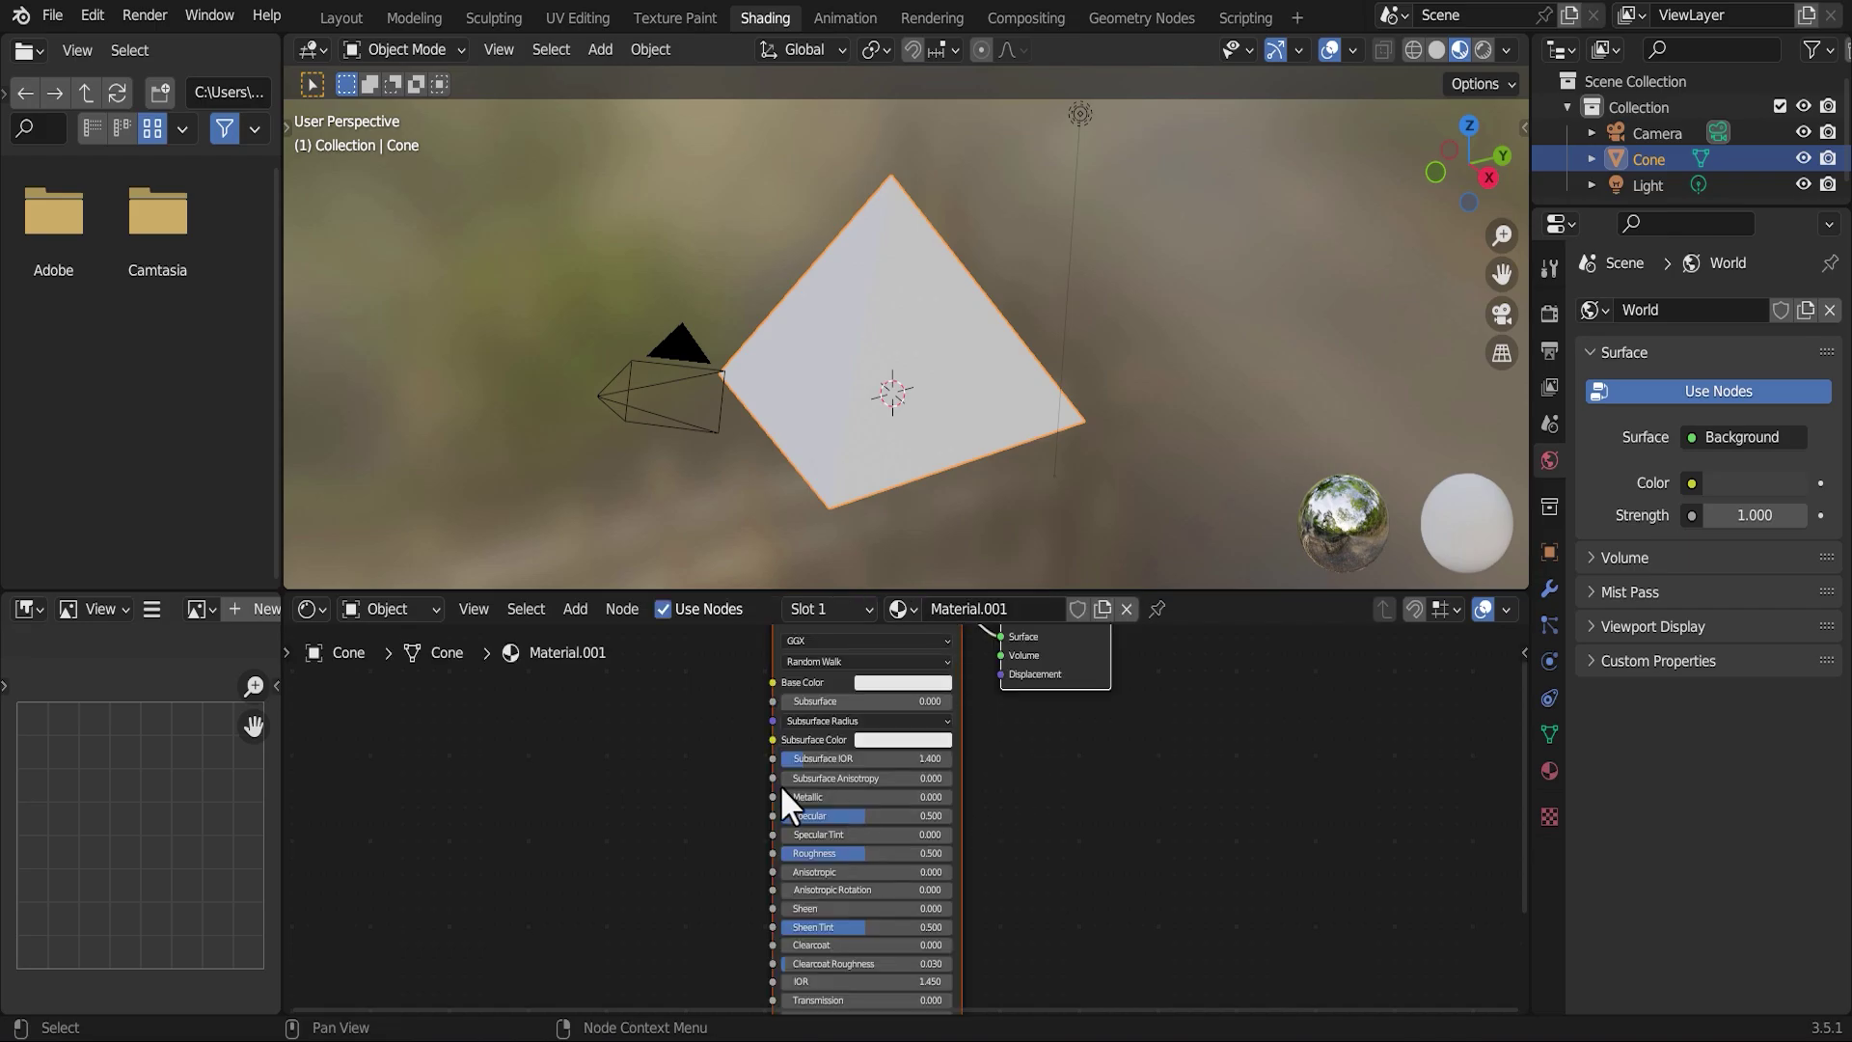
{"action": "middle_click_drag", "start_coordinate": [646, 728], "coordinate": [756, 814]}
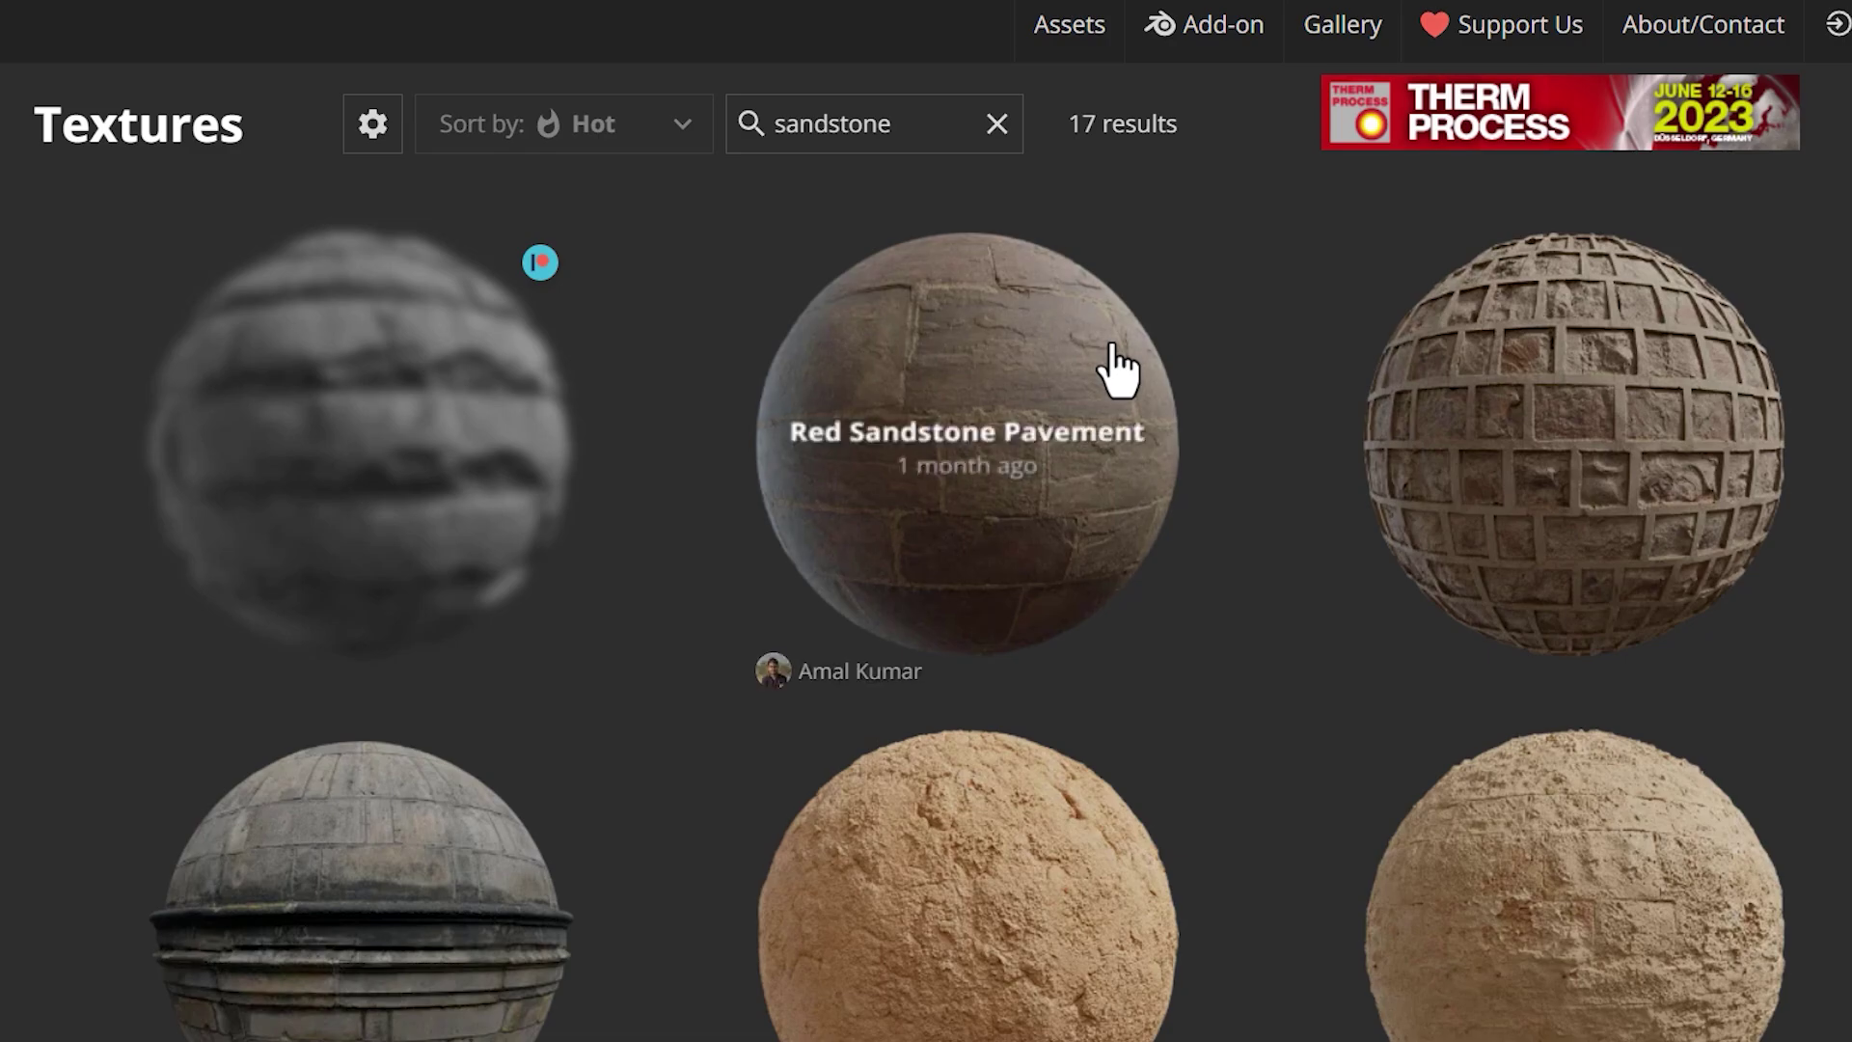
- Switch to File Explorer's textures folder and bring sandstone_cracks_diff_4k, sandstone_cracks_nor_gl_4k and sandstone_cracks_rough_4k into the material's node graph as image textures
{"action": "scroll", "coordinate": [1214, 450], "scroll_direction": "down", "scroll_amount": 1}
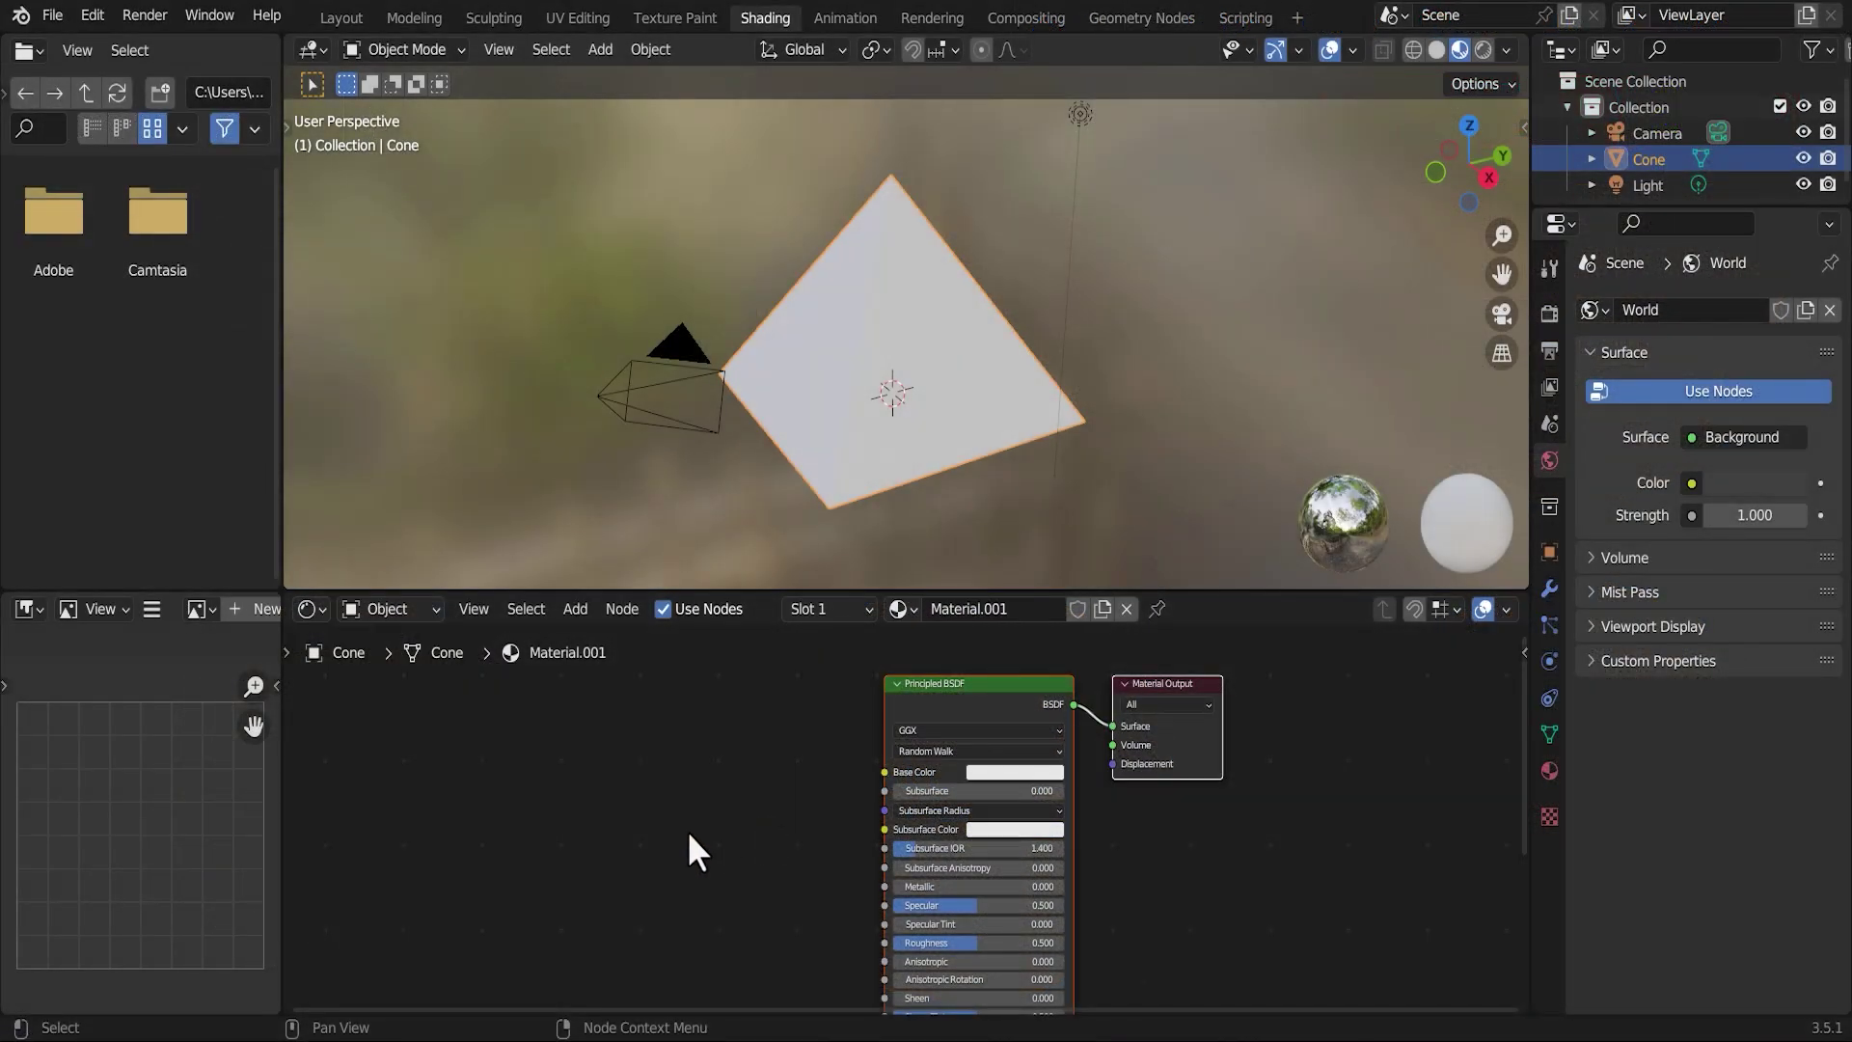
{"action": "left_click", "coordinate": [497, 999]}
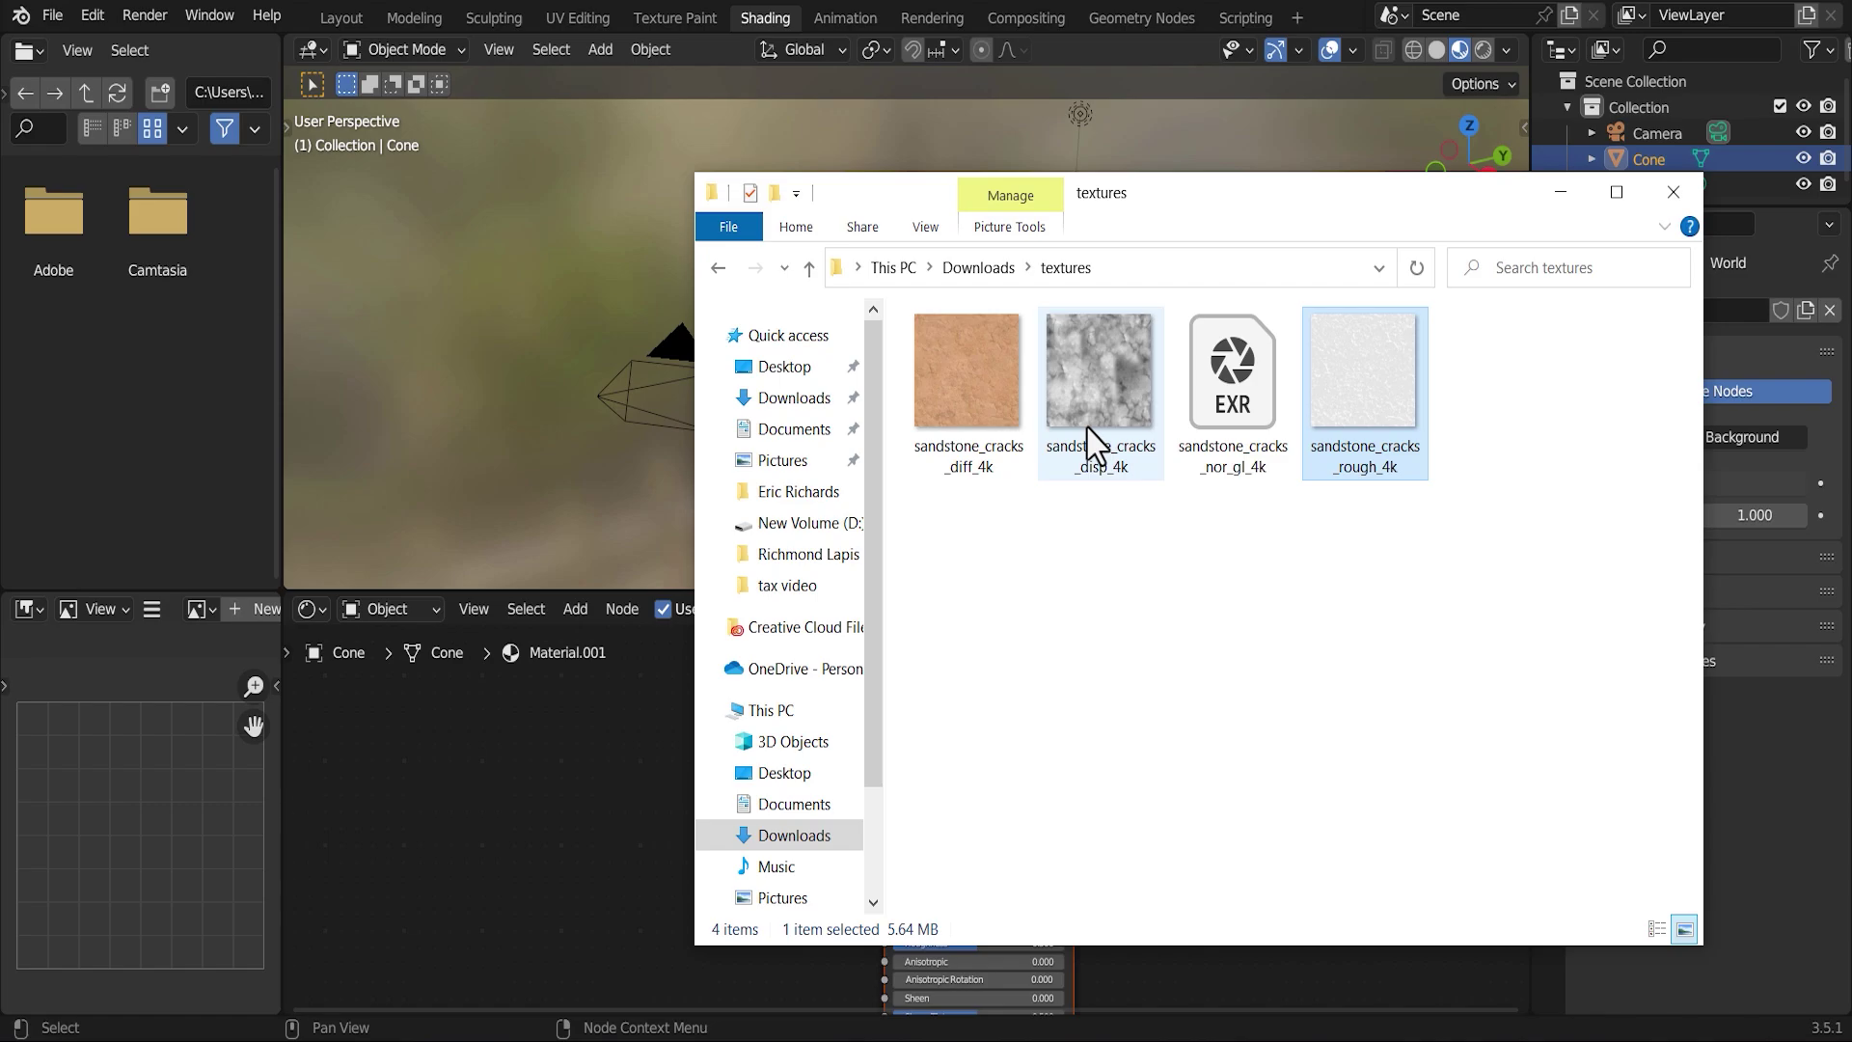
{"action": "left_click", "coordinate": [979, 448]}
{"action": "left_click_drag", "start_coordinate": [936, 483], "coordinate": [536, 734]}
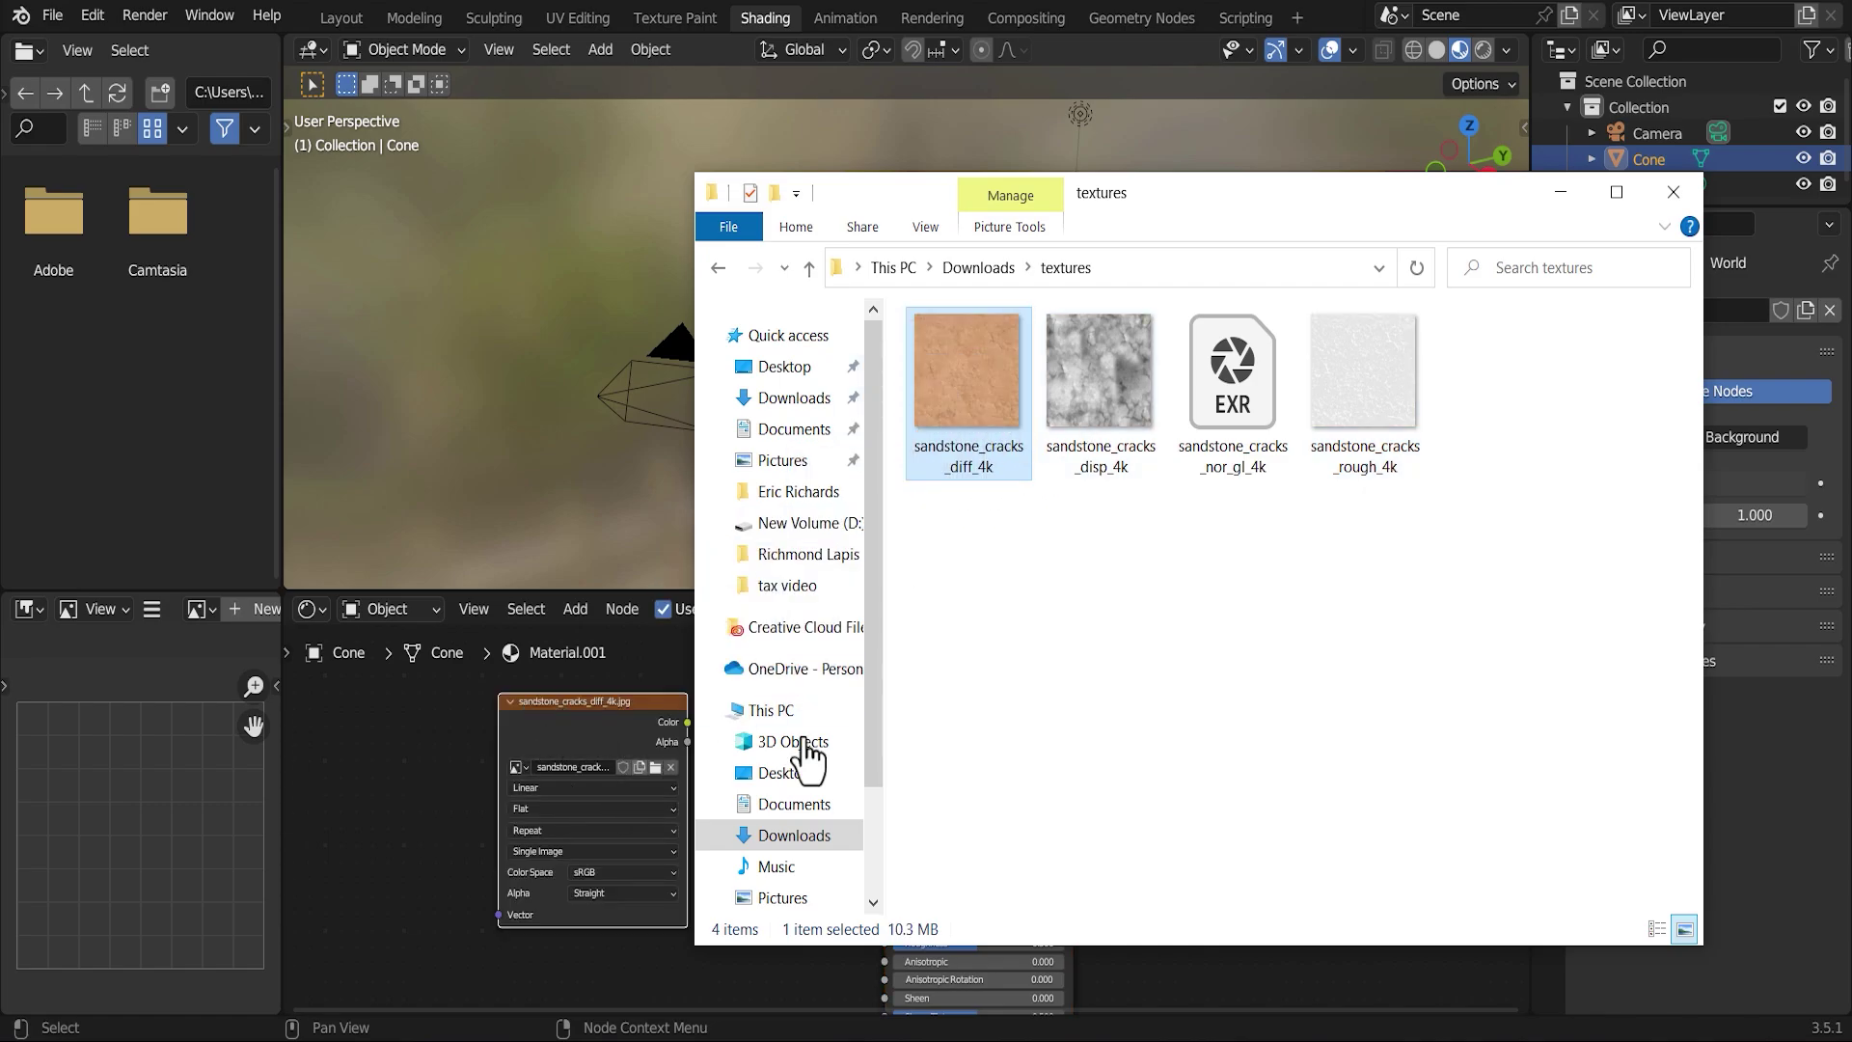
{"action": "left_click", "coordinate": [1272, 454]}
{"action": "left_click_drag", "start_coordinate": [1232, 442], "coordinate": [349, 938]}
{"action": "left_click_drag", "start_coordinate": [1389, 455], "coordinate": [623, 979]}
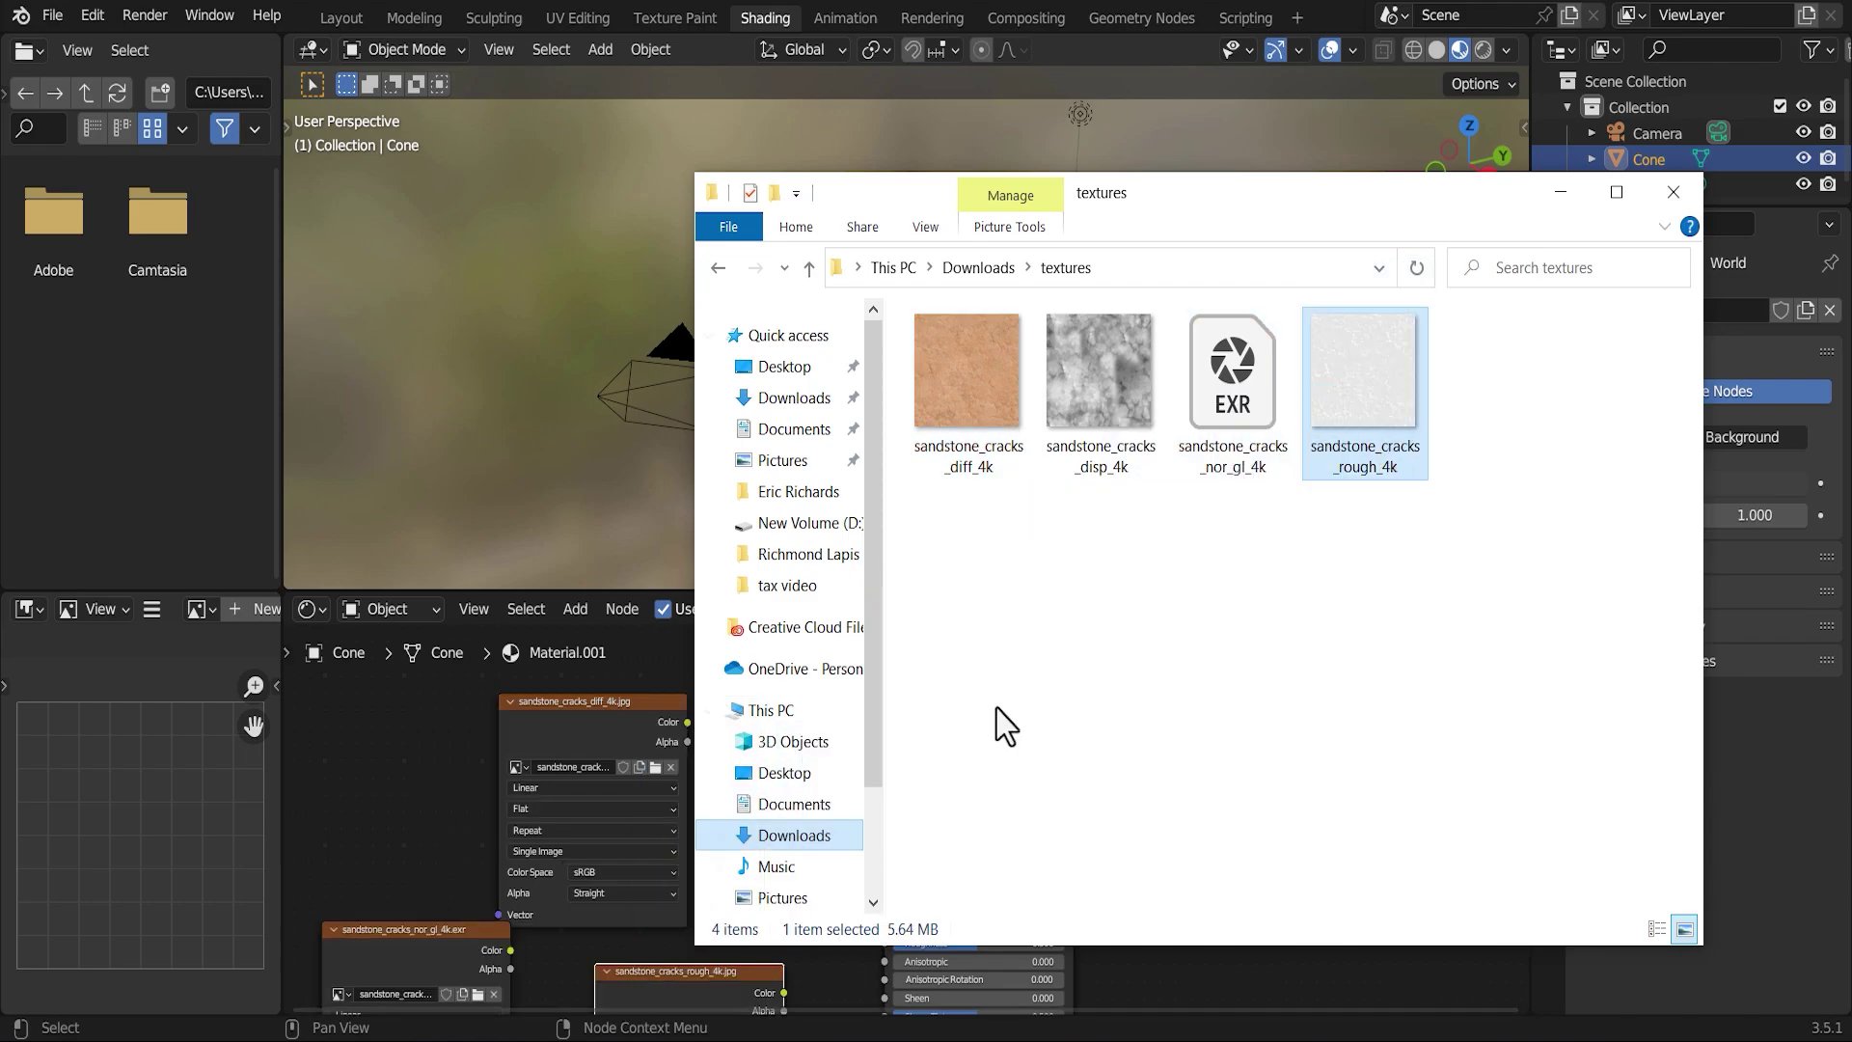
{"action": "left_click", "coordinate": [1559, 191]}
- Reposition the sandstone_cracks_diff_4k texture node and connect its Color output to the Principled BSDF's Base Color
{"action": "scroll", "coordinate": [752, 887], "scroll_direction": "down", "scroll_amount": 1}
{"action": "middle_click_drag", "start_coordinate": [775, 874], "coordinate": [895, 738]}
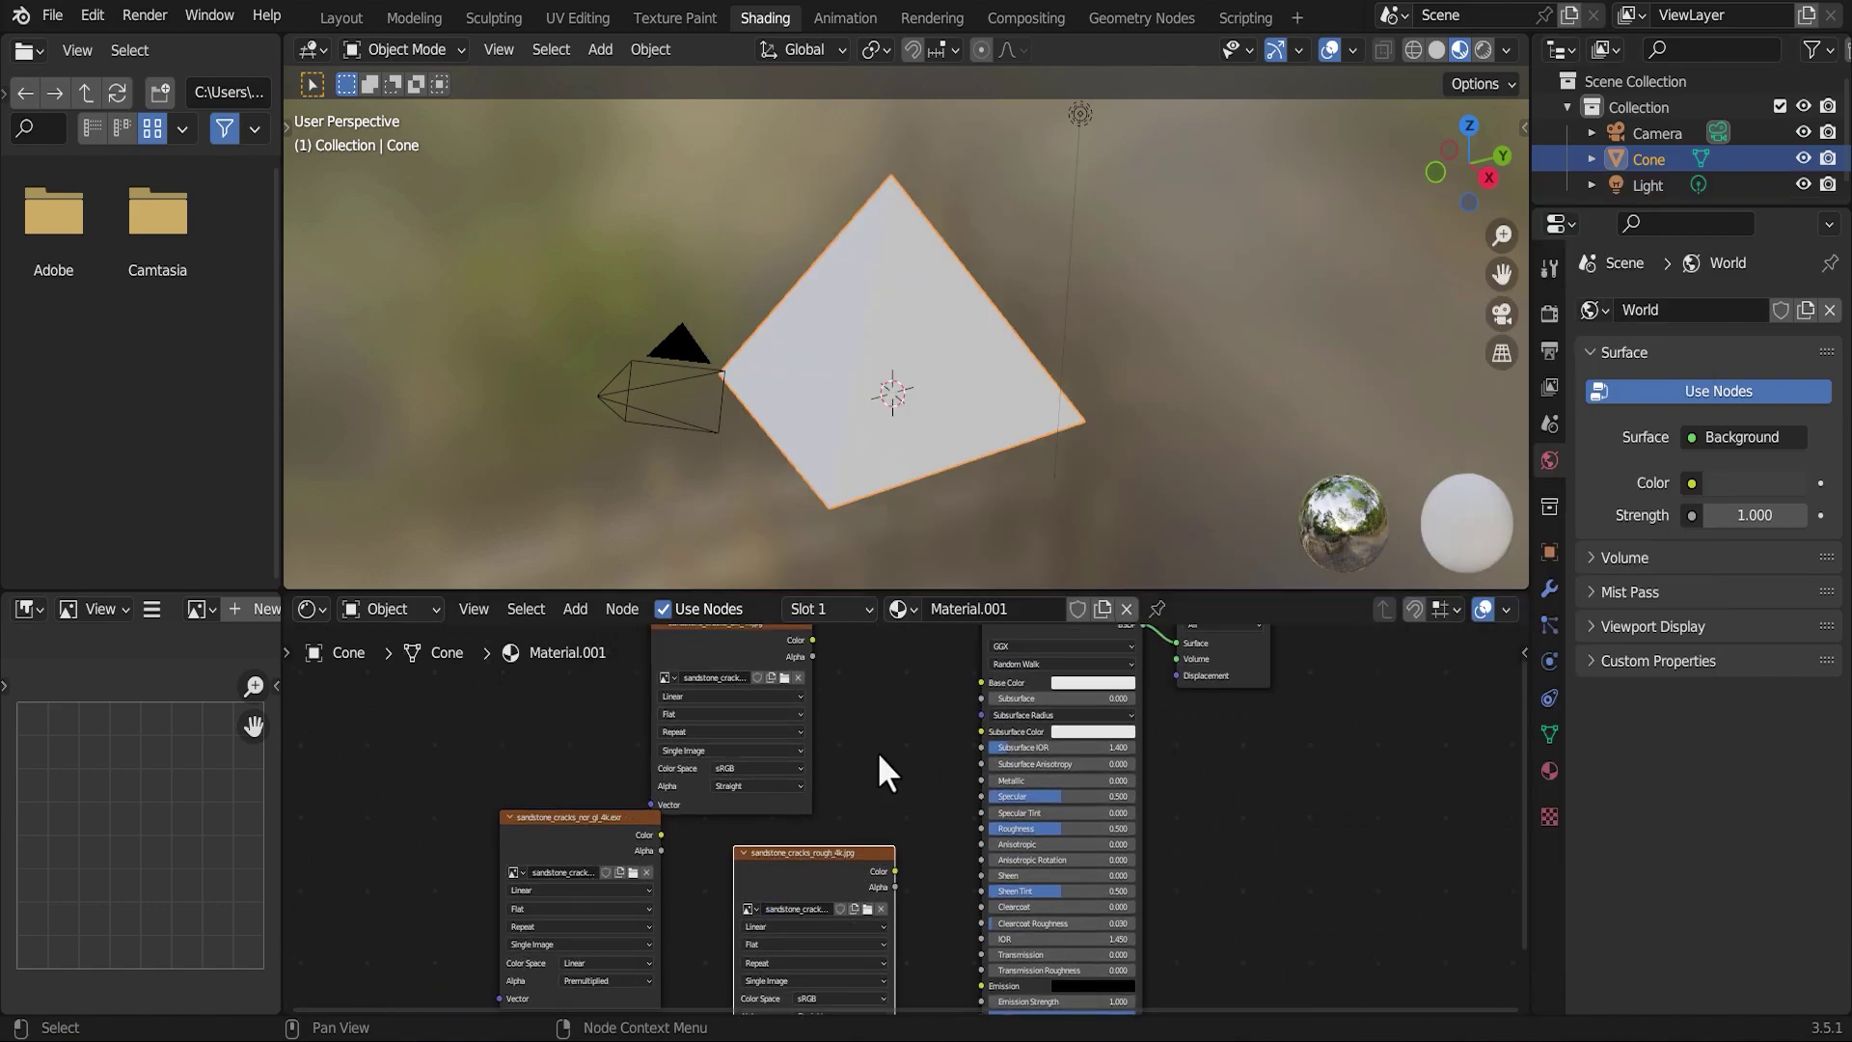
{"action": "scroll", "coordinate": [911, 728], "scroll_direction": "up", "scroll_amount": 1}
{"action": "middle_click_drag", "start_coordinate": [910, 727], "coordinate": [947, 944]}
{"action": "scroll", "coordinate": [750, 778], "scroll_direction": "up", "scroll_amount": 1}
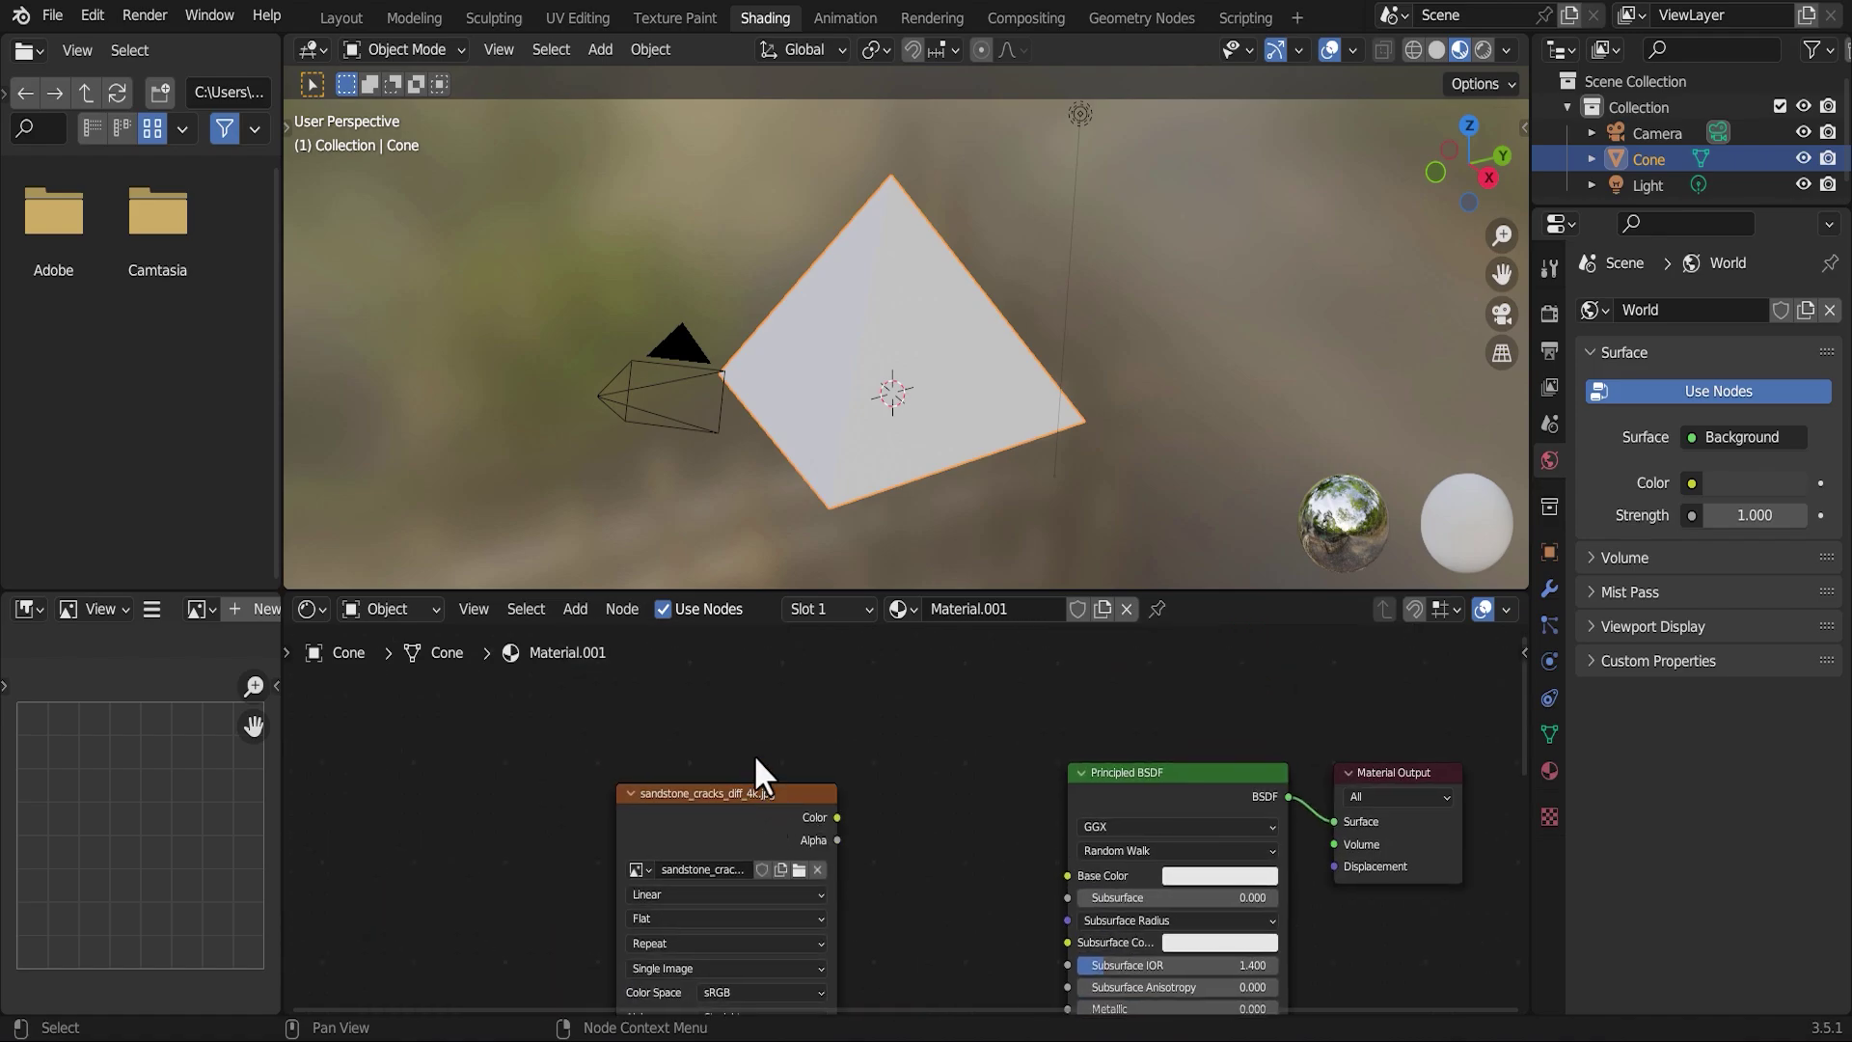
{"action": "left_click", "coordinate": [757, 820]}
{"action": "left_click_drag", "start_coordinate": [755, 837], "coordinate": [940, 808]}
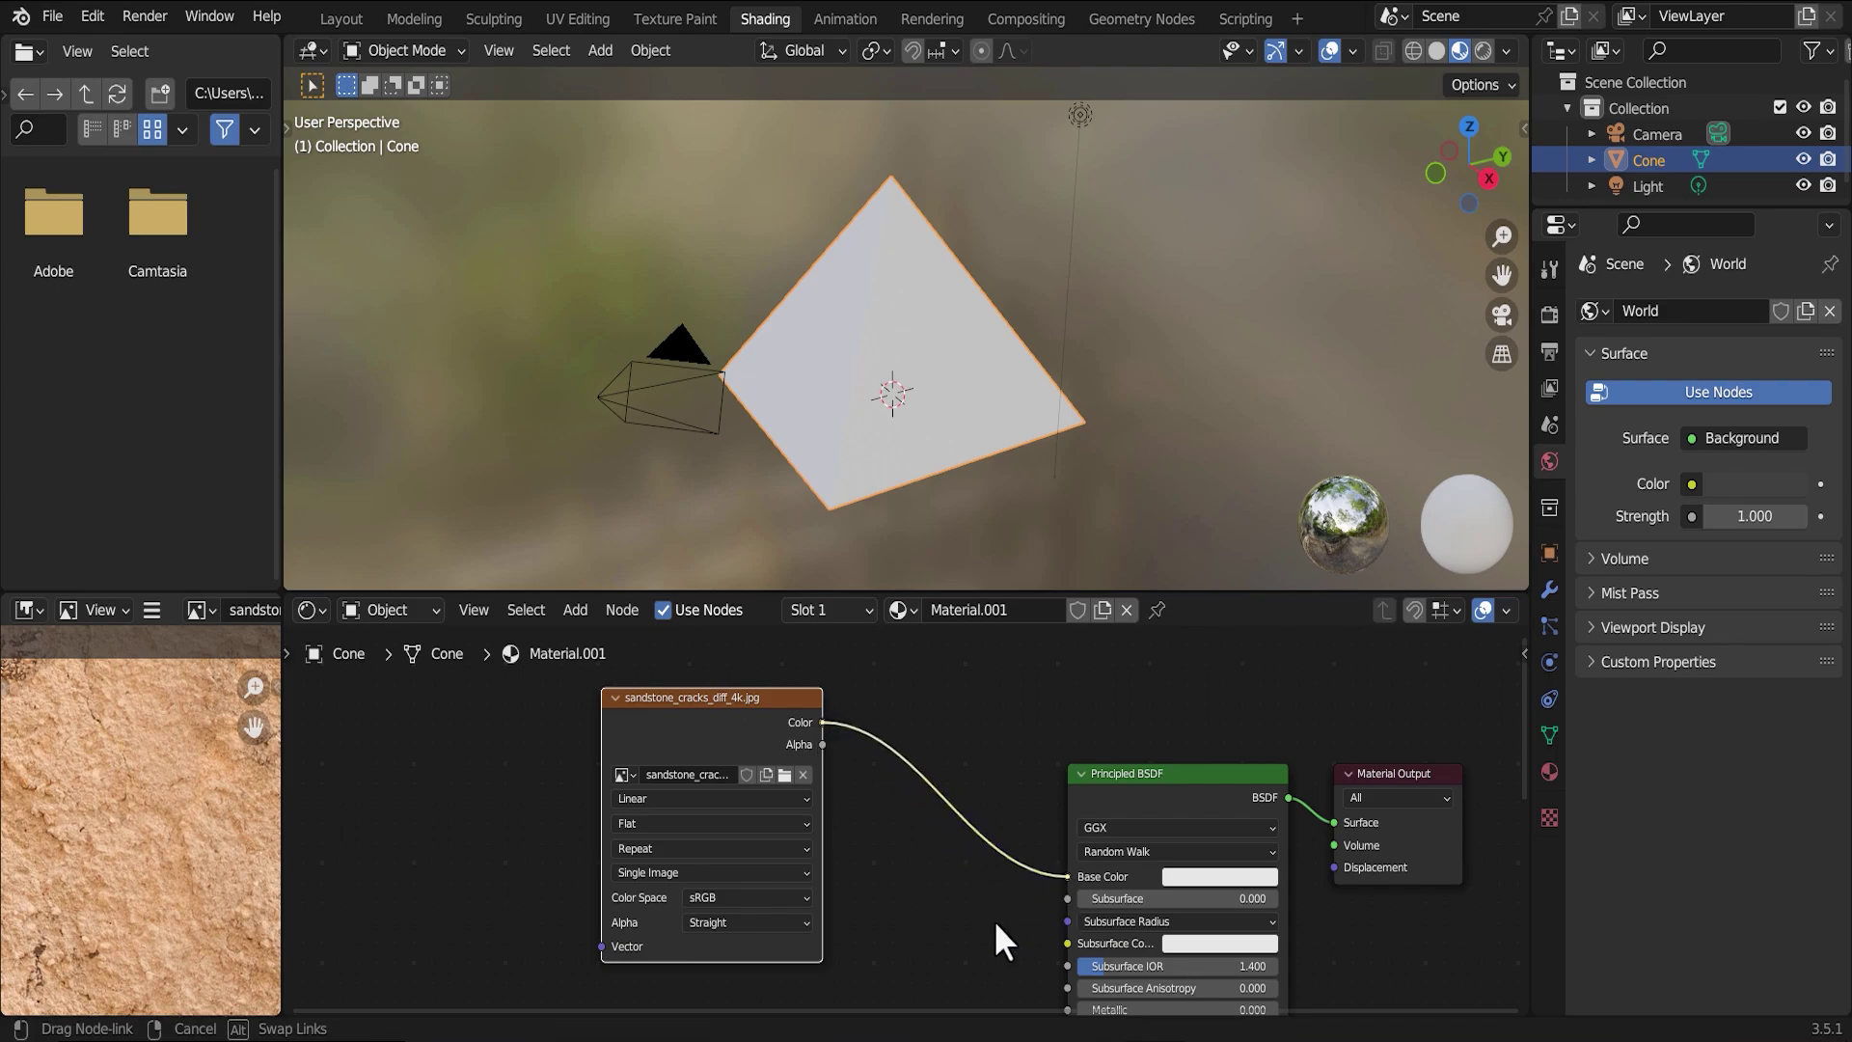
{"action": "left_click_drag", "start_coordinate": [993, 920], "coordinate": [964, 912]}
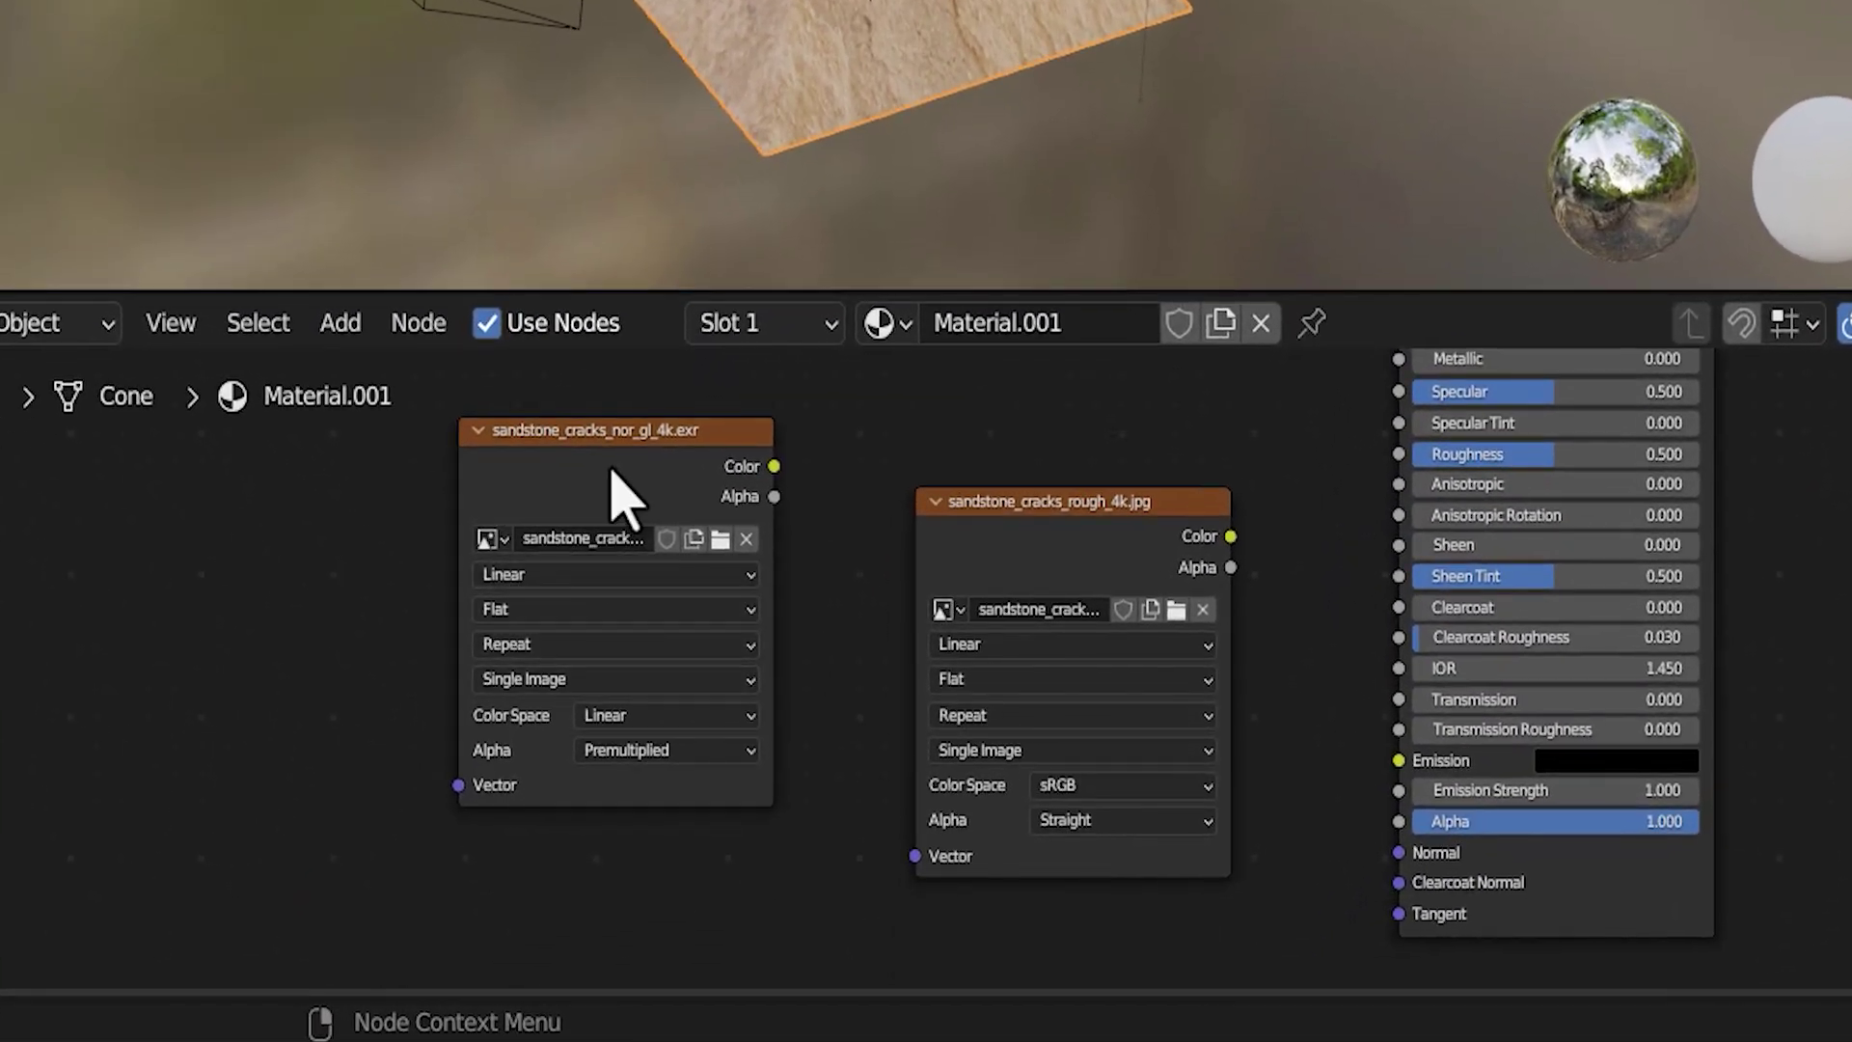
- Connect the sandstone_cracks_rough_4k node's Color output to the Principled BSDF's Roughness and rearrange the normal and roughness texture nodes
{"action": "left_click_drag", "start_coordinate": [611, 470], "coordinate": [608, 466]}
{"action": "left_click_drag", "start_coordinate": [972, 632], "coordinate": [975, 612]}
{"action": "left_click_drag", "start_coordinate": [1046, 500], "coordinate": [960, 451]}
{"action": "left_click_drag", "start_coordinate": [1145, 469], "coordinate": [1400, 455]}
{"action": "left_click_drag", "start_coordinate": [538, 592], "coordinate": [462, 844]}
{"action": "left_click", "coordinate": [934, 502]}
{"action": "left_click_drag", "start_coordinate": [934, 502], "coordinate": [413, 707]}
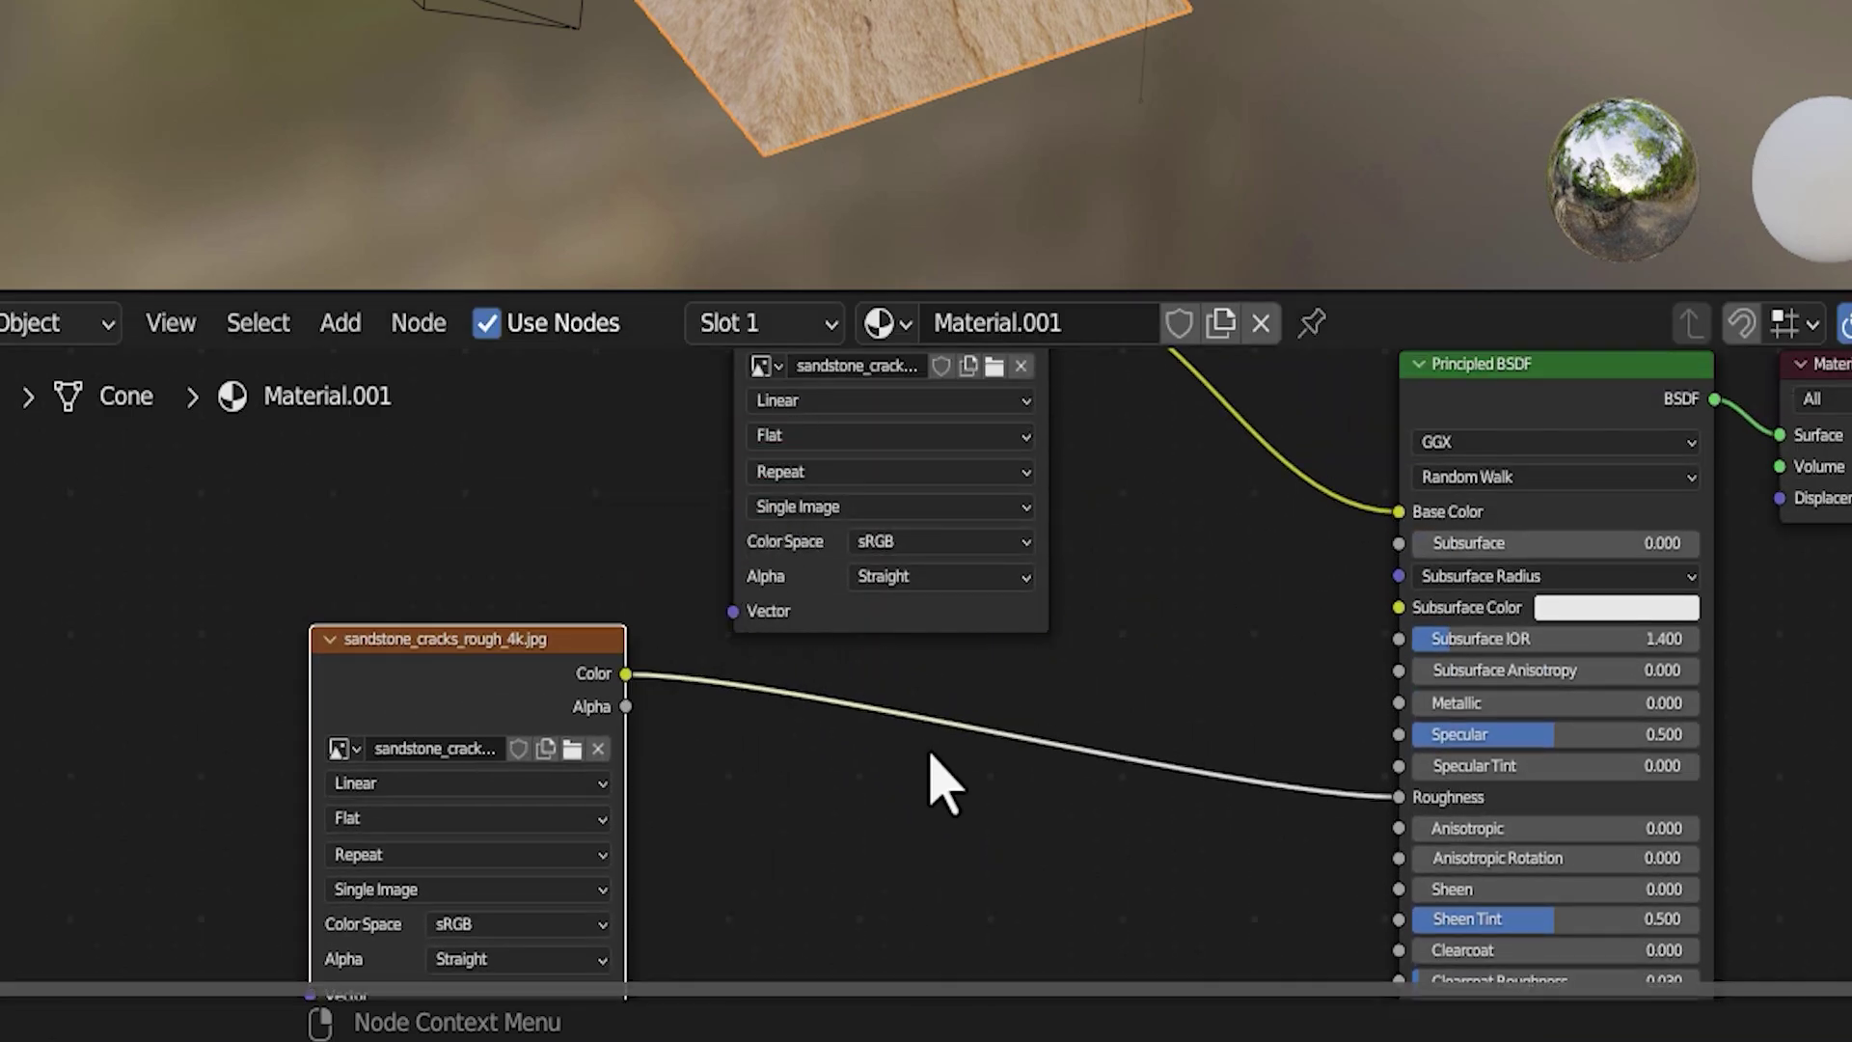
- Reposition the sandstone_cracks_nor_gl_4k texture node below the roughness texture, near the Principled BSDF's Normal input
{"action": "scroll", "coordinate": [931, 820], "scroll_direction": "down", "scroll_amount": 2}
{"action": "middle_click_drag", "start_coordinate": [930, 868], "coordinate": [917, 550]}
{"action": "scroll", "coordinate": [965, 791], "scroll_direction": "up", "scroll_amount": 3}
{"action": "left_click_drag", "start_coordinate": [517, 662], "coordinate": [772, 559]}
{"action": "left_click", "coordinate": [1073, 757]}
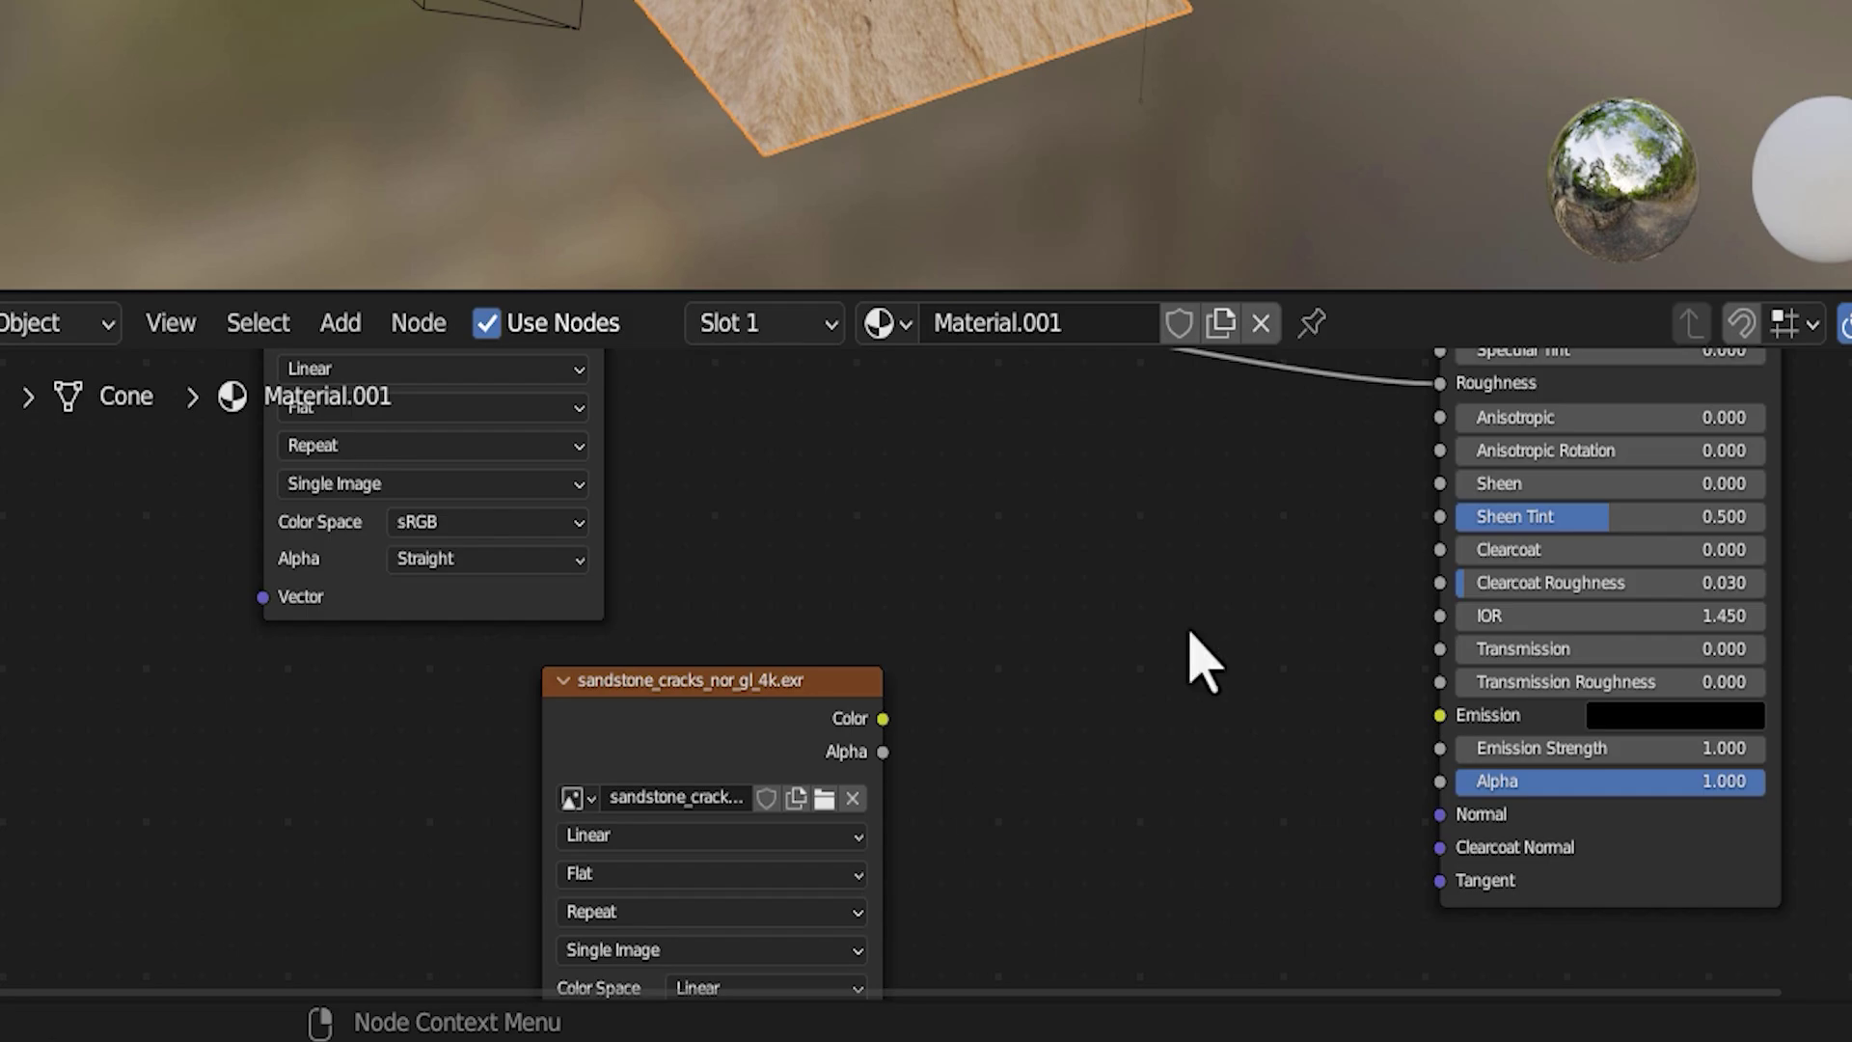
- Add a Normal Map node and connect the sandstone_cracks_nor_gl_4k node's Color output to its Color input
{"action": "key", "text": "shift+a"}
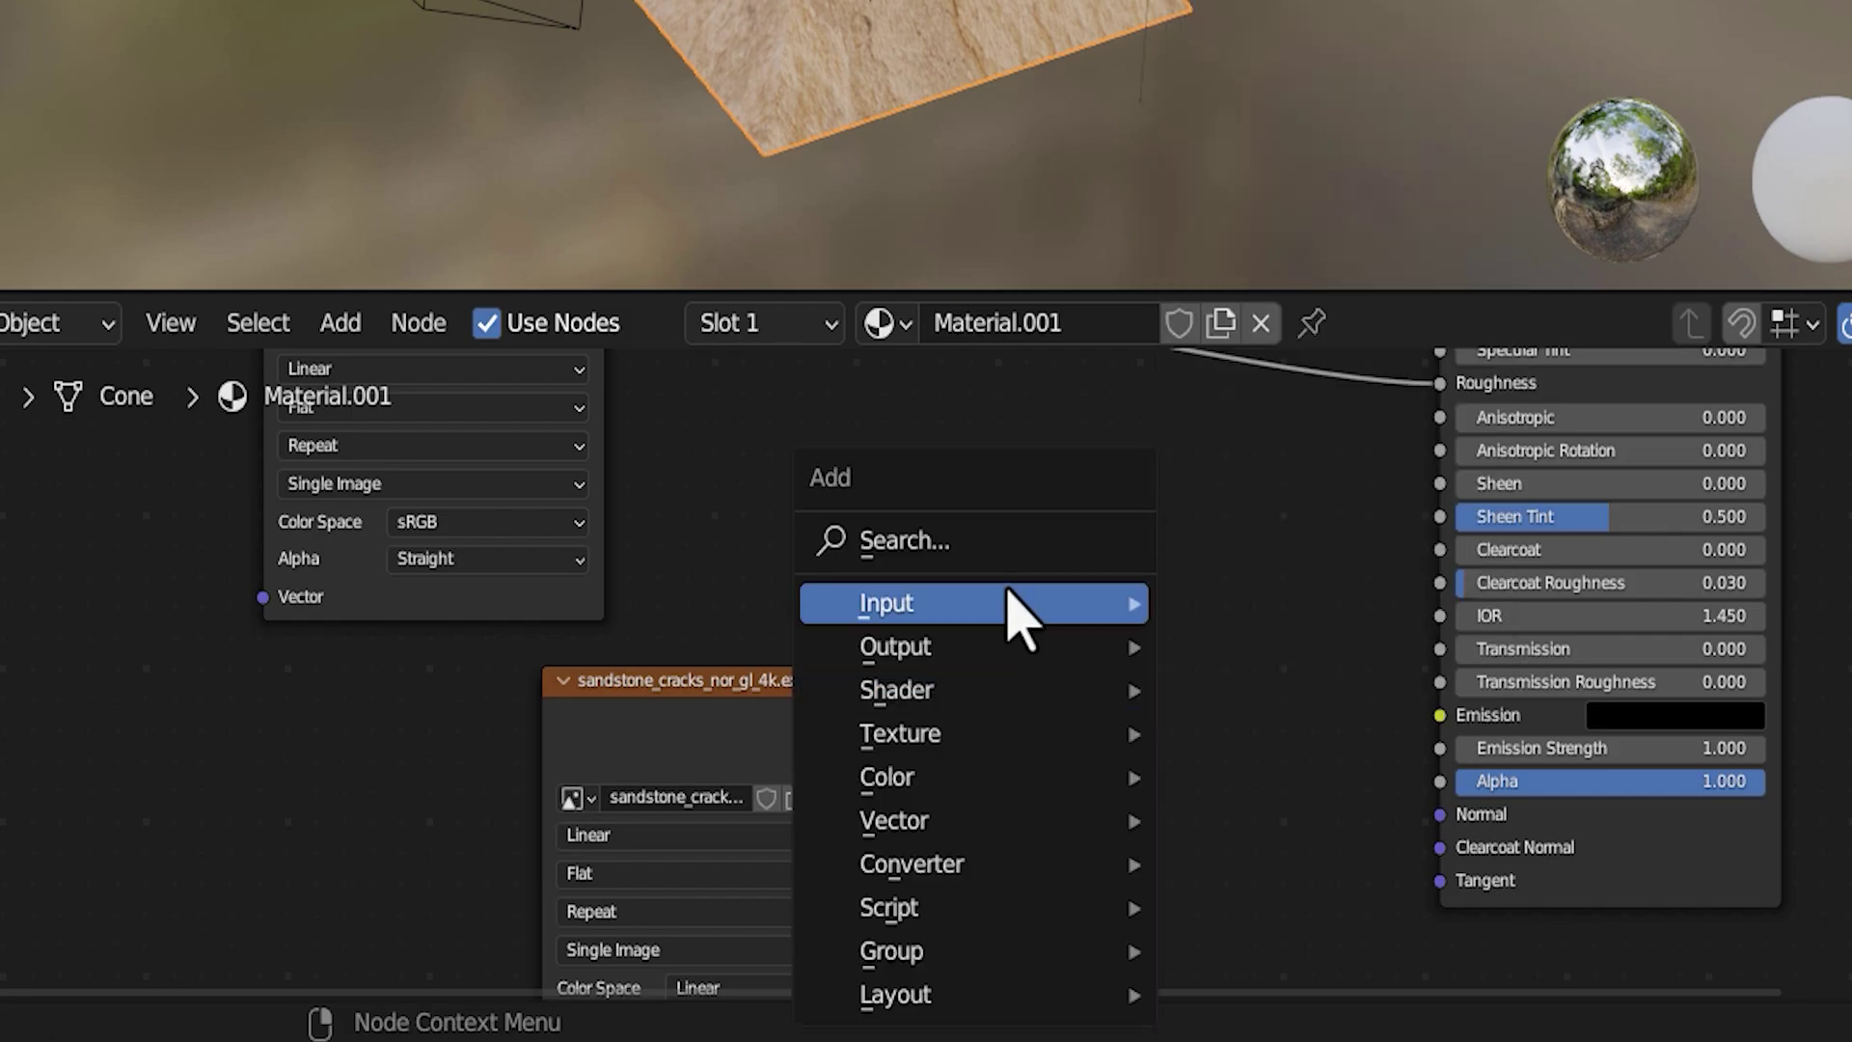
{"action": "left_click", "coordinate": [946, 542]}
{"action": "type", "text": "nao"}
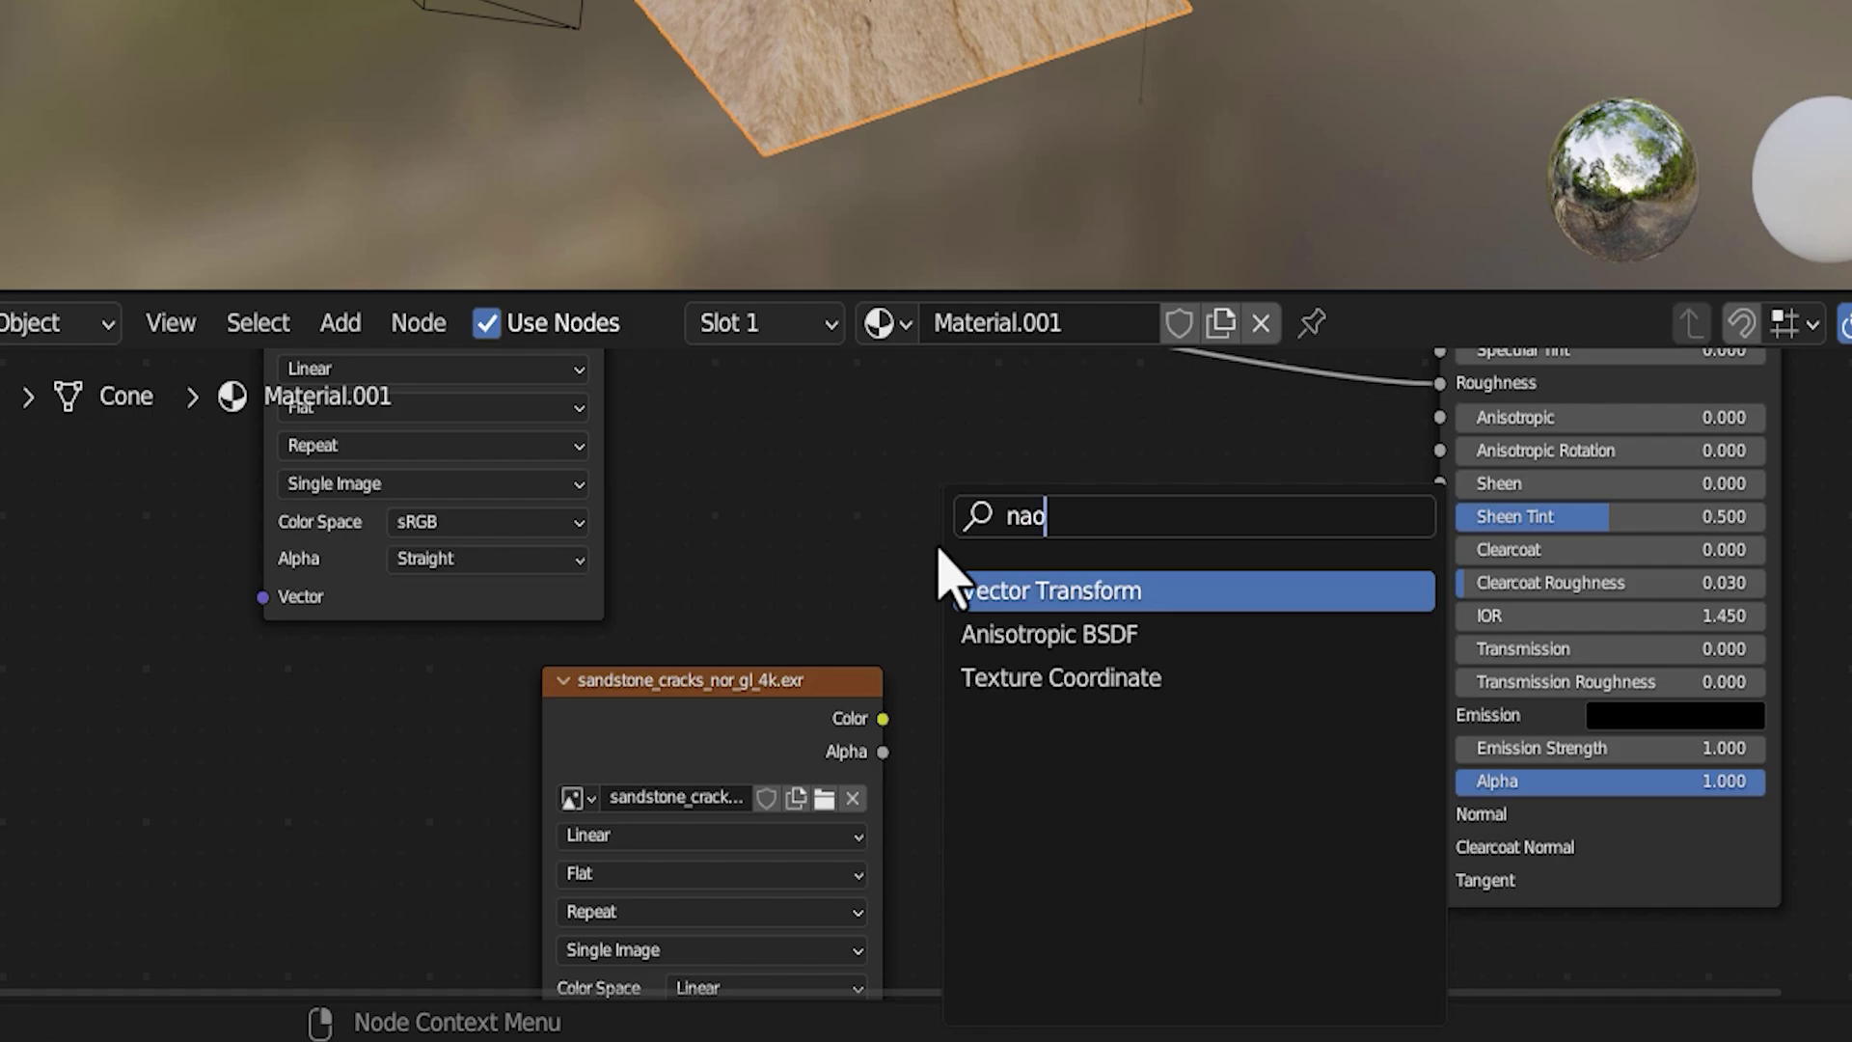
{"action": "key", "text": "BackSpace"}
{"action": "key", "text": "BackSpace"}
{"action": "type", "text": "ormal"}
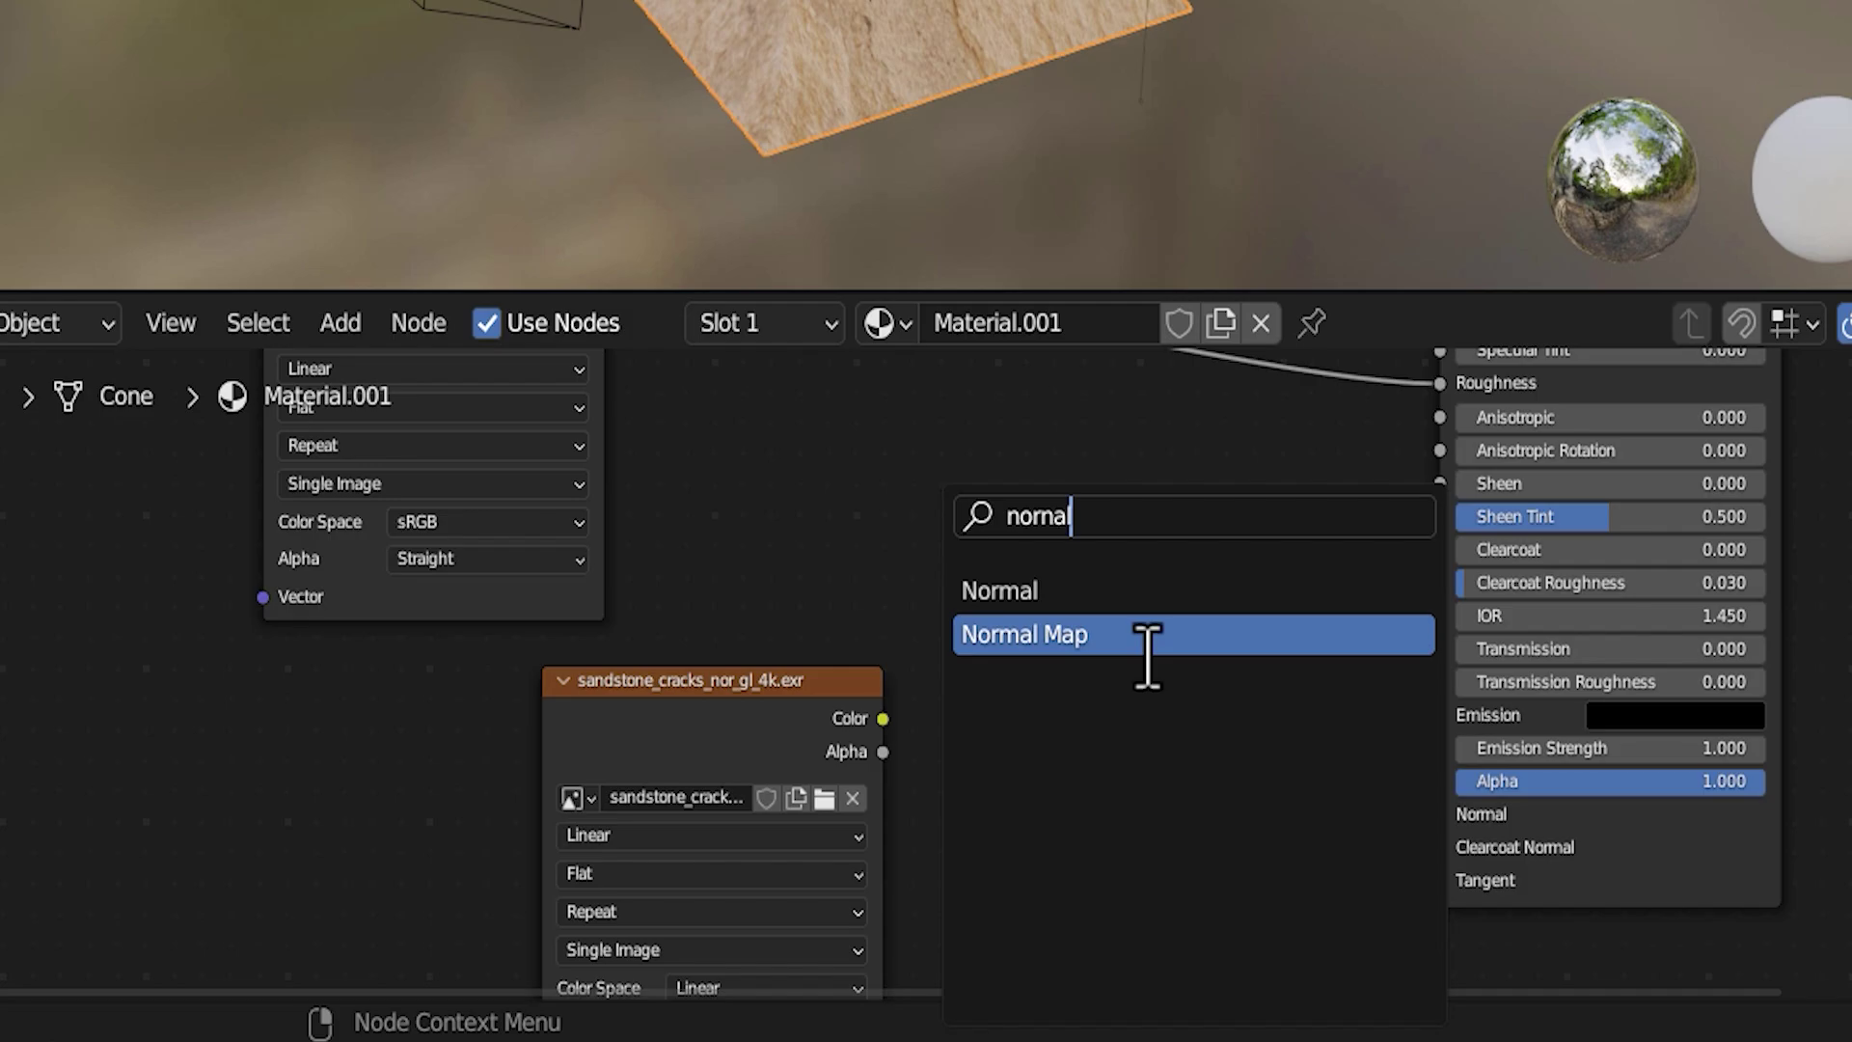
{"action": "left_click", "coordinate": [1107, 639]}
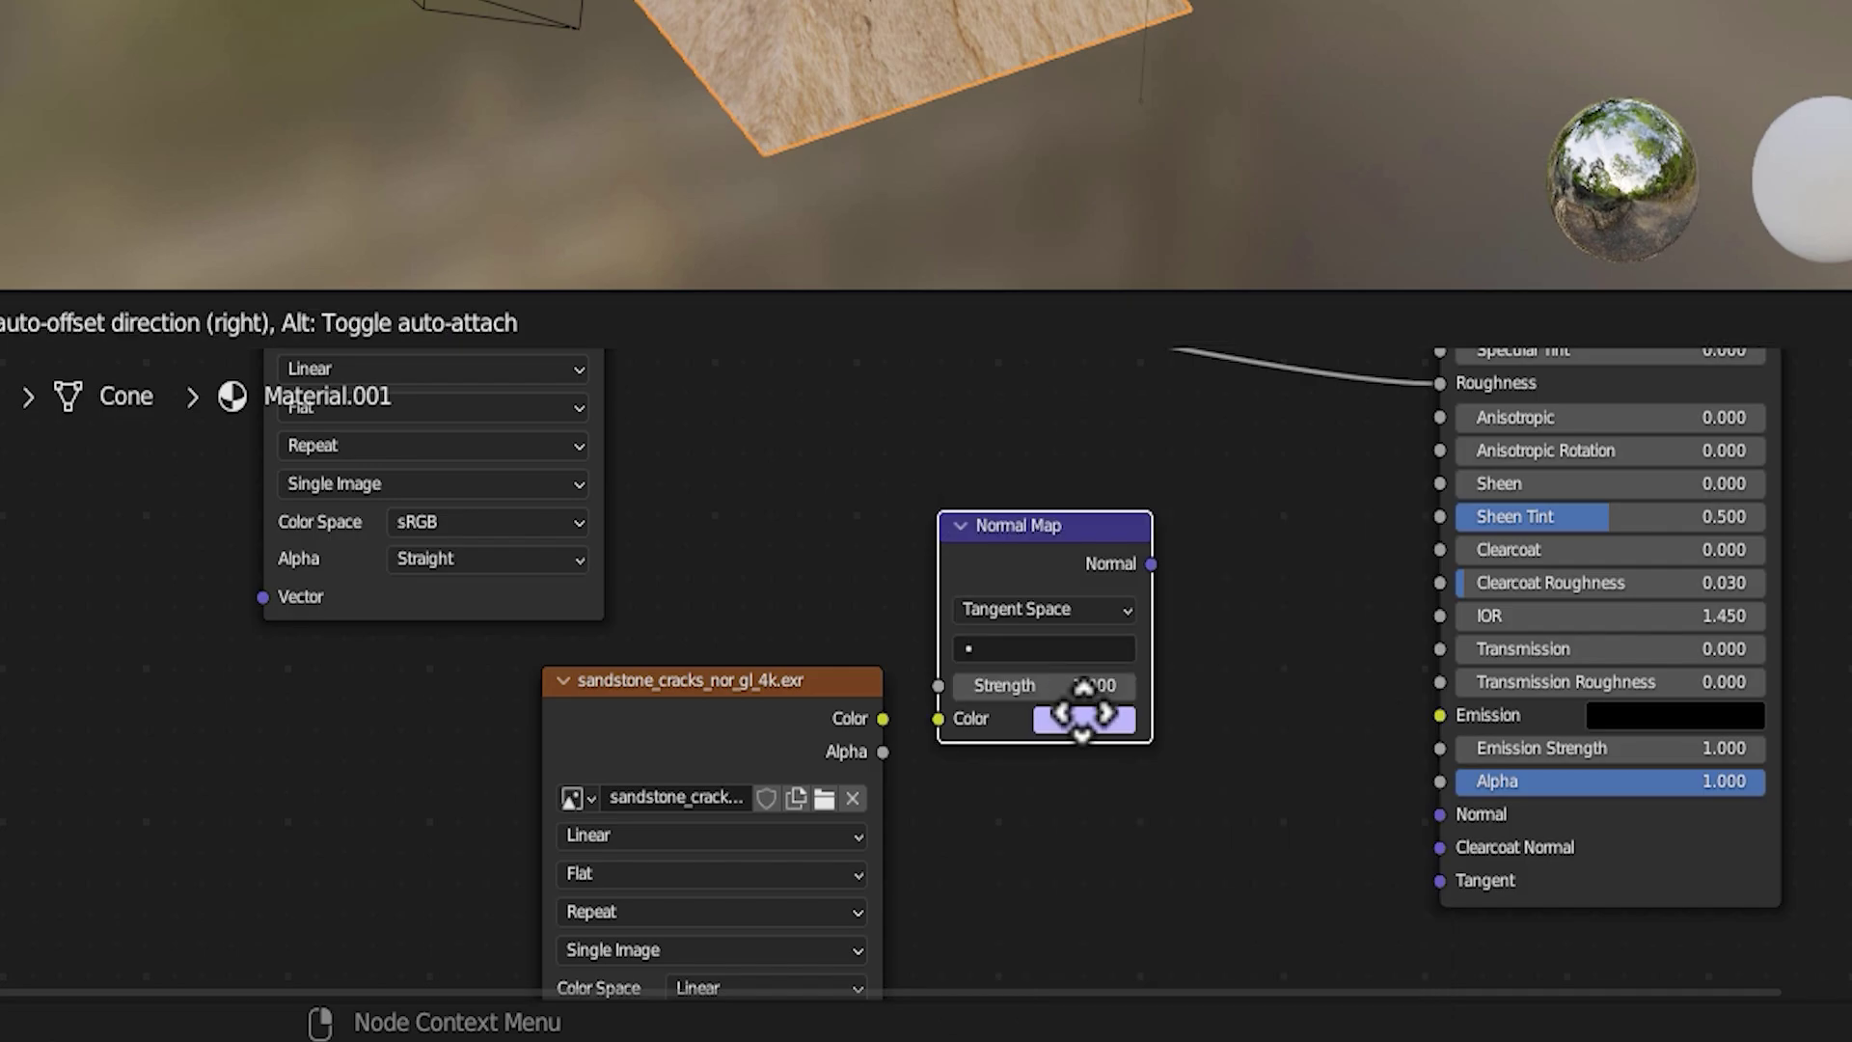
{"action": "left_click", "coordinate": [1049, 741]}
{"action": "left_click_drag", "start_coordinate": [771, 695], "coordinate": [555, 727]}
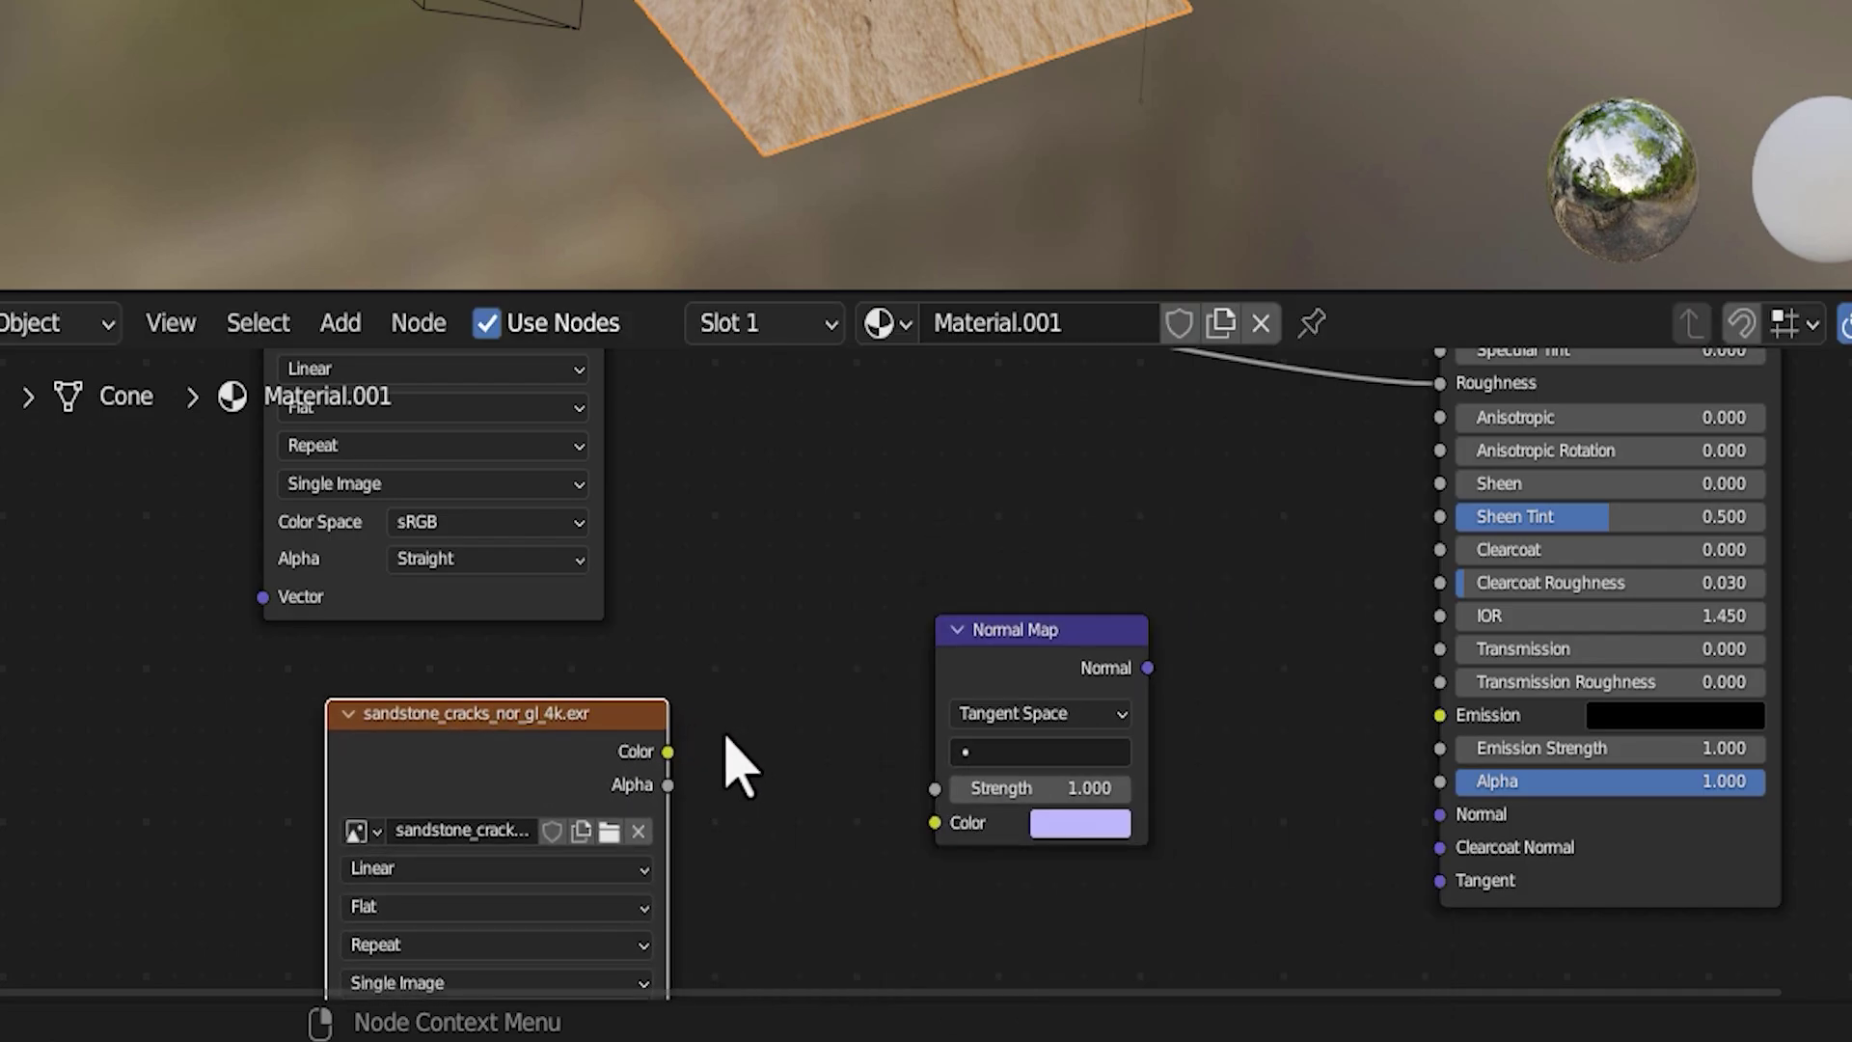
{"action": "left_click_drag", "start_coordinate": [666, 755], "coordinate": [953, 832]}
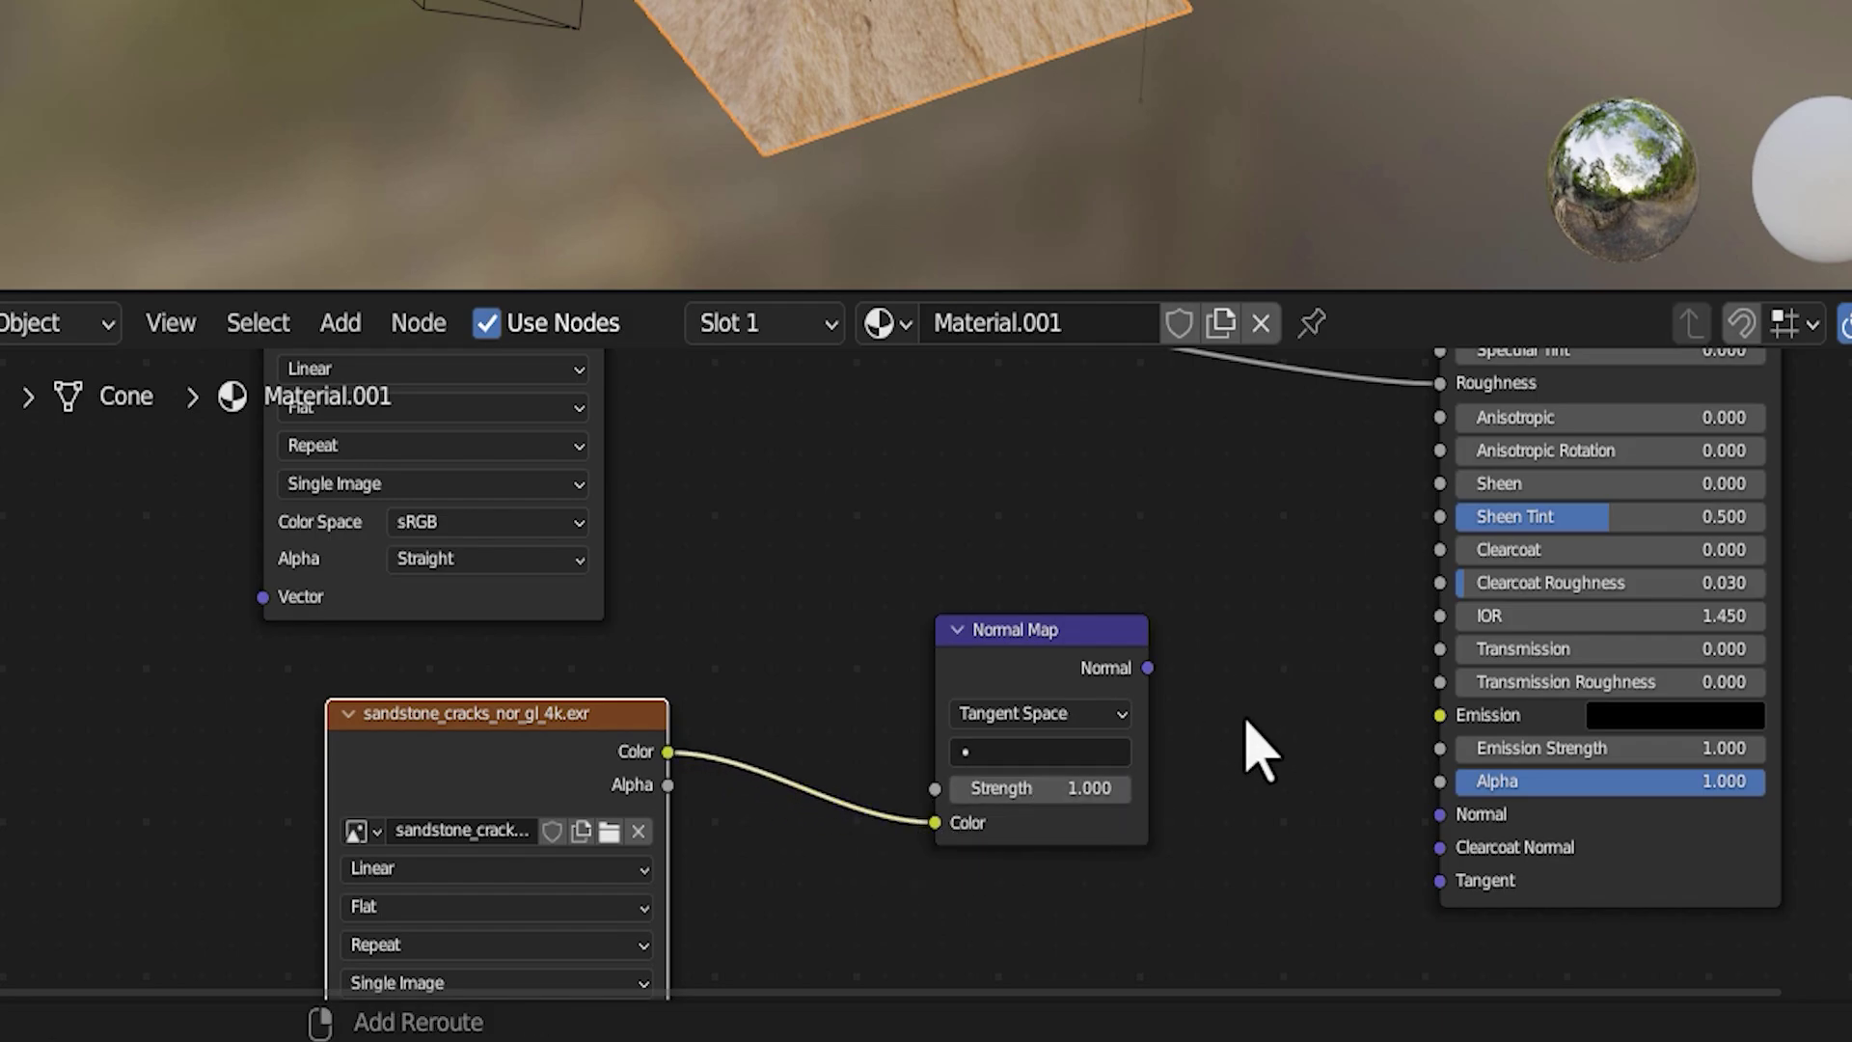
- Add a Bump node between the Normal Map node and the Principled BSDF
{"action": "key", "text": "shift+a"}
{"action": "left_click", "coordinate": [1100, 542]}
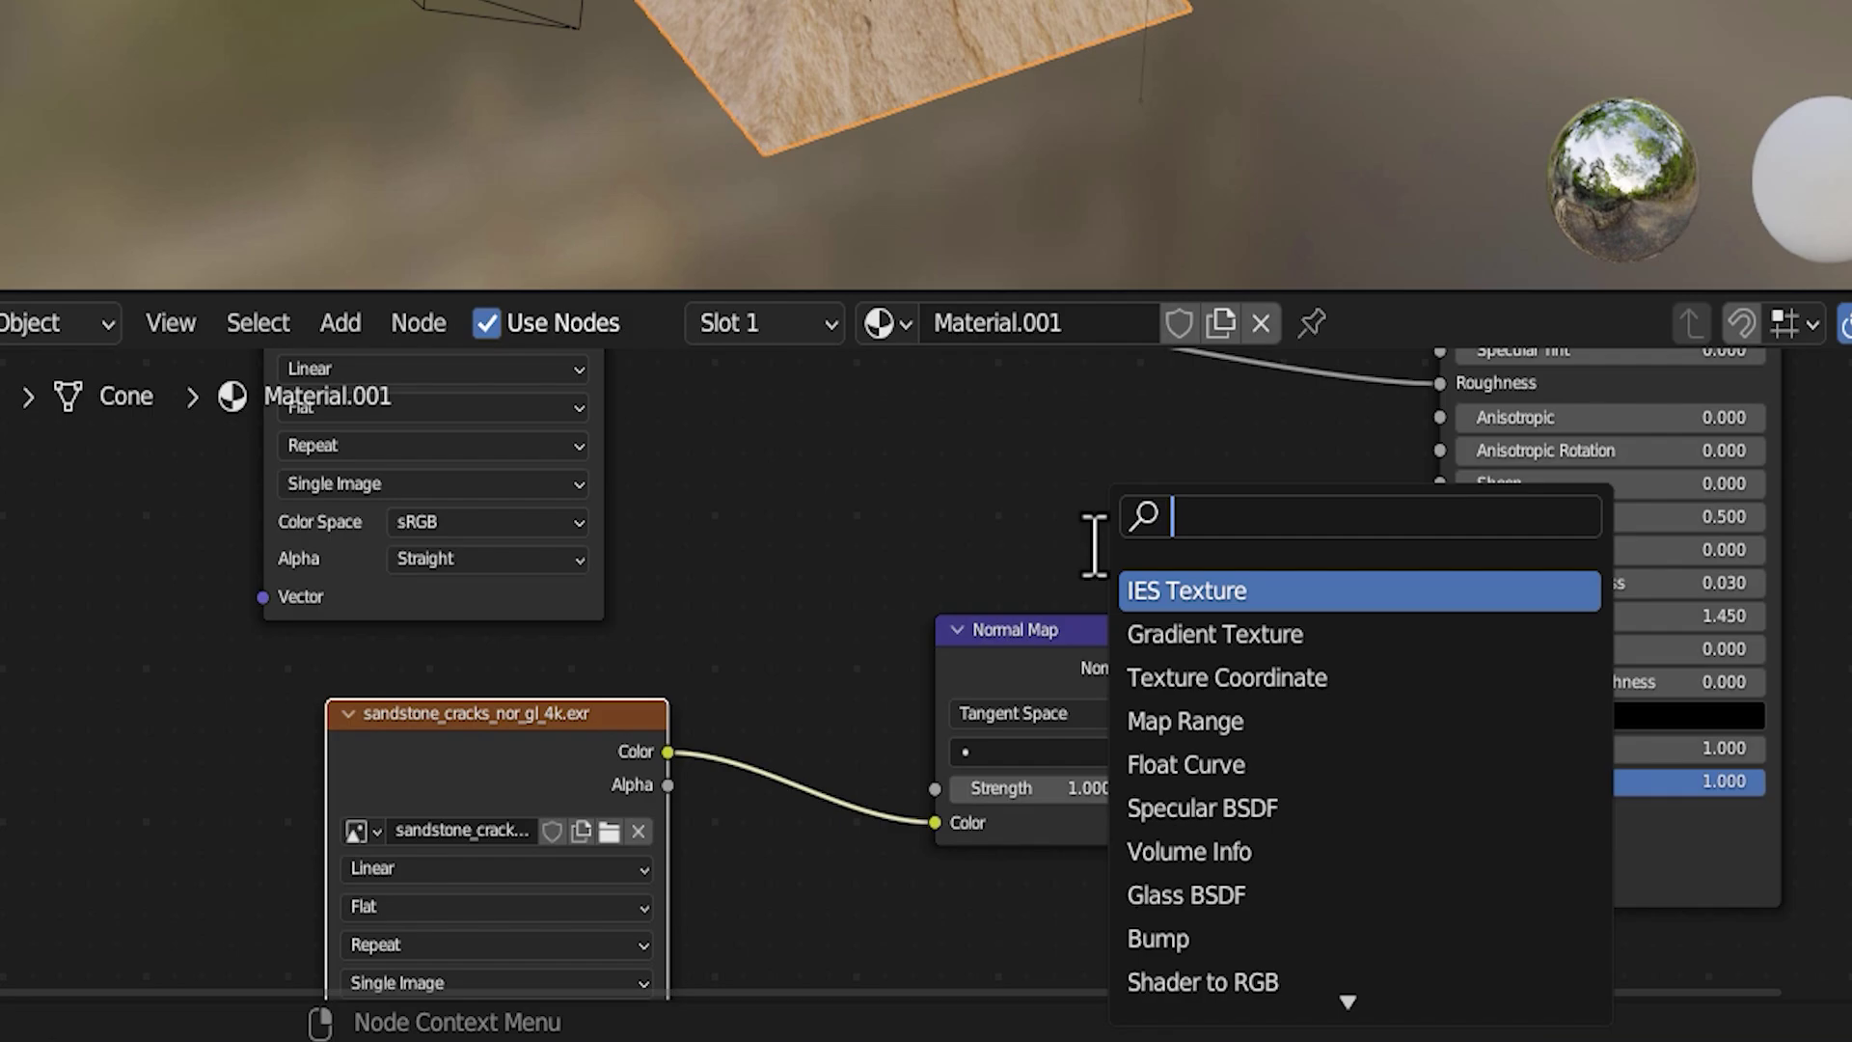
{"action": "type", "text": "bump"}
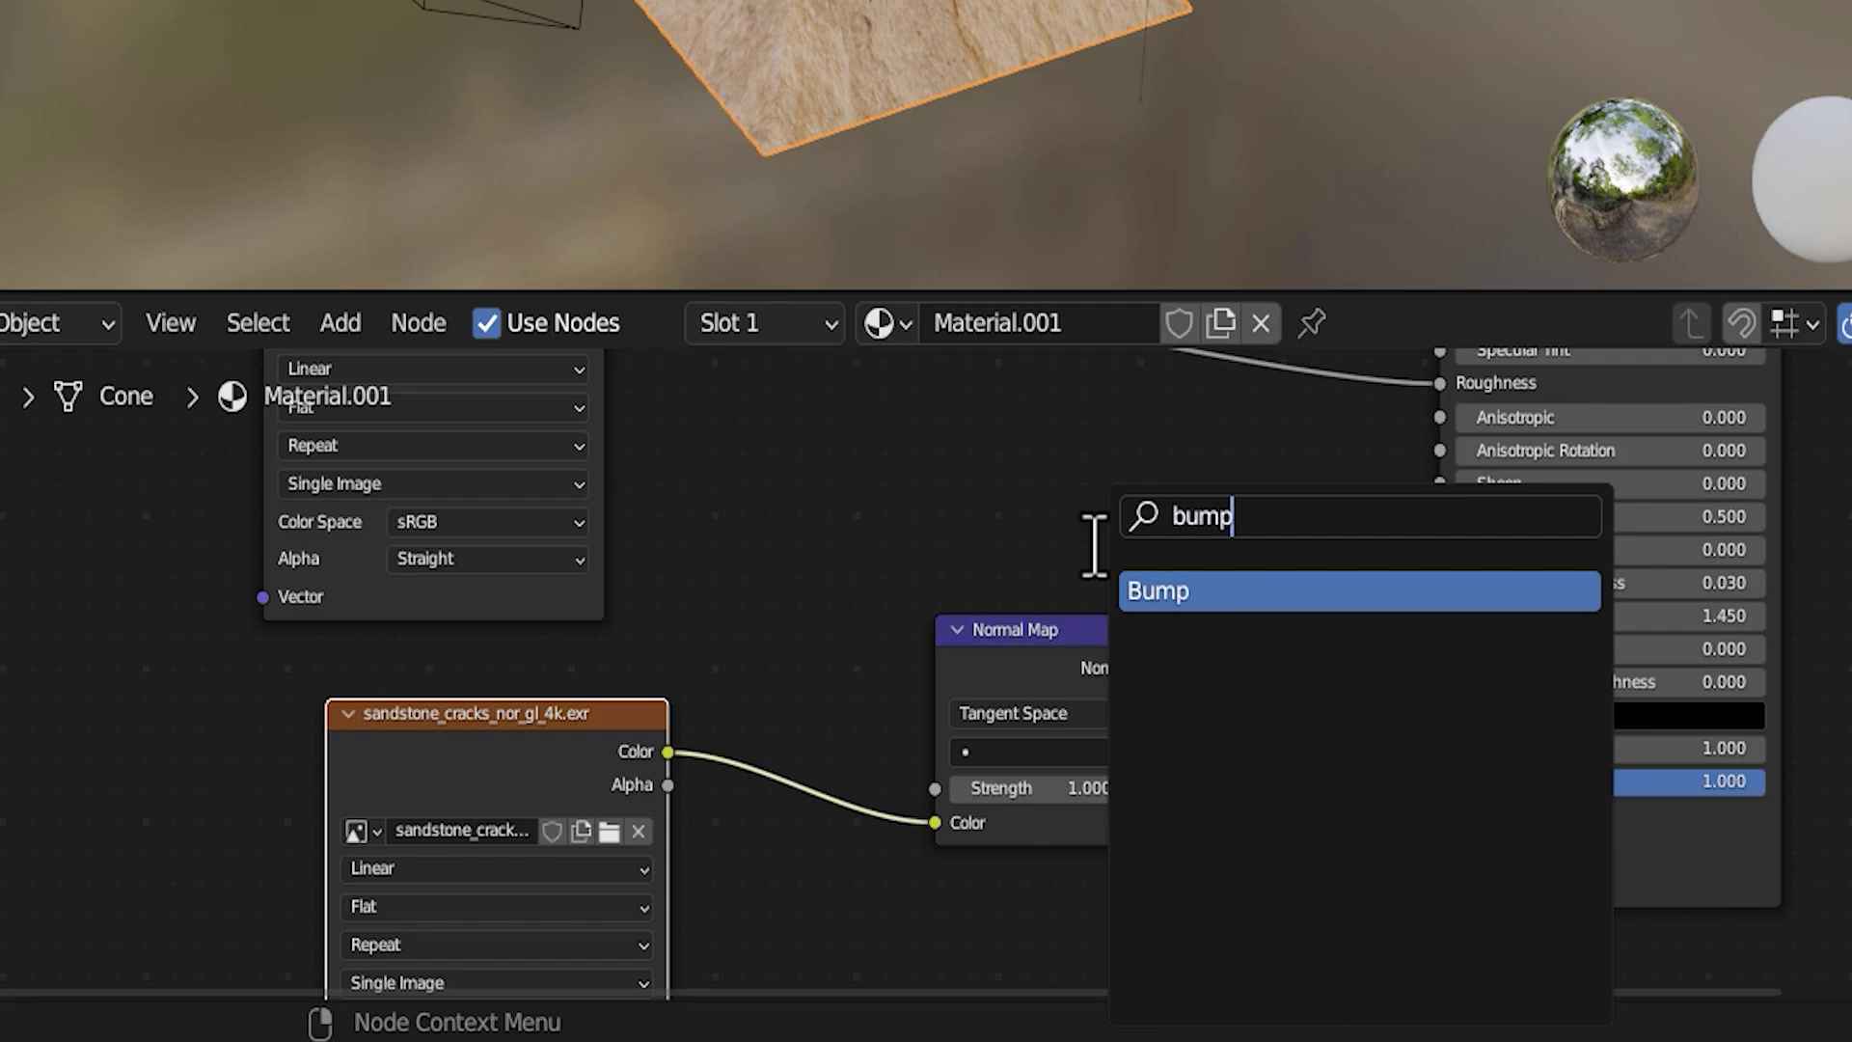
{"action": "left_click", "coordinate": [1196, 591]}
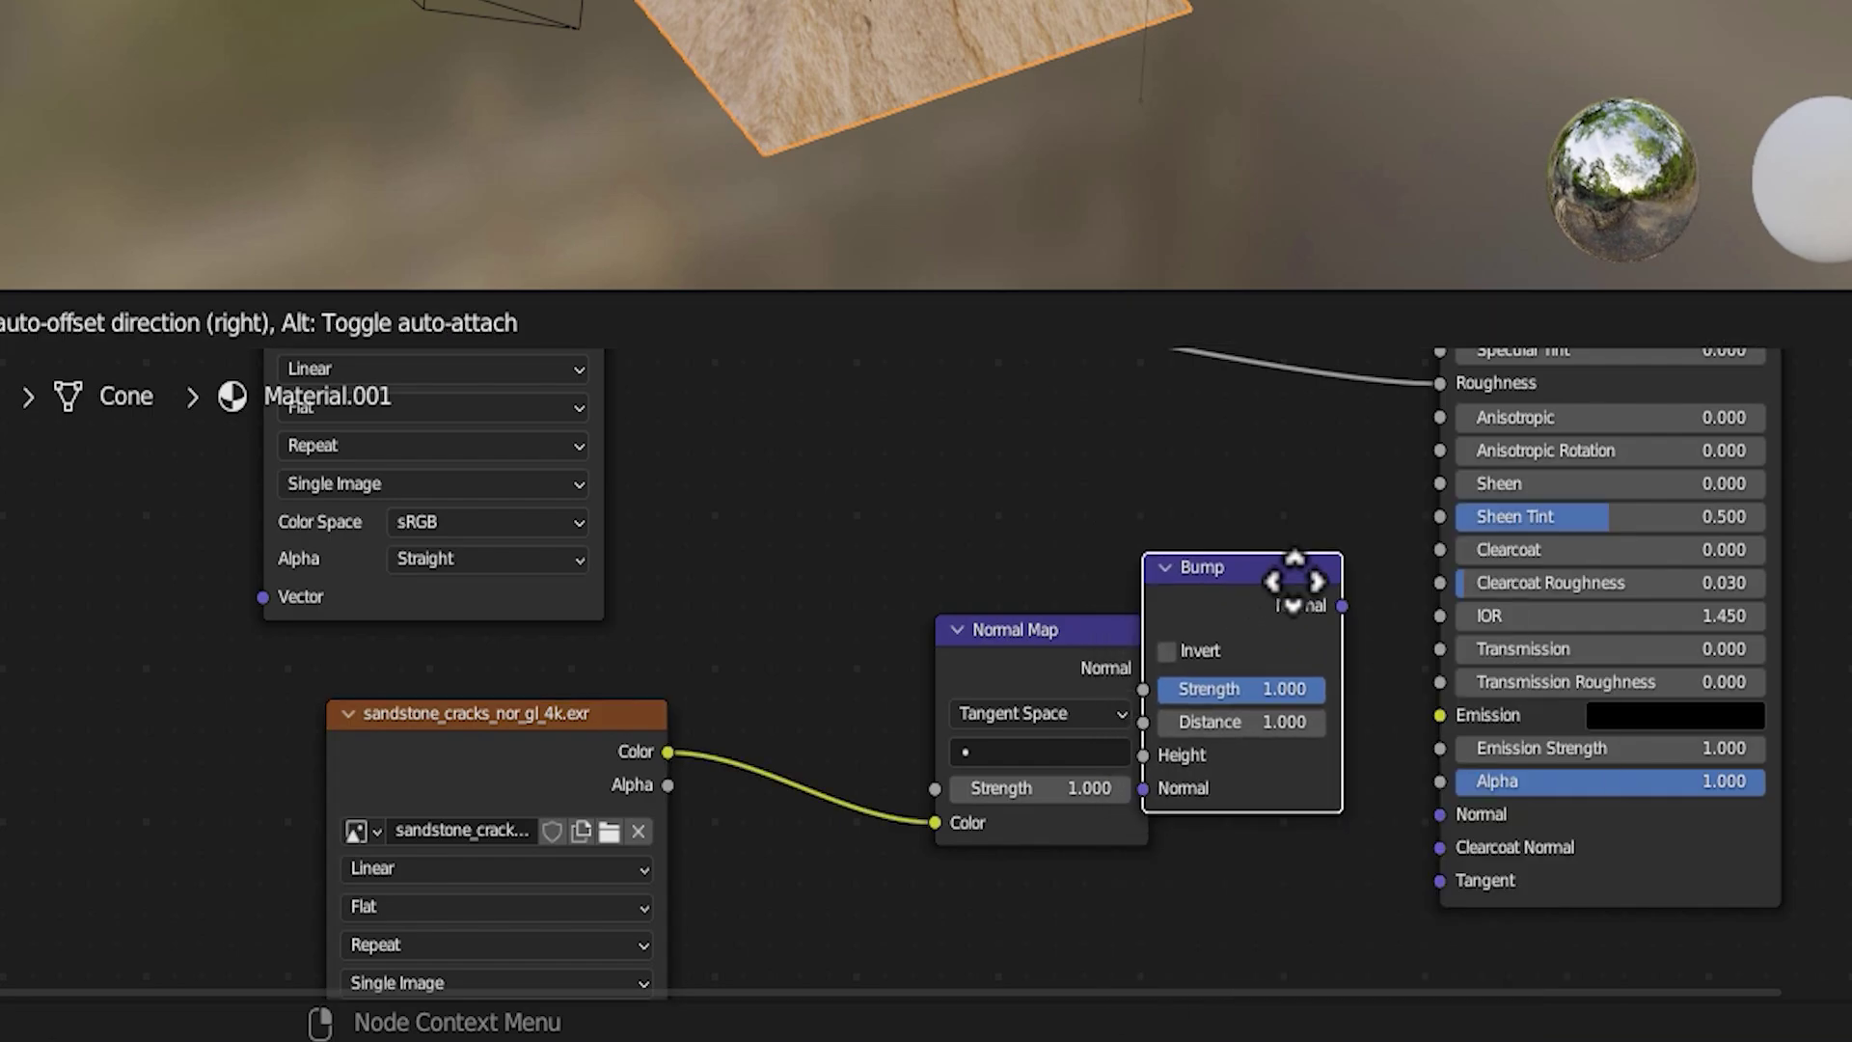
{"action": "left_click", "coordinate": [1289, 542]}
- Space out the normal-mapping nodes and link Normal Map's Normal through Bump's Normal input to the Principled BSDF's Normal
{"action": "left_click", "coordinate": [504, 758]}
{"action": "left_click_drag", "start_coordinate": [504, 757], "coordinate": [404, 786]}
{"action": "left_click_drag", "start_coordinate": [960, 629], "coordinate": [704, 659]}
{"action": "left_click_drag", "start_coordinate": [889, 699], "coordinate": [1206, 723]}
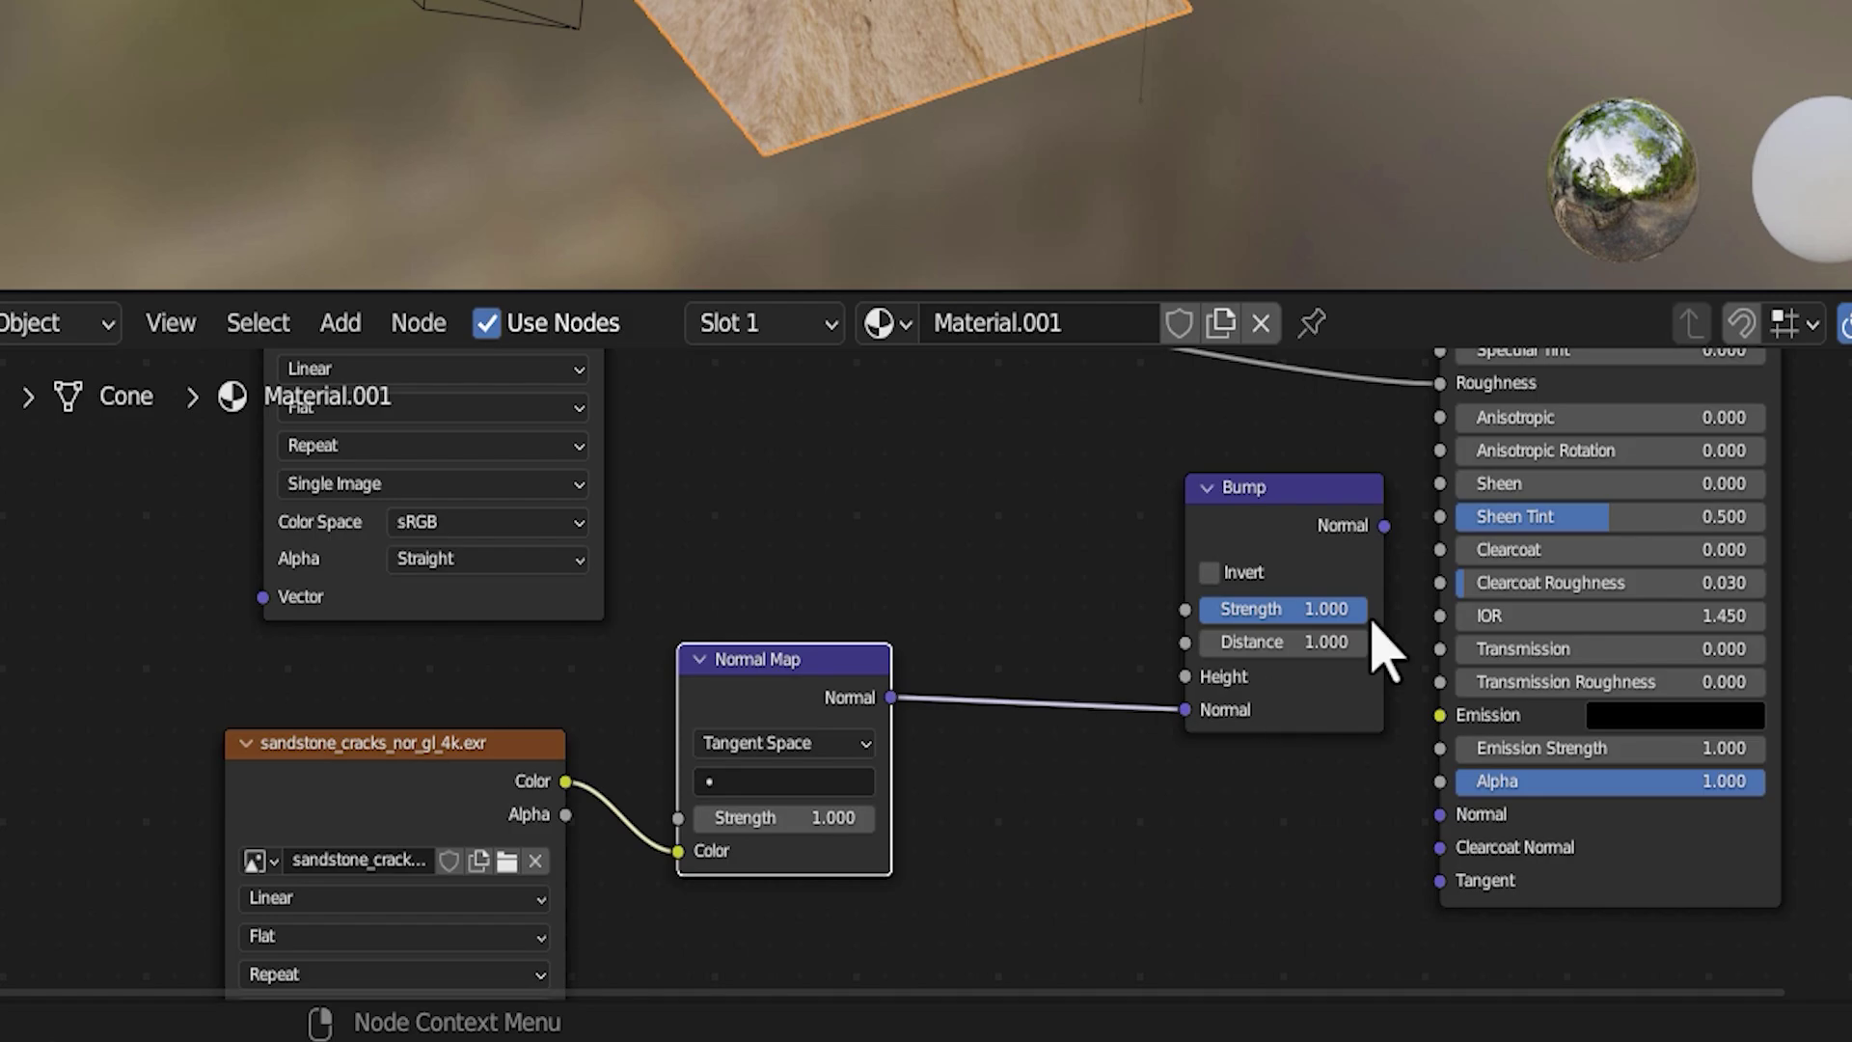
{"action": "left_click_drag", "start_coordinate": [1270, 485], "coordinate": [1111, 526]}
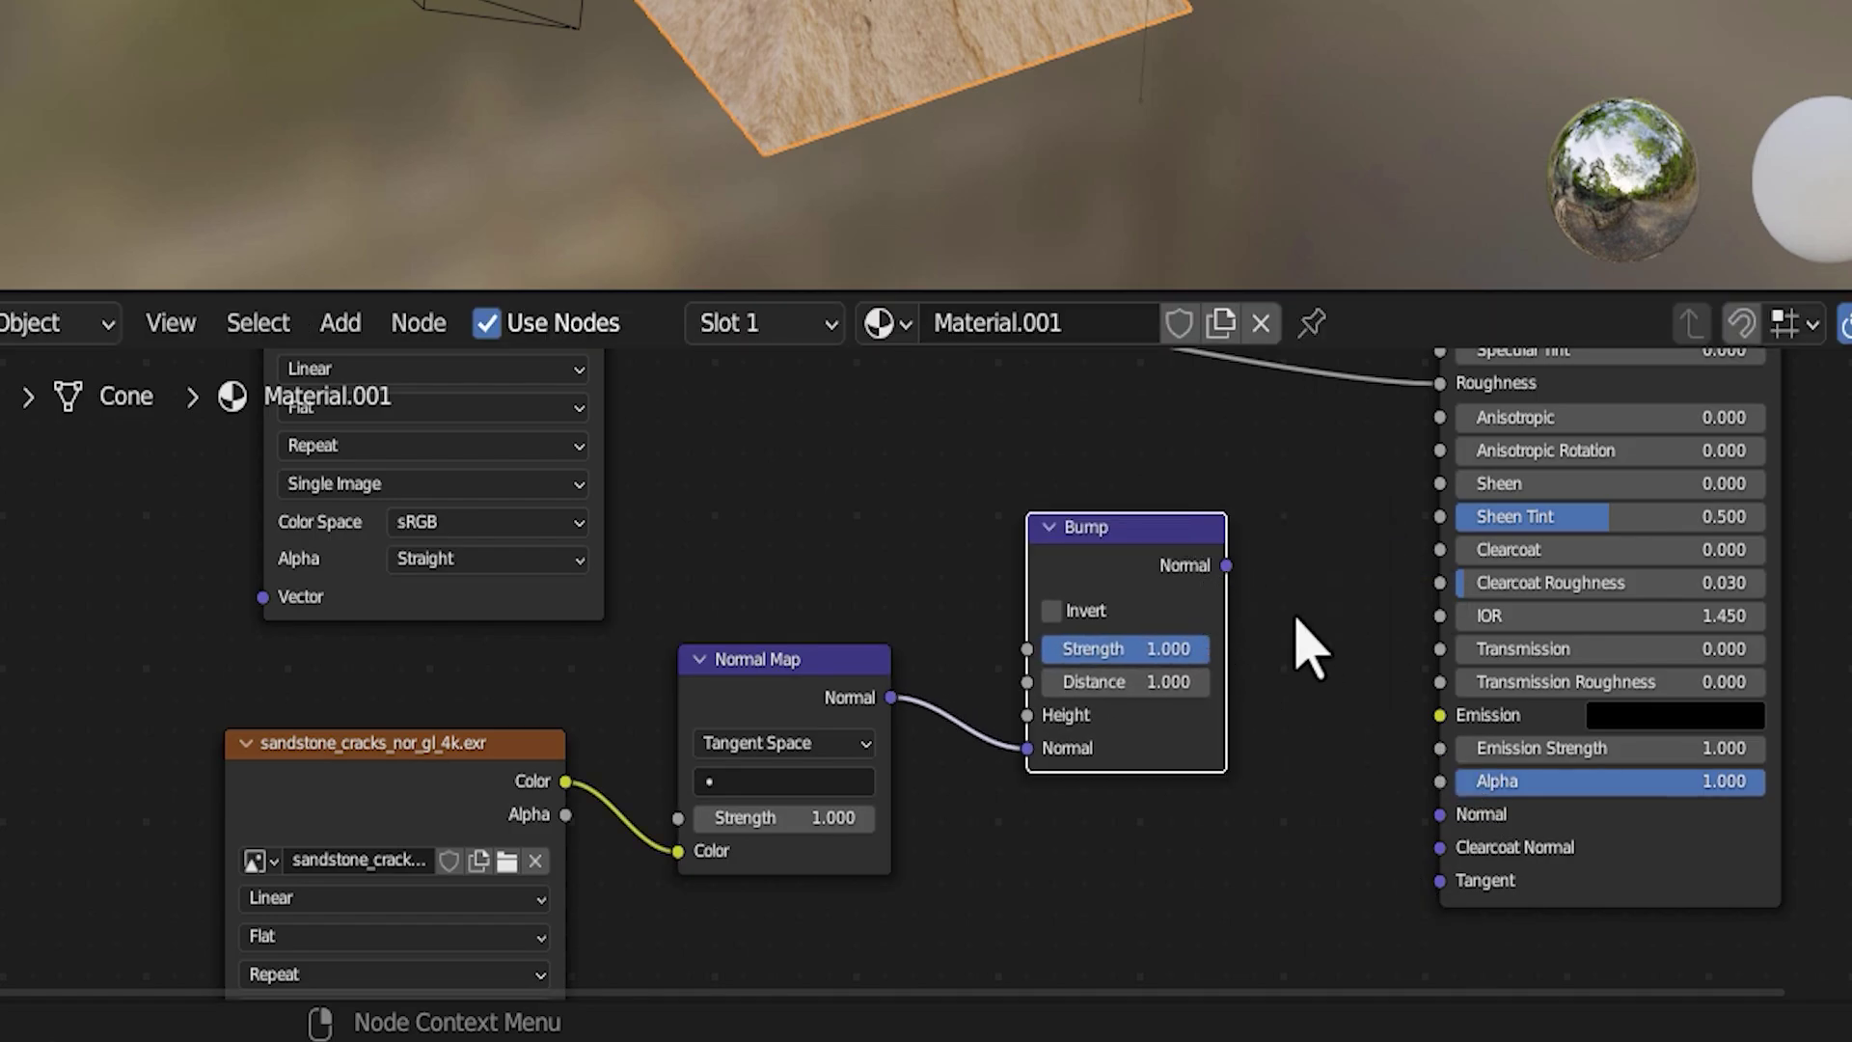
{"action": "left_click_drag", "start_coordinate": [1226, 566], "coordinate": [1440, 815]}
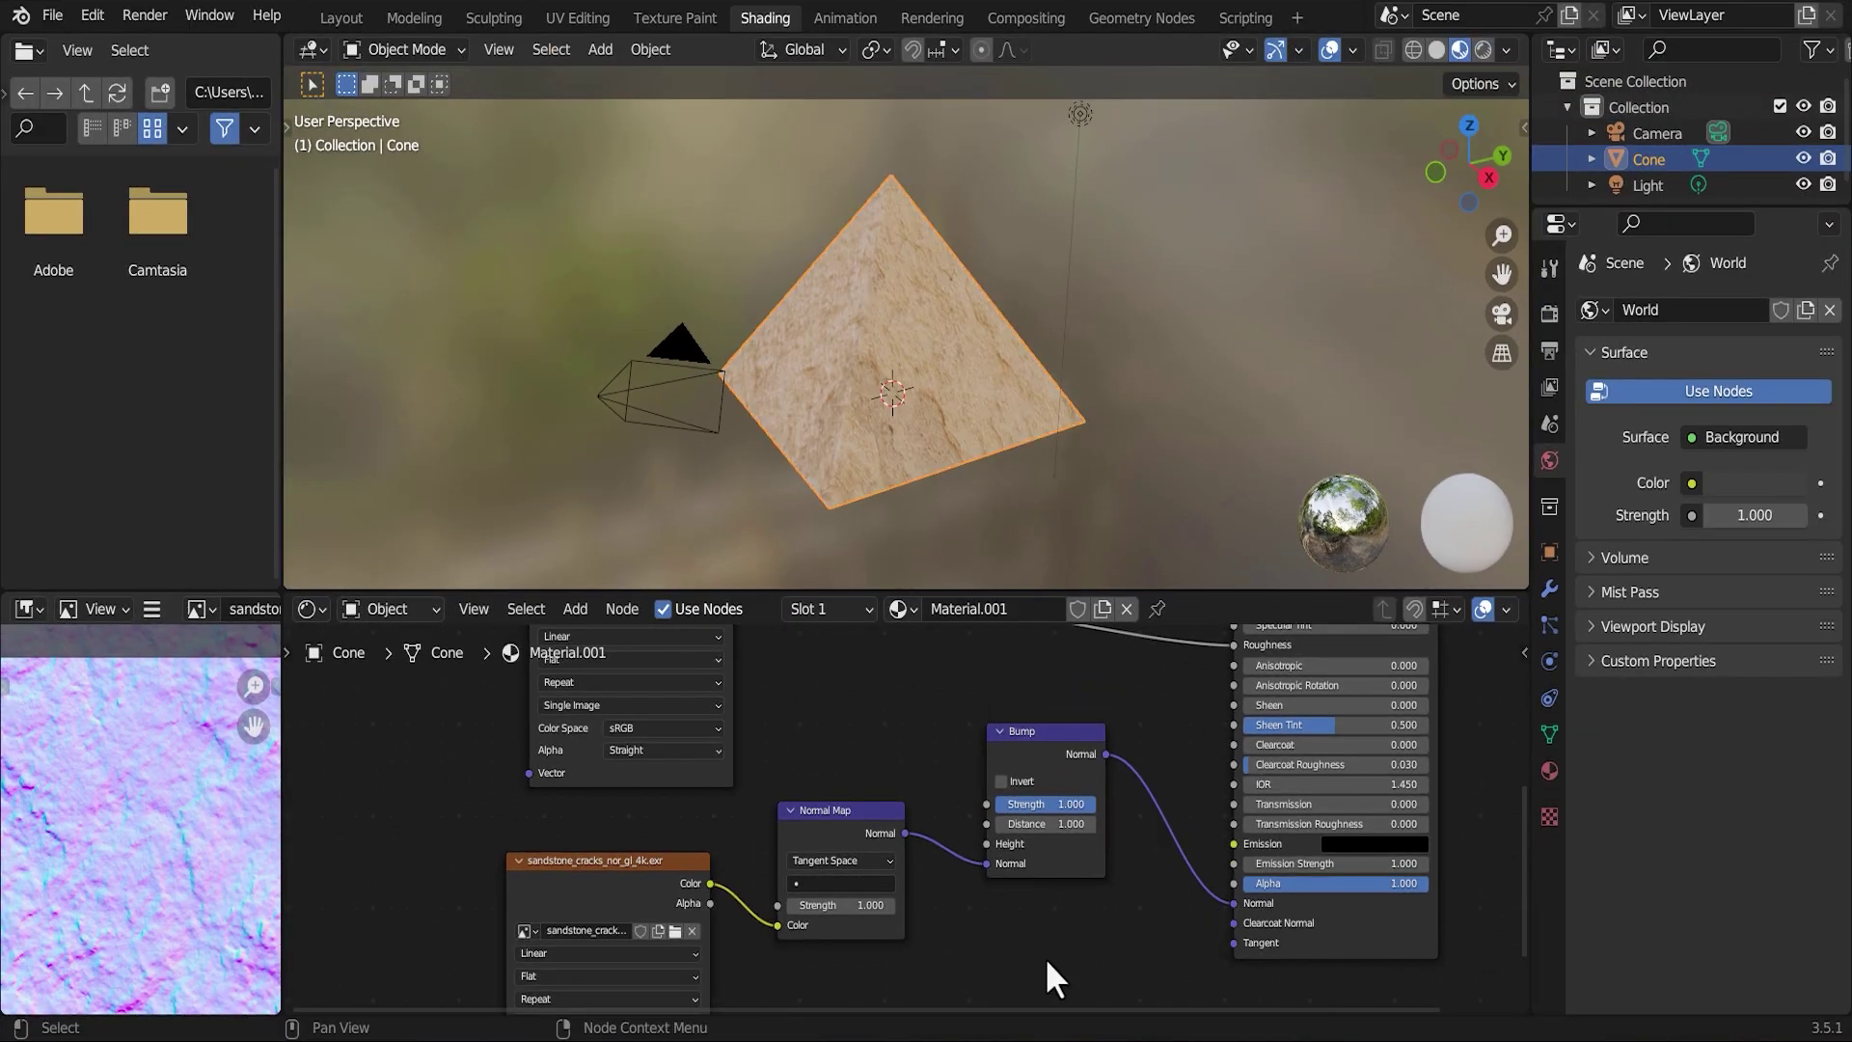
- Move the Normal Map, sandstone_cracks_nor_gl_4k and Bump nodes lower in the node graph
{"action": "scroll", "coordinate": [974, 916], "scroll_direction": "down", "scroll_amount": 3}
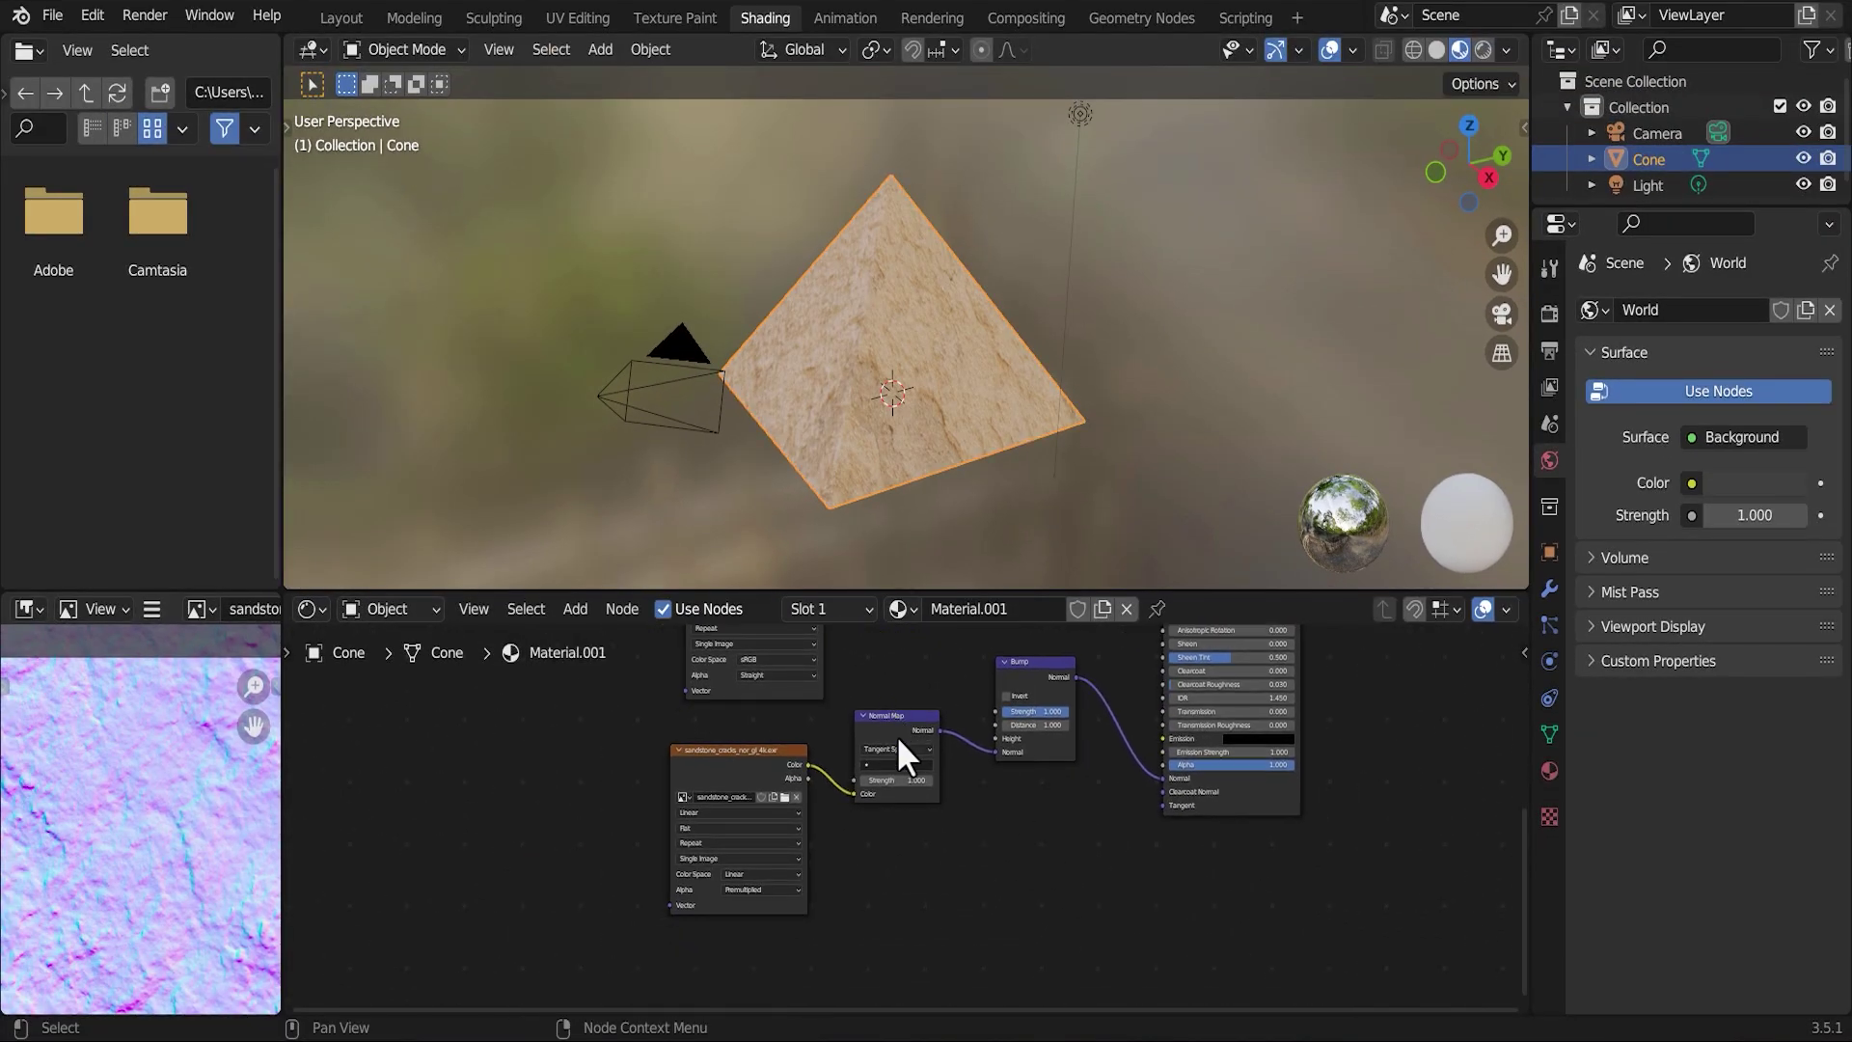
{"action": "left_click_drag", "start_coordinate": [898, 752], "coordinate": [916, 814]}
{"action": "left_click_drag", "start_coordinate": [751, 755], "coordinate": [748, 809]}
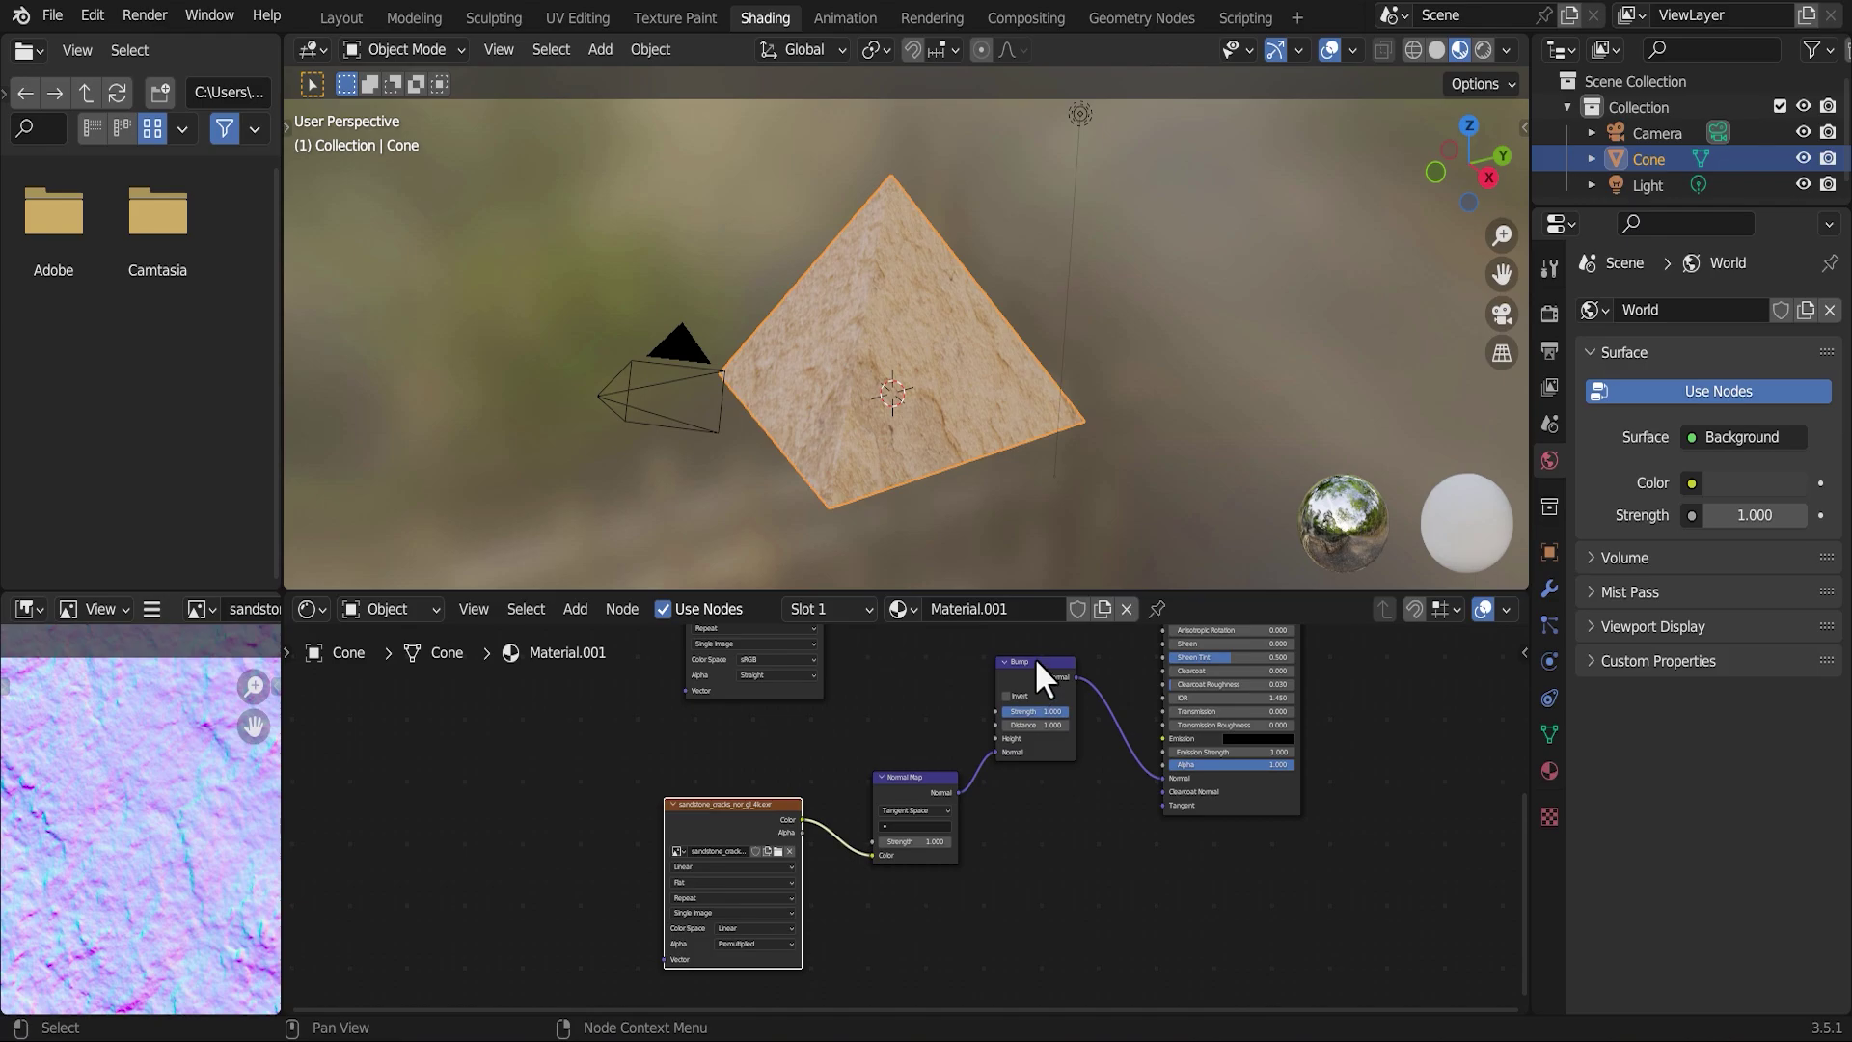
{"action": "left_click_drag", "start_coordinate": [1034, 657], "coordinate": [1057, 712]}
- Set the Normal Map node's Strength to 1.500 and inspect the pyramid's surface
{"action": "scroll", "coordinate": [1001, 872], "scroll_direction": "up", "scroll_amount": 2}
{"action": "scroll", "coordinate": [1061, 872], "scroll_direction": "up", "scroll_amount": 2}
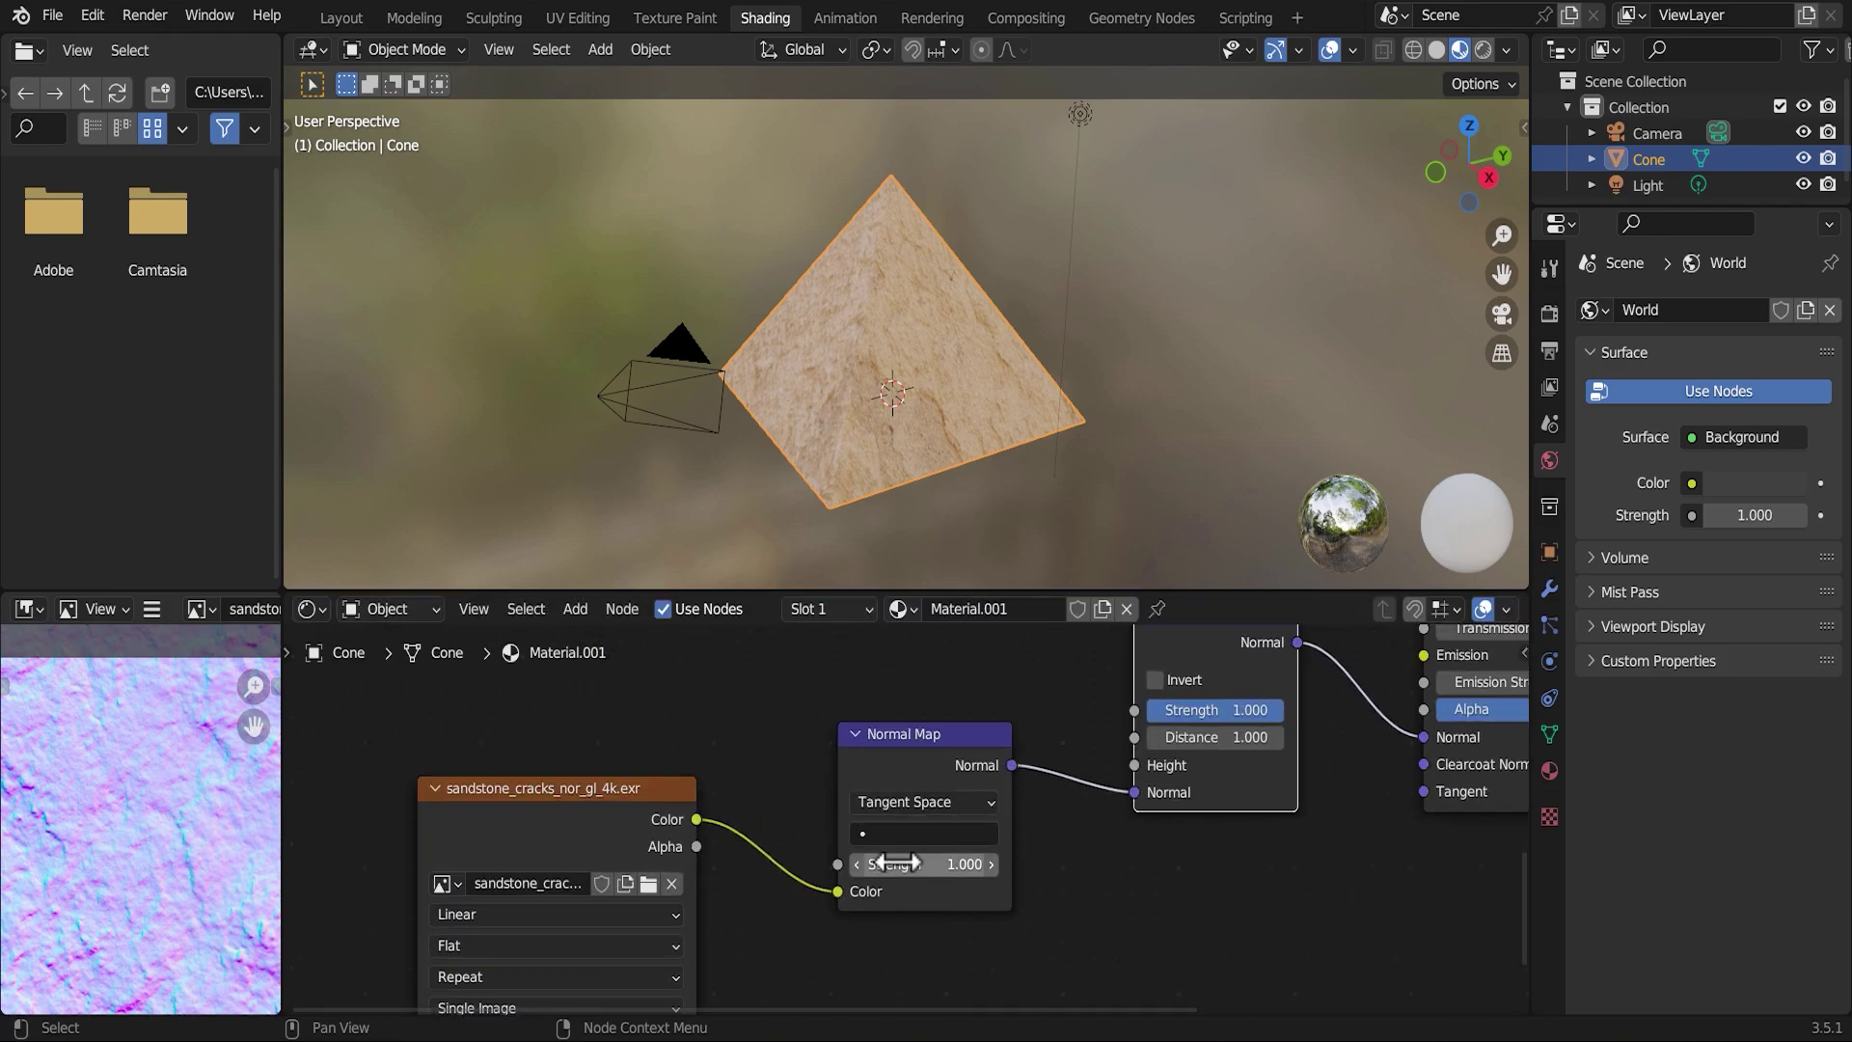
{"action": "left_click", "coordinate": [991, 864]}
{"action": "left_click", "coordinate": [991, 864]}
{"action": "left_click", "coordinate": [991, 865]}
{"action": "left_click", "coordinate": [990, 865]}
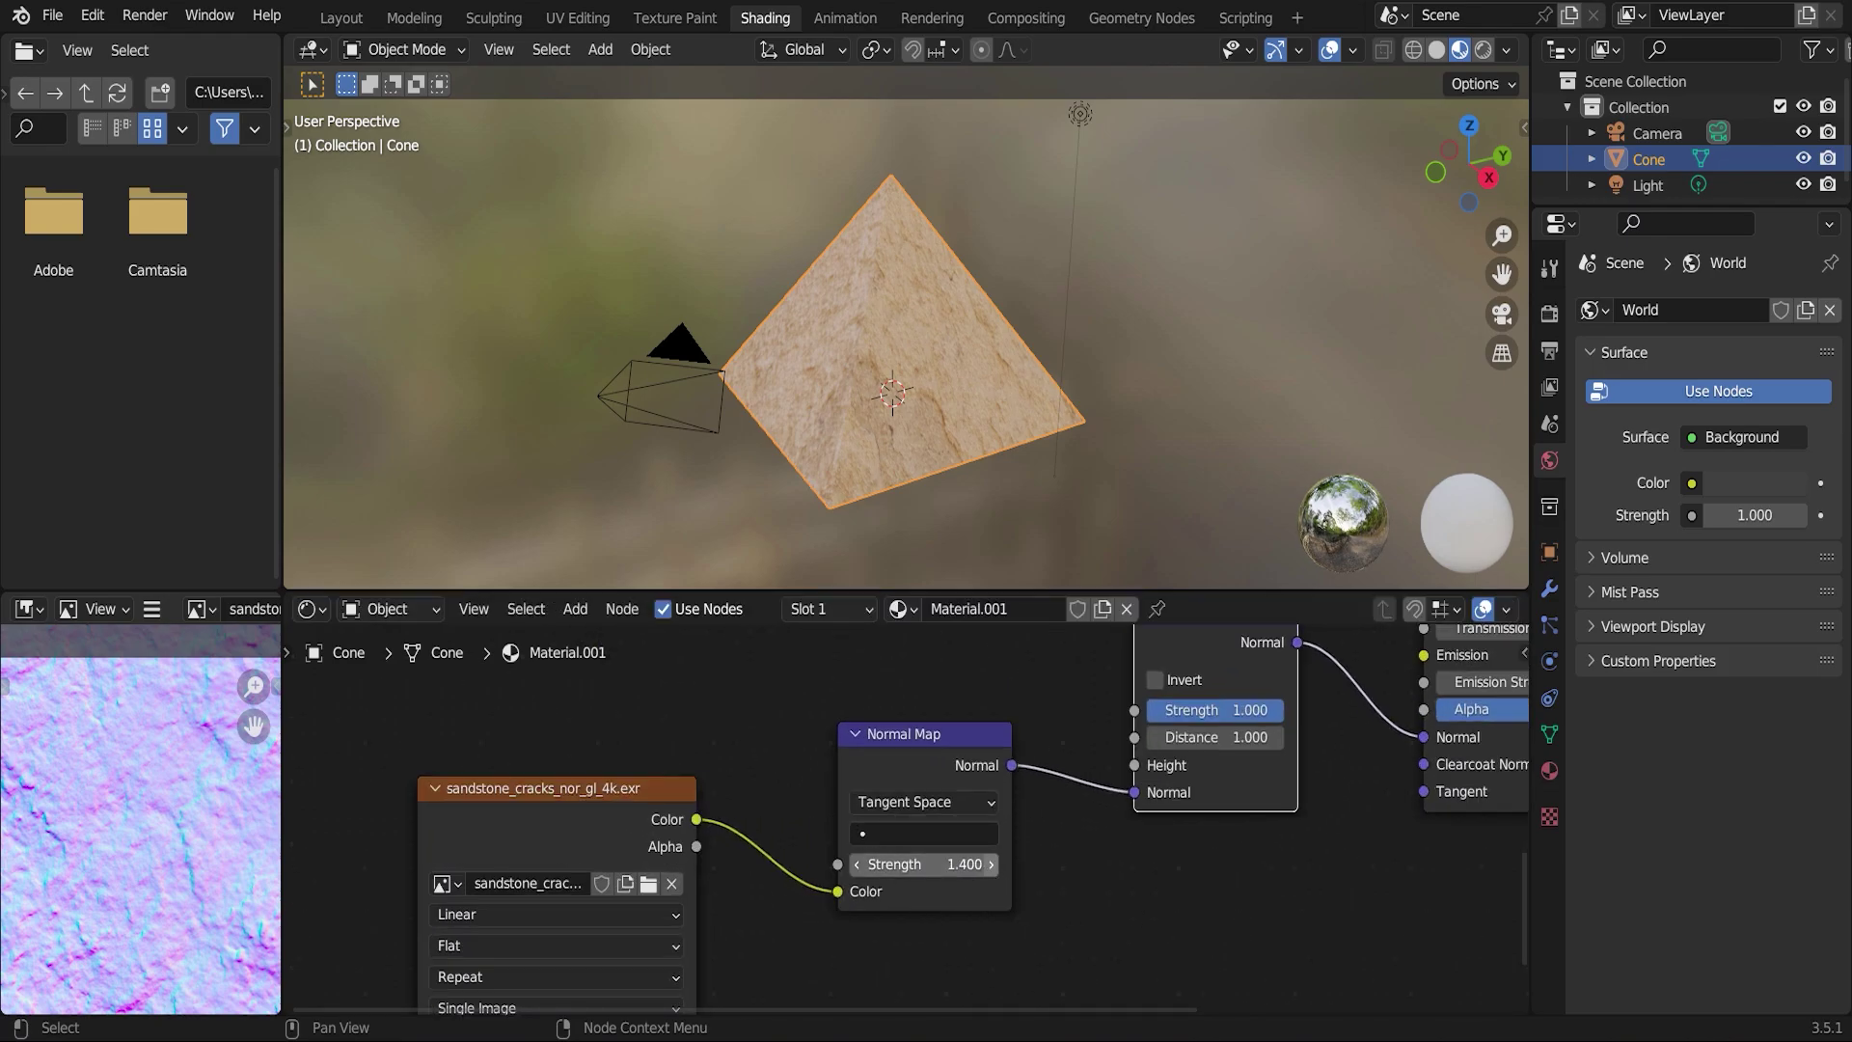
{"action": "middle_click_drag", "start_coordinate": [1017, 490], "coordinate": [899, 424]}
{"action": "scroll", "coordinate": [1024, 287], "scroll_direction": "up", "scroll_amount": 3}
{"action": "scroll", "coordinate": [975, 356], "scroll_direction": "down", "scroll_amount": 6}
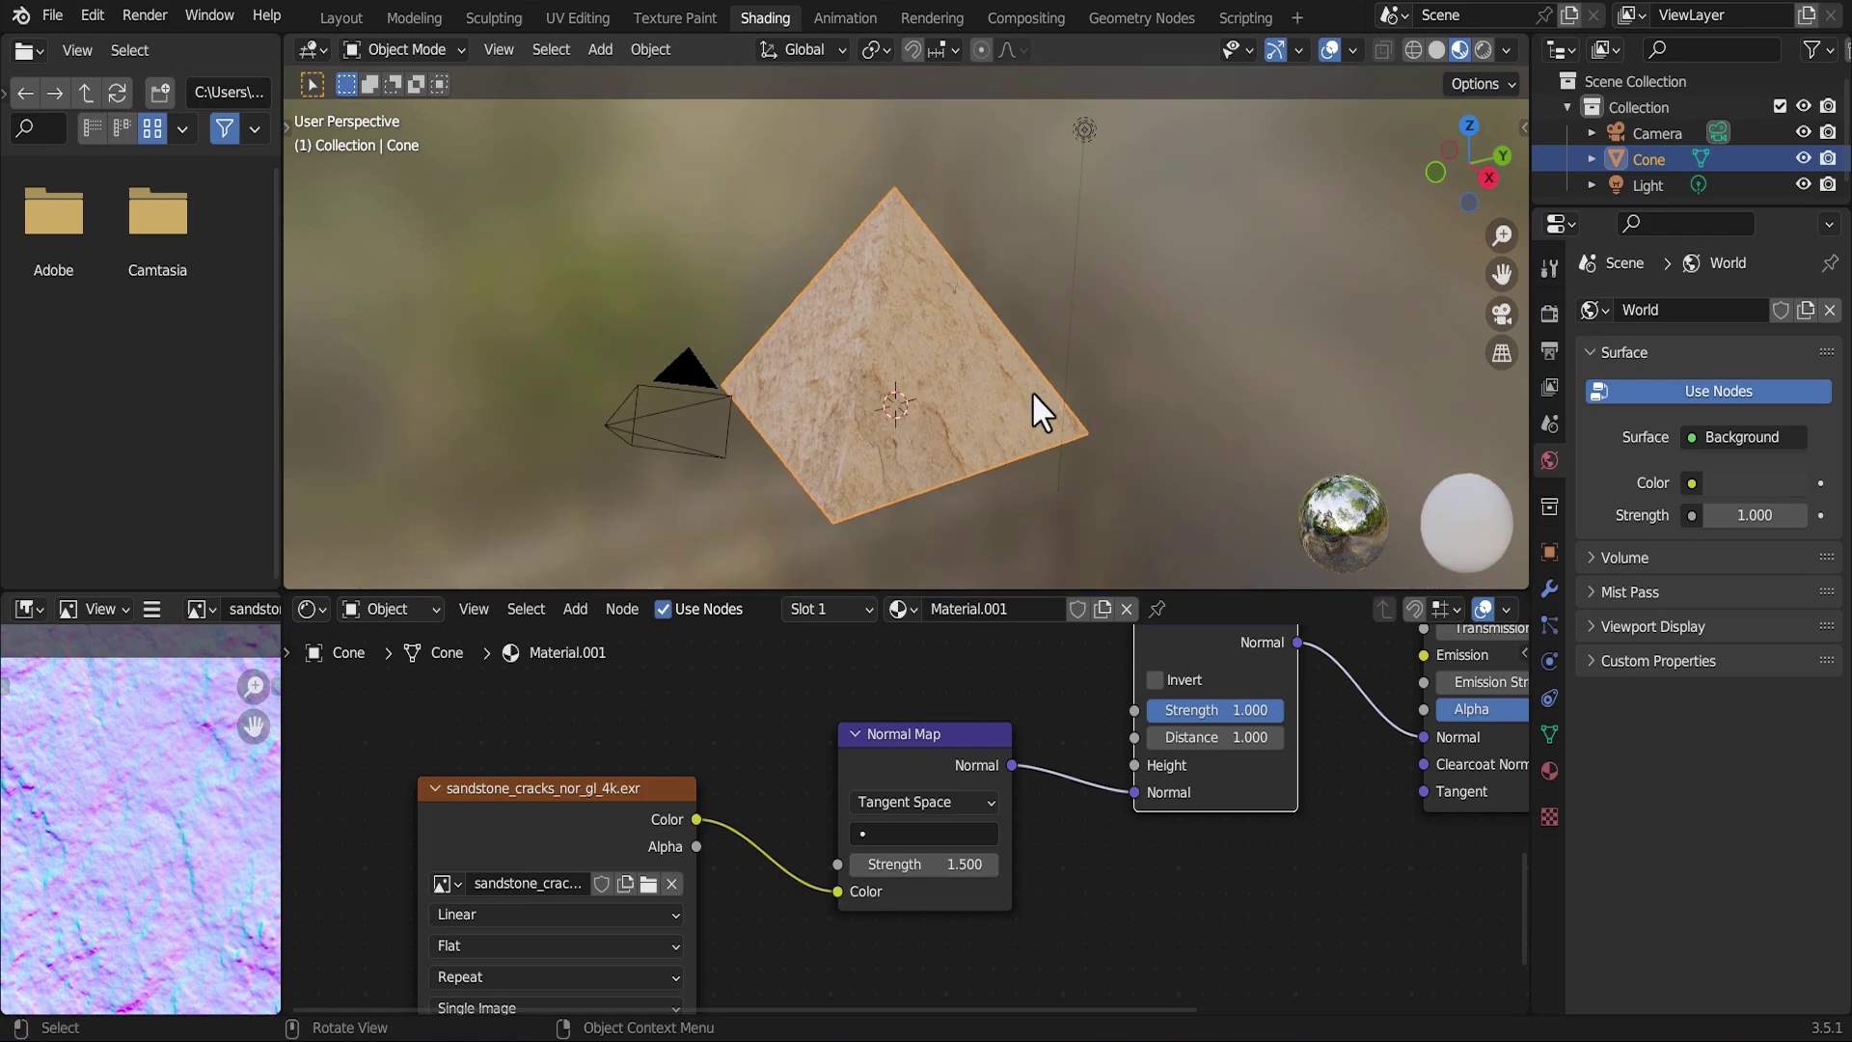
- Add a Brick Texture node, connect its Color output to the Bump node's Height and place it beside the normal texture node
{"action": "scroll", "coordinate": [790, 785], "scroll_direction": "down", "scroll_amount": 4}
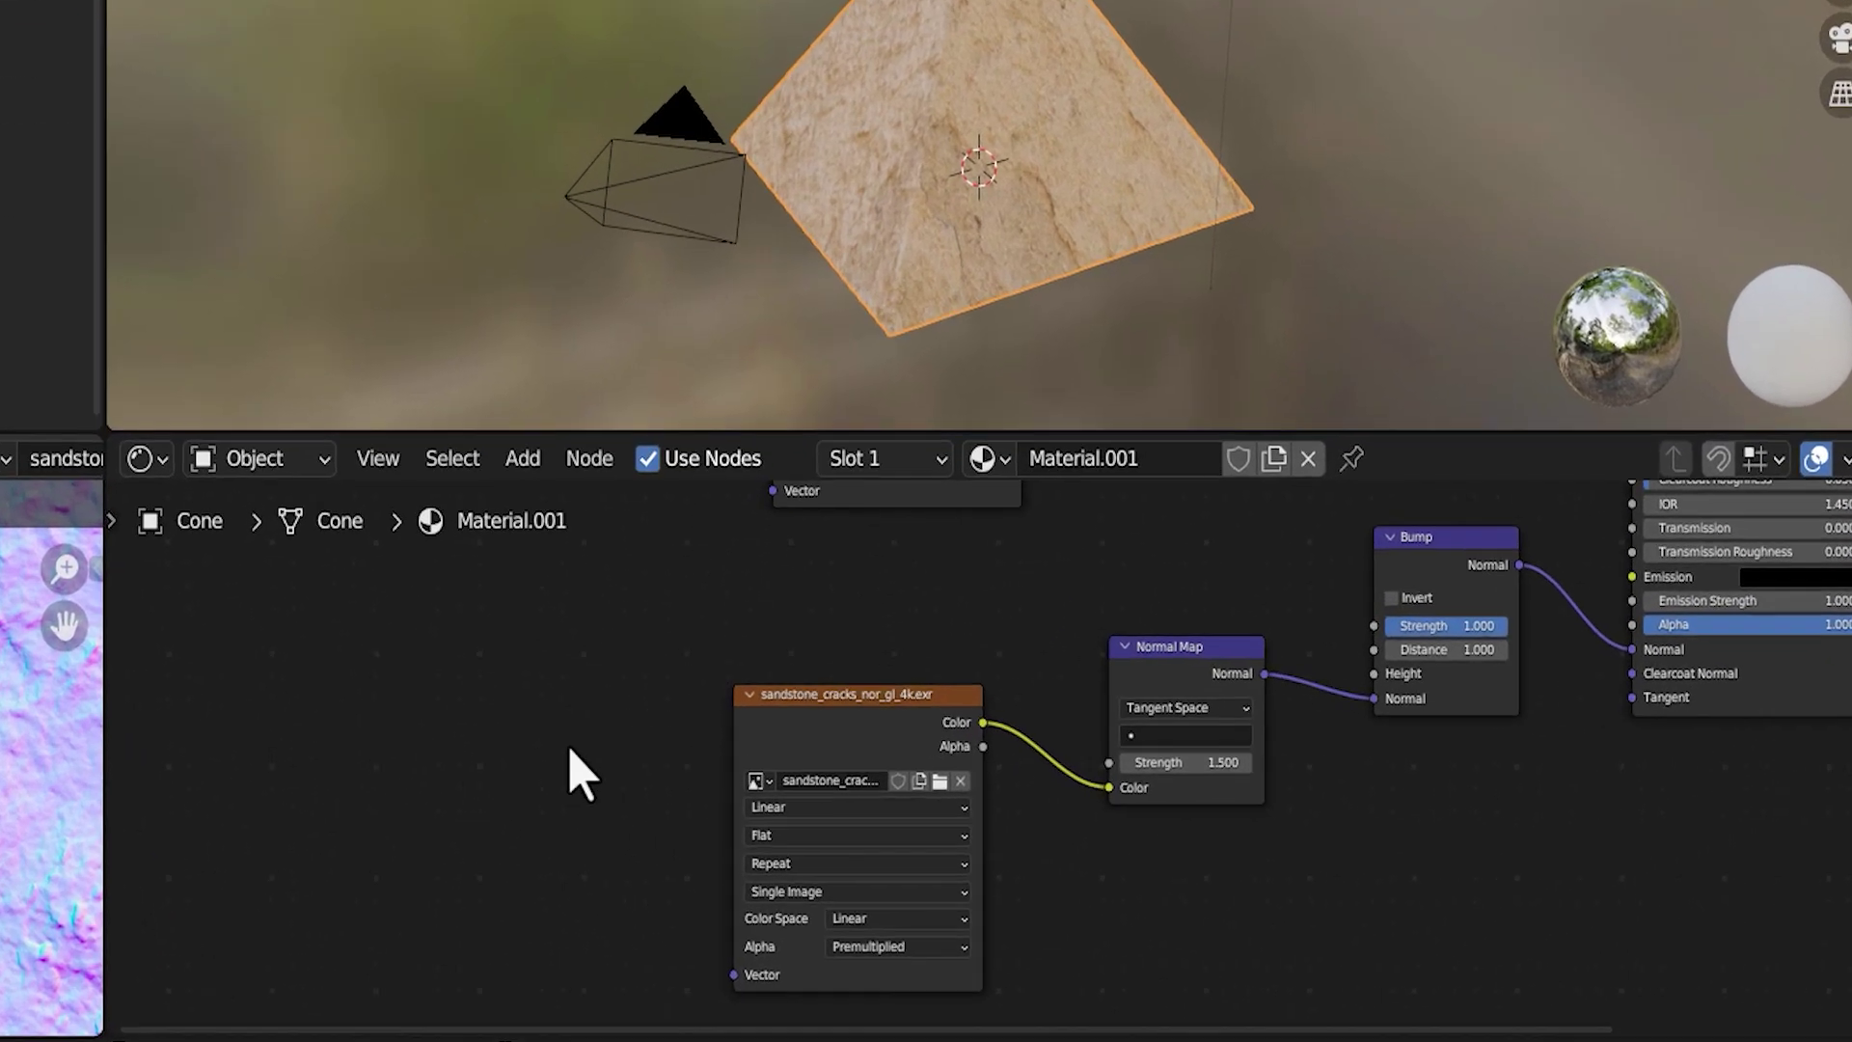
{"action": "key", "text": "shift+a"}
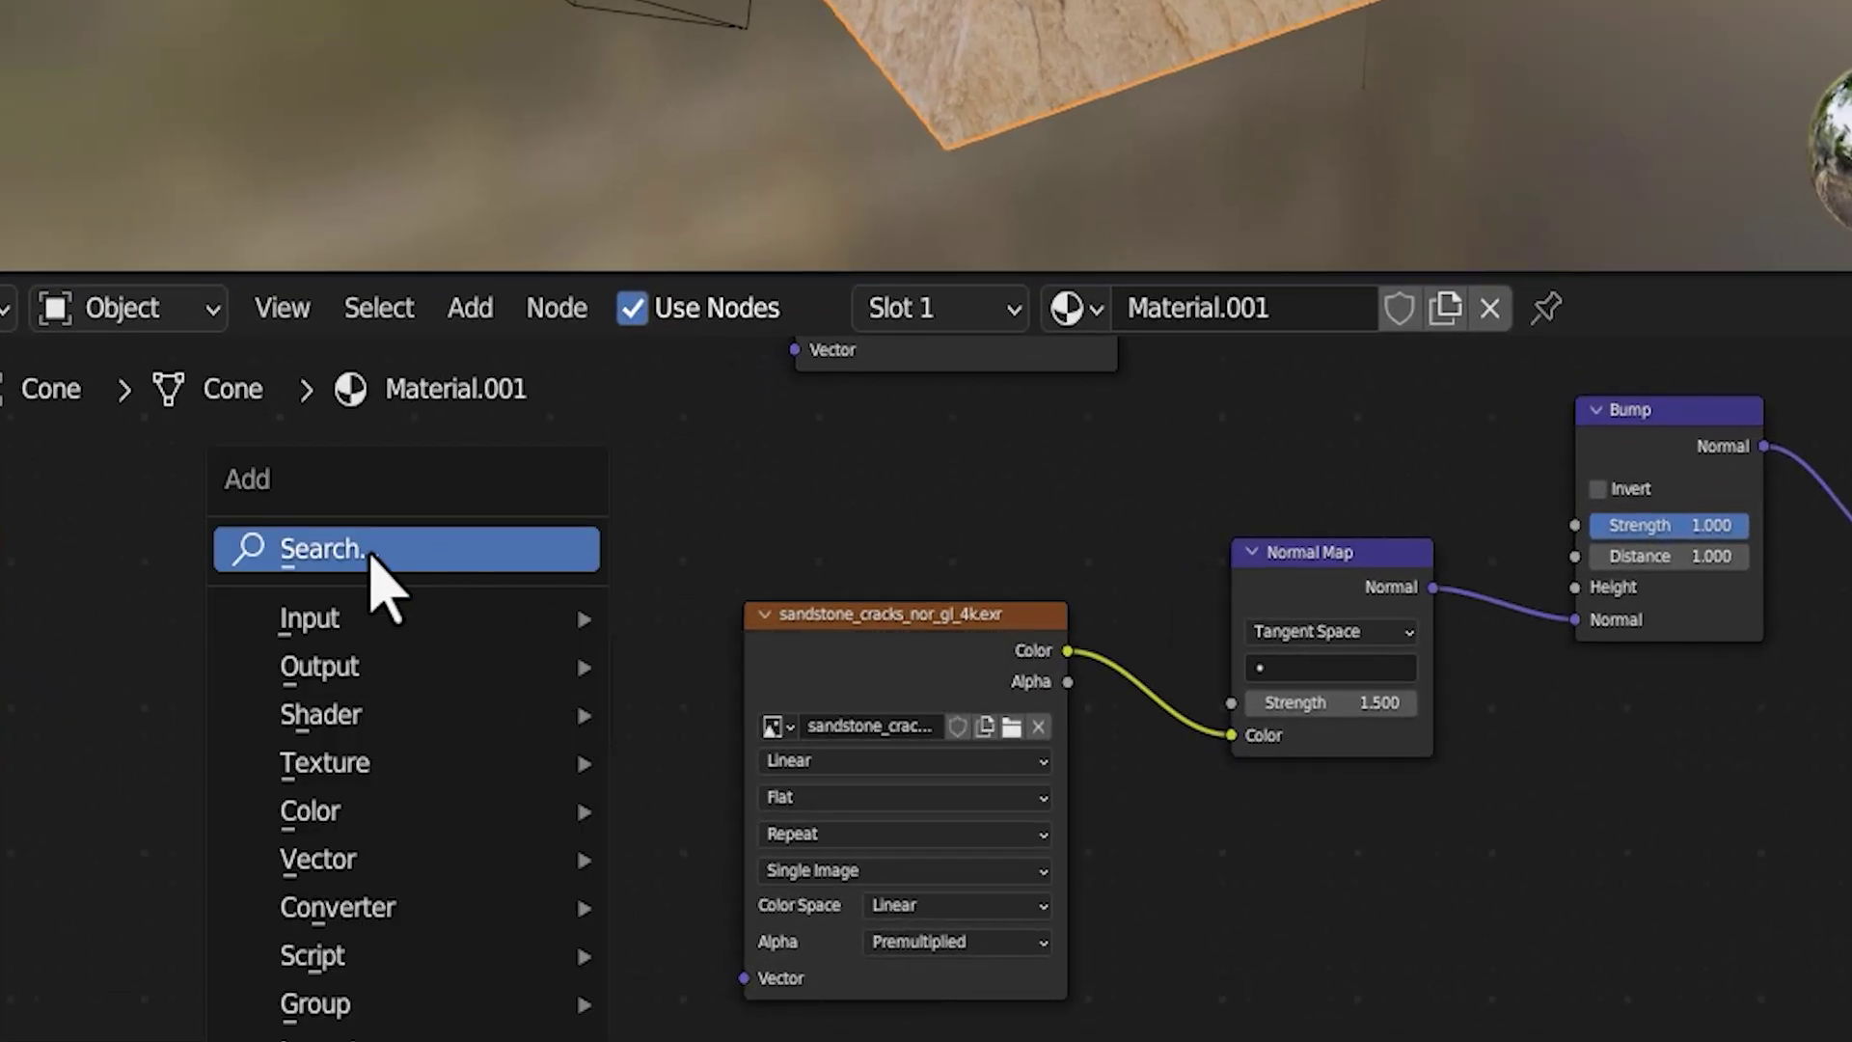
{"action": "left_click", "coordinate": [404, 551]}
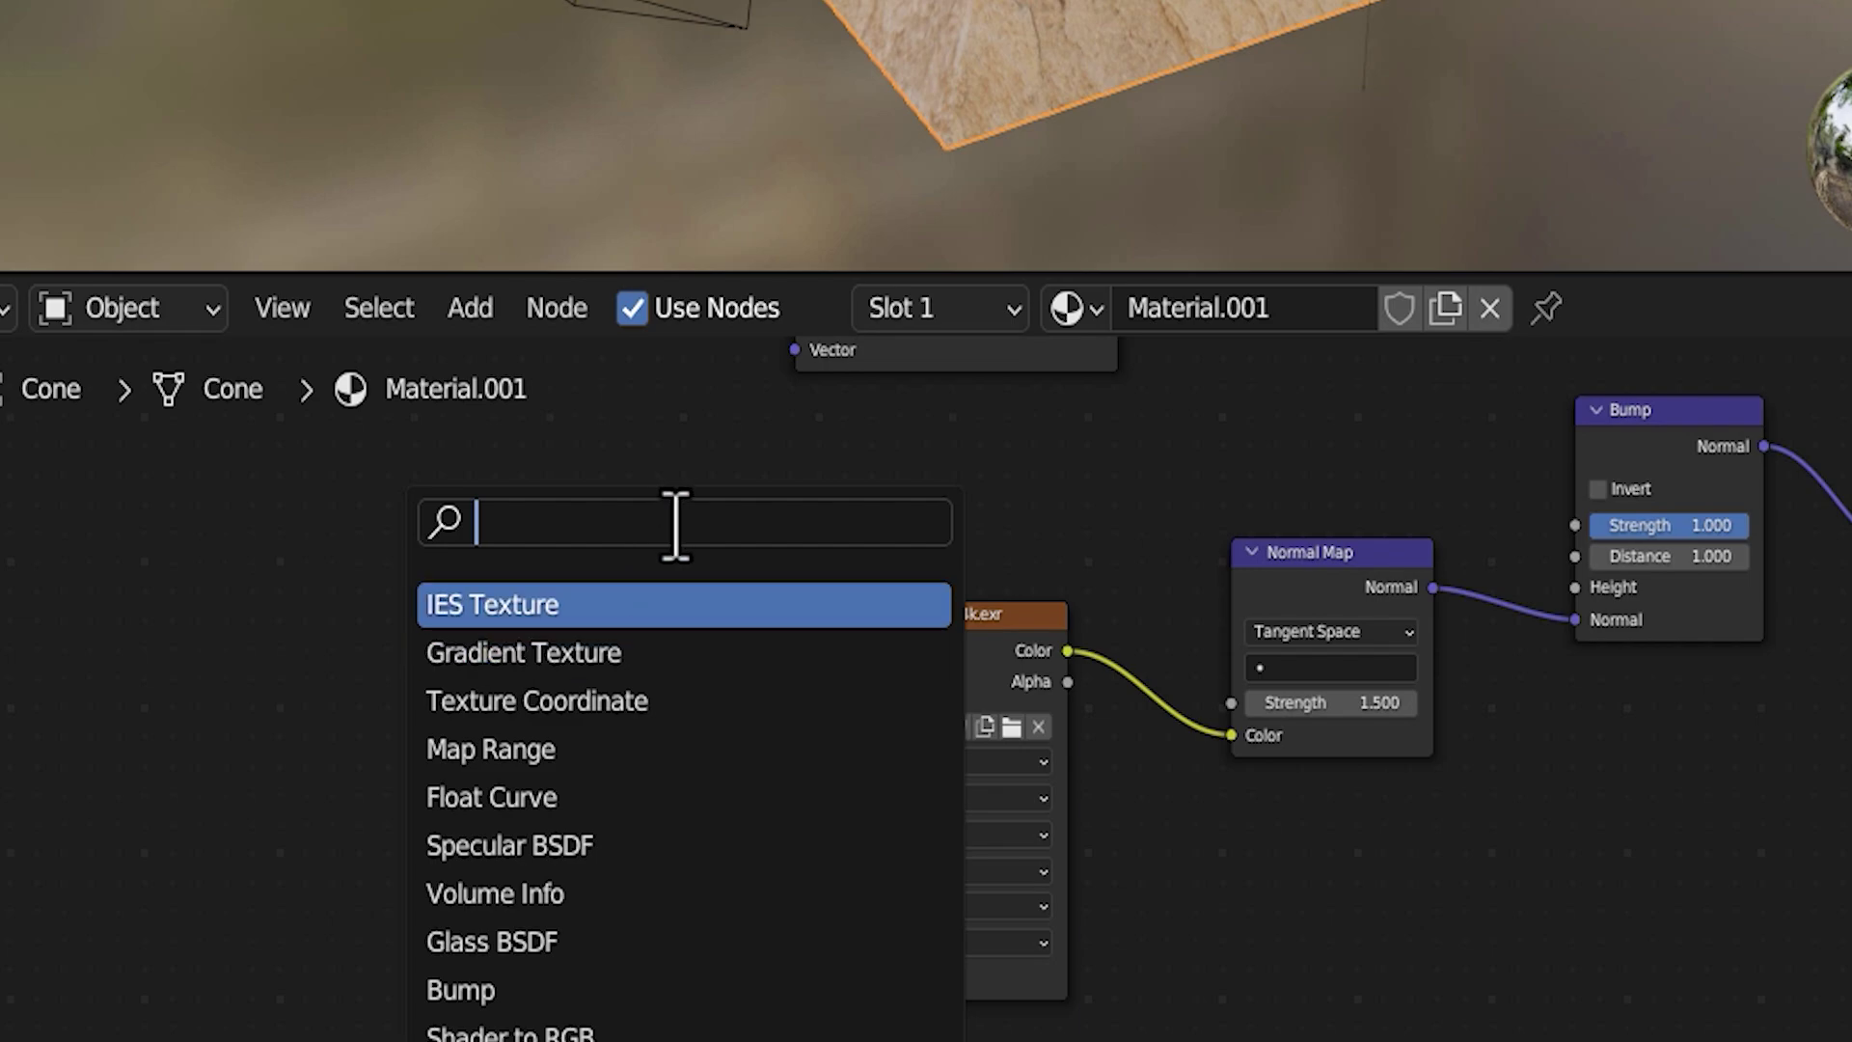
{"action": "type", "text": "brick t"}
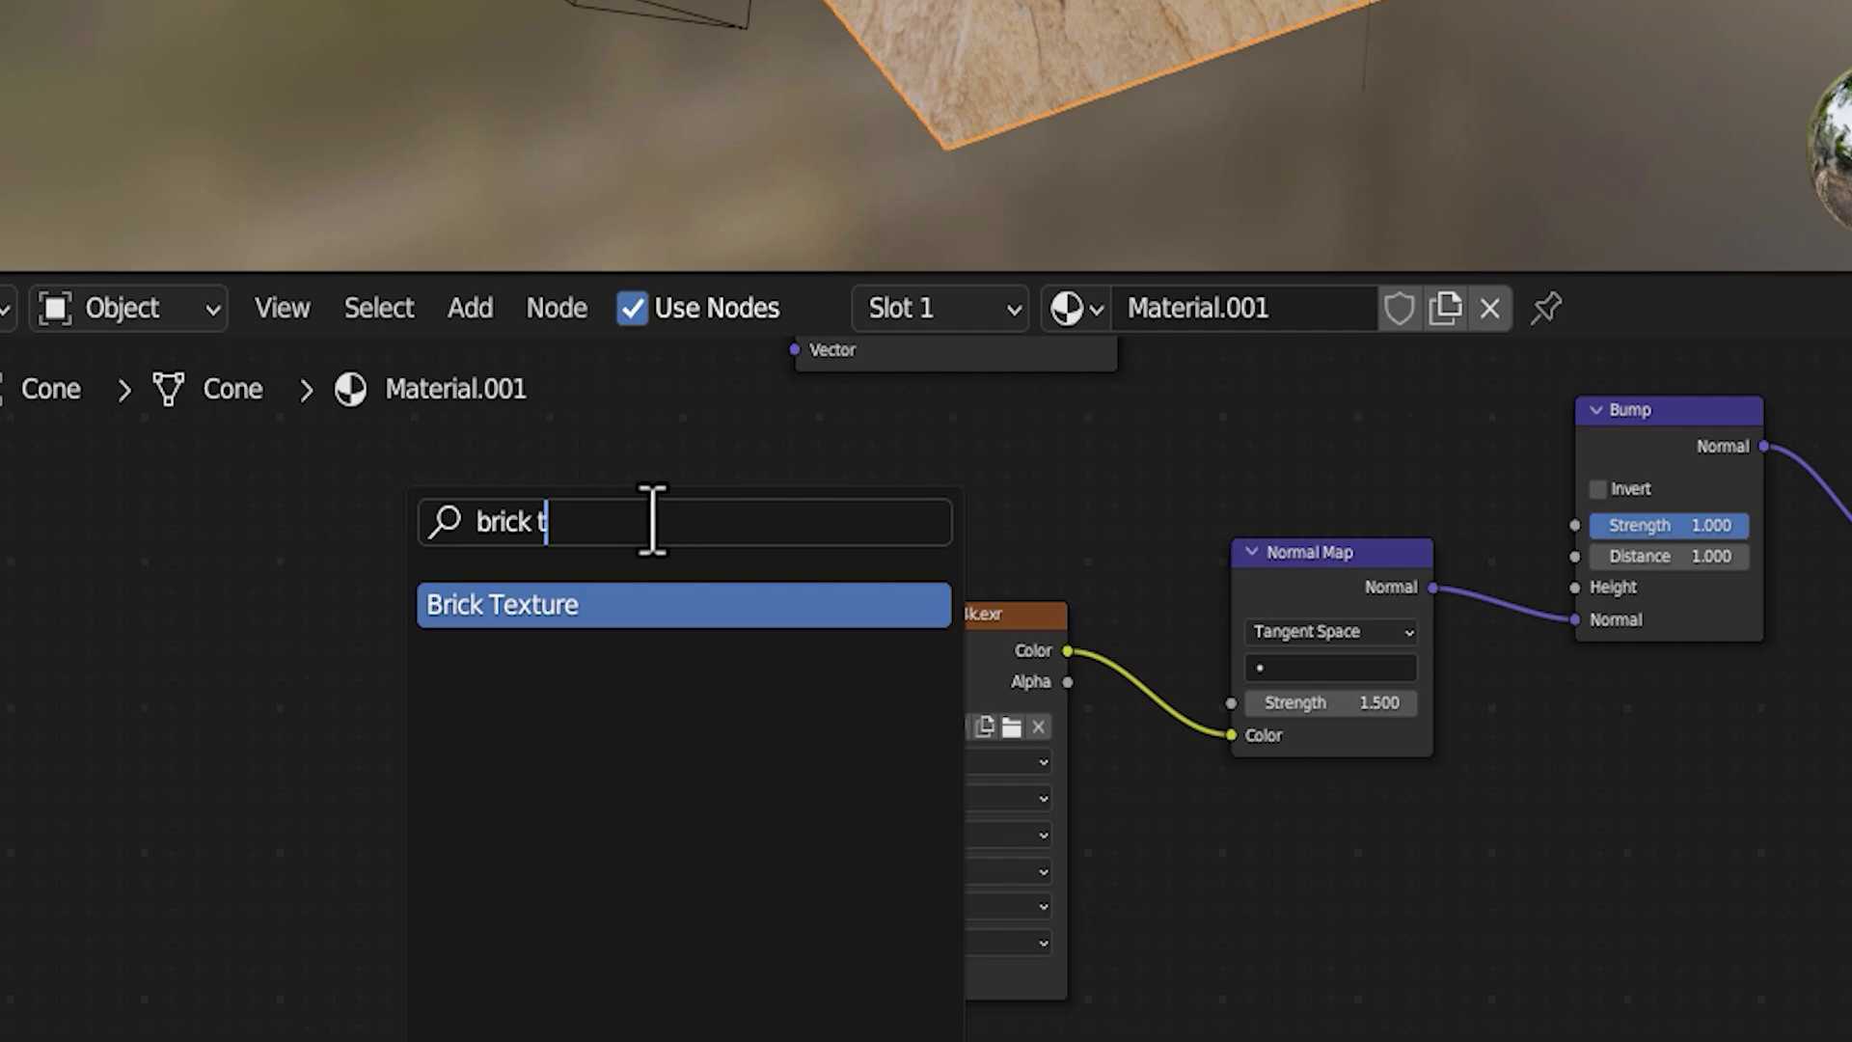
{"action": "left_click", "coordinate": [540, 604]}
{"action": "left_click", "coordinate": [458, 596]}
{"action": "left_click_drag", "start_coordinate": [503, 581], "coordinate": [1575, 586]}
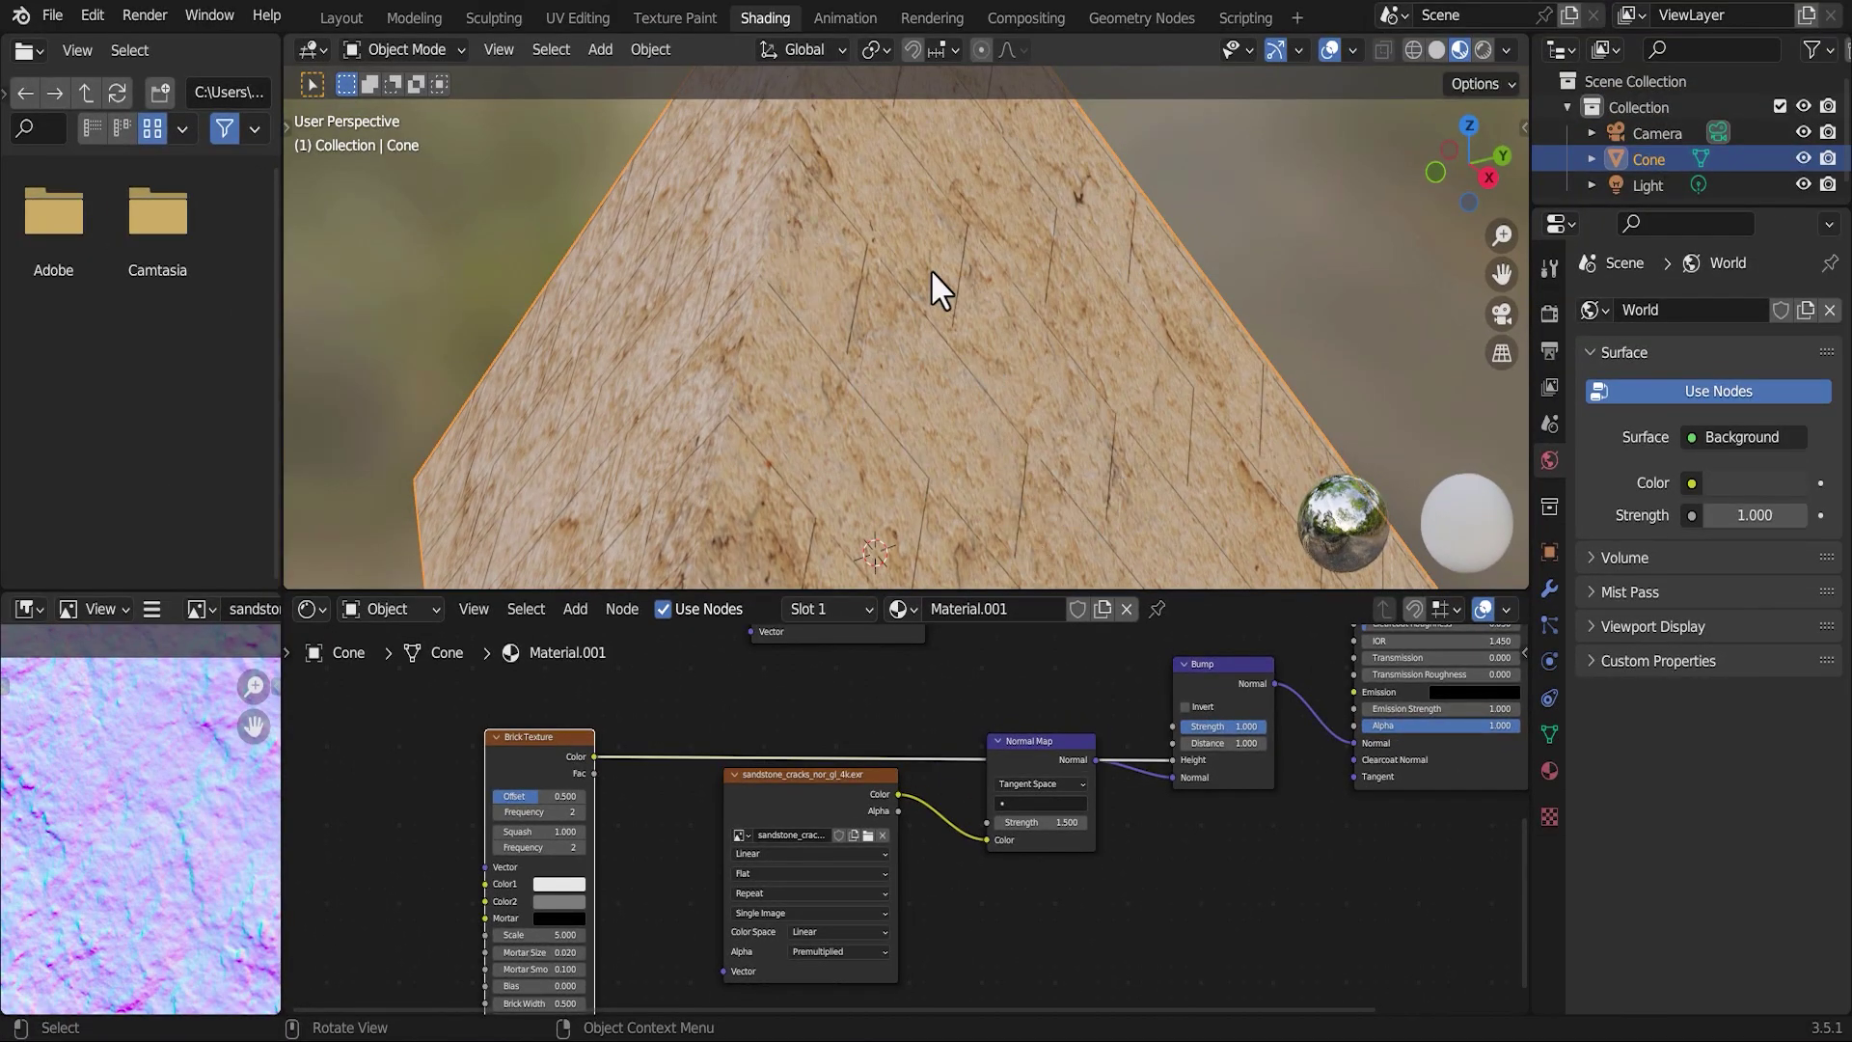
{"action": "scroll", "coordinate": [897, 473], "scroll_direction": "down", "scroll_amount": 5}
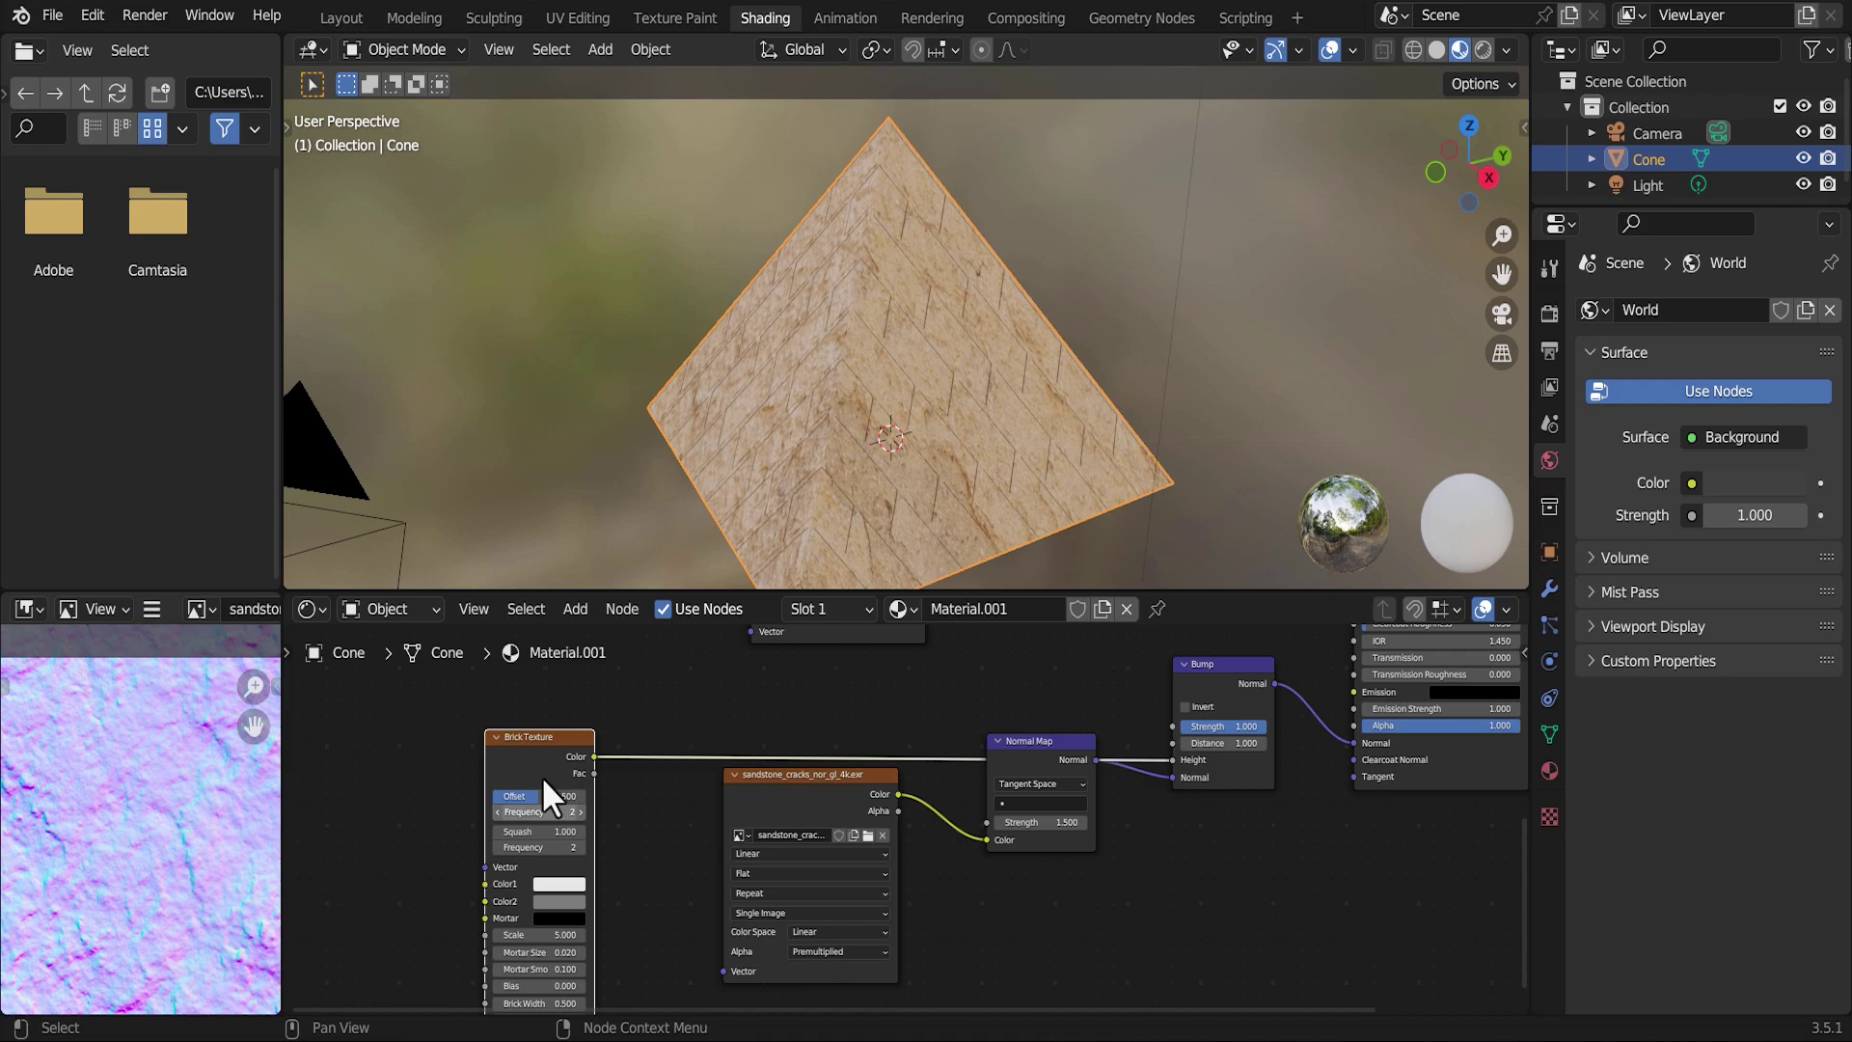
{"action": "left_click_drag", "start_coordinate": [579, 727], "coordinate": [624, 684]}
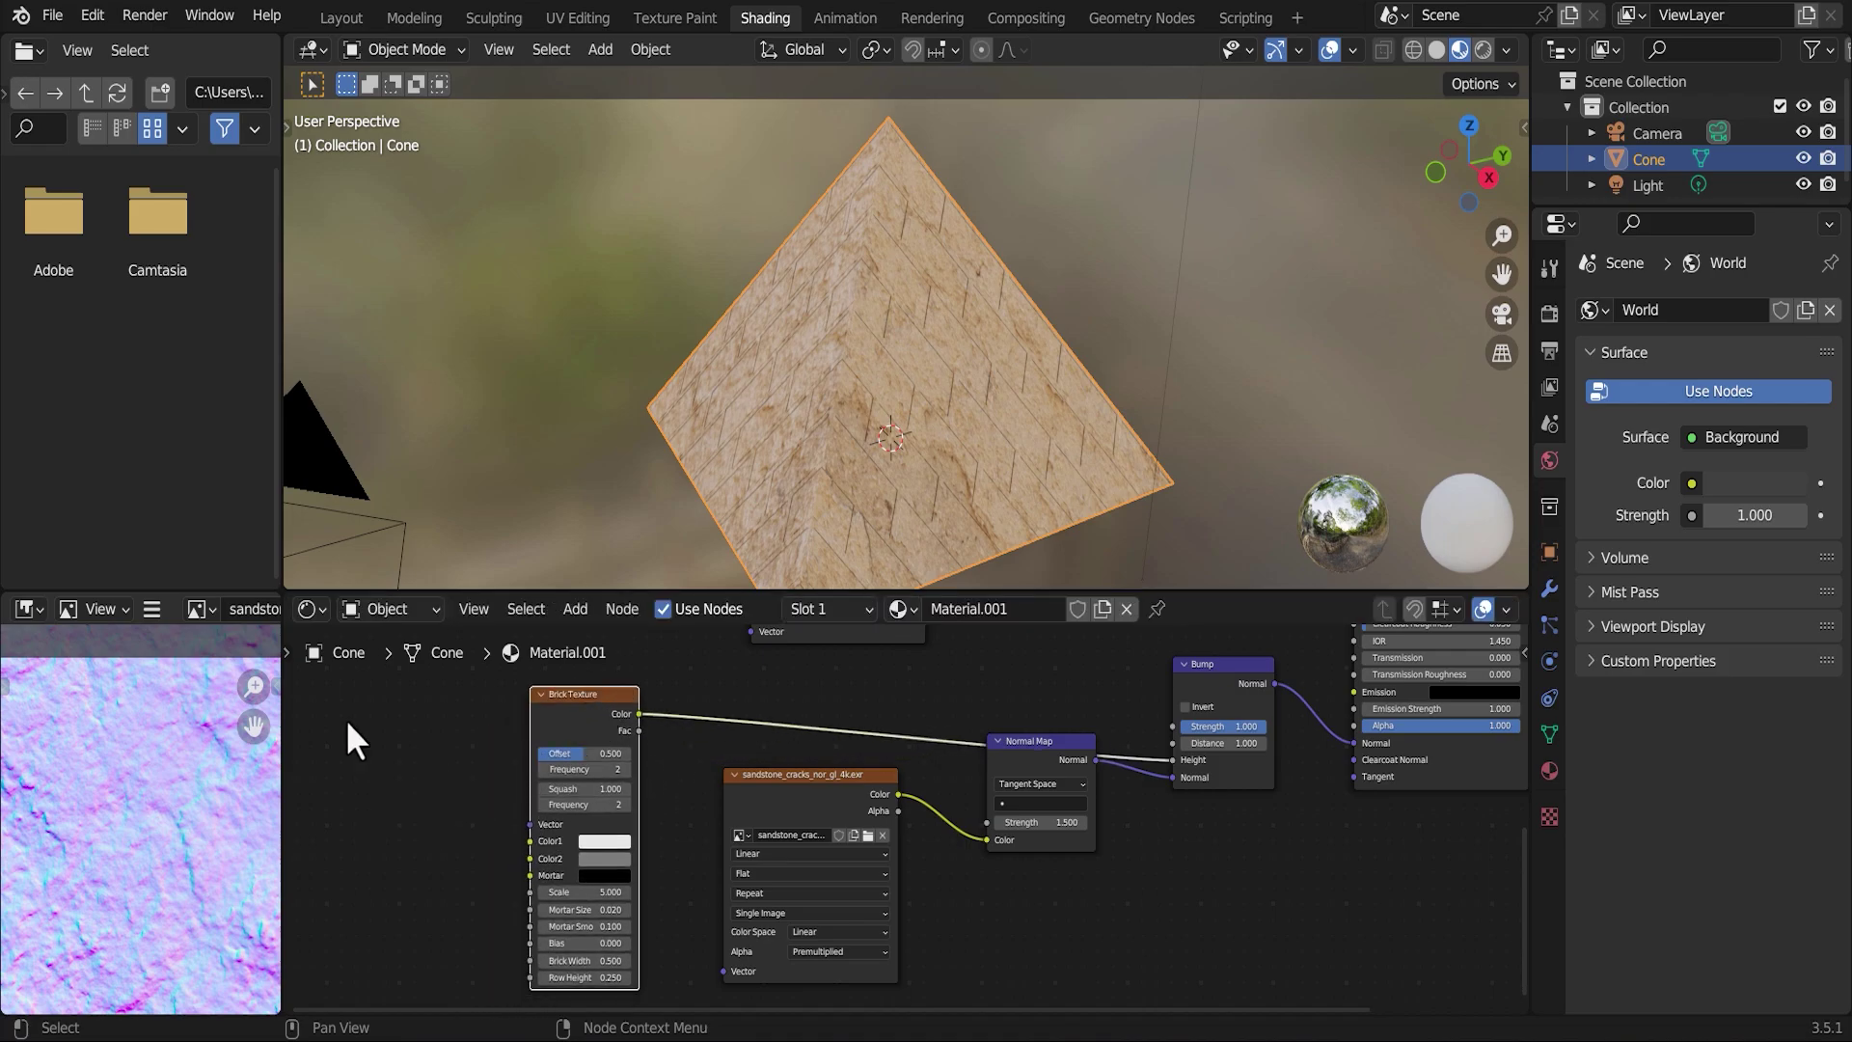
- Search the add-ons in Preferences for "node" to check whether Node Wrangler is enabled
{"action": "left_click", "coordinate": [88, 14]}
{"action": "left_click", "coordinate": [145, 387]}
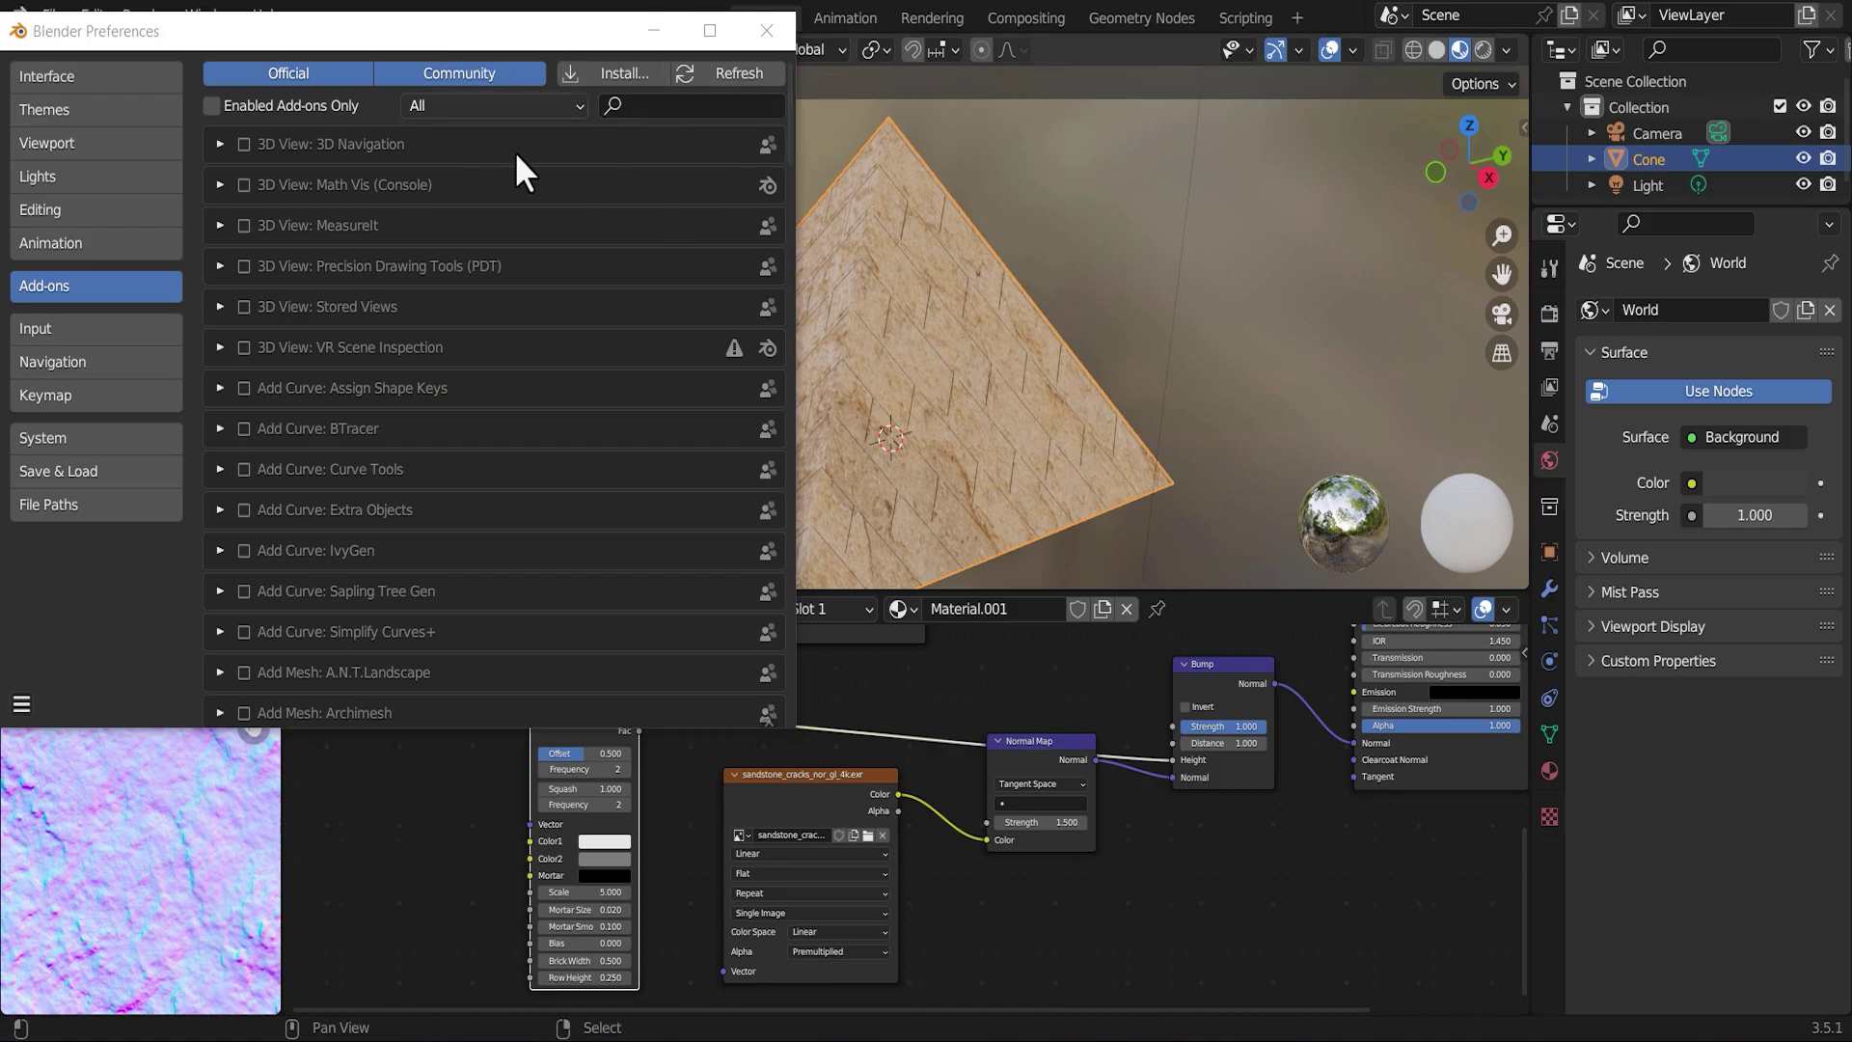
{"action": "left_click", "coordinate": [663, 108]}
{"action": "type", "text": "not"}
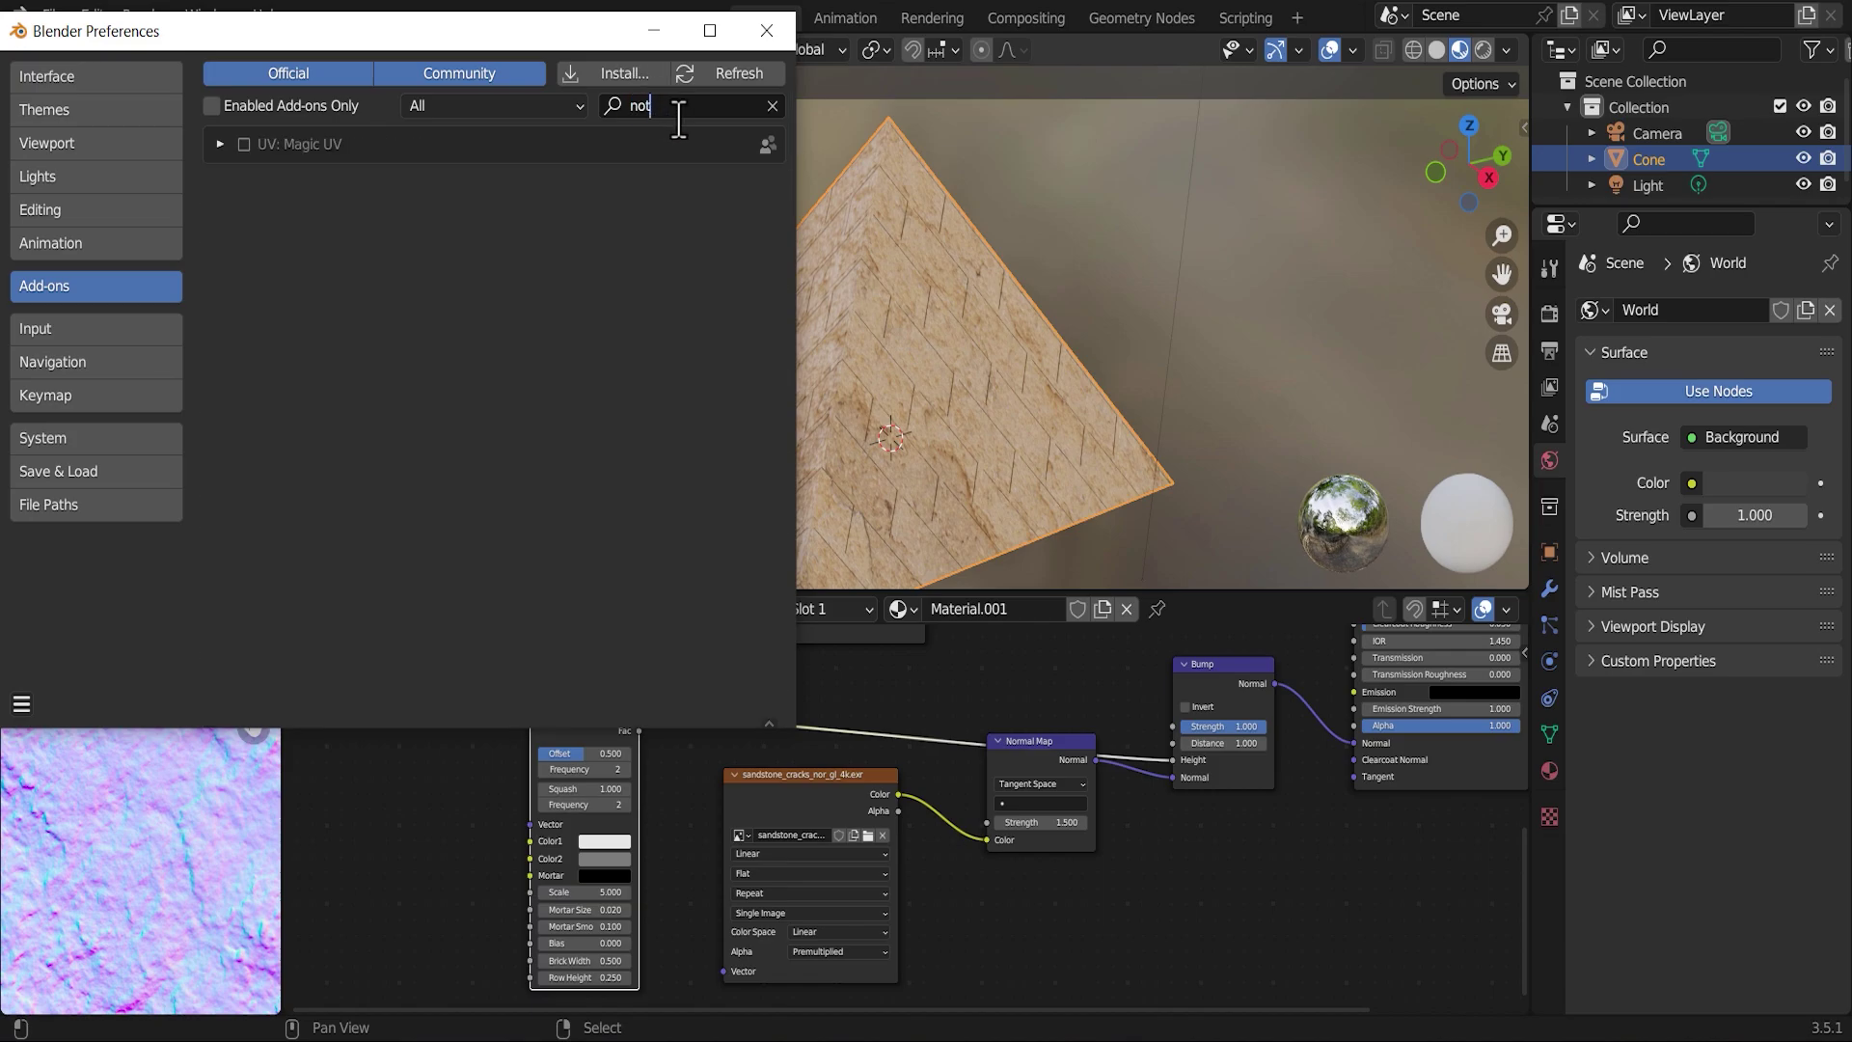
{"action": "key", "text": "BackSpace"}
{"action": "type", "text": "de"}
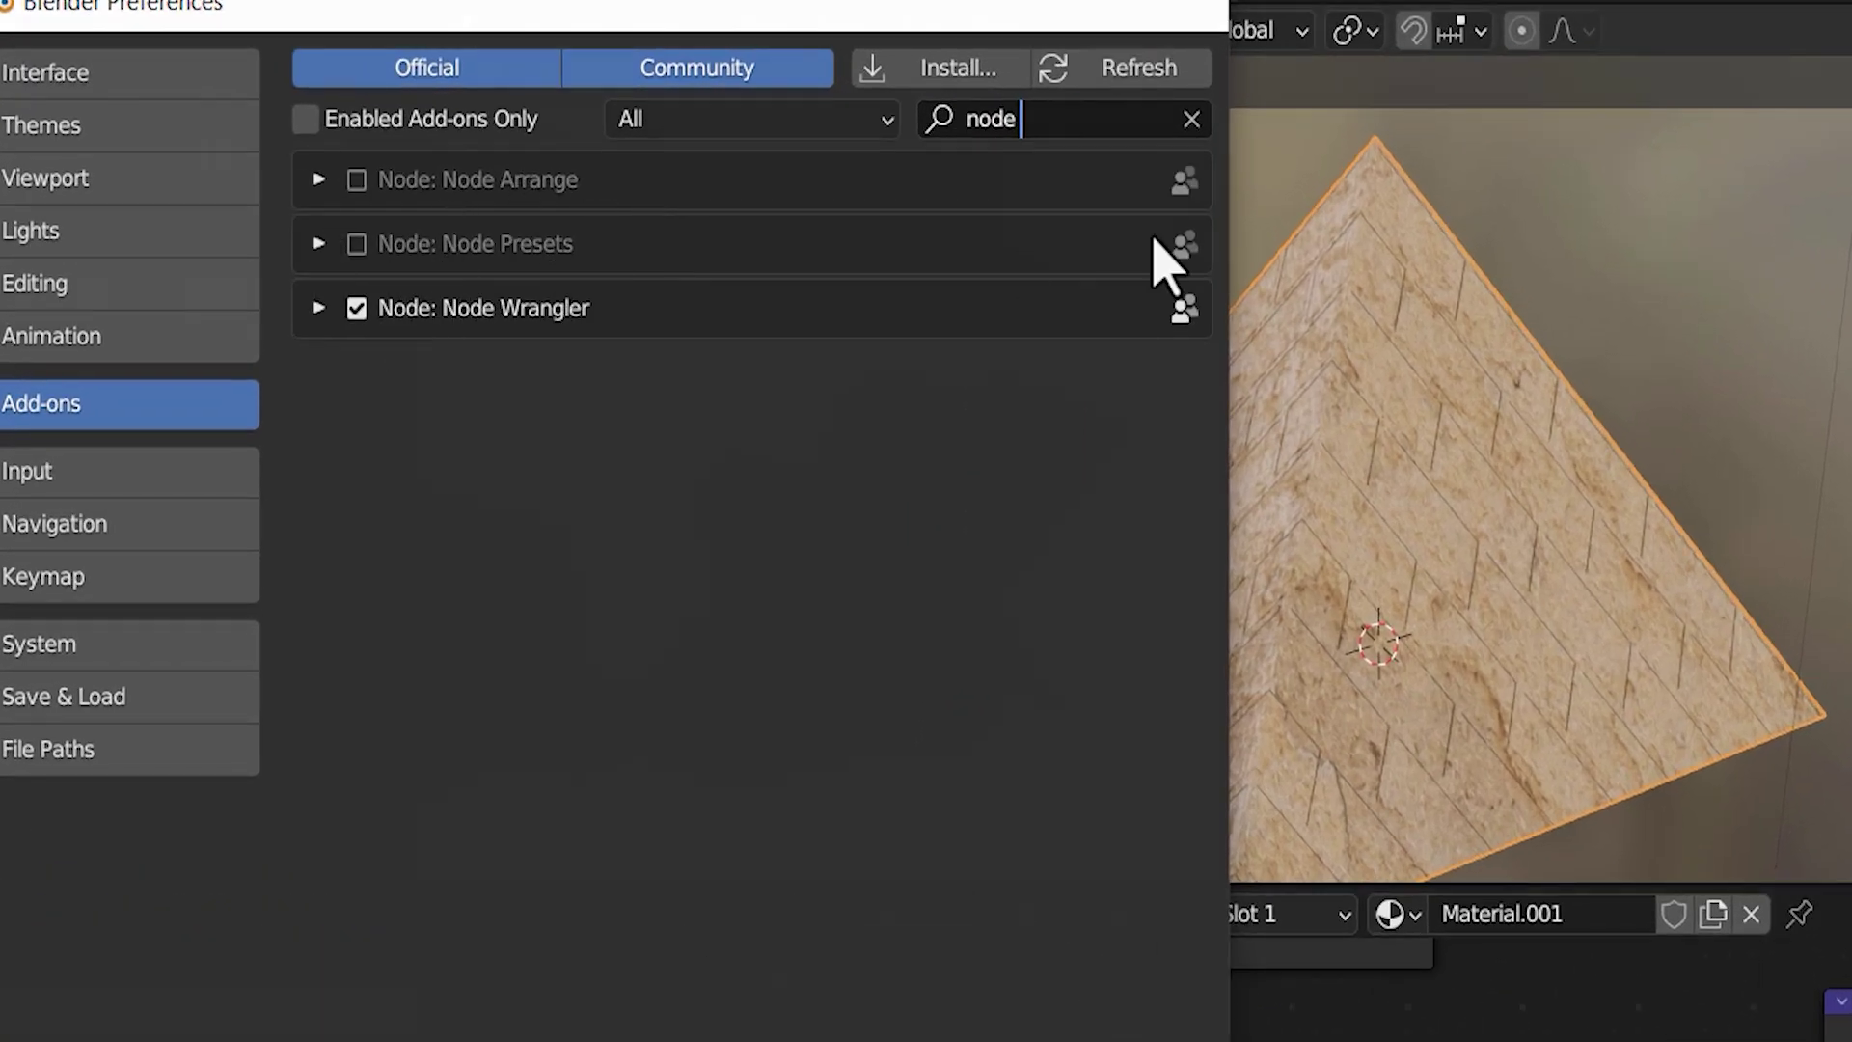
- Add Texture Coordinate and Mapping nodes to the Brick Texture node with Node Wrangler's texture setup
{"action": "scroll", "coordinate": [472, 848], "scroll_direction": "up", "scroll_amount": 2}
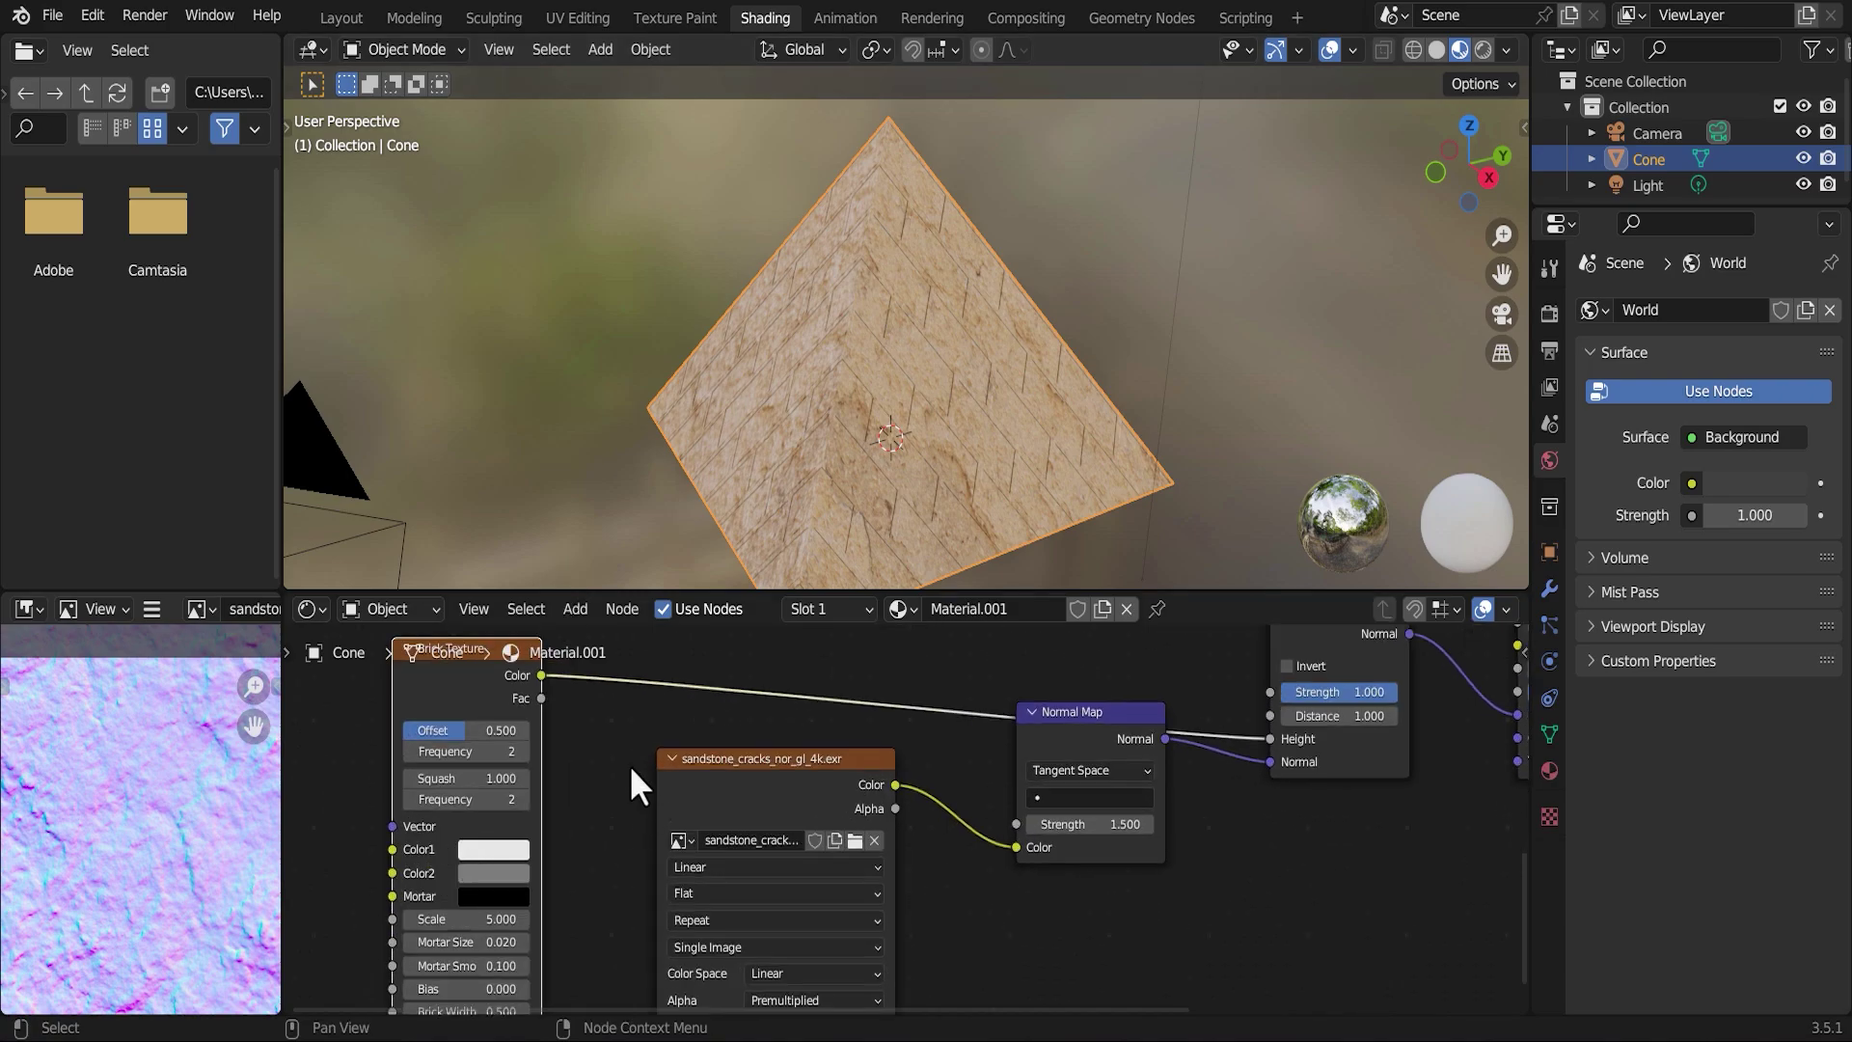
{"action": "middle_click_drag", "start_coordinate": [604, 750], "coordinate": [1134, 666]}
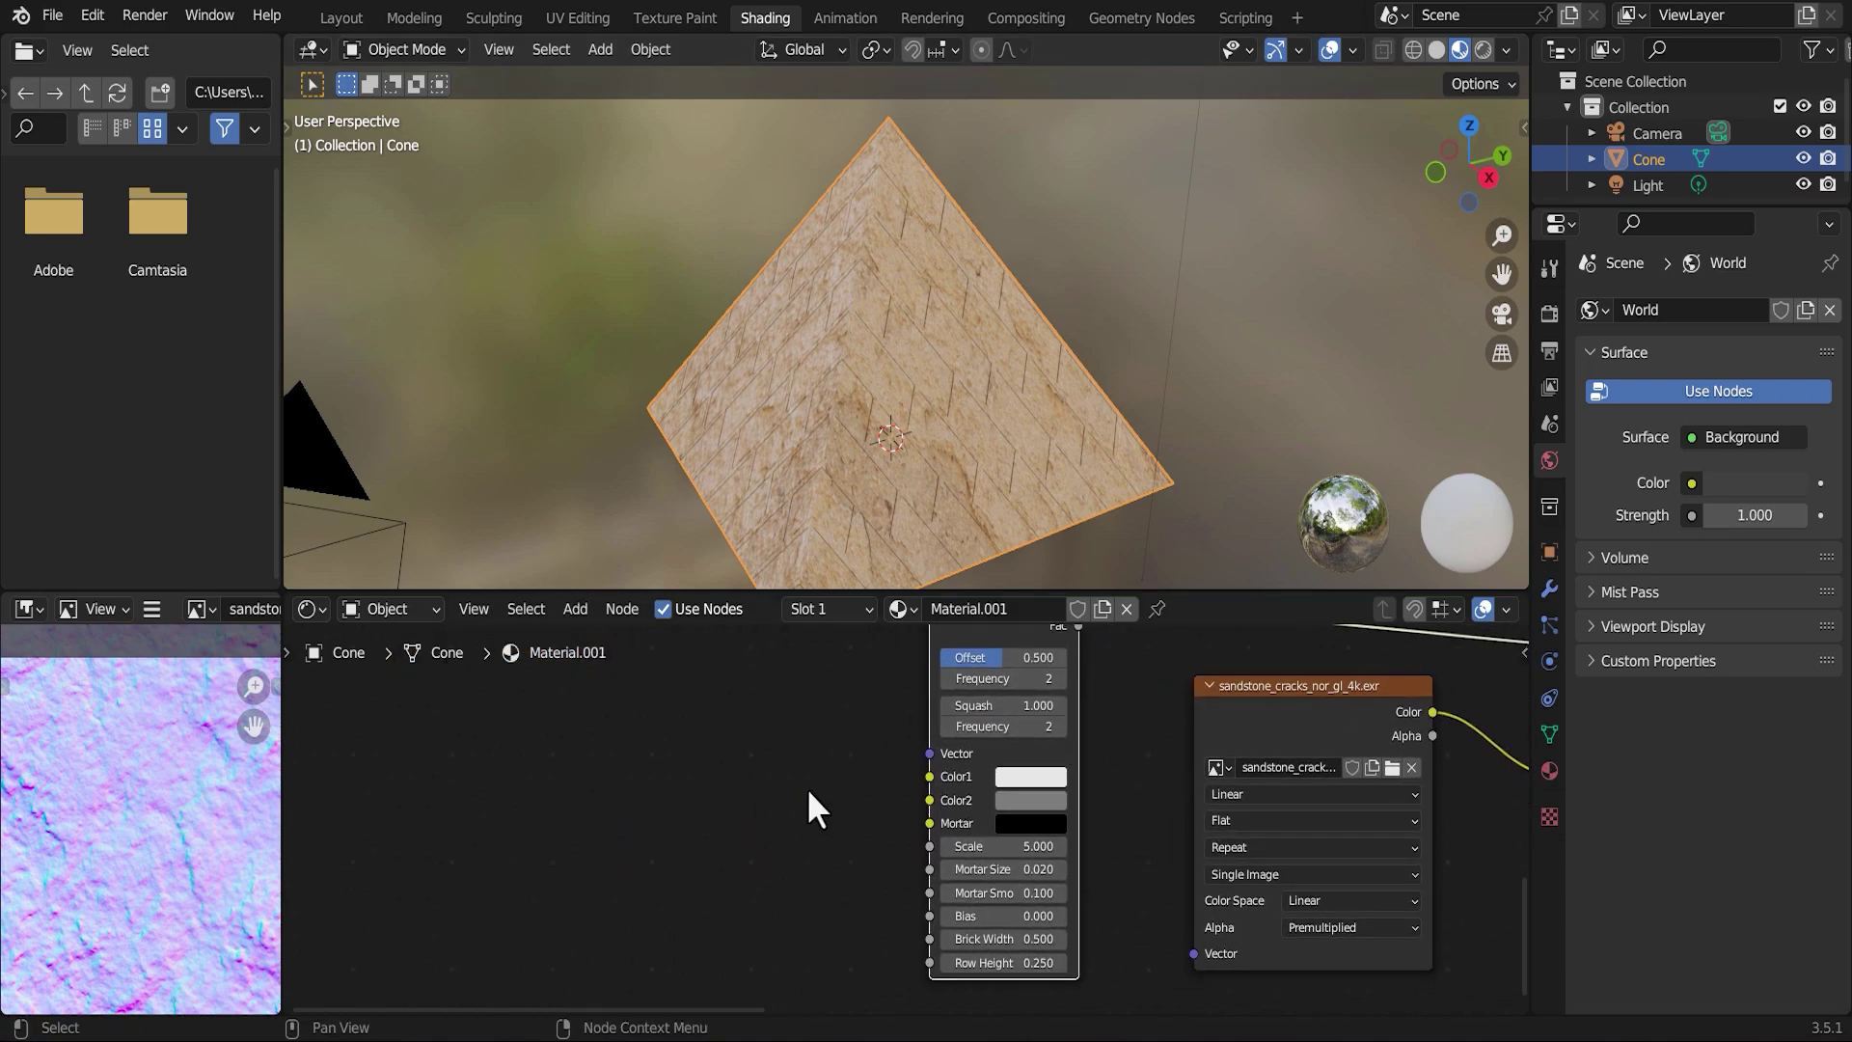
{"action": "scroll", "coordinate": [778, 817], "scroll_direction": "up", "scroll_amount": 2}
{"action": "middle_click_drag", "start_coordinate": [777, 817], "coordinate": [786, 878]}
{"action": "scroll", "coordinate": [772, 849], "scroll_direction": "down", "scroll_amount": 1}
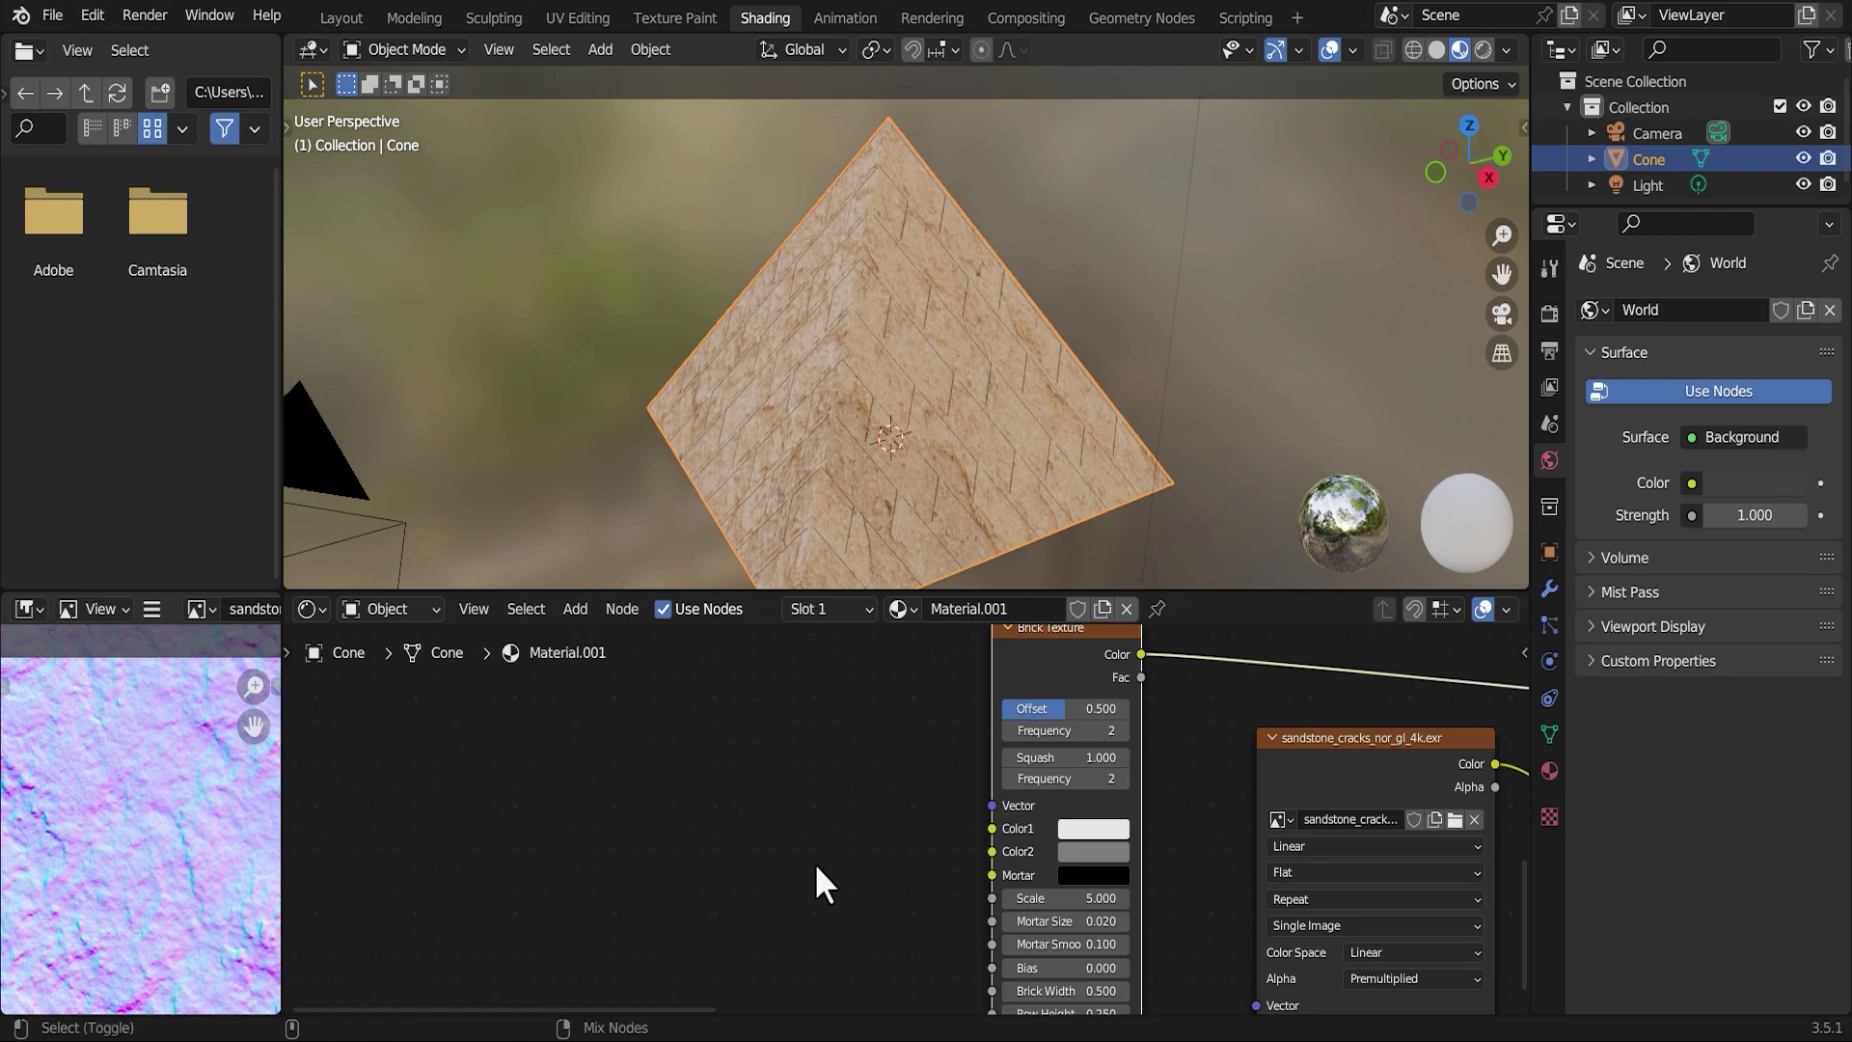
{"action": "key", "text": "ctrl+t"}
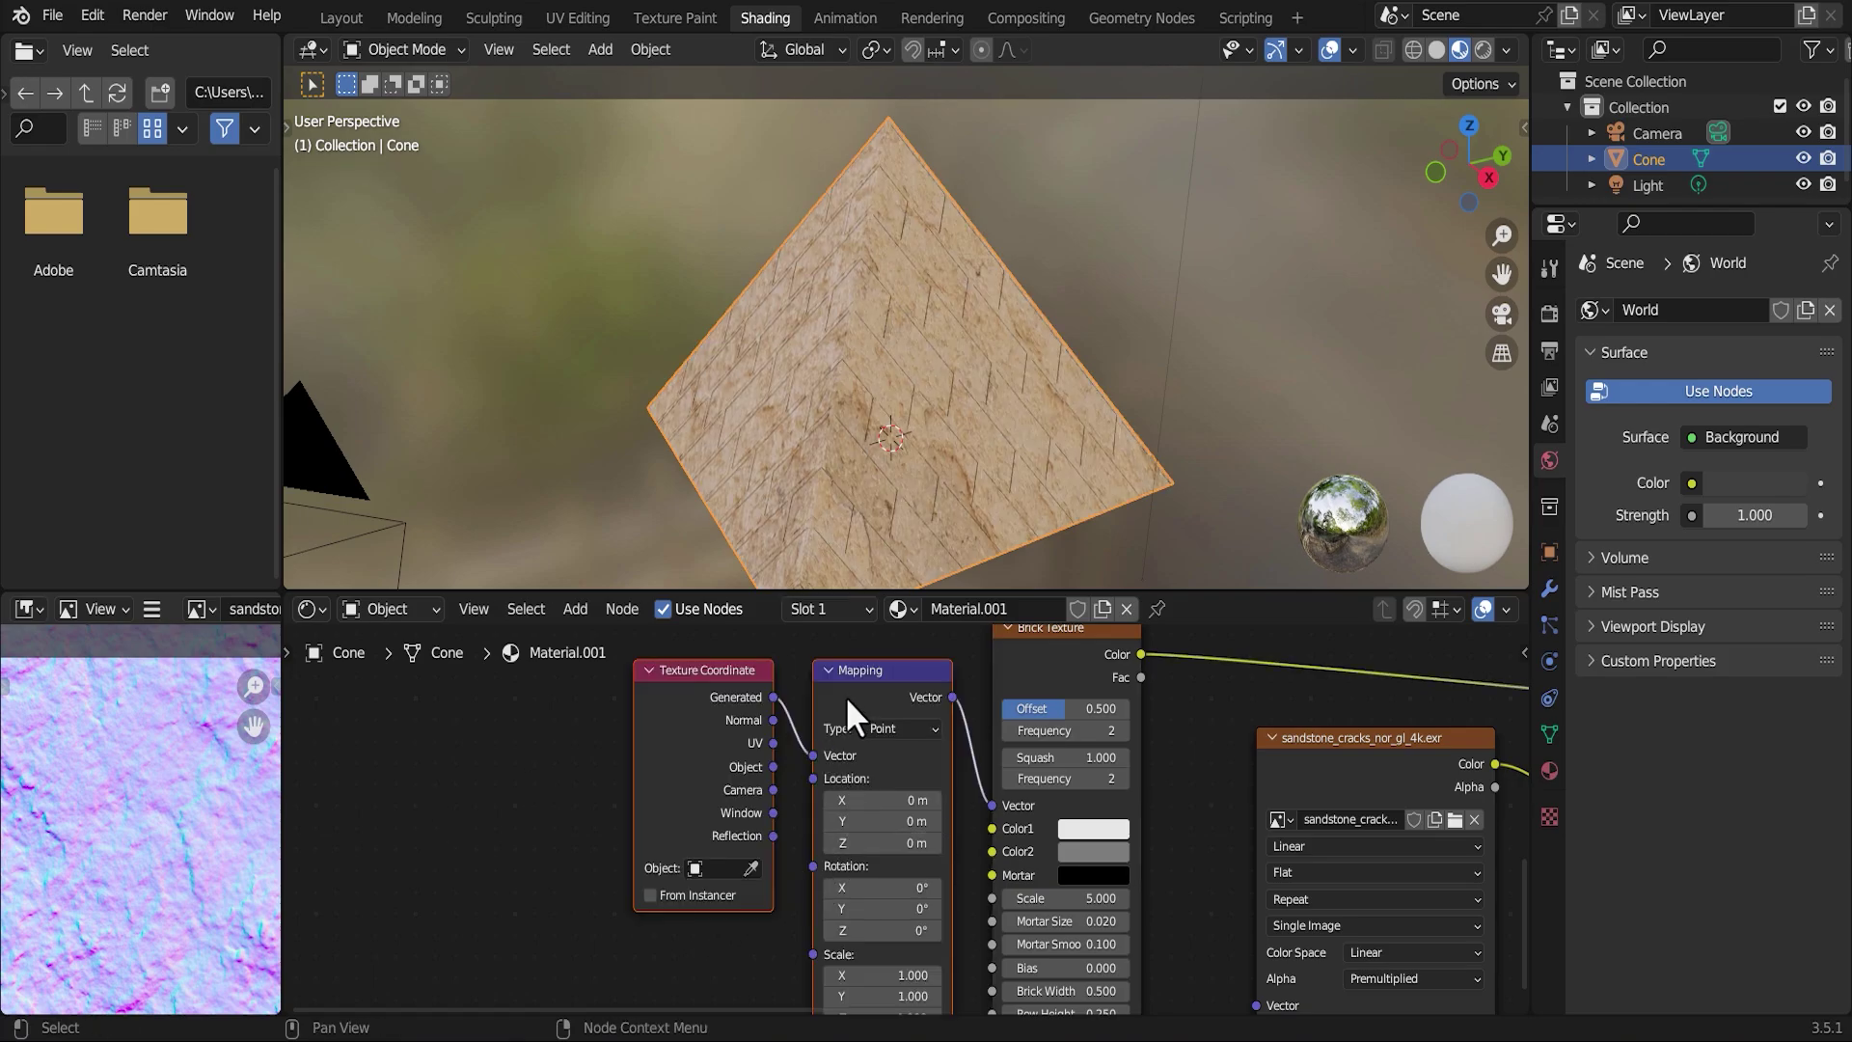
- Connect the Texture Coordinate node's UV output to the Mapping node's Vector input in place of Generated
{"action": "scroll", "coordinate": [858, 701], "scroll_direction": "up", "scroll_amount": 1}
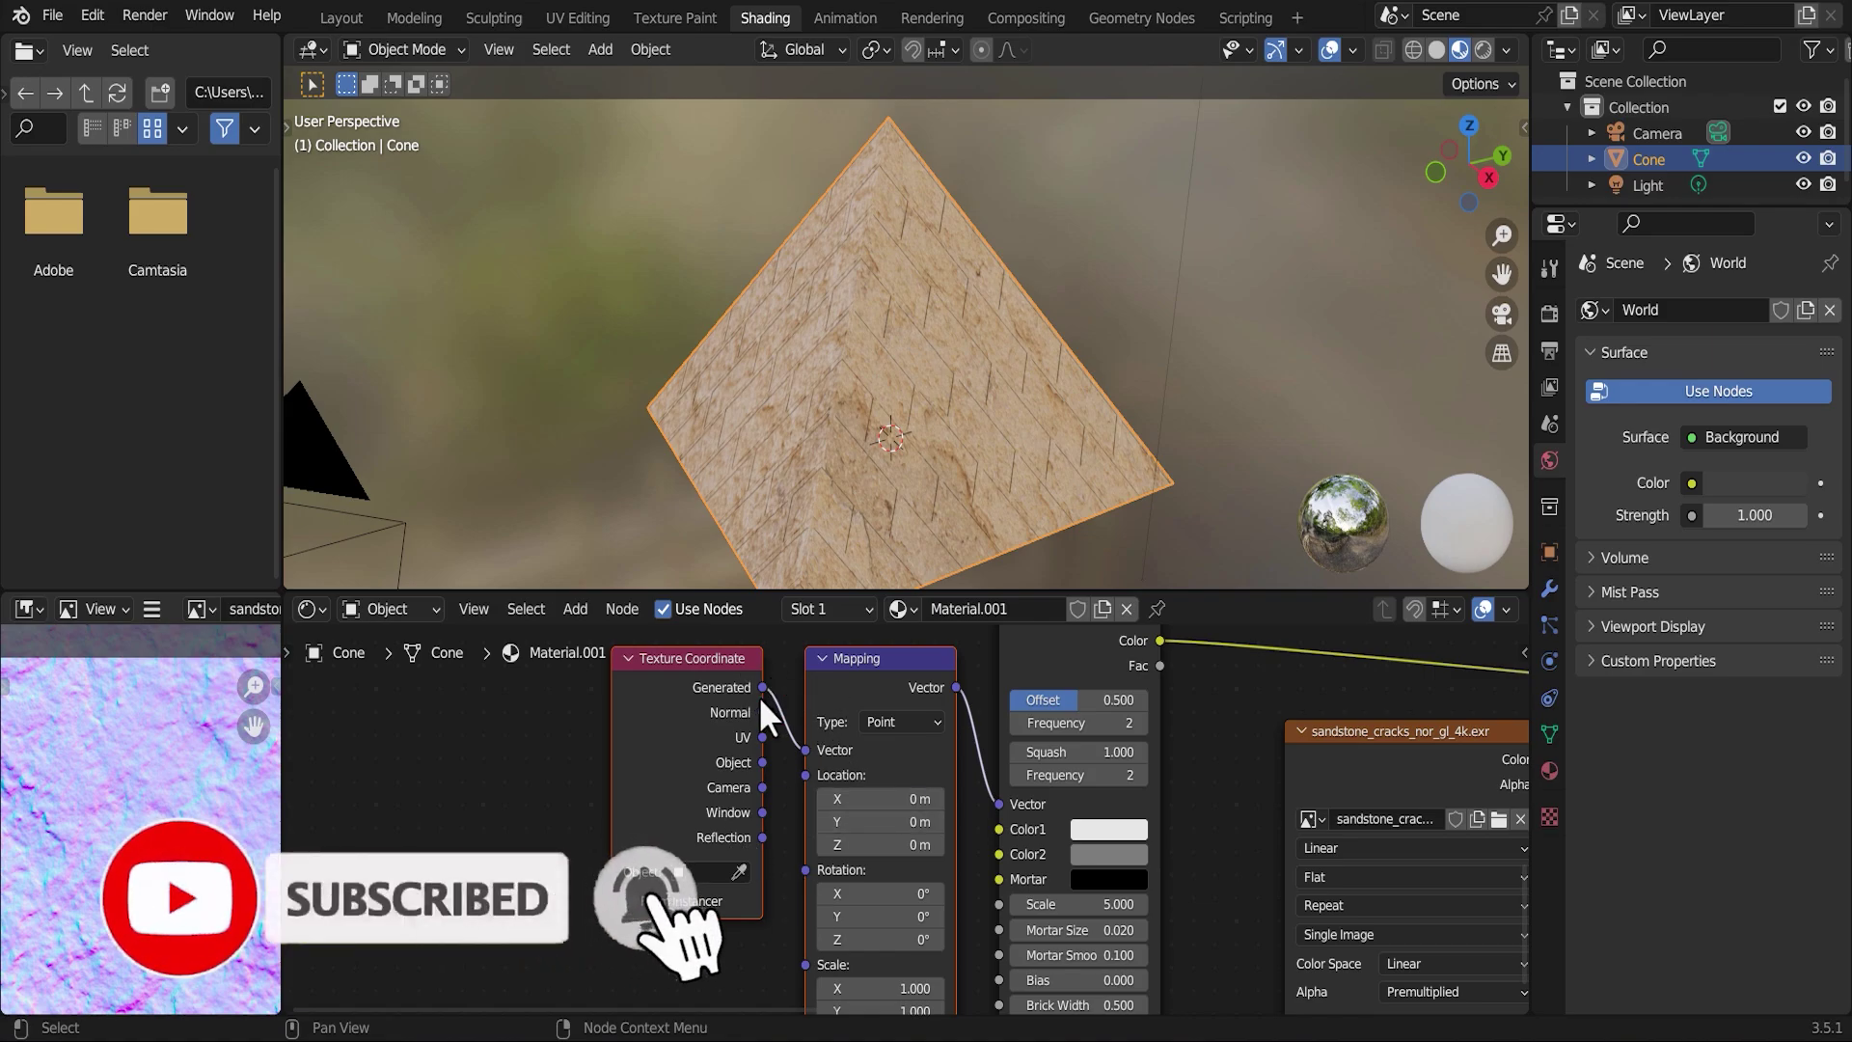
{"action": "left_click_drag", "start_coordinate": [762, 687], "coordinate": [789, 756]}
{"action": "key", "text": "Escape"}
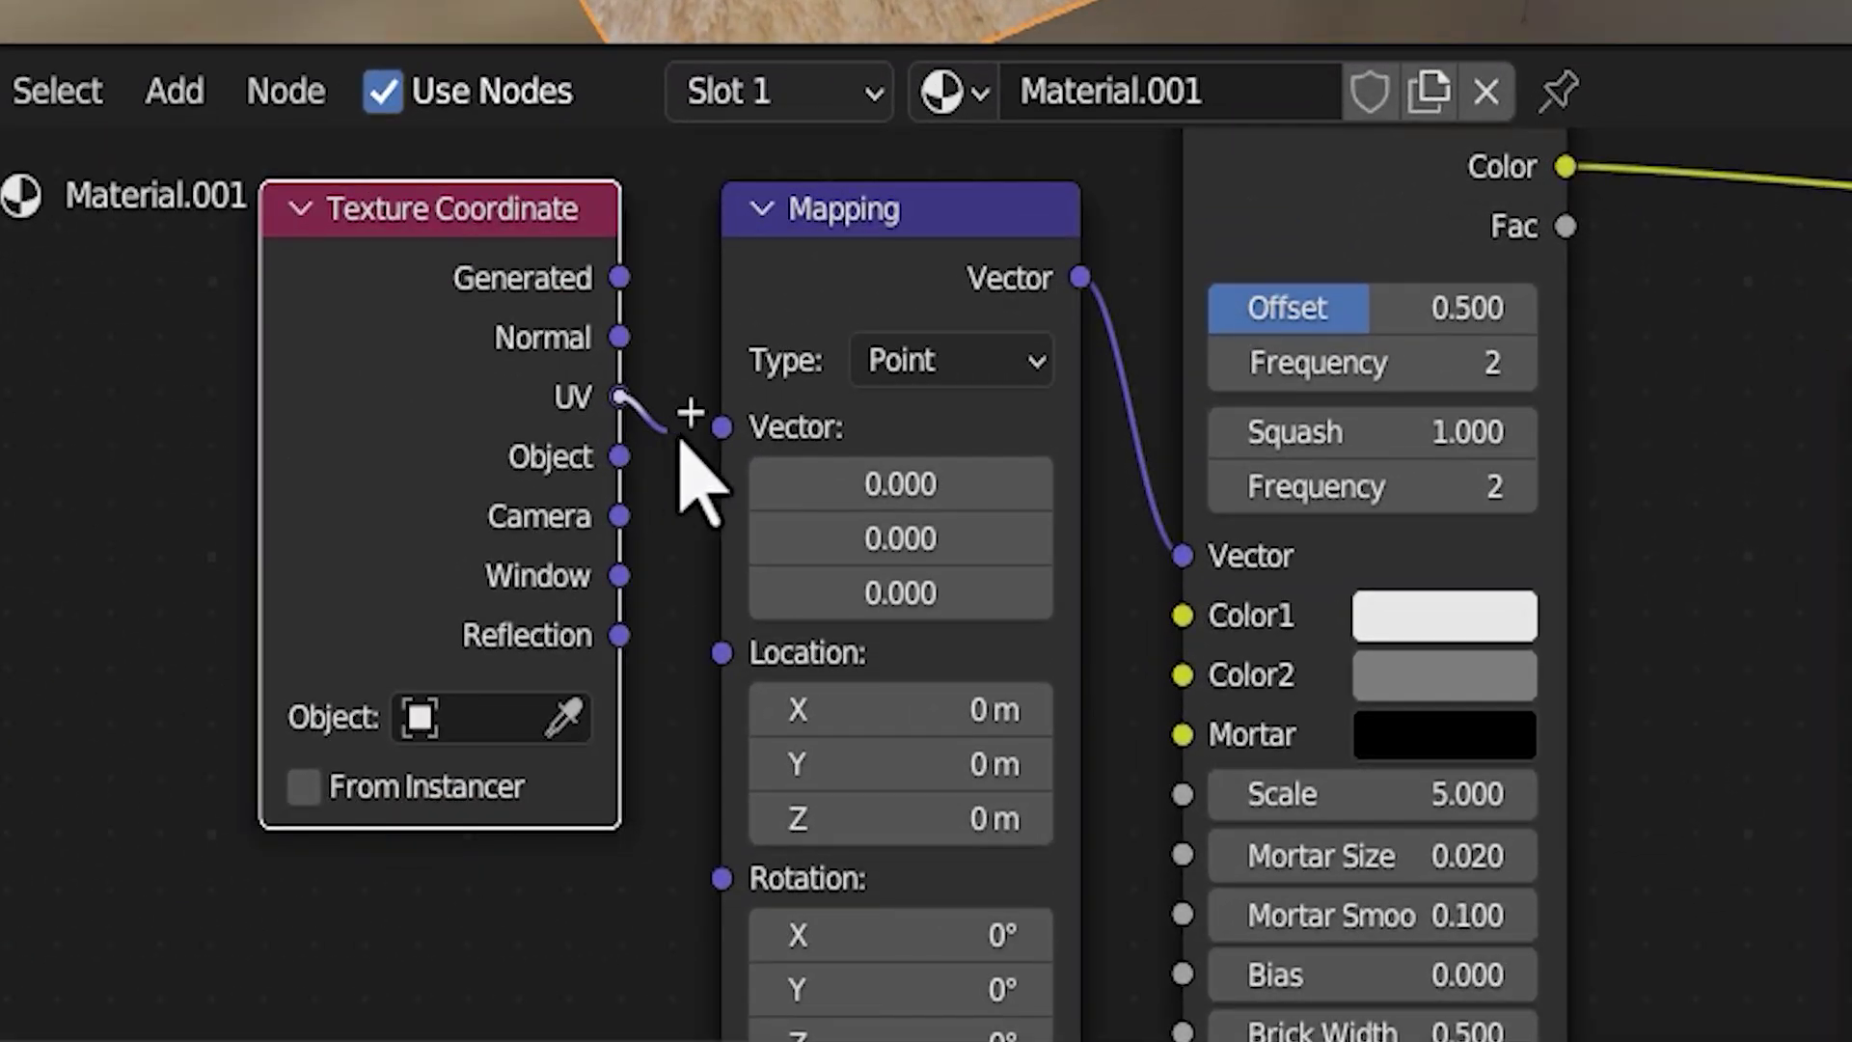
{"action": "left_click_drag", "start_coordinate": [681, 441], "coordinate": [787, 459]}
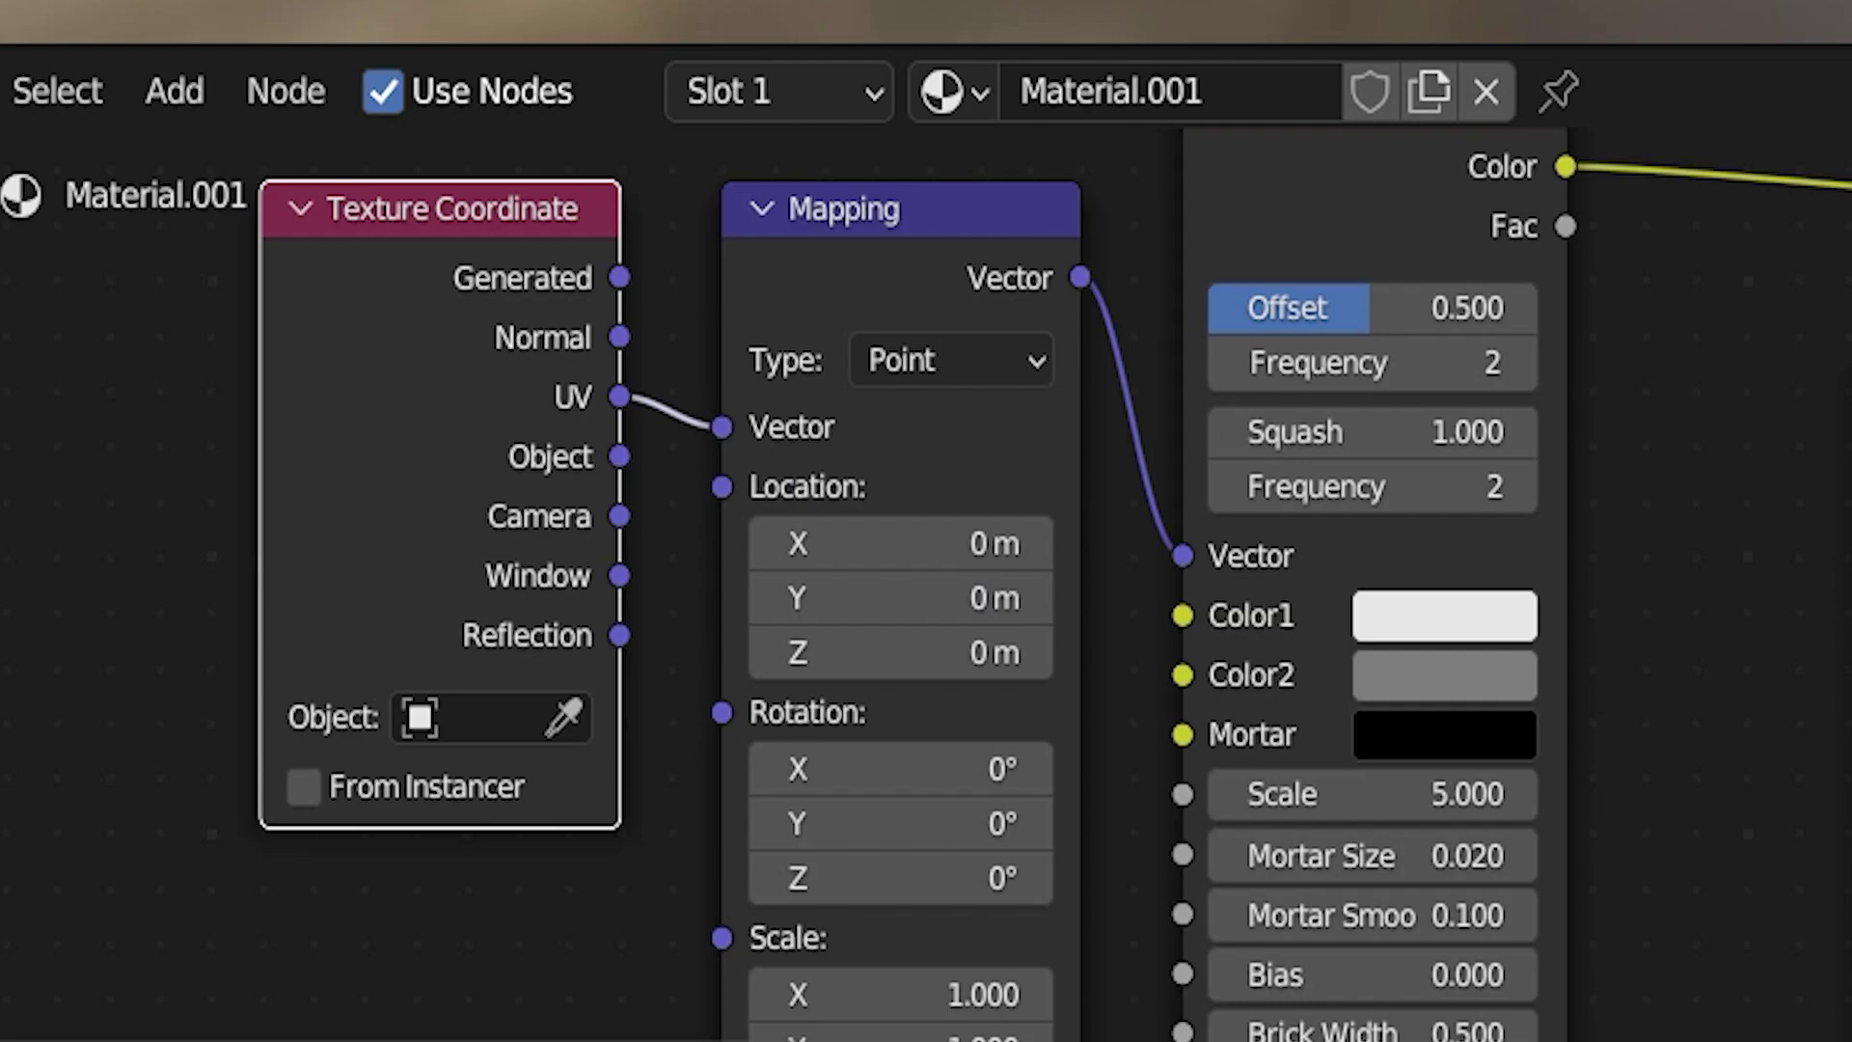
- Set the Brick Texture node's Scale to 12
{"action": "scroll", "coordinate": [1716, 654], "scroll_direction": "up", "scroll_amount": 2}
{"action": "middle_click_drag", "start_coordinate": [1716, 653], "coordinate": [1495, 425]}
{"action": "left_click", "coordinate": [1417, 580]}
{"action": "key", "text": "BackSpace"}
{"action": "type", "text": "12"}
{"action": "key", "text": "Return"}
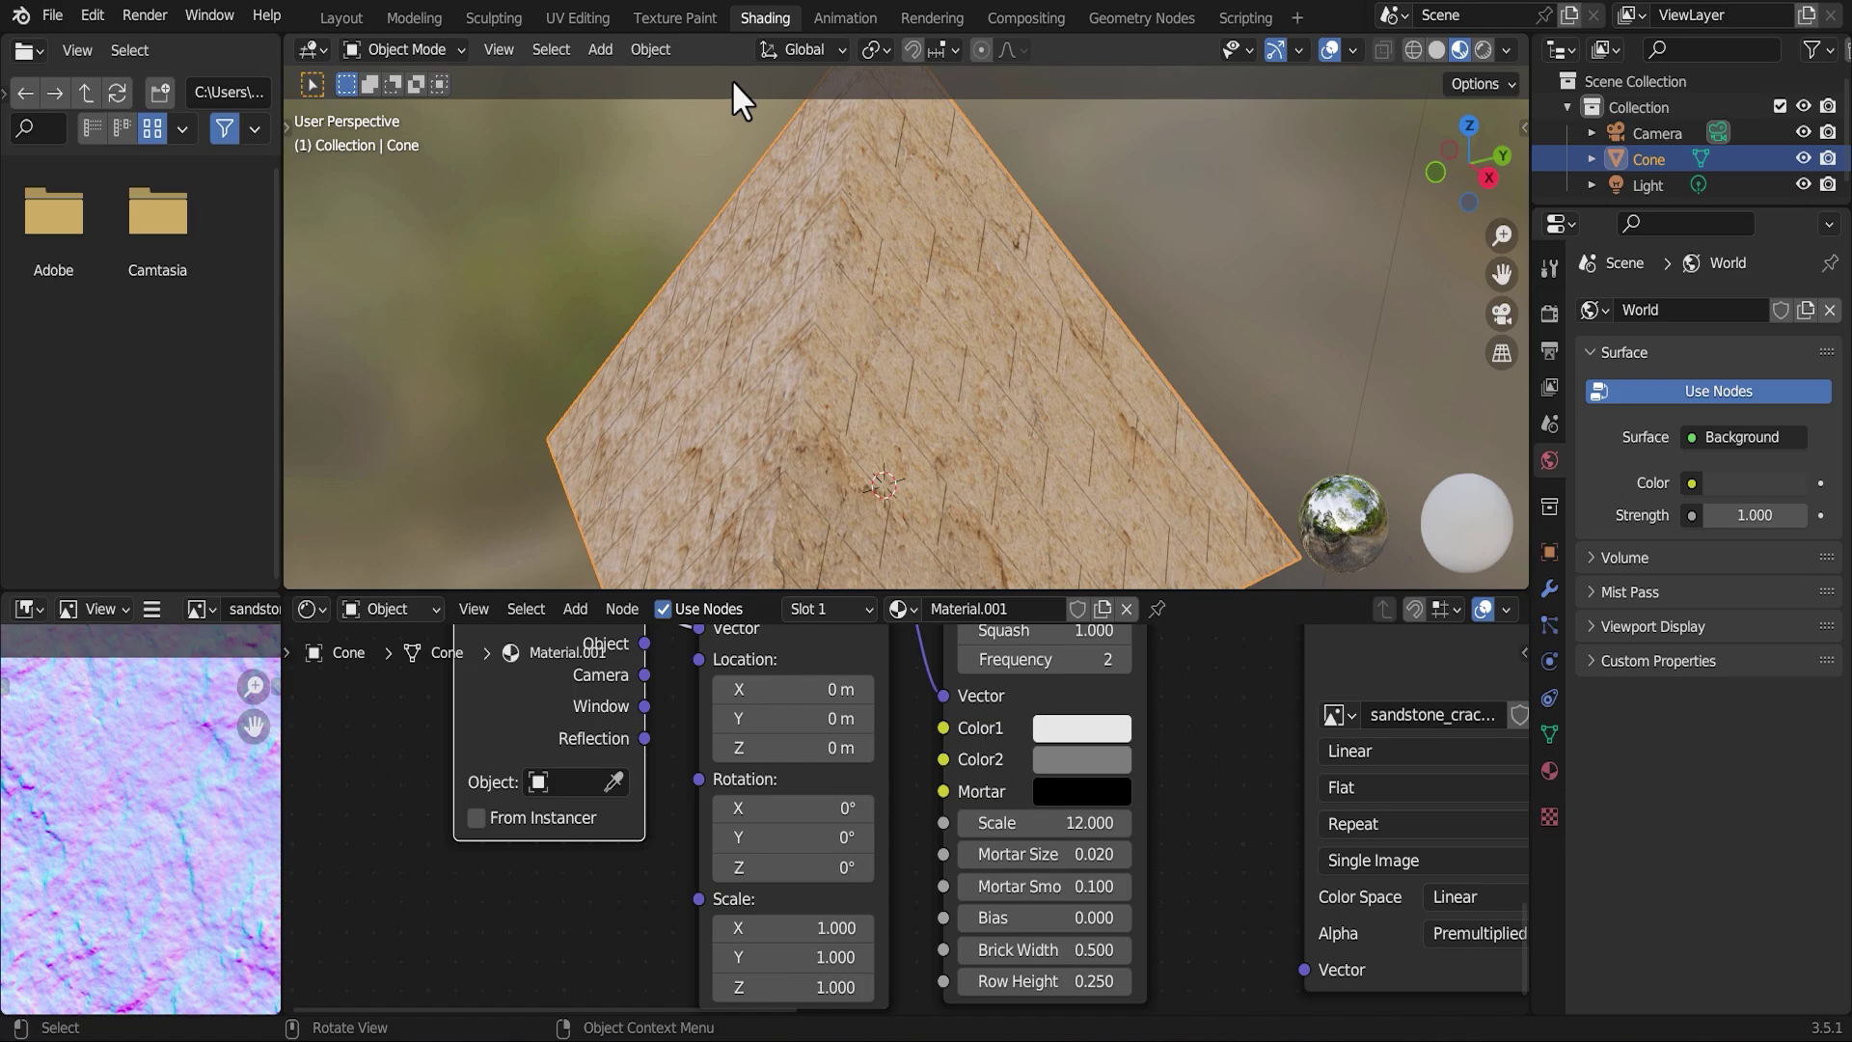
- Unwrap the whole pyramid with Smart UV Project at the default settings from the UV Editing workspace, and return to the Shading workspace
{"action": "left_click", "coordinate": [593, 12]}
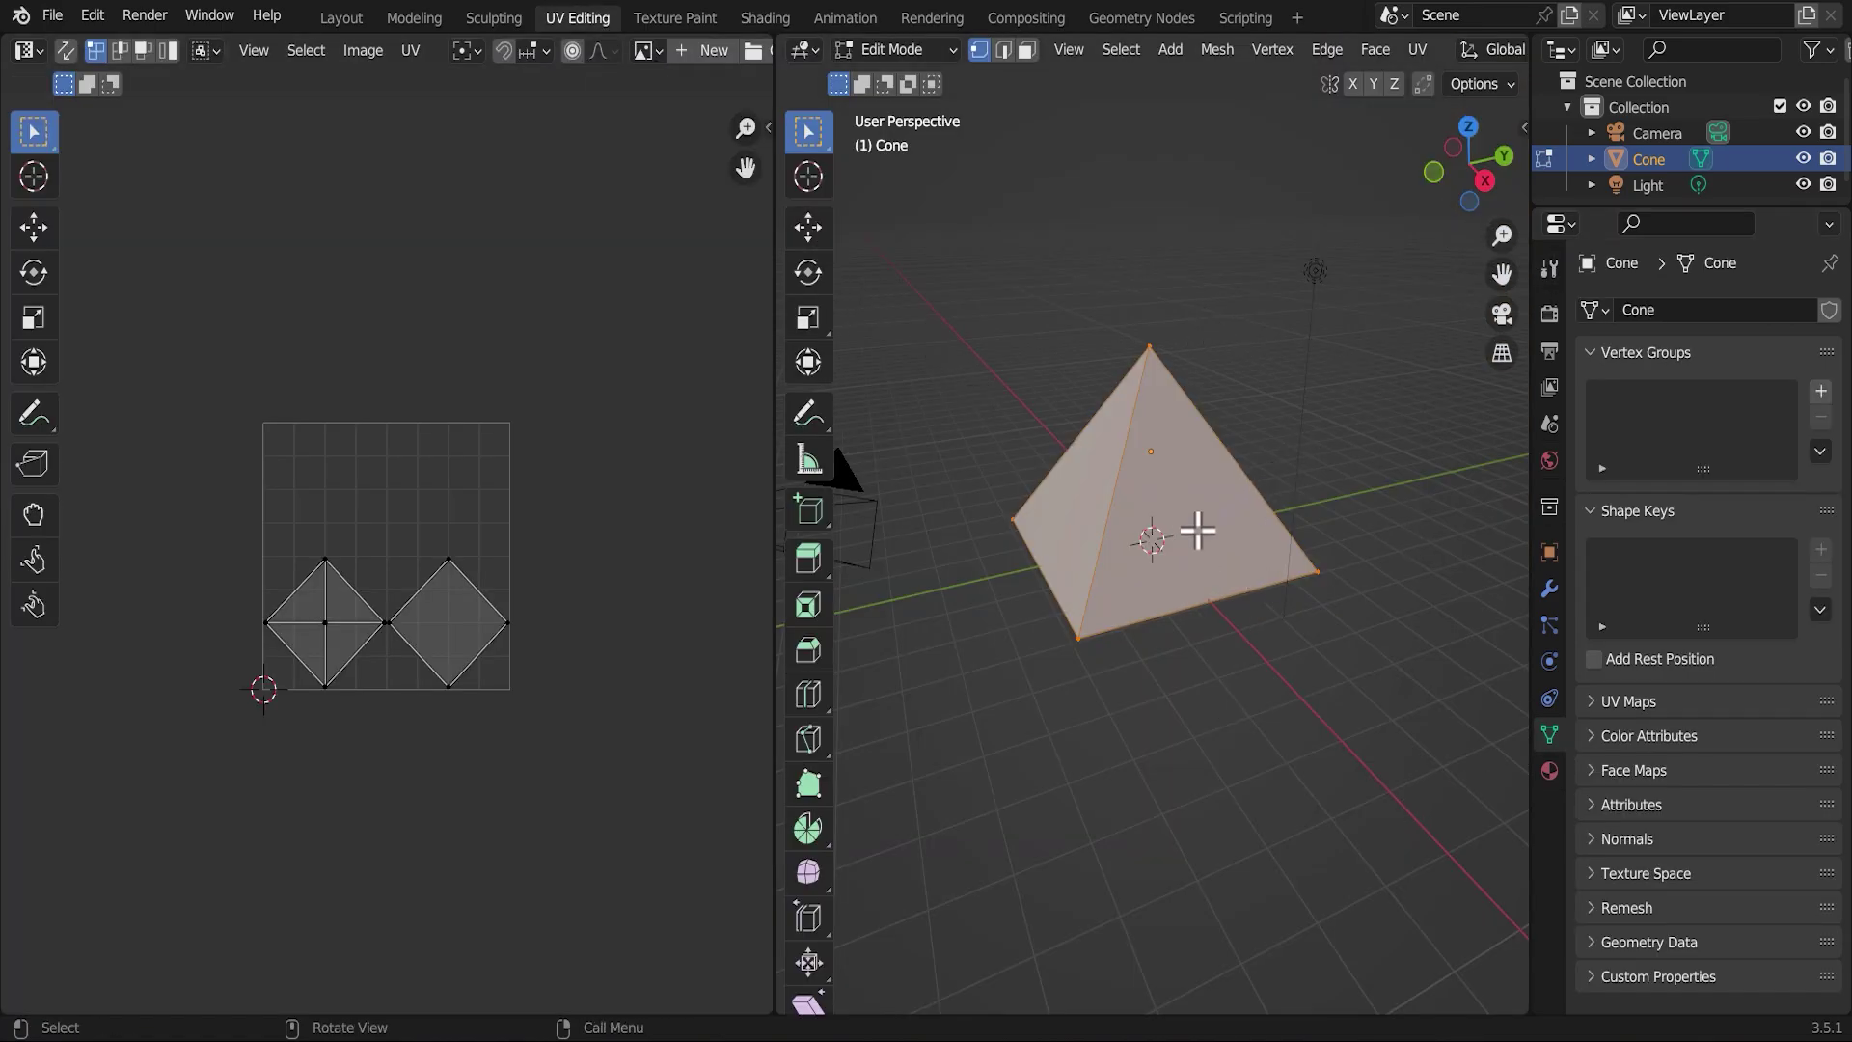
{"action": "key", "text": "KP_1"}
{"action": "scroll", "coordinate": [1370, 646], "scroll_direction": "up", "scroll_amount": 4}
{"action": "scroll", "coordinate": [1282, 684], "scroll_direction": "down", "scroll_amount": 2}
{"action": "middle_click_drag", "start_coordinate": [1267, 689], "coordinate": [1305, 936], "text": "shift"}
{"action": "scroll", "coordinate": [1207, 772], "scroll_direction": "up", "scroll_amount": 2}
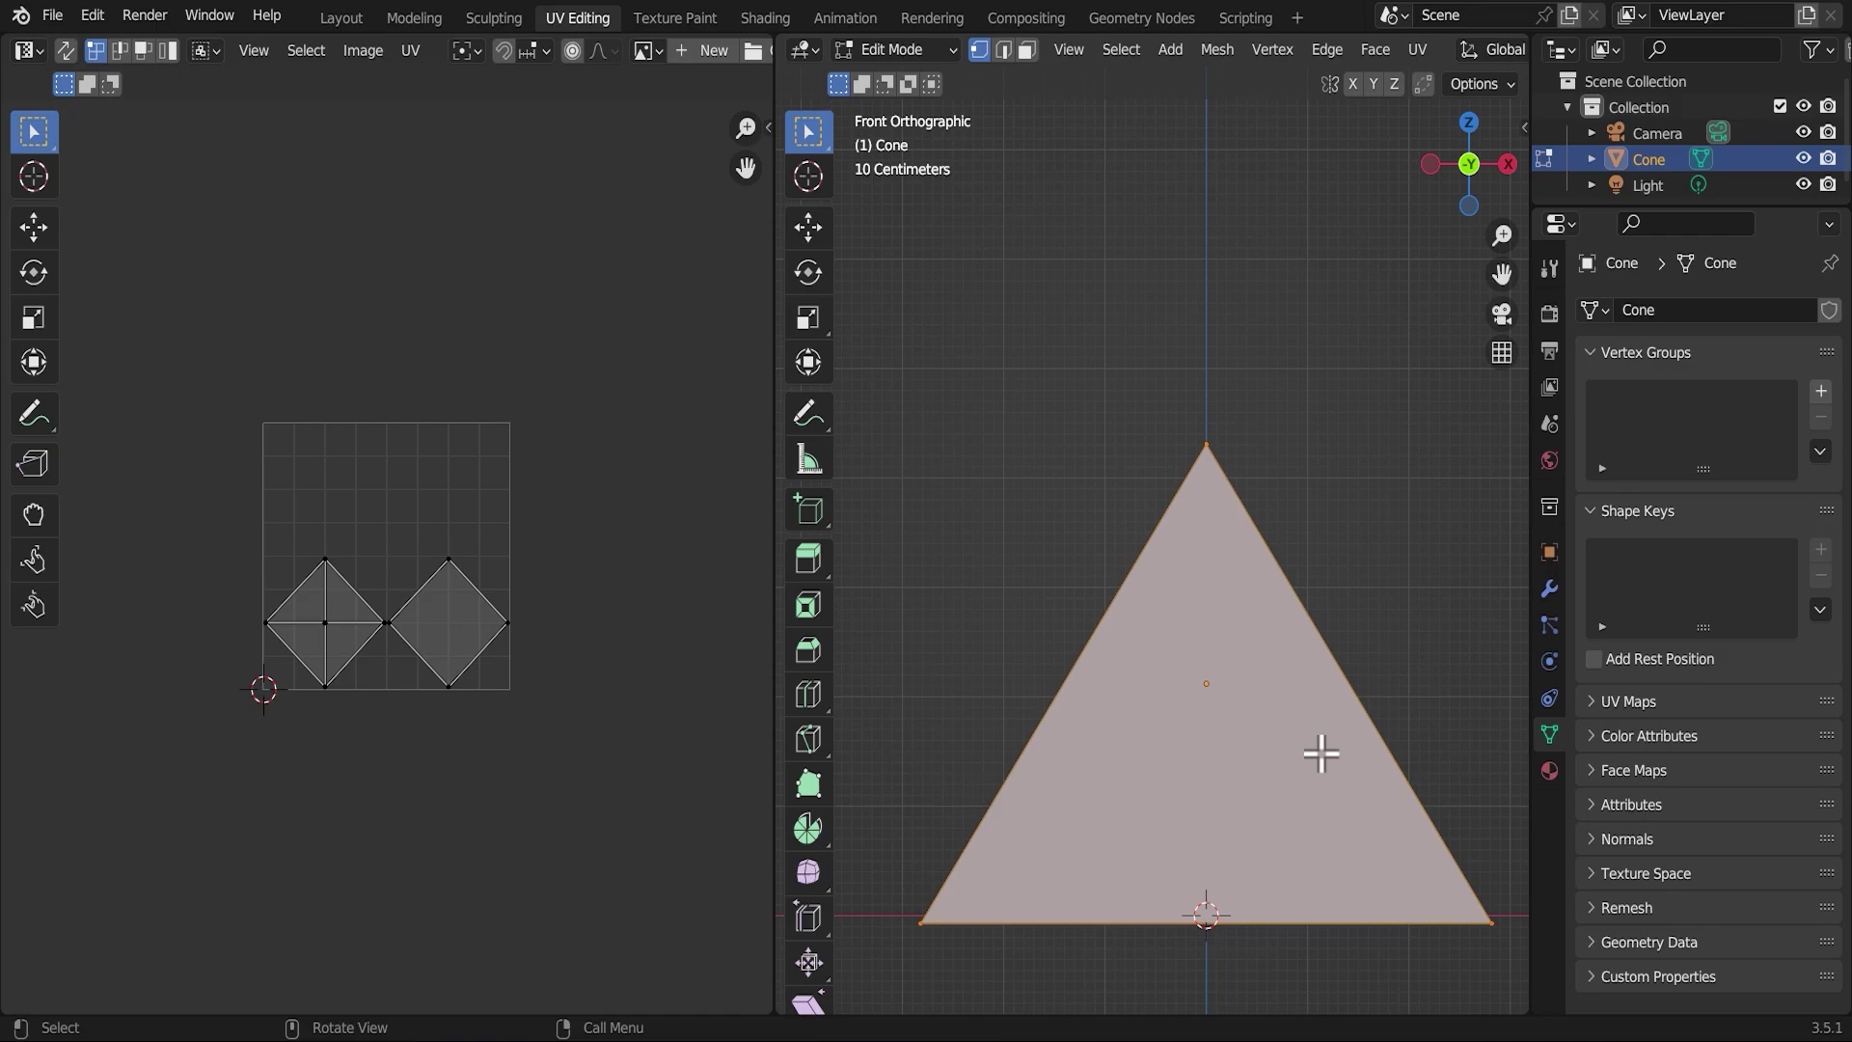
{"action": "key", "text": "u"}
{"action": "left_click", "coordinate": [1231, 704]}
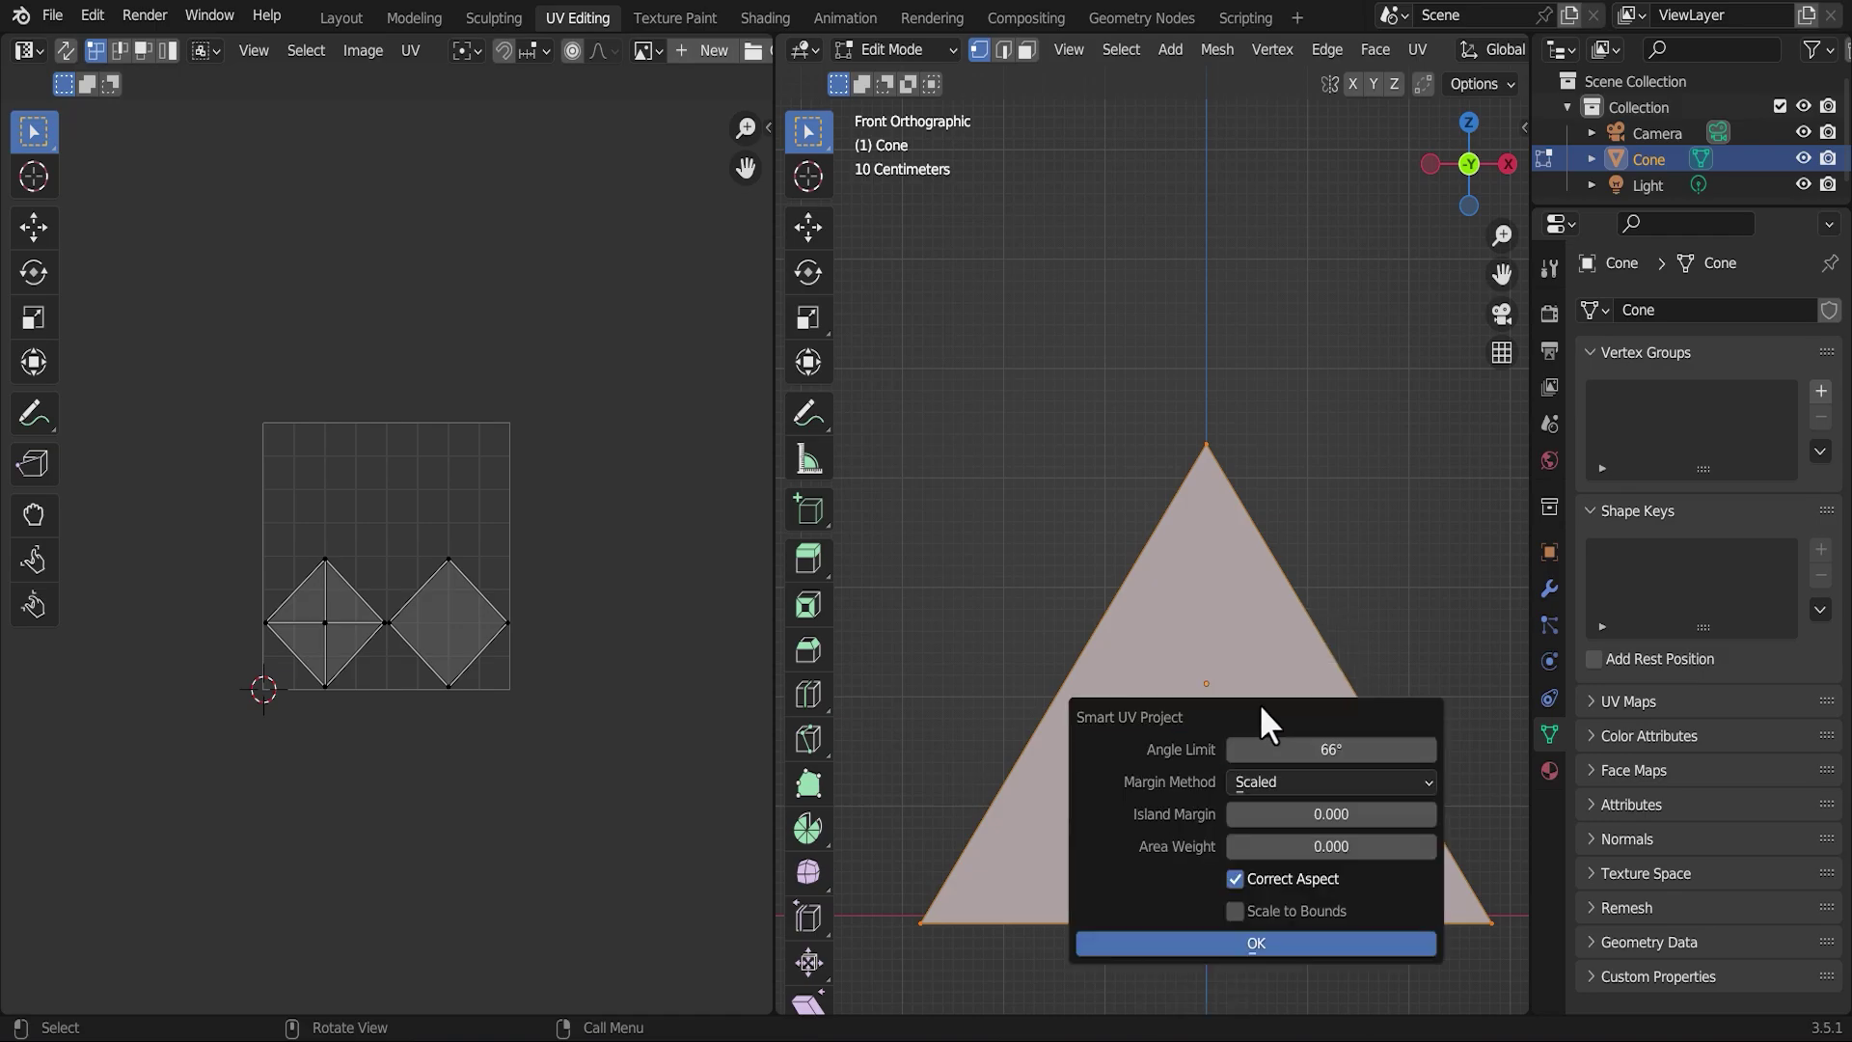
{"action": "left_click", "coordinate": [1274, 945]}
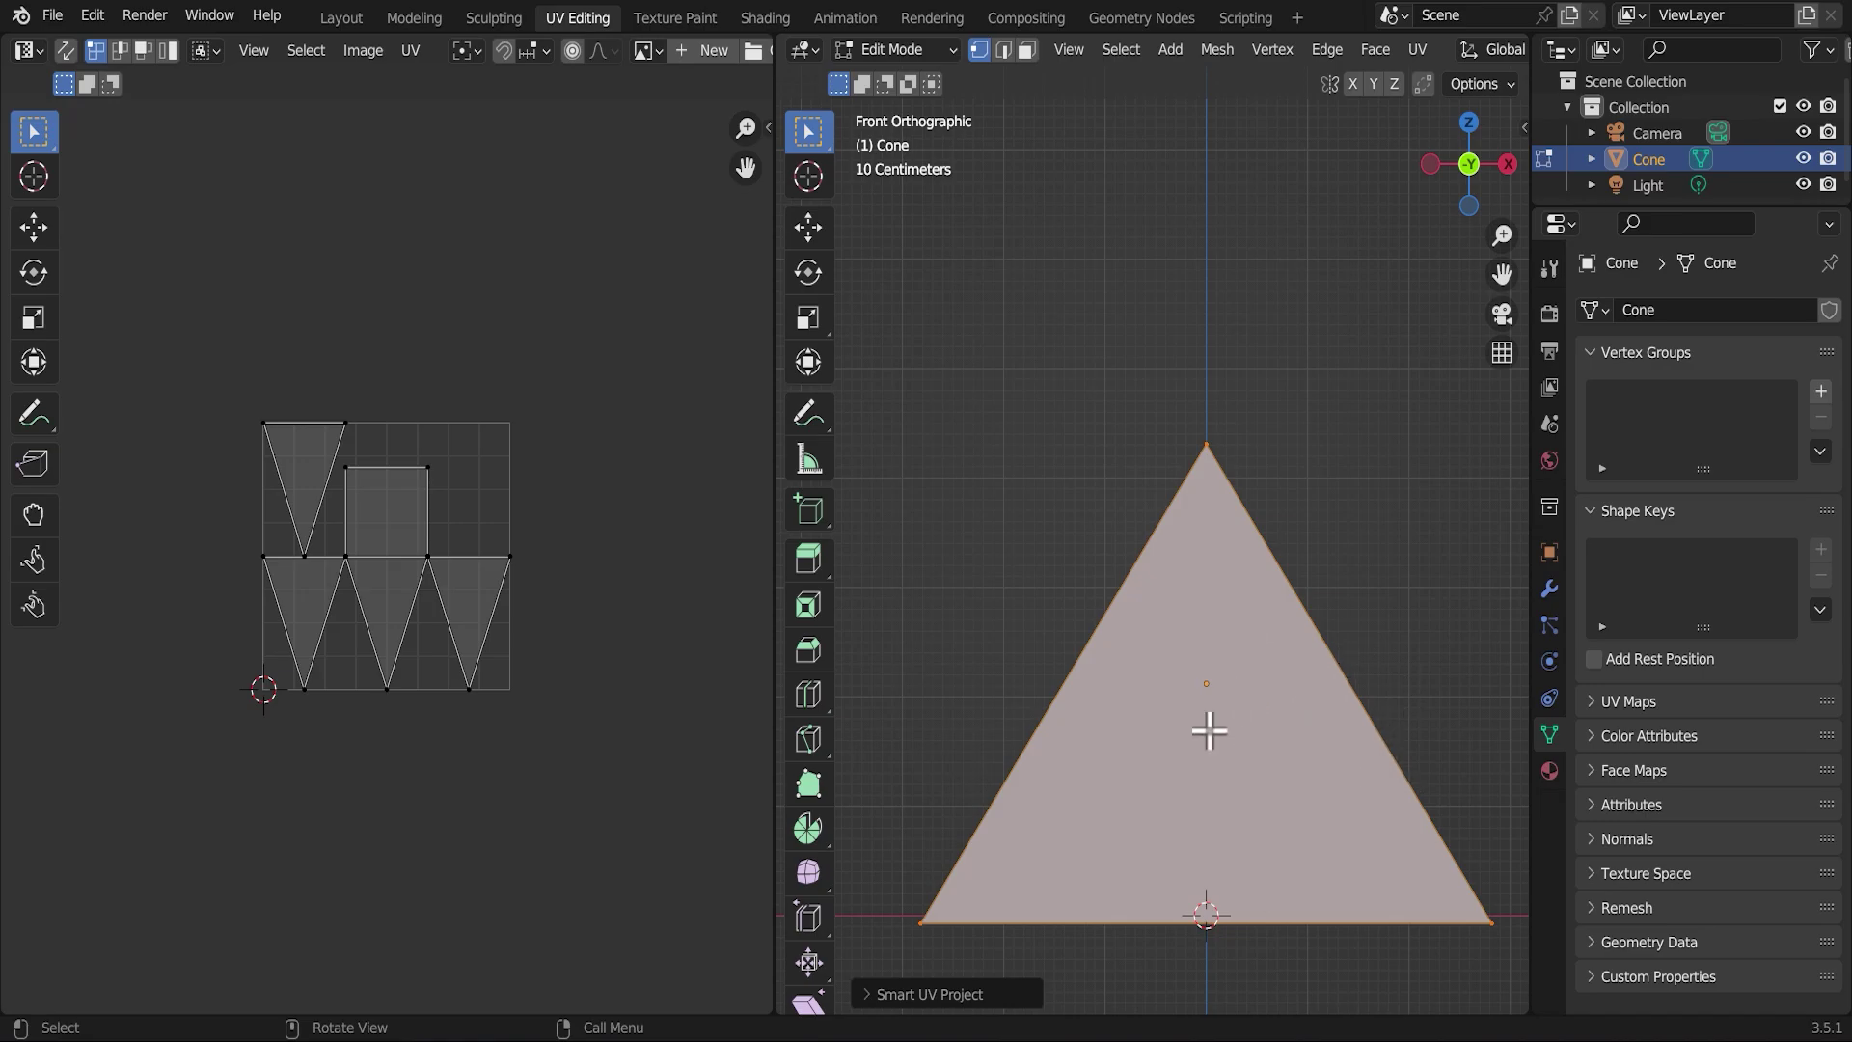
{"action": "left_click", "coordinate": [341, 17]}
{"action": "left_click", "coordinate": [771, 18]}
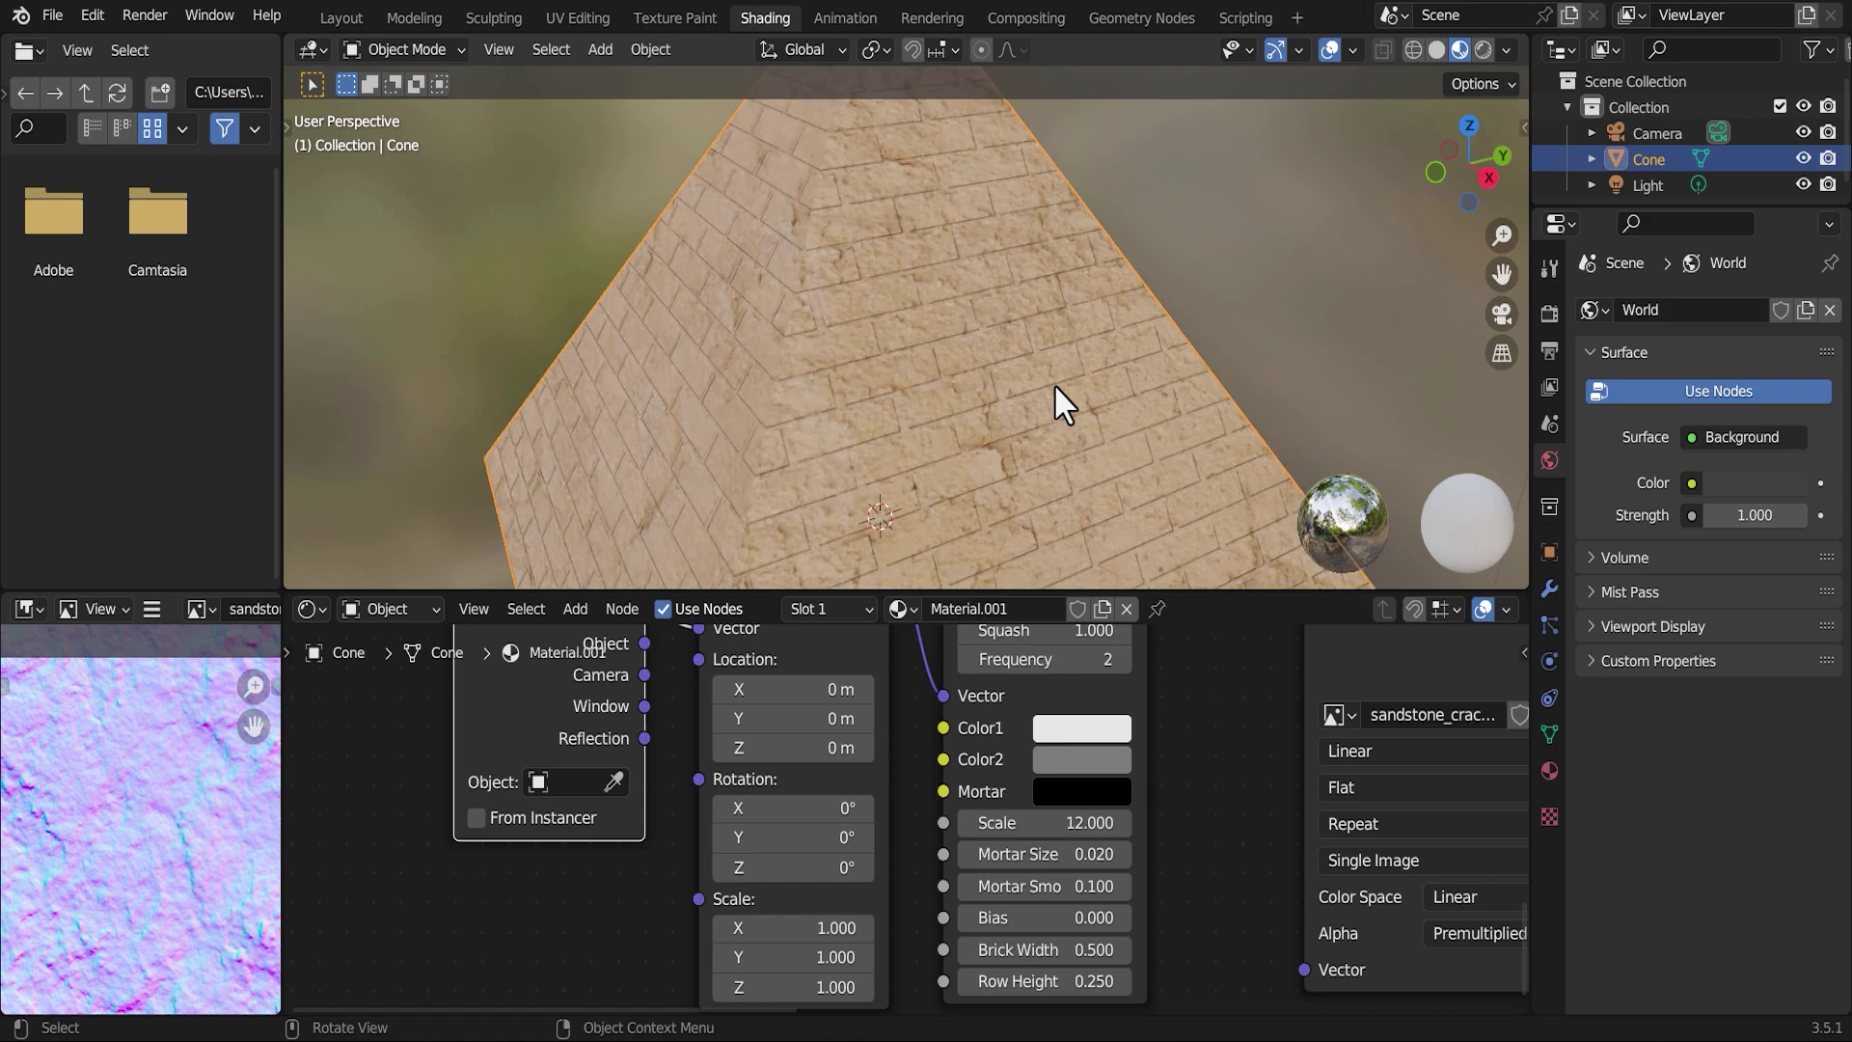
- Check the brick pattern on the pyramid's faces and raise the Brick Texture node's Scale to 12.3
{"action": "scroll", "coordinate": [1061, 376], "scroll_direction": "up", "scroll_amount": 2}
{"action": "middle_click_drag", "start_coordinate": [1065, 363], "coordinate": [760, 252]}
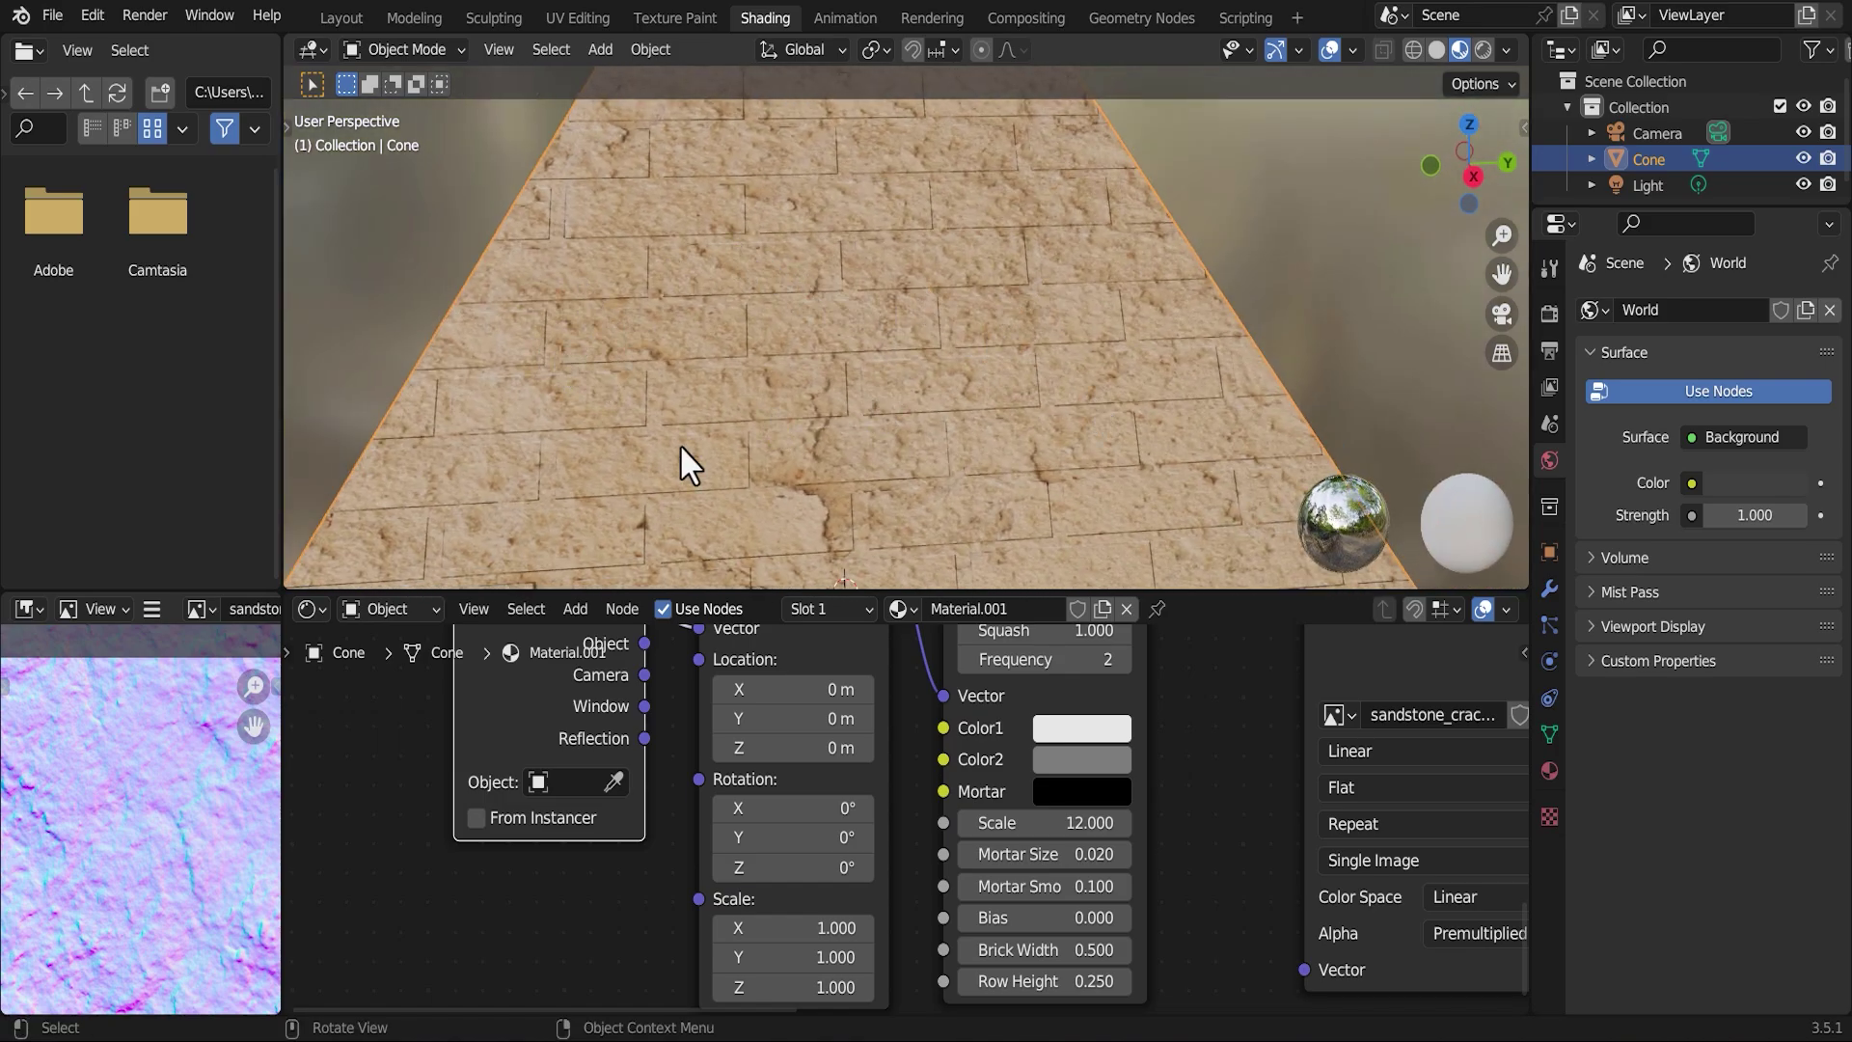
{"action": "scroll", "coordinate": [1115, 436], "scroll_direction": "down", "scroll_amount": 3}
{"action": "mouse_move", "coordinate": [1116, 436]}
{"action": "middle_mouse_down"}
{"action": "mouse_move", "coordinate": [993, 374]}
{"action": "mouse_move", "coordinate": [1110, 444]}
{"action": "middle_mouse_up"}
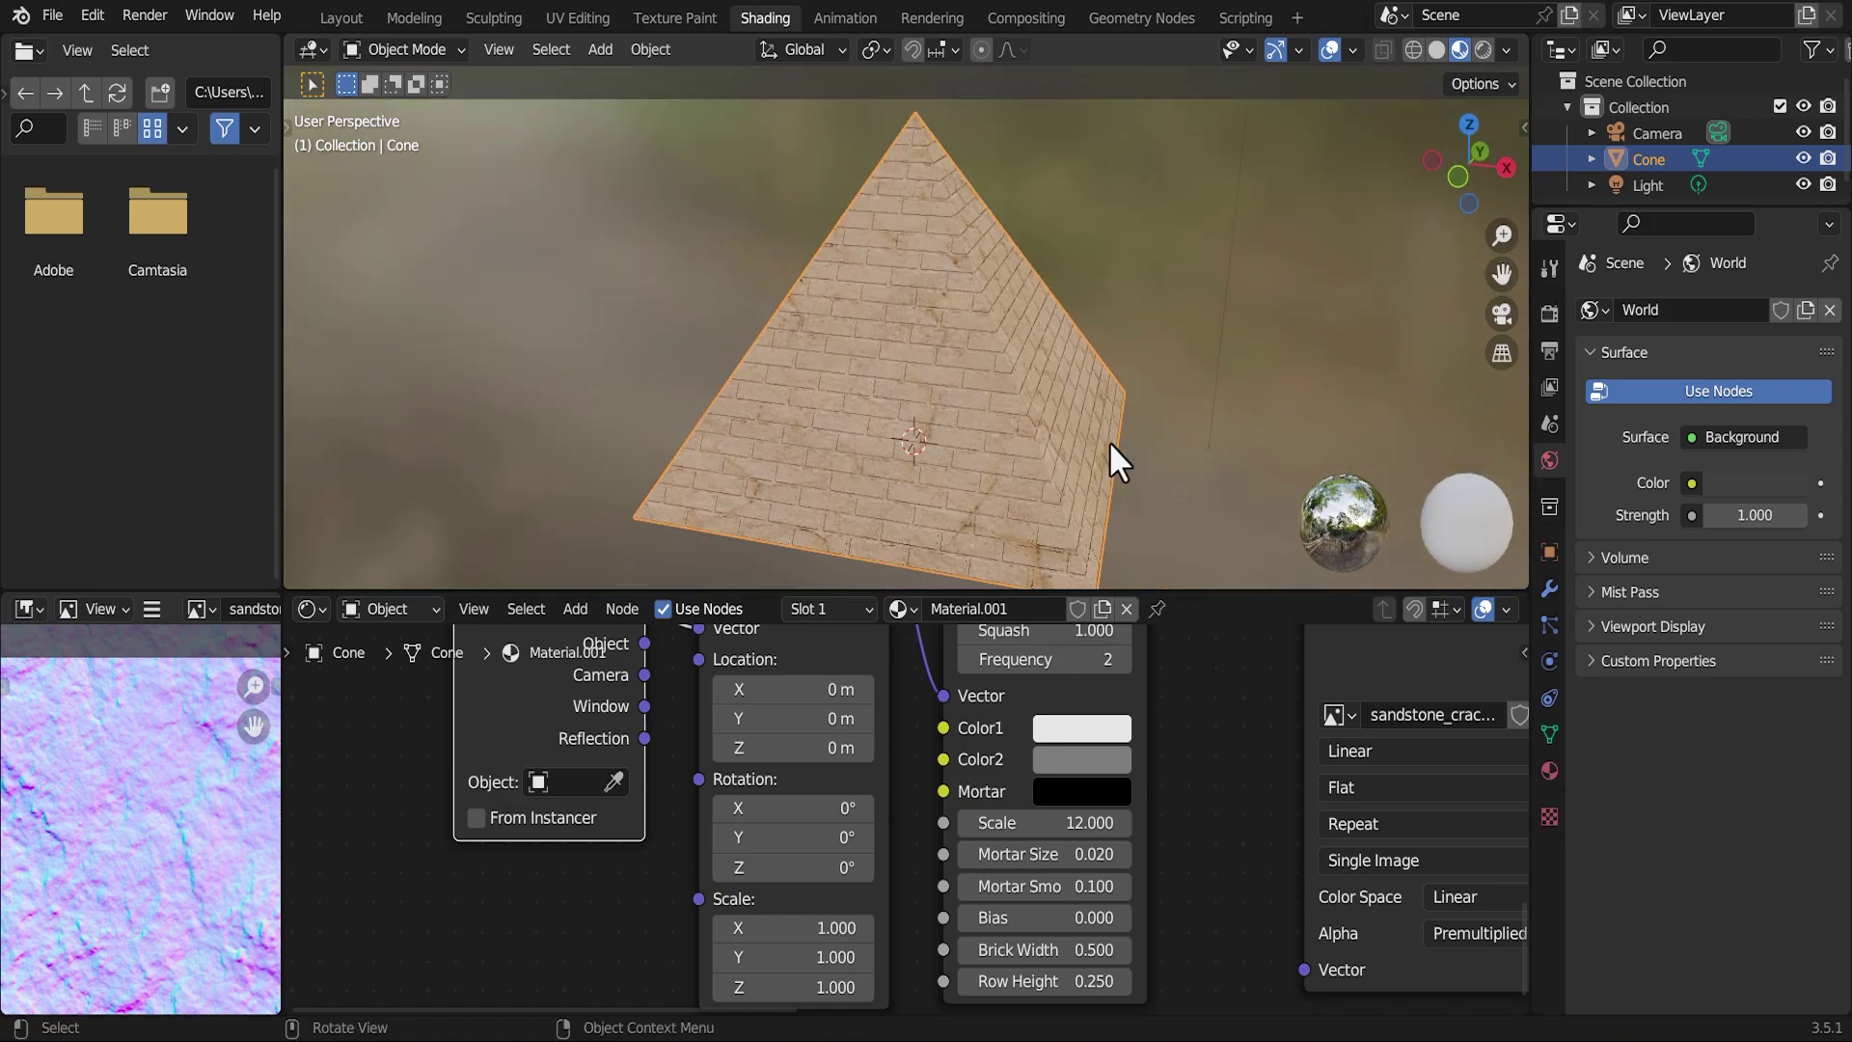
{"action": "scroll", "coordinate": [1104, 439], "scroll_direction": "up", "scroll_amount": 5}
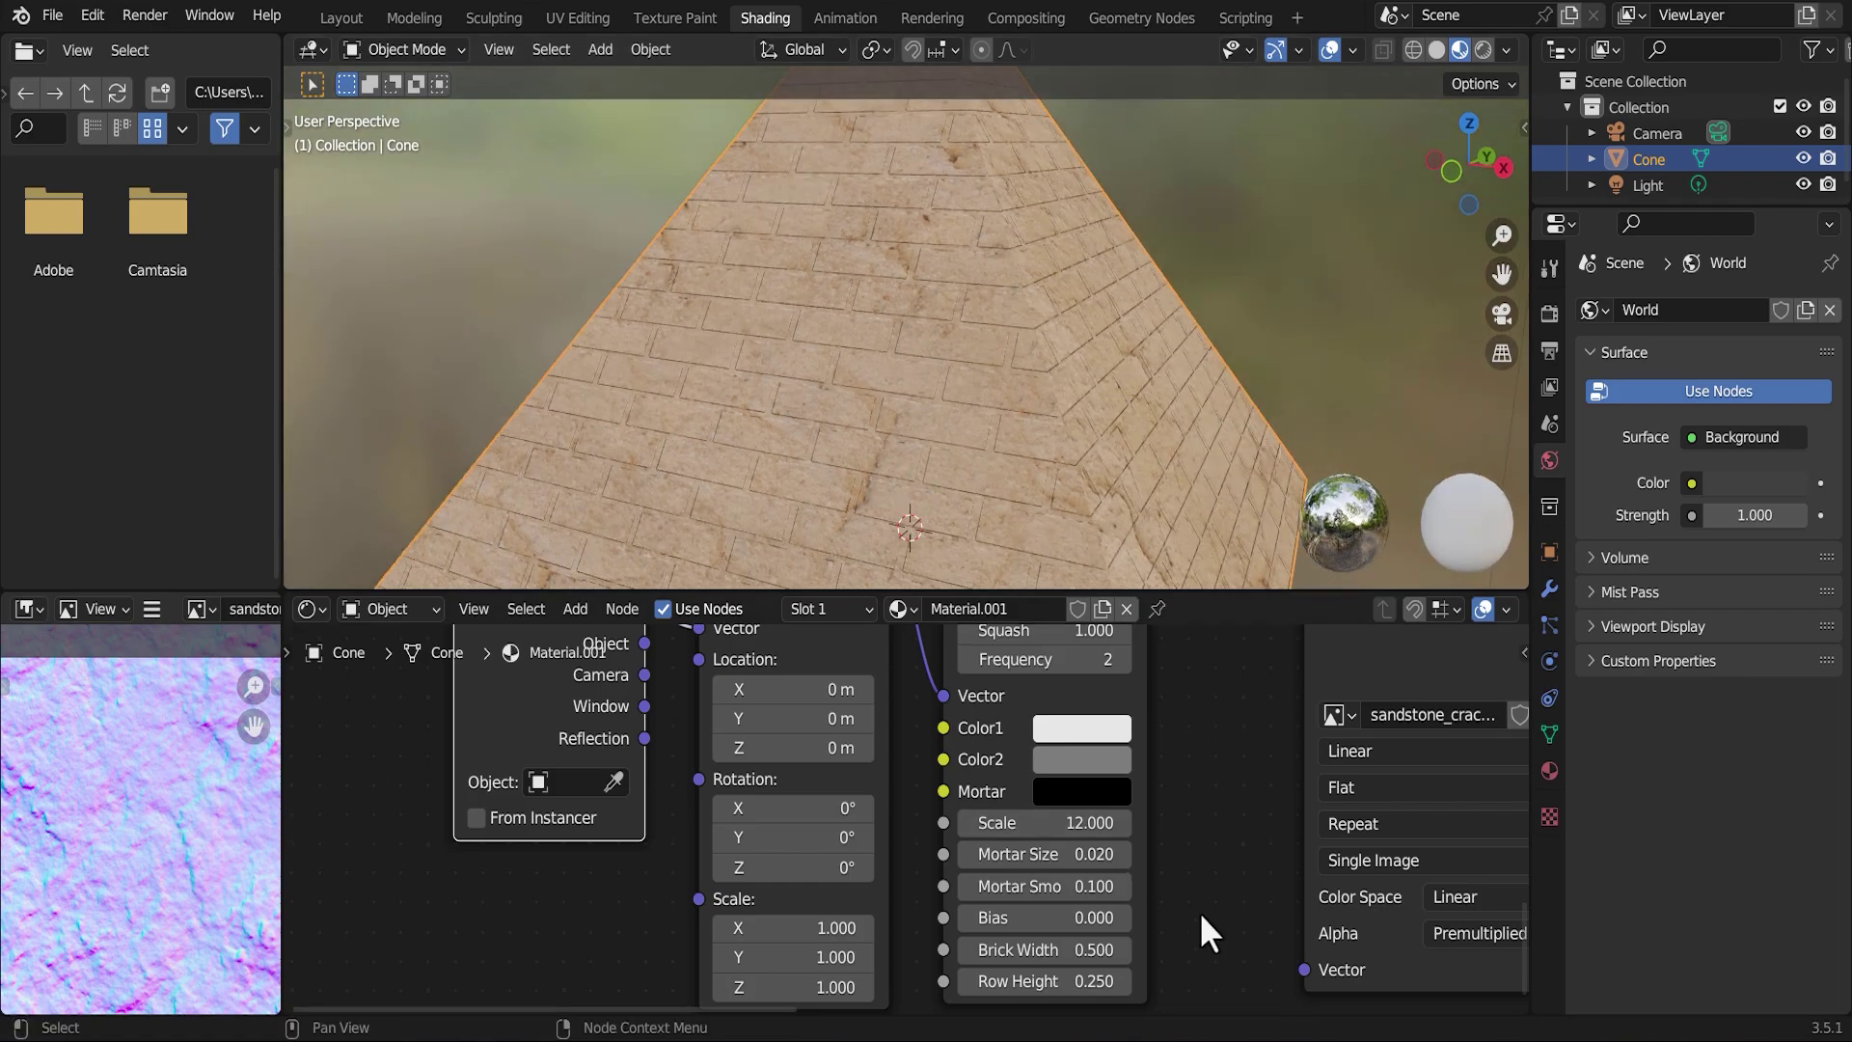
{"action": "scroll", "coordinate": [1158, 869], "scroll_direction": "down", "scroll_amount": 1}
{"action": "left_click", "coordinate": [1107, 822]}
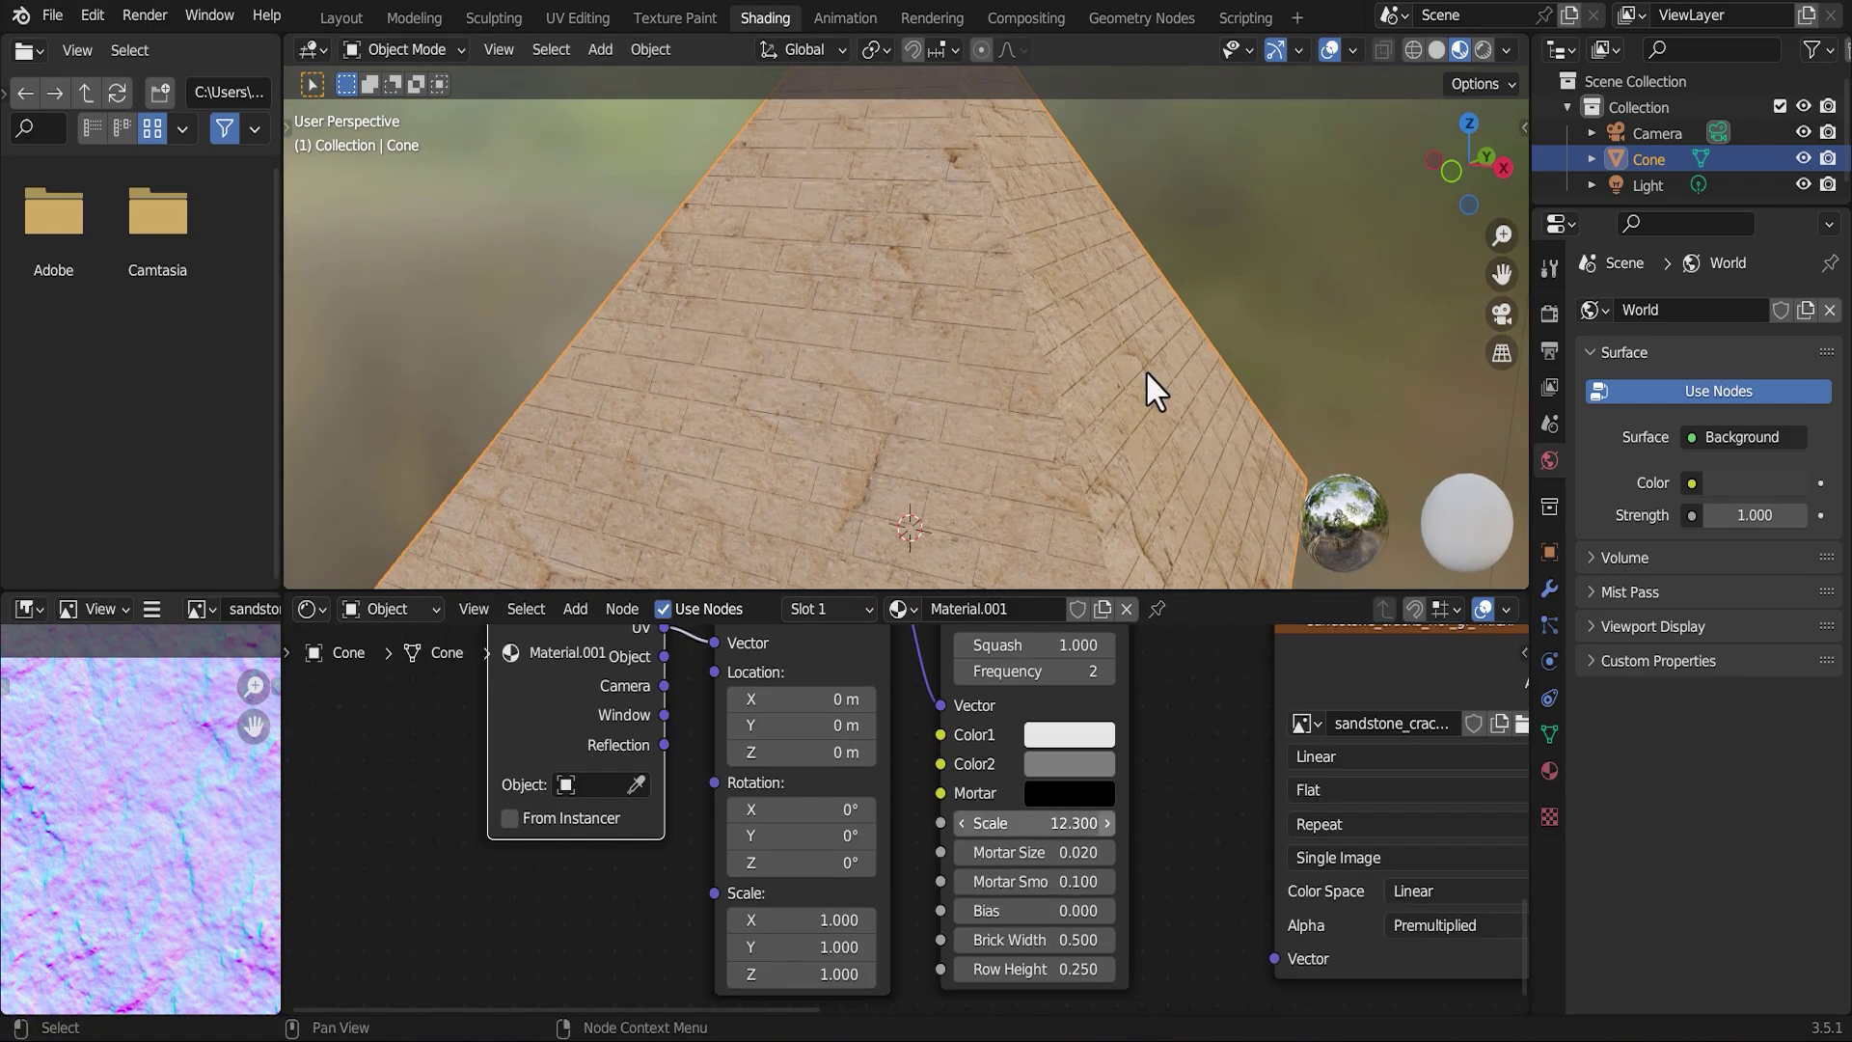
- Review the material's node network and examine the brick relief on the pyramid in the rendered view
{"action": "scroll", "coordinate": [1176, 849], "scroll_direction": "down", "scroll_amount": 2}
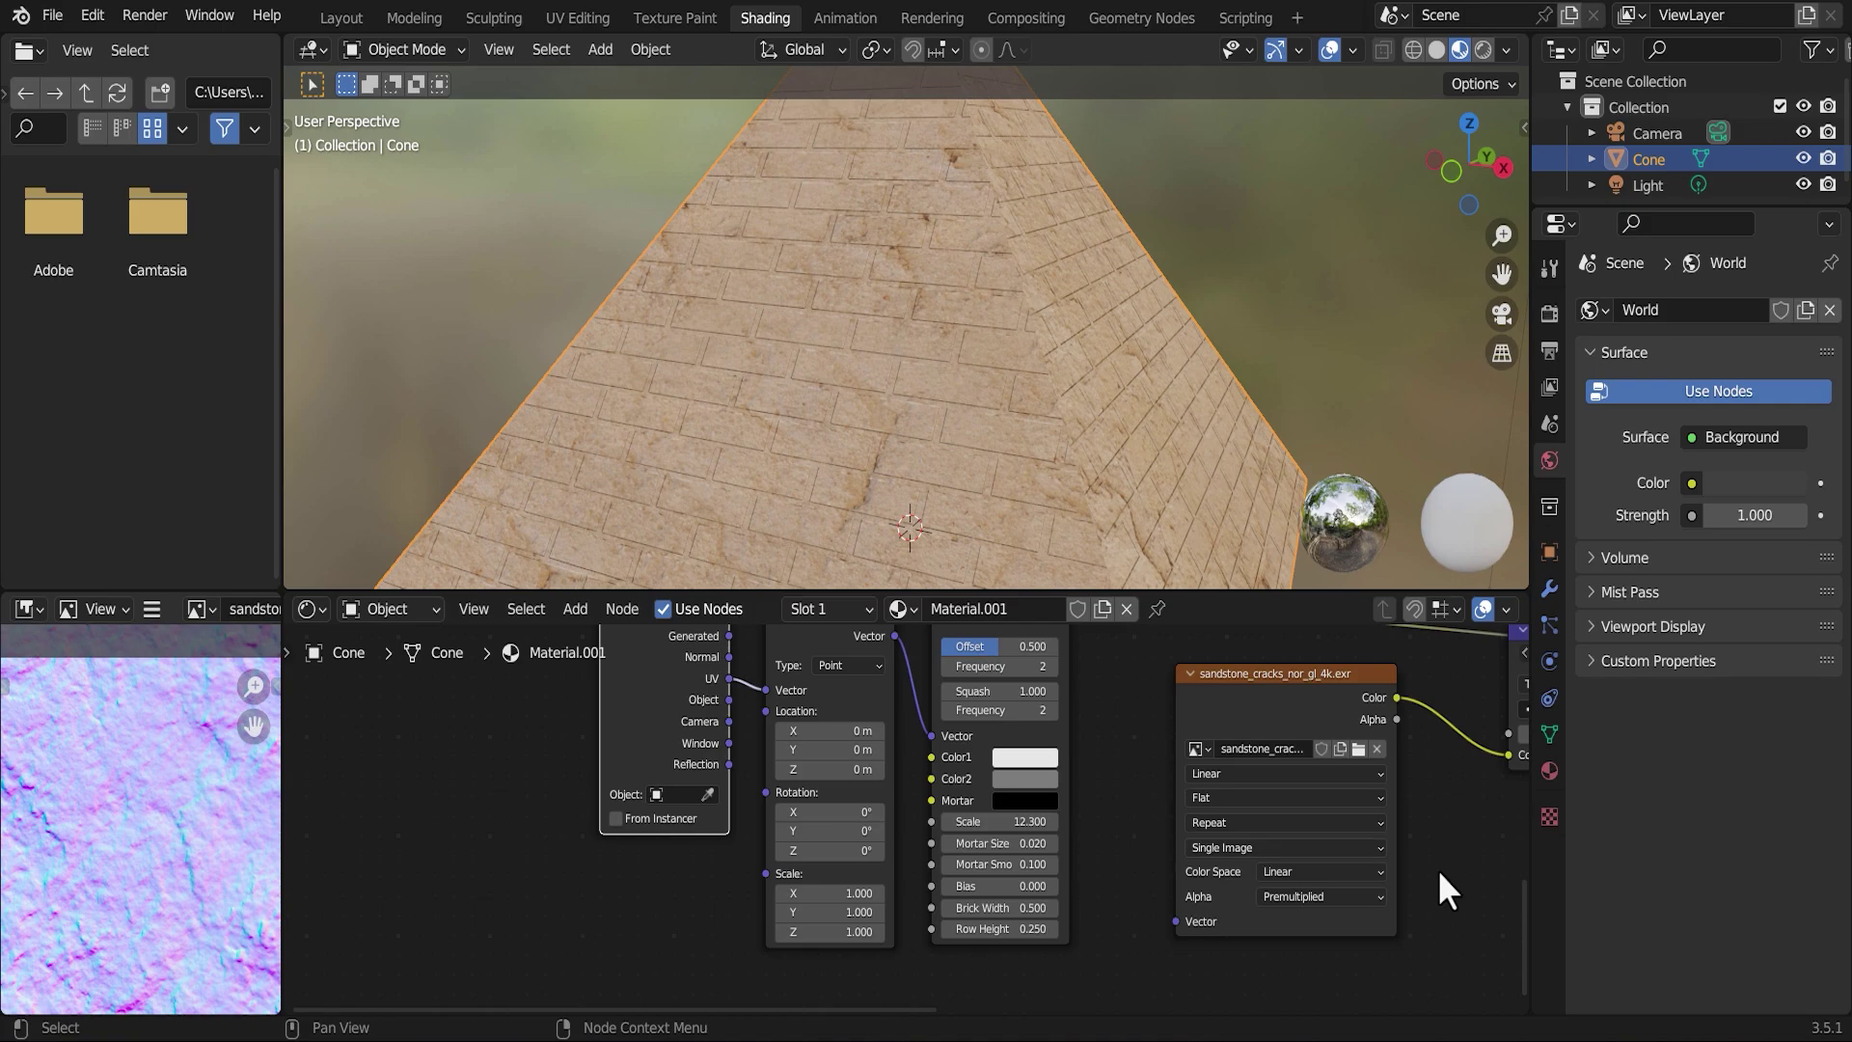
{"action": "middle_click_drag", "start_coordinate": [1281, 856], "coordinate": [926, 955]}
{"action": "scroll", "coordinate": [1195, 911], "scroll_direction": "down", "scroll_amount": 1}
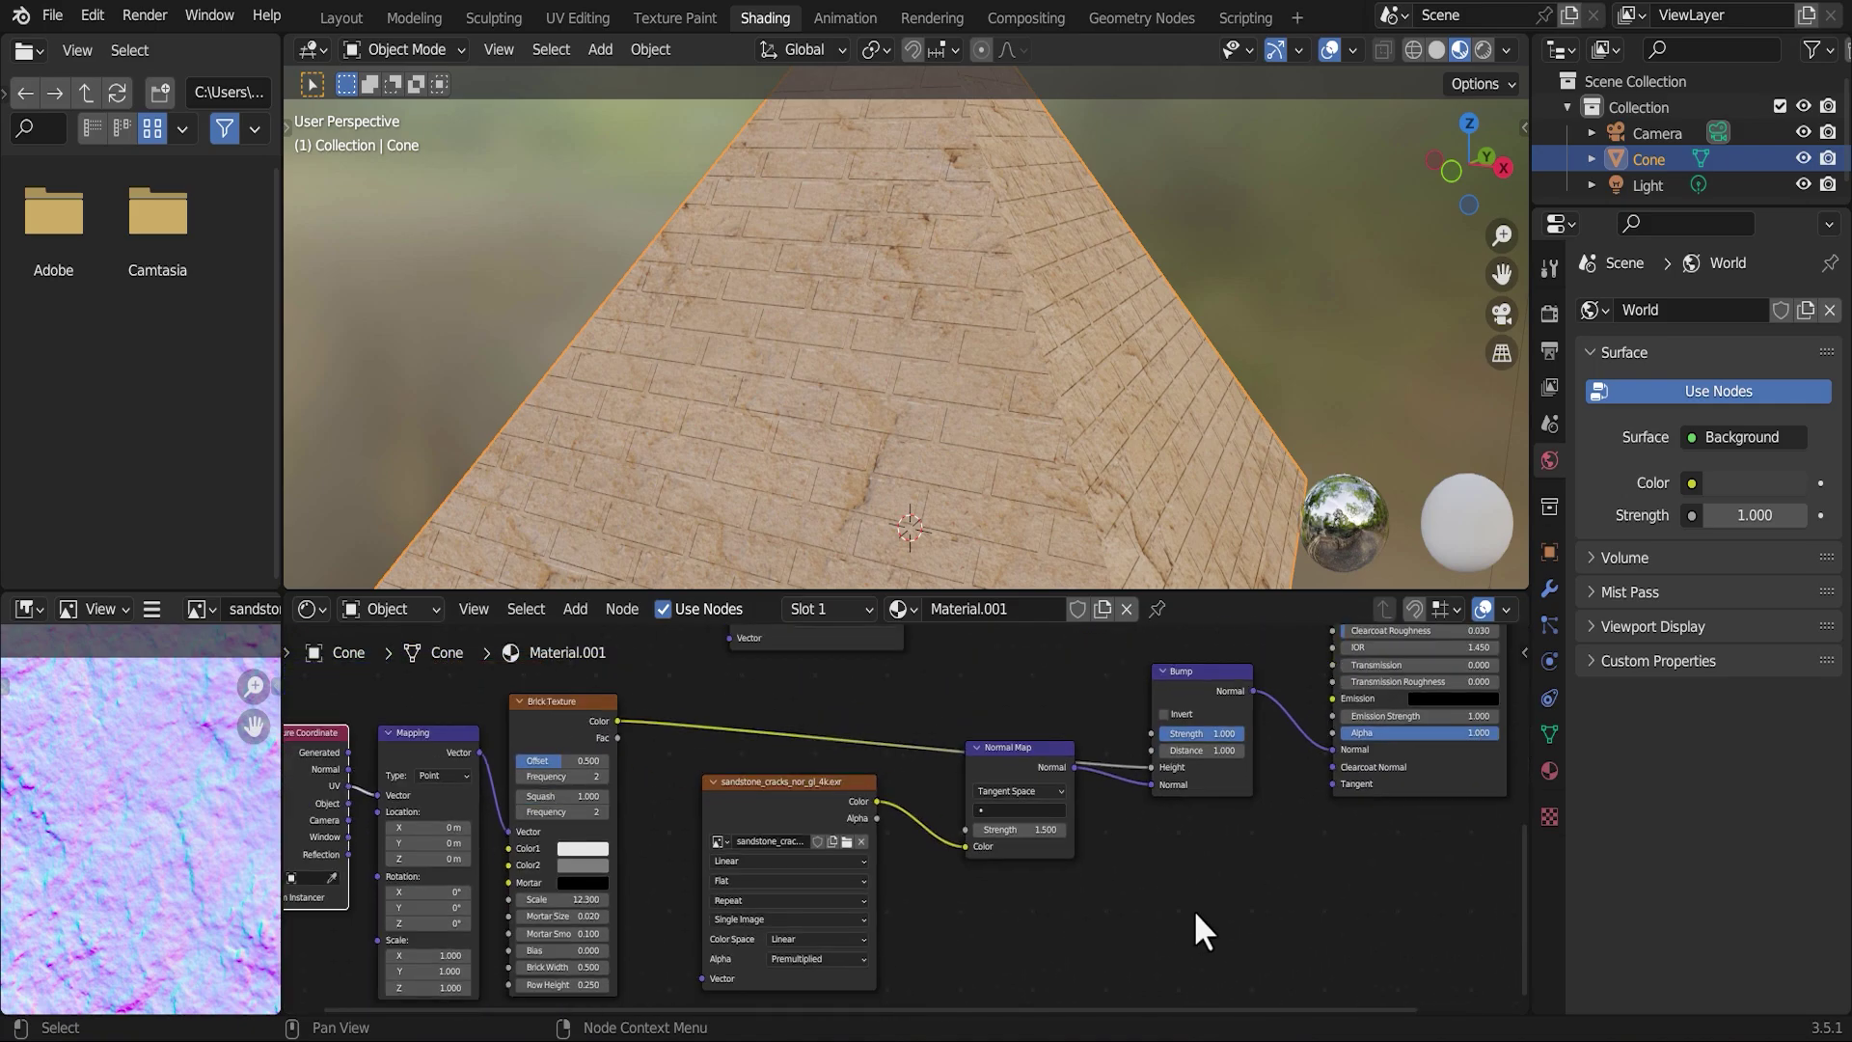
{"action": "scroll", "coordinate": [1194, 911], "scroll_direction": "down", "scroll_amount": 1}
{"action": "middle_click_drag", "start_coordinate": [1084, 736], "coordinate": [1273, 777]}
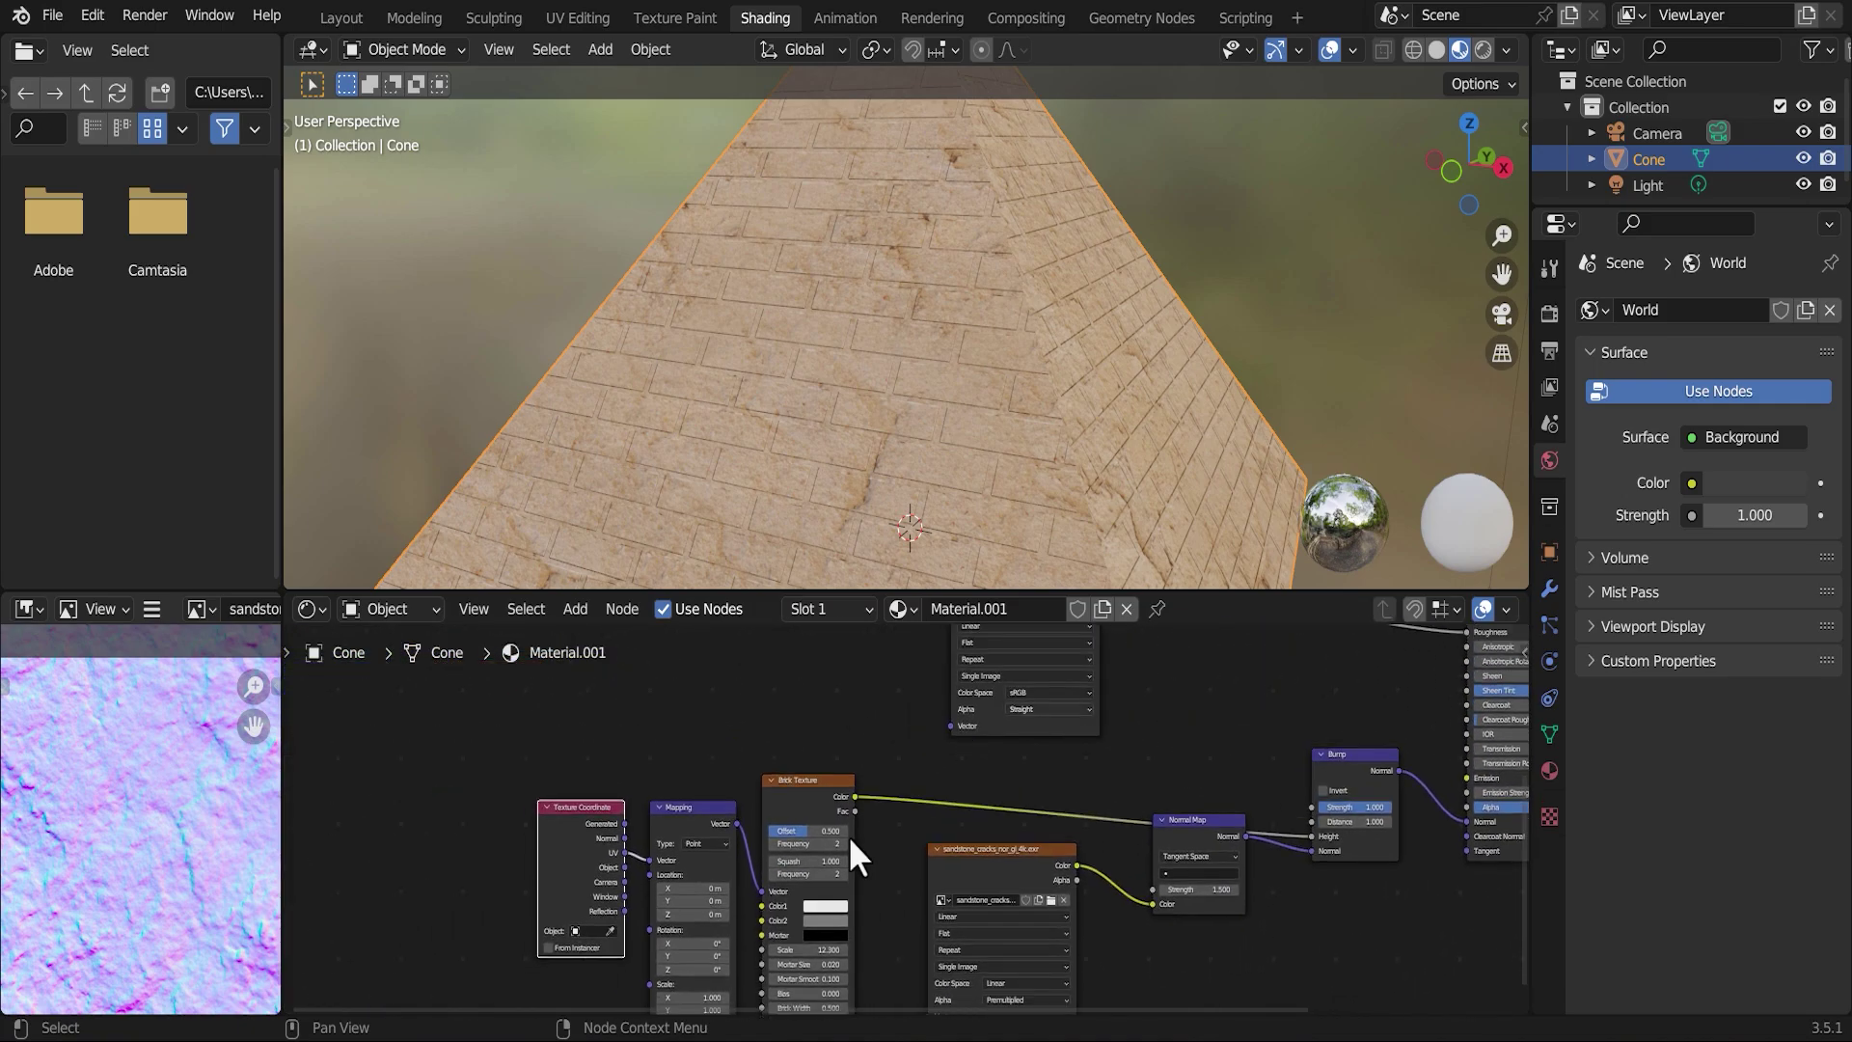
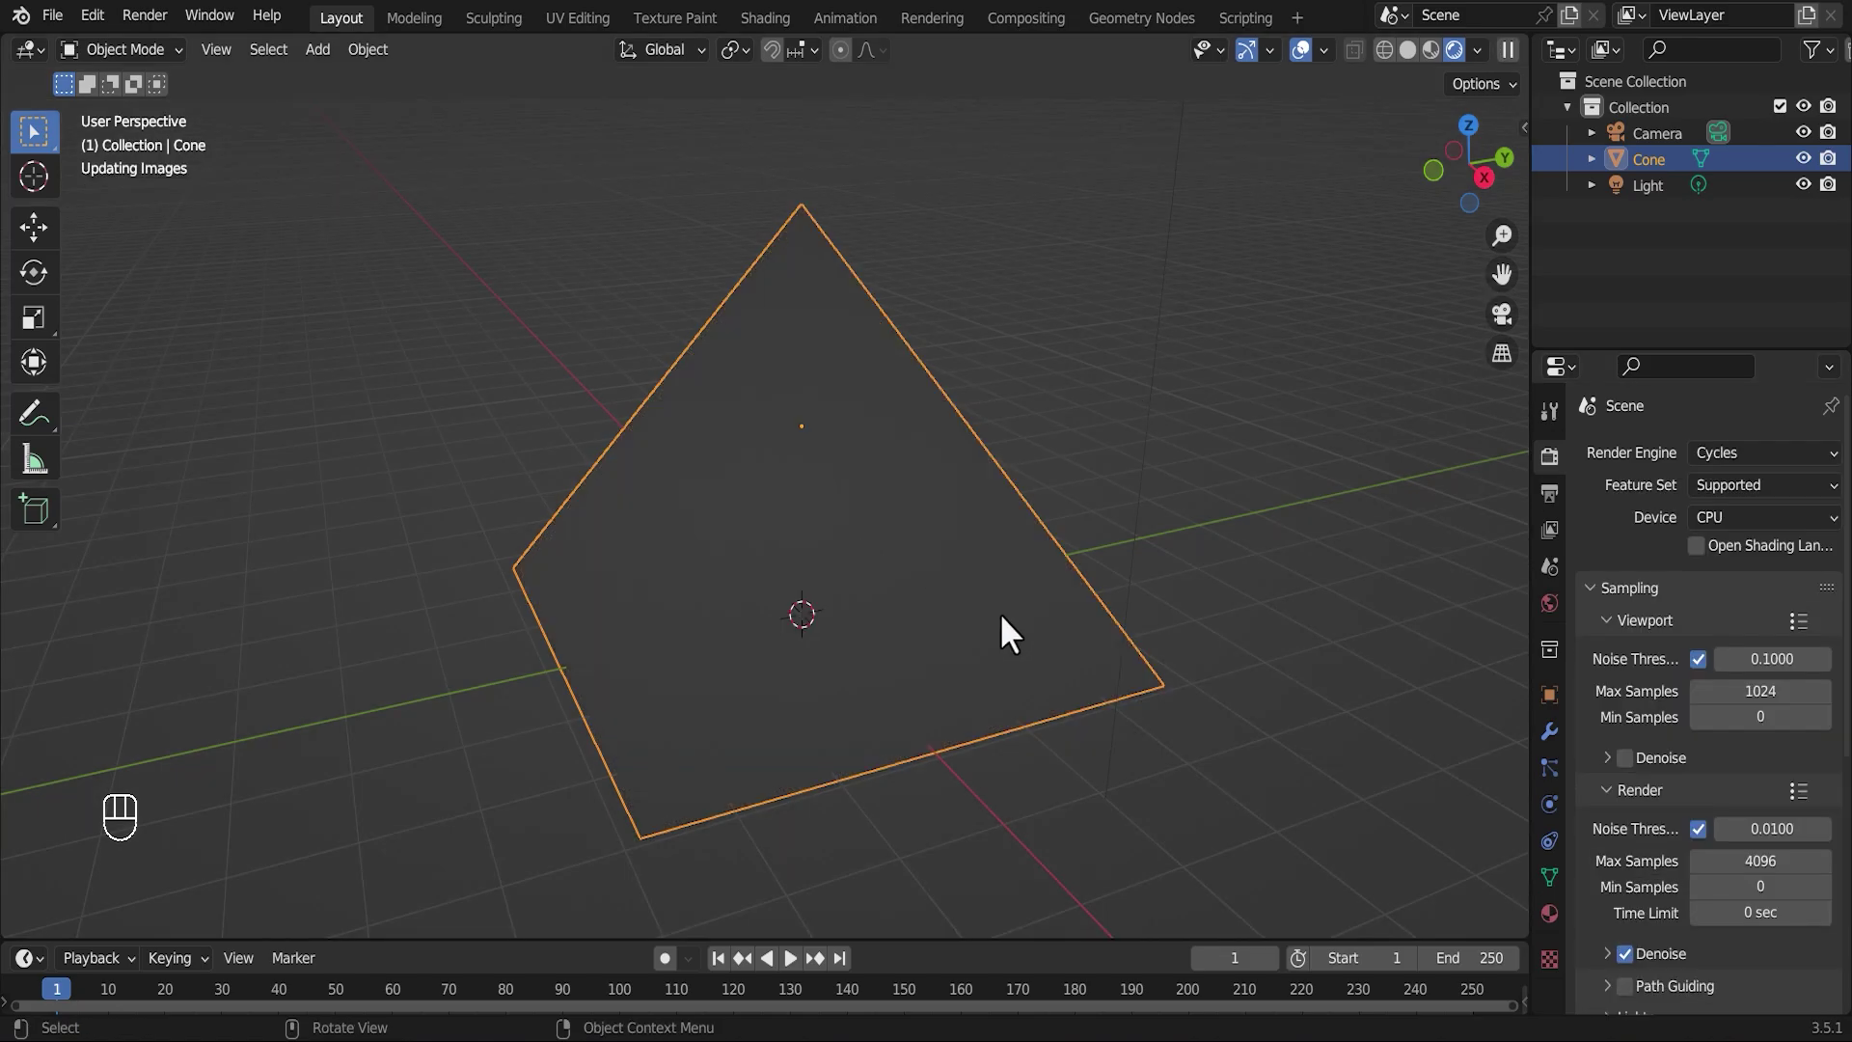
{"action": "scroll", "coordinate": [1003, 614], "scroll_direction": "up", "scroll_amount": 3}
{"action": "middle_click_drag", "start_coordinate": [994, 585], "coordinate": [1030, 701]}
{"action": "scroll", "coordinate": [1061, 584], "scroll_direction": "up", "scroll_amount": 5}
{"action": "scroll", "coordinate": [1044, 557], "scroll_direction": "down", "scroll_amount": 5}
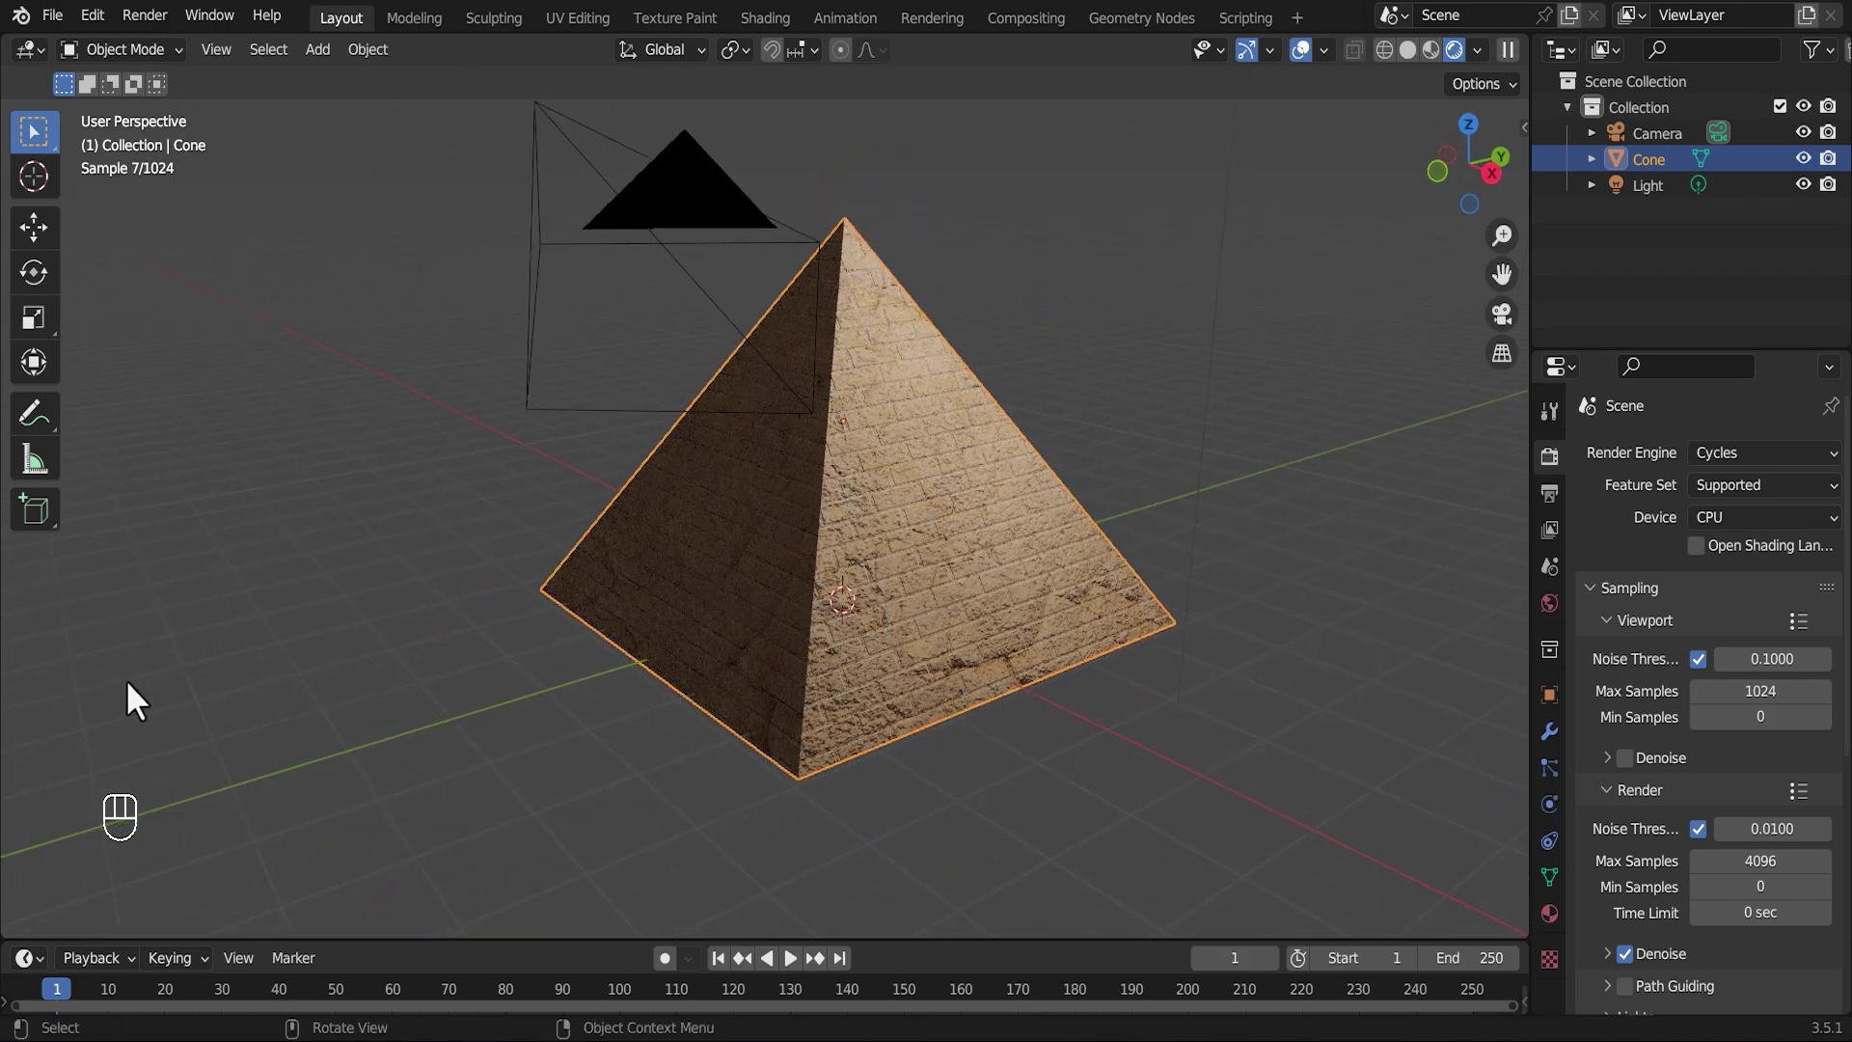
{"action": "middle_click_drag", "start_coordinate": [1166, 668], "coordinate": [909, 598]}
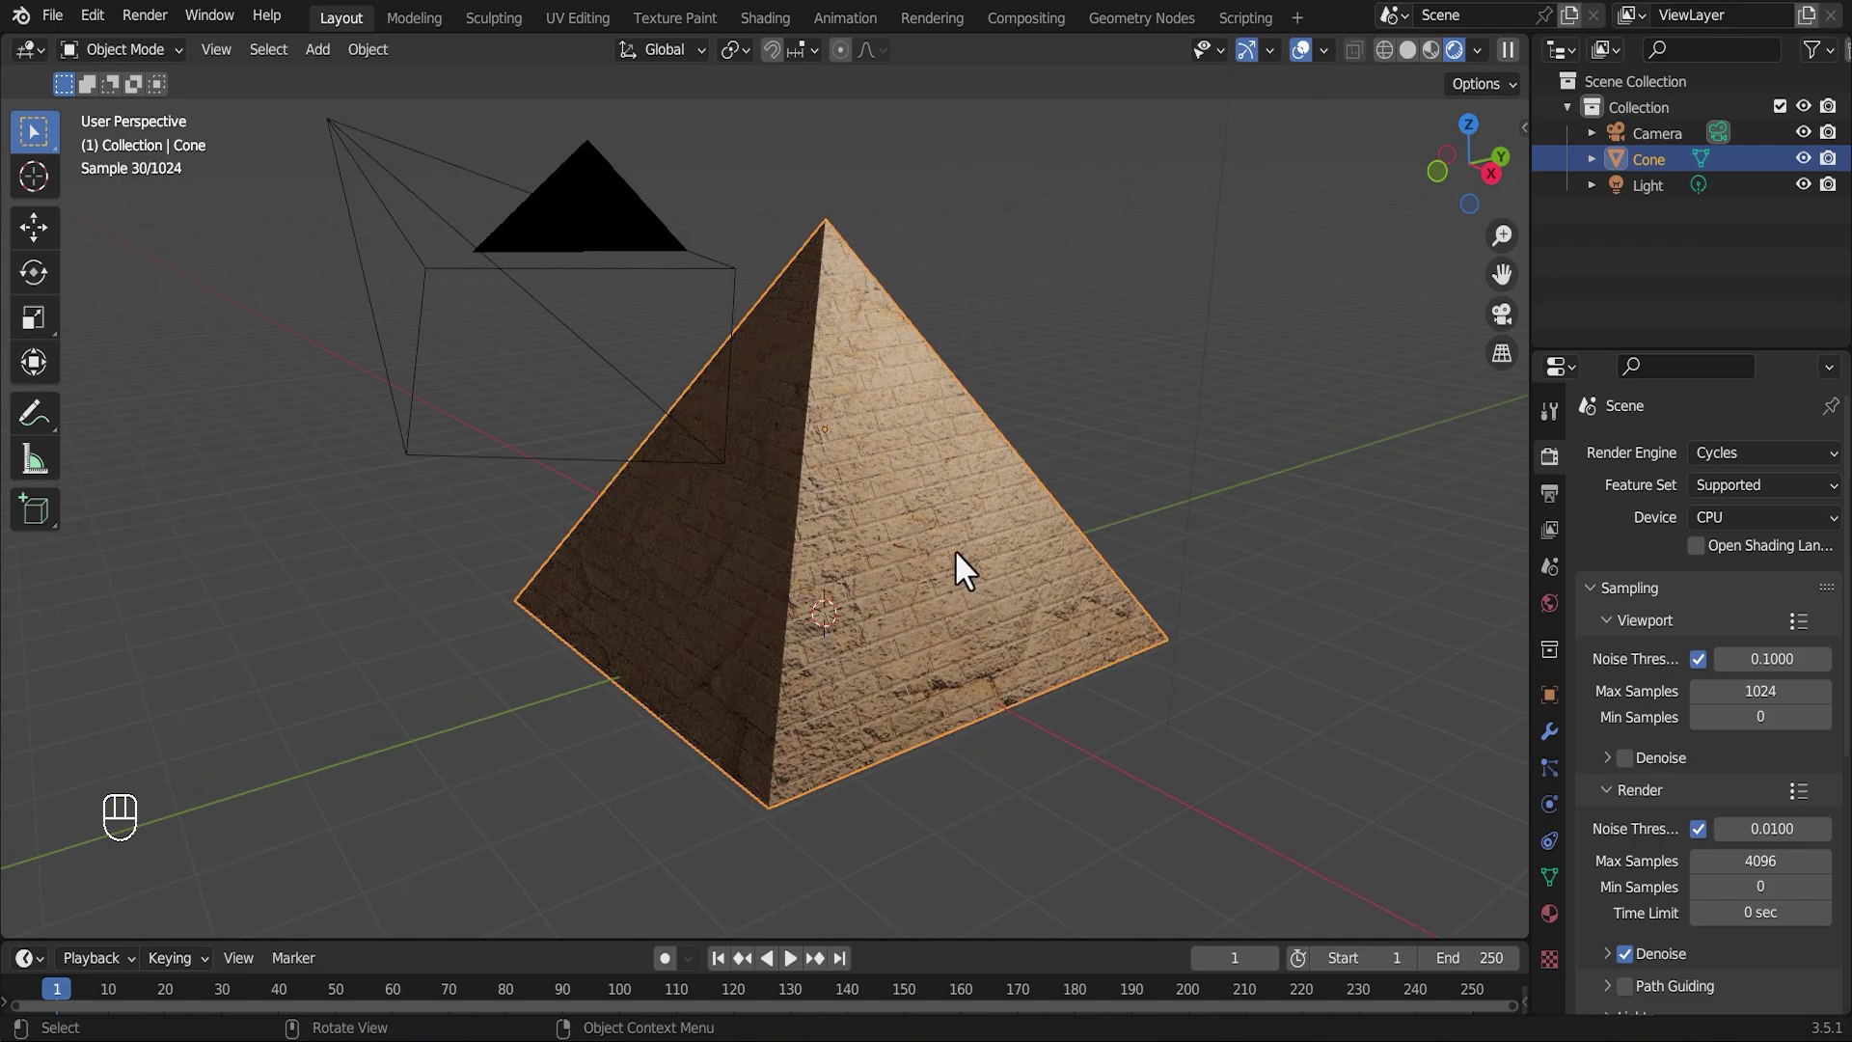
- Switch the viewport to solid shading and hide the pyramid
{"action": "left_click", "coordinate": [1407, 50]}
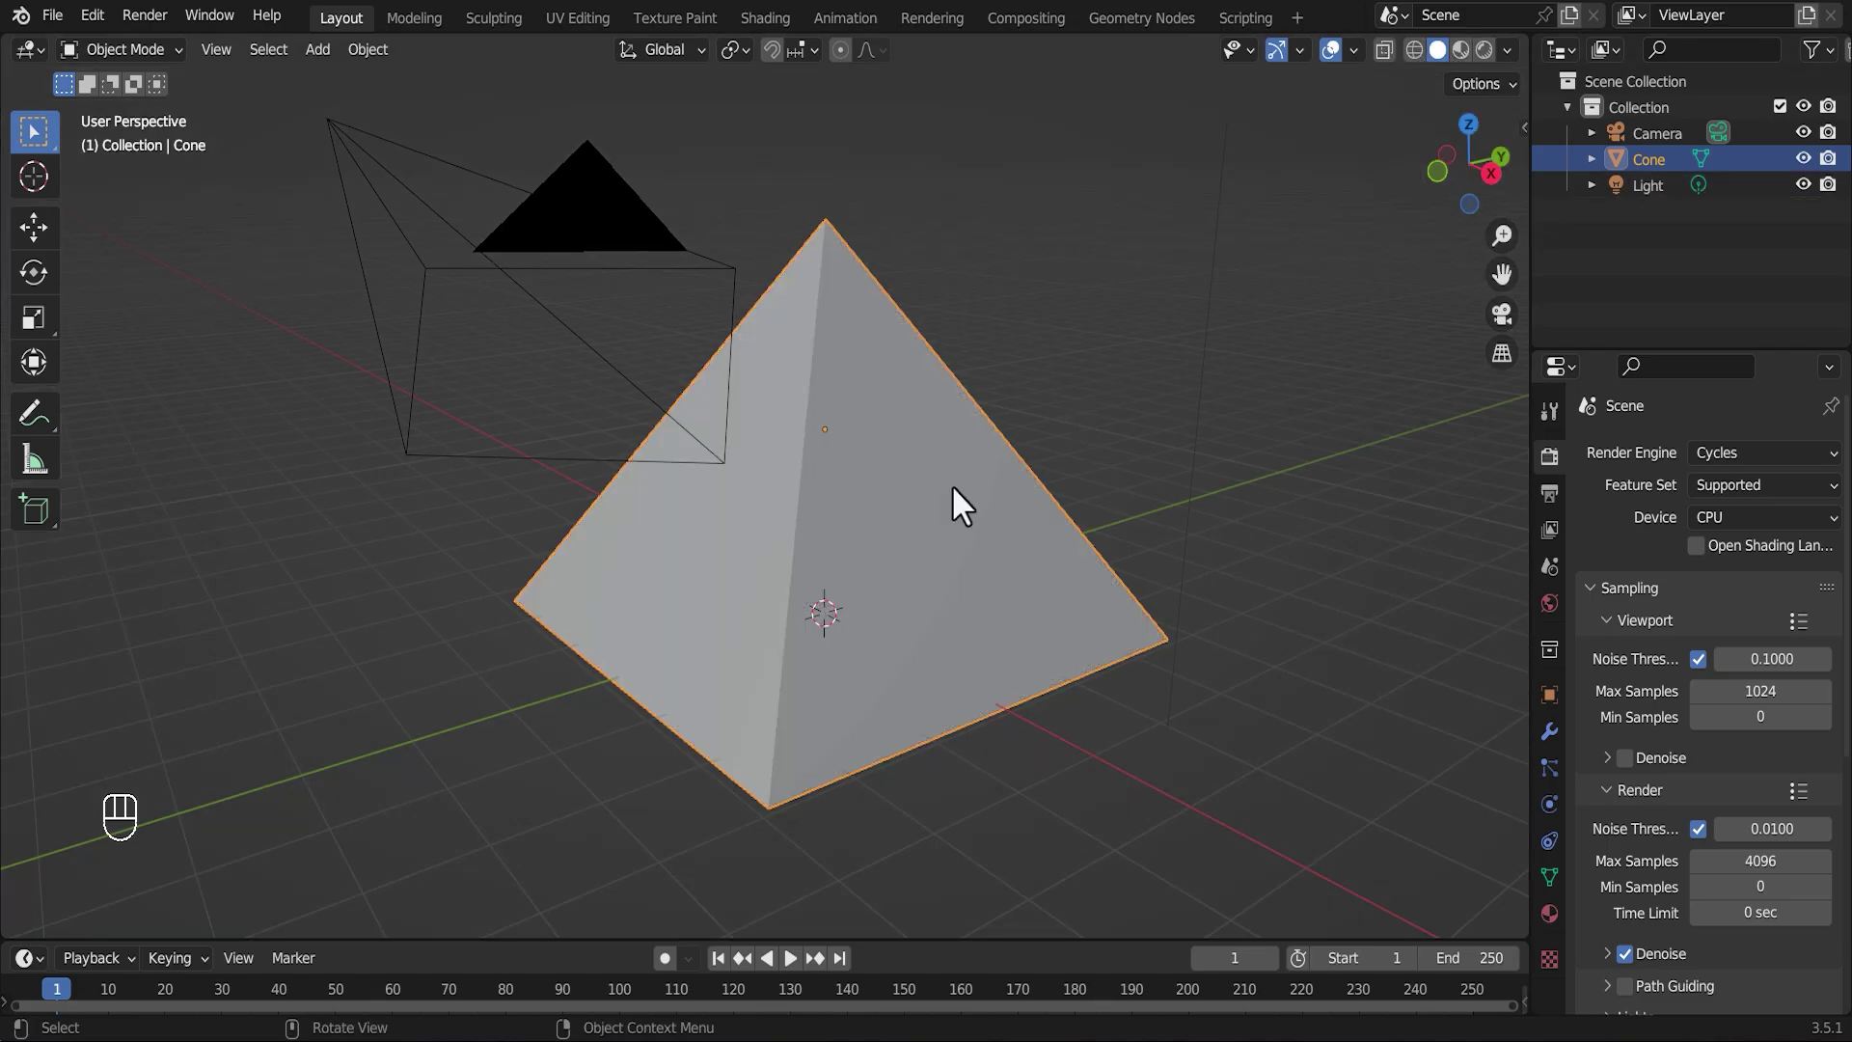
{"action": "key", "text": "h"}
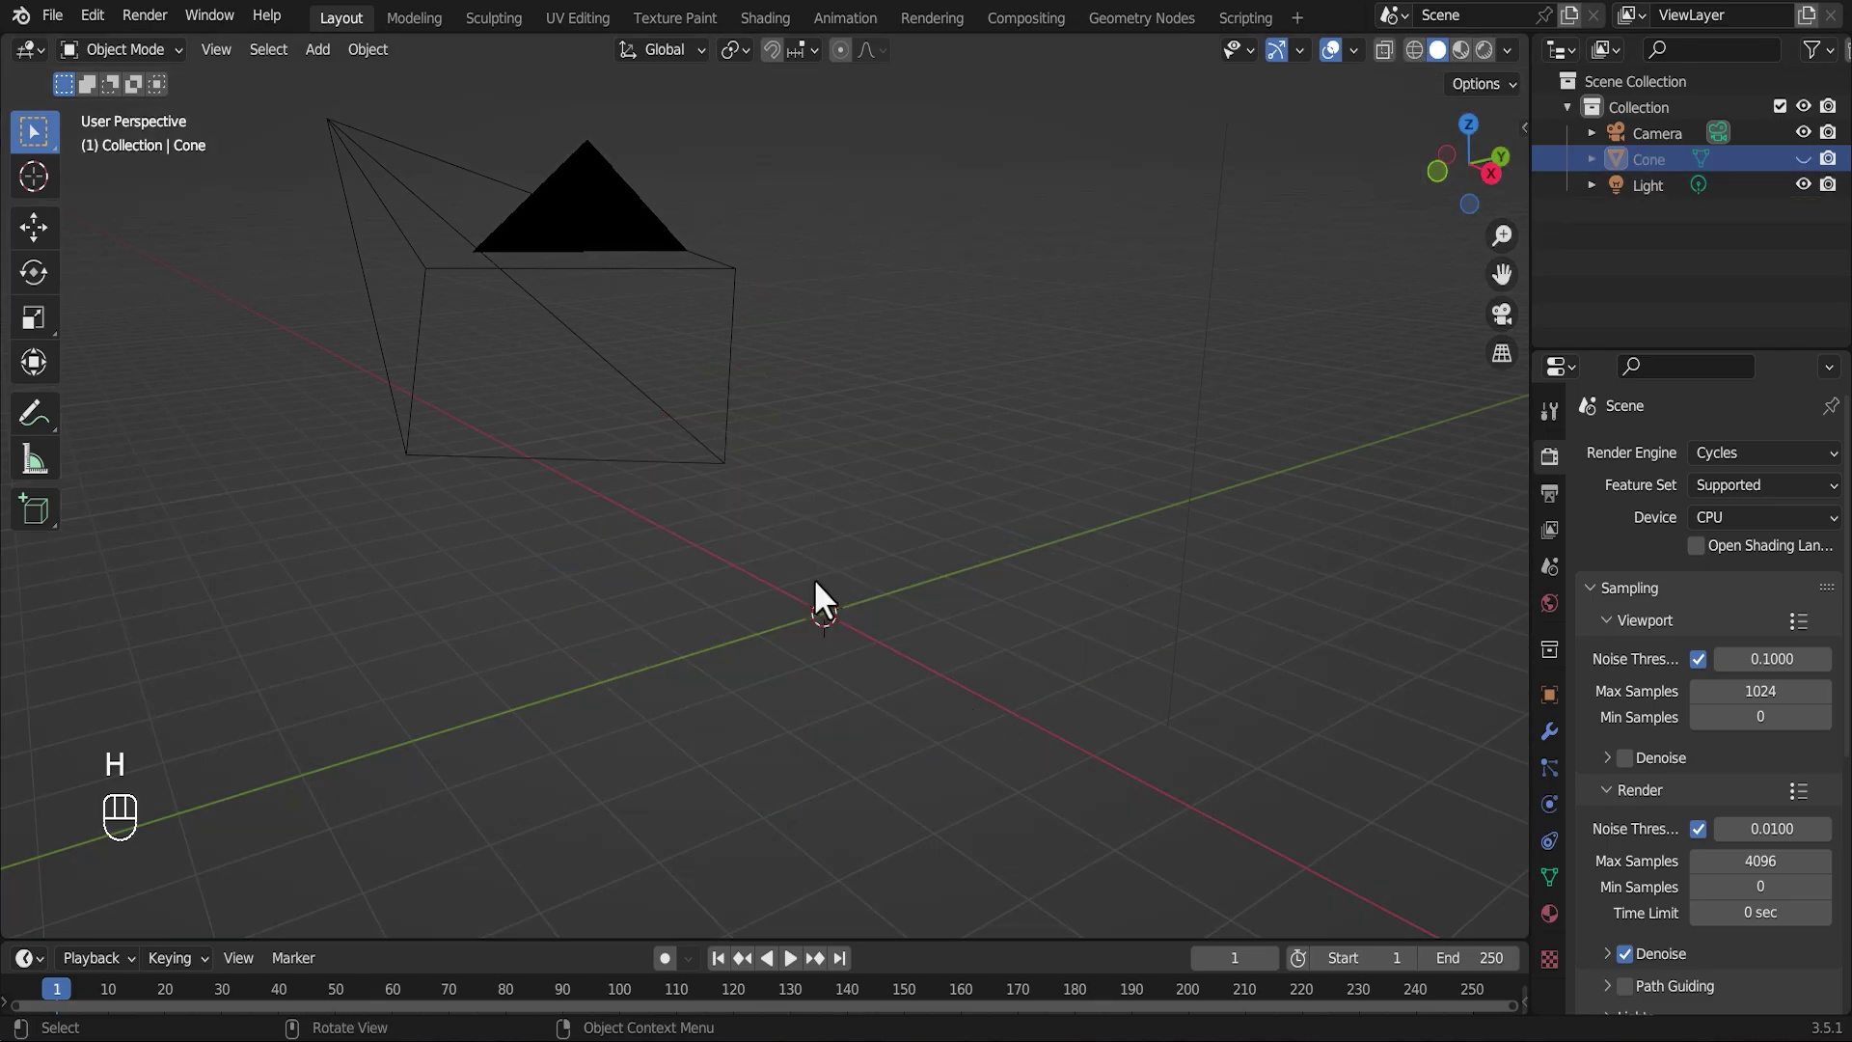
{"action": "scroll", "coordinate": [949, 612], "scroll_direction": "down", "scroll_amount": 3}
{"action": "scroll", "coordinate": [870, 588], "scroll_direction": "up", "scroll_amount": 3}
{"action": "middle_click_drag", "start_coordinate": [870, 589], "coordinate": [889, 637], "text": "shift"}
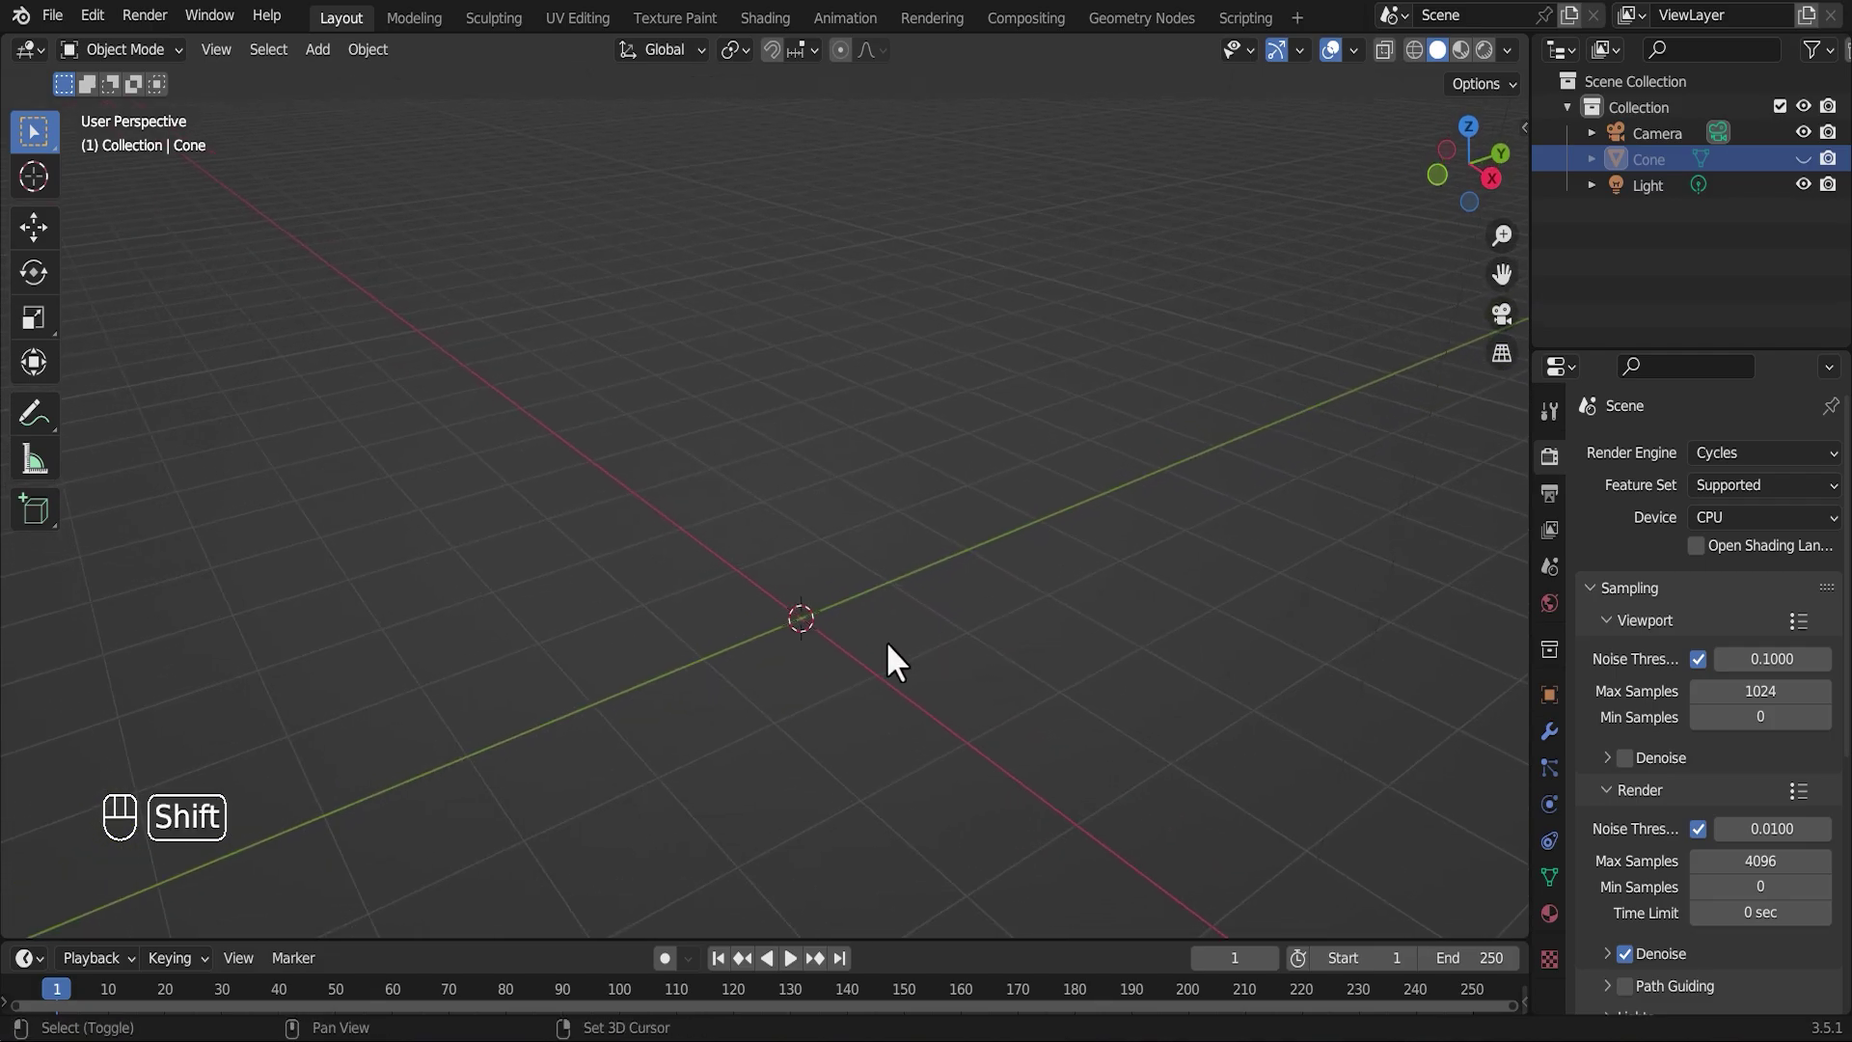
- Add a plane mesh at the origin and scale it up uniformly by about 2.84
{"action": "key", "text": "shift+a"}
{"action": "mouse_move", "coordinate": [820, 513]}
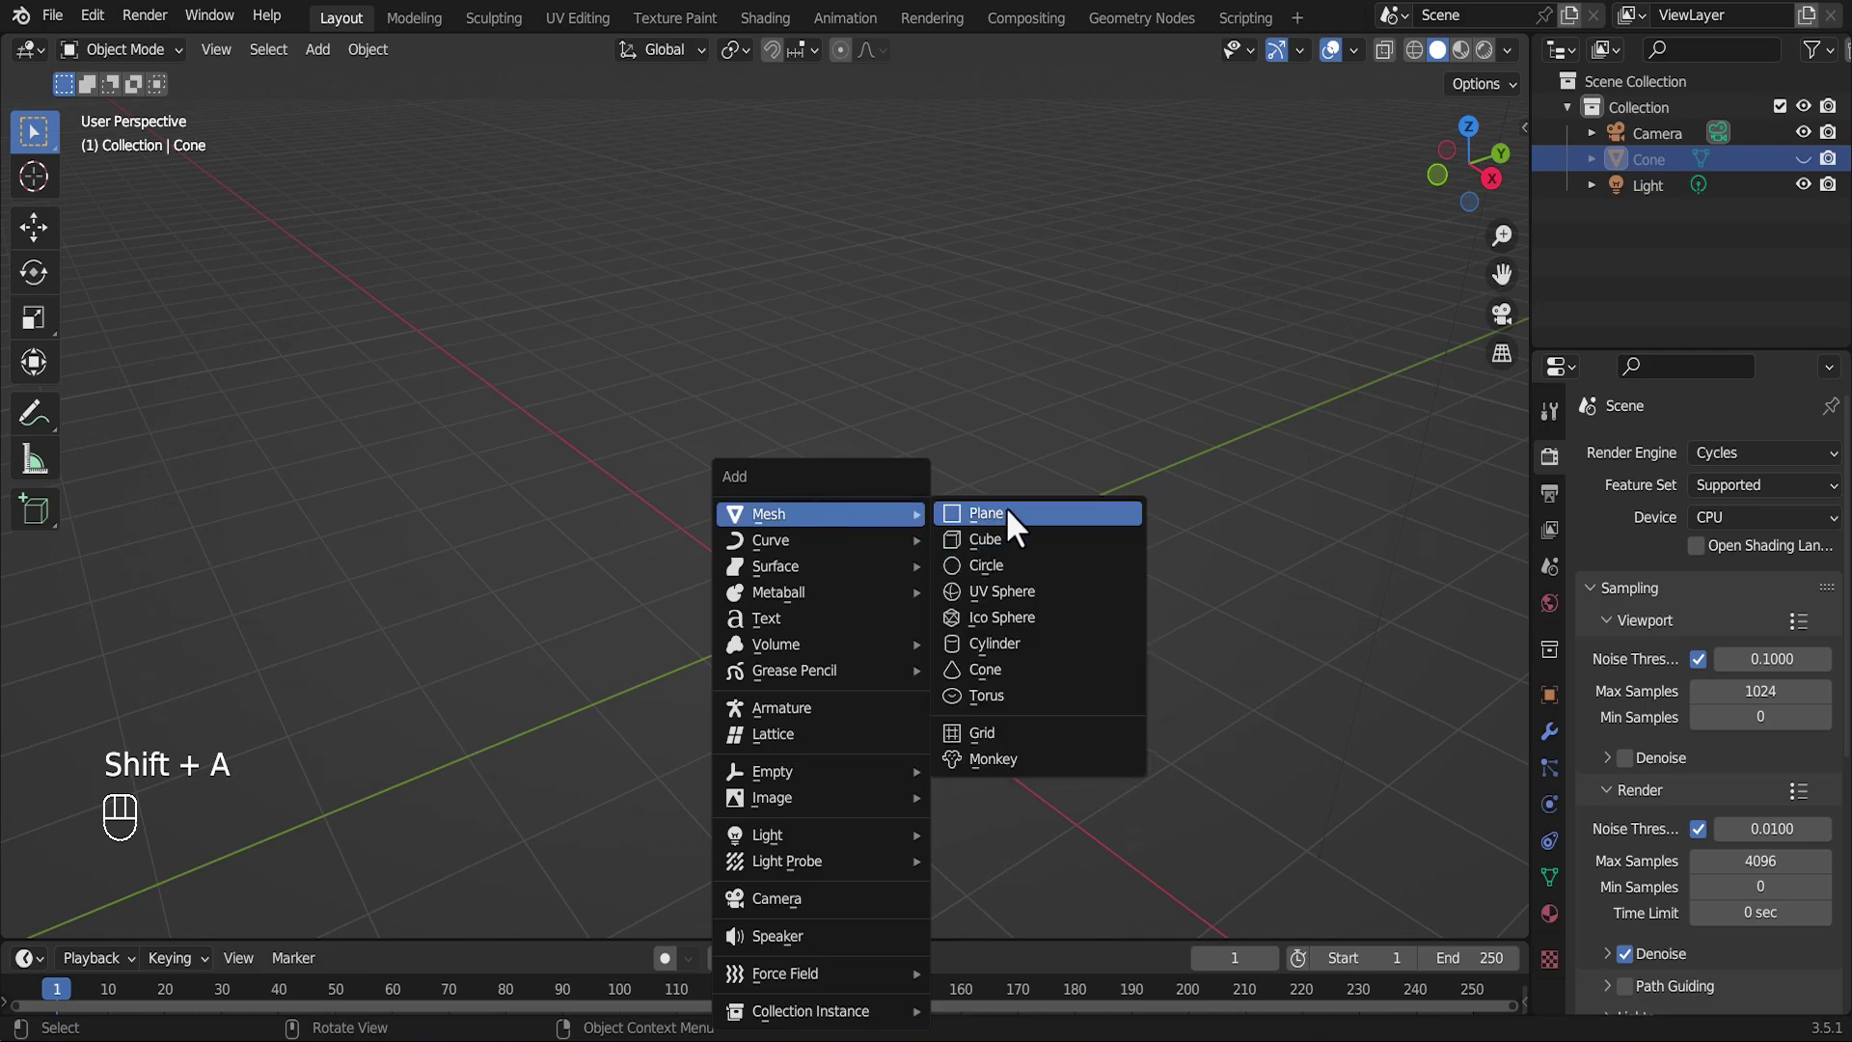
{"action": "left_click", "coordinate": [977, 521]}
{"action": "key", "text": "s"}
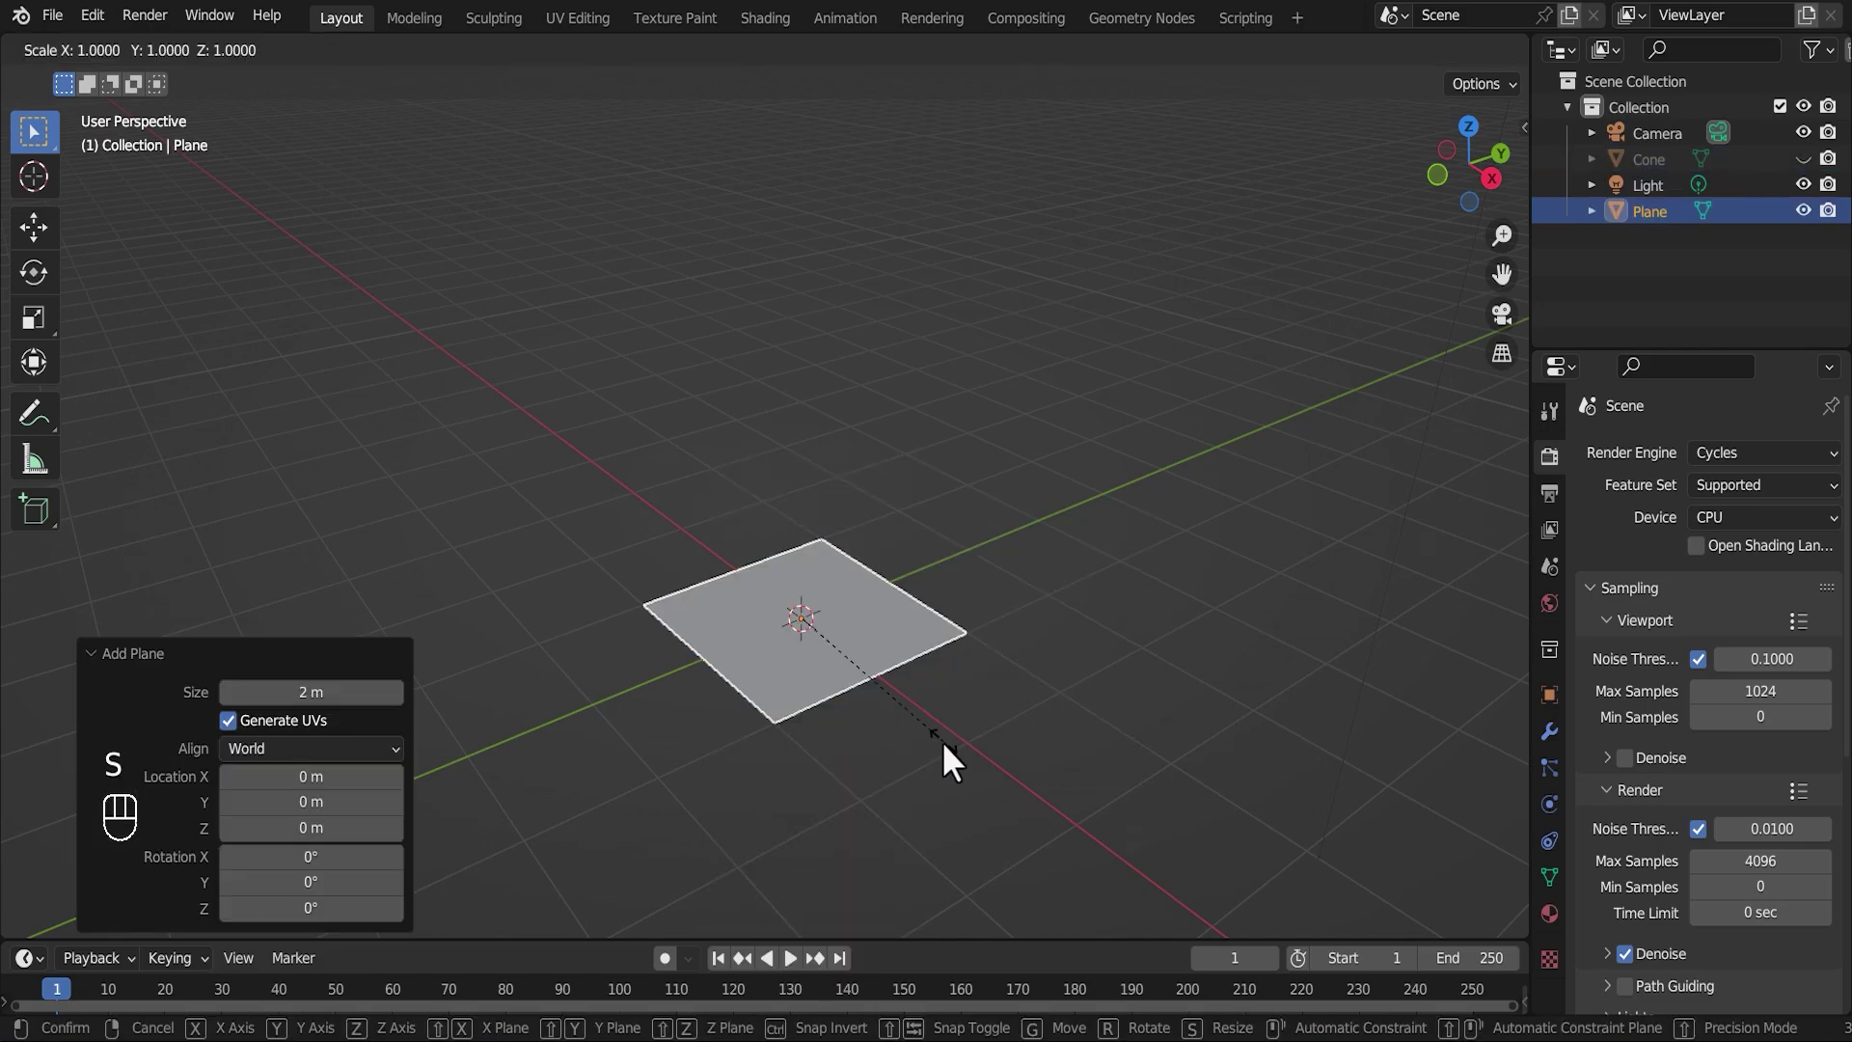
{"action": "left_click", "coordinate": [1306, 739]}
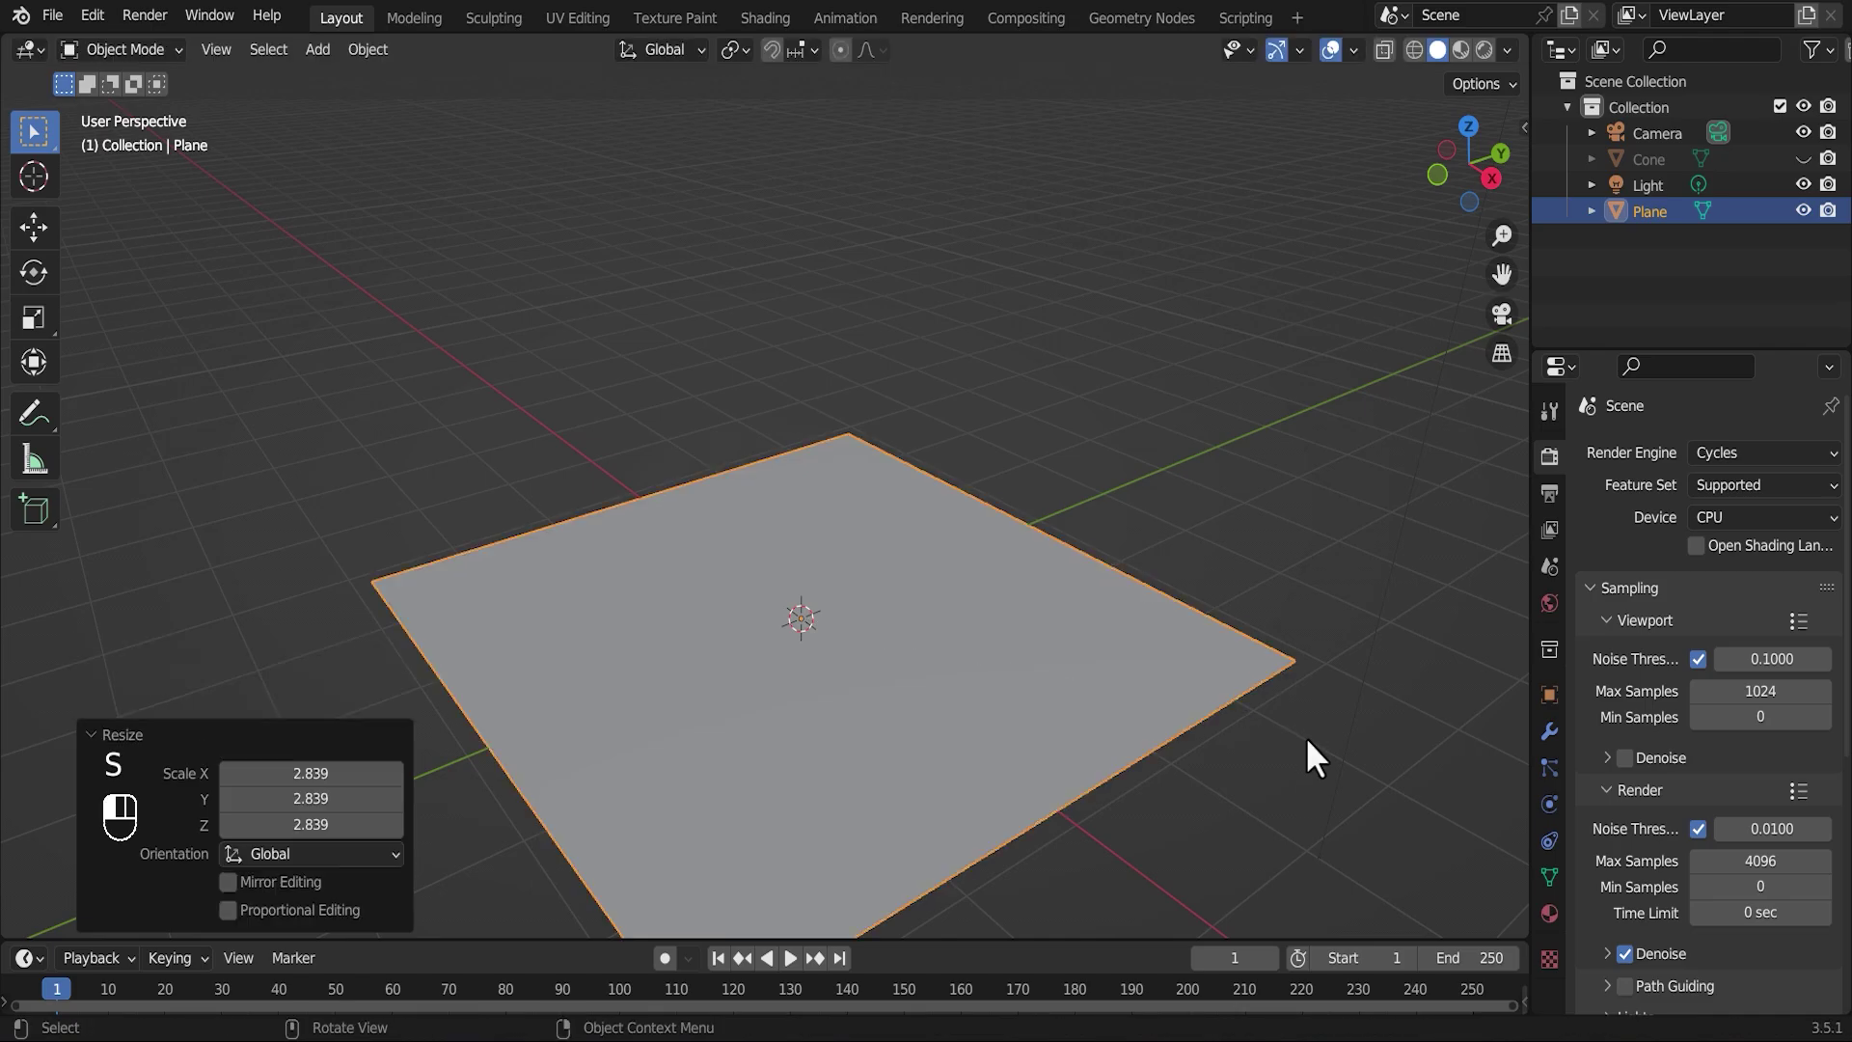
{"action": "left_click", "coordinate": [158, 733]}
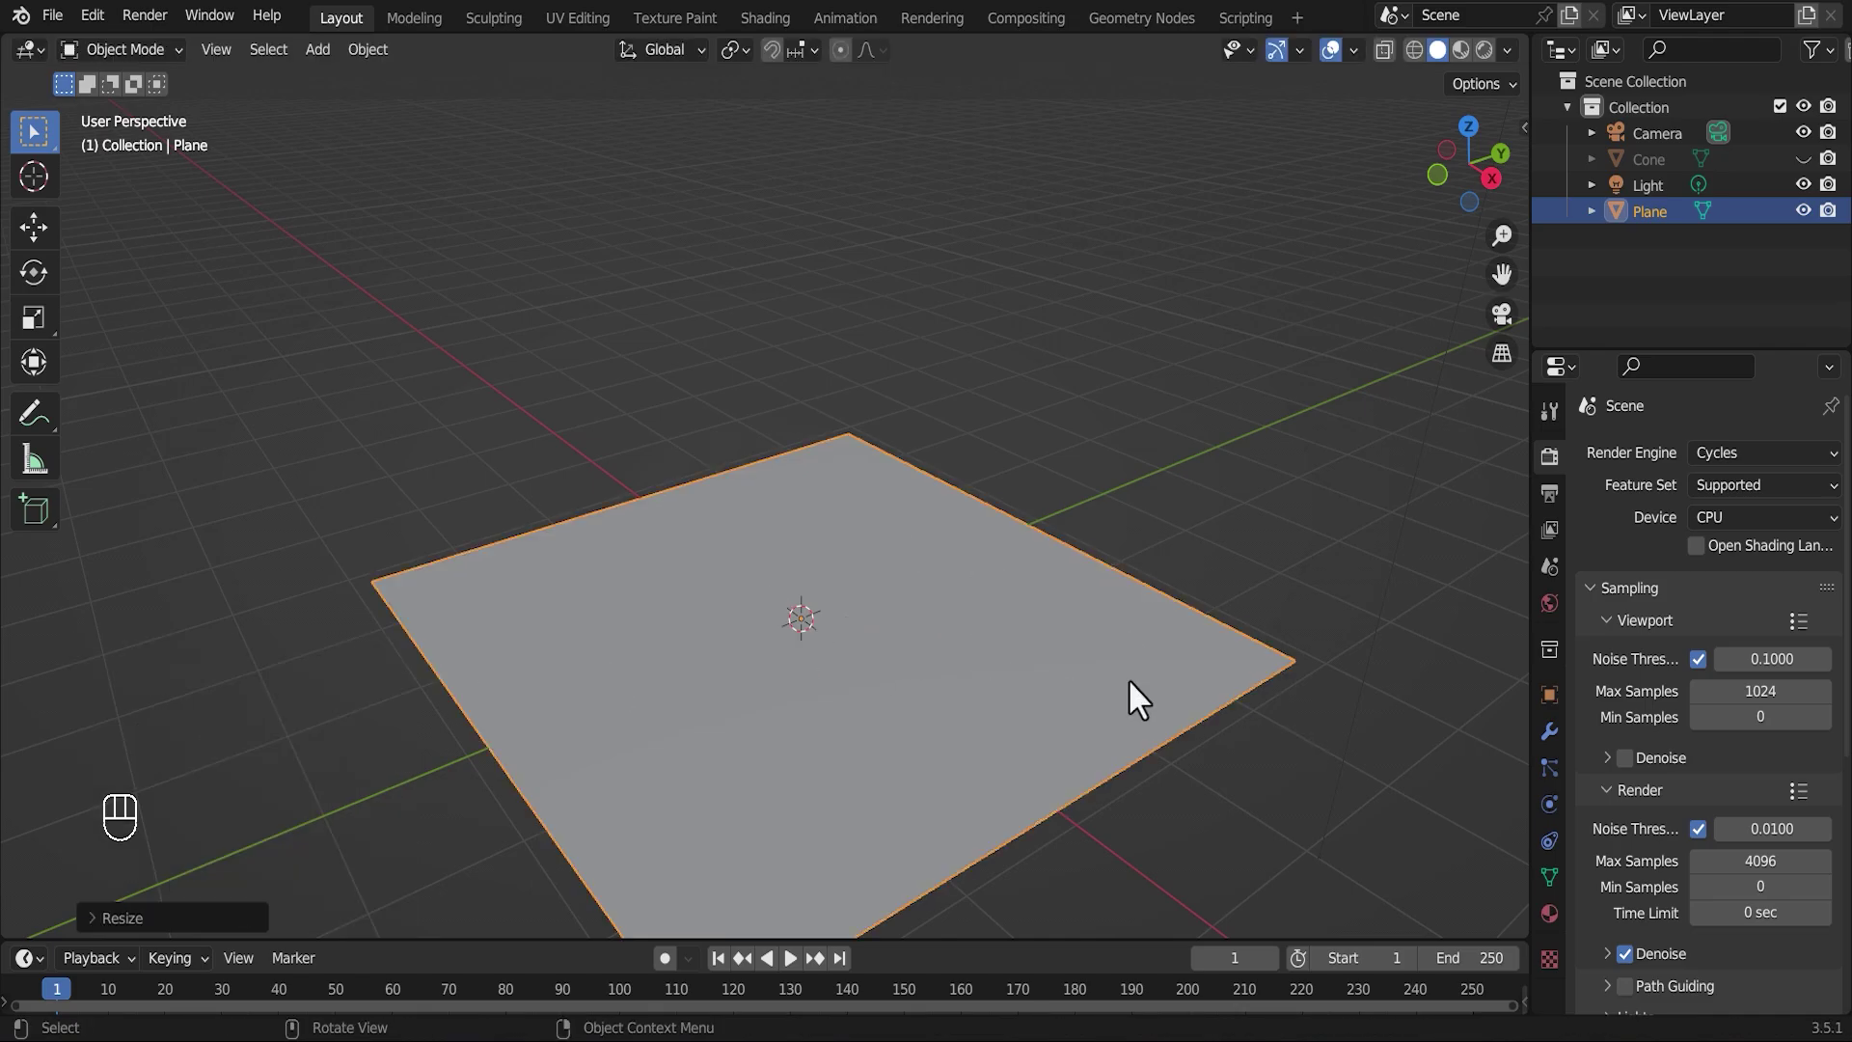
- Move the plane down about 1.04 m along the Z axis and apply its location
{"action": "scroll", "coordinate": [1127, 679], "scroll_direction": "up", "scroll_amount": 2}
{"action": "middle_click_drag", "start_coordinate": [1096, 625], "coordinate": [1082, 496], "text": "shift"}
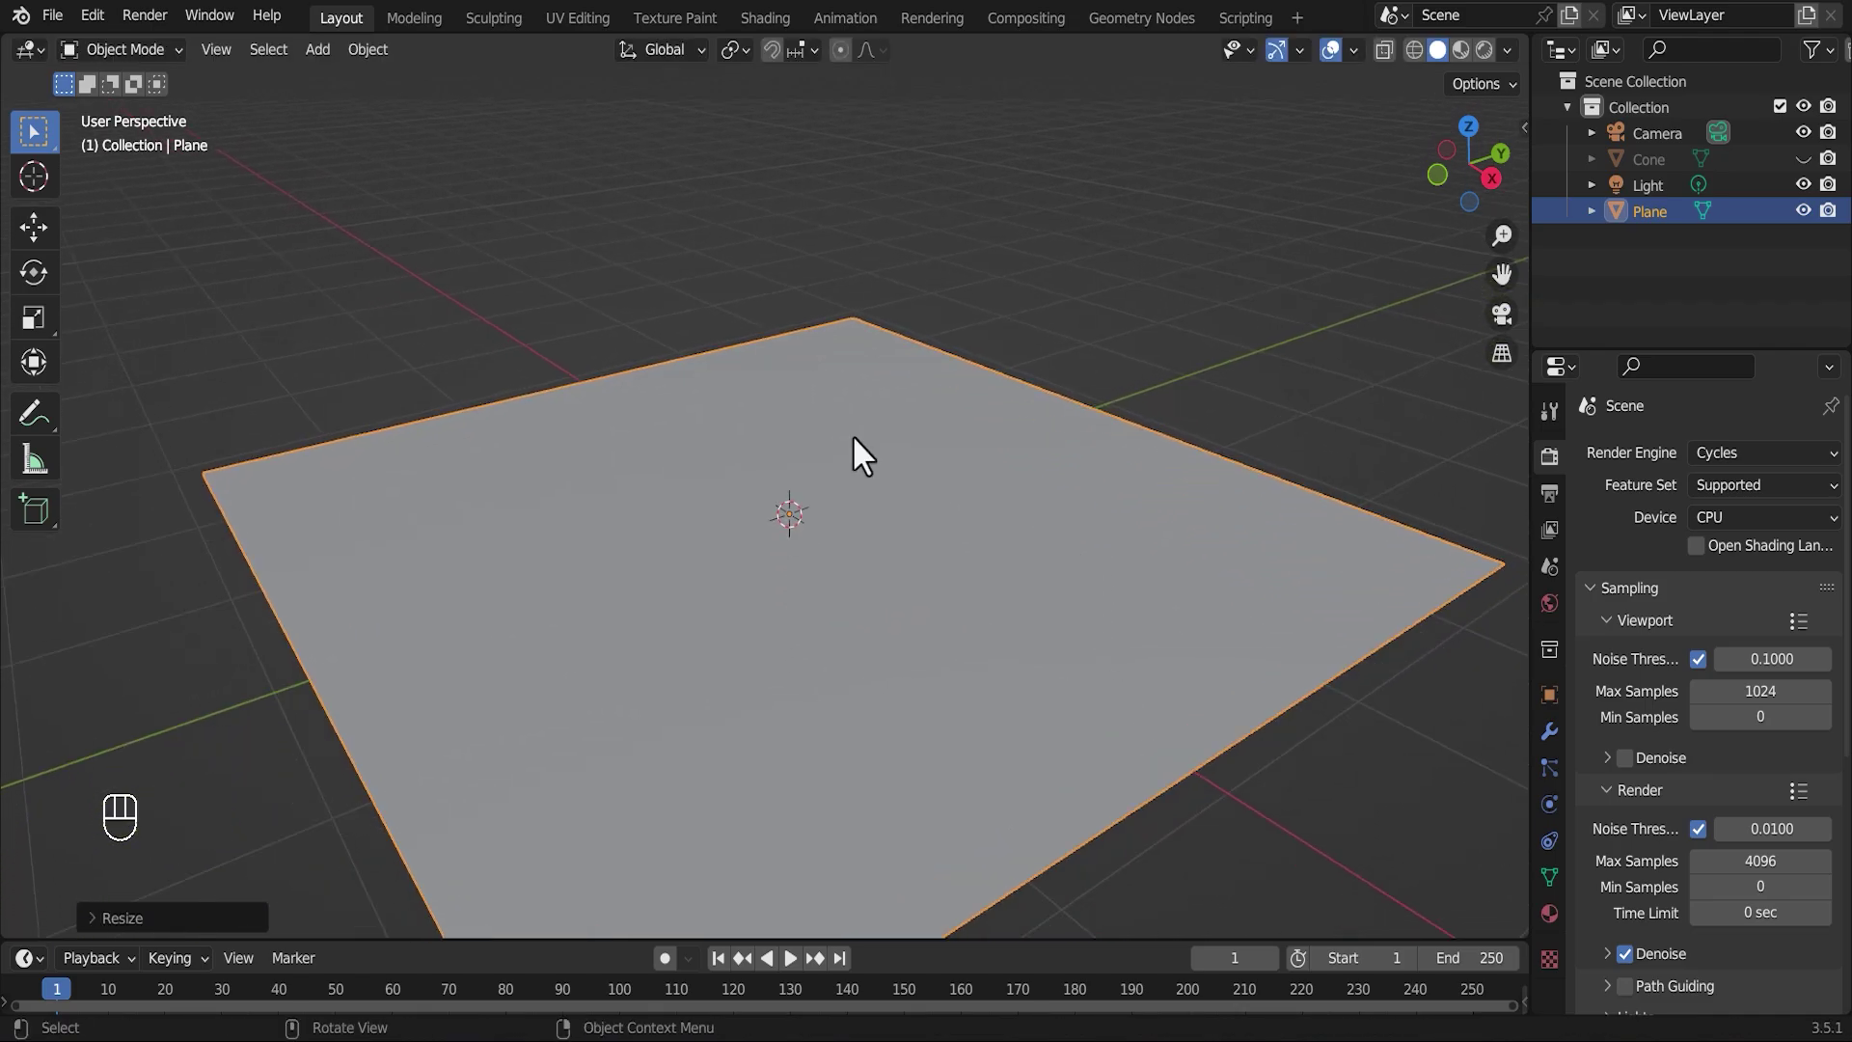
{"action": "key", "text": "g"}
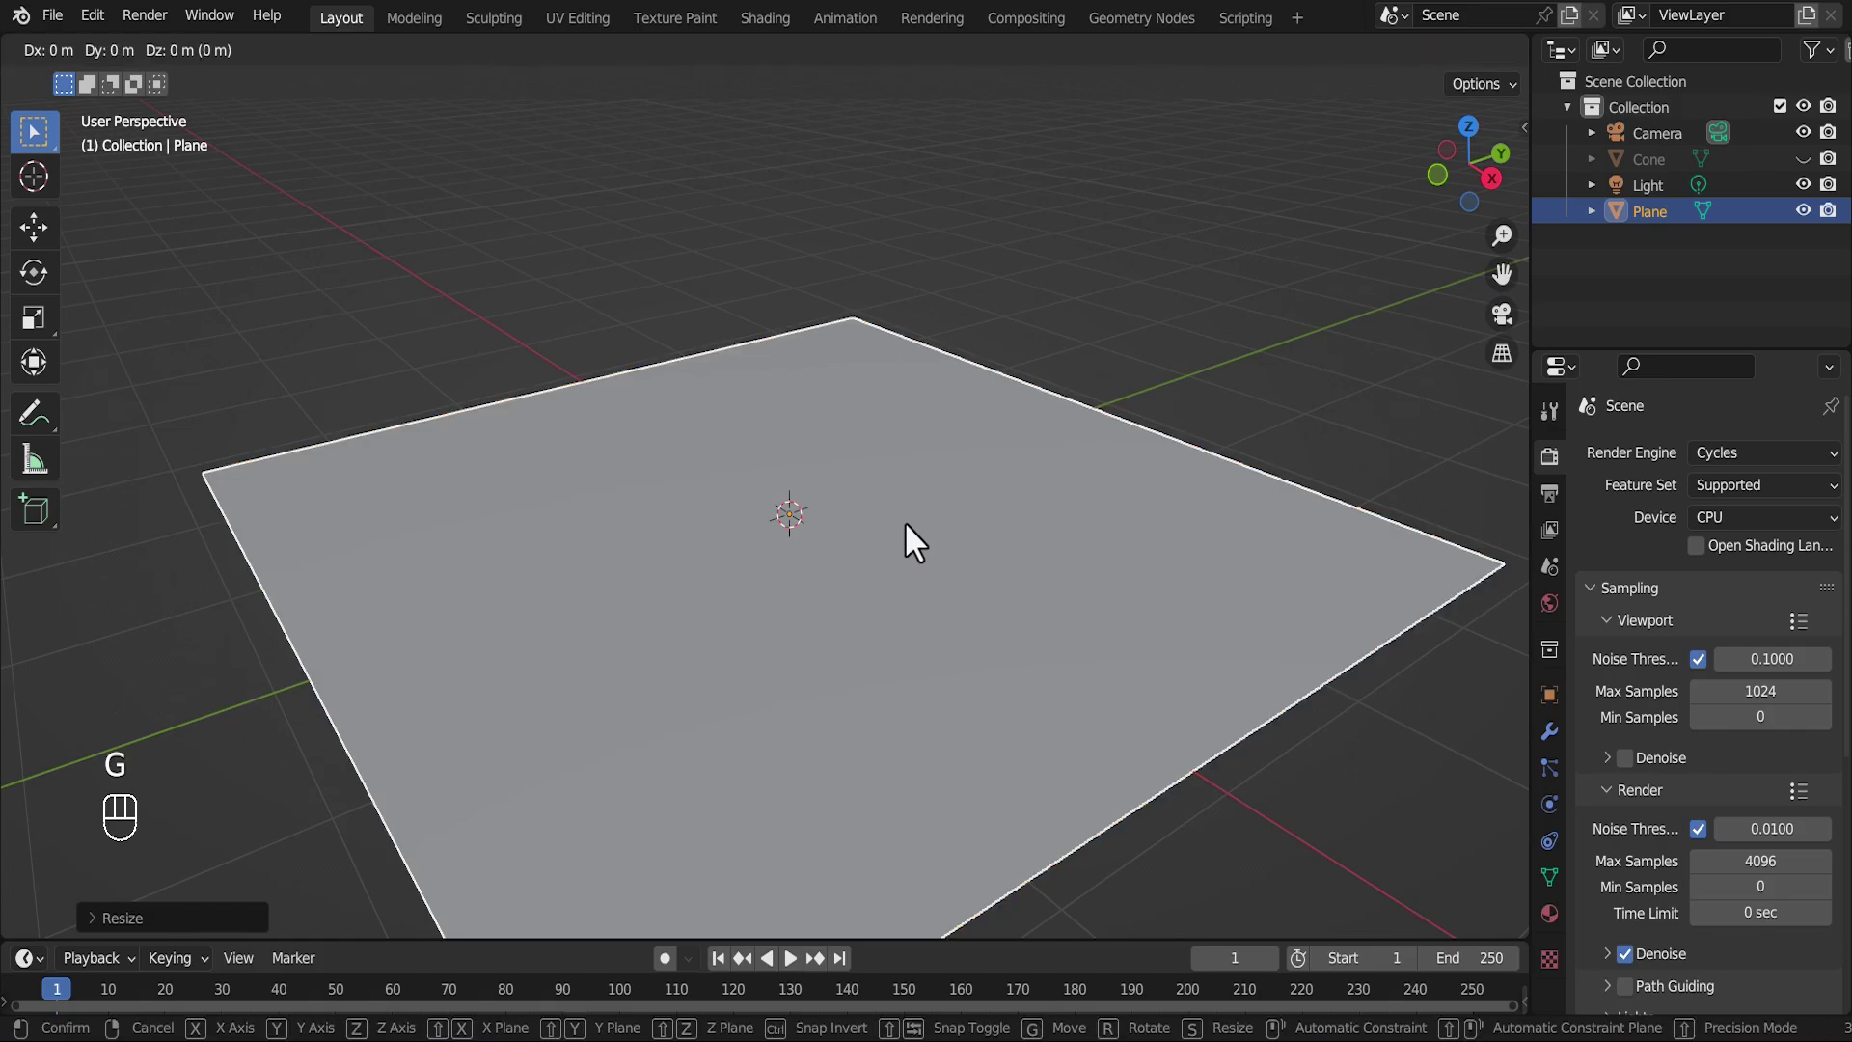
{"action": "key", "text": "z"}
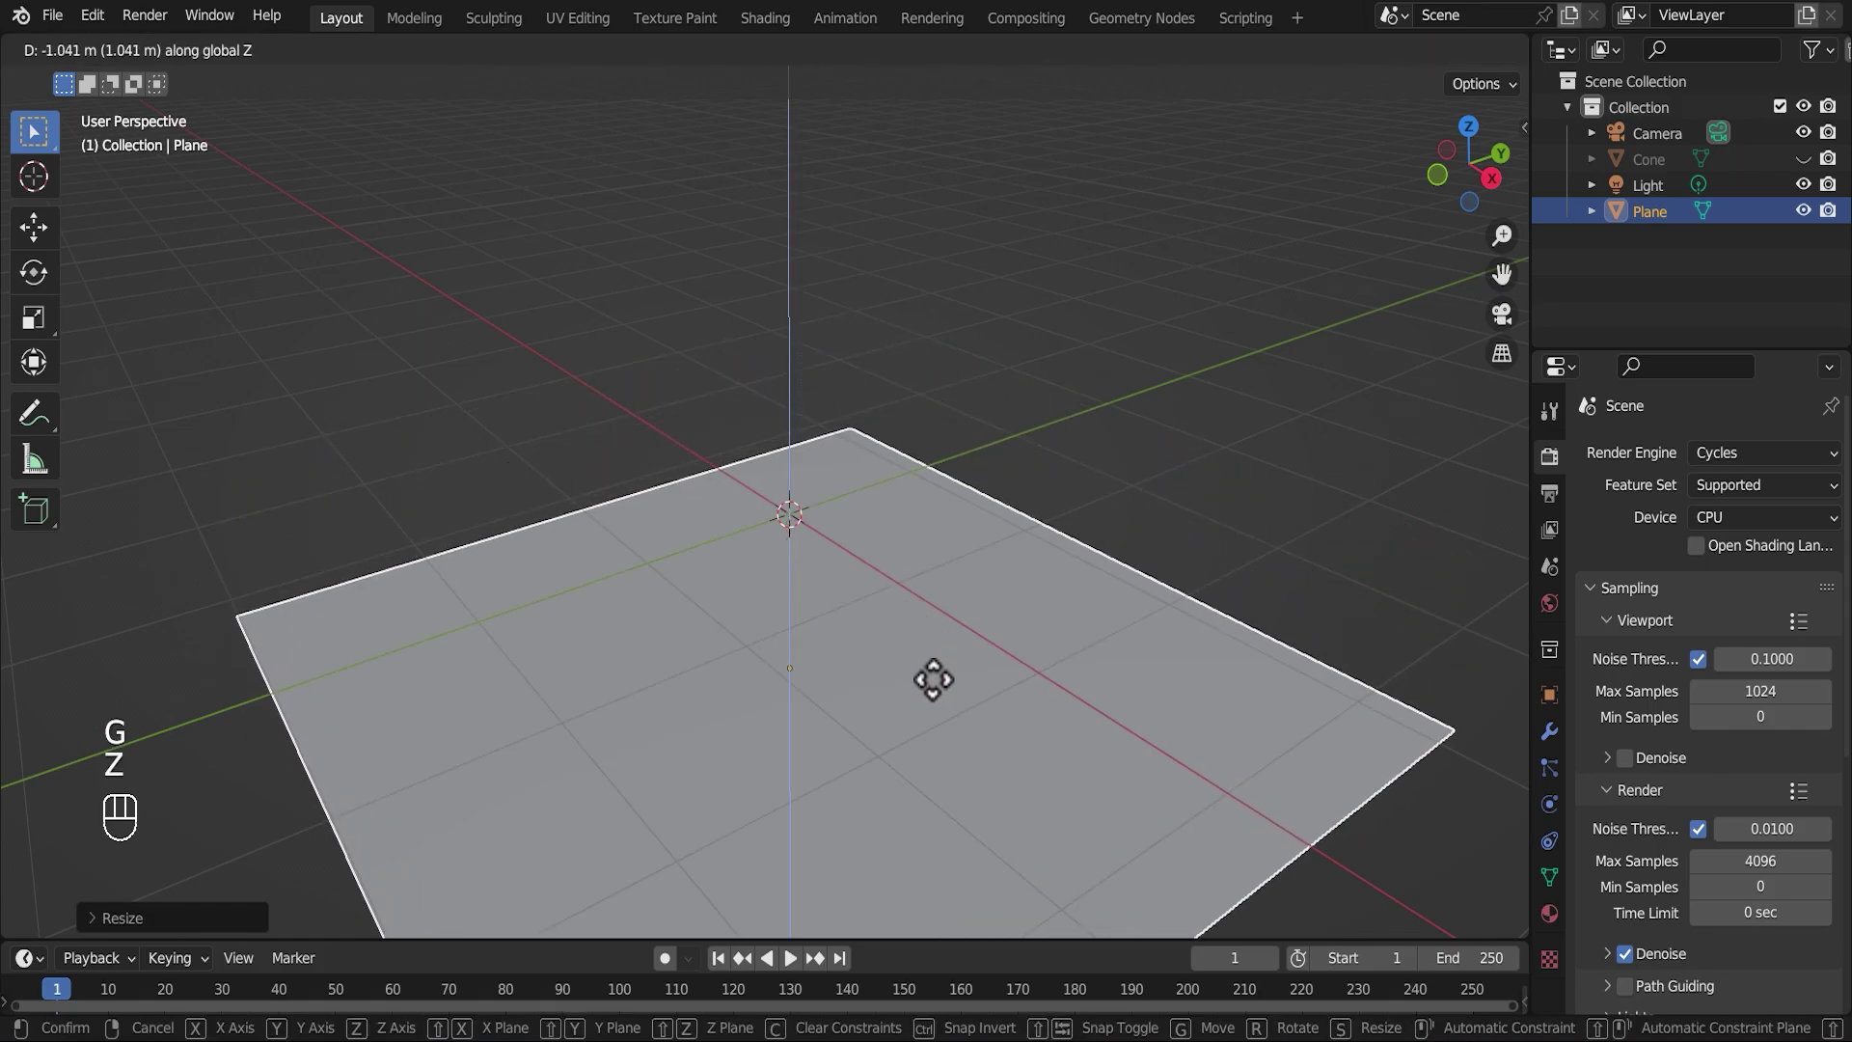
{"action": "left_click", "coordinate": [933, 676]}
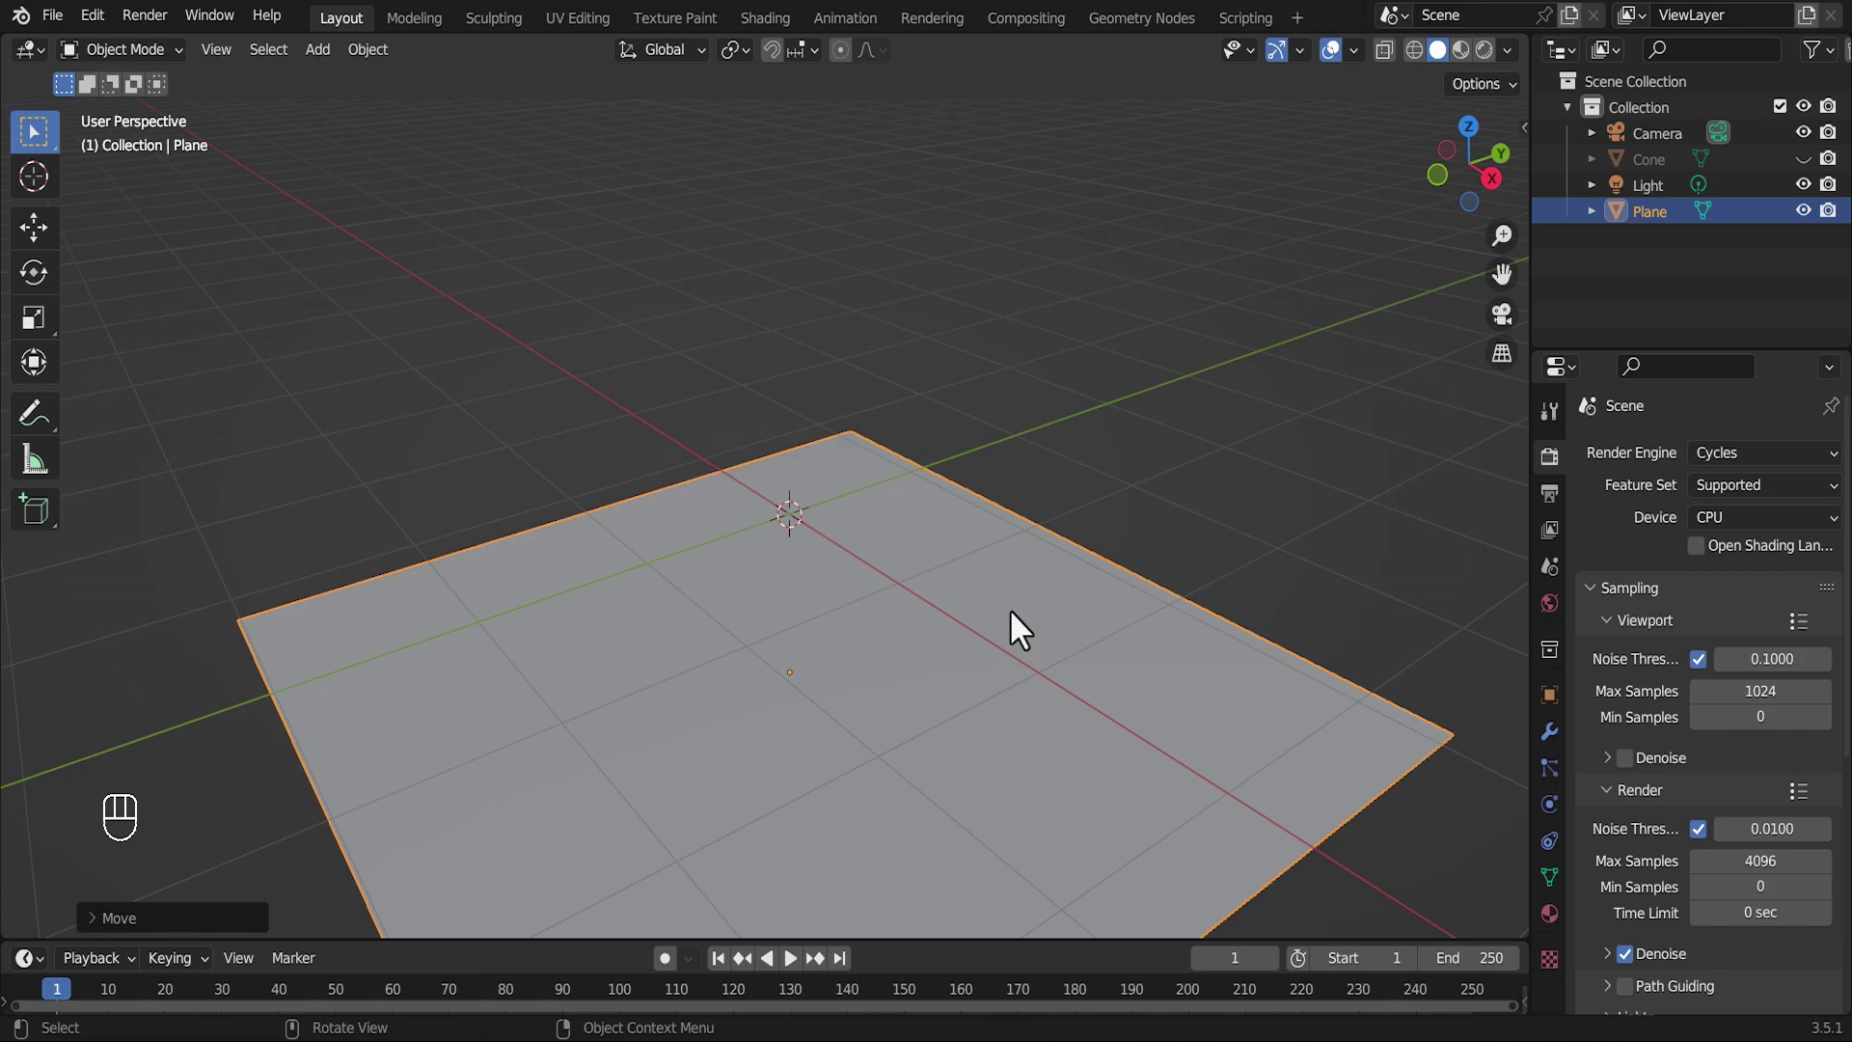
{"action": "key", "text": "ctrl+a"}
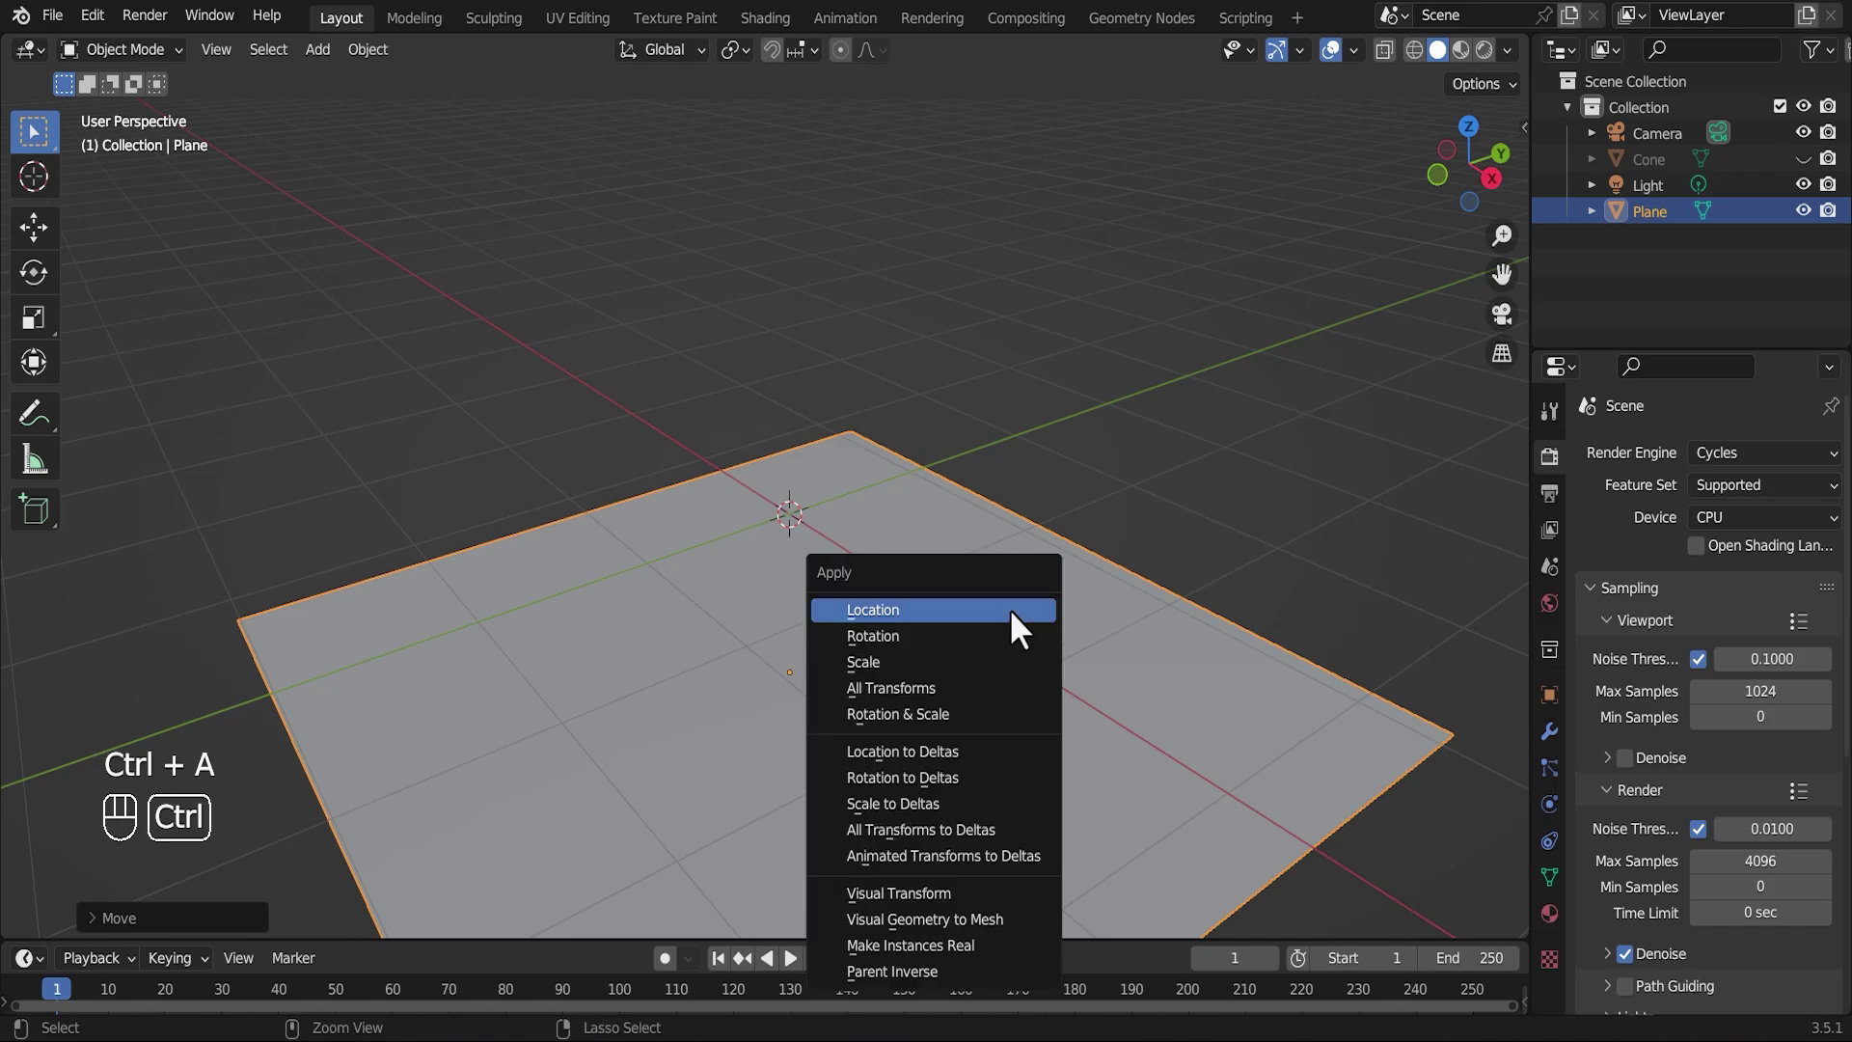
{"action": "left_click", "coordinate": [911, 613]}
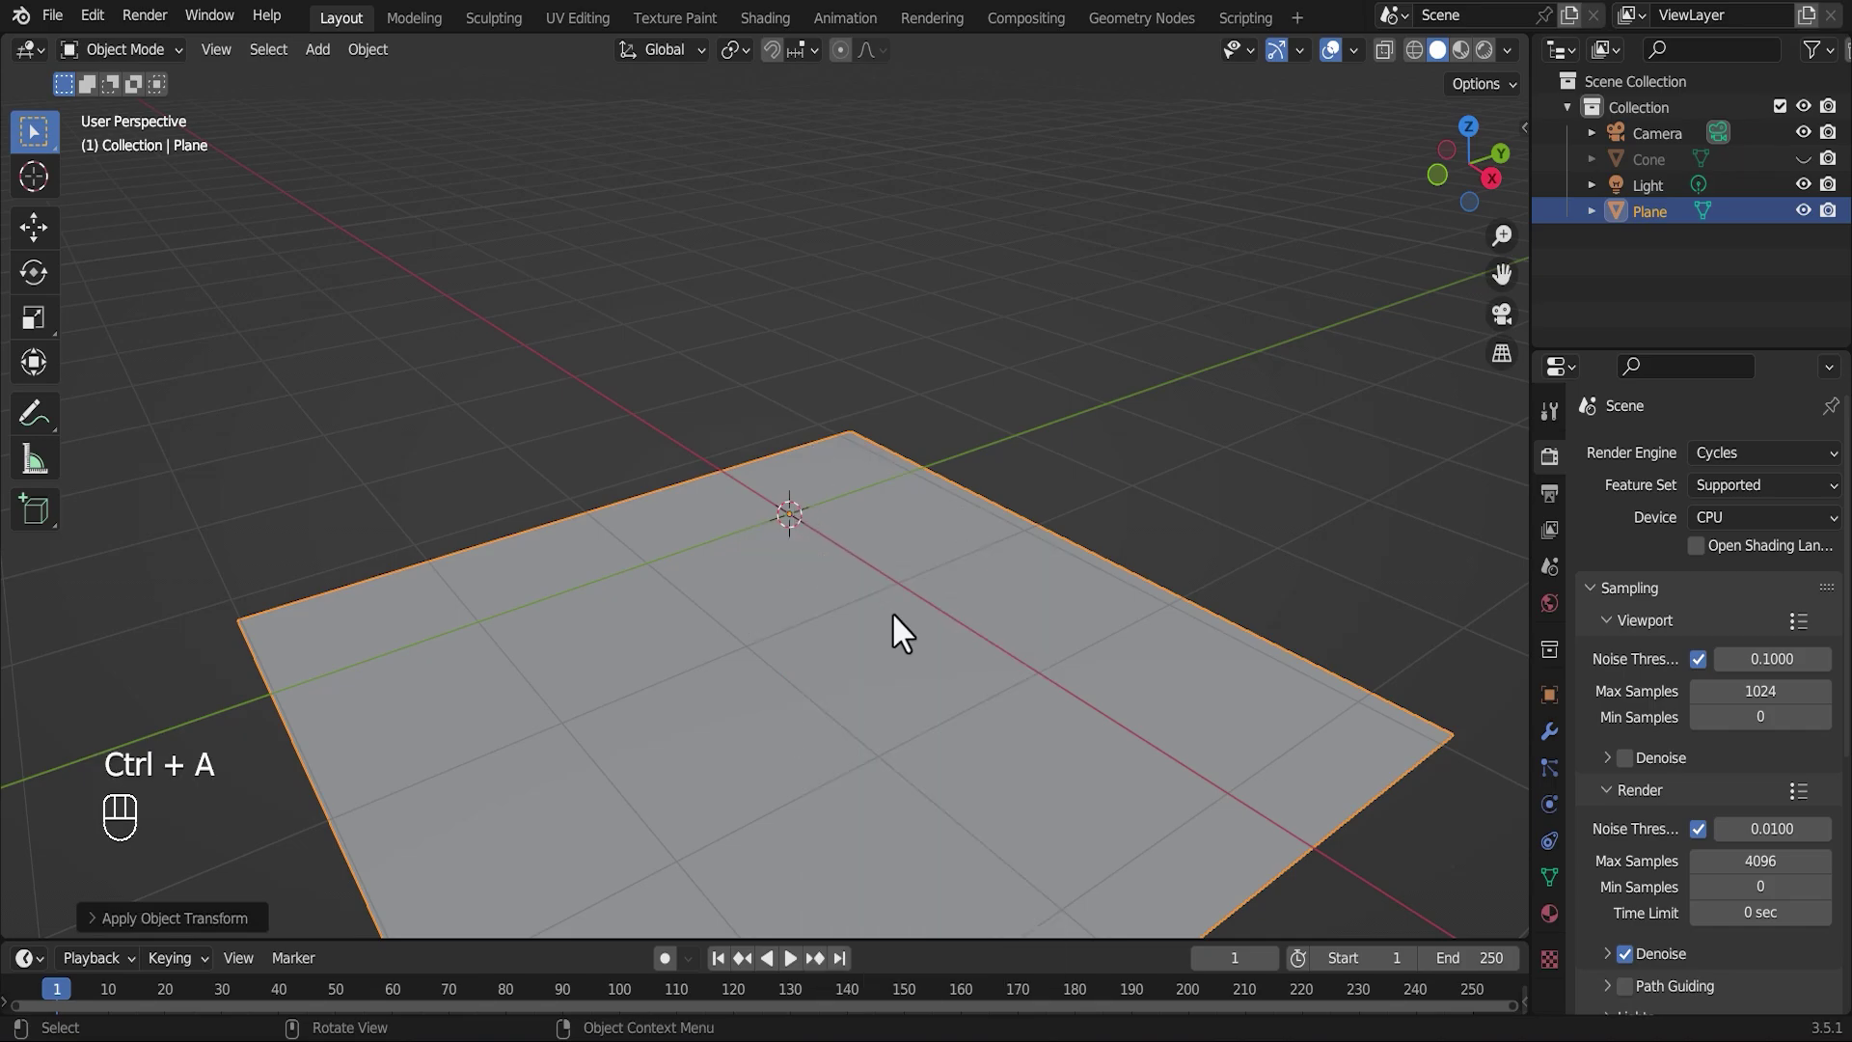
- Enter Edit Mode on the plane and subdivide its face
{"action": "scroll", "coordinate": [892, 611], "scroll_direction": "down", "scroll_amount": 3}
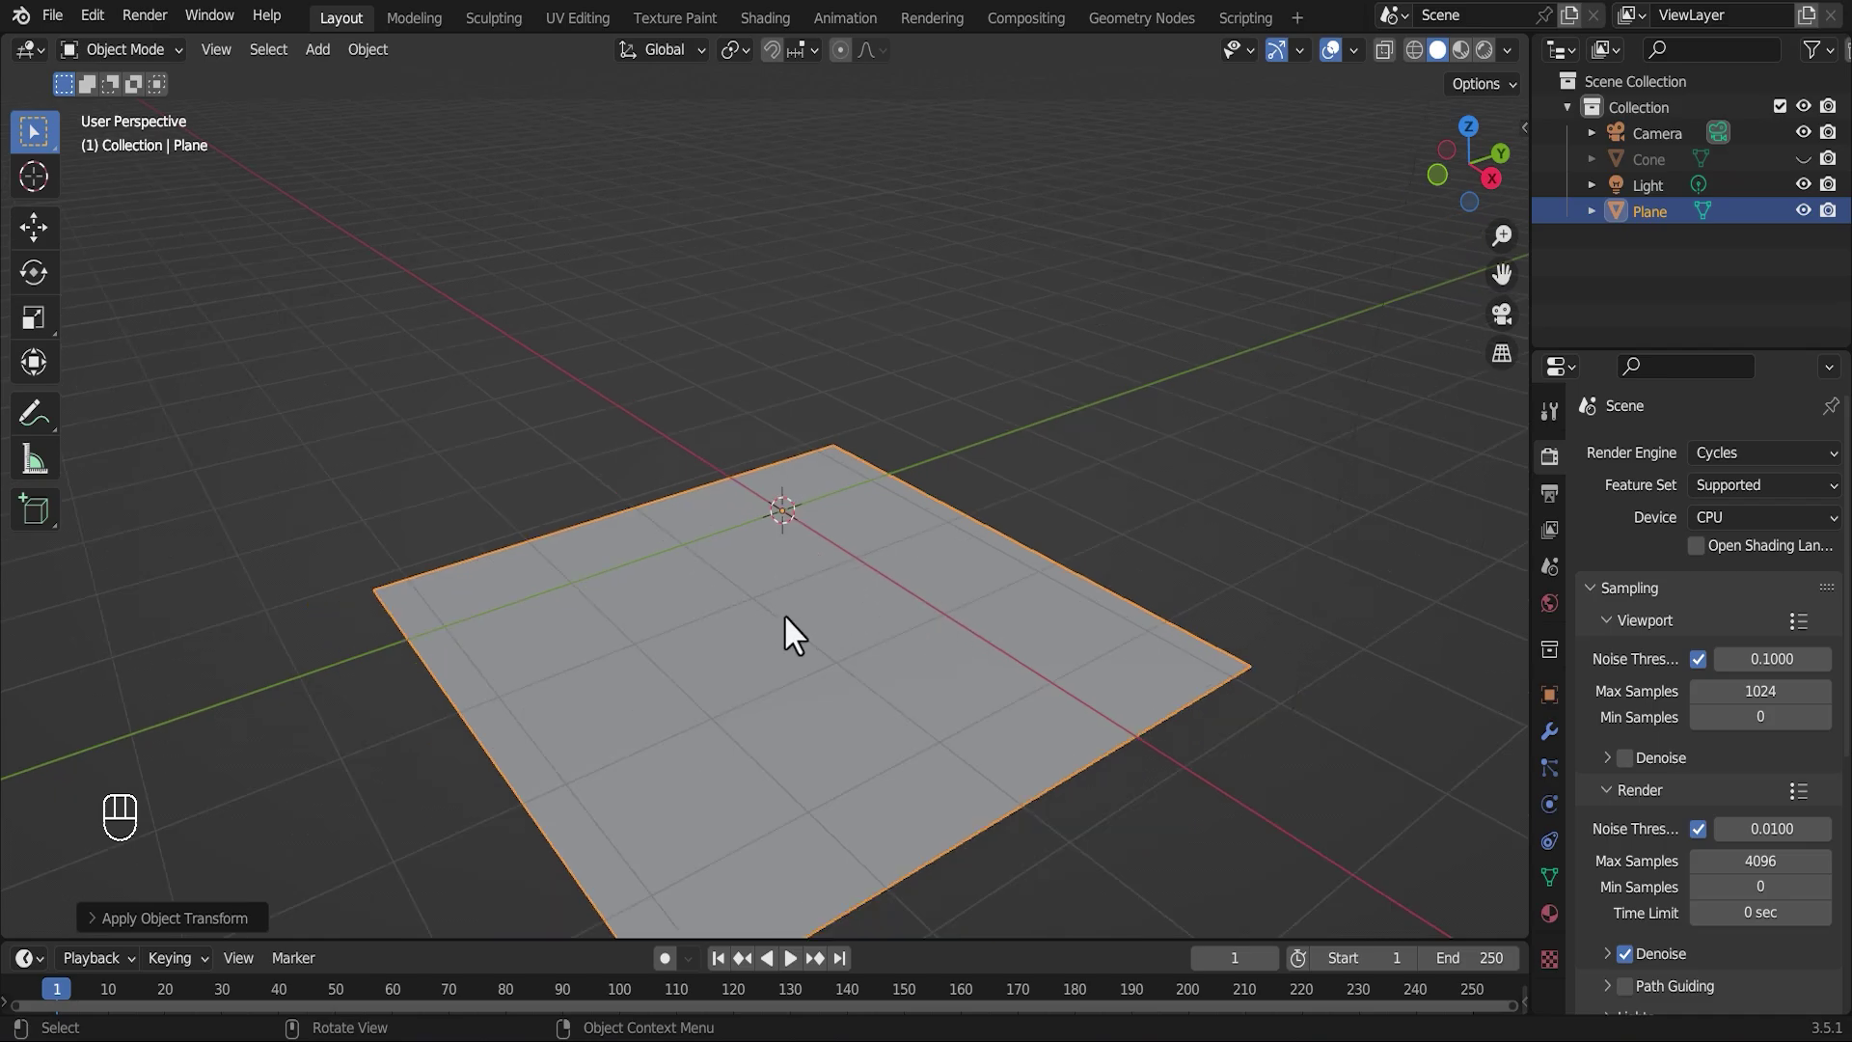
{"action": "key", "text": "Tab"}
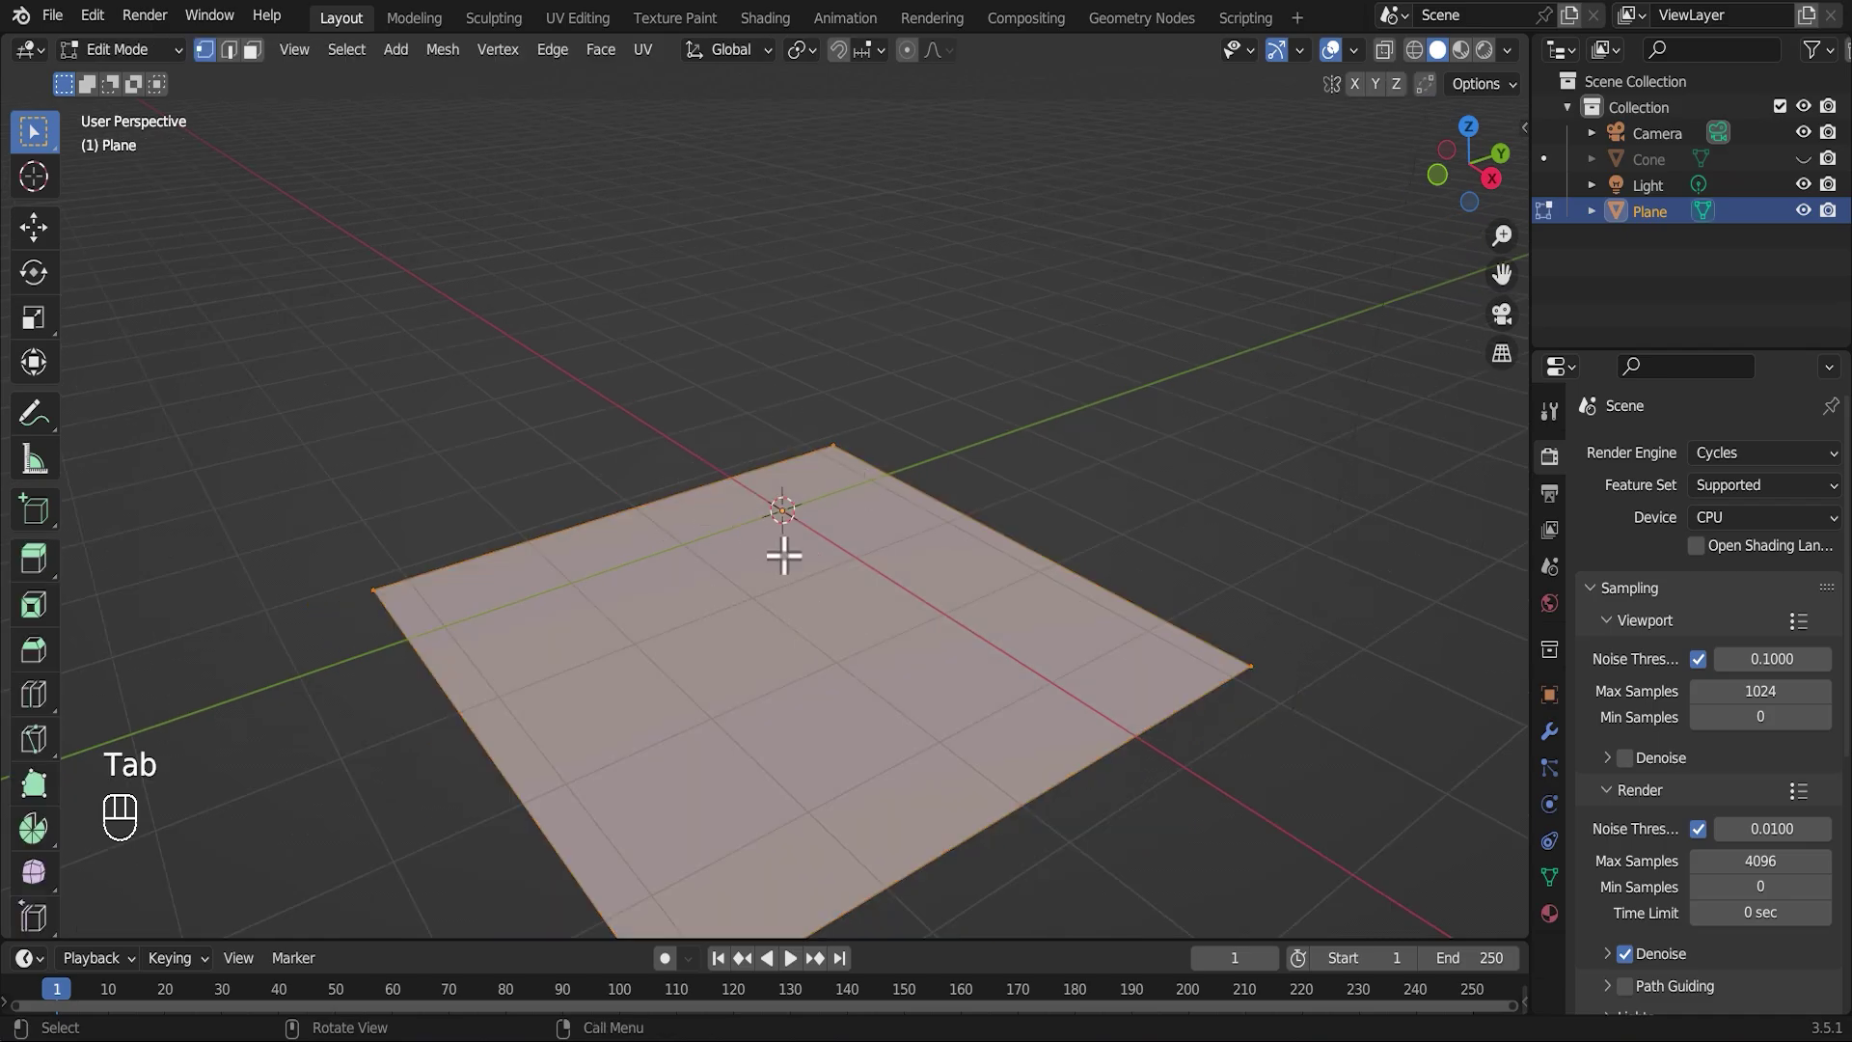
{"action": "right_click", "coordinate": [796, 614]}
{"action": "right_click", "coordinate": [814, 623]}
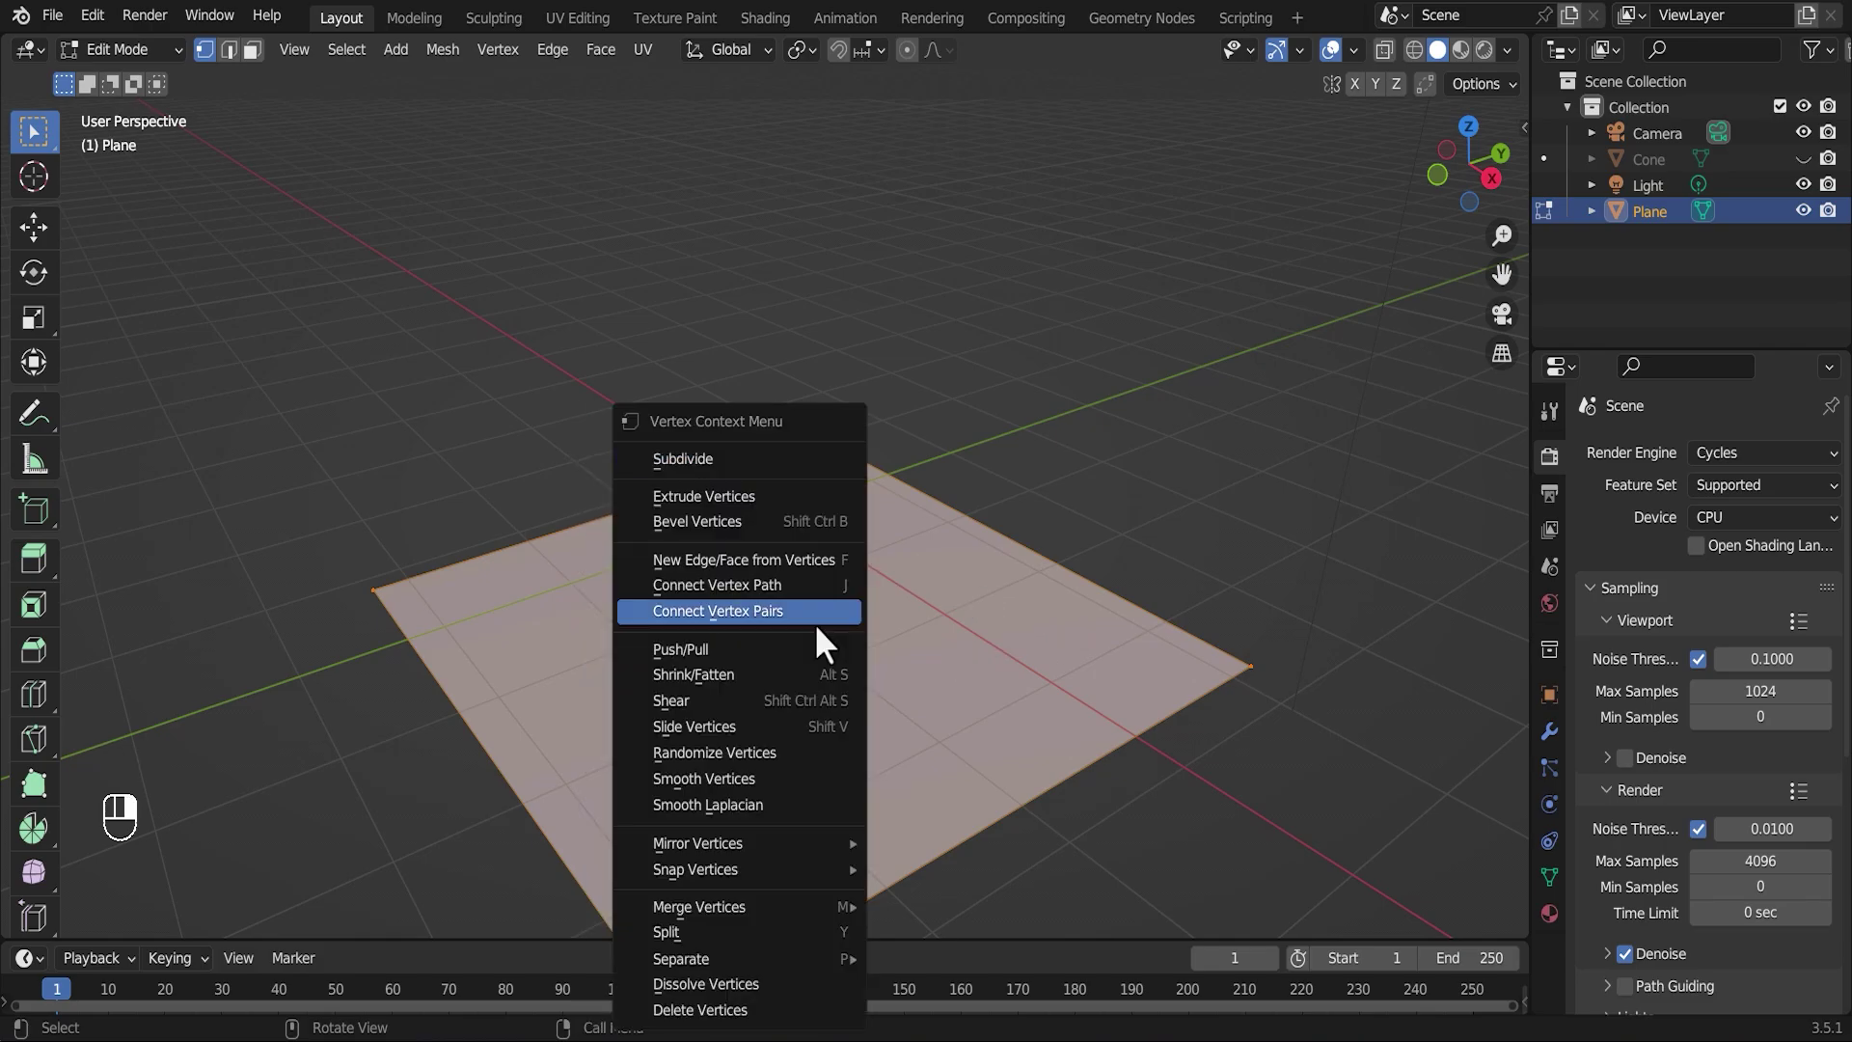
{"action": "left_click", "coordinate": [737, 460]}
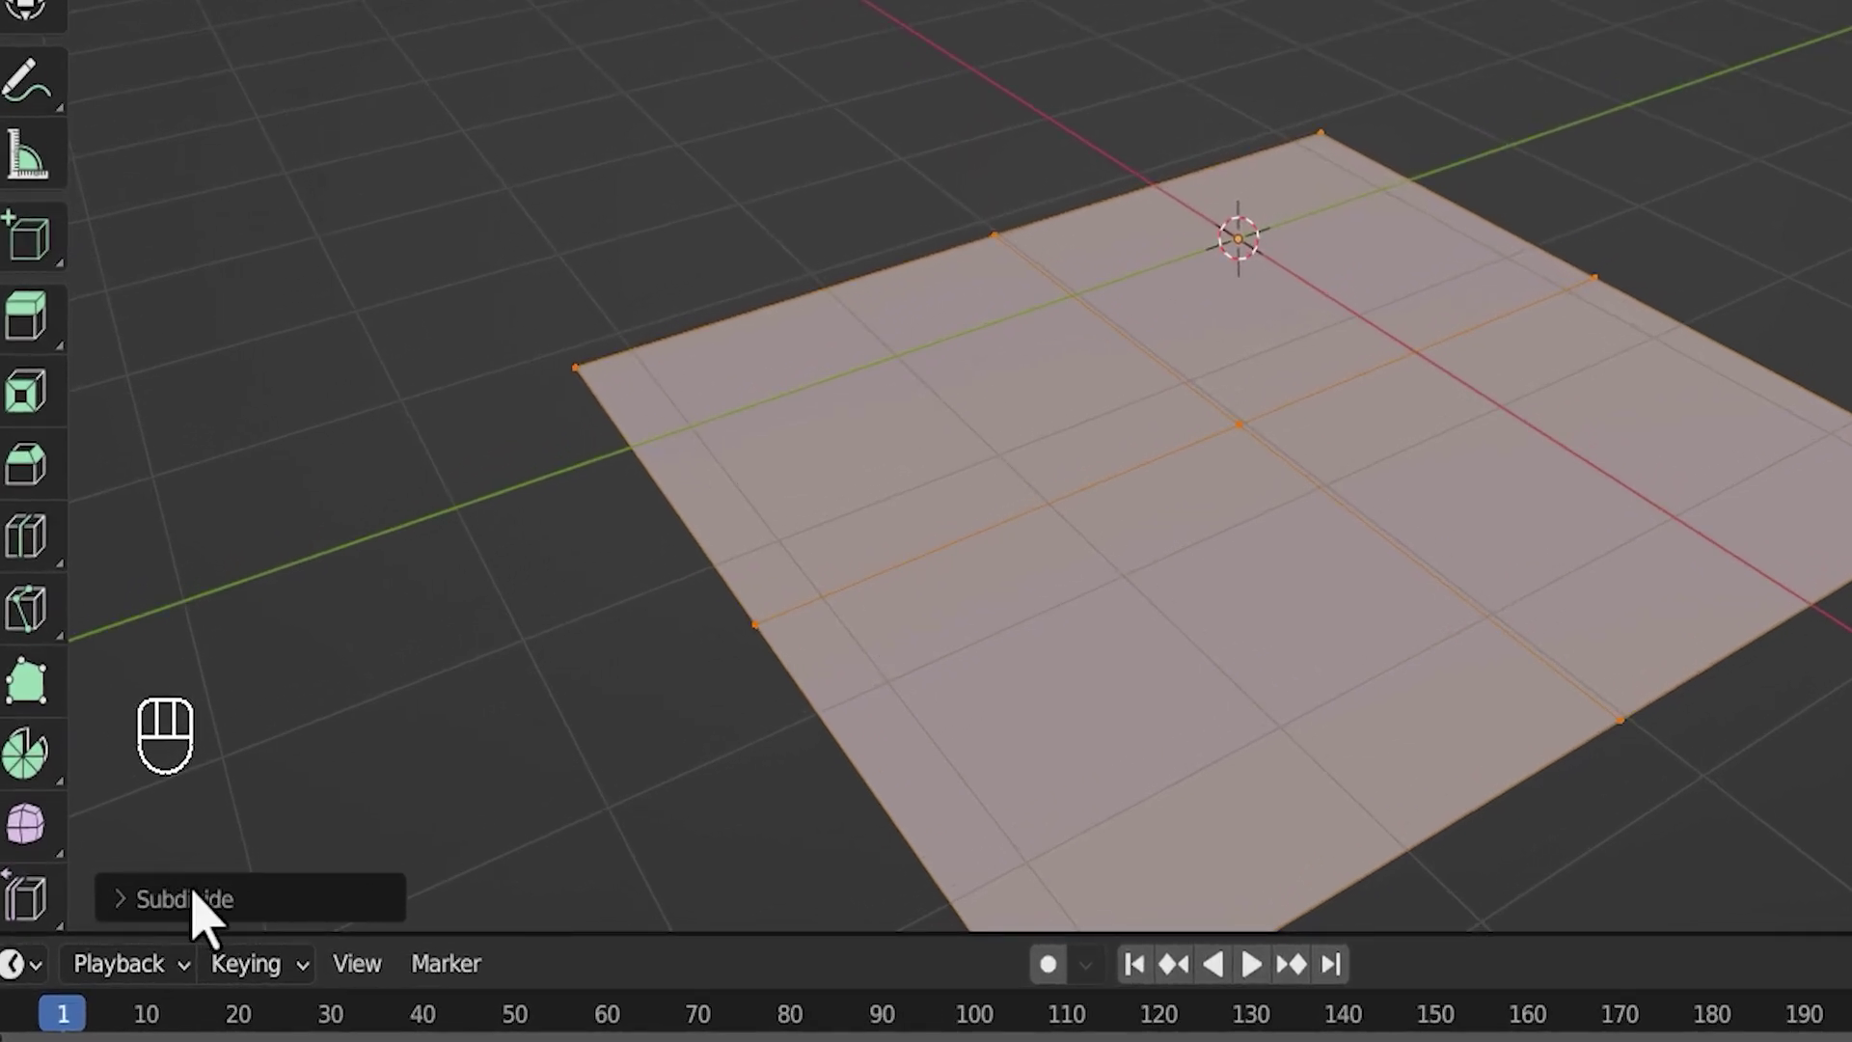
- Set the number of cuts for the plane's subdivision to 150
{"action": "left_click", "coordinate": [135, 917]}
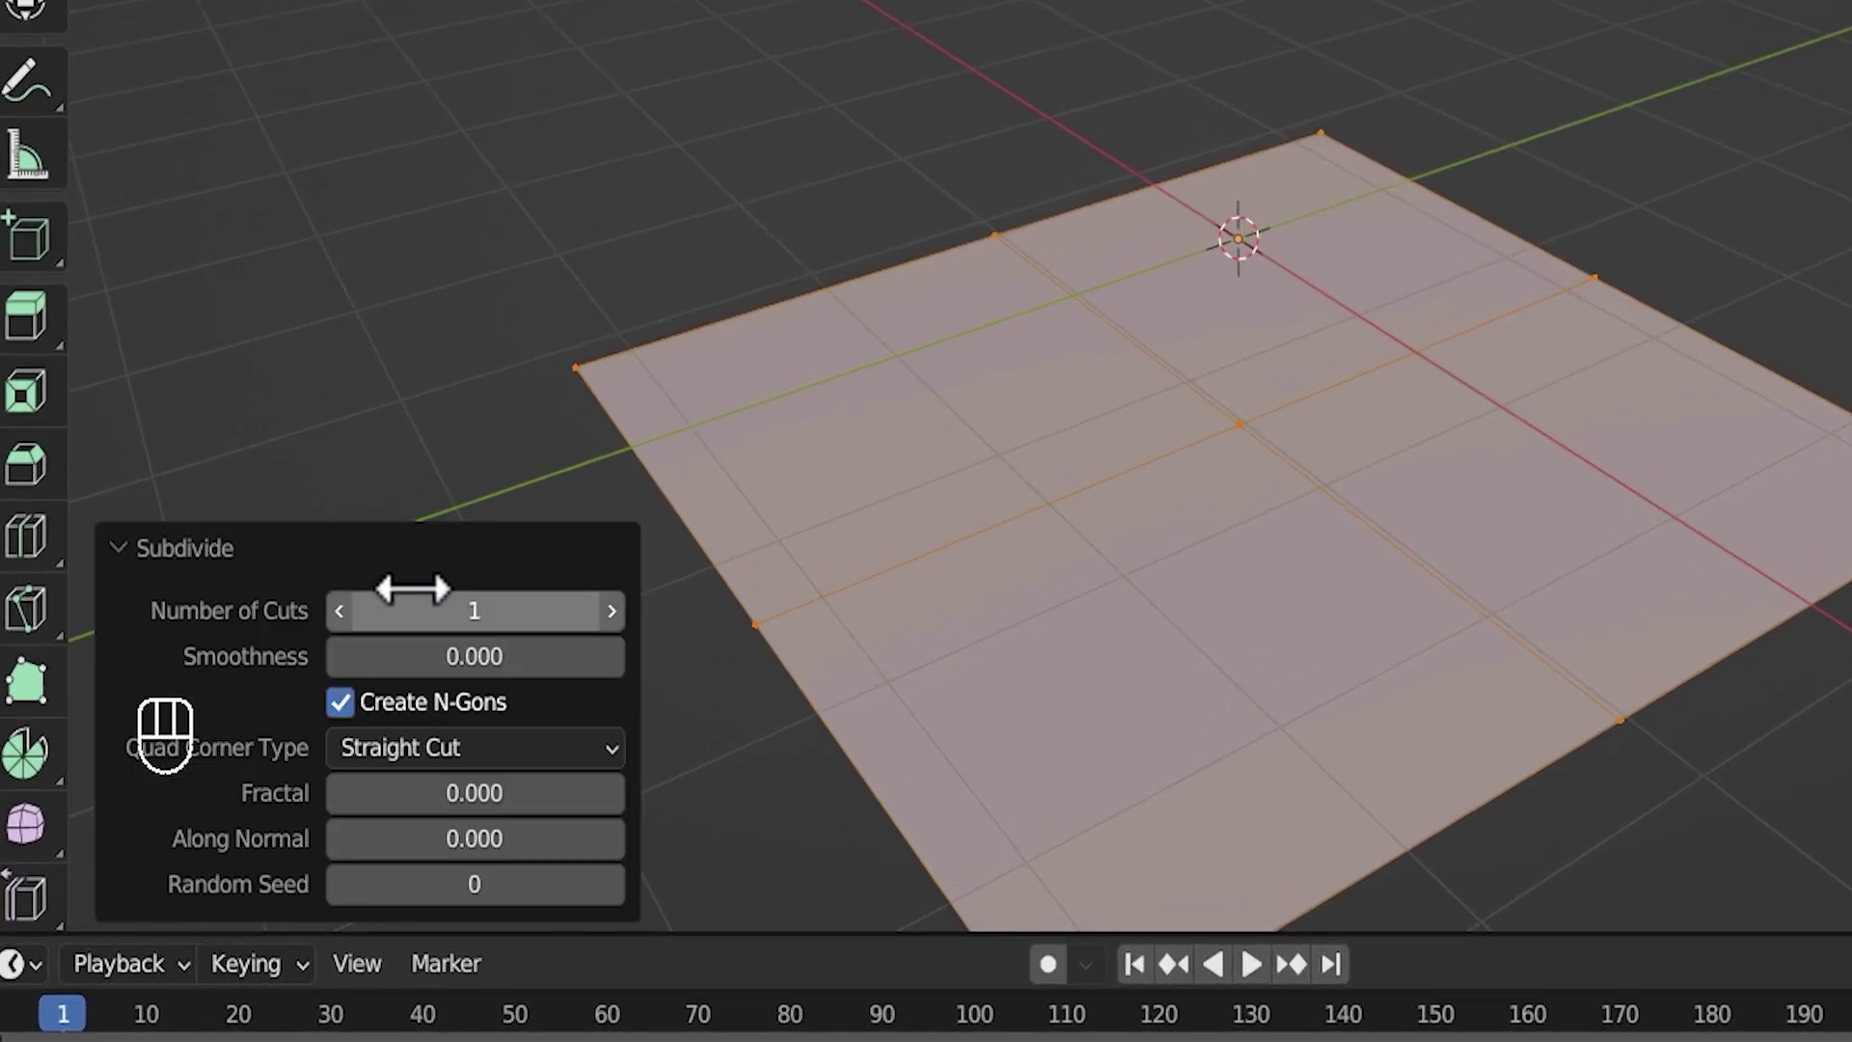
{"action": "left_click", "coordinate": [456, 610]}
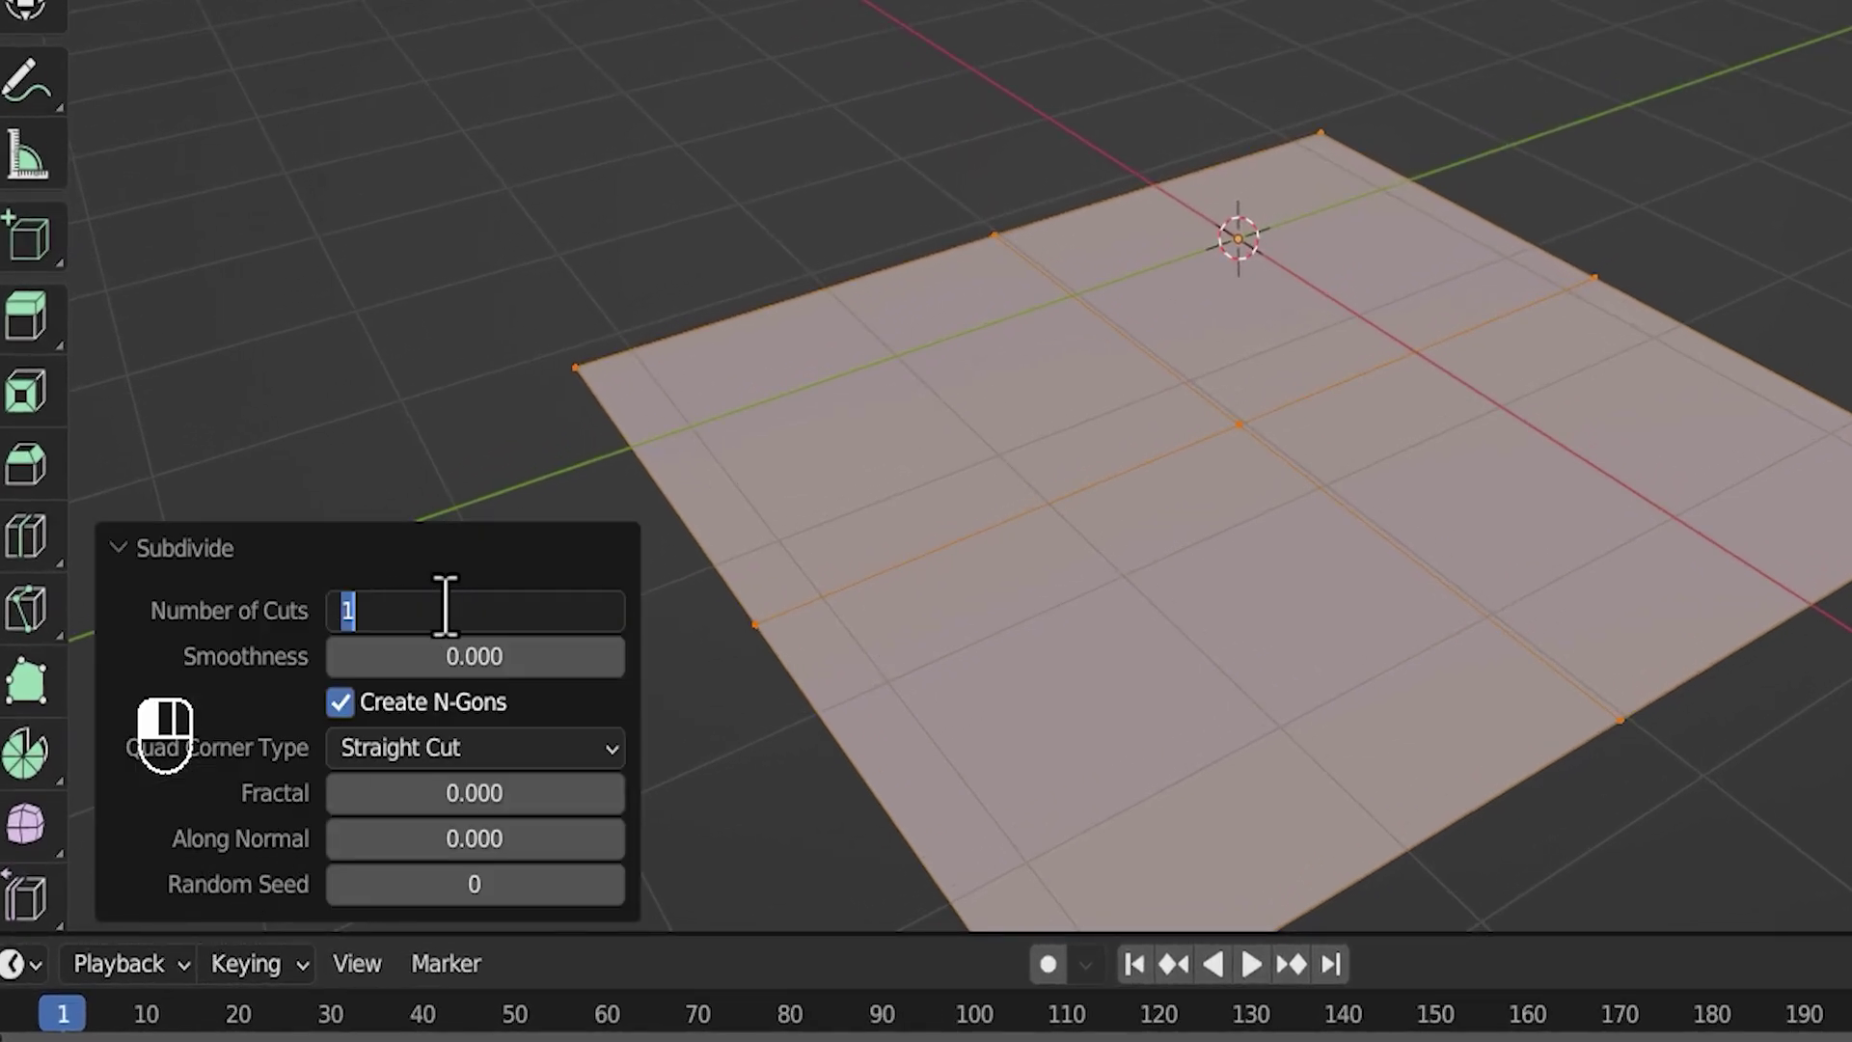
{"action": "key", "text": "BackSpace"}
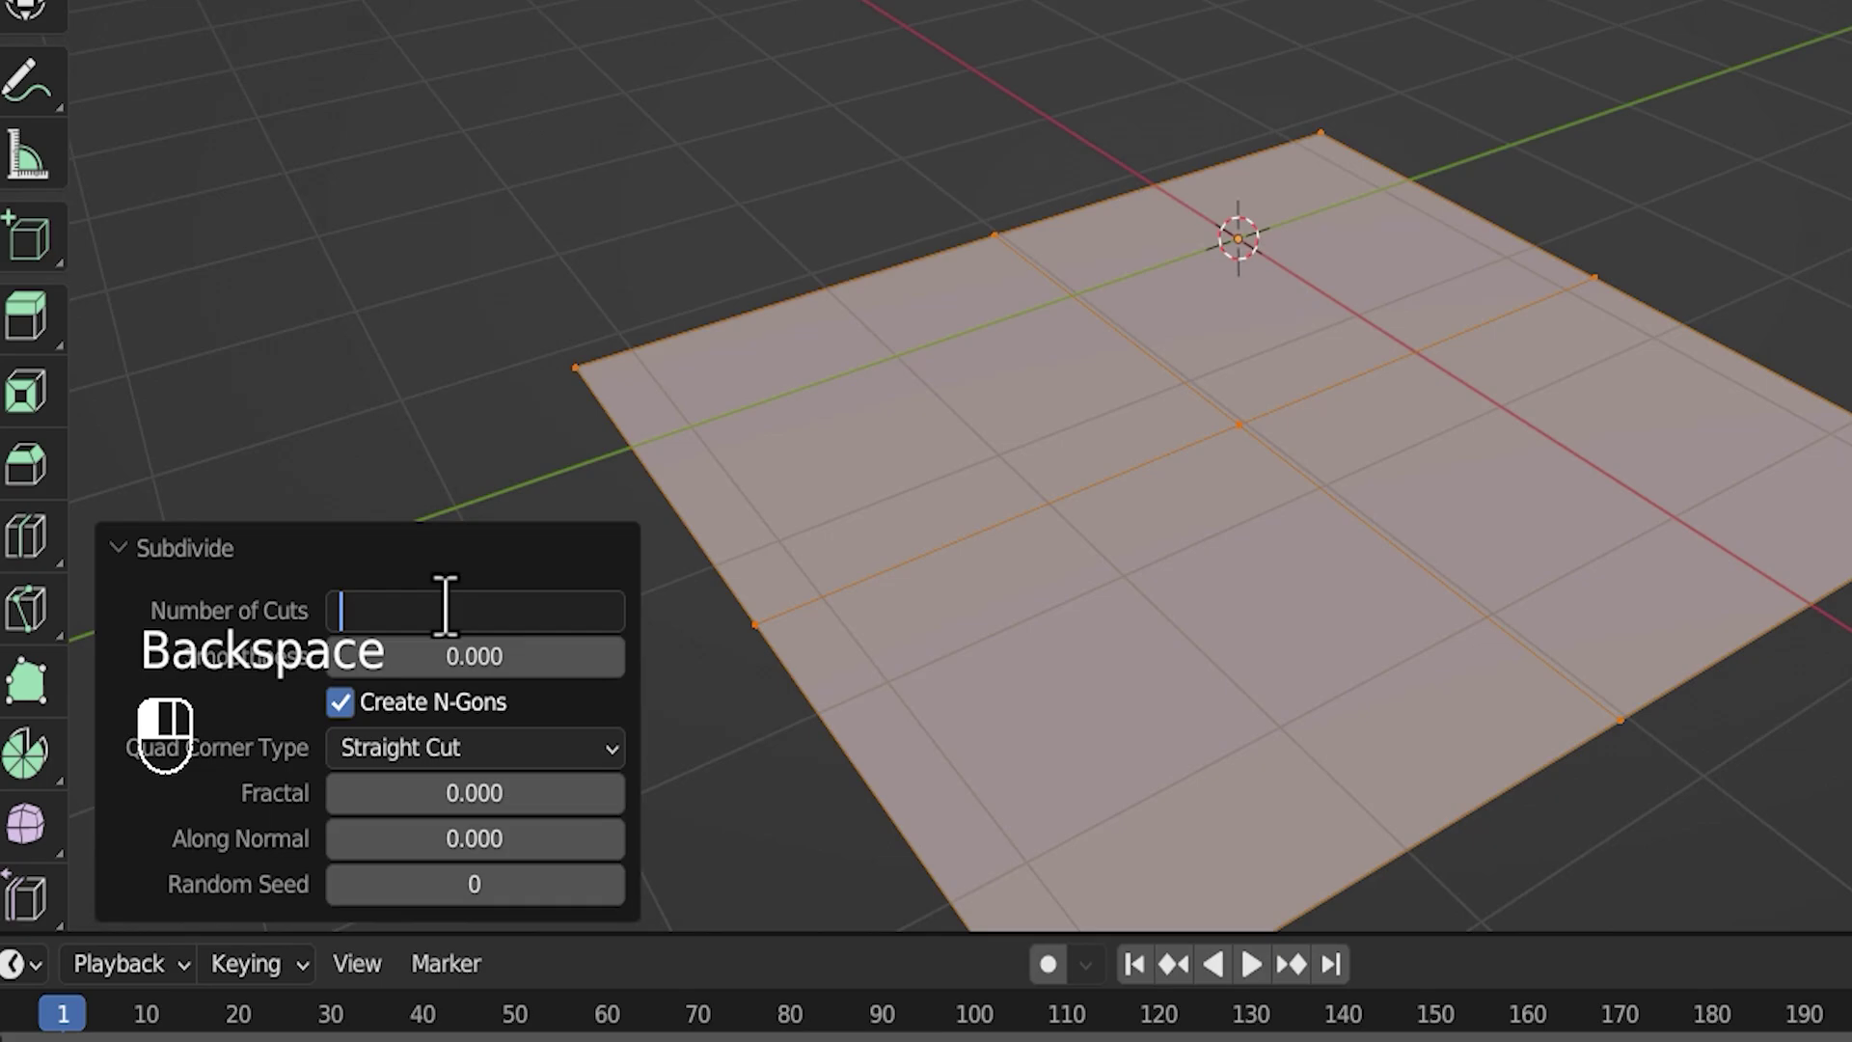
{"action": "type", "text": "150"}
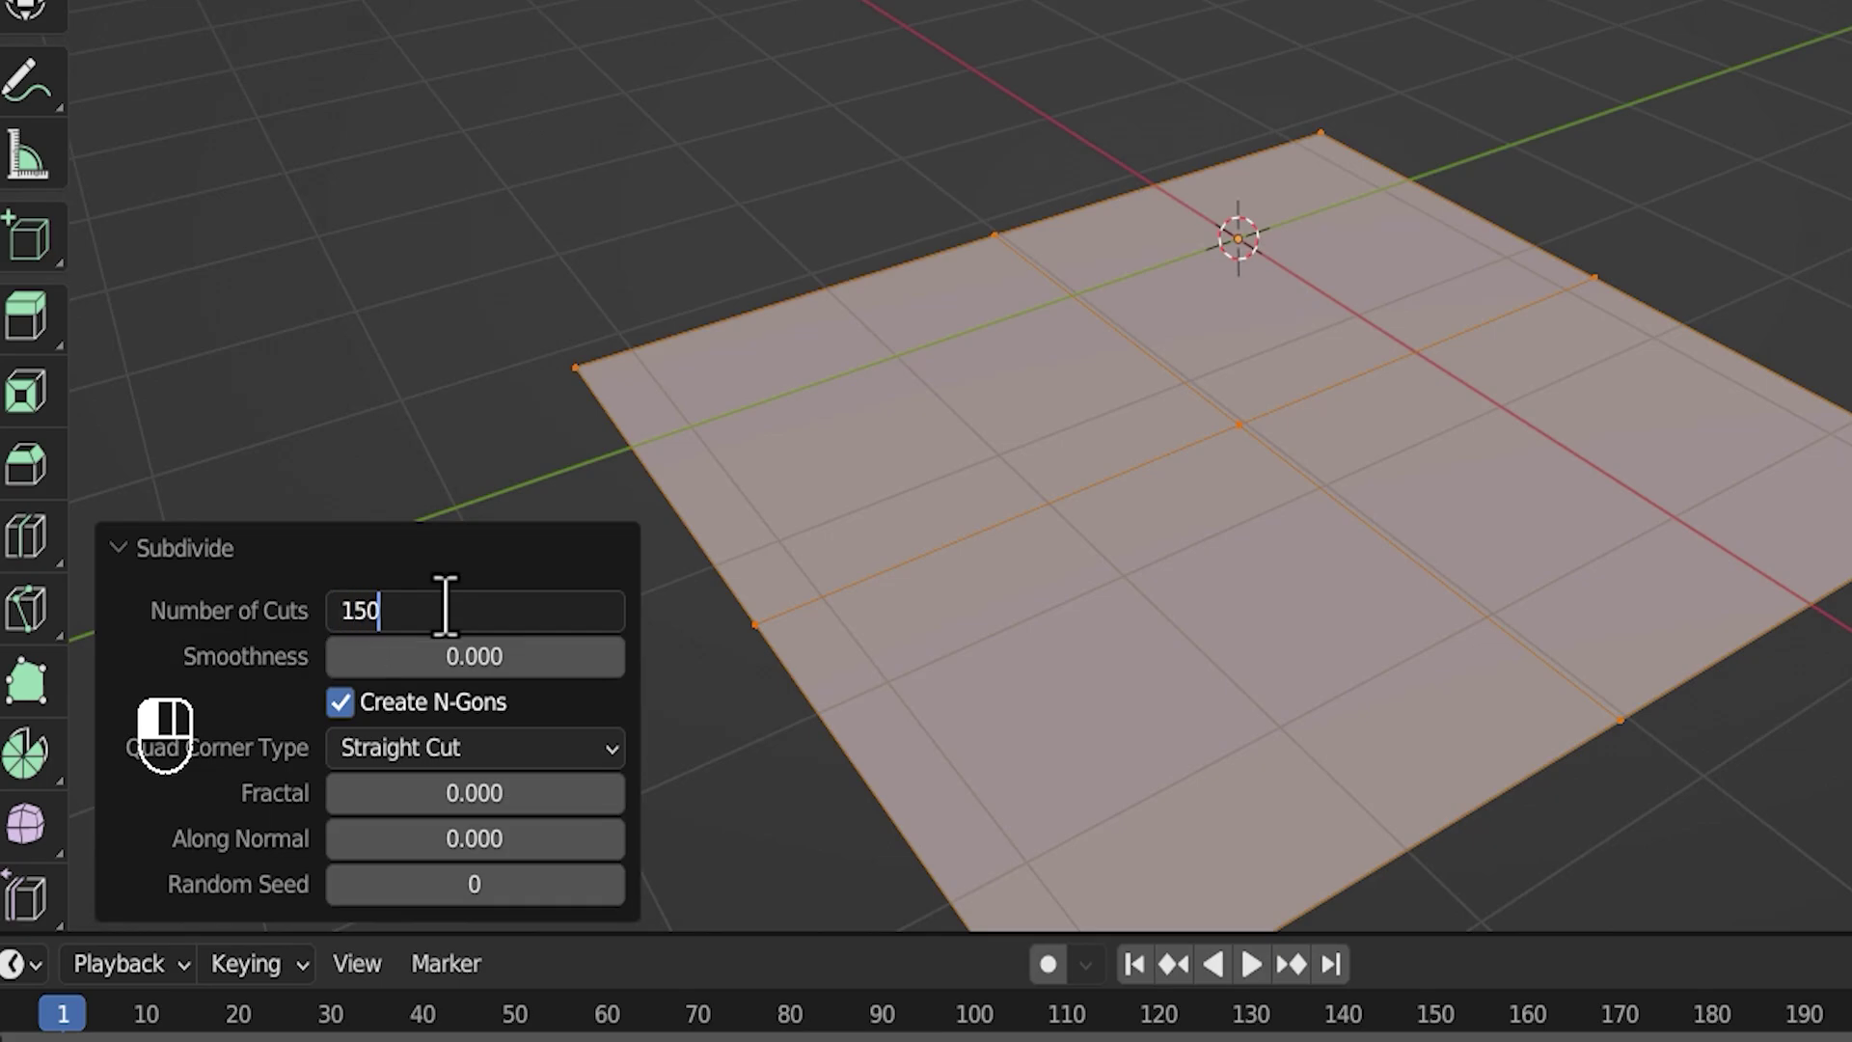
{"action": "key", "text": "Return"}
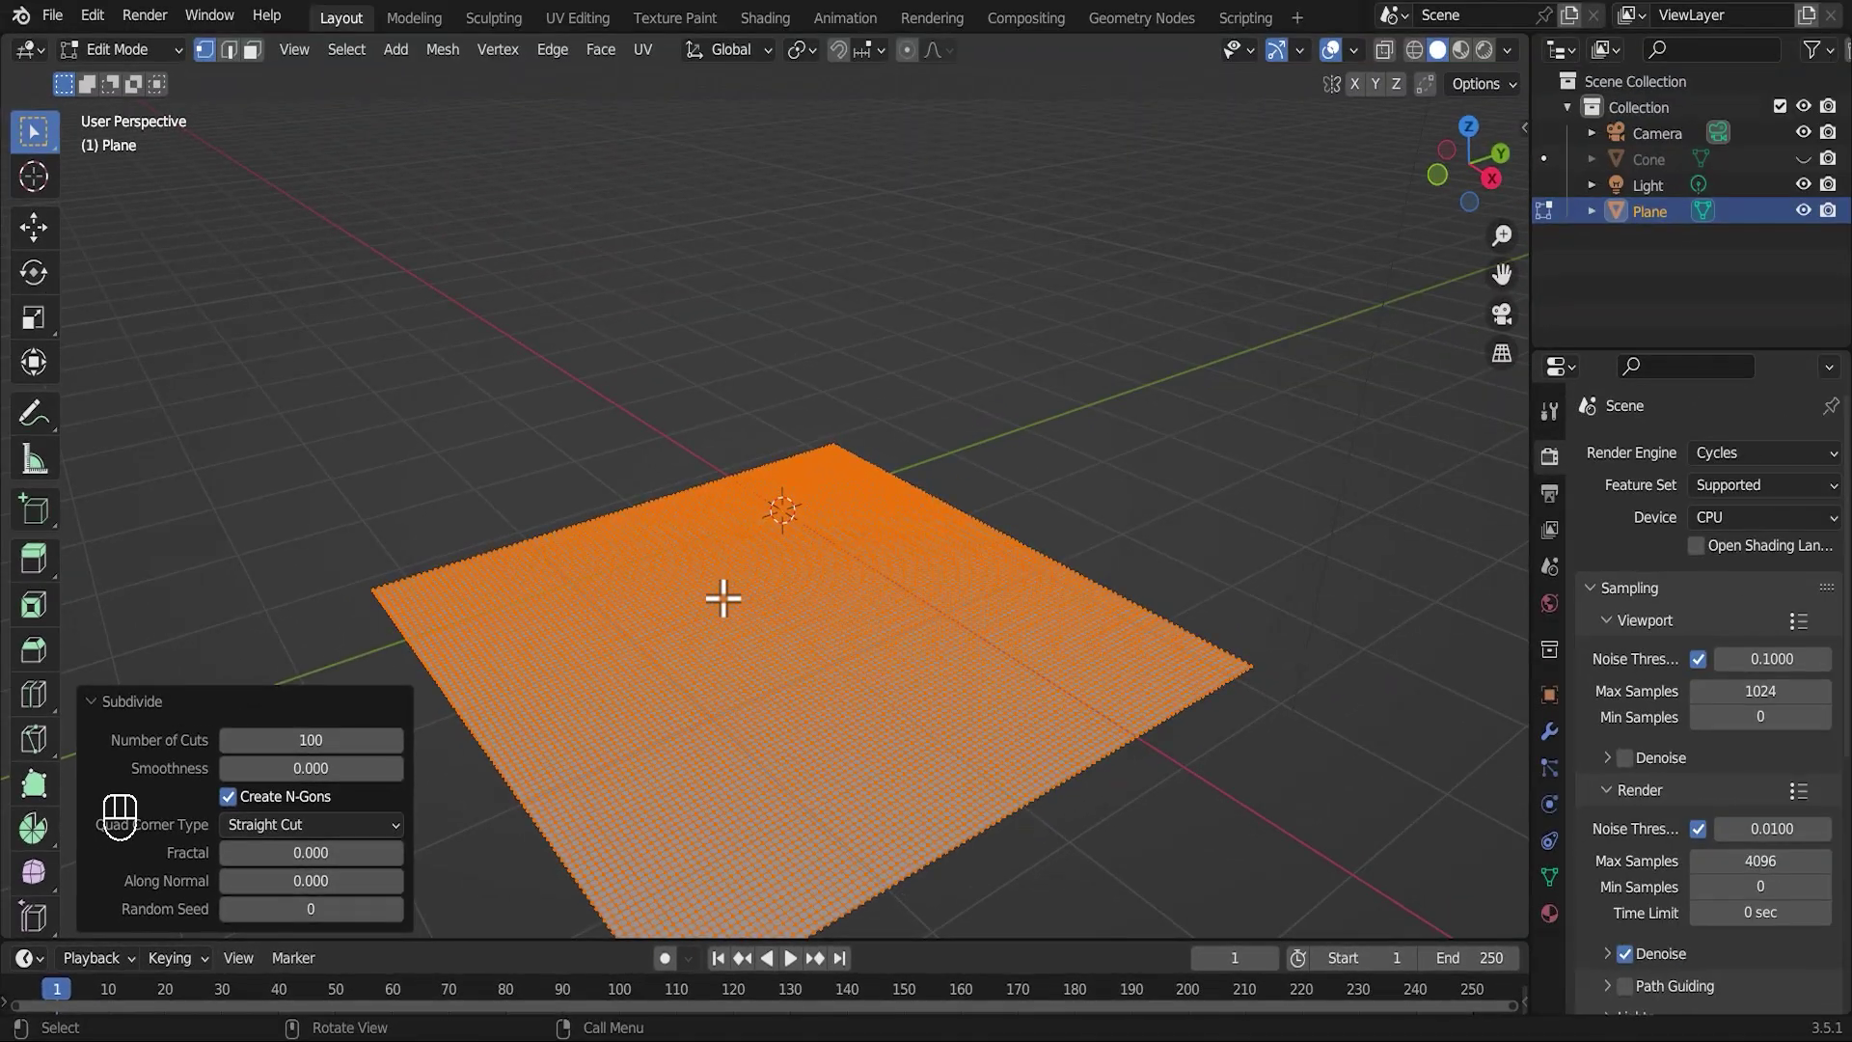
{"action": "left_click", "coordinate": [157, 709]}
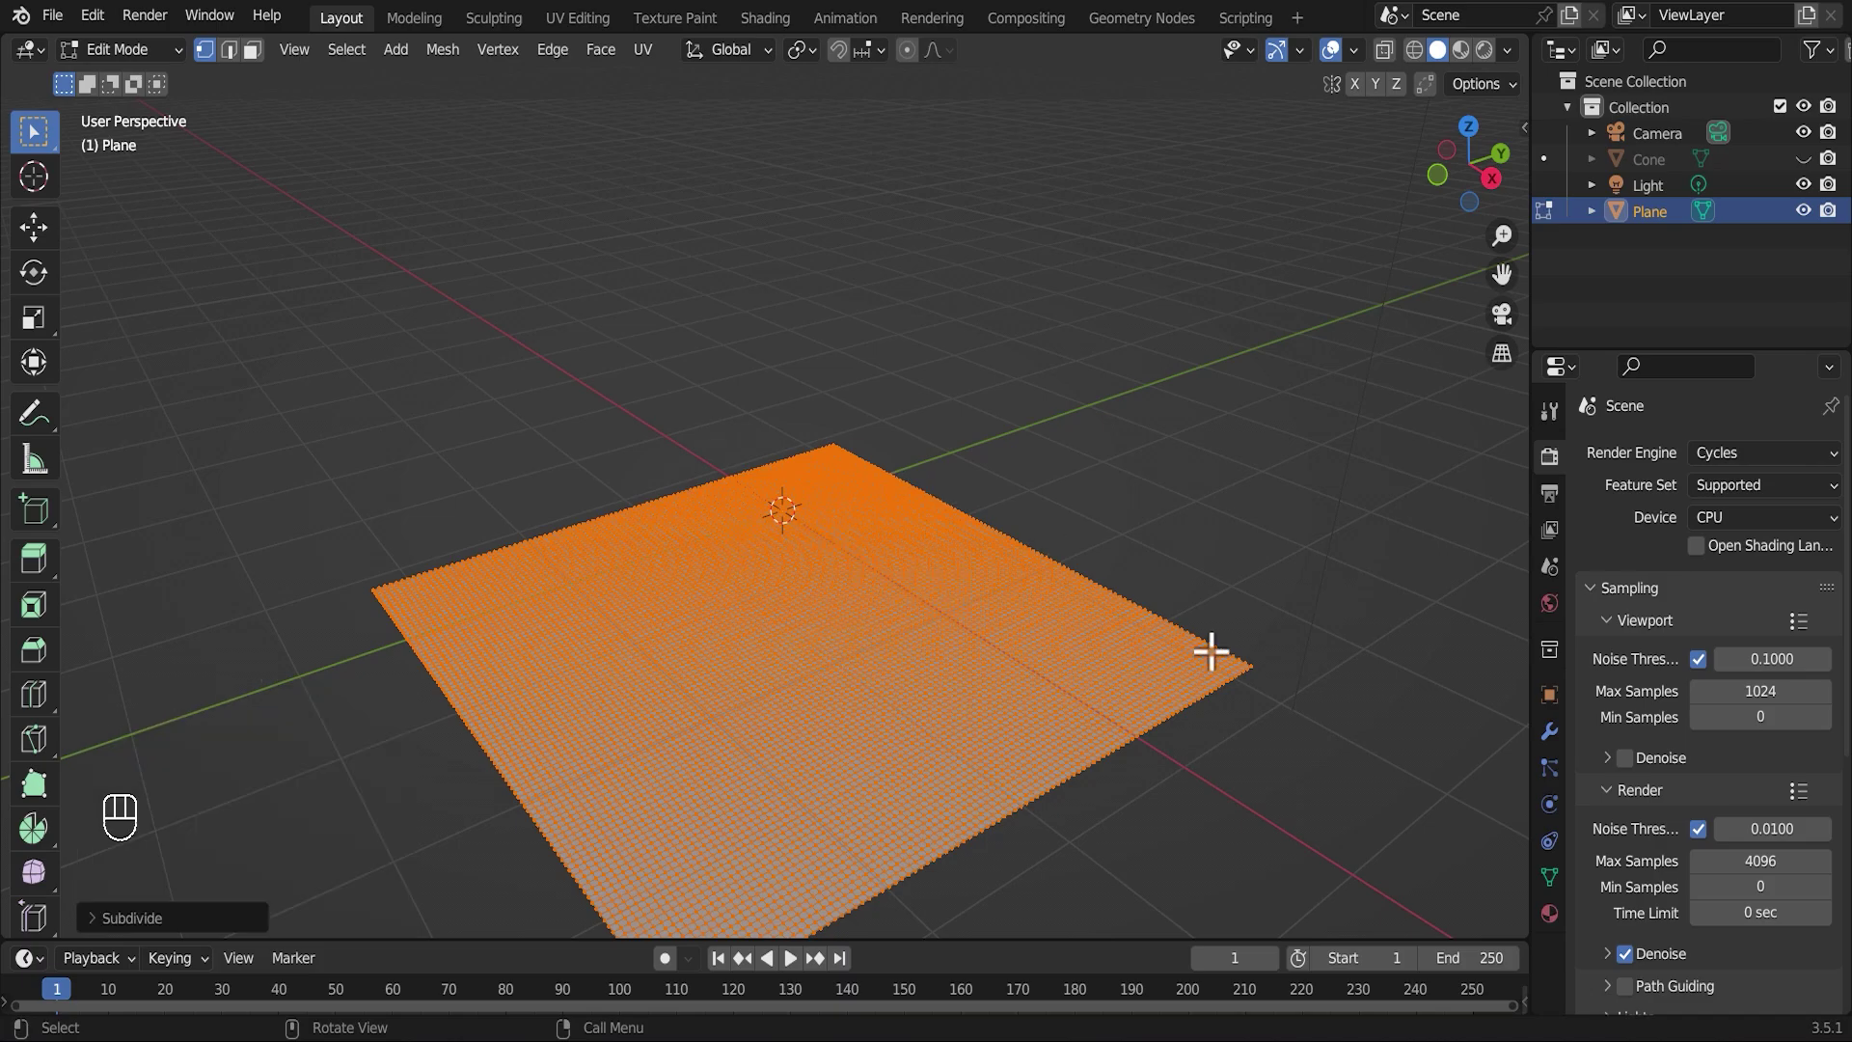
- Add a Displace modifier to the plane and create a new texture for it
{"action": "left_click", "coordinate": [1546, 732]}
{"action": "left_click", "coordinate": [1528, 411]}
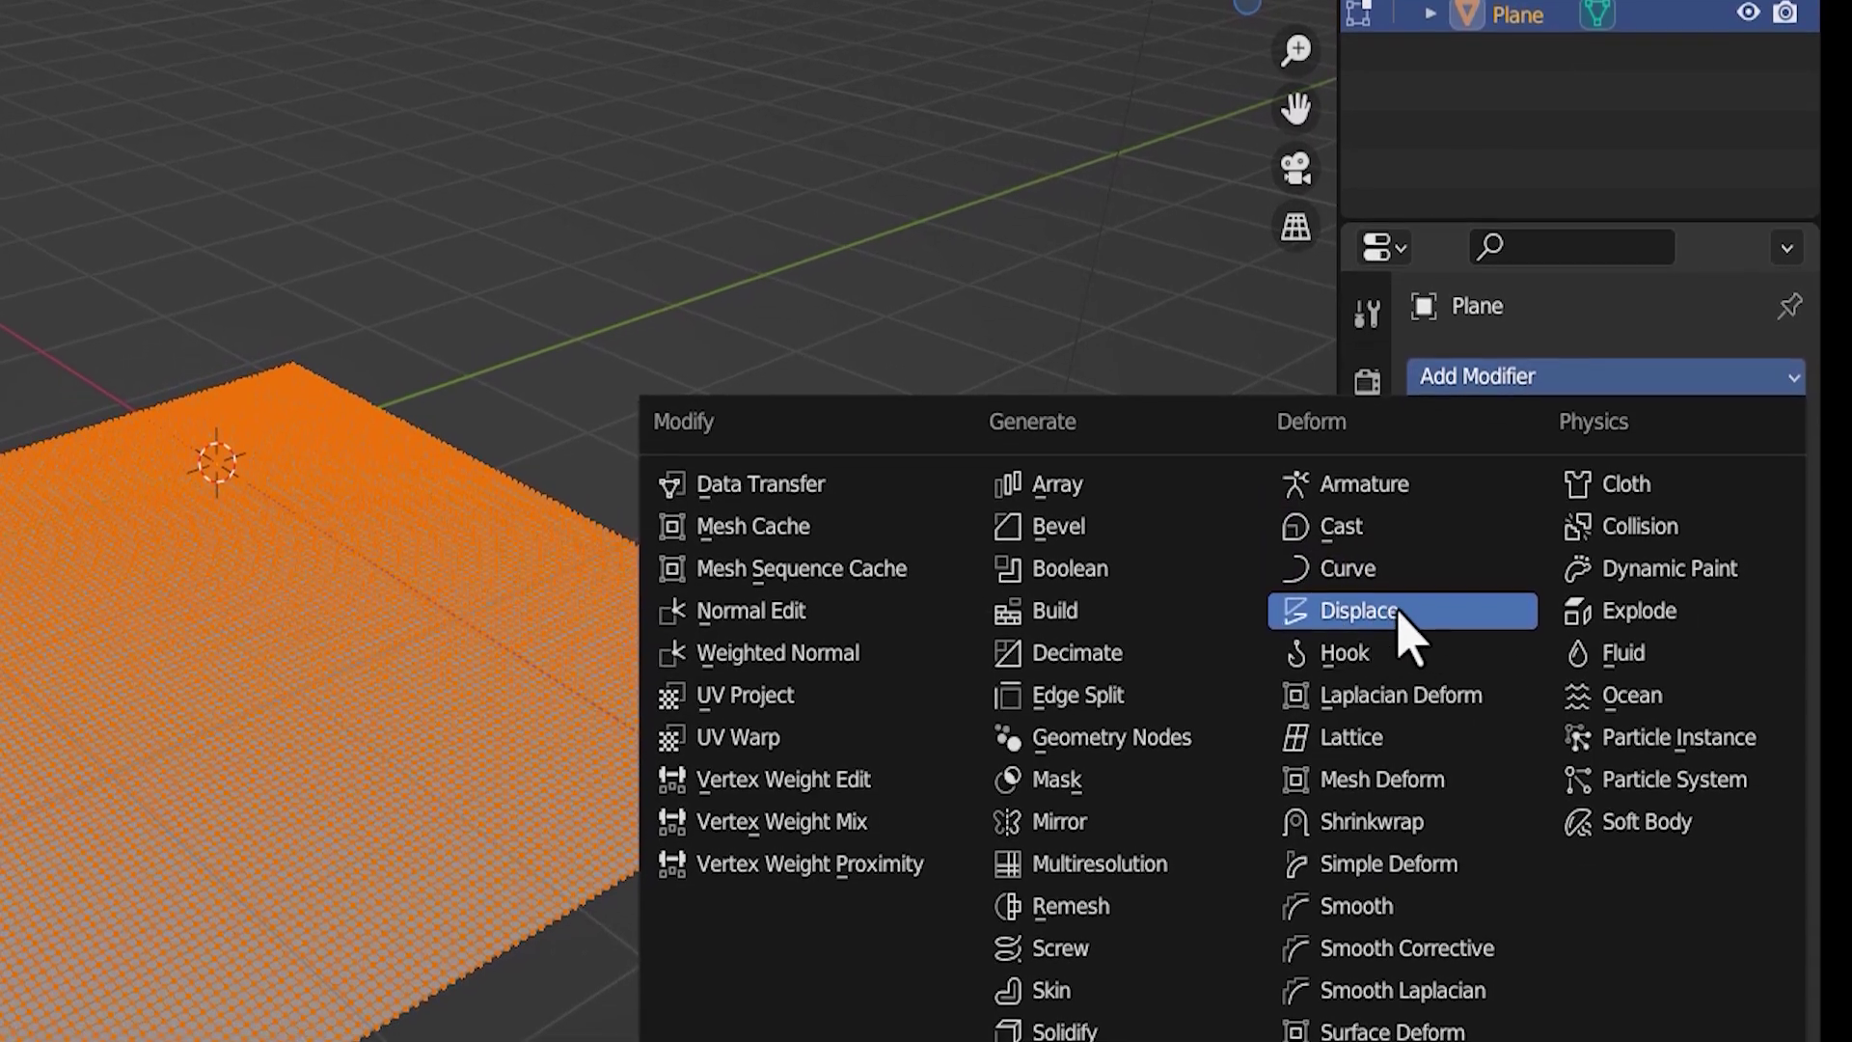
{"action": "left_click", "coordinate": [1399, 614]}
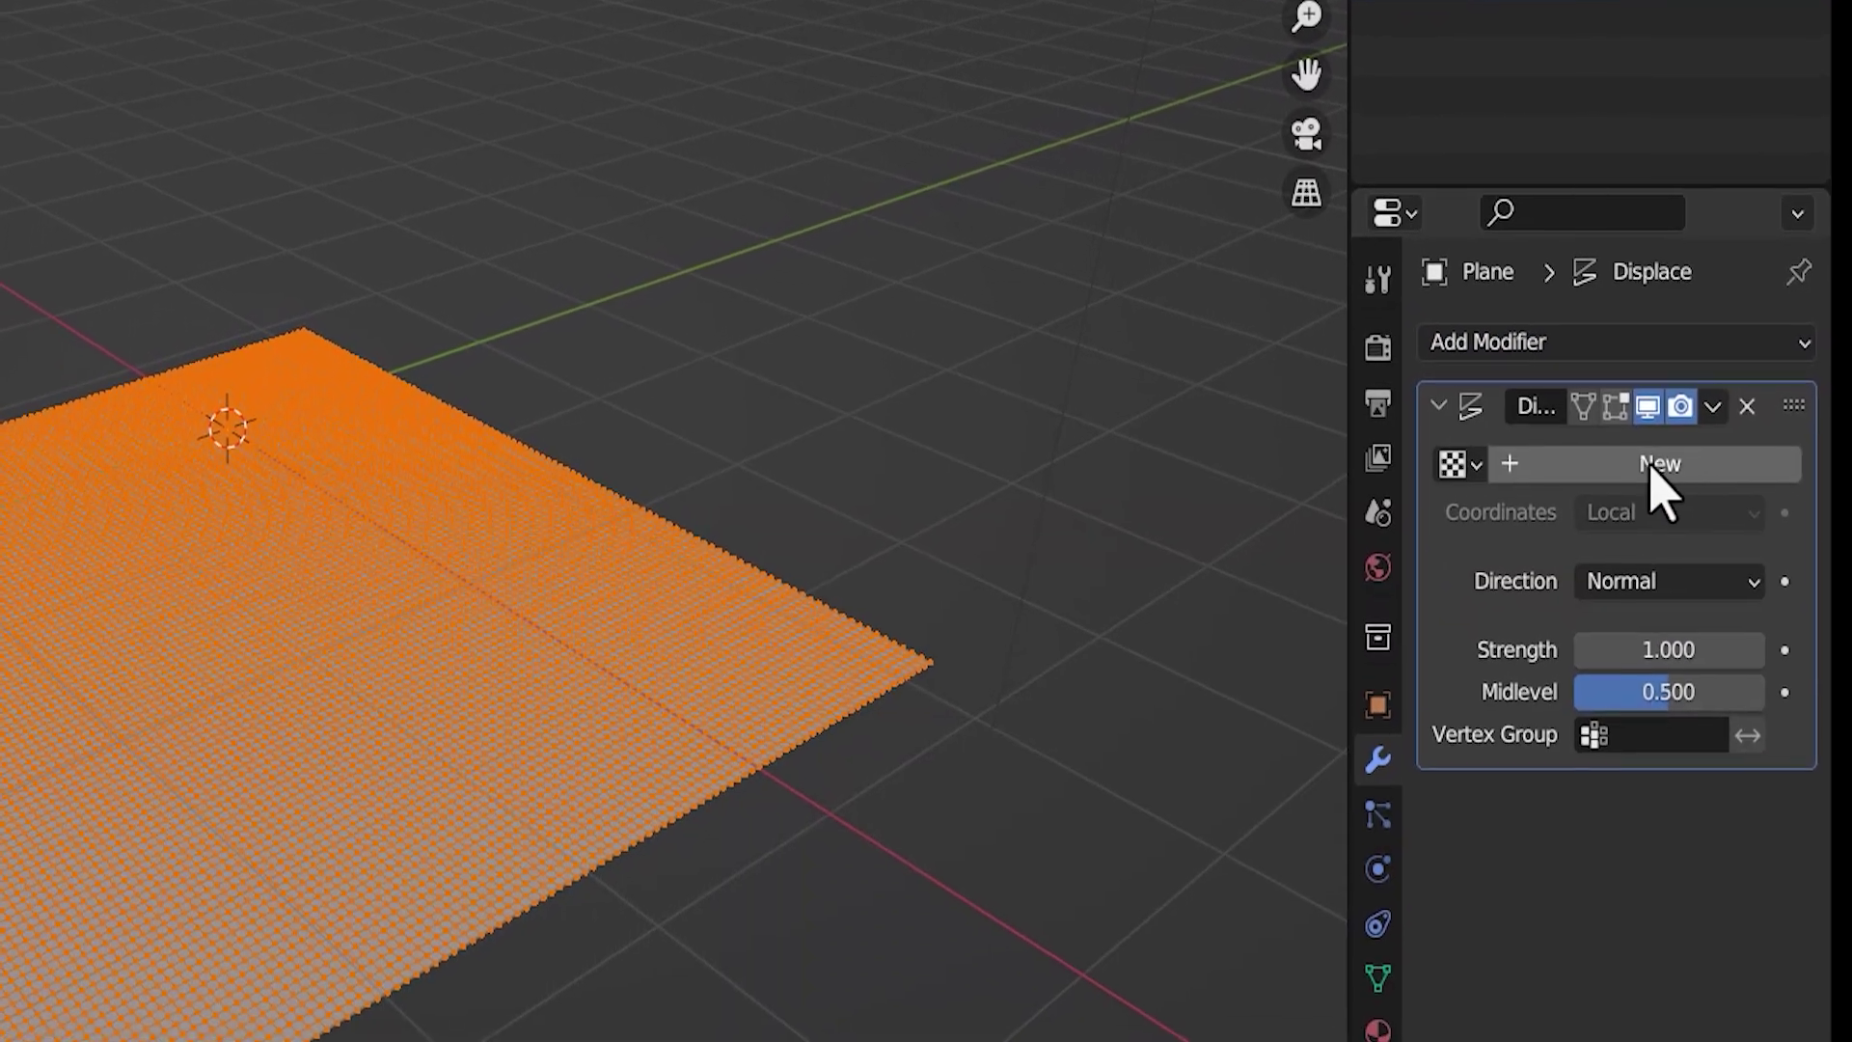
{"action": "left_click", "coordinate": [1651, 467]}
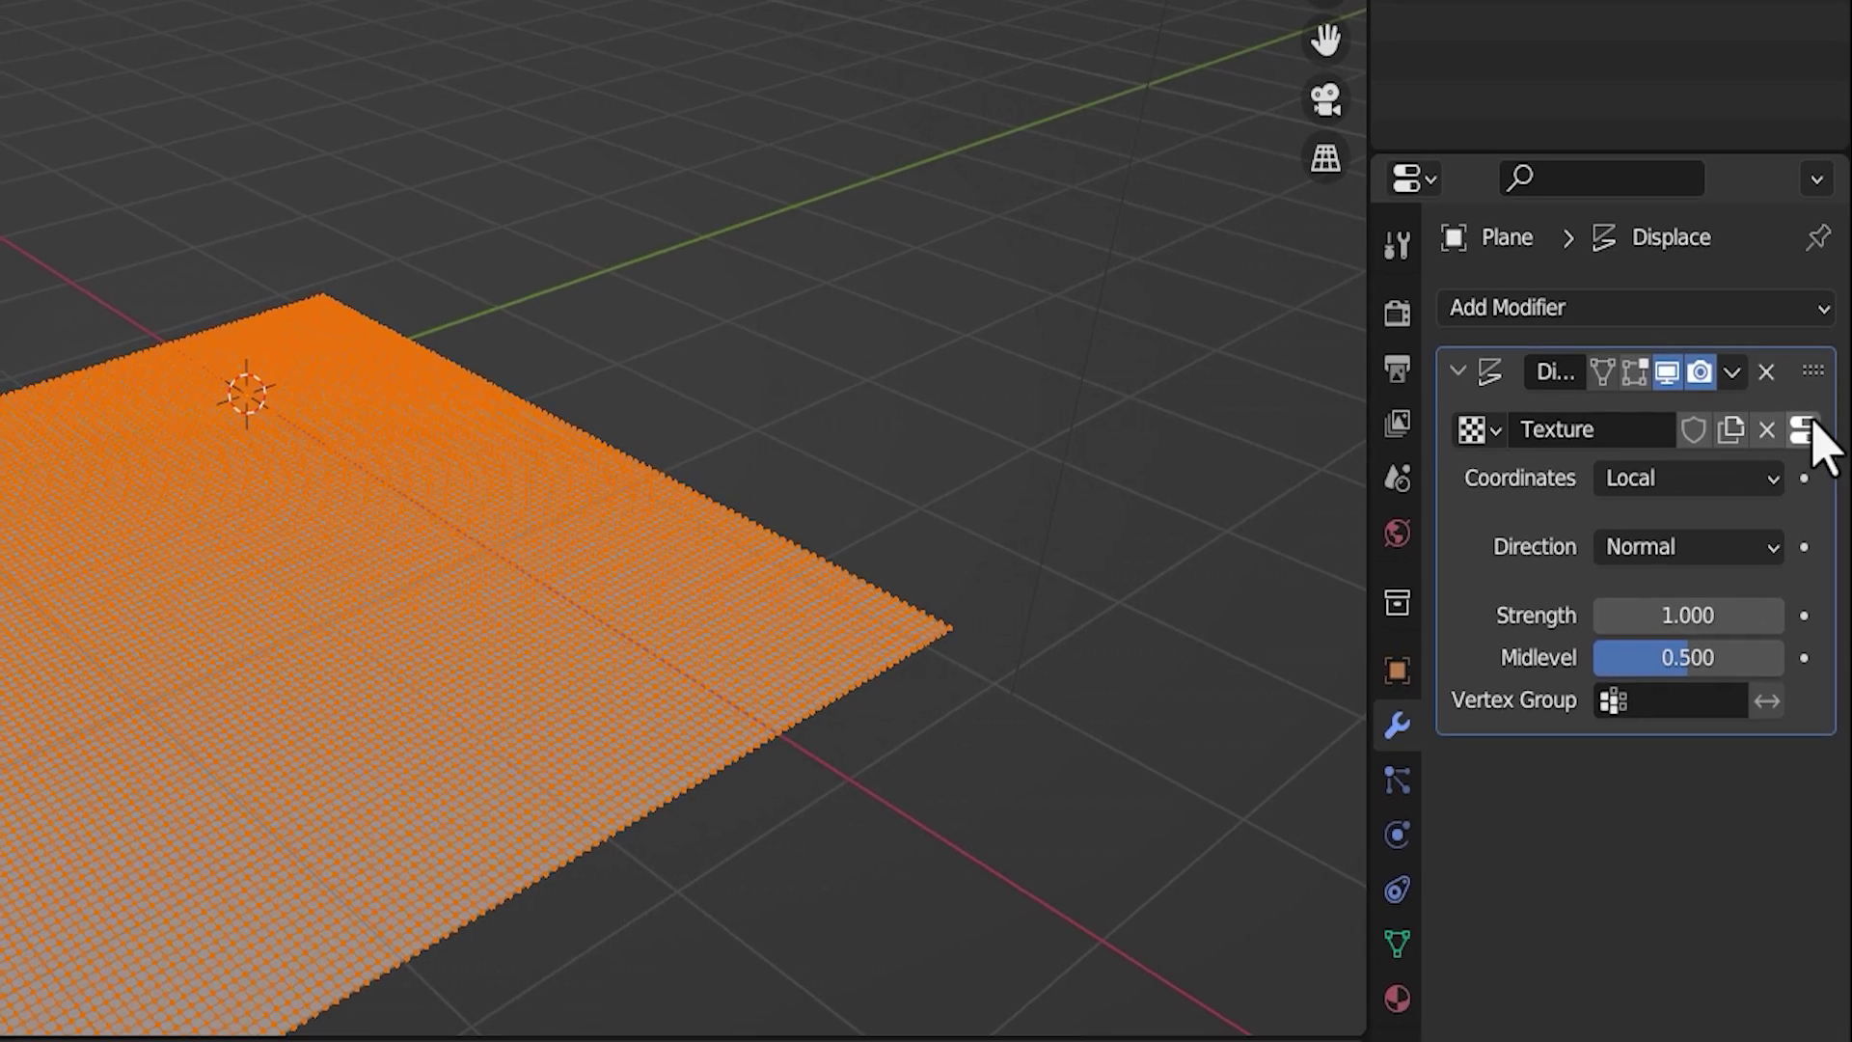
- Open the displacement texture's settings and change its type to Distorted Noise
{"action": "left_click", "coordinate": [1802, 431]}
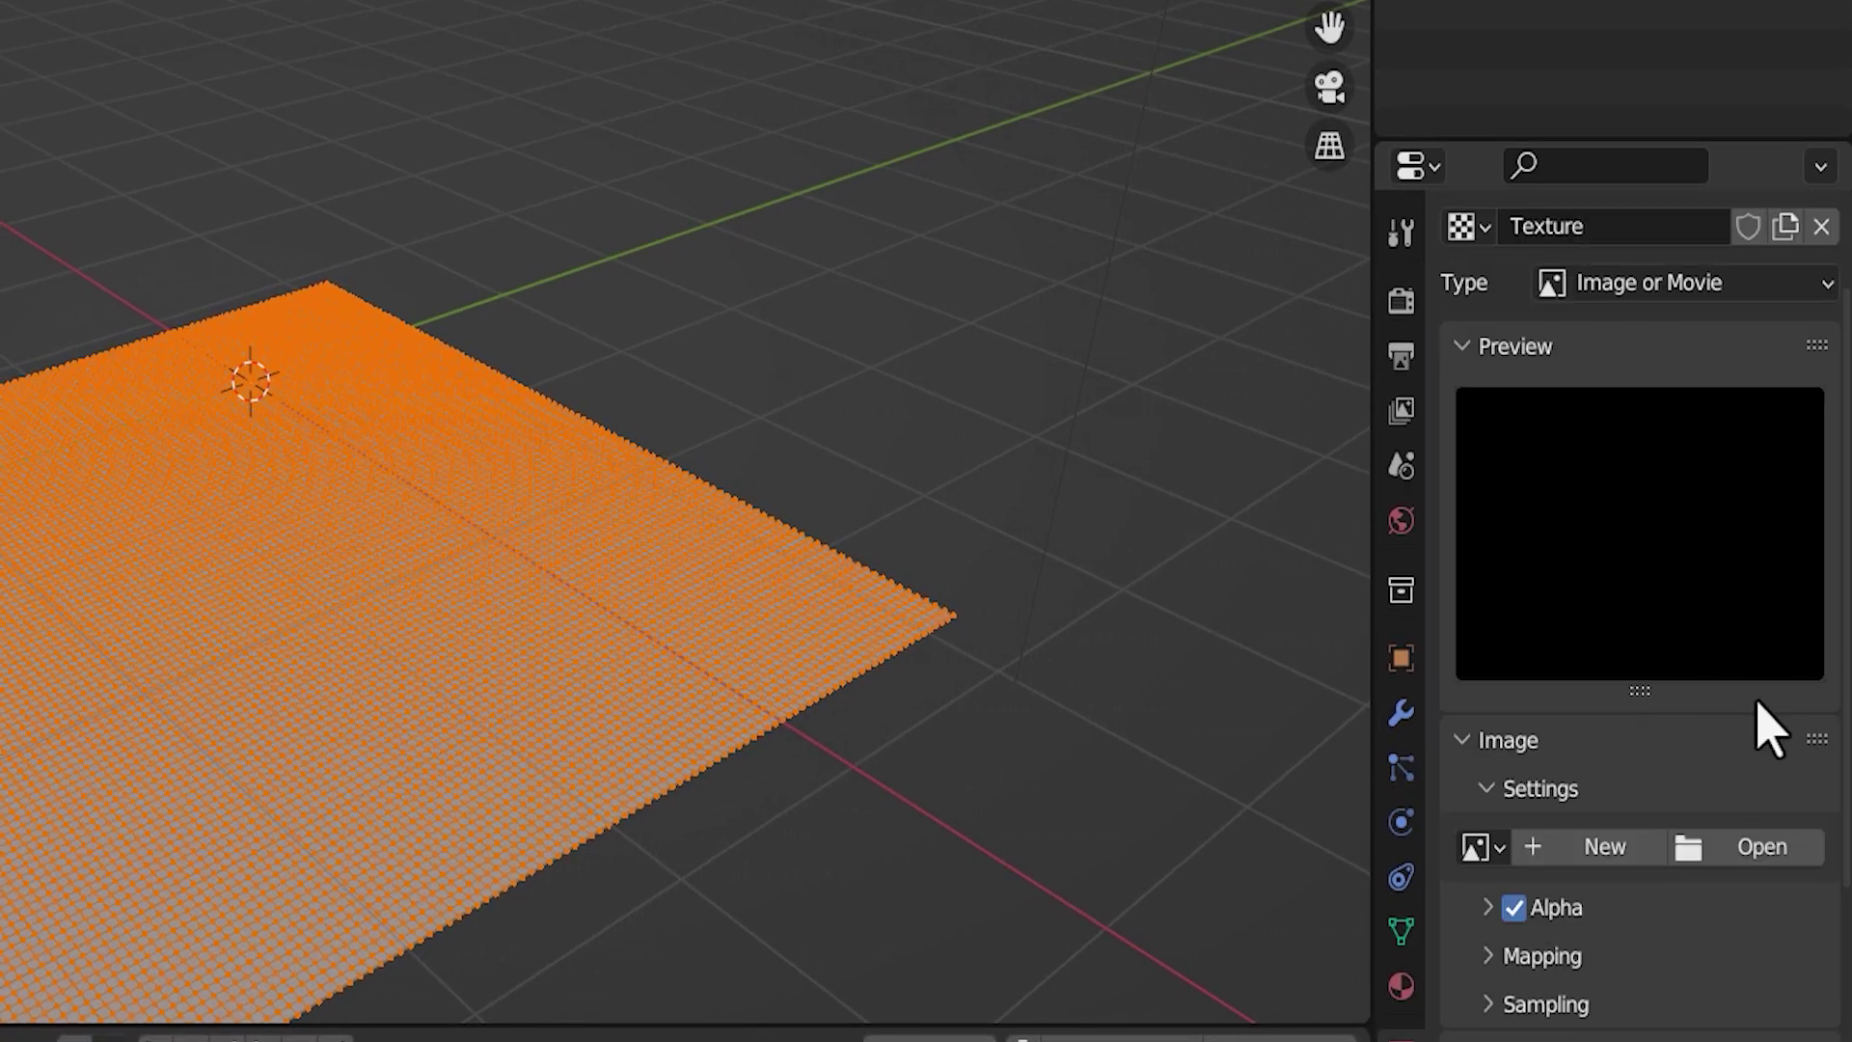
{"action": "scroll", "coordinate": [1736, 736], "scroll_direction": "up", "scroll_amount": 3}
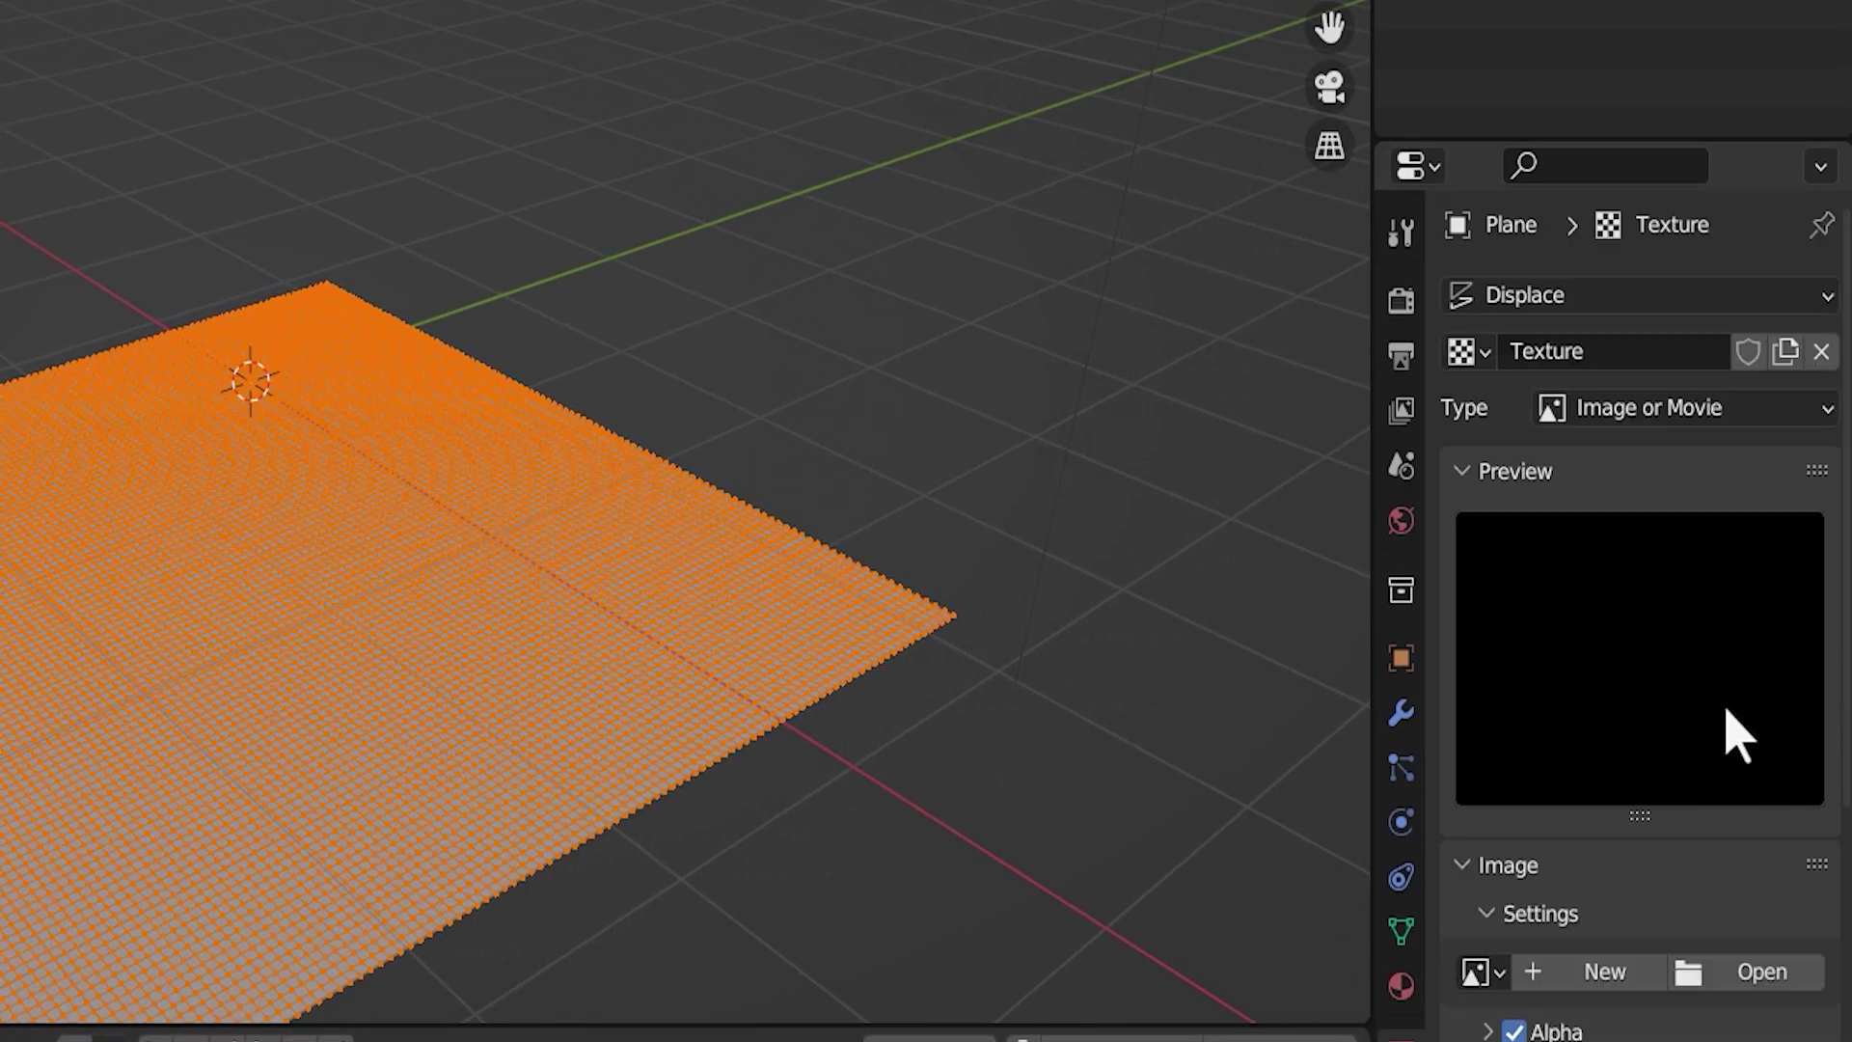
{"action": "left_click", "coordinate": [1678, 409]}
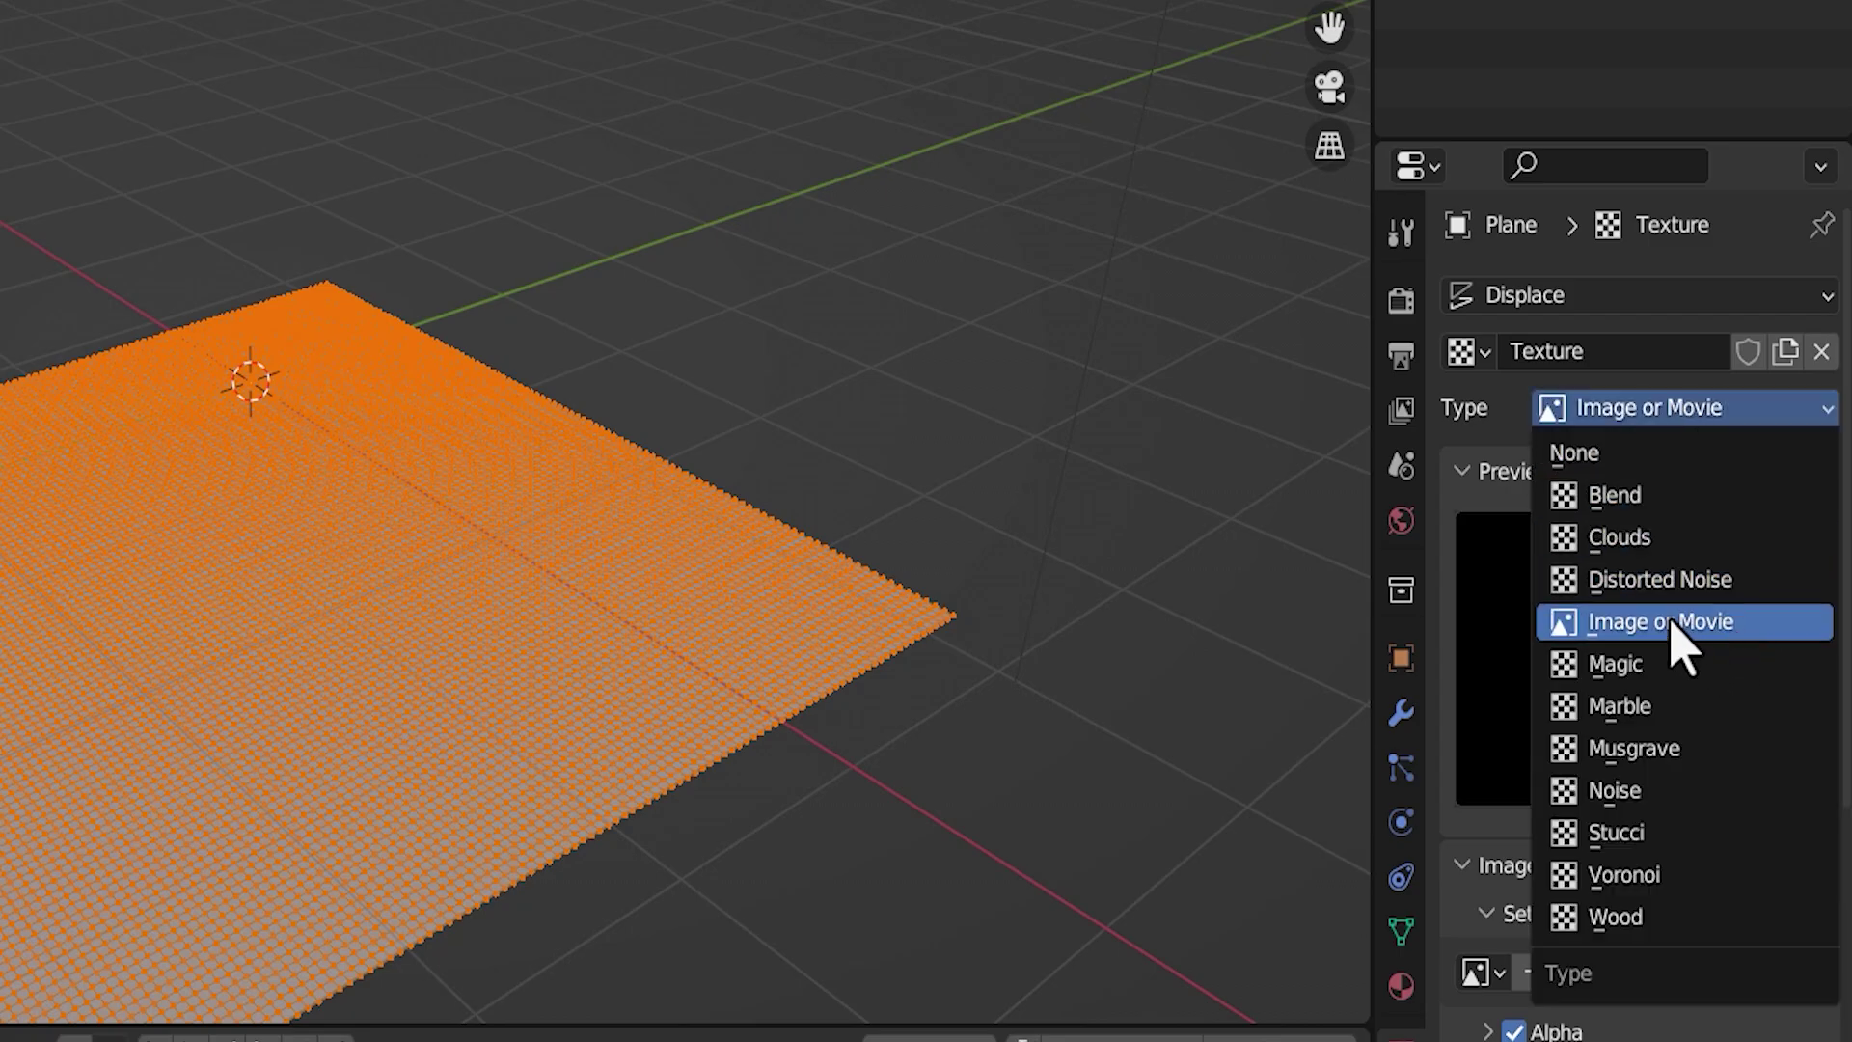
{"action": "left_click", "coordinate": [1712, 584]}
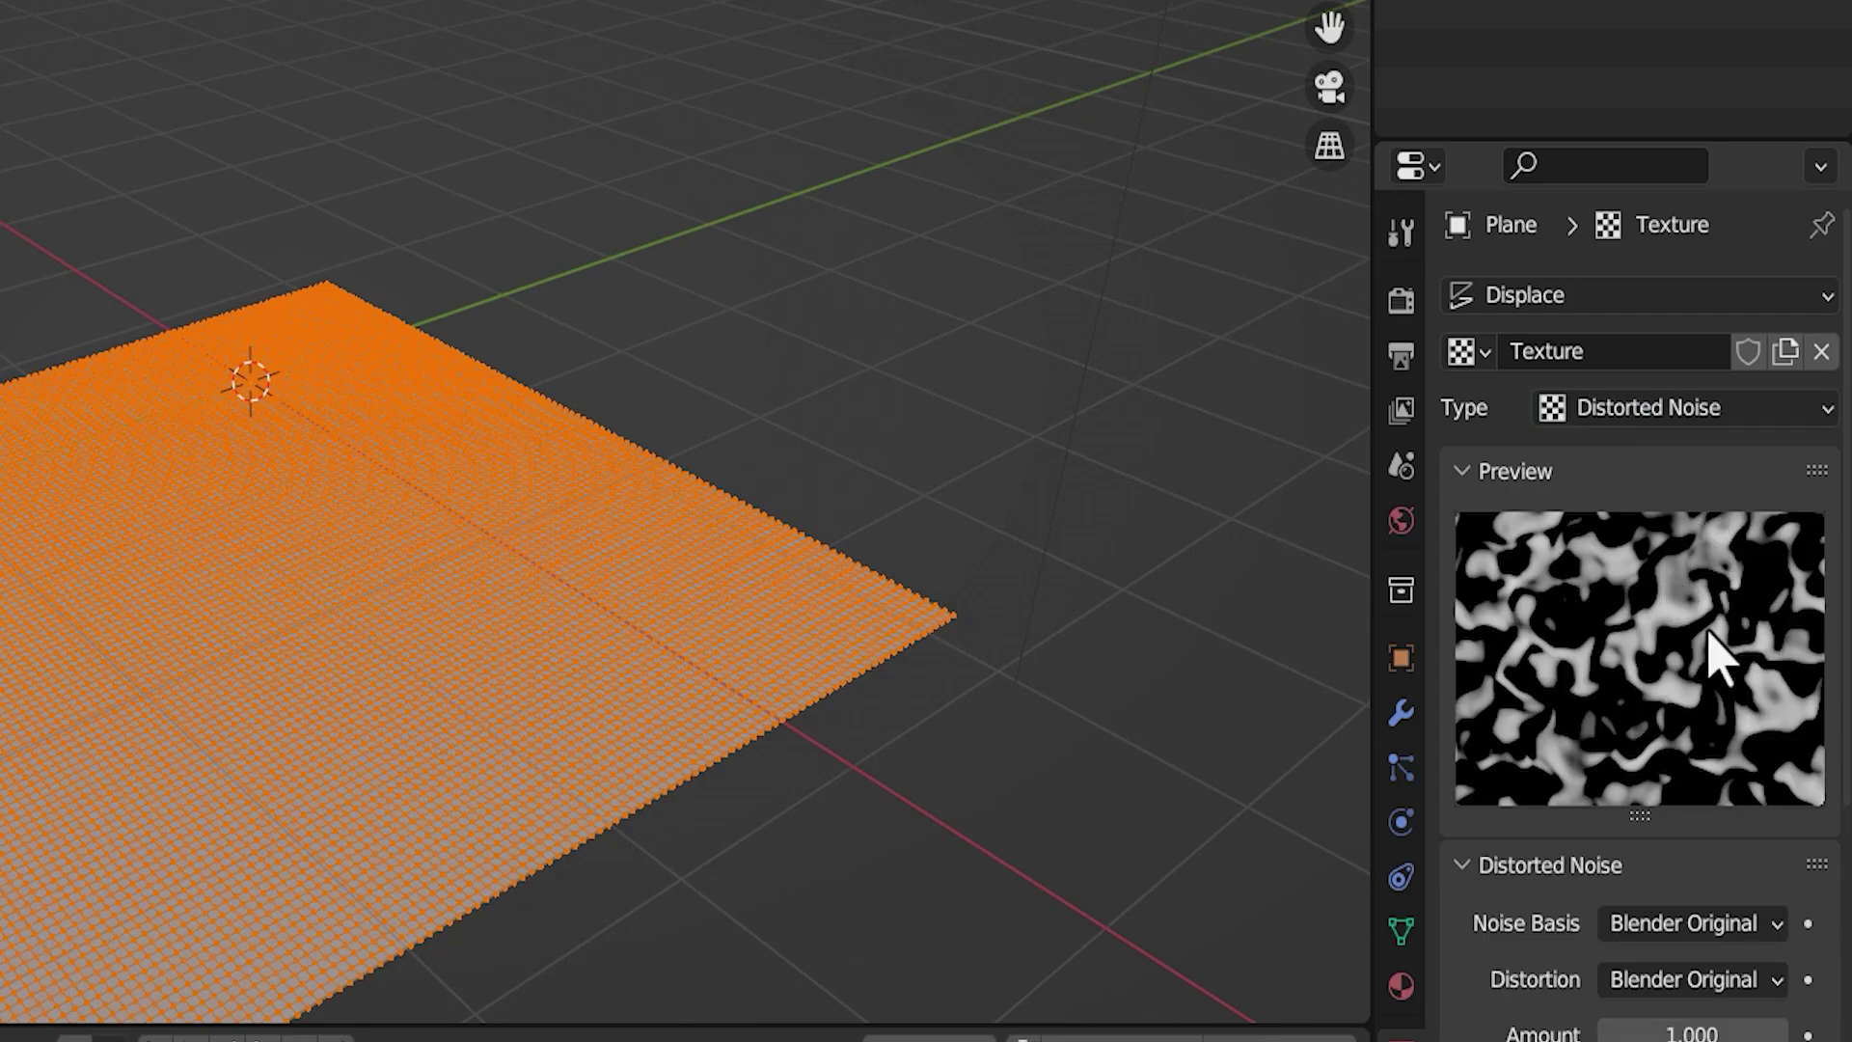
- Set the noise texture's distortion amount to 1.1 and its contrast to 0.64
{"action": "scroll", "coordinate": [1533, 709], "scroll_direction": "down", "scroll_amount": 5}
{"action": "scroll", "coordinate": [1548, 772], "scroll_direction": "down", "scroll_amount": 5}
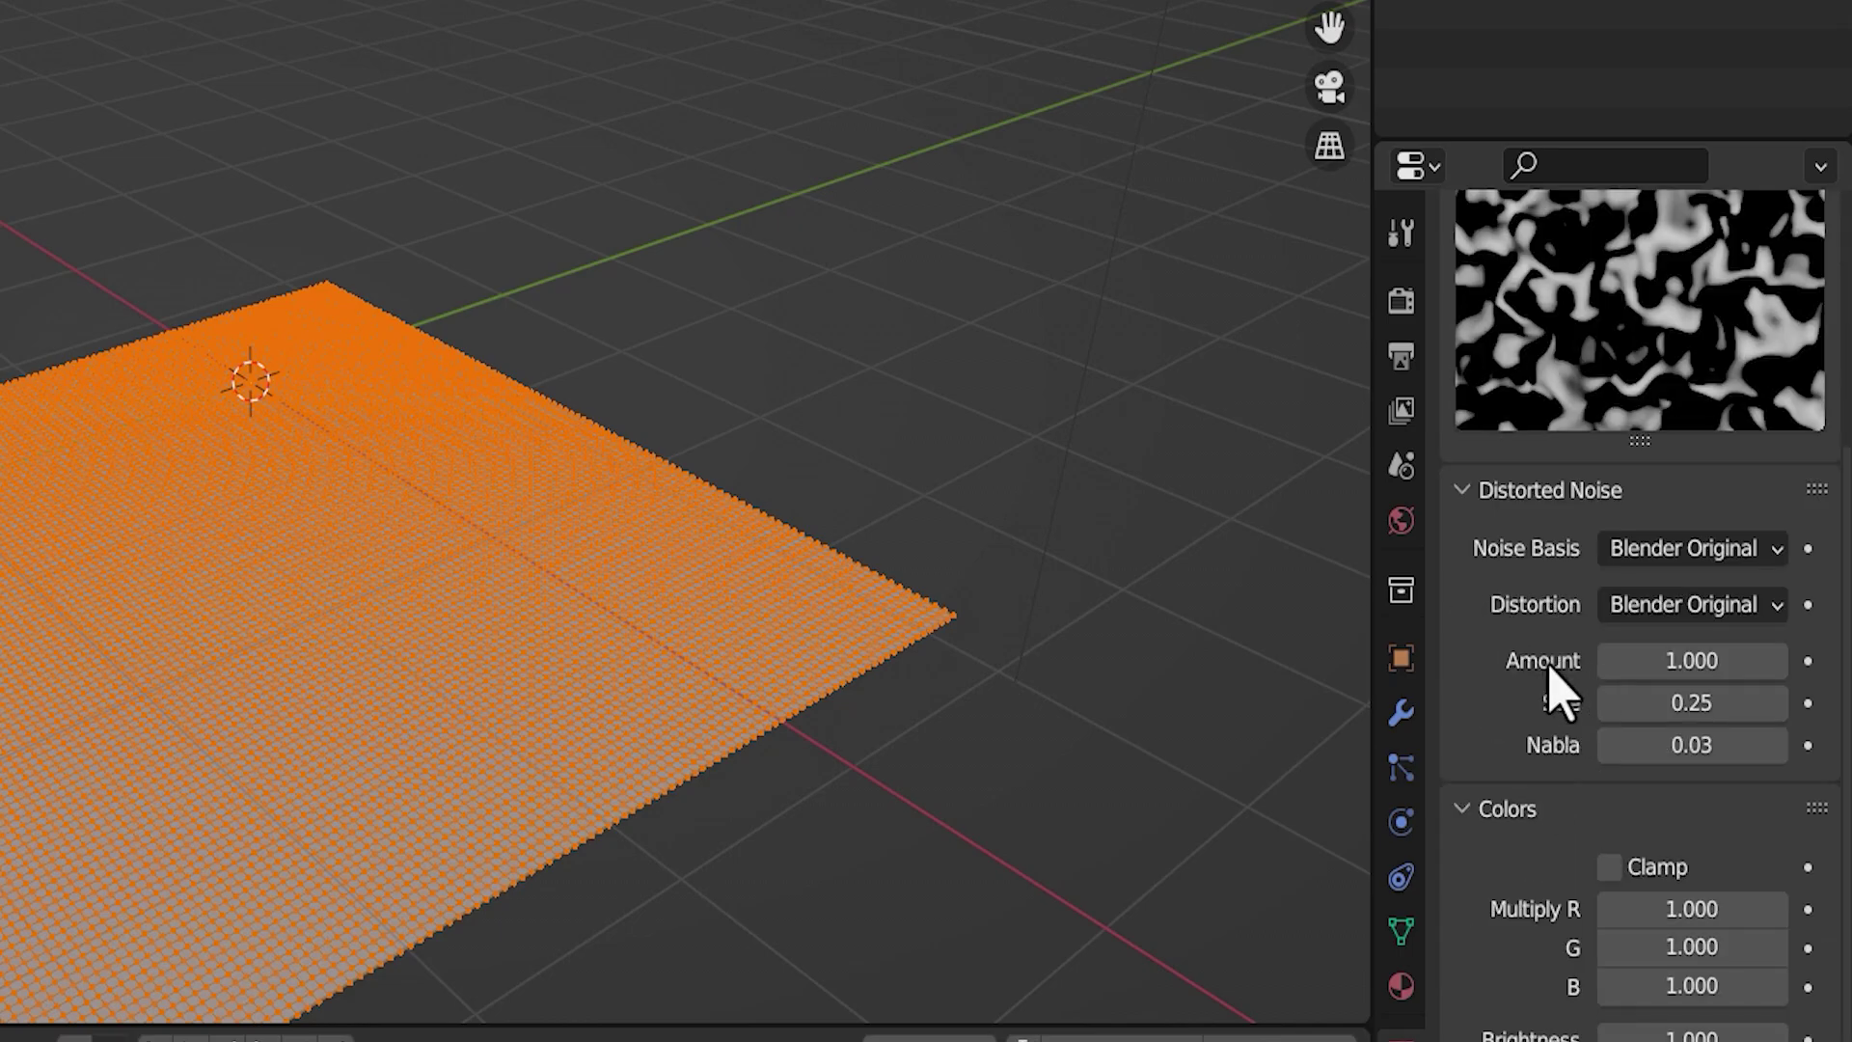
{"action": "left_click", "coordinate": [1776, 662]}
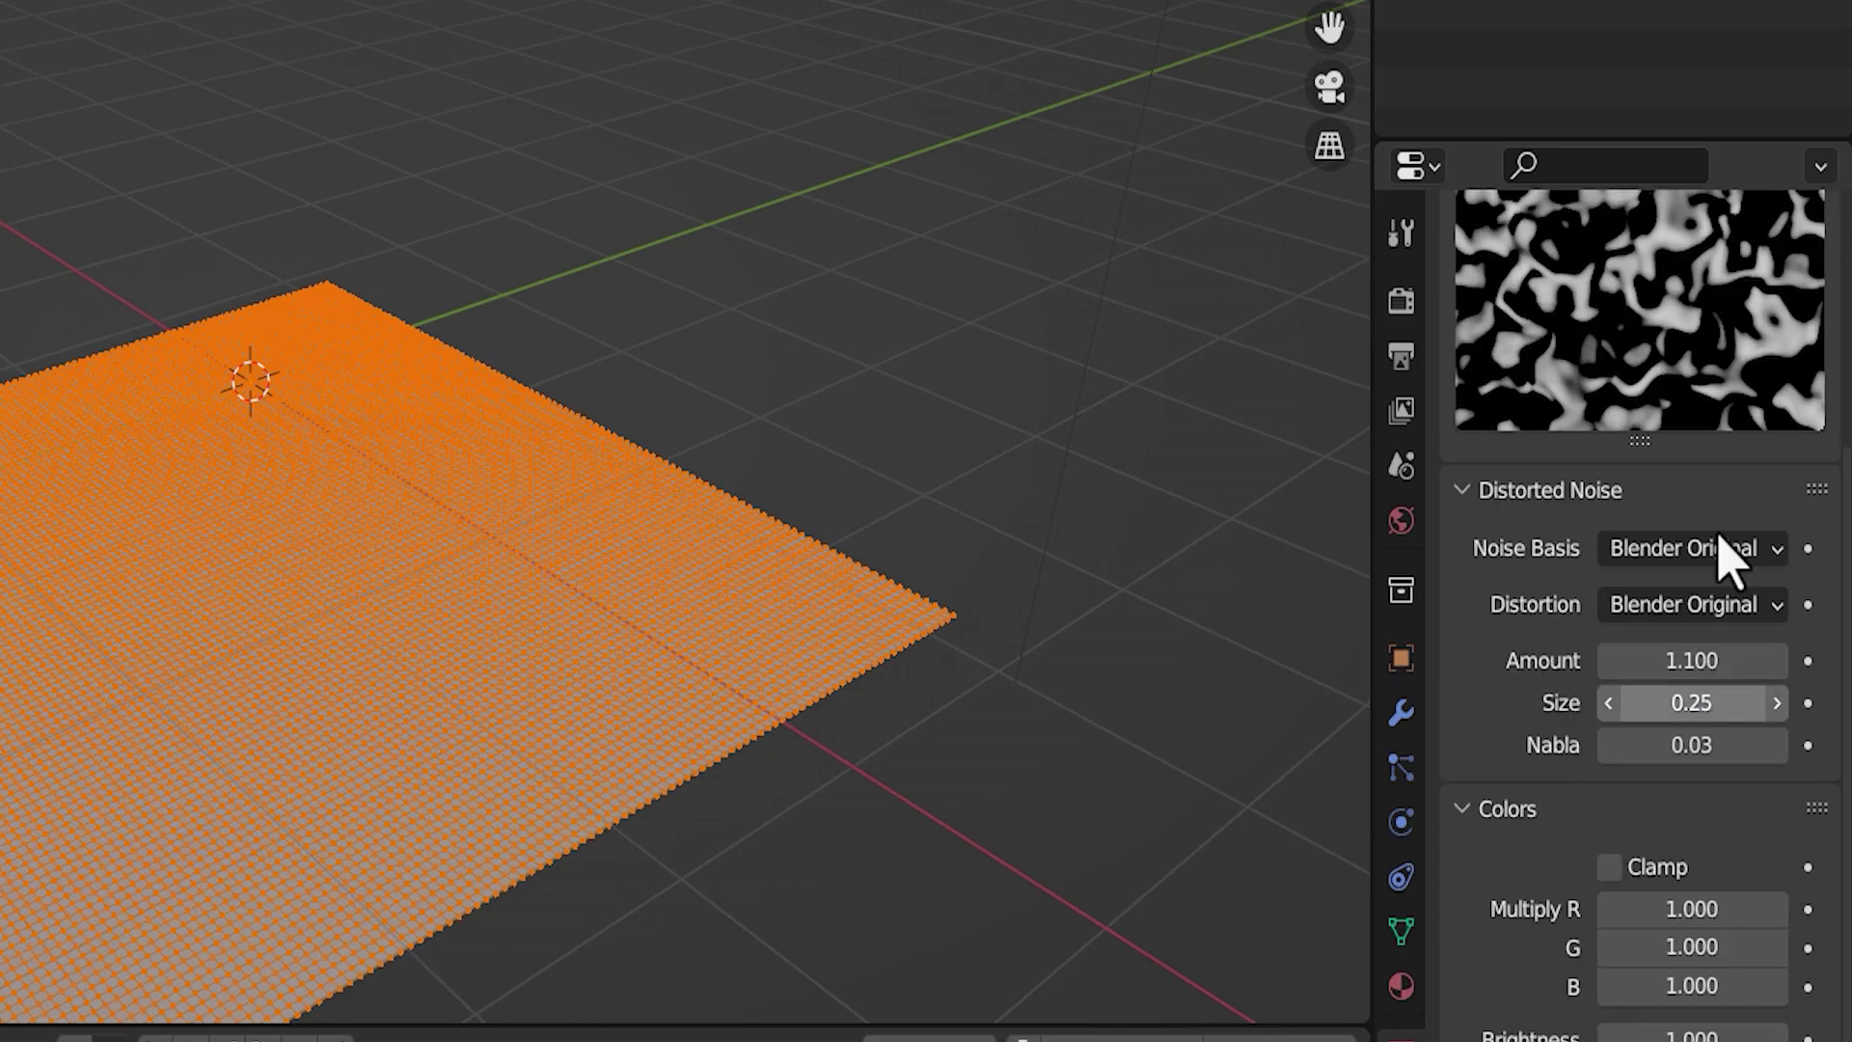
{"action": "scroll", "coordinate": [1544, 743], "scroll_direction": "down", "scroll_amount": 3}
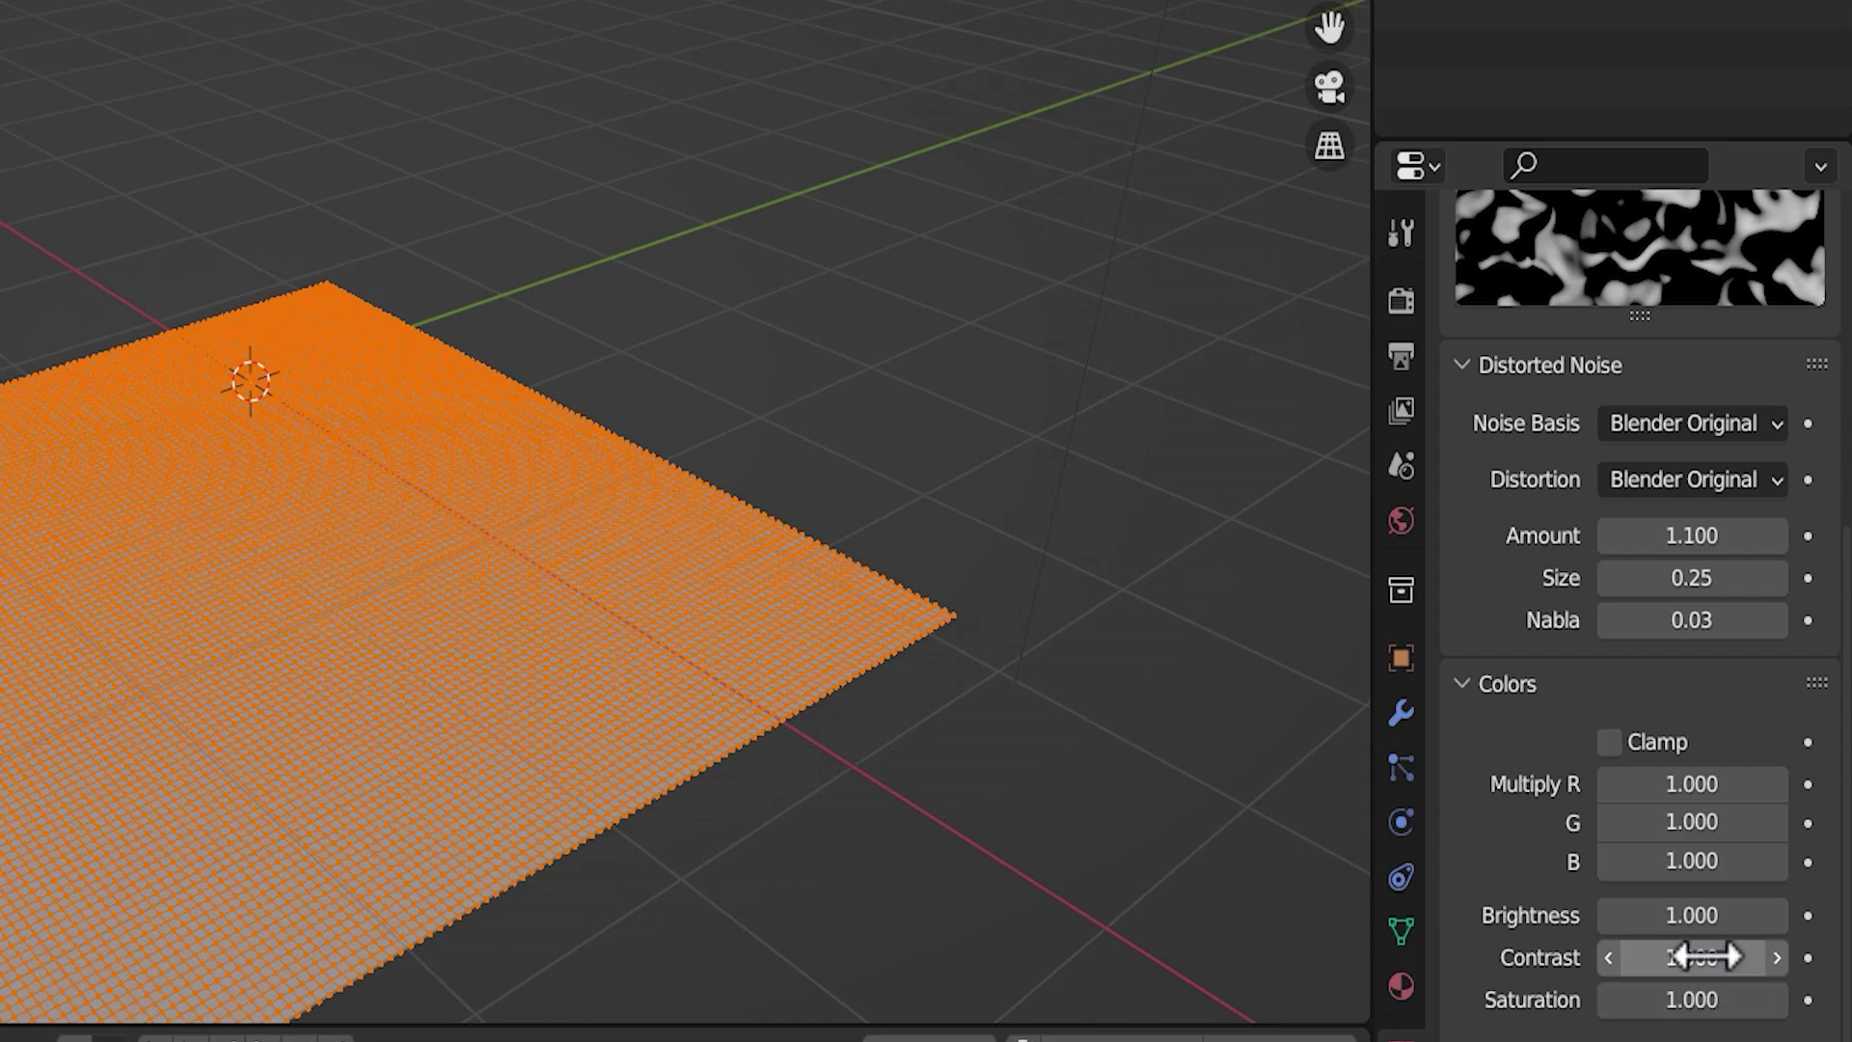
{"action": "left_click_drag", "start_coordinate": [1736, 957], "coordinate": [1661, 957]}
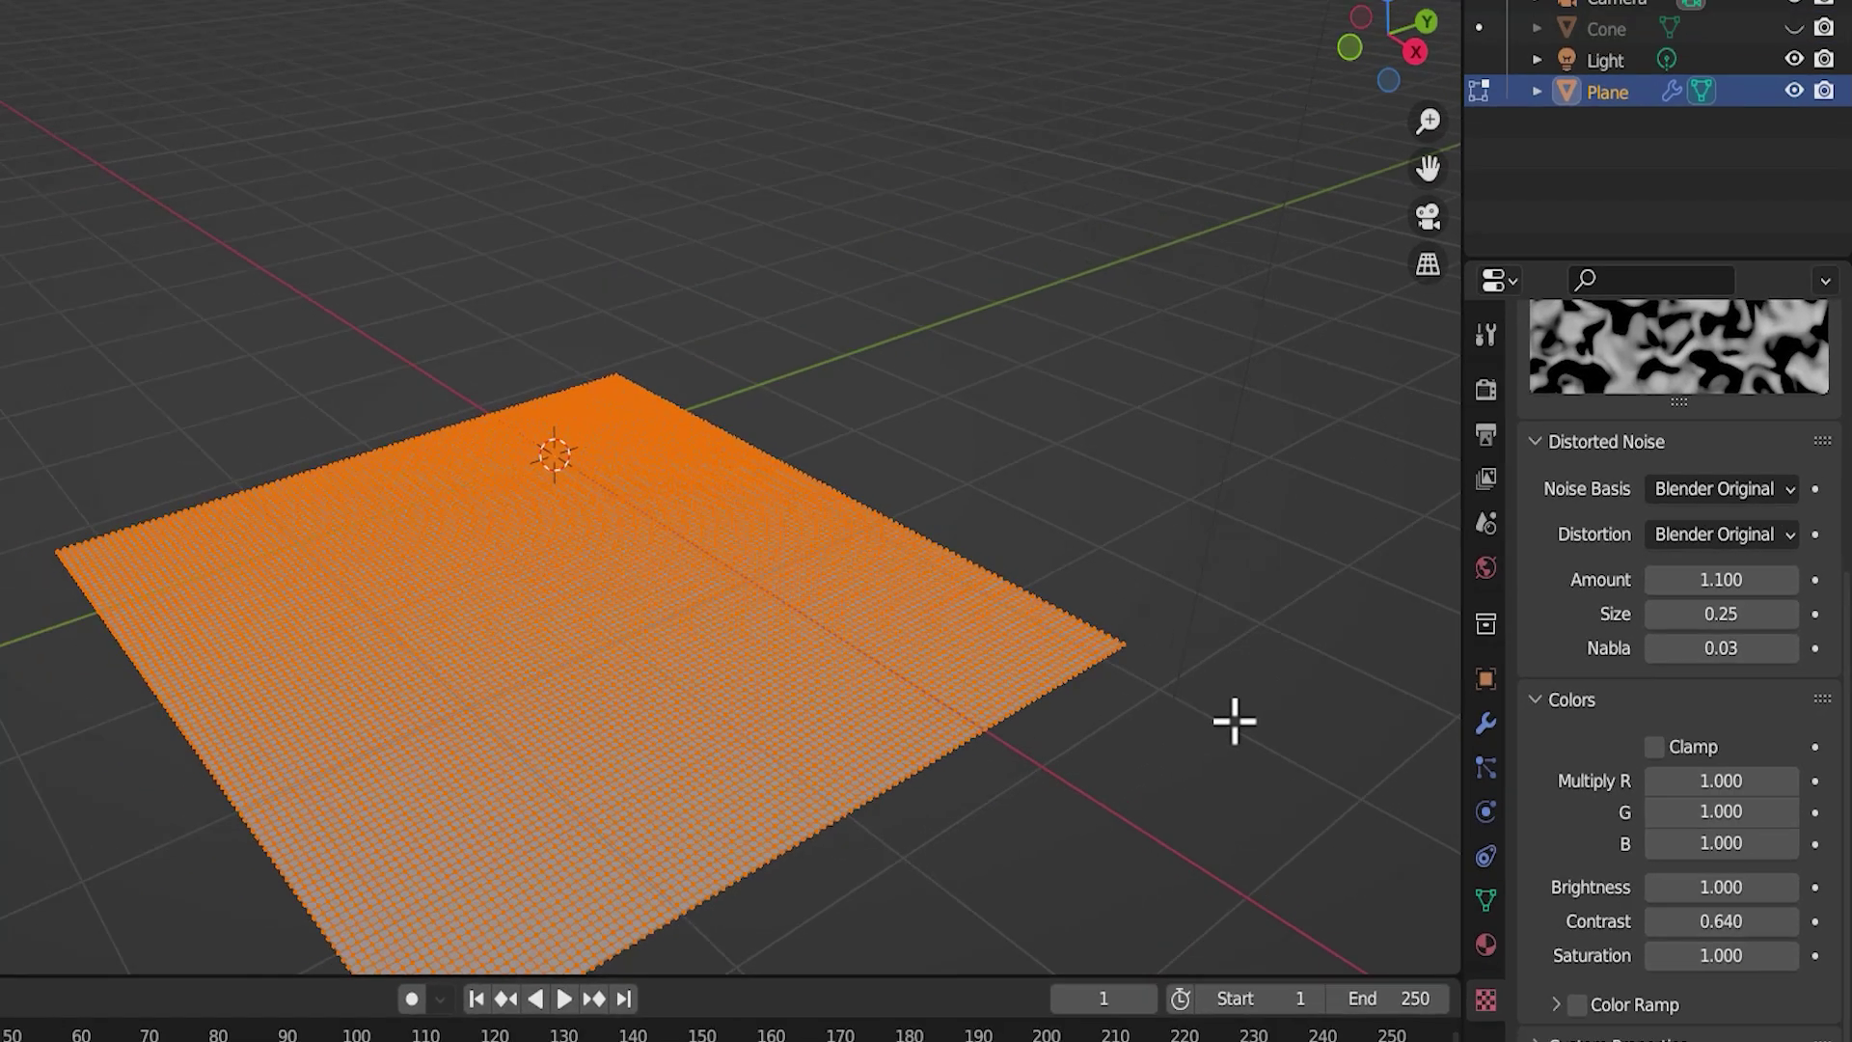
- Return to Object Mode and lower the displacement texture's contrast to 0.07 for gentle dunes
{"action": "key", "text": "Tab"}
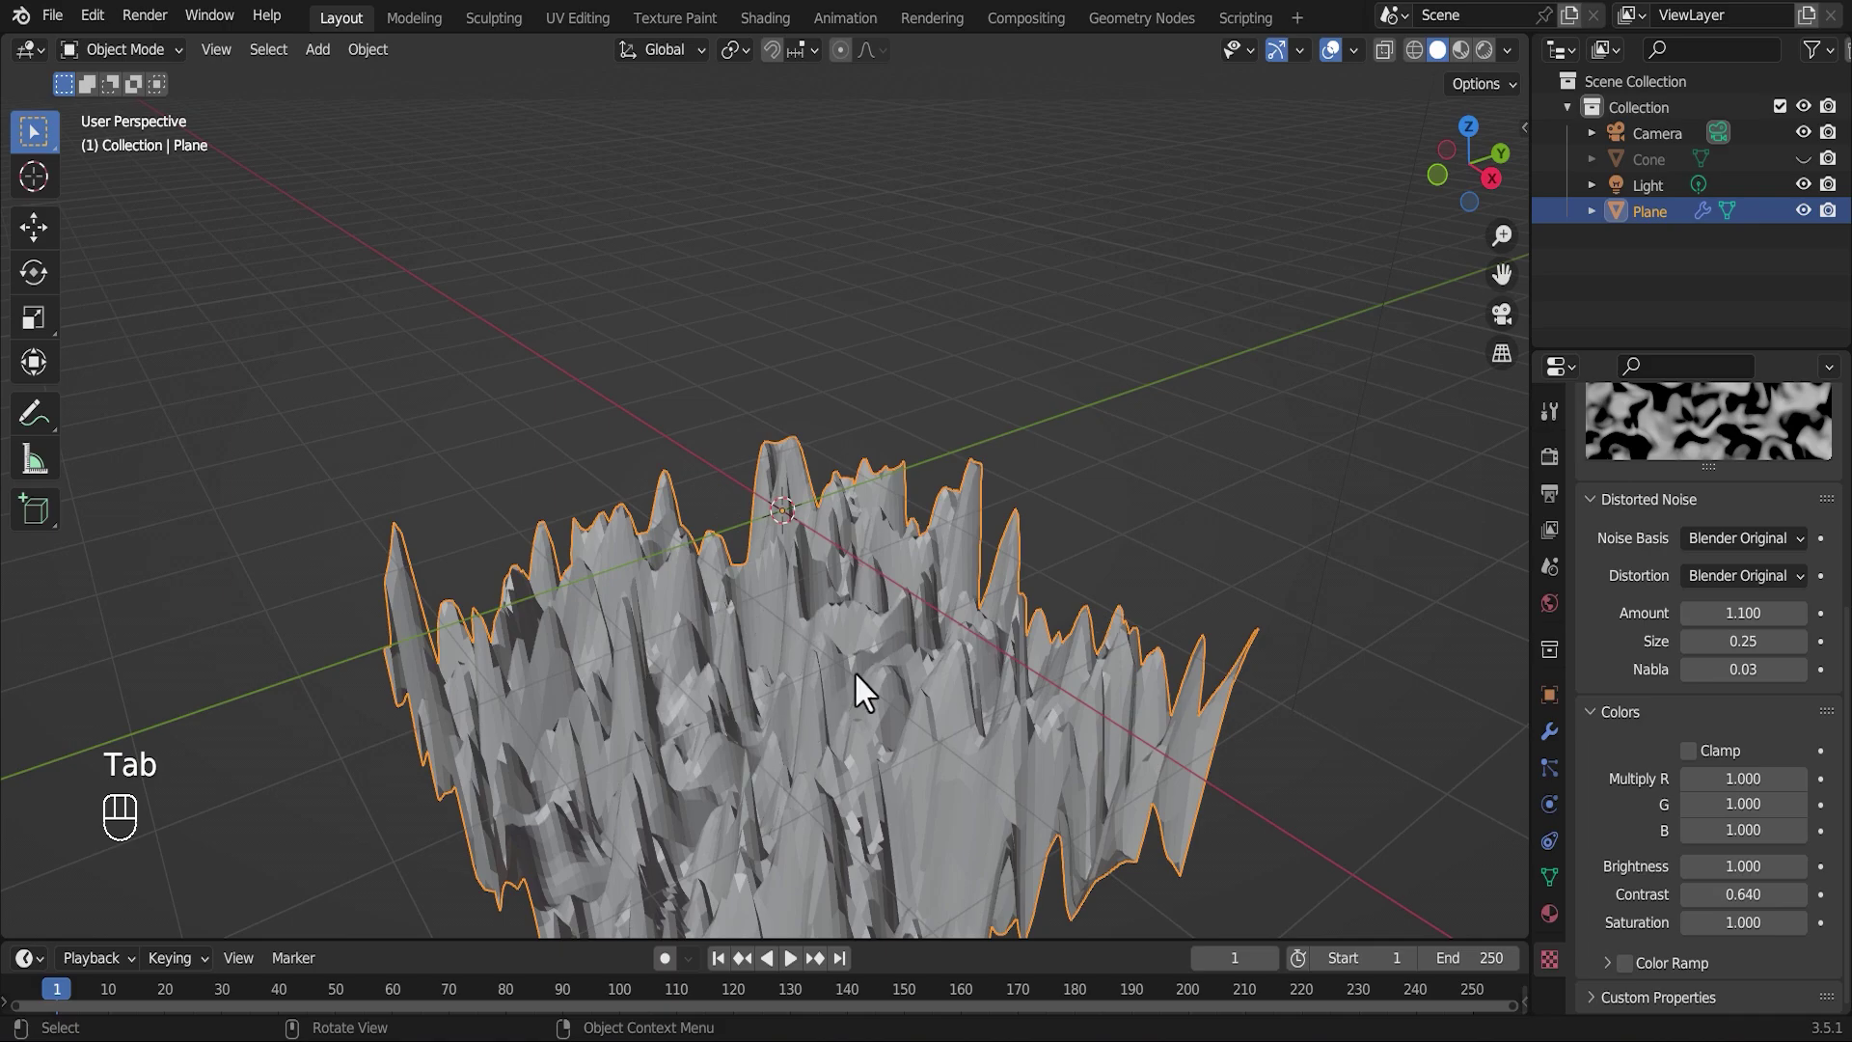
{"action": "scroll", "coordinate": [926, 665], "scroll_direction": "down", "scroll_amount": 2}
{"action": "middle_click_drag", "start_coordinate": [1000, 662], "coordinate": [858, 664], "text": "shift"}
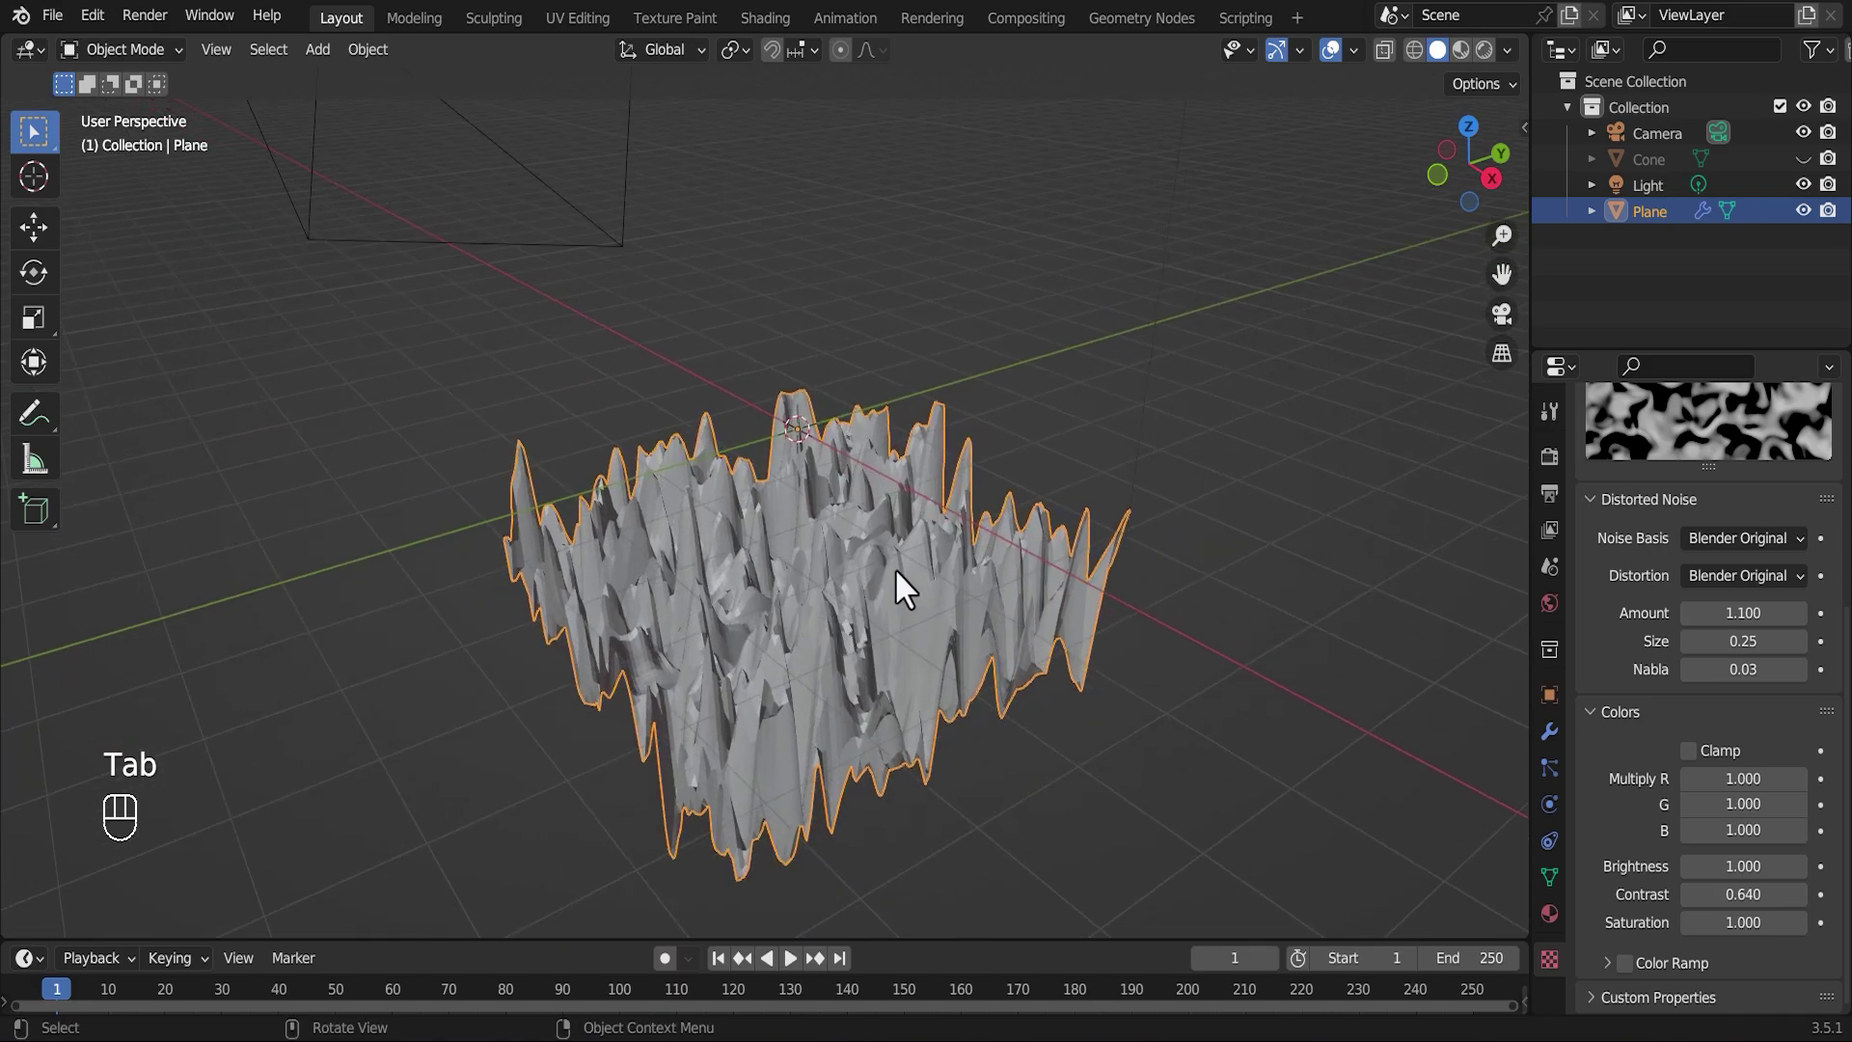
{"action": "key", "text": "Tab"}
{"action": "key", "text": "Tab"}
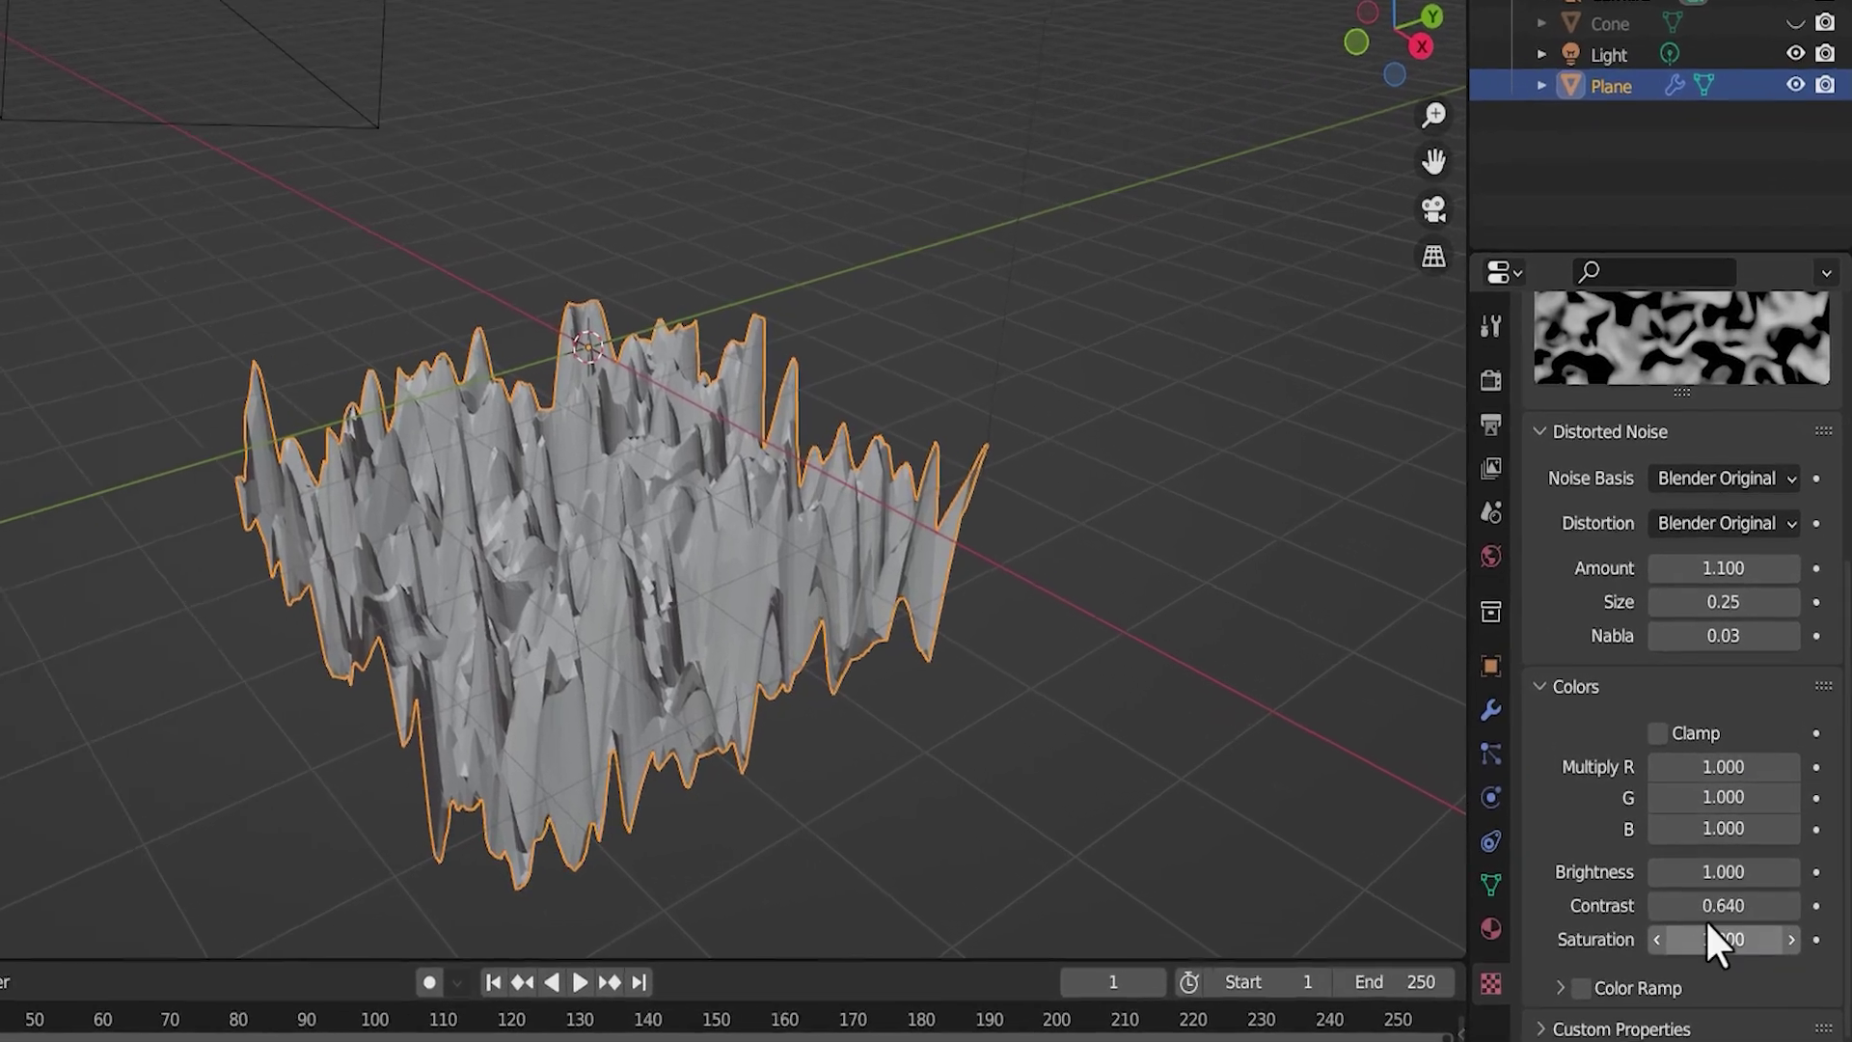
{"action": "left_click_drag", "start_coordinate": [1753, 894], "coordinate": [1643, 913]}
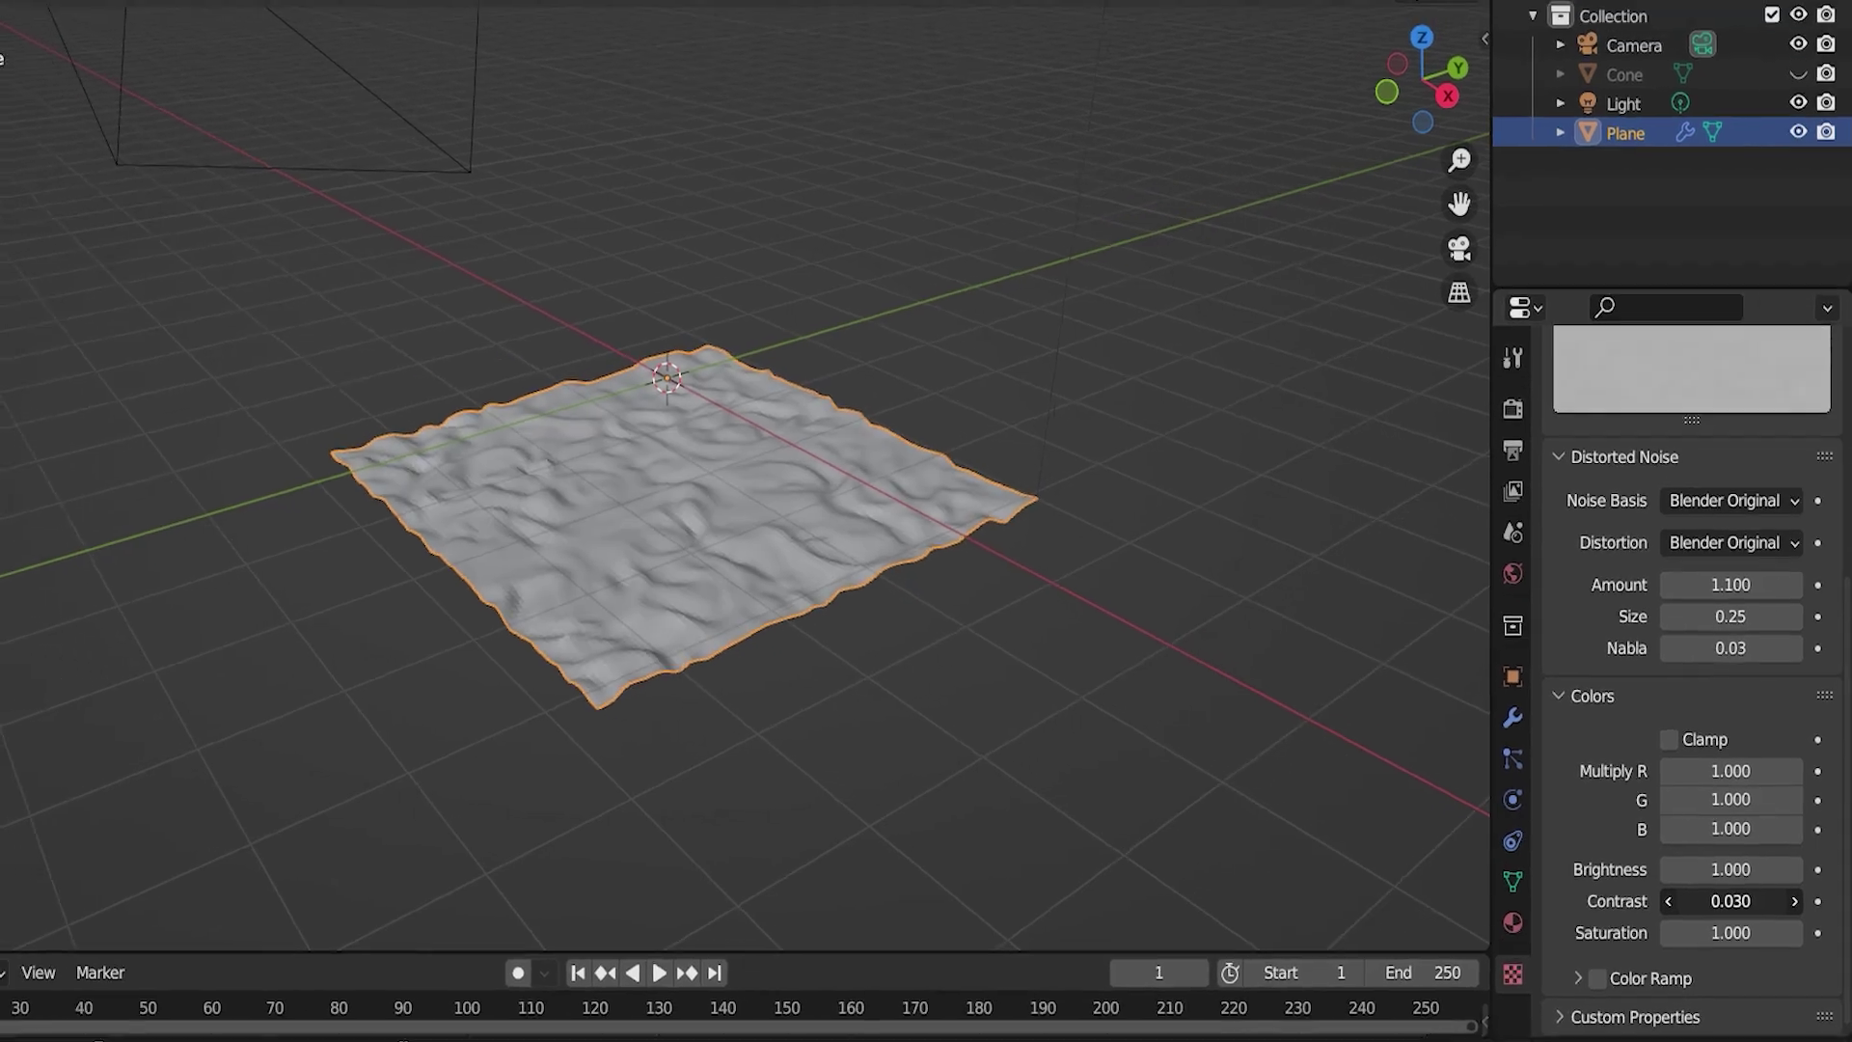
{"action": "left_click_drag", "start_coordinate": [1794, 901], "coordinate": [1799, 901]}
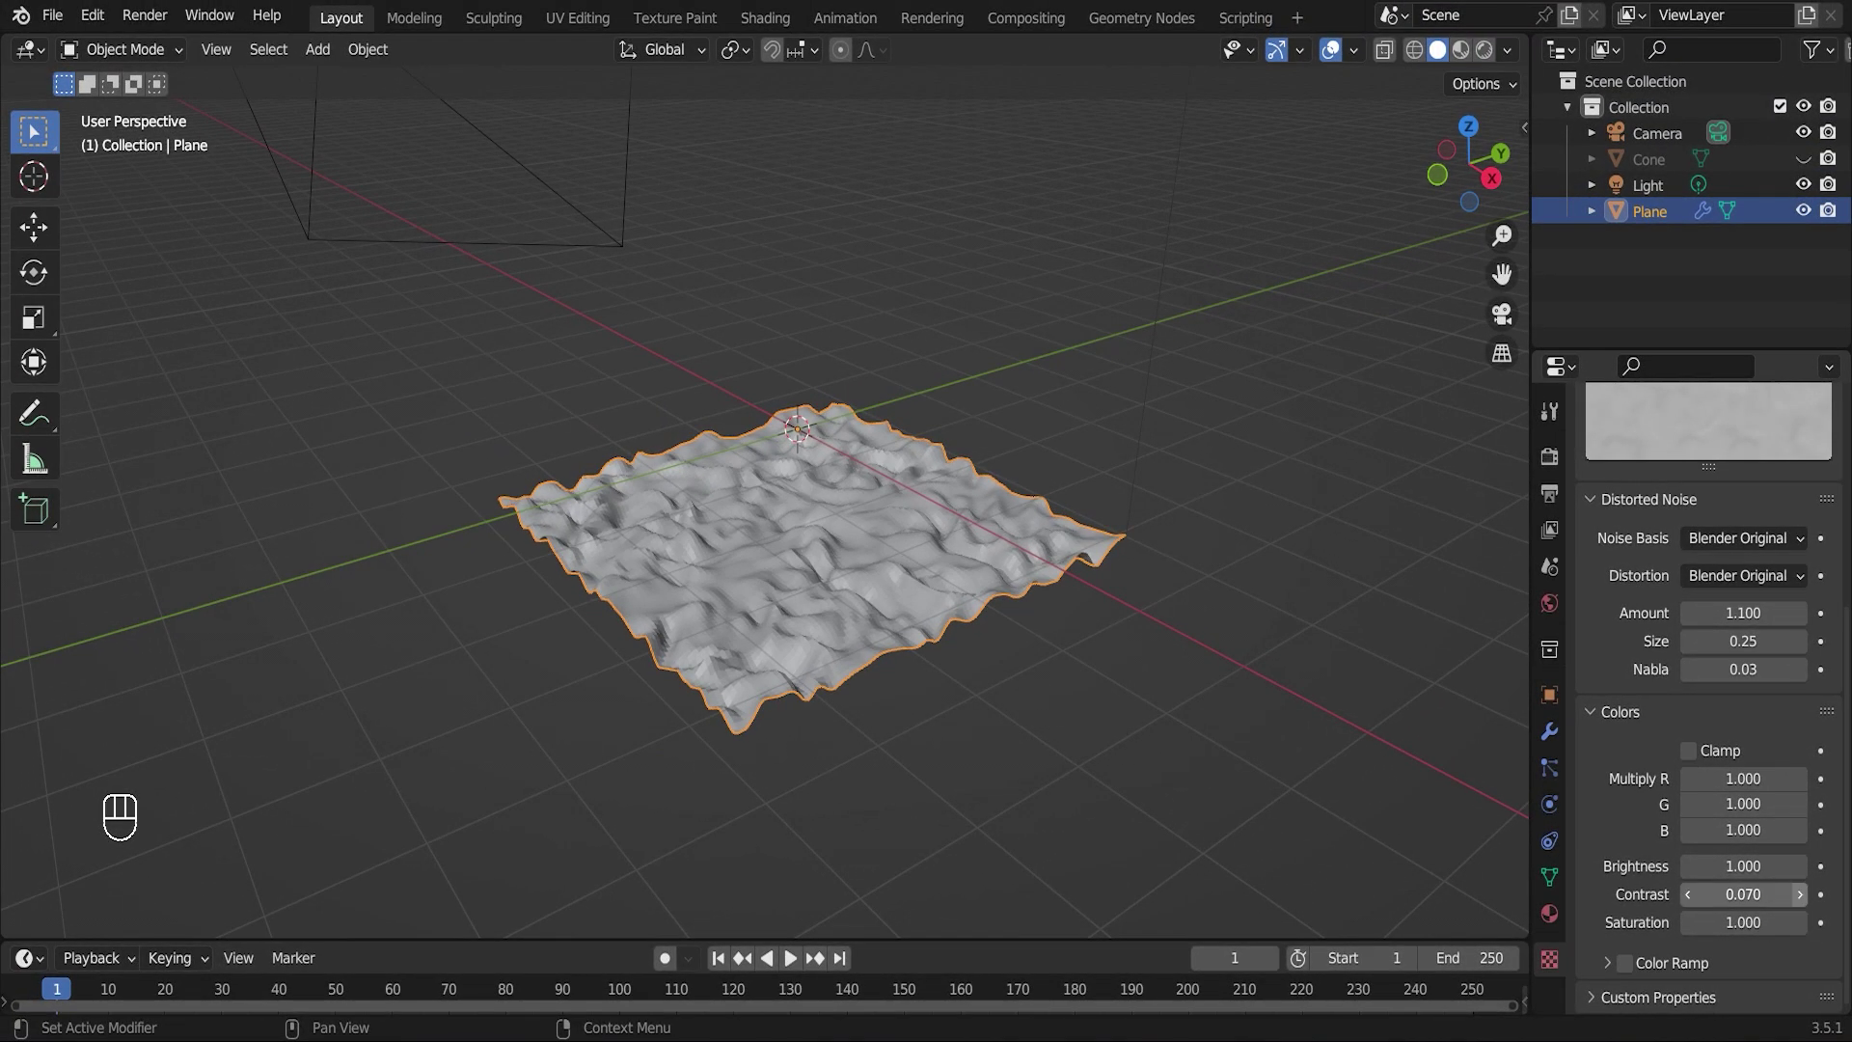
- Apply smooth shading to the displaced plane and inspect its surface
{"action": "scroll", "coordinate": [959, 603], "scroll_direction": "up", "scroll_amount": 3}
{"action": "middle_click_drag", "start_coordinate": [1096, 633], "coordinate": [796, 540], "text": "shift"}
{"action": "scroll", "coordinate": [1125, 593], "scroll_direction": "up", "scroll_amount": 2}
{"action": "right_click", "coordinate": [893, 554]}
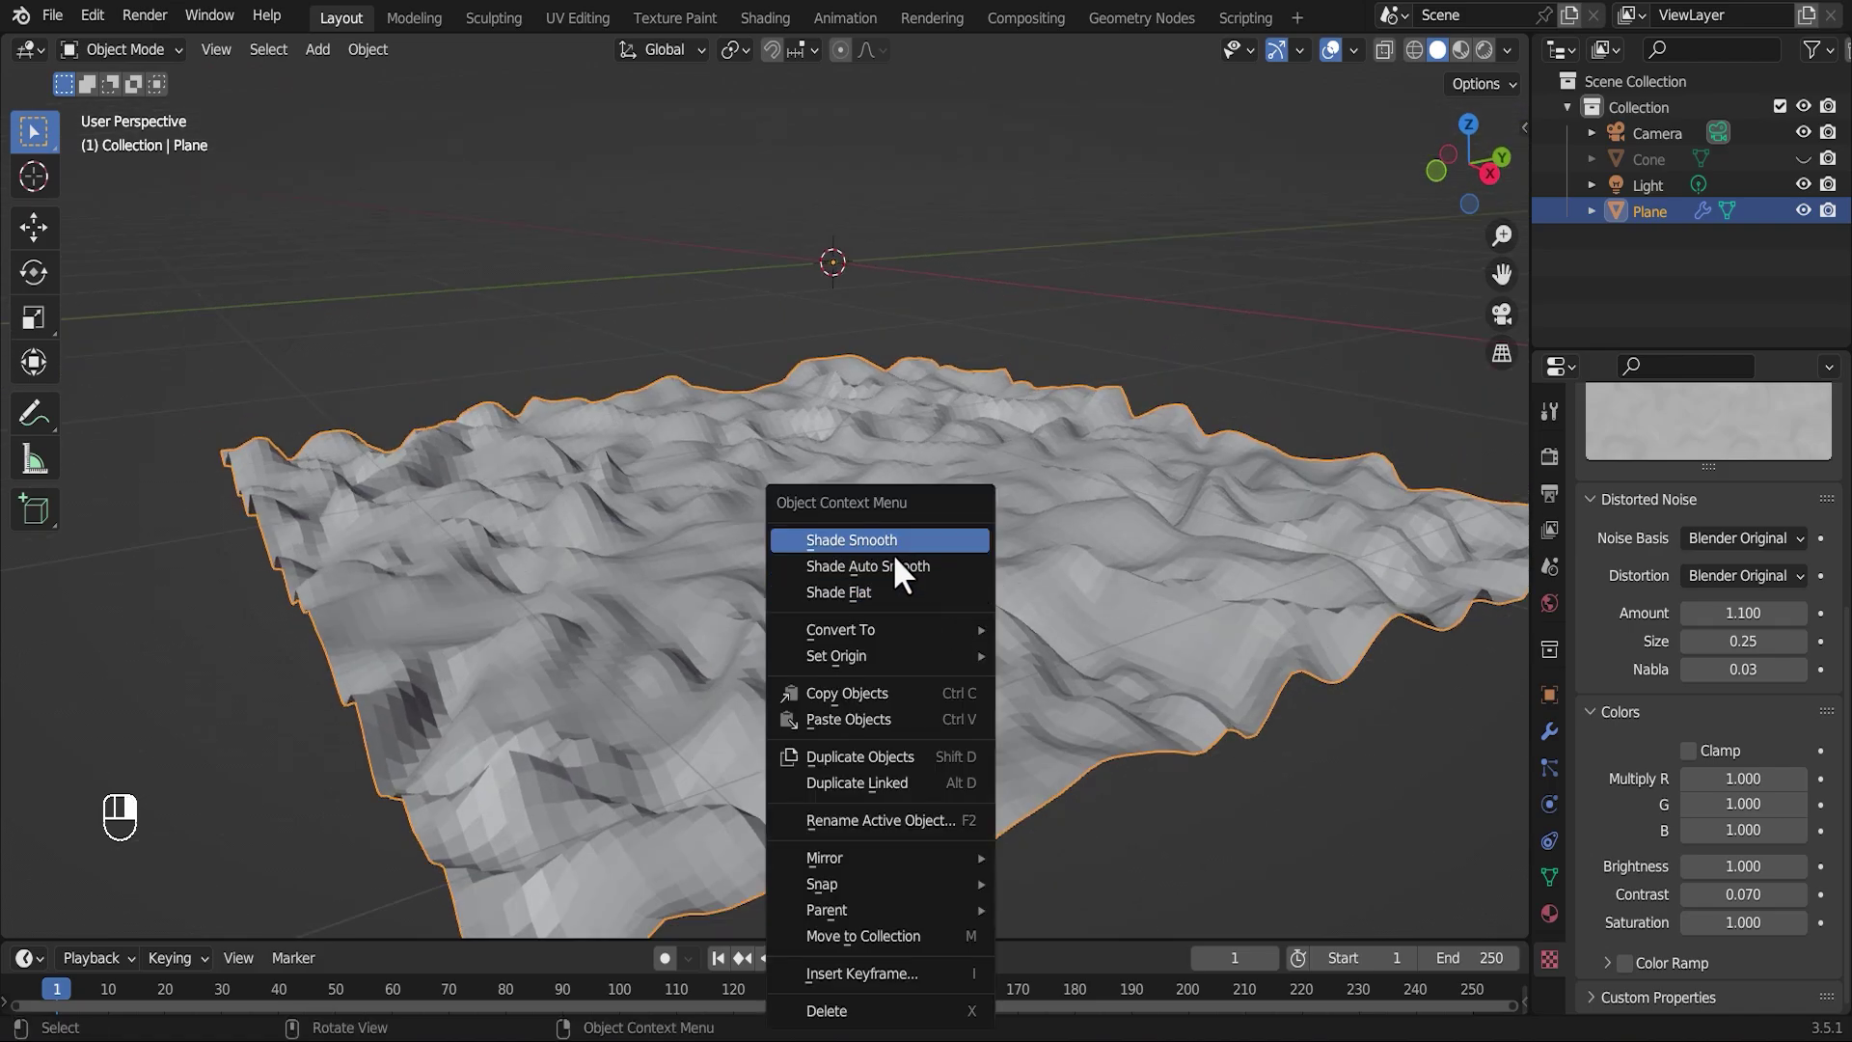
{"action": "left_click", "coordinate": [882, 543]}
{"action": "scroll", "coordinate": [980, 558], "scroll_direction": "down", "scroll_amount": 3}
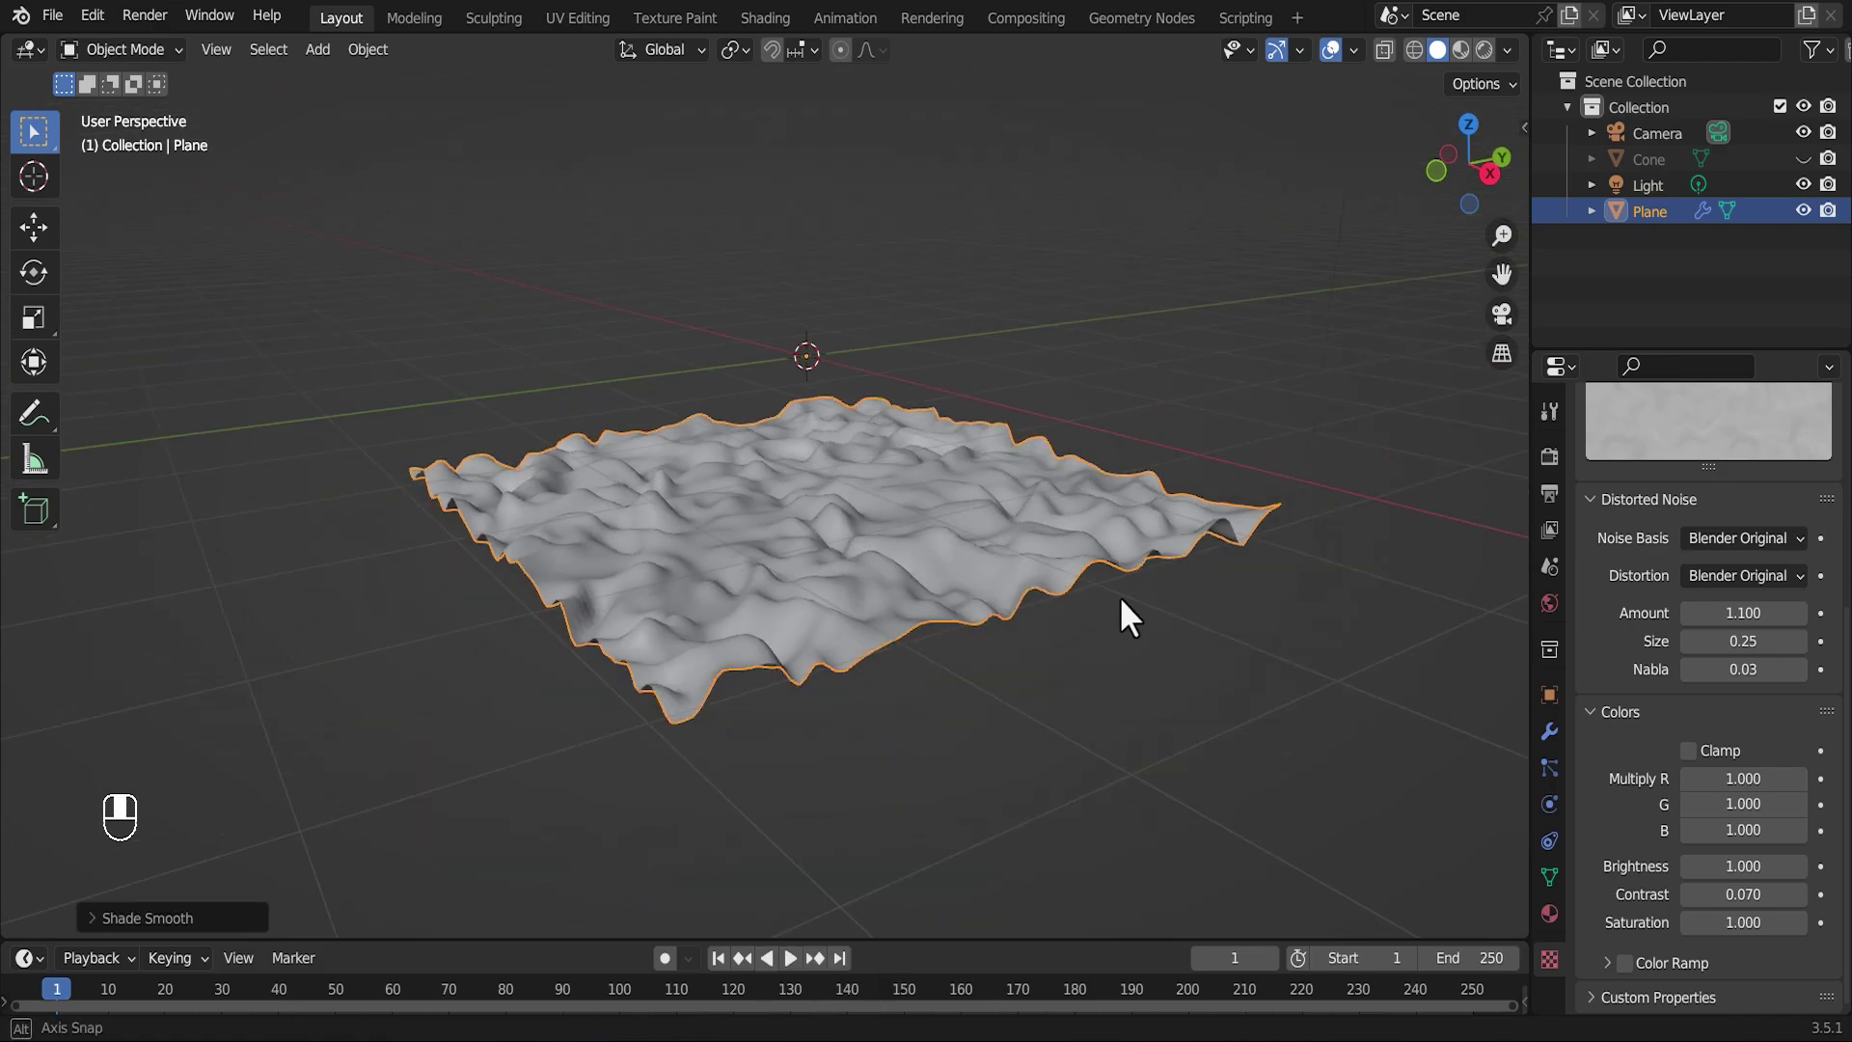
{"action": "middle_click_drag", "start_coordinate": [1120, 597], "coordinate": [1501, 677]}
{"action": "scroll", "coordinate": [1144, 571], "scroll_direction": "up", "scroll_amount": 3}
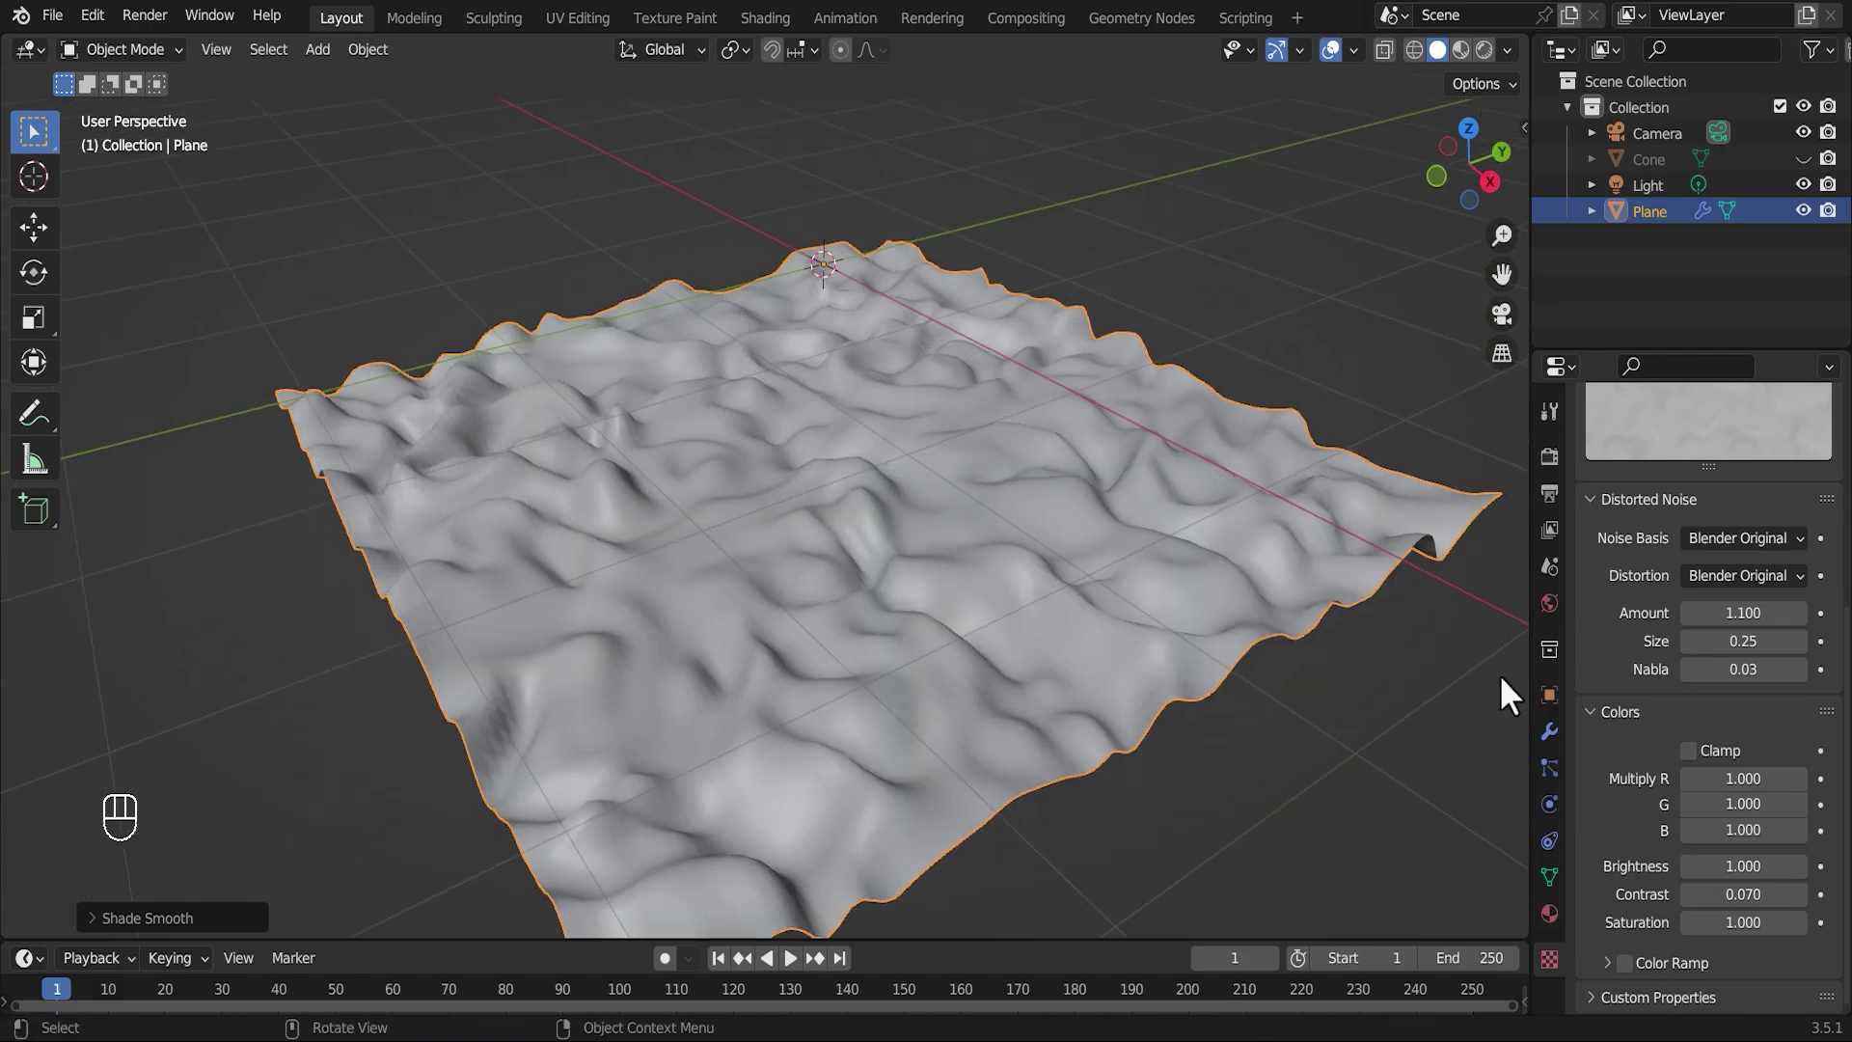
- Apply the plane's Displace modifier to its mesh
{"action": "left_click", "coordinate": [1546, 731]}
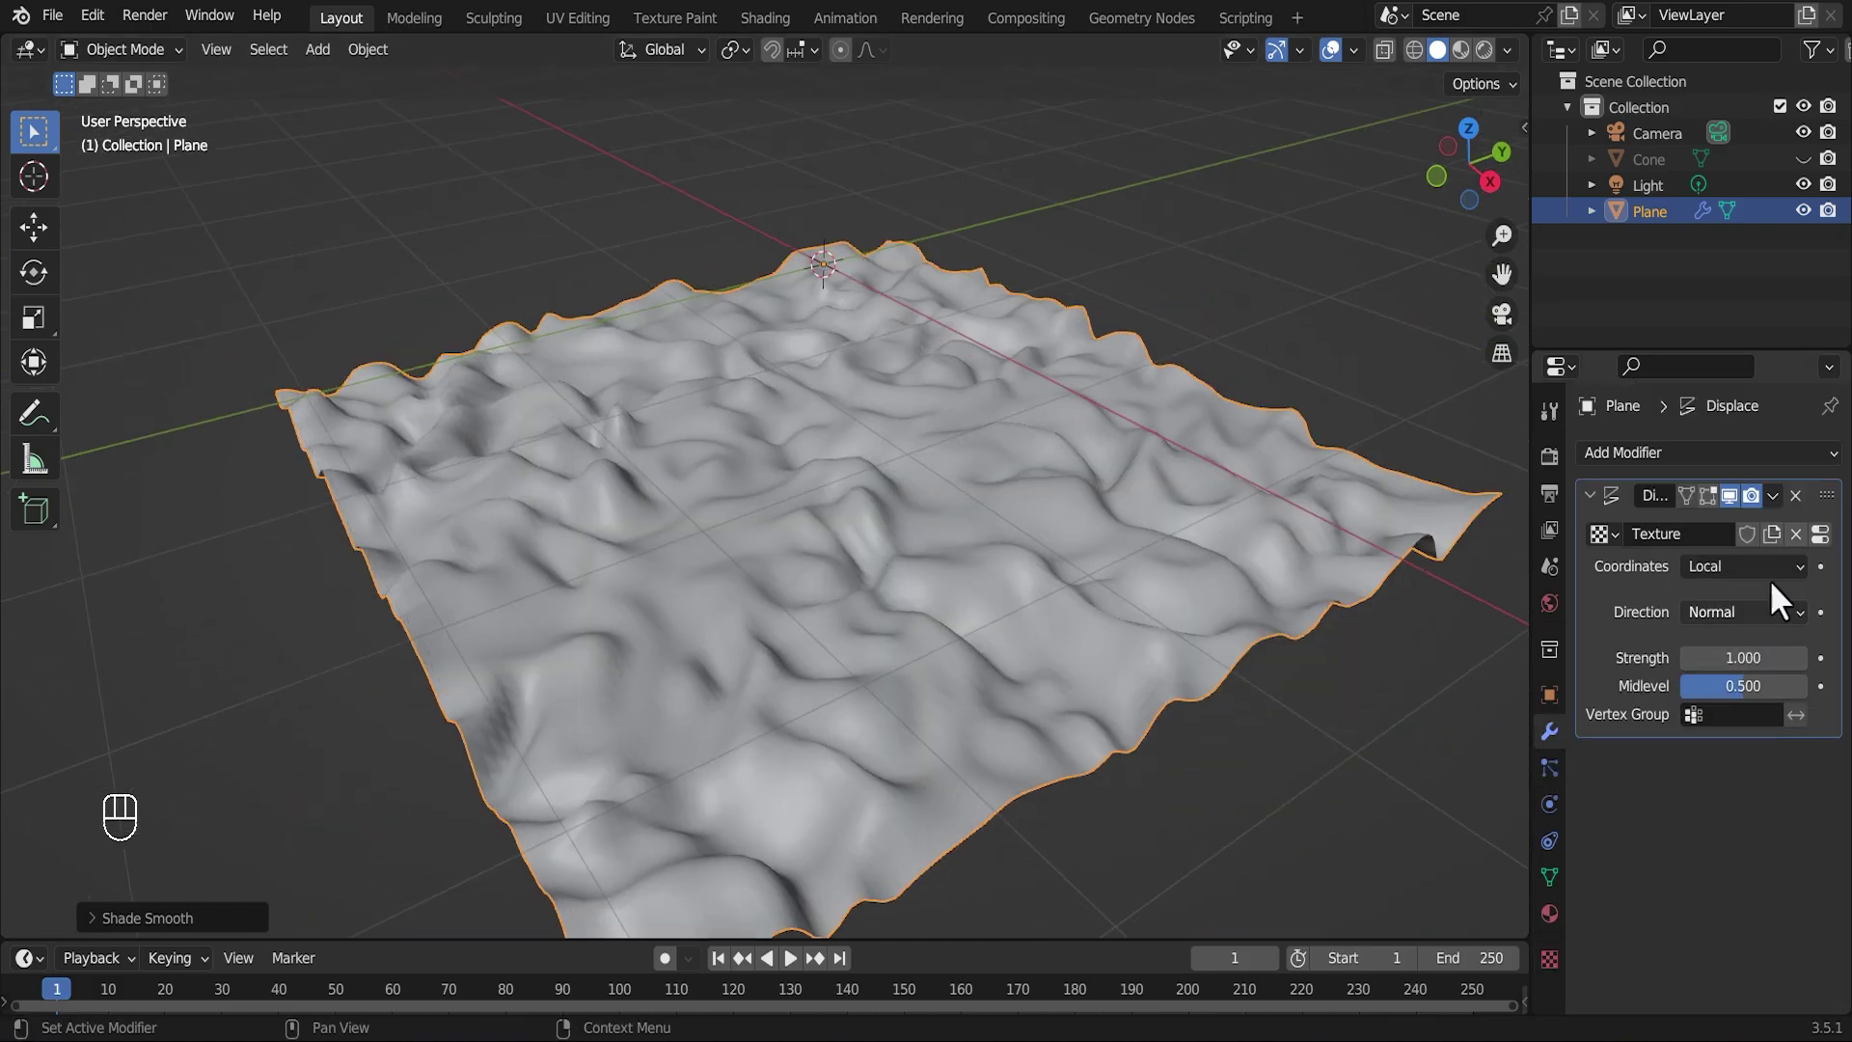
{"action": "left_click", "coordinate": [1772, 496]}
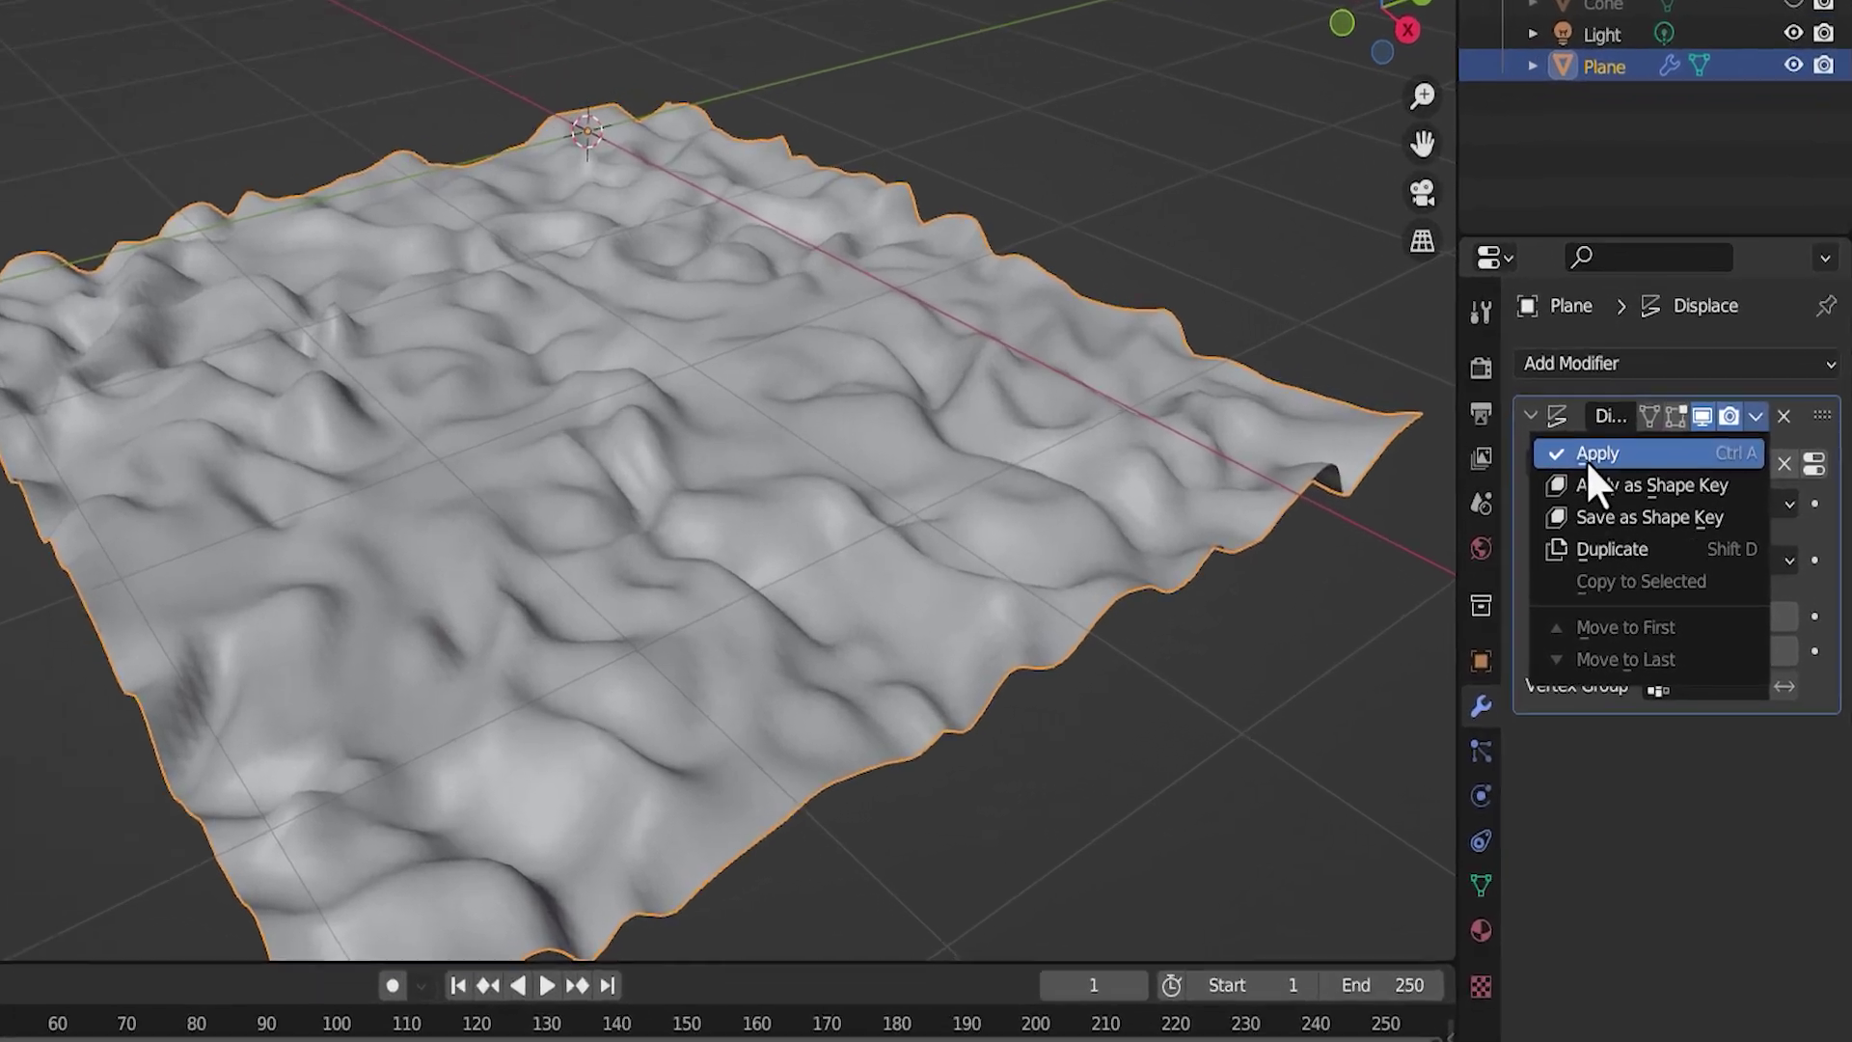
{"action": "left_click", "coordinate": [1620, 532]}
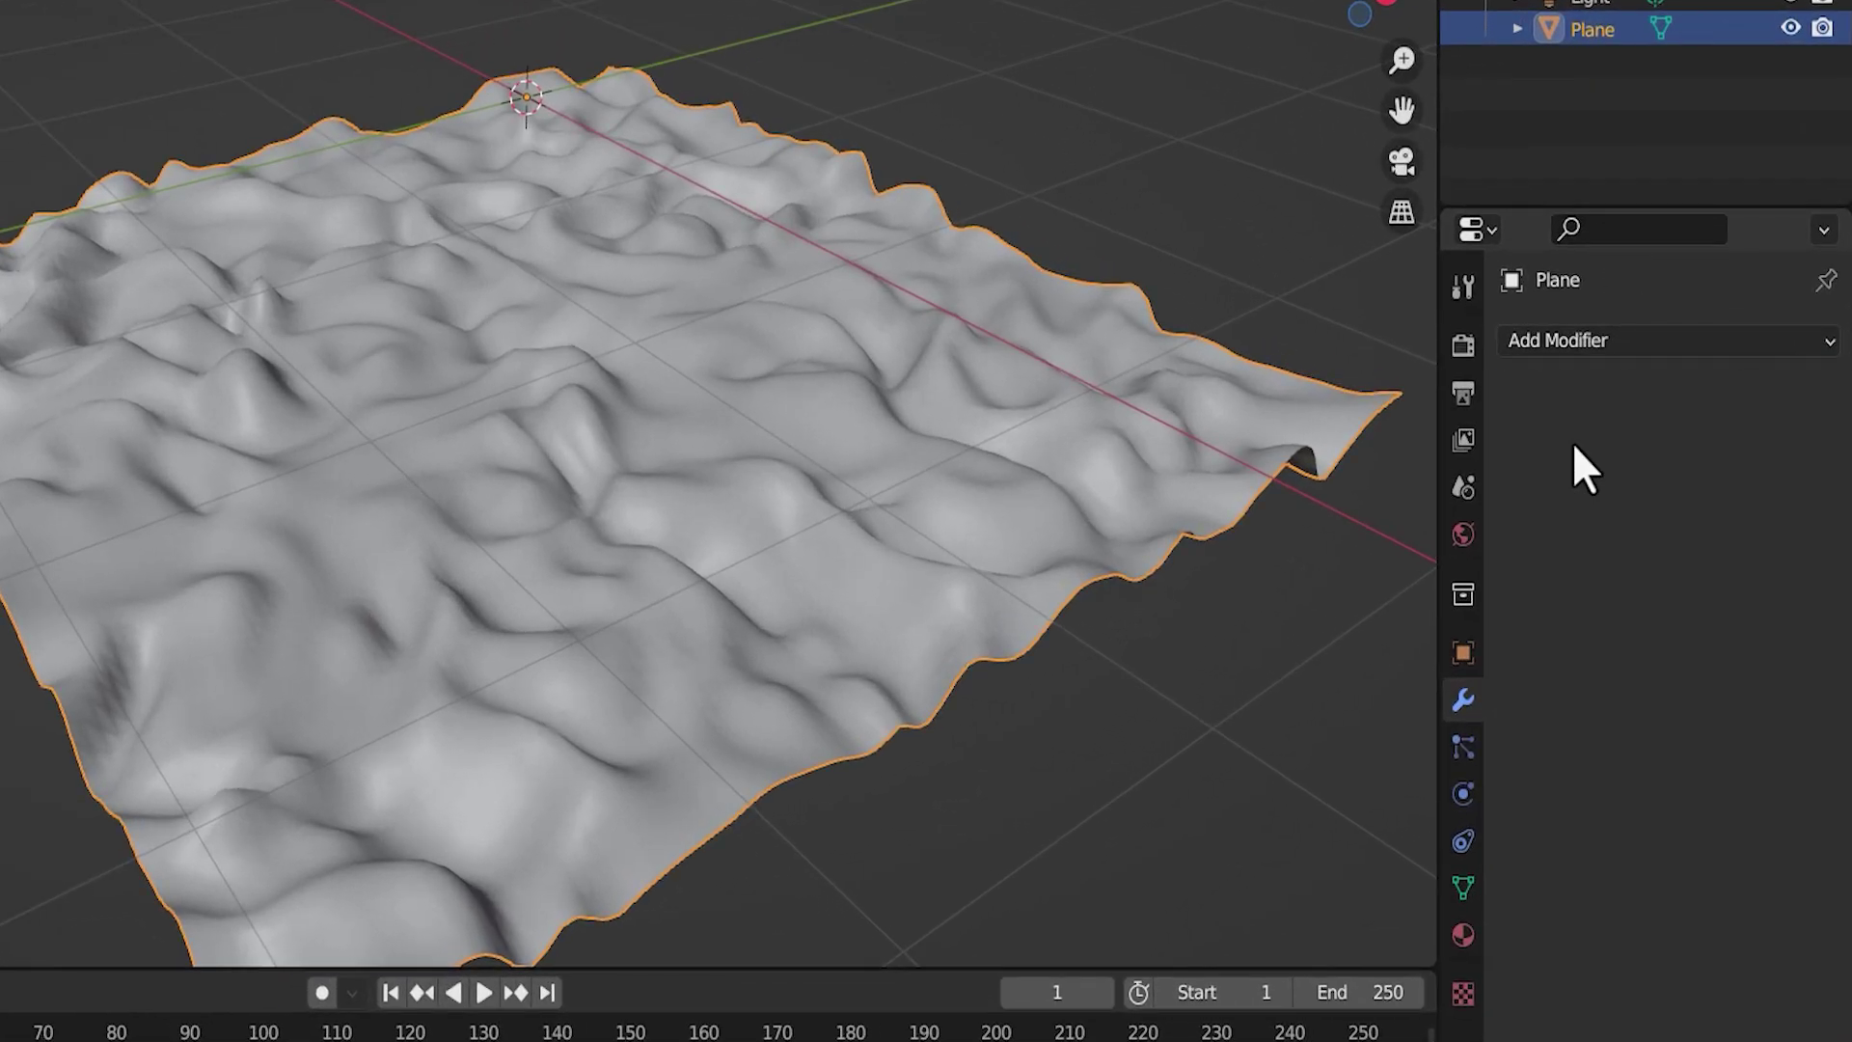
- Add a Subdivision Surface modifier to the plane and set its viewport level to 2
{"action": "left_click", "coordinate": [1544, 340]}
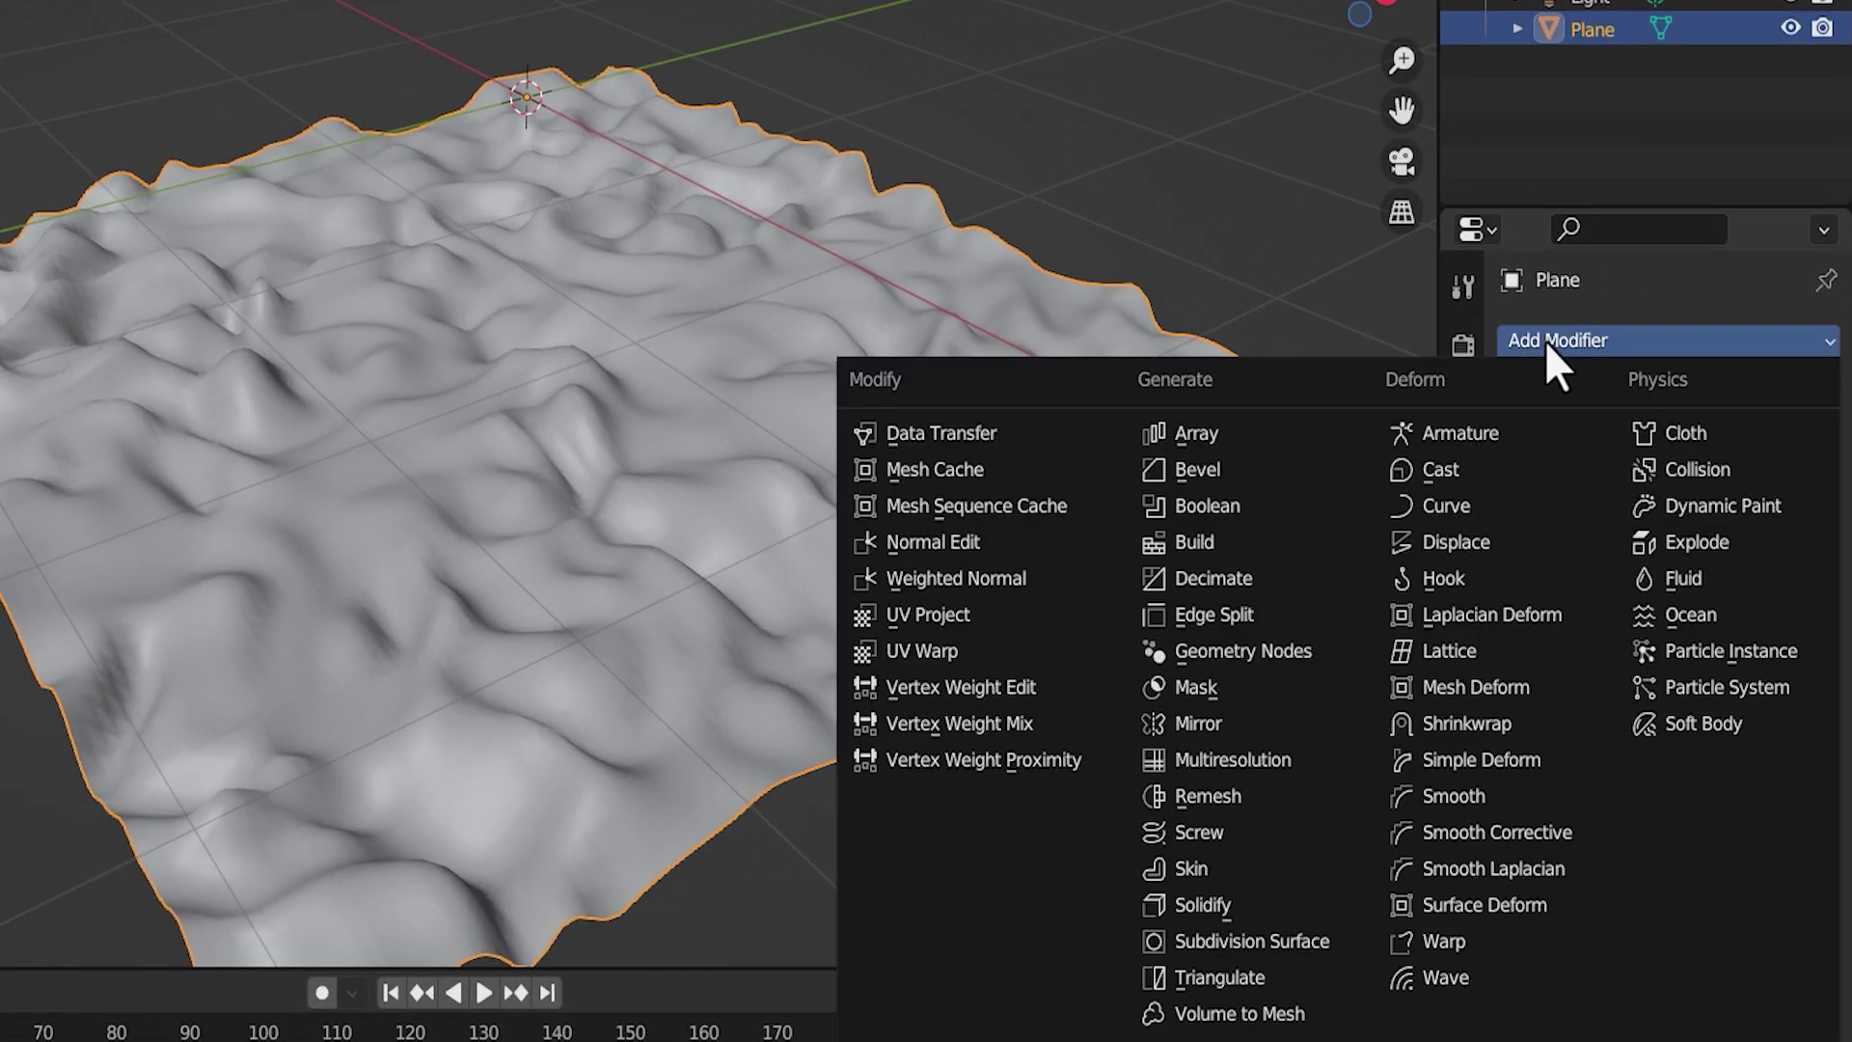
{"action": "left_click", "coordinate": [1256, 945]}
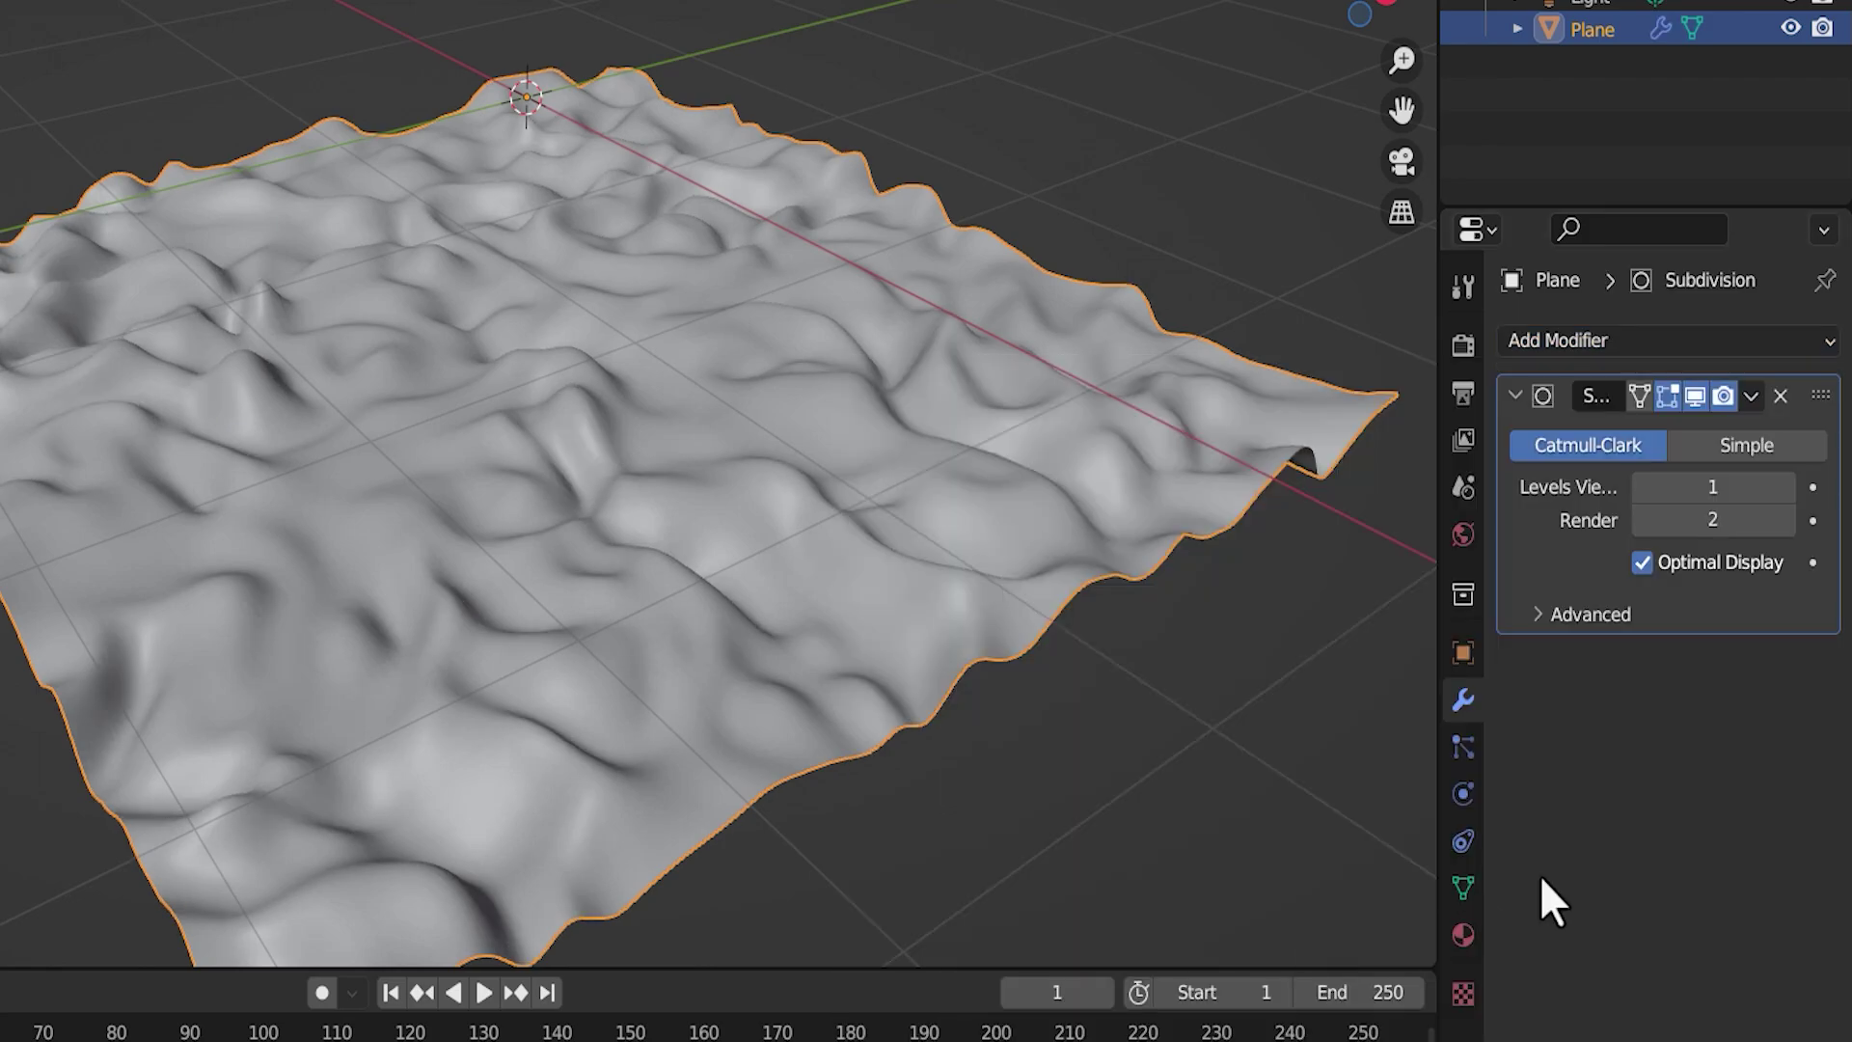
{"action": "left_click", "coordinate": [1790, 488]}
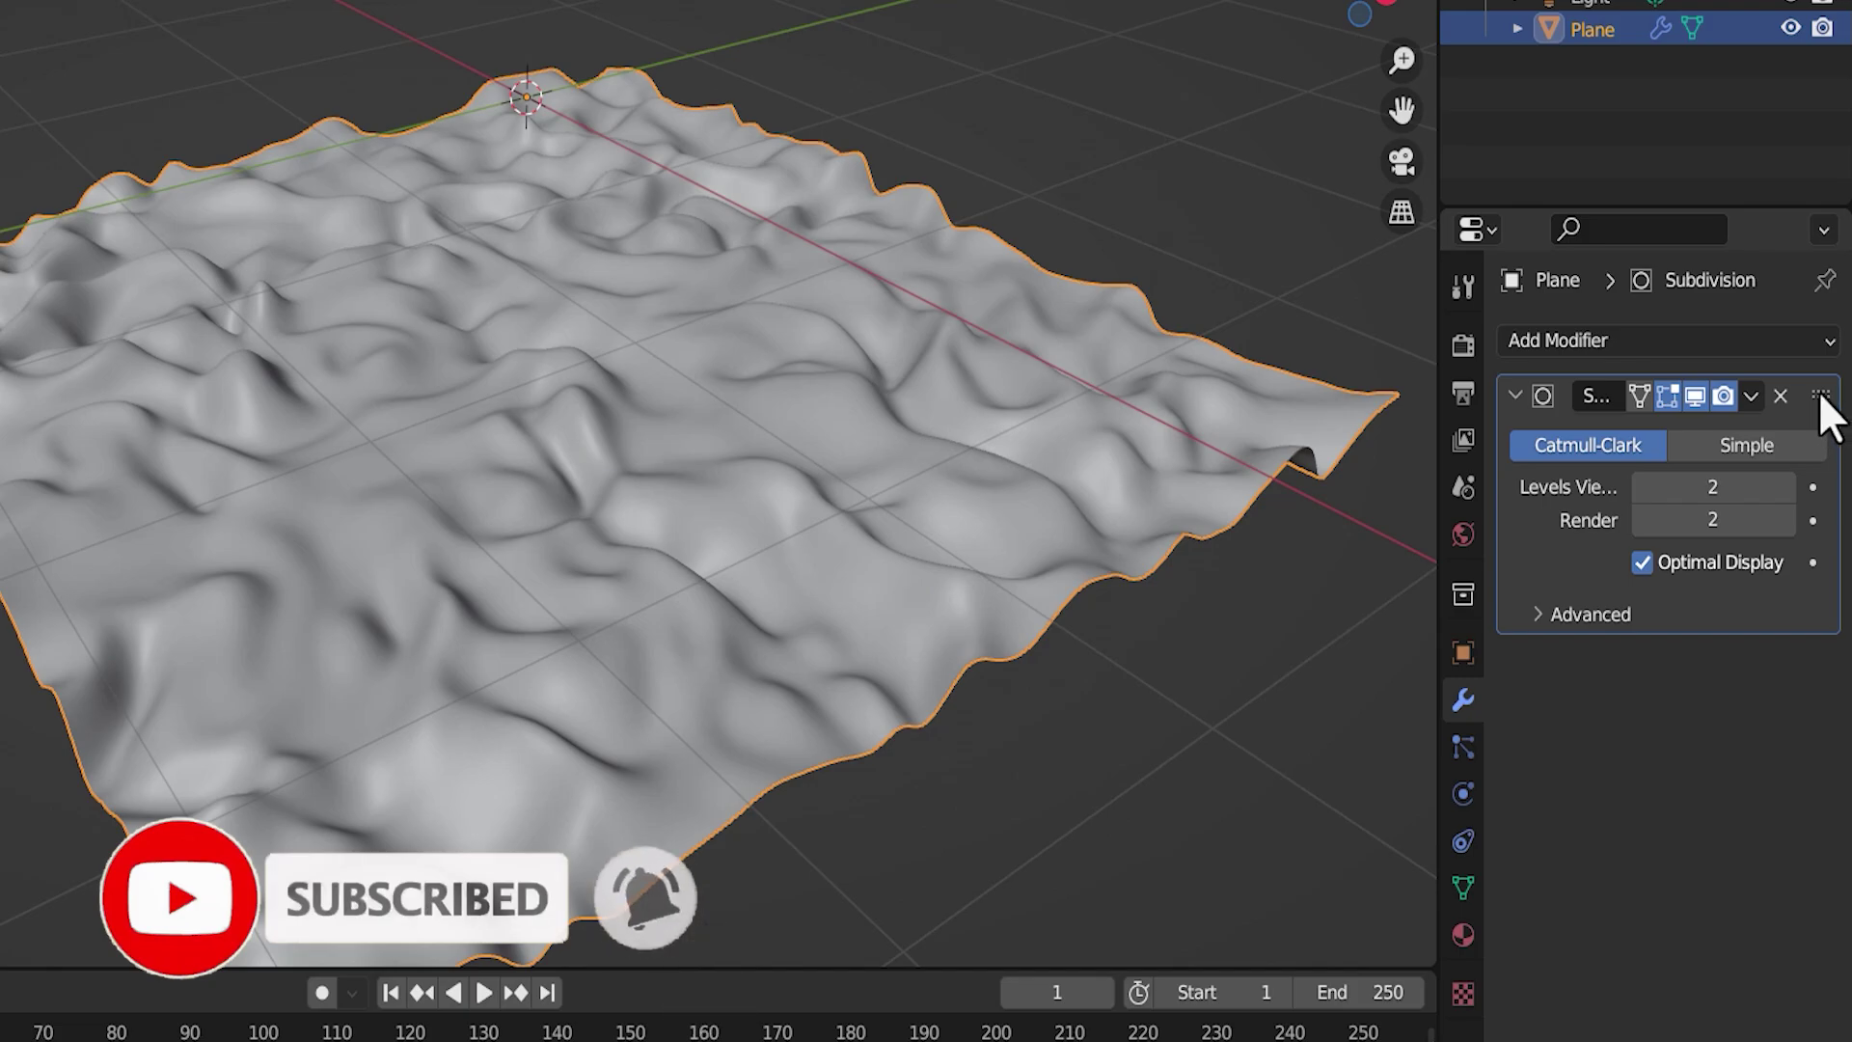
- Apply the plane's Subdivision Surface modifier to its mesh
{"action": "left_click", "coordinate": [1749, 398]}
{"action": "left_click", "coordinate": [1599, 434]}
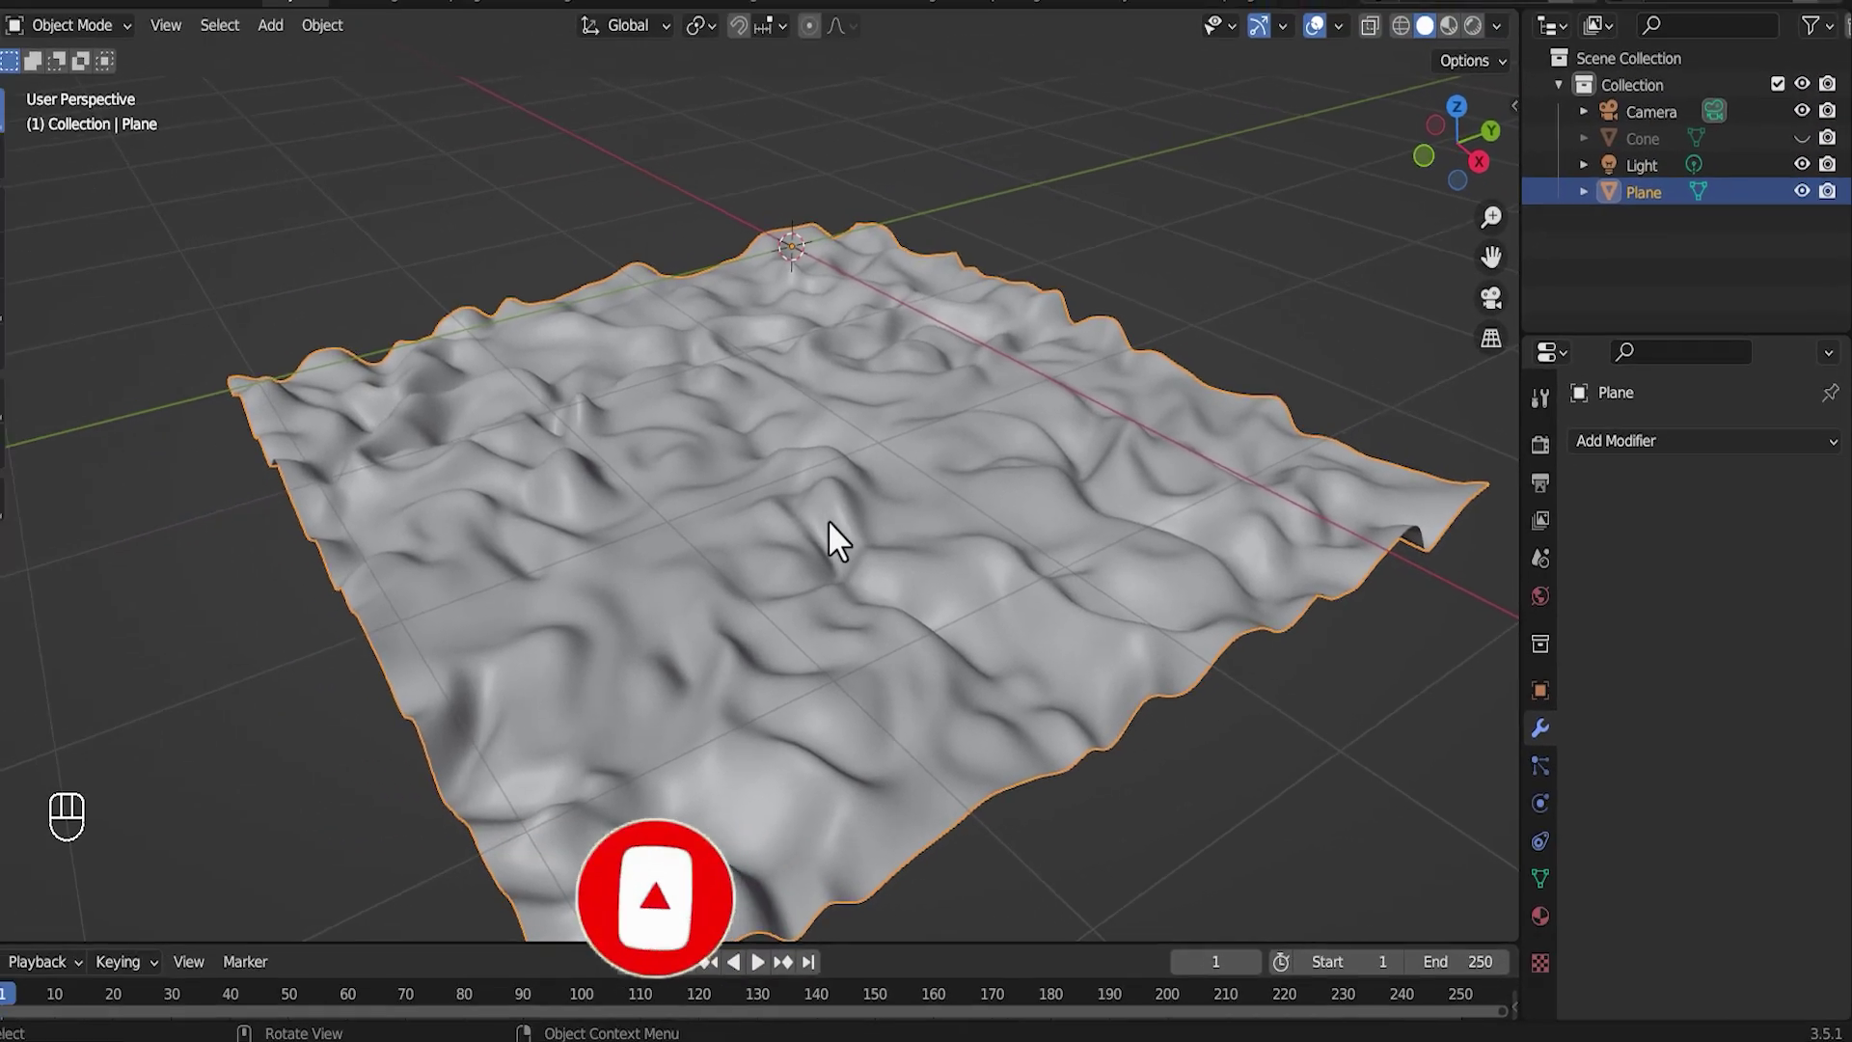
{"action": "scroll", "coordinate": [922, 563], "scroll_direction": "down", "scroll_amount": 3}
{"action": "middle_click_drag", "start_coordinate": [922, 563], "coordinate": [711, 483]}
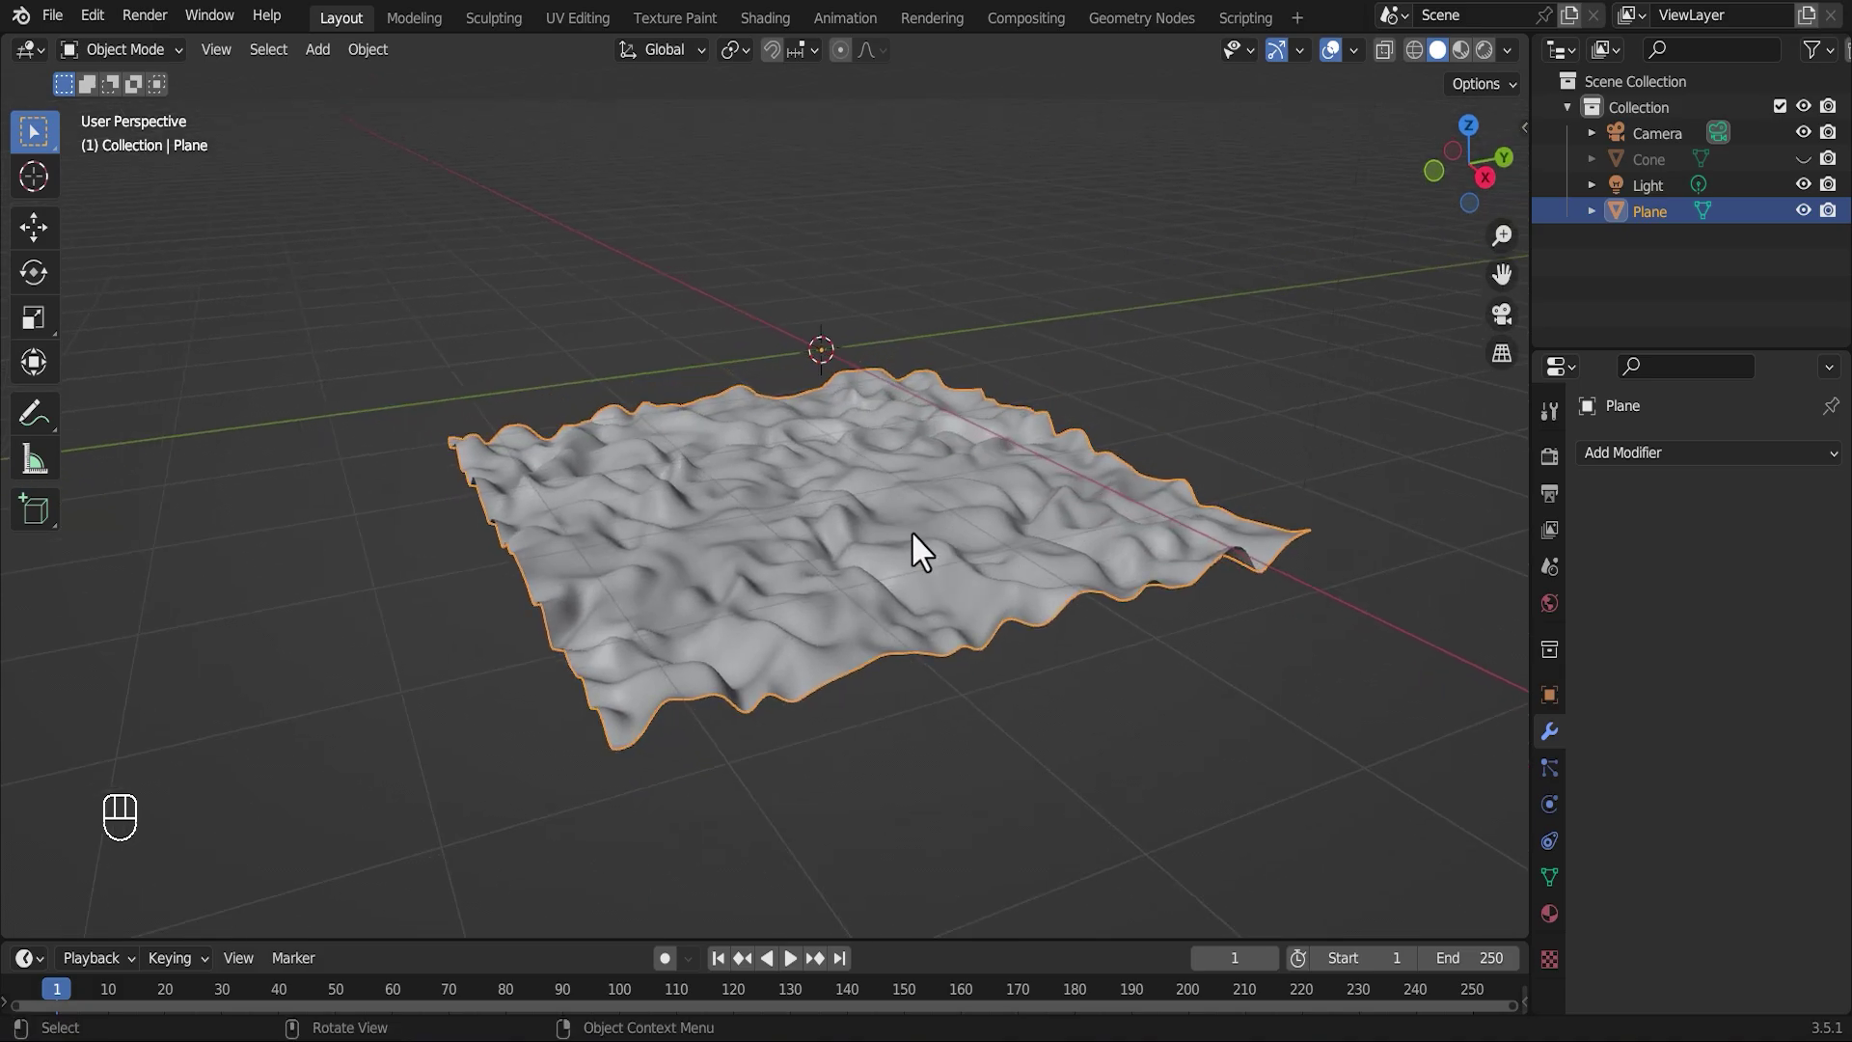
- Raise the plane along the global Z axis by about 0.8 m so the dunes sit at the world origin's level
{"action": "scroll", "coordinate": [709, 467], "scroll_direction": "up", "scroll_amount": 5}
{"action": "scroll", "coordinate": [1005, 569], "scroll_direction": "down", "scroll_amount": 3}
{"action": "key", "text": "g"}
{"action": "key", "text": "z"}
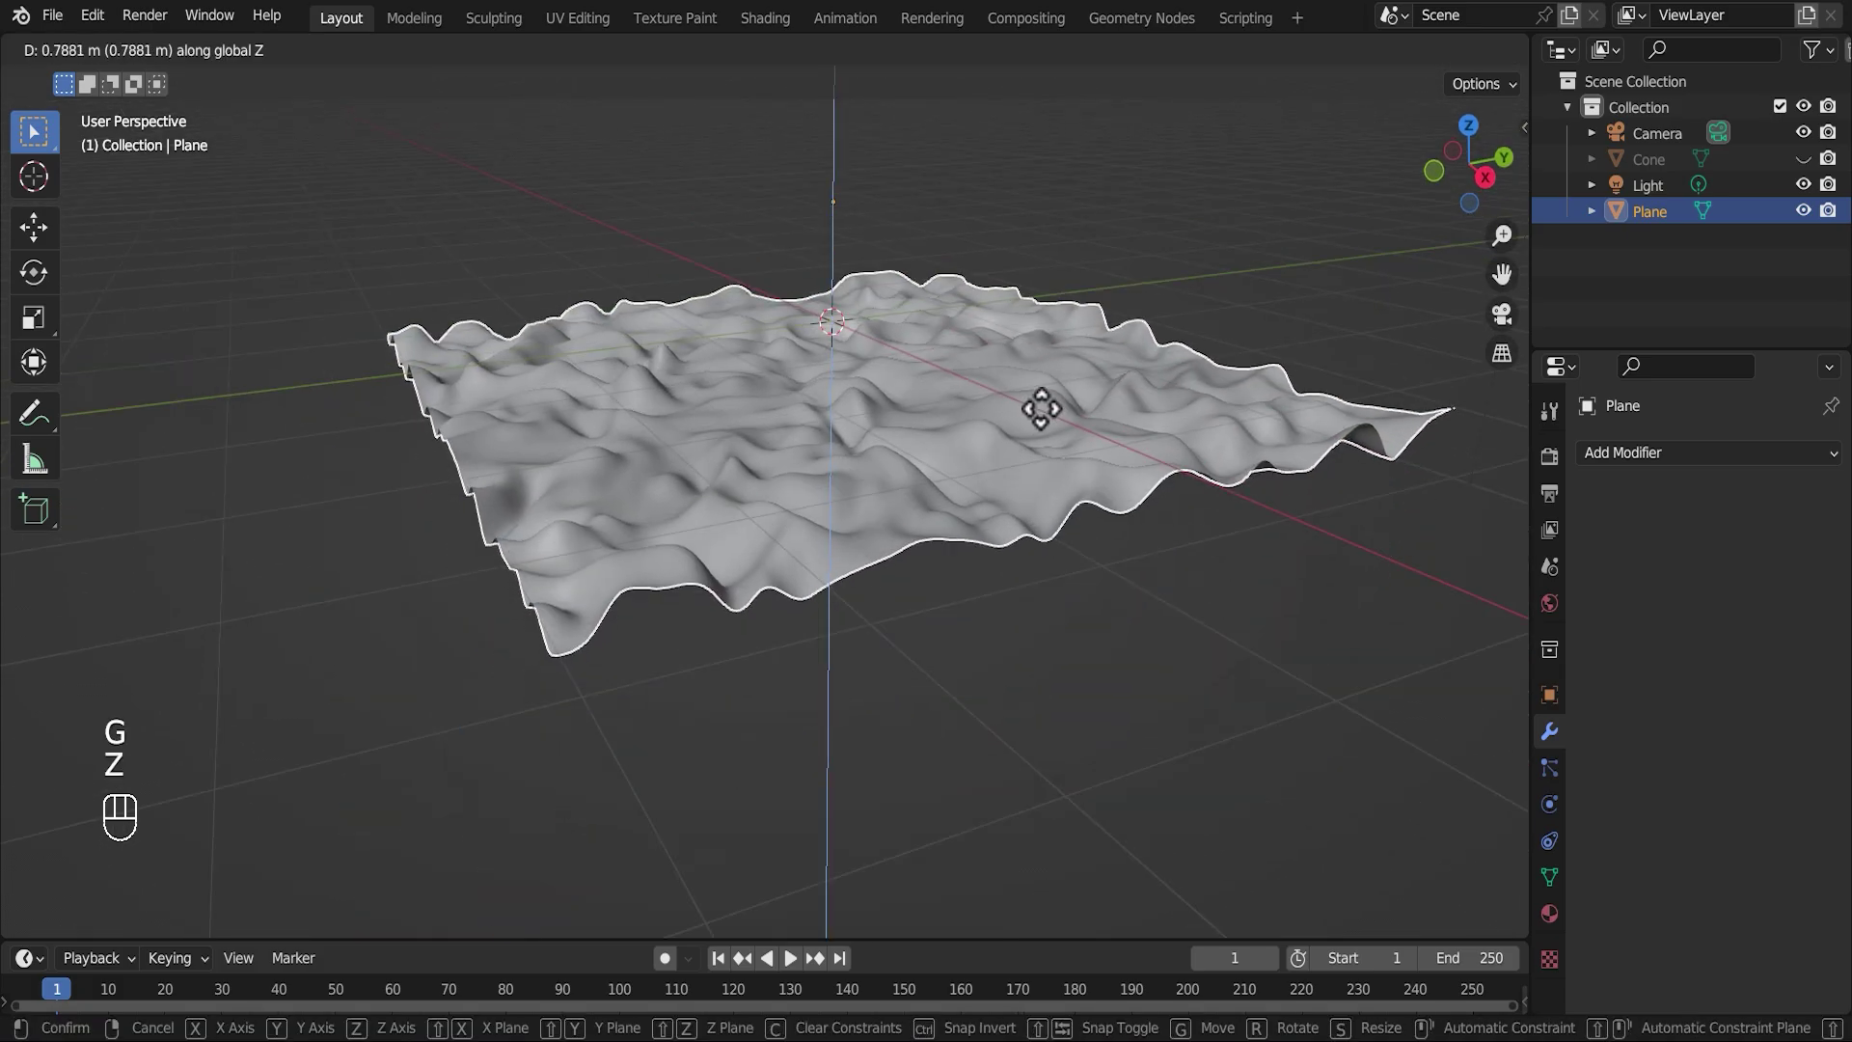
{"action": "left_click", "coordinate": [1058, 400]}
{"action": "scroll", "coordinate": [1057, 399], "scroll_direction": "down", "scroll_amount": 2}
{"action": "middle_click_drag", "start_coordinate": [1057, 399], "coordinate": [812, 369], "text": "shift"}
{"action": "scroll", "coordinate": [950, 476], "scroll_direction": "up", "scroll_amount": 2}
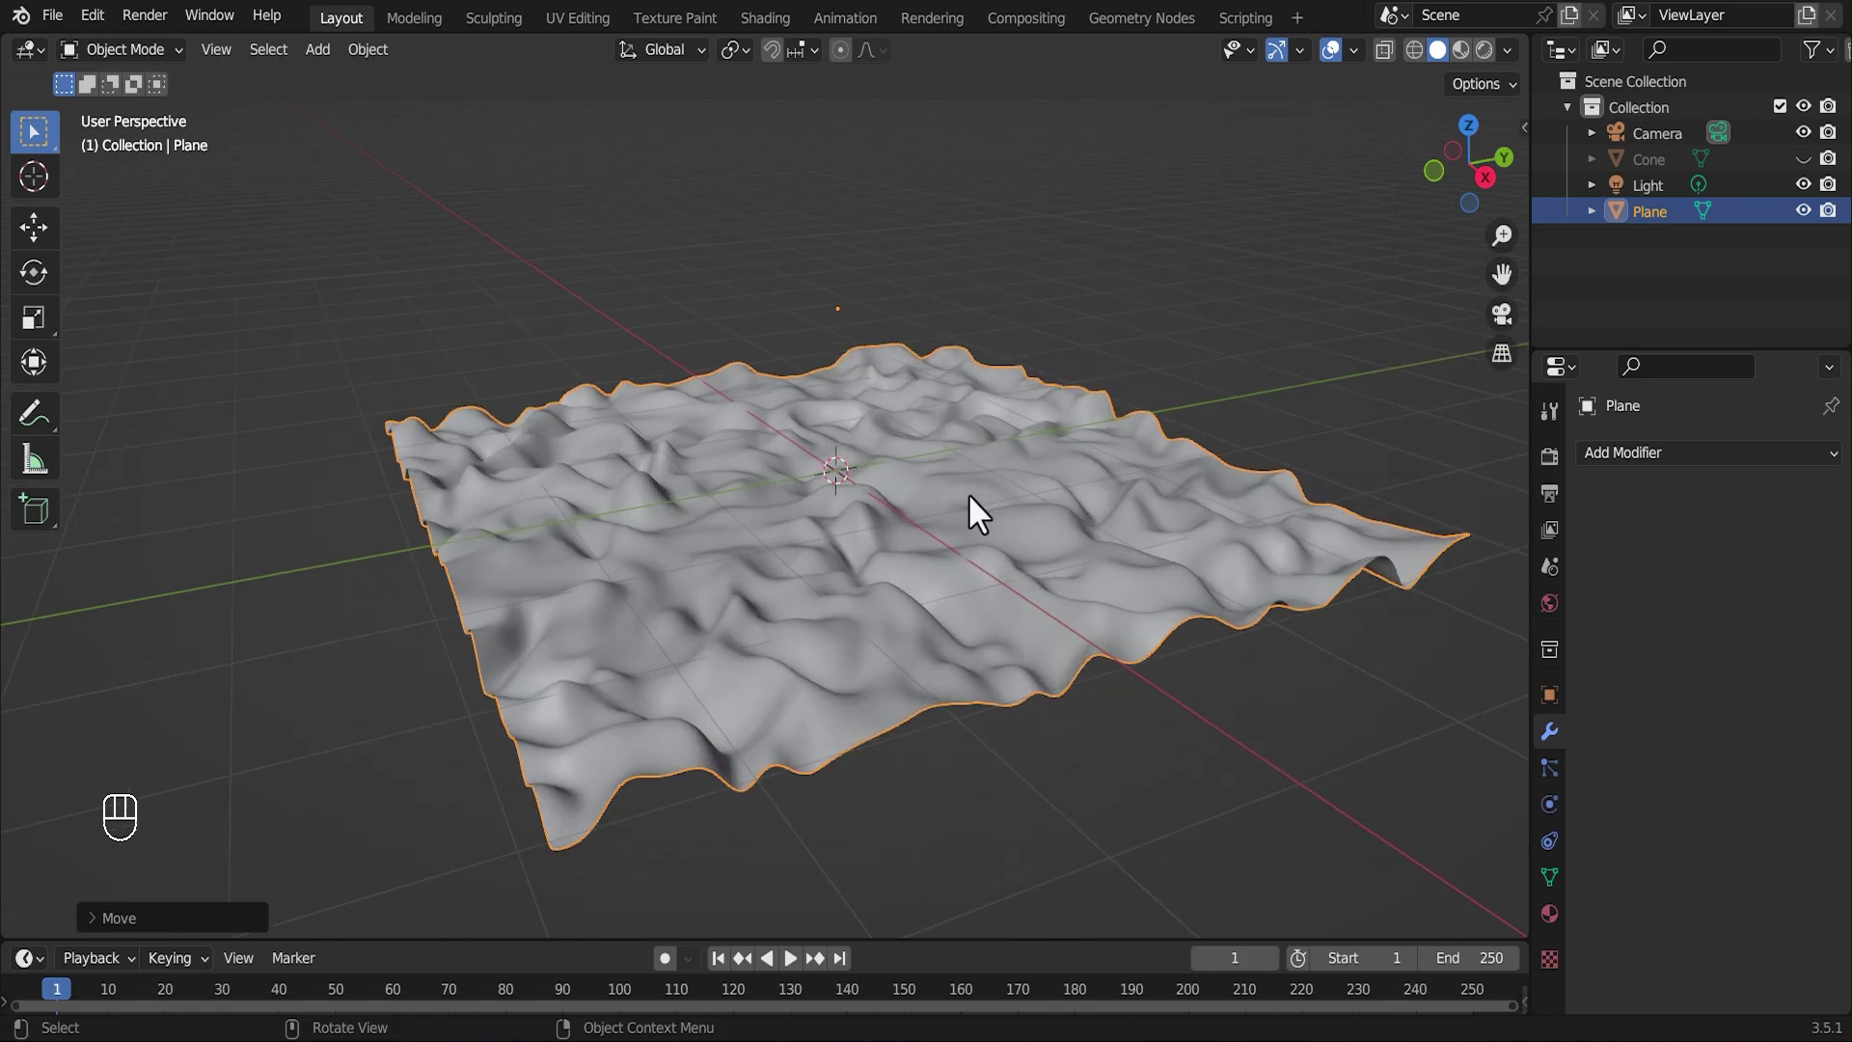
- Apply the plane's location transform
{"action": "key", "text": "ctrl+a"}
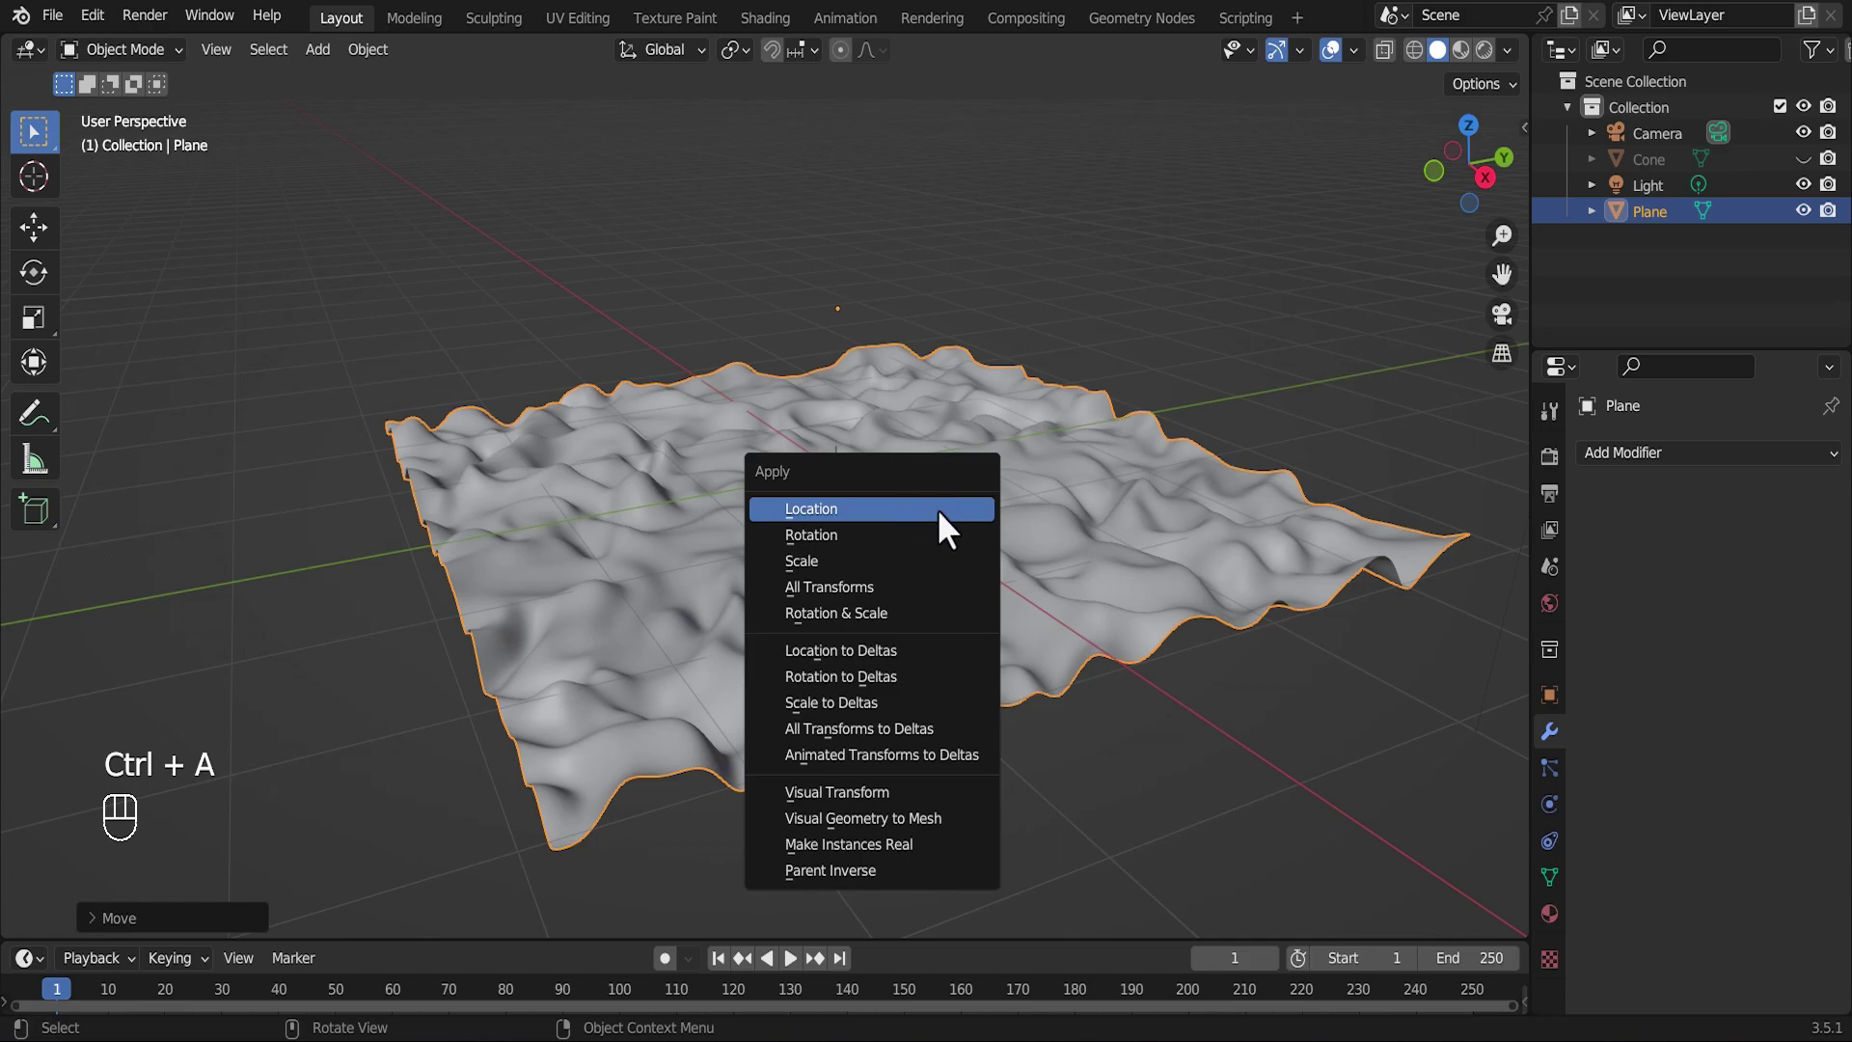
{"action": "left_click", "coordinate": [938, 528]}
{"action": "middle_click_drag", "start_coordinate": [923, 542], "coordinate": [963, 455]}
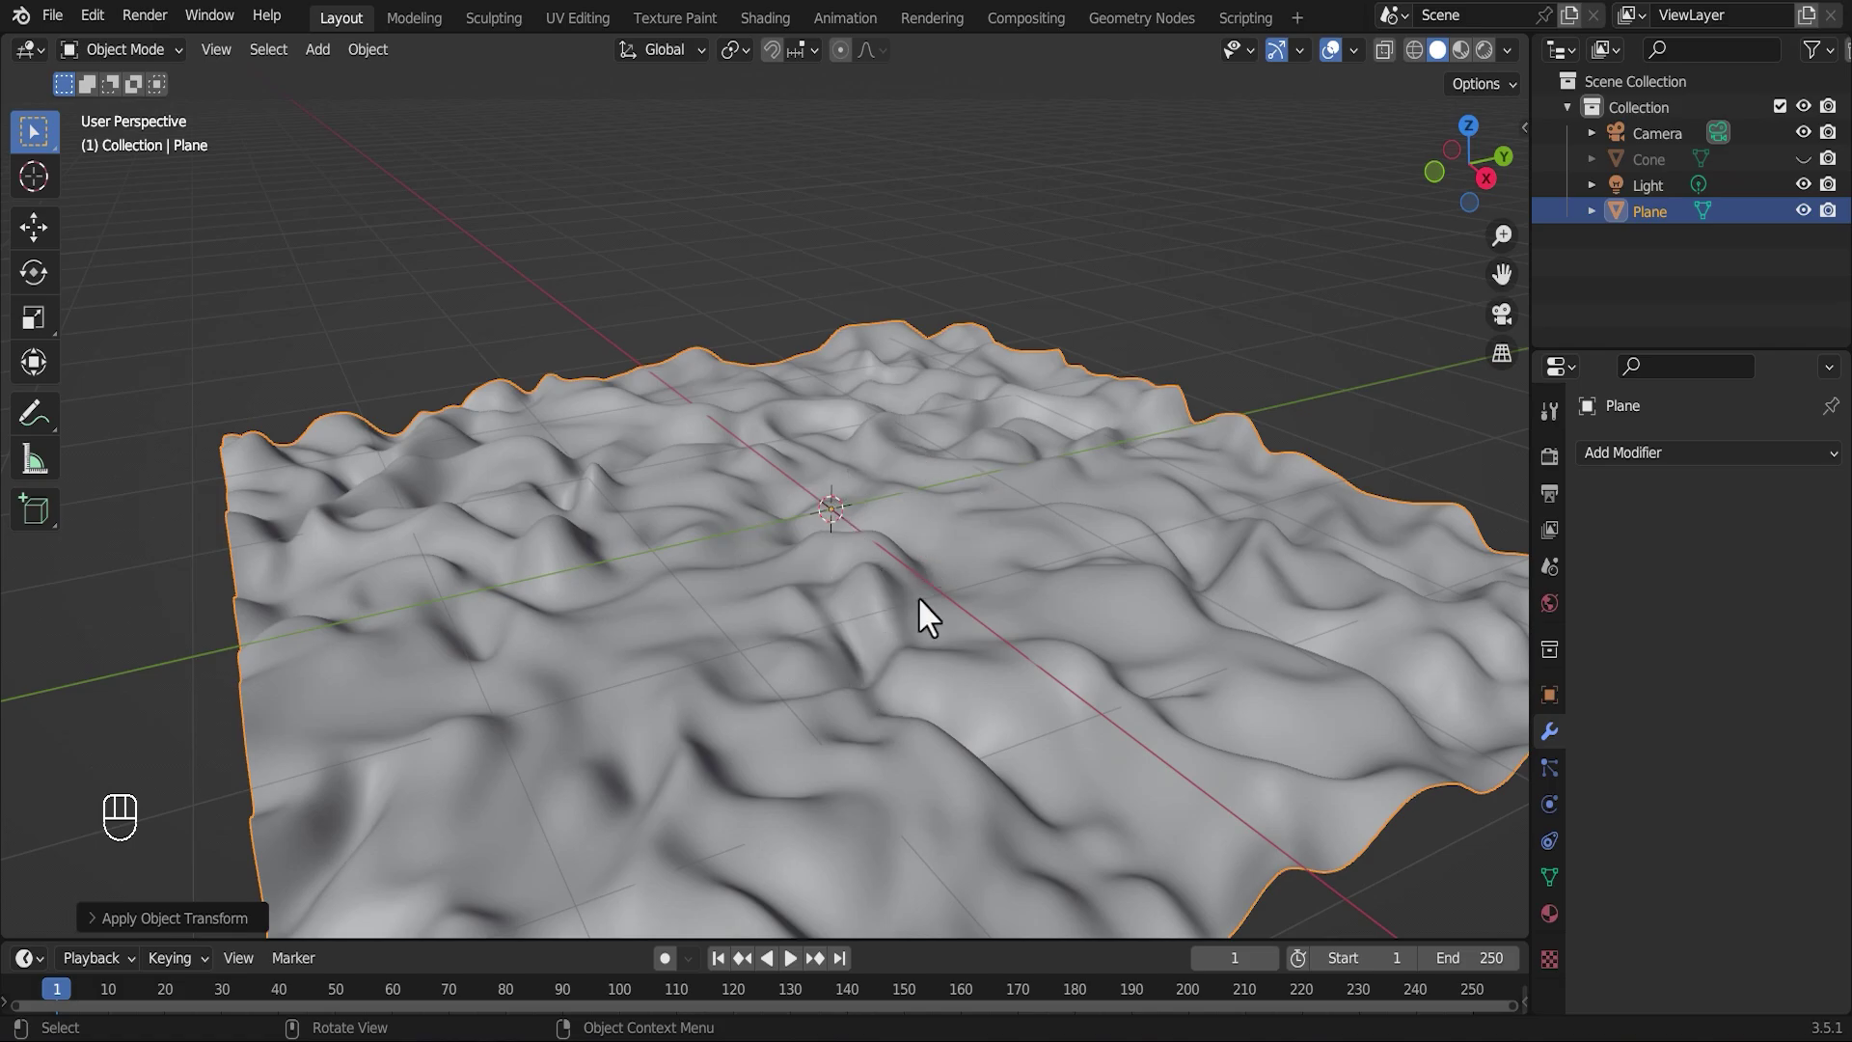
- Switch to the Shading workspace and unhide the Cone pyramid in the viewport
{"action": "left_click", "coordinate": [766, 18]}
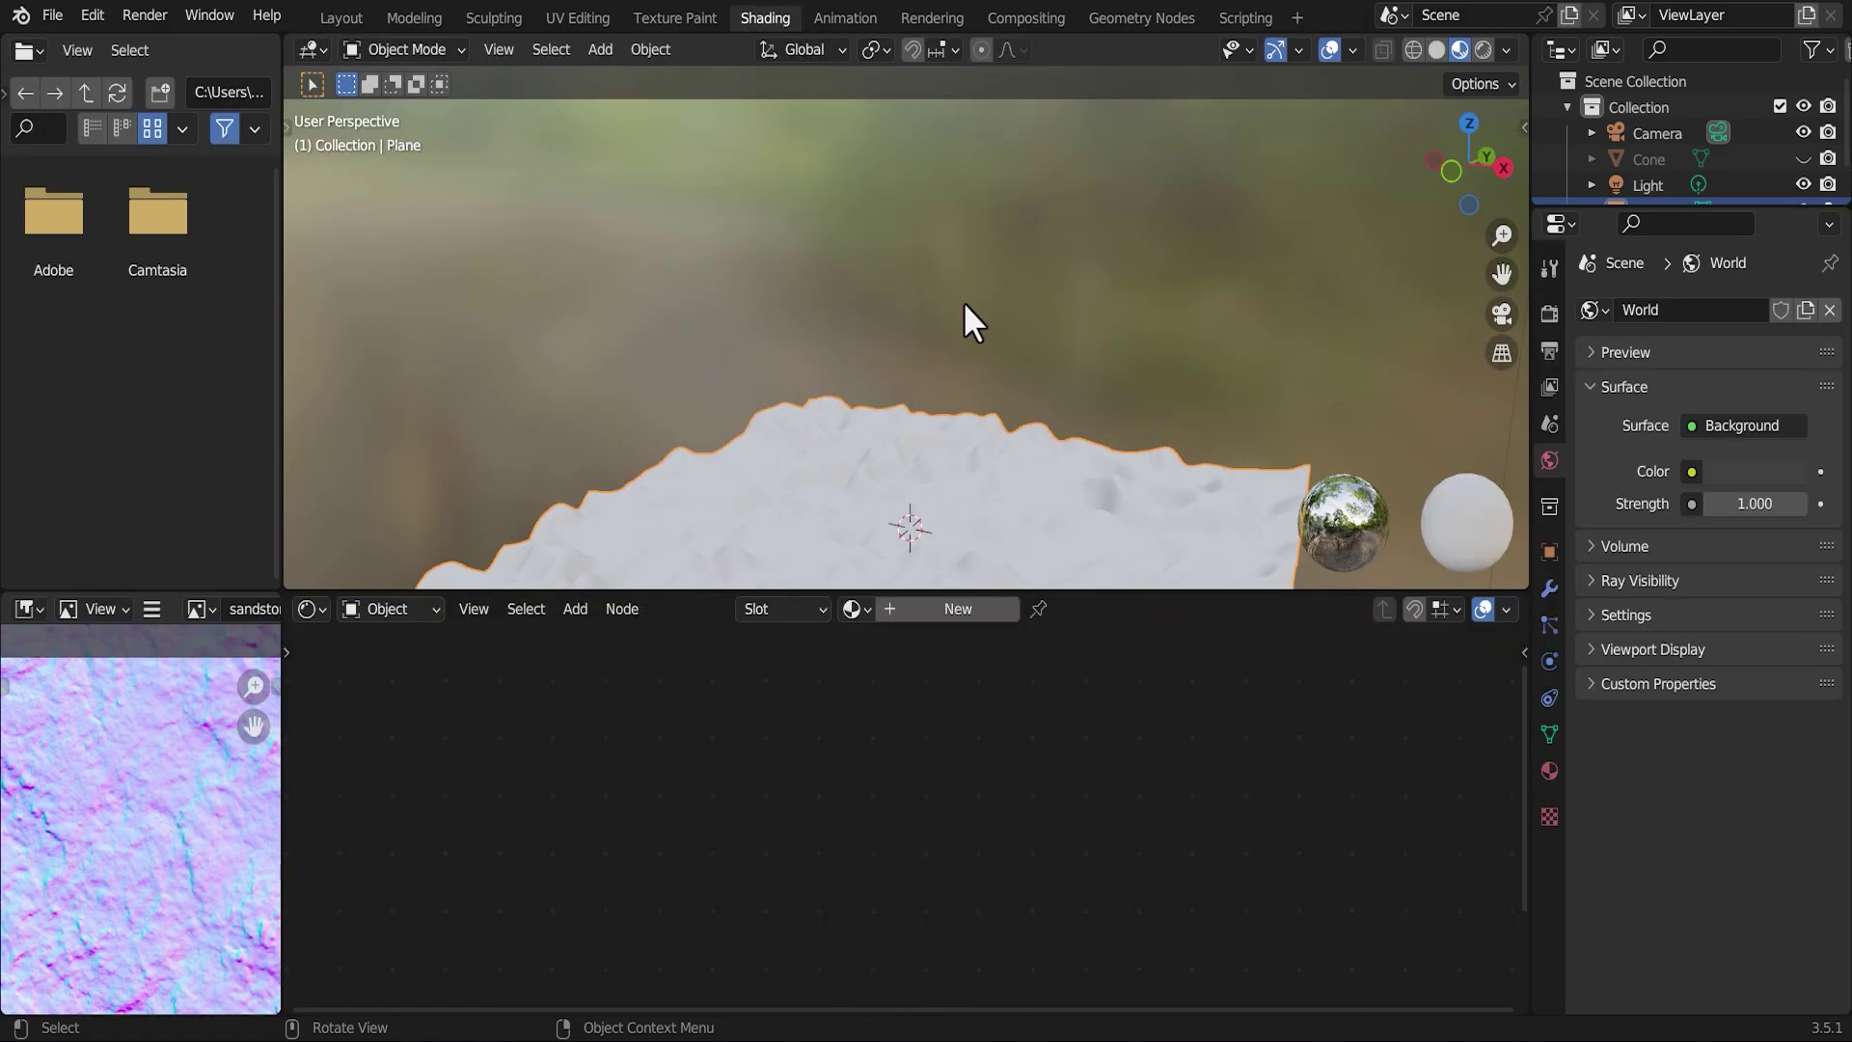
{"action": "scroll", "coordinate": [1226, 433], "scroll_direction": "down", "scroll_amount": 2}
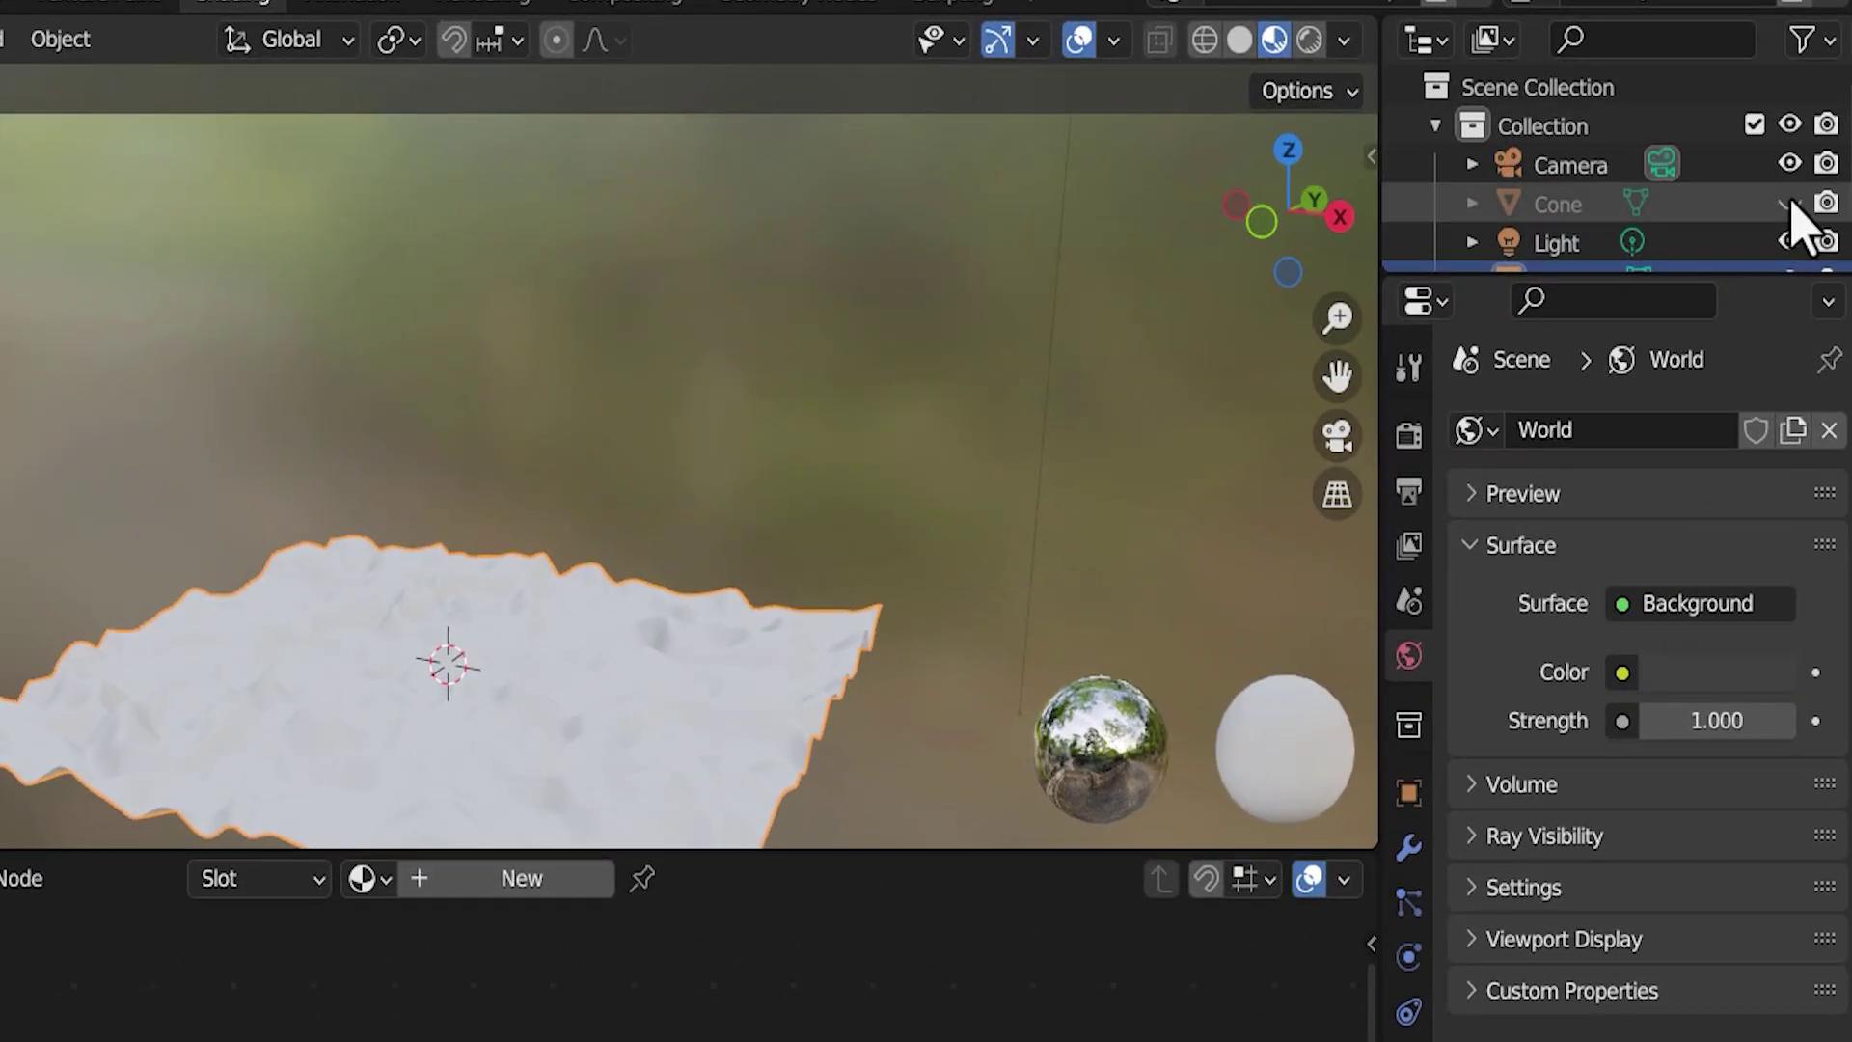
{"action": "left_click", "coordinate": [1790, 204]}
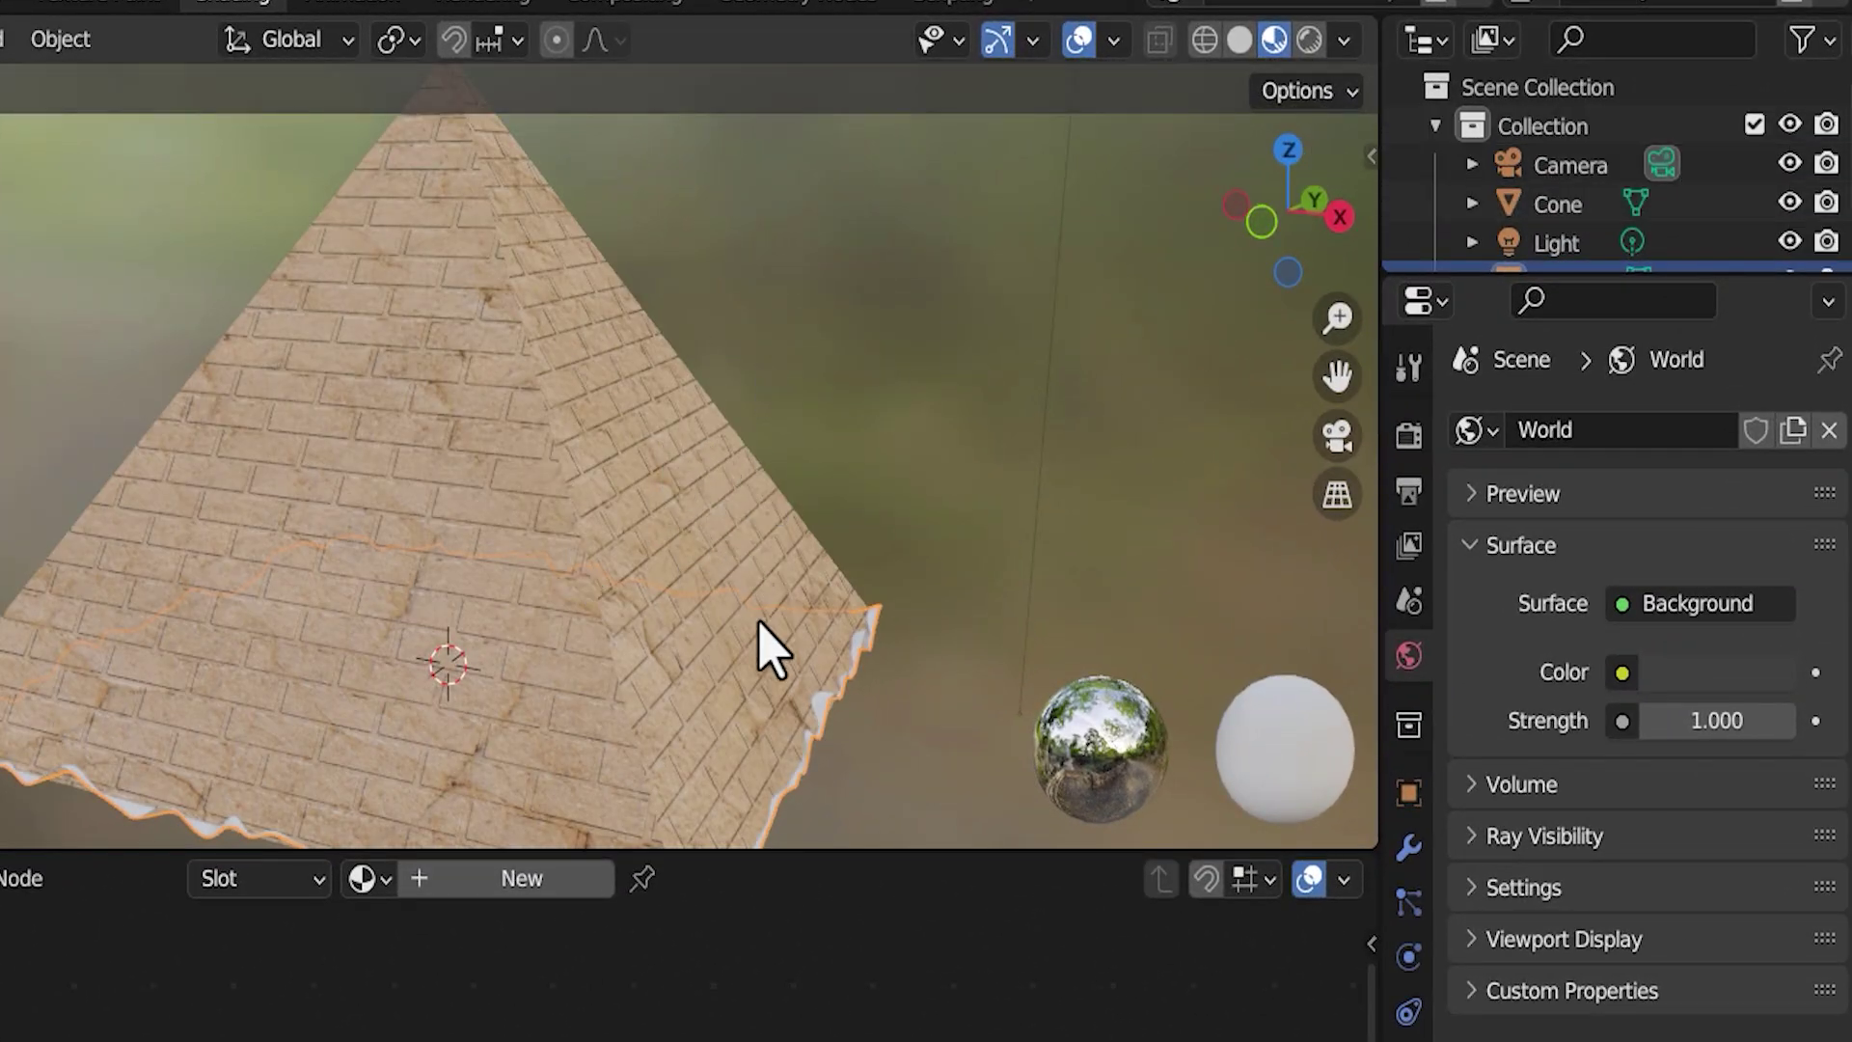
{"action": "scroll", "coordinate": [771, 640], "scroll_direction": "down", "scroll_amount": 2}
- Scale the plane up uniformly by about 3.35 so the dunes extend well beyond the pyramid
{"action": "key", "text": "s"}
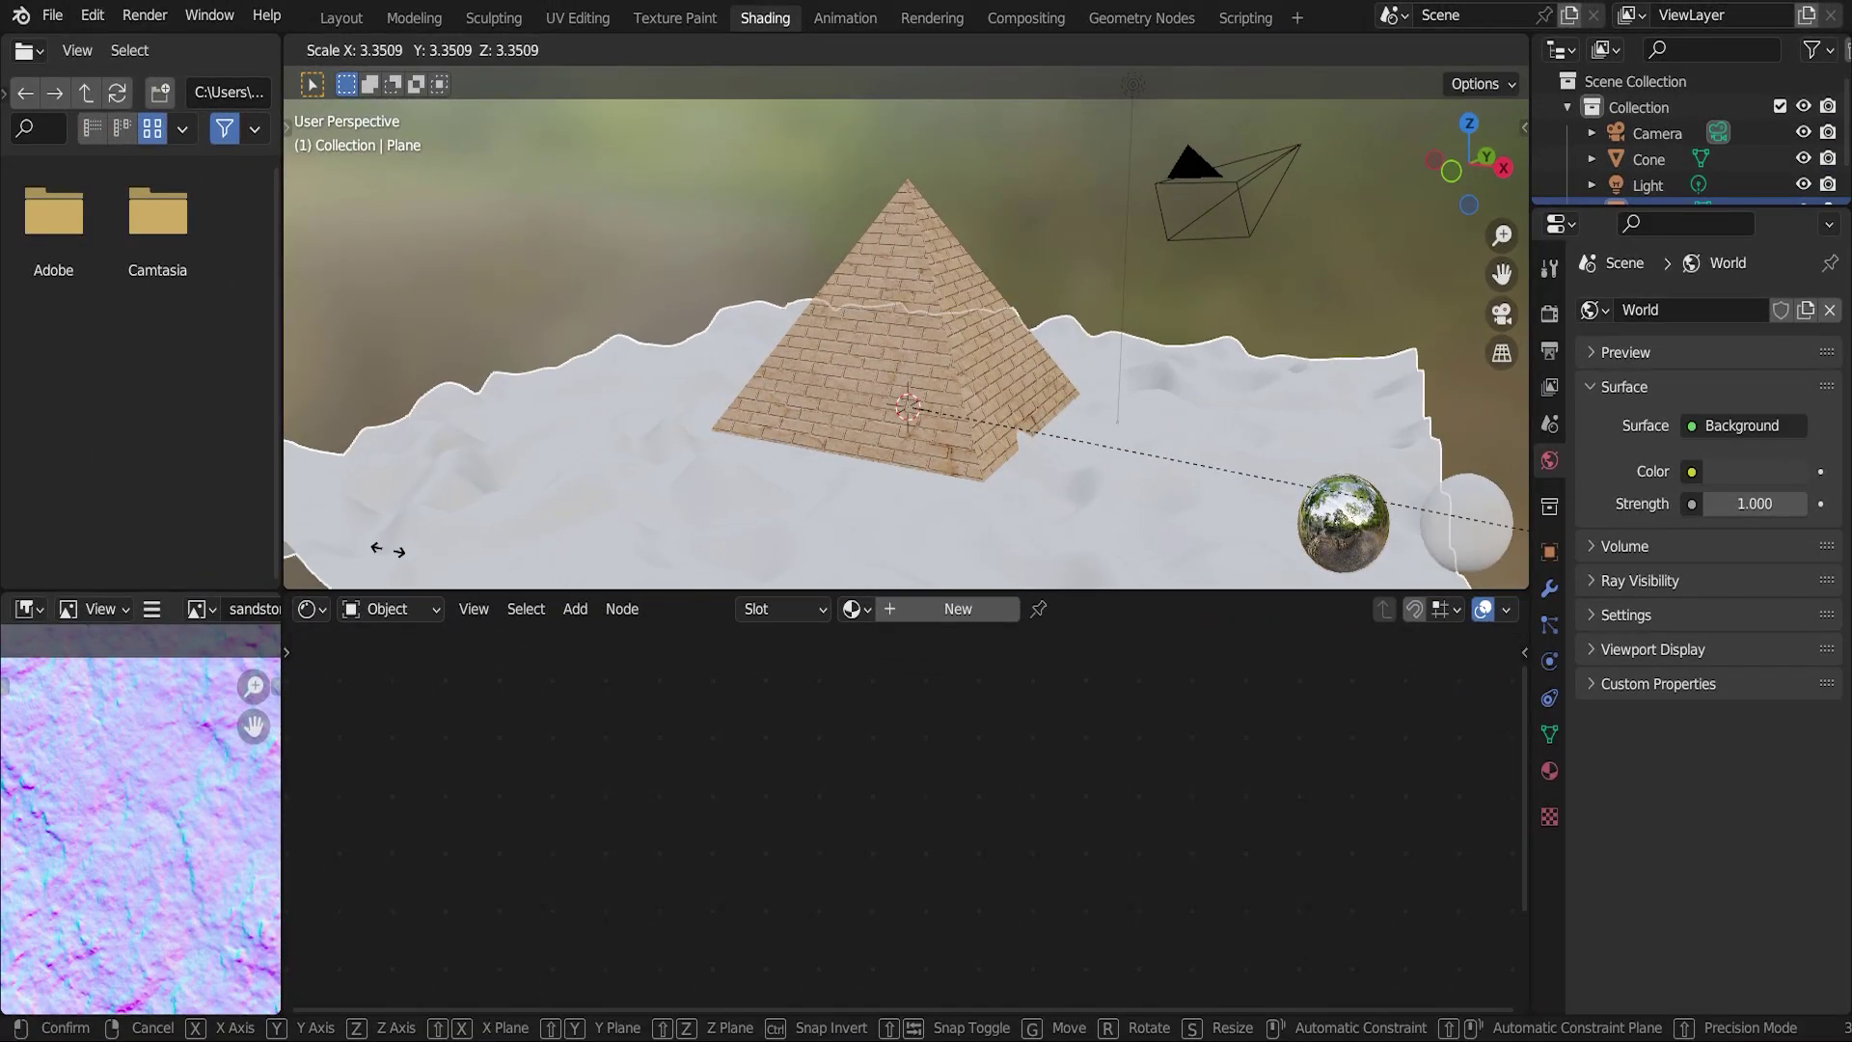
{"action": "left_click", "coordinate": [813, 393]}
{"action": "key", "text": "ctrl+z"}
{"action": "key", "text": "ctrl+shift+z"}
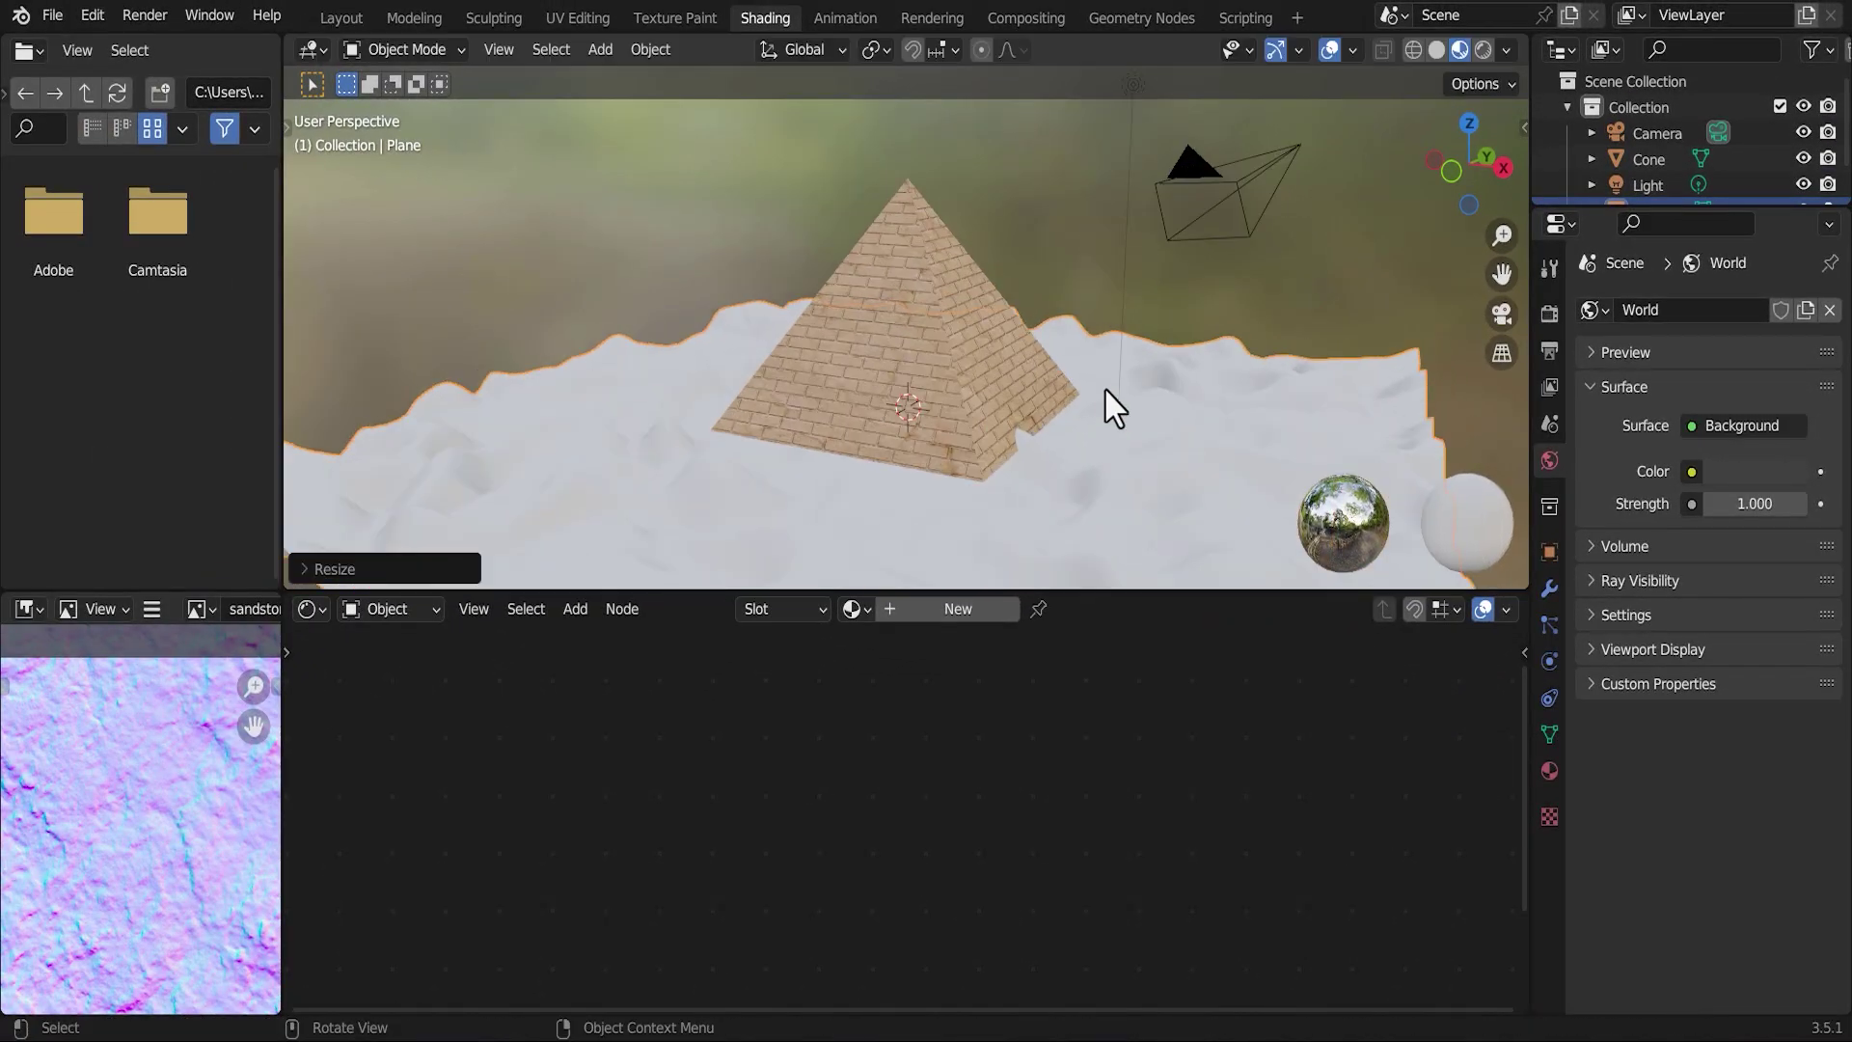
{"action": "middle_click_drag", "start_coordinate": [1105, 405], "coordinate": [1039, 392]}
{"action": "scroll", "coordinate": [1056, 345], "scroll_direction": "up", "scroll_amount": 5}
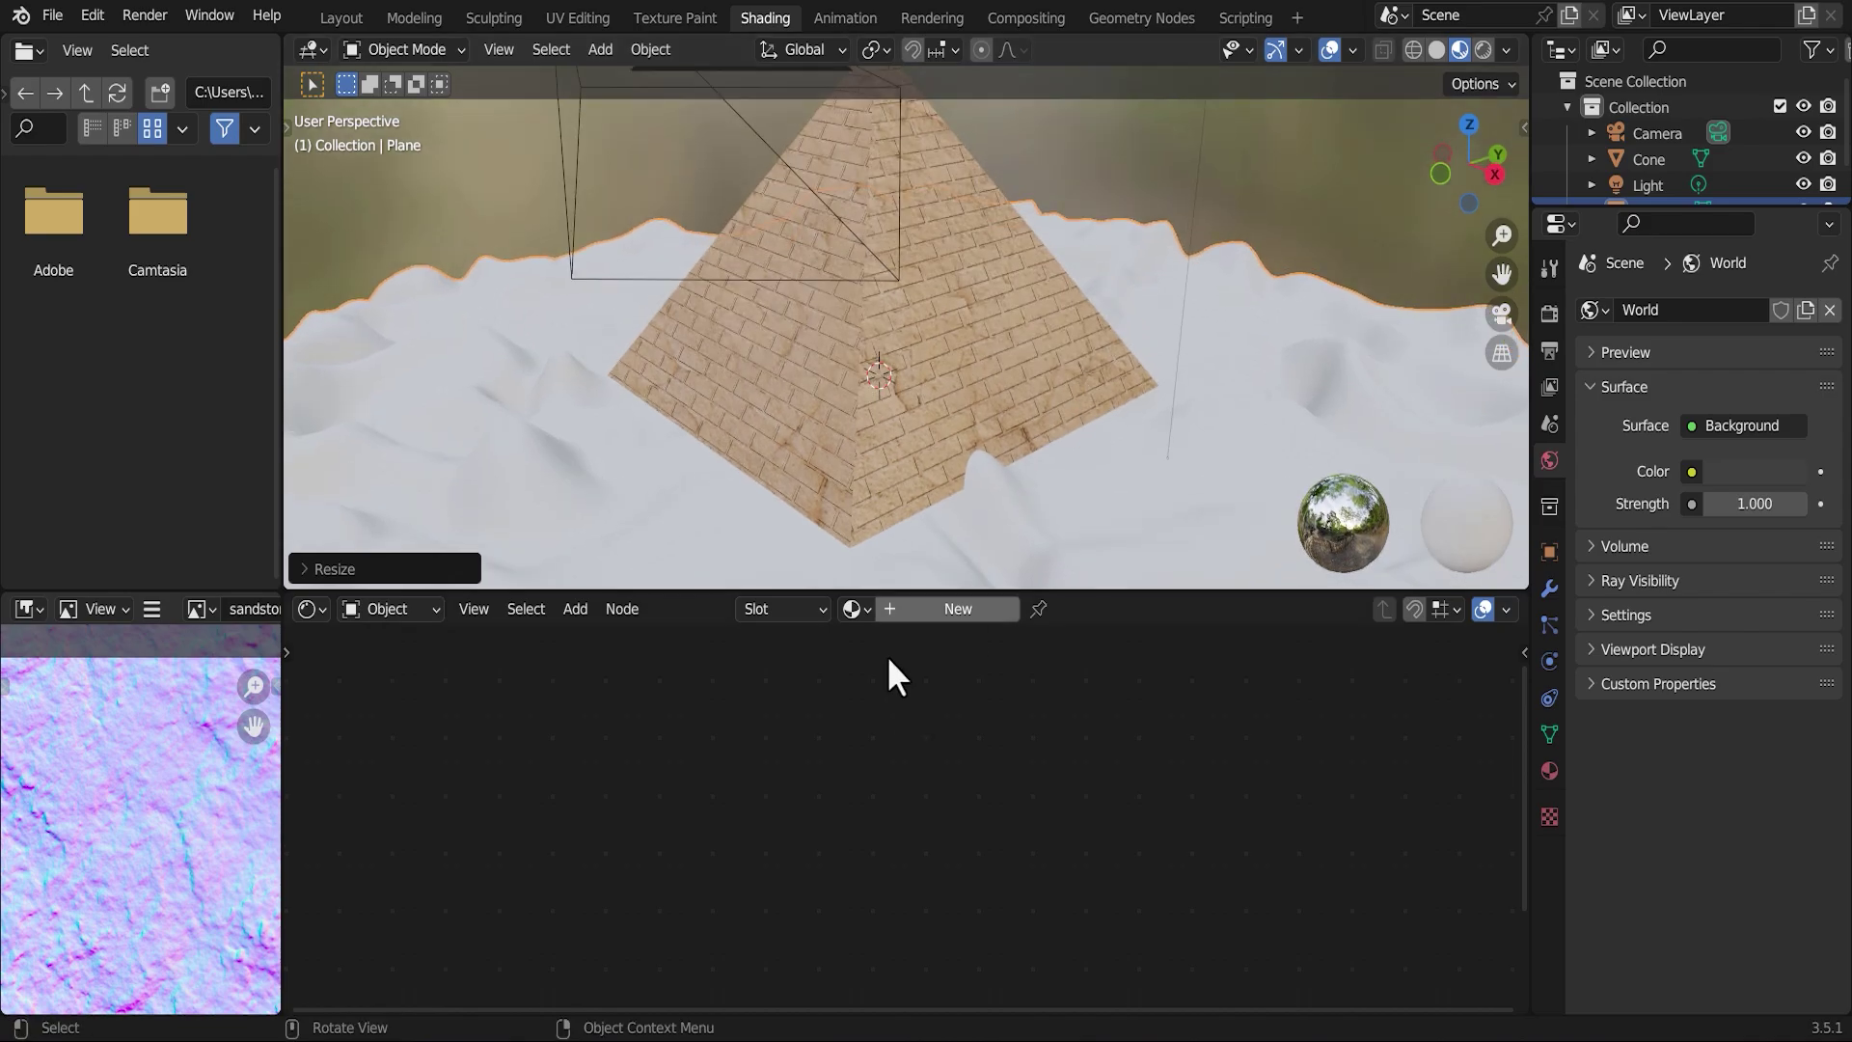
- Create a new material on the plane
{"action": "left_click", "coordinate": [961, 603]}
{"action": "middle_click_drag", "start_coordinate": [1067, 764], "coordinate": [943, 769]}
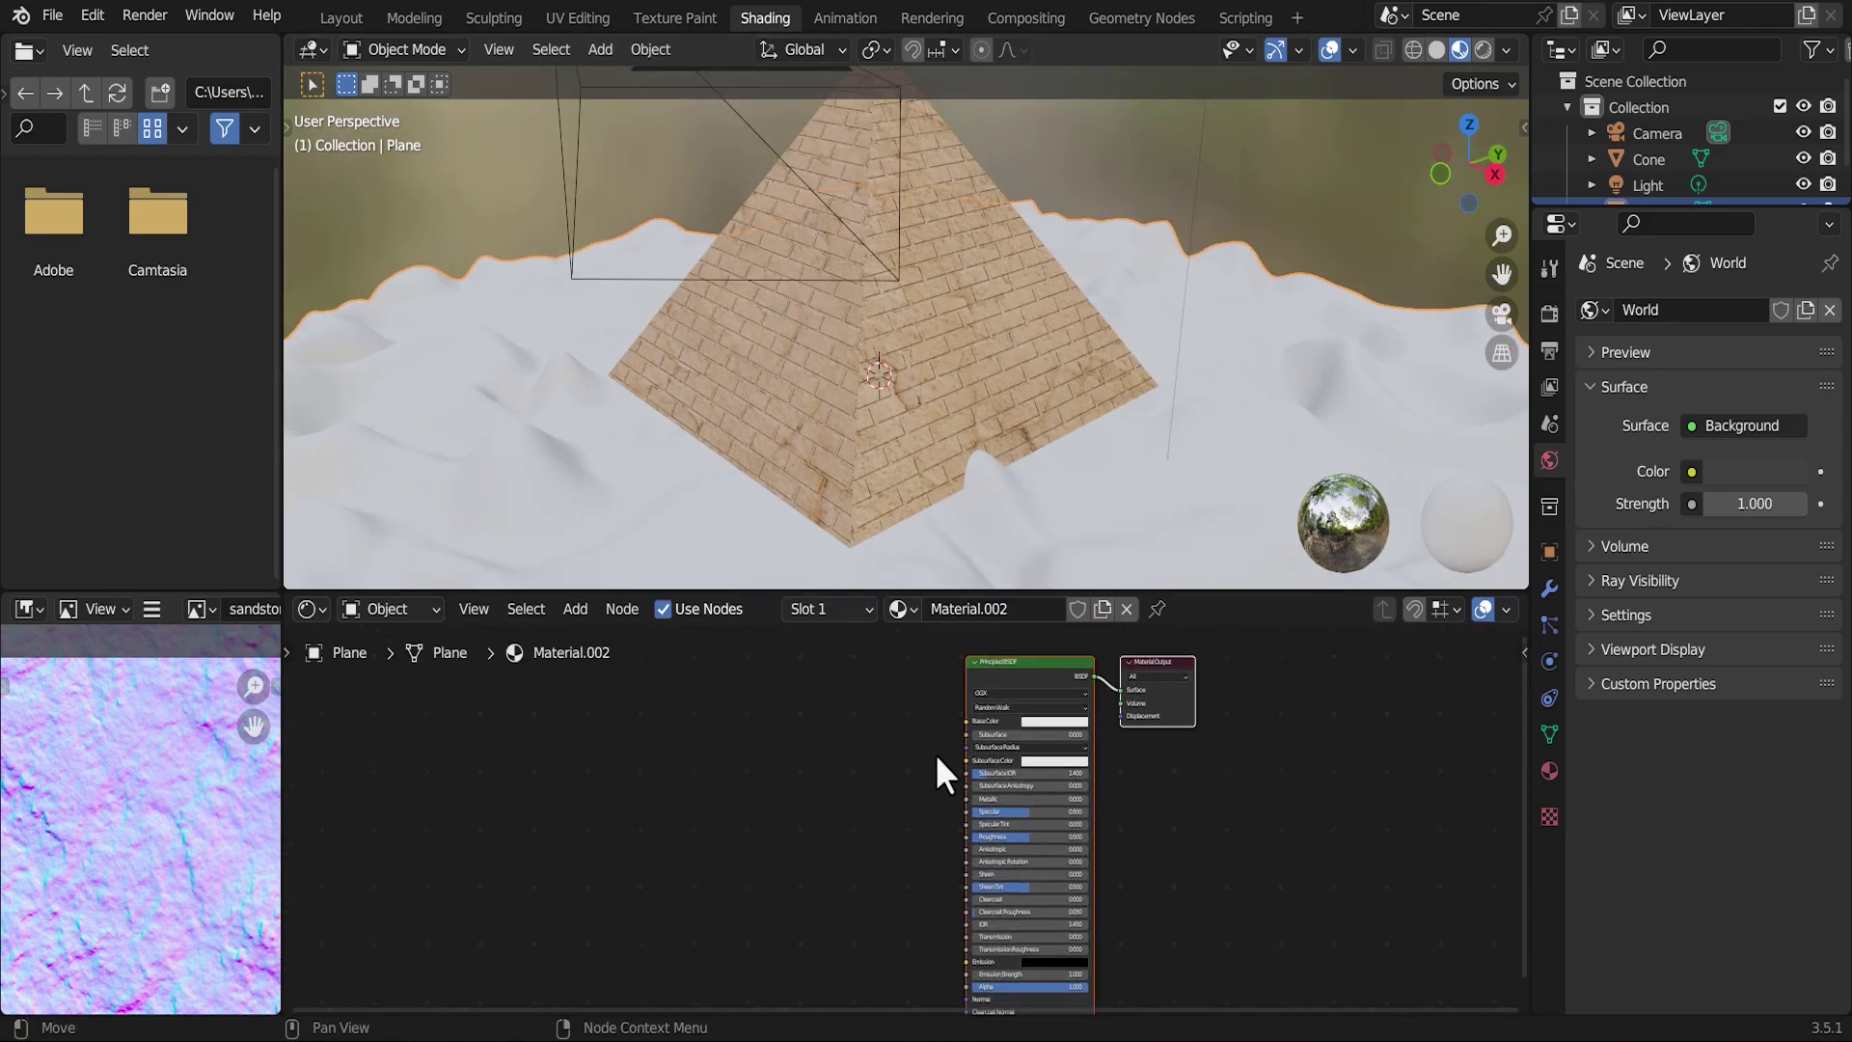
{"action": "scroll", "coordinate": [1182, 808], "scroll_direction": "up", "scroll_amount": 5}
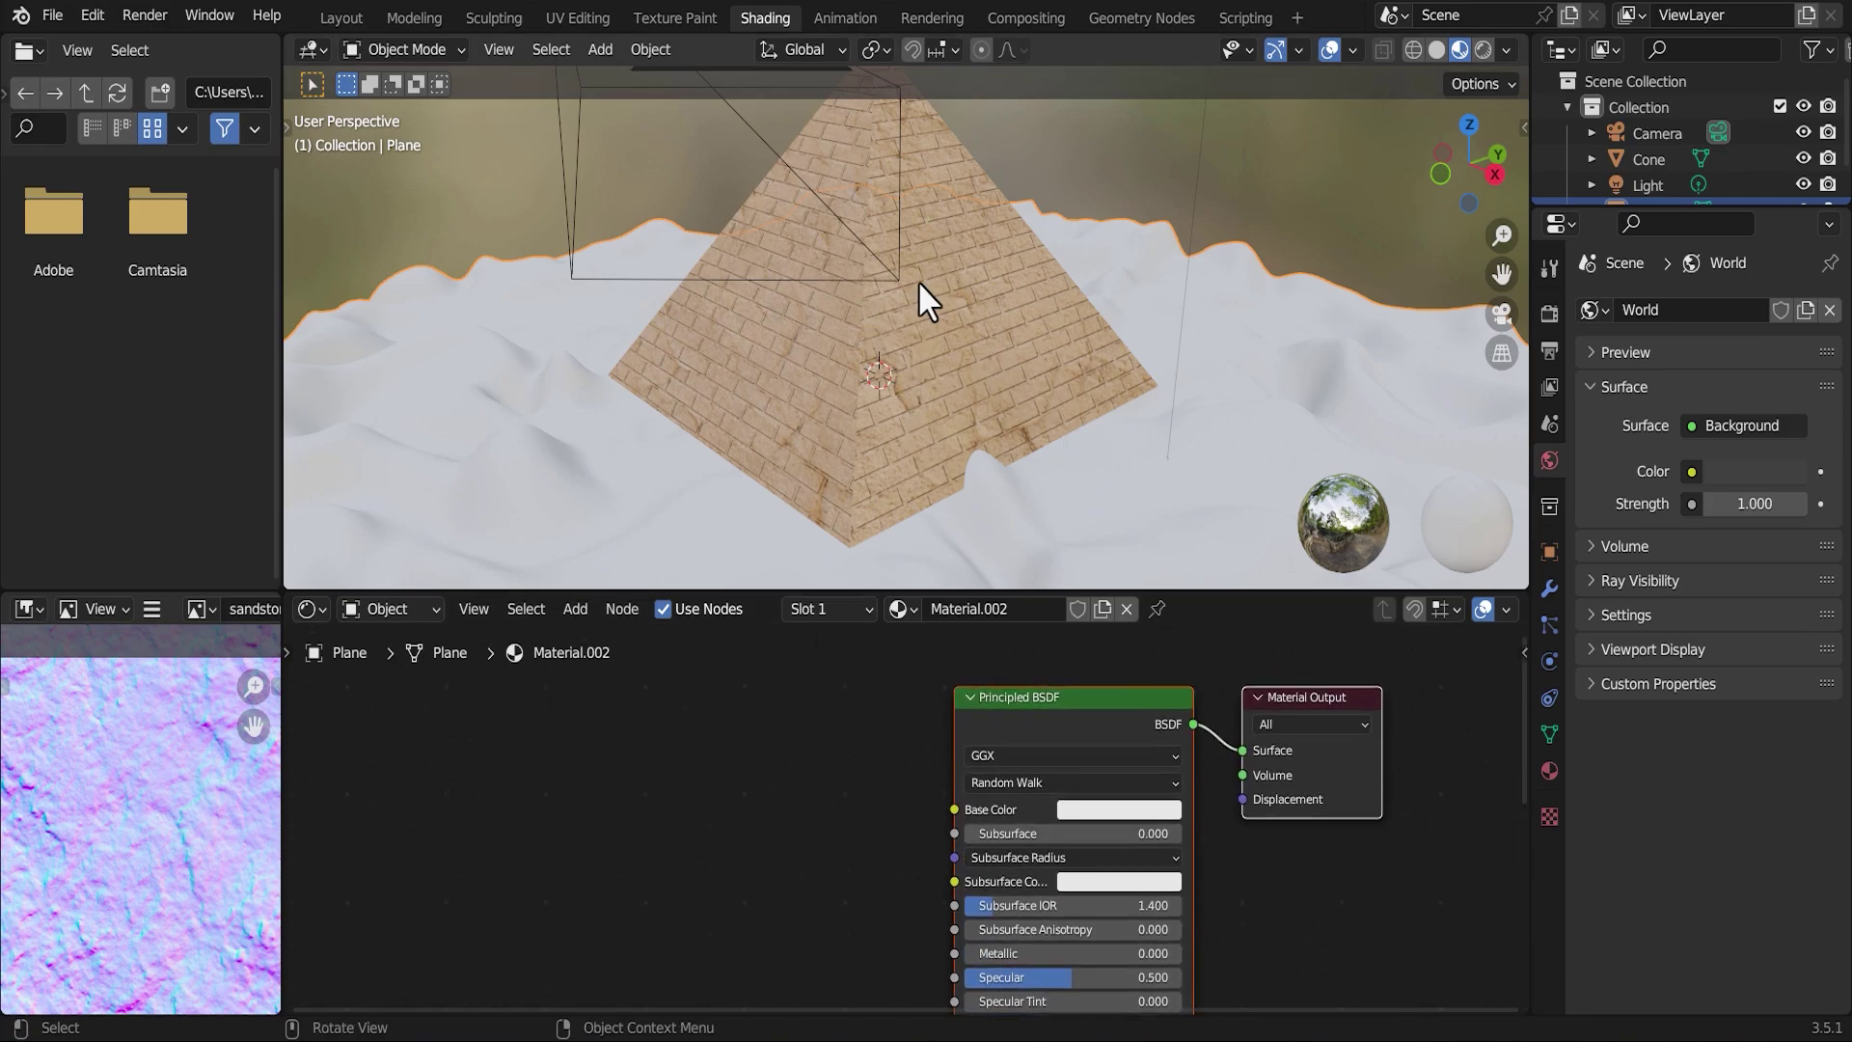
- Set the Principled BSDF base color of the plane's material to a light sandy tan
{"action": "left_click", "coordinate": [1105, 812]}
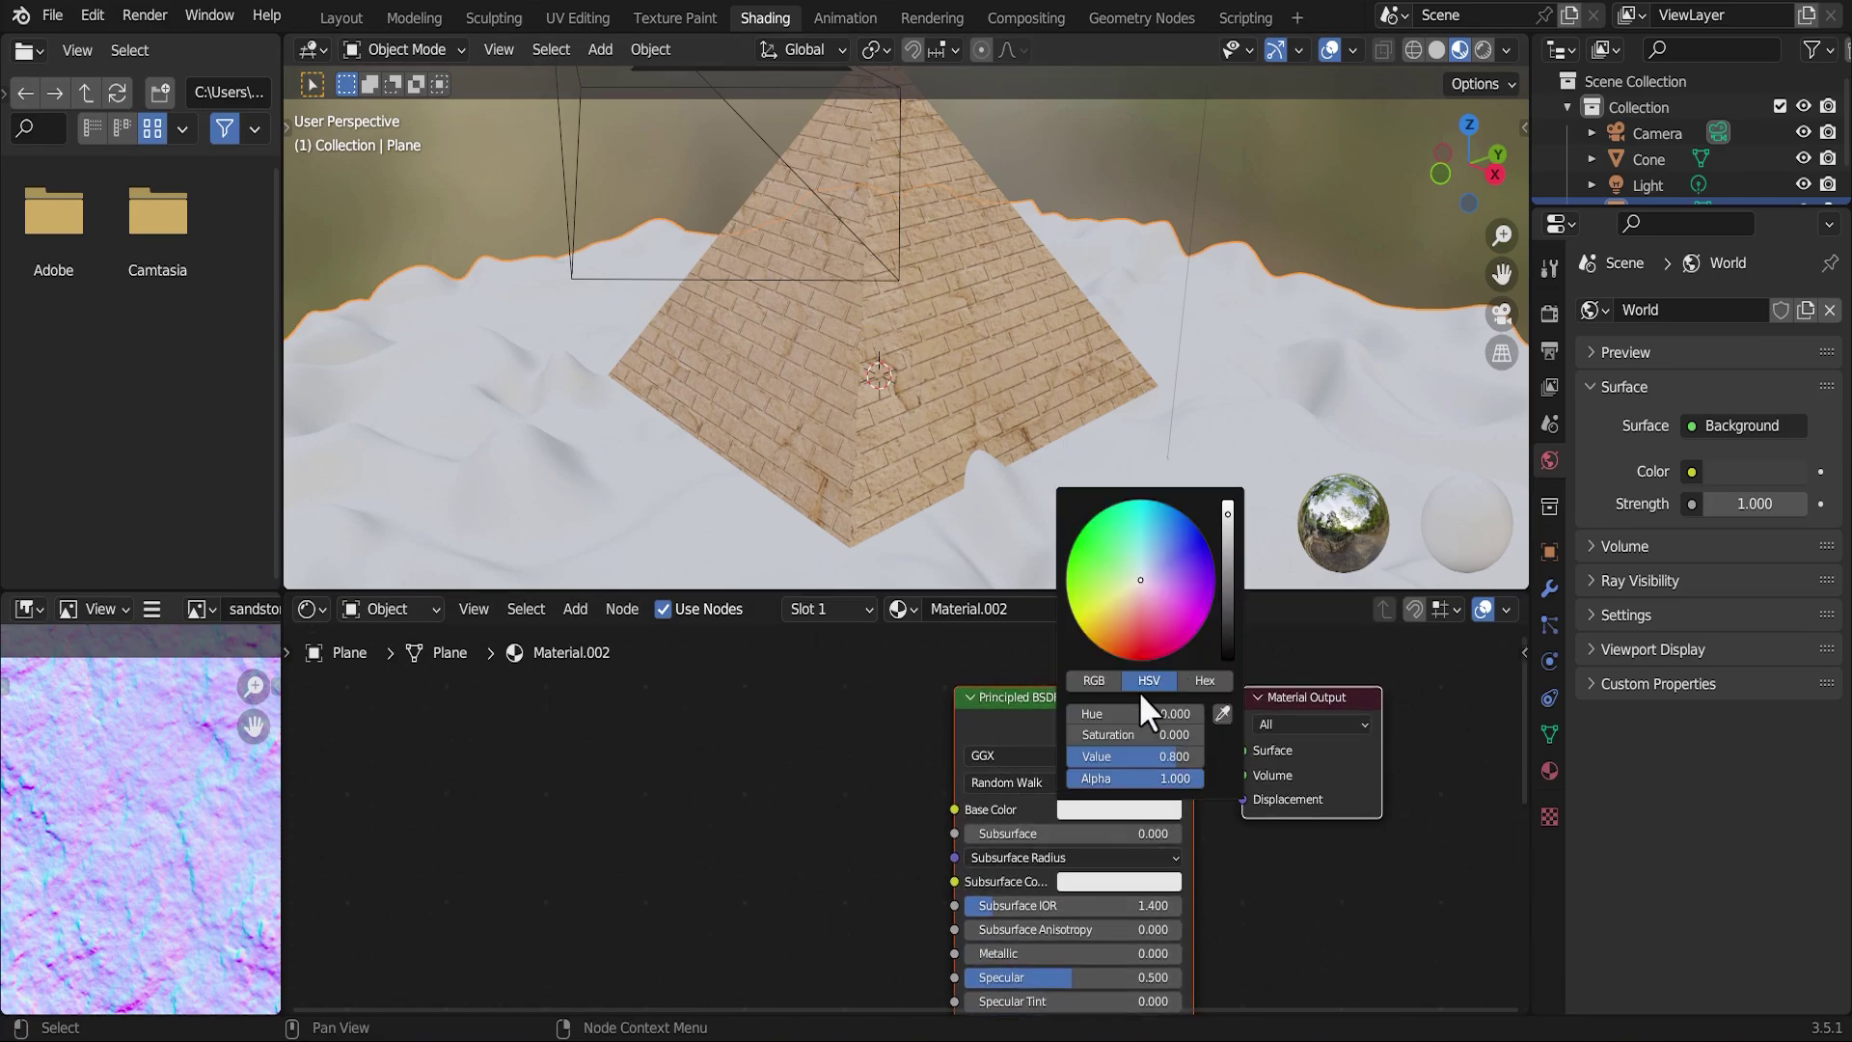
{"action": "left_click", "coordinate": [1130, 614]}
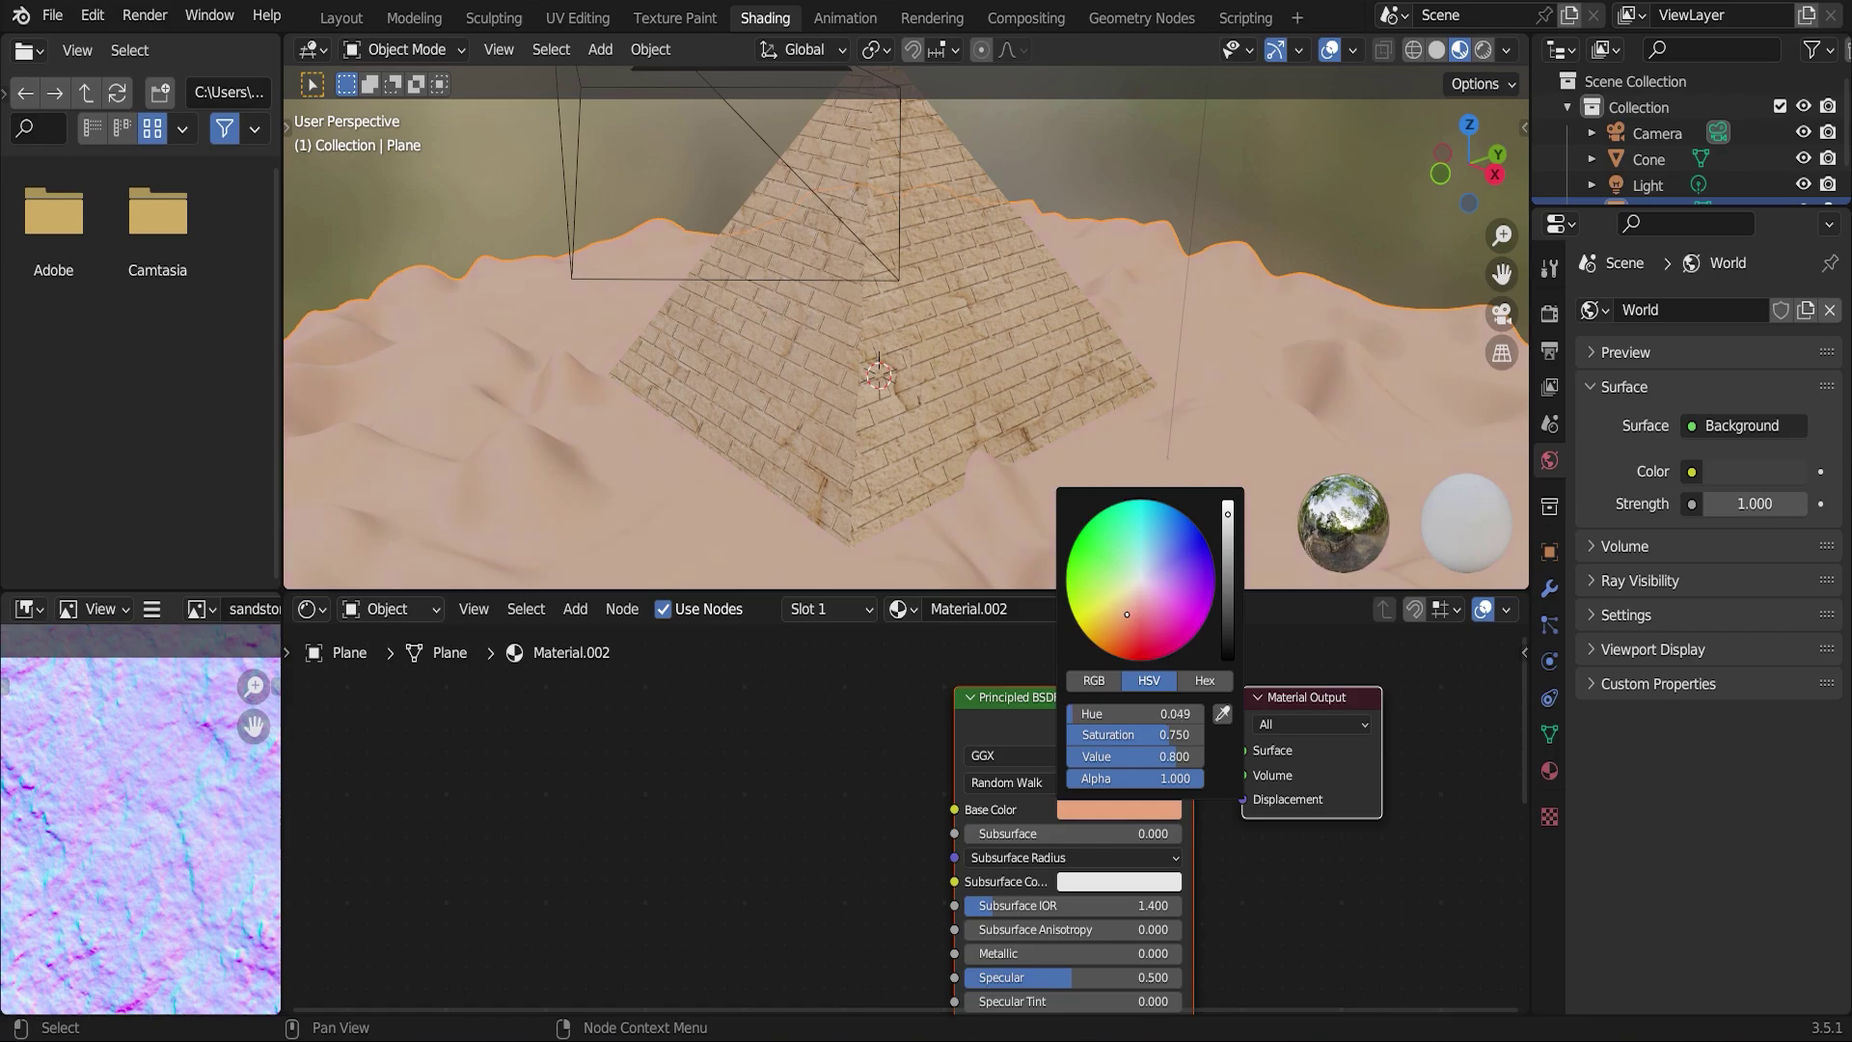
{"action": "left_click_drag", "start_coordinate": [1126, 614], "coordinate": [1126, 603]}
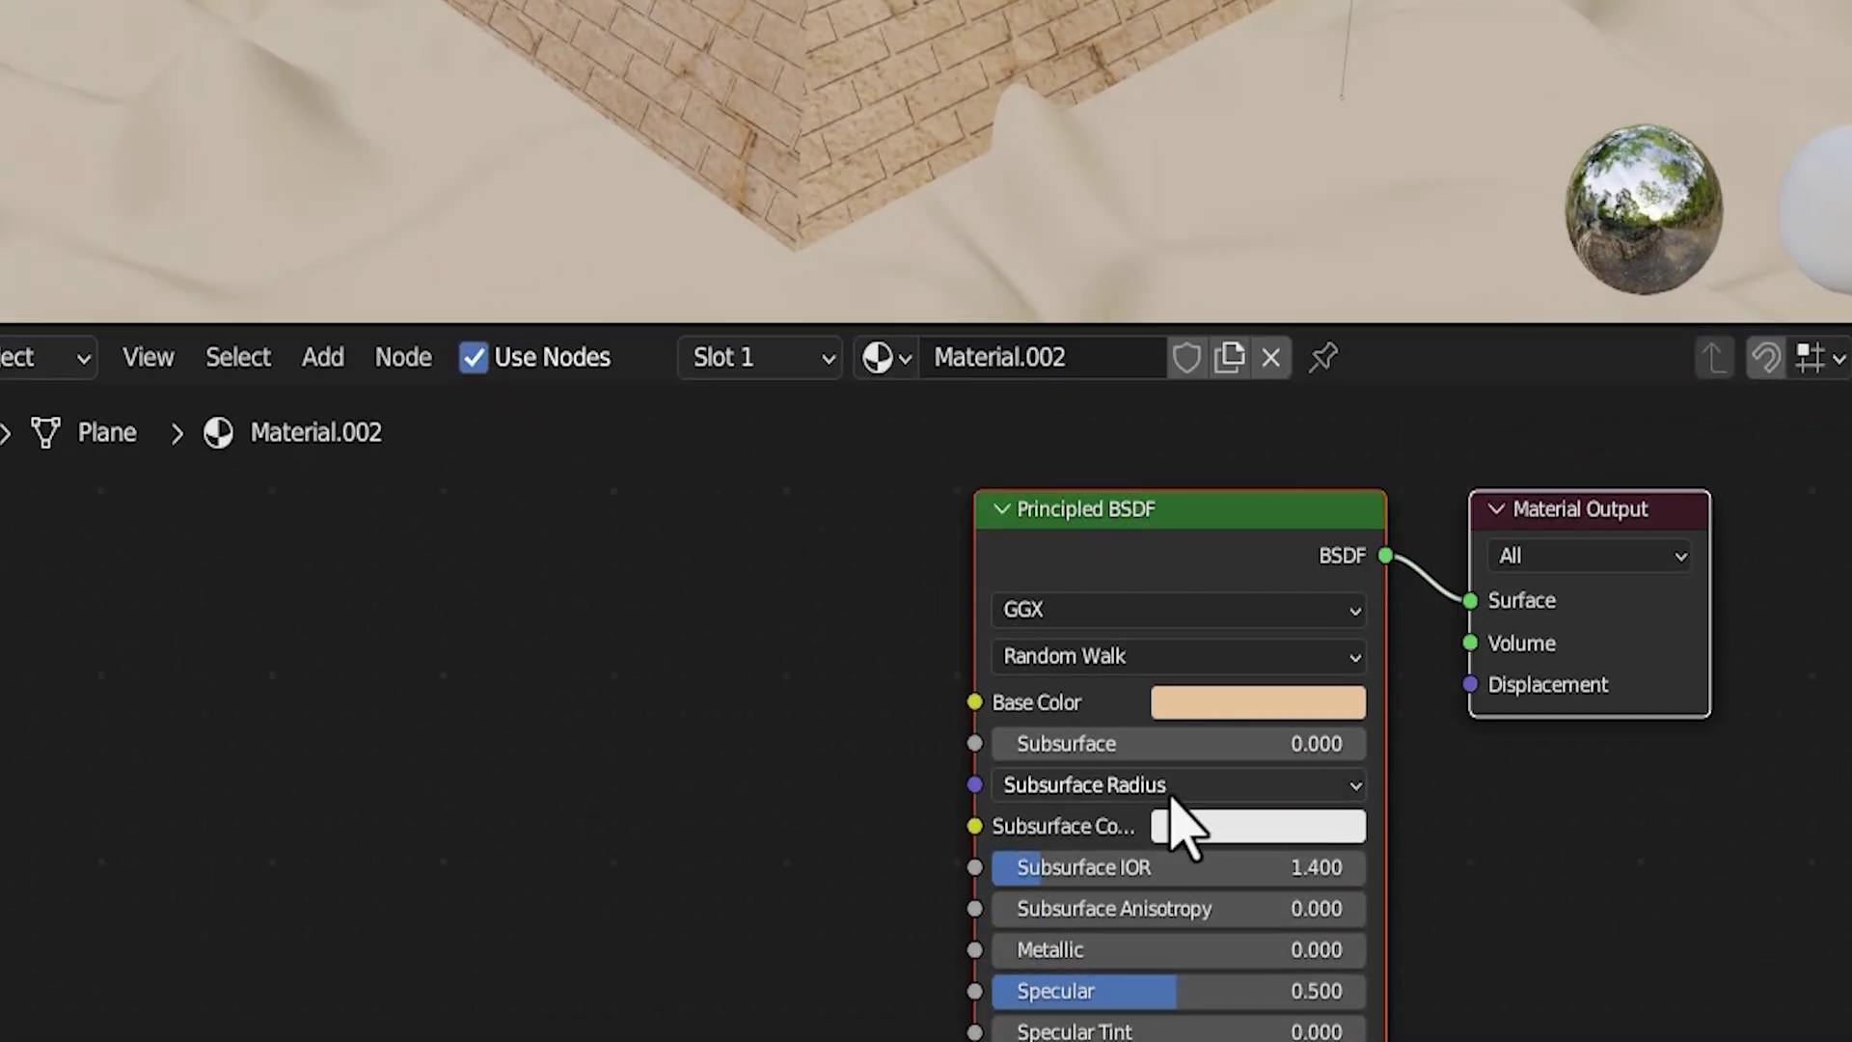
{"action": "left_click", "coordinate": [1245, 705]}
{"action": "left_click", "coordinate": [1422, 482]}
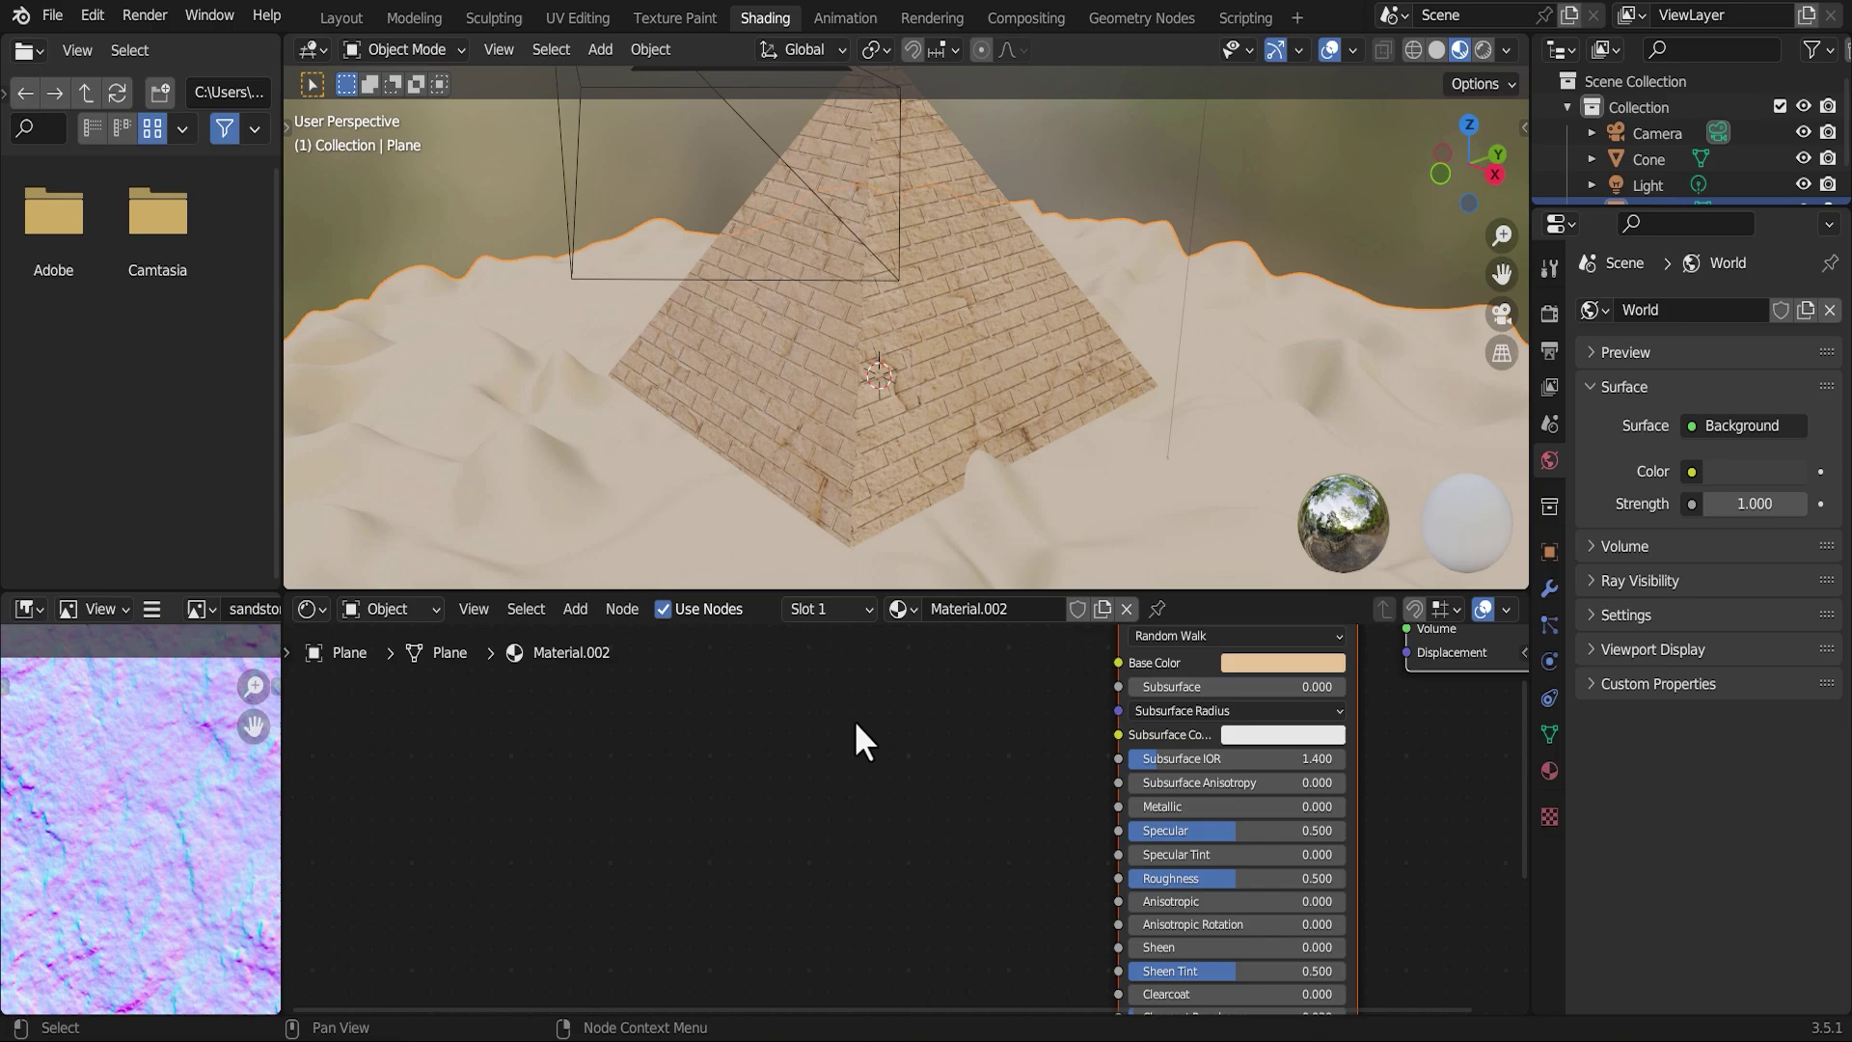
- Import the Ground054_2K_NormalGL and Ground054_2K_Roughness images from File Explorer's sand ground folder as texture nodes in the plane's material
{"action": "scroll", "coordinate": [853, 719], "scroll_direction": "down", "scroll_amount": 2}
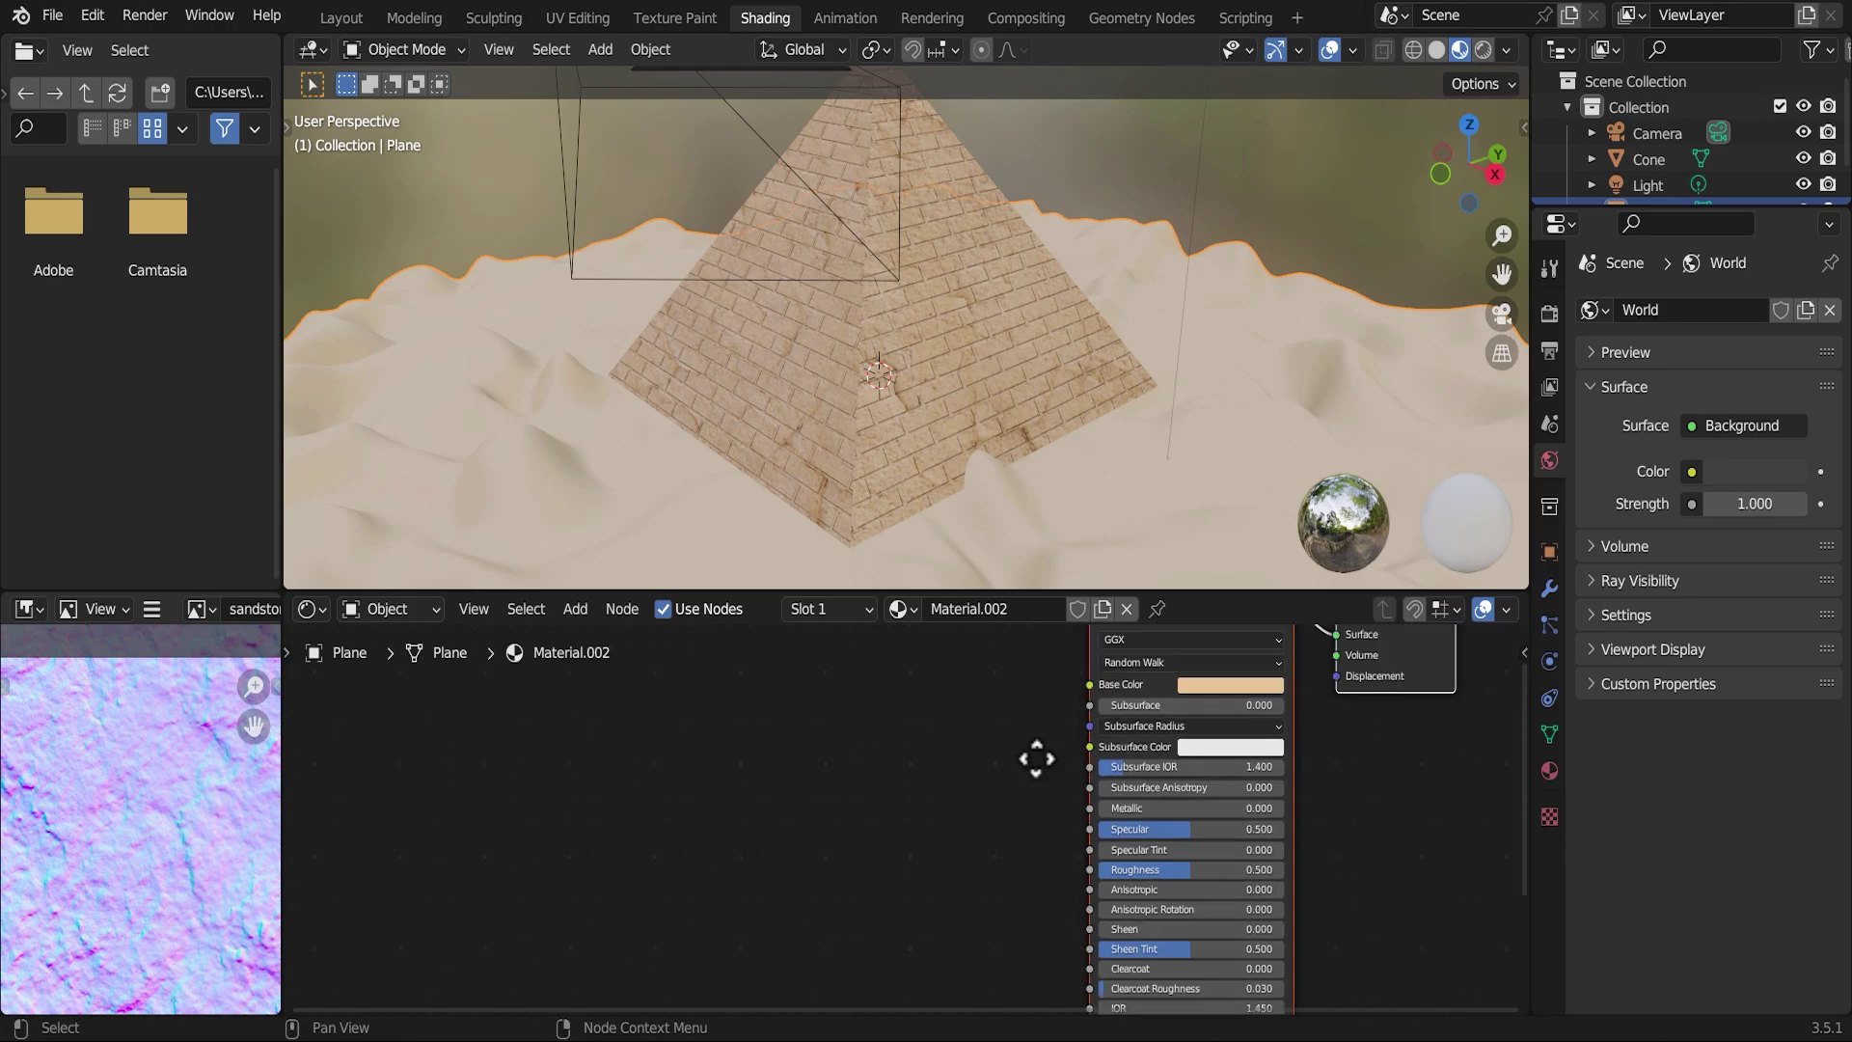
{"action": "middle_click_drag", "start_coordinate": [853, 719], "coordinate": [1004, 836]}
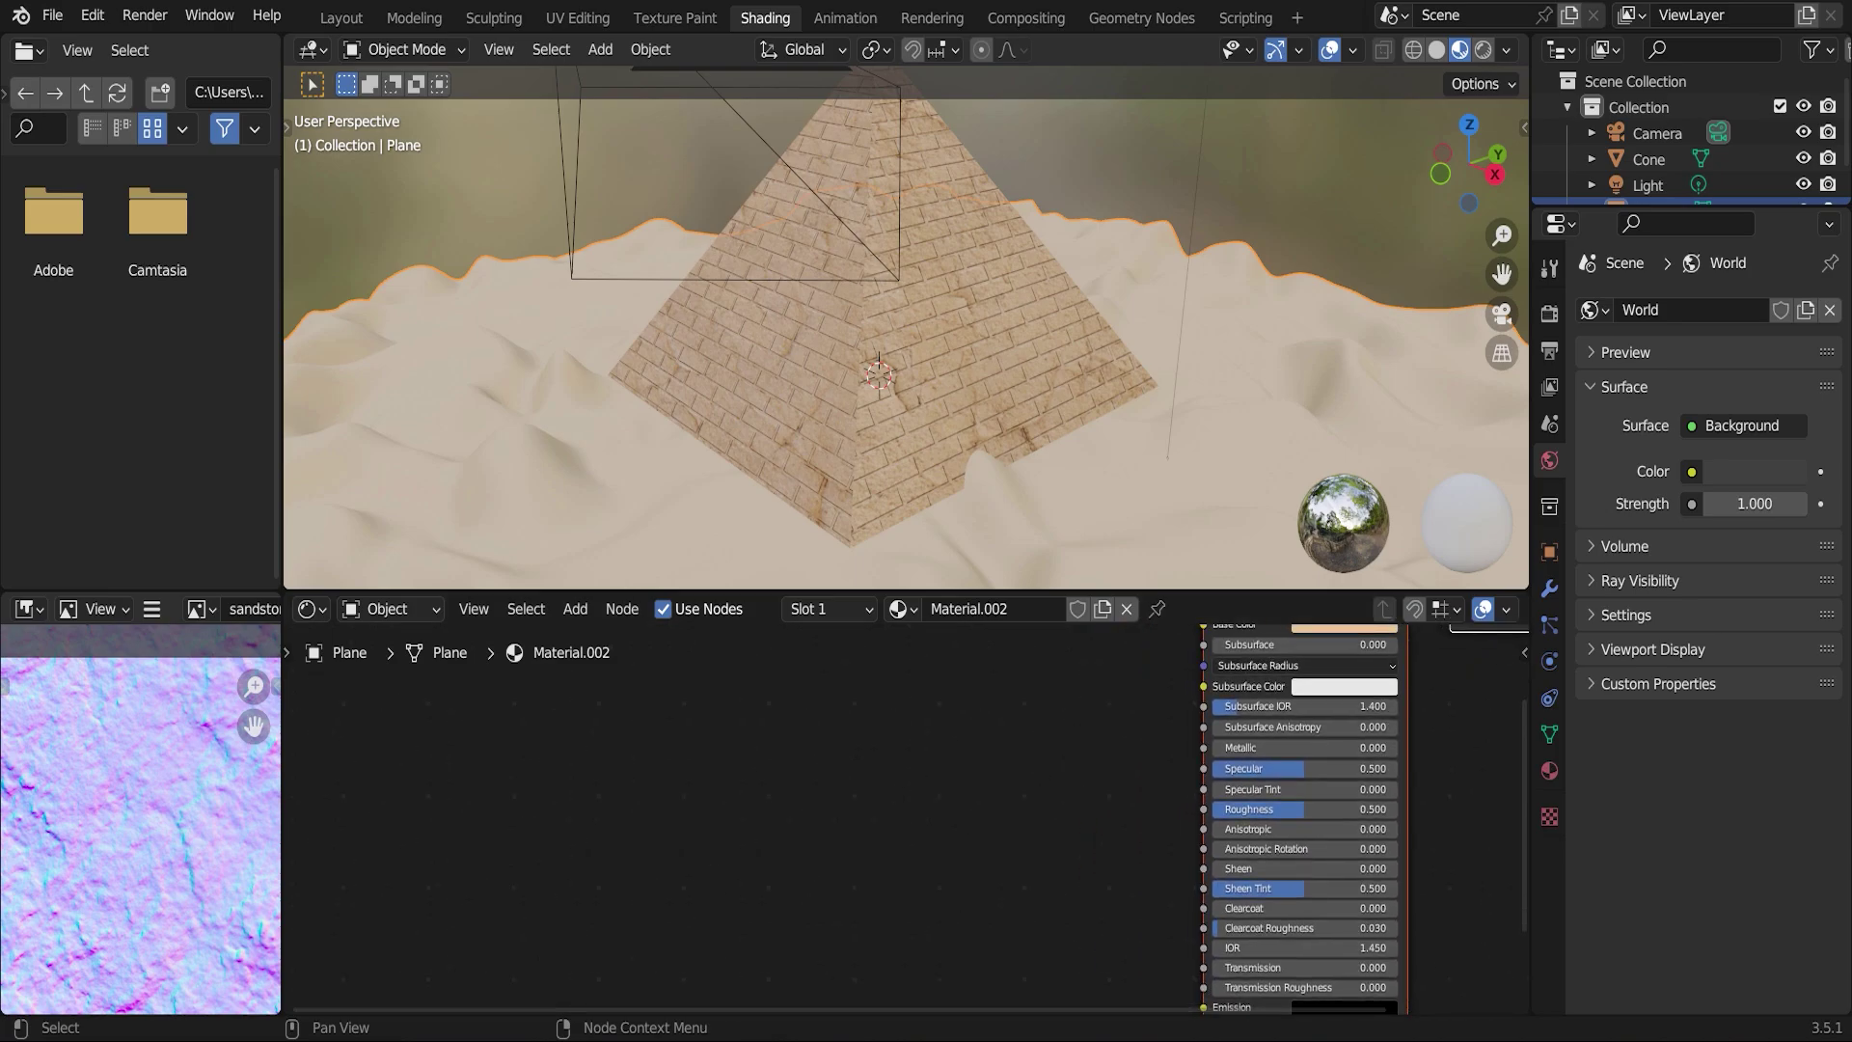
{"action": "left_click", "coordinate": [641, 986]}
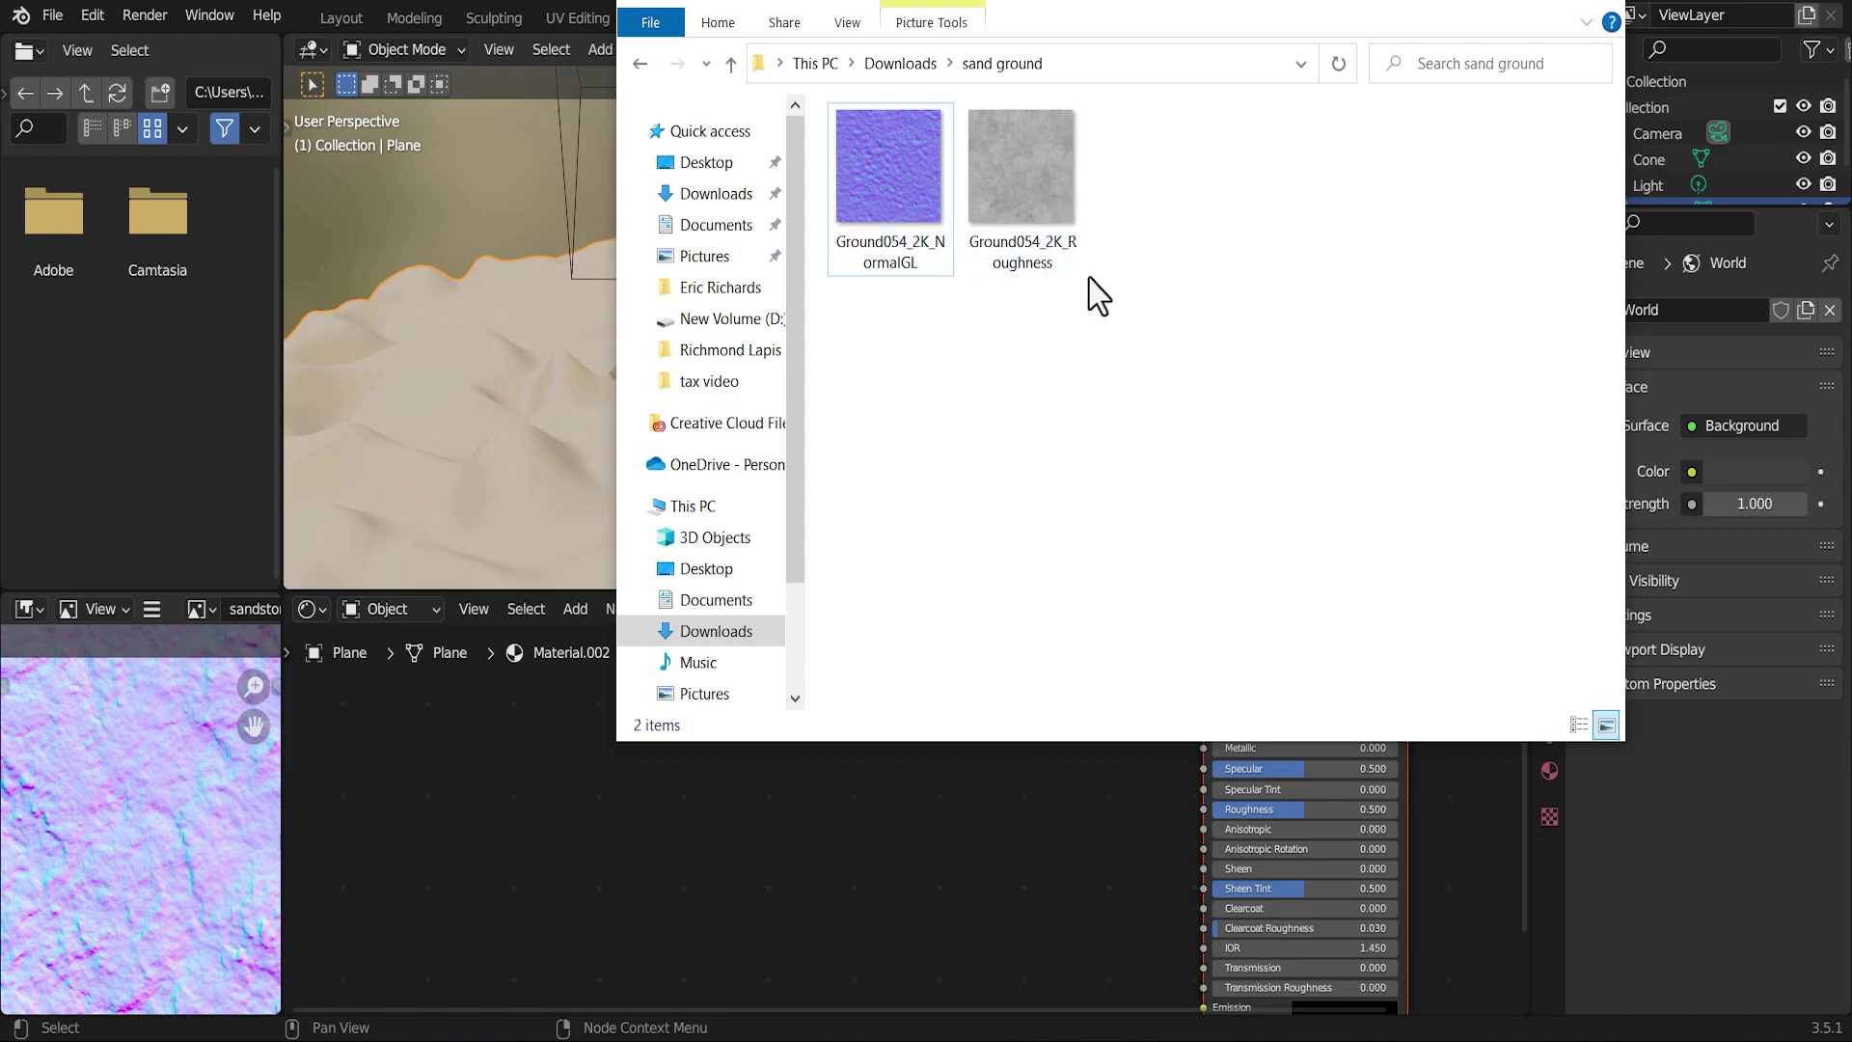
{"action": "left_click_drag", "start_coordinate": [888, 169], "coordinate": [636, 824]}
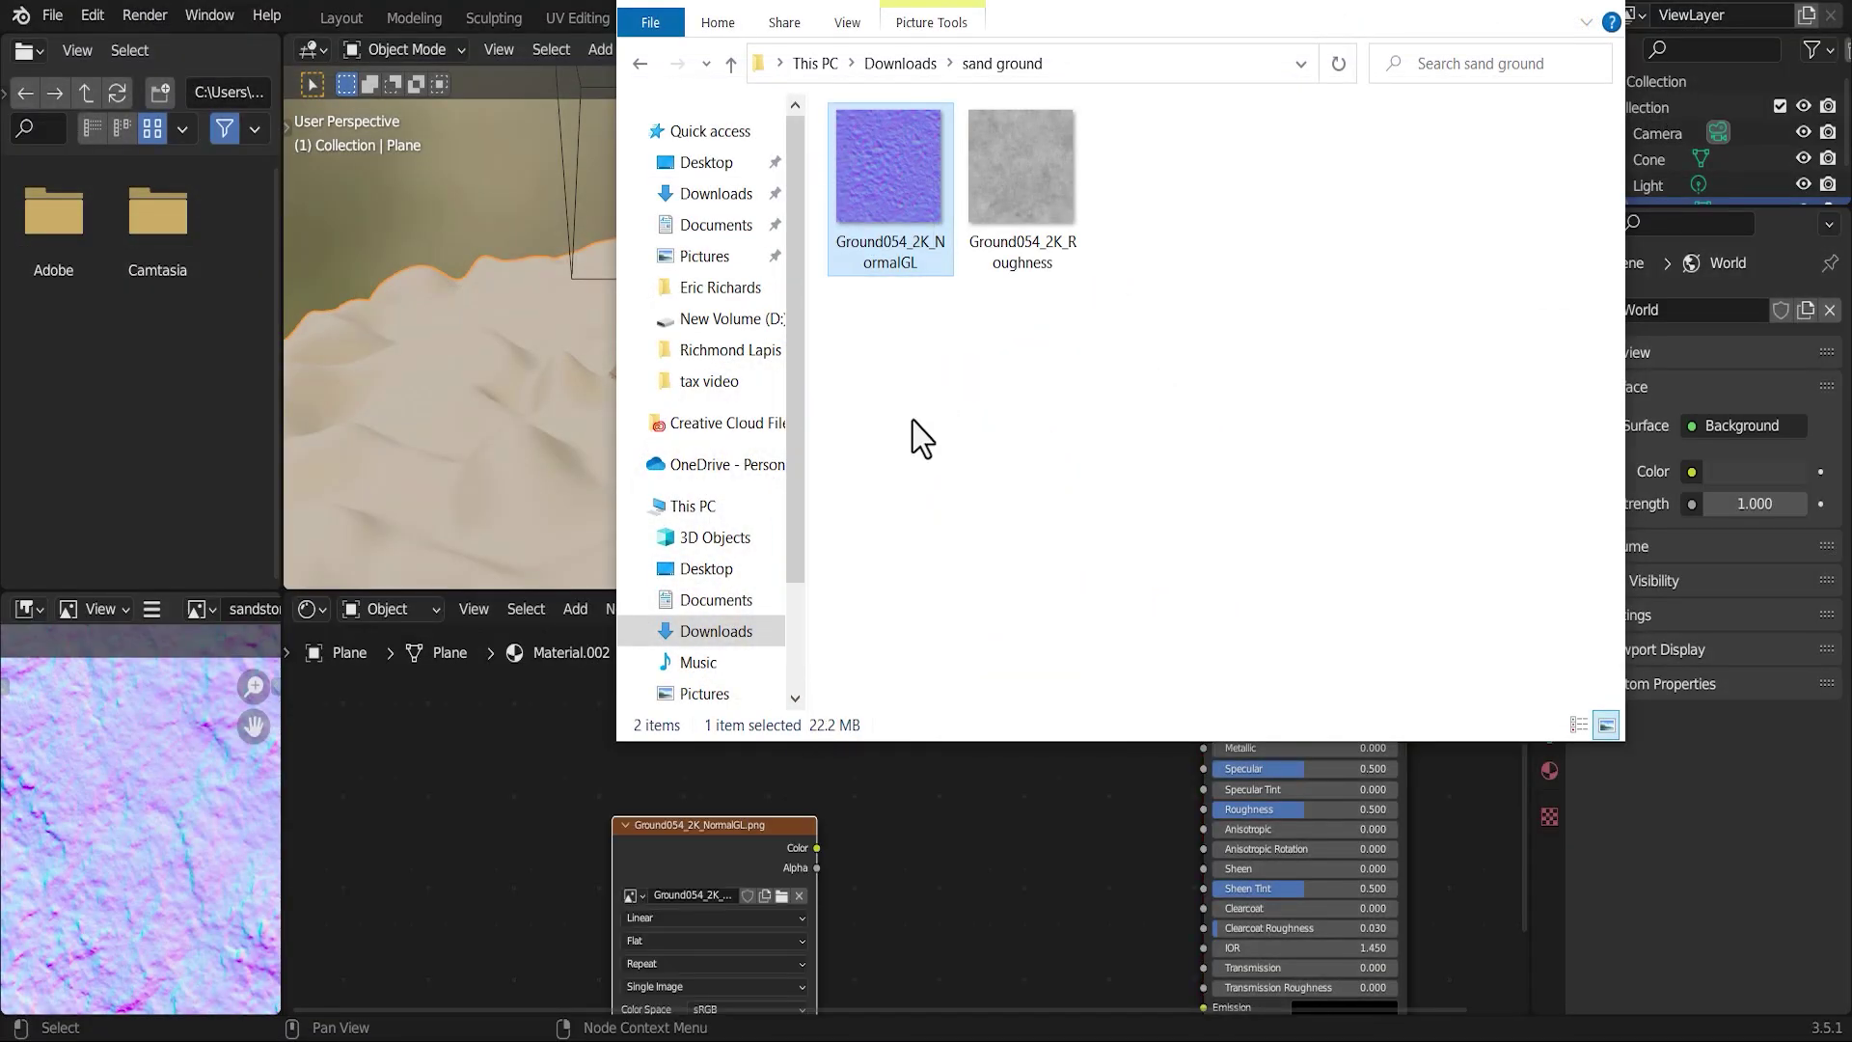
{"action": "left_click_drag", "start_coordinate": [1020, 212], "coordinate": [955, 926]}
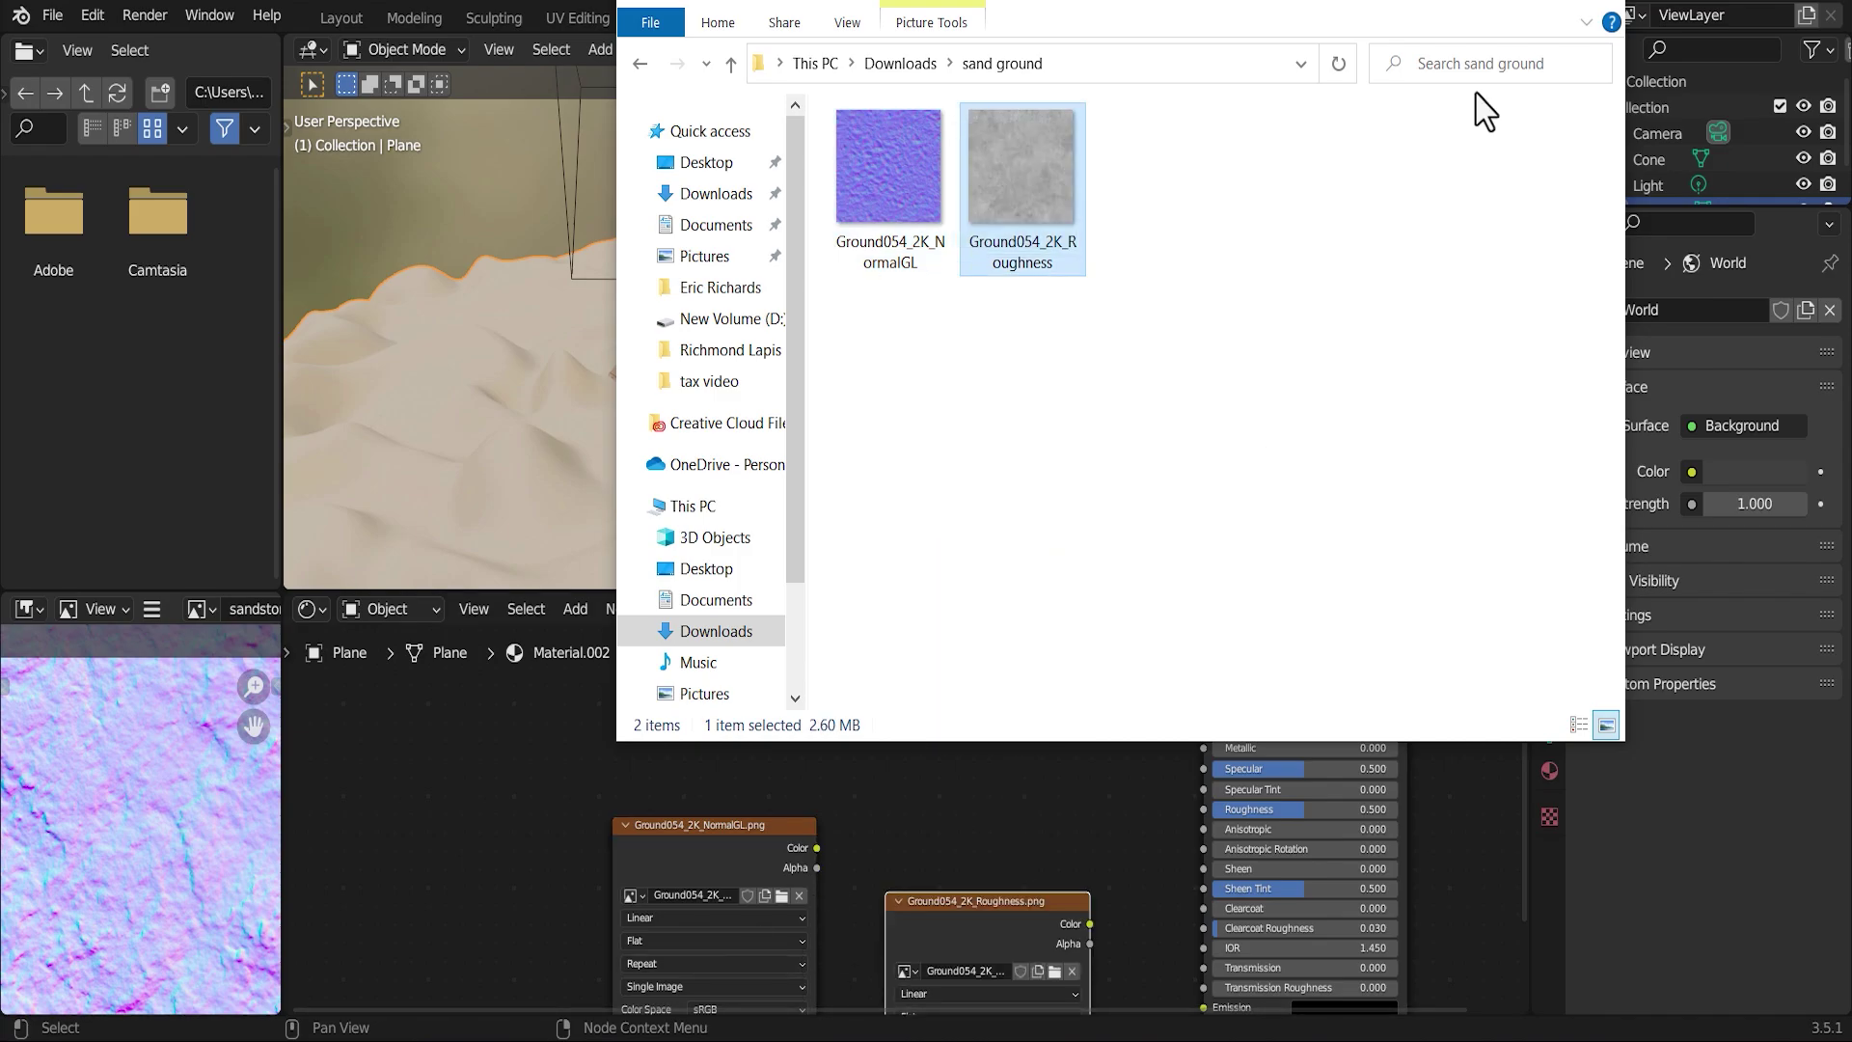
{"action": "left_click", "coordinate": [1490, 11]}
- Connect the Roughness image's Color to the Principled BSDF Roughness input and move that image node clear of the NormalGL node
{"action": "scroll", "coordinate": [1061, 892], "scroll_direction": "down", "scroll_amount": 3, "text": "shift"}
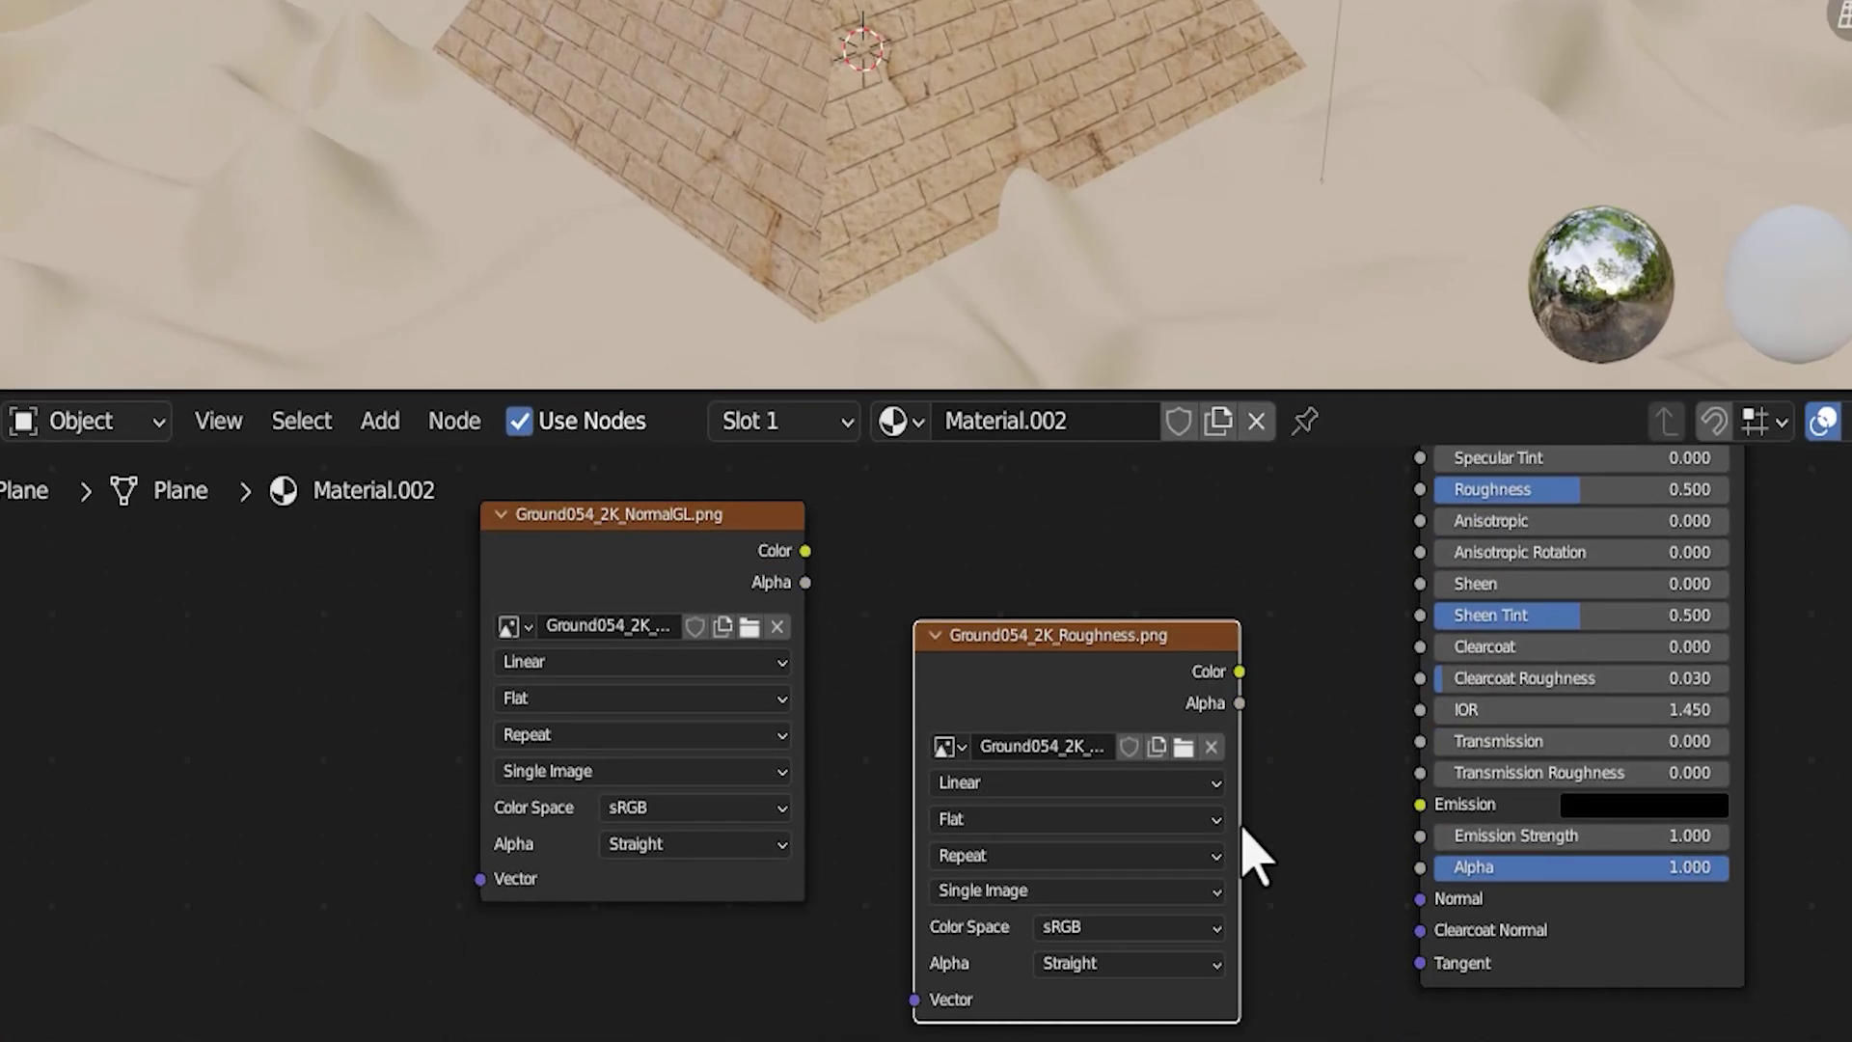
{"action": "scroll", "coordinate": [1437, 862], "scroll_direction": "up", "scroll_amount": 1}
{"action": "scroll", "coordinate": [1384, 738], "scroll_direction": "down", "scroll_amount": 1}
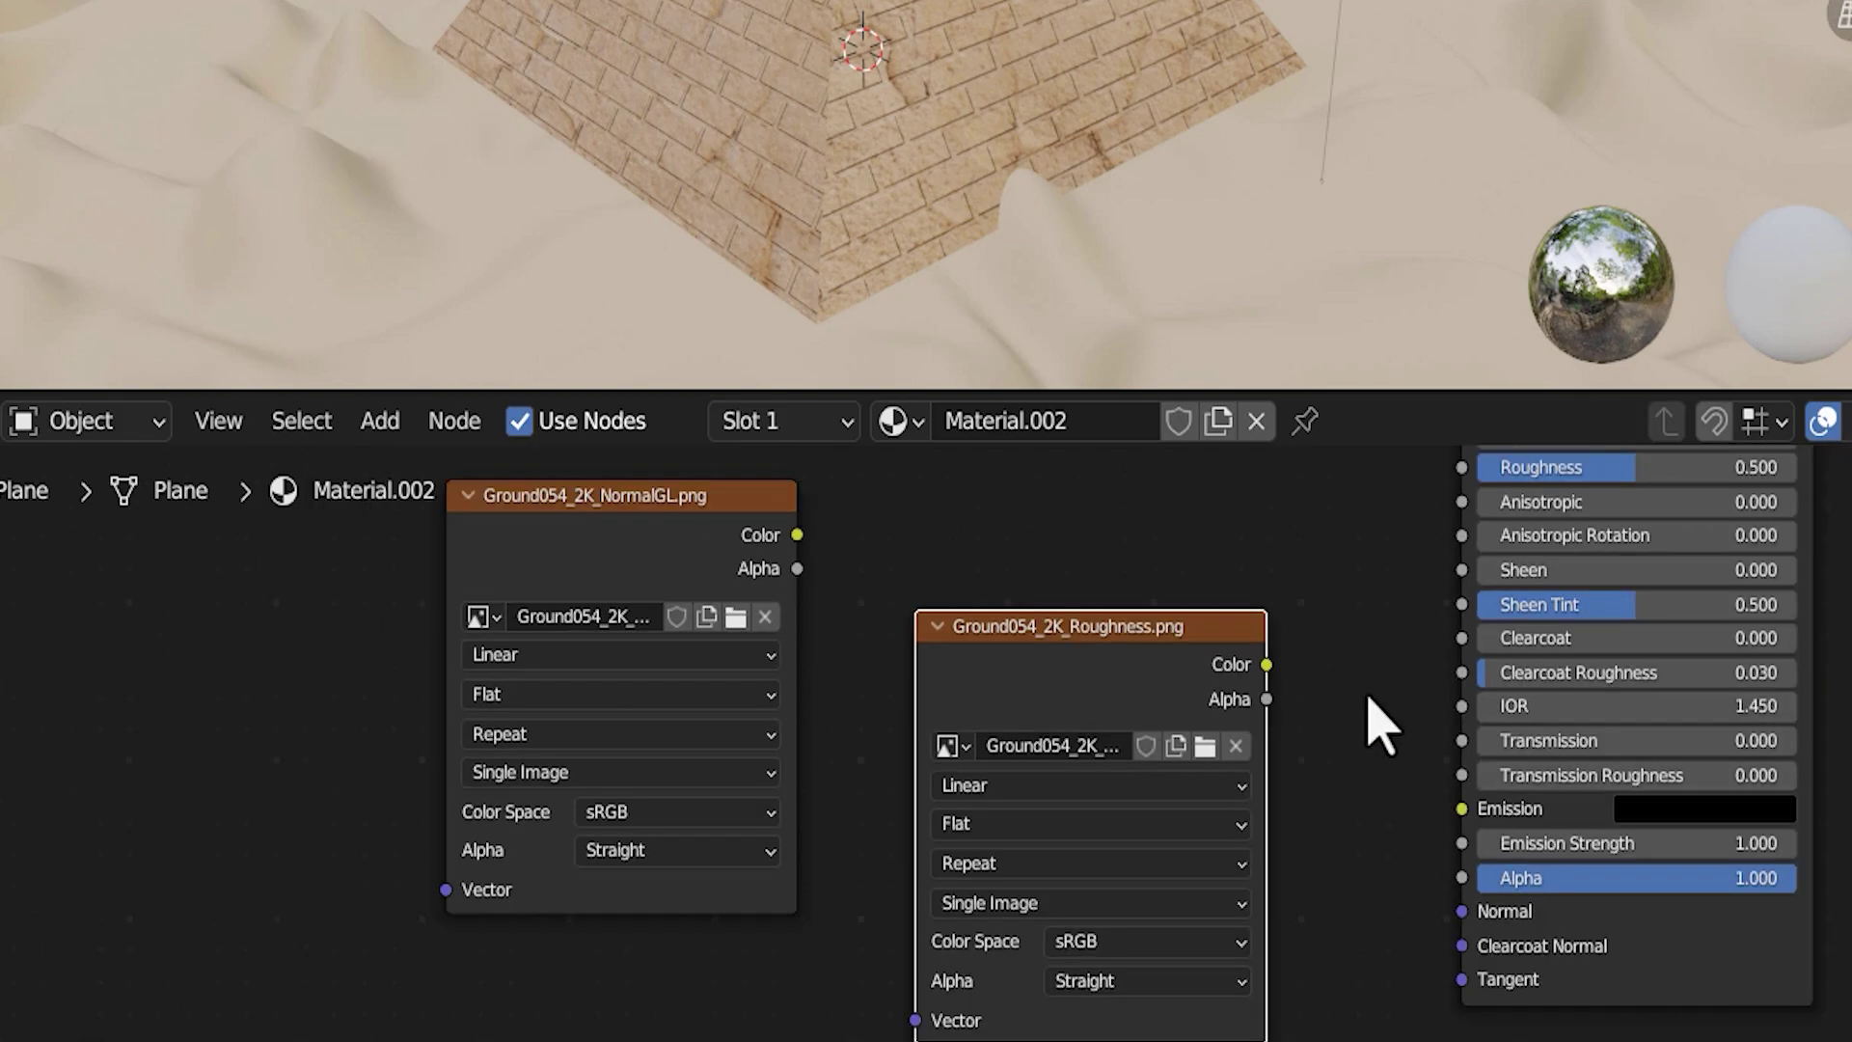
{"action": "middle_click_drag", "start_coordinate": [1461, 506], "coordinate": [1462, 844]}
{"action": "left_click_drag", "start_coordinate": [1095, 961], "coordinate": [600, 675]}
{"action": "scroll", "coordinate": [1070, 756], "scroll_direction": "down", "scroll_amount": 2}
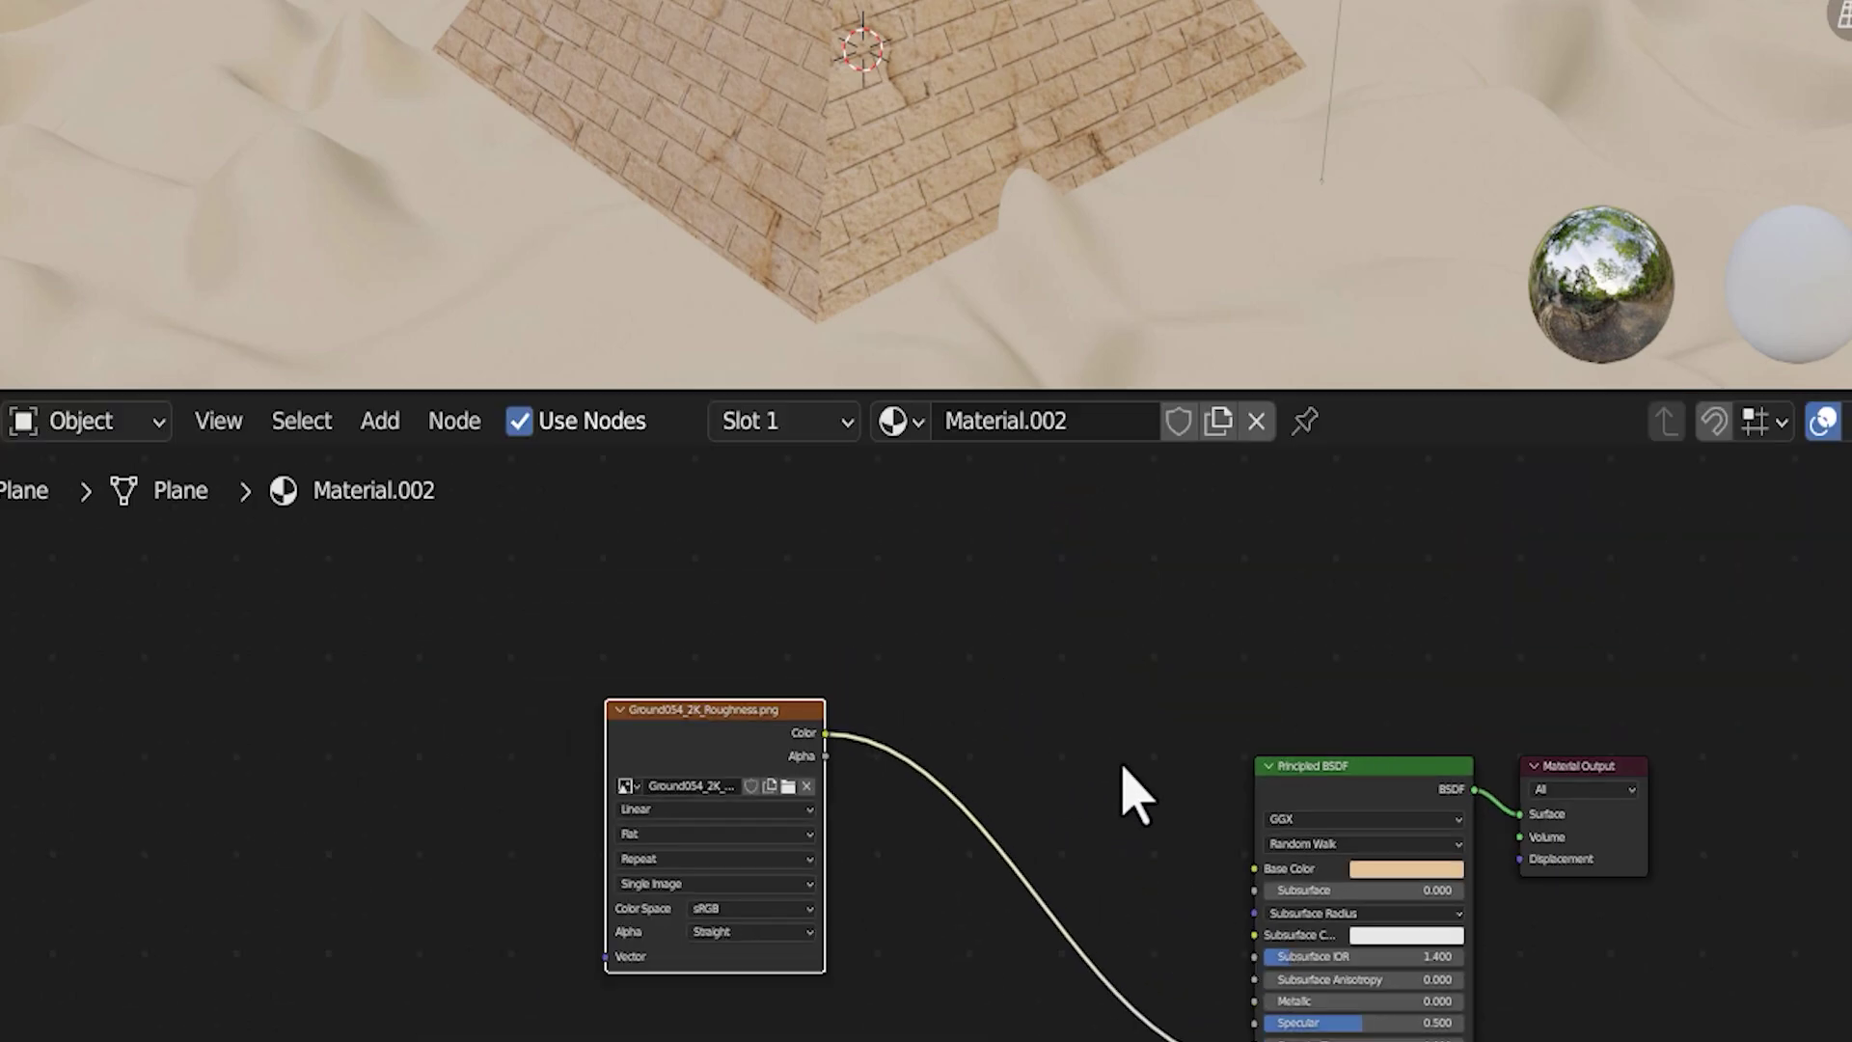
- Reposition the NormalGL image node, add a Normal Map node beside it, and link the image's Color to the map's Color input
{"action": "middle_click_drag", "start_coordinate": [1125, 790], "coordinate": [873, 810]}
{"action": "scroll", "coordinate": [902, 771], "scroll_direction": "up", "scroll_amount": 3}
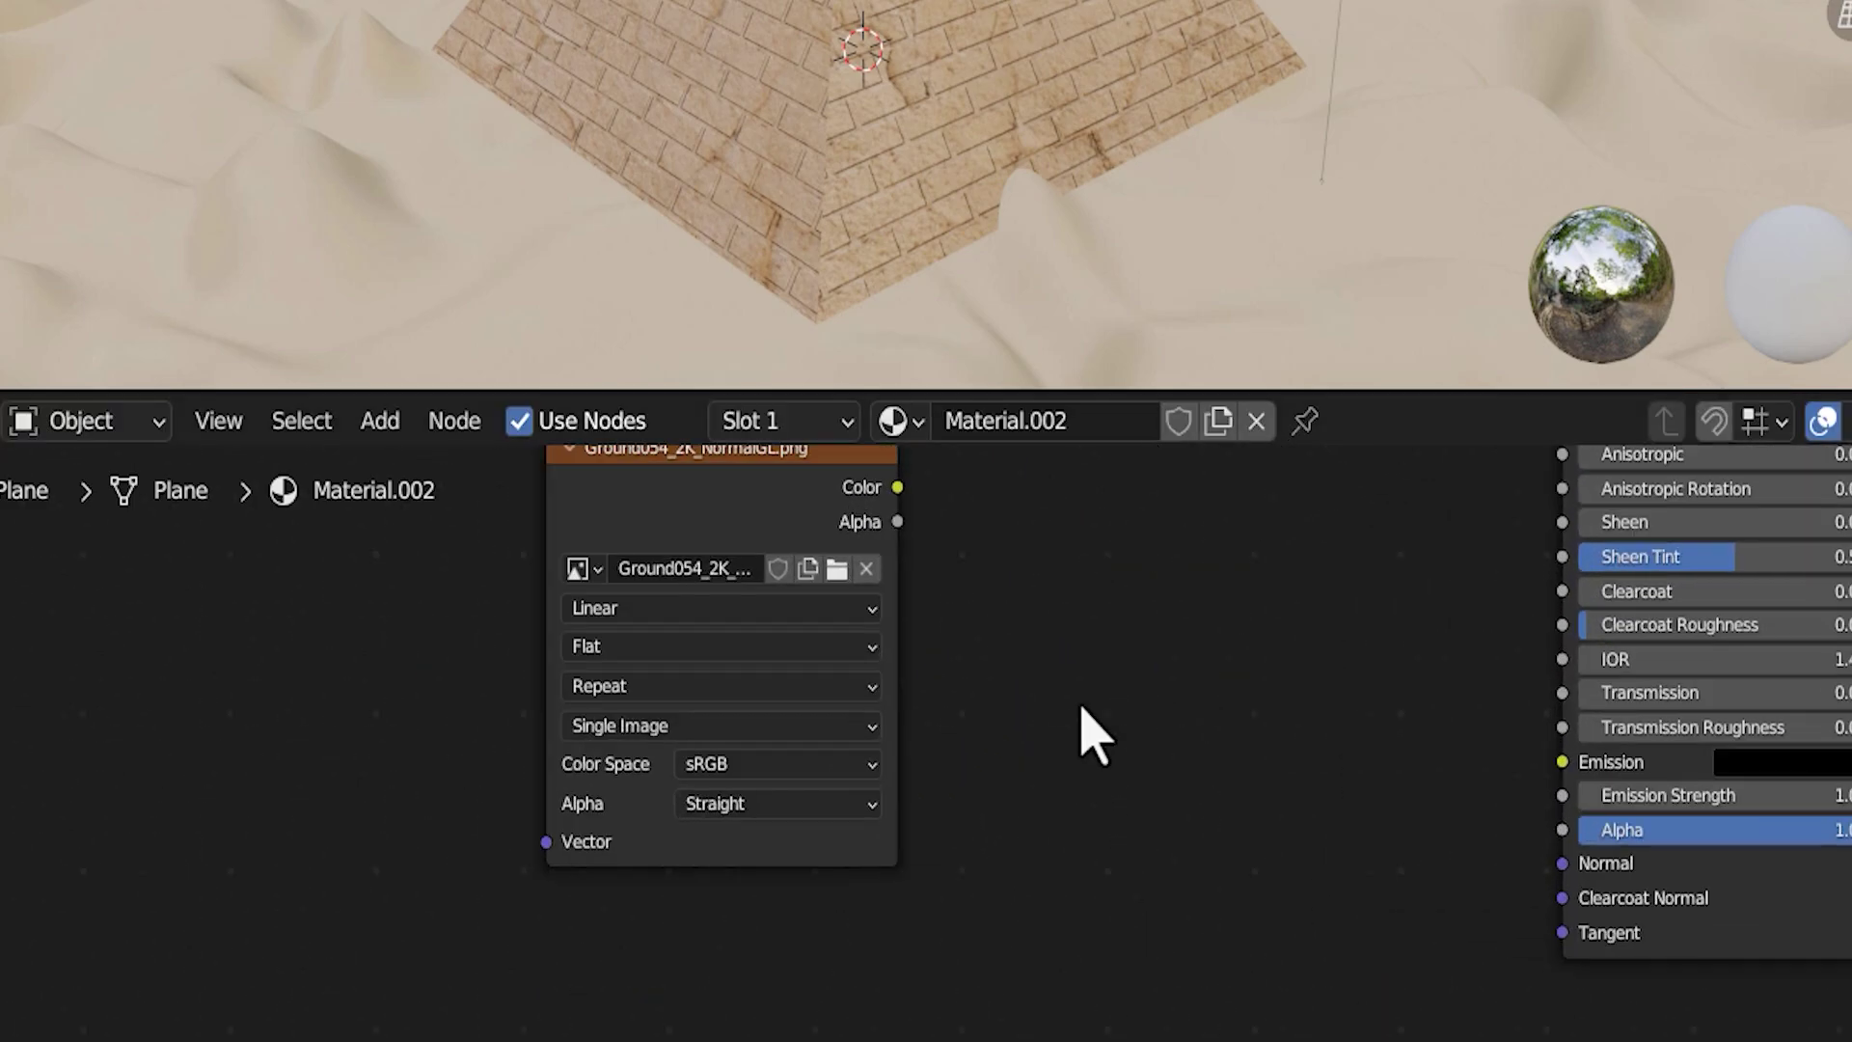
{"action": "left_click_drag", "start_coordinate": [686, 535], "coordinate": [1059, 869]}
{"action": "key", "text": "shift+a"}
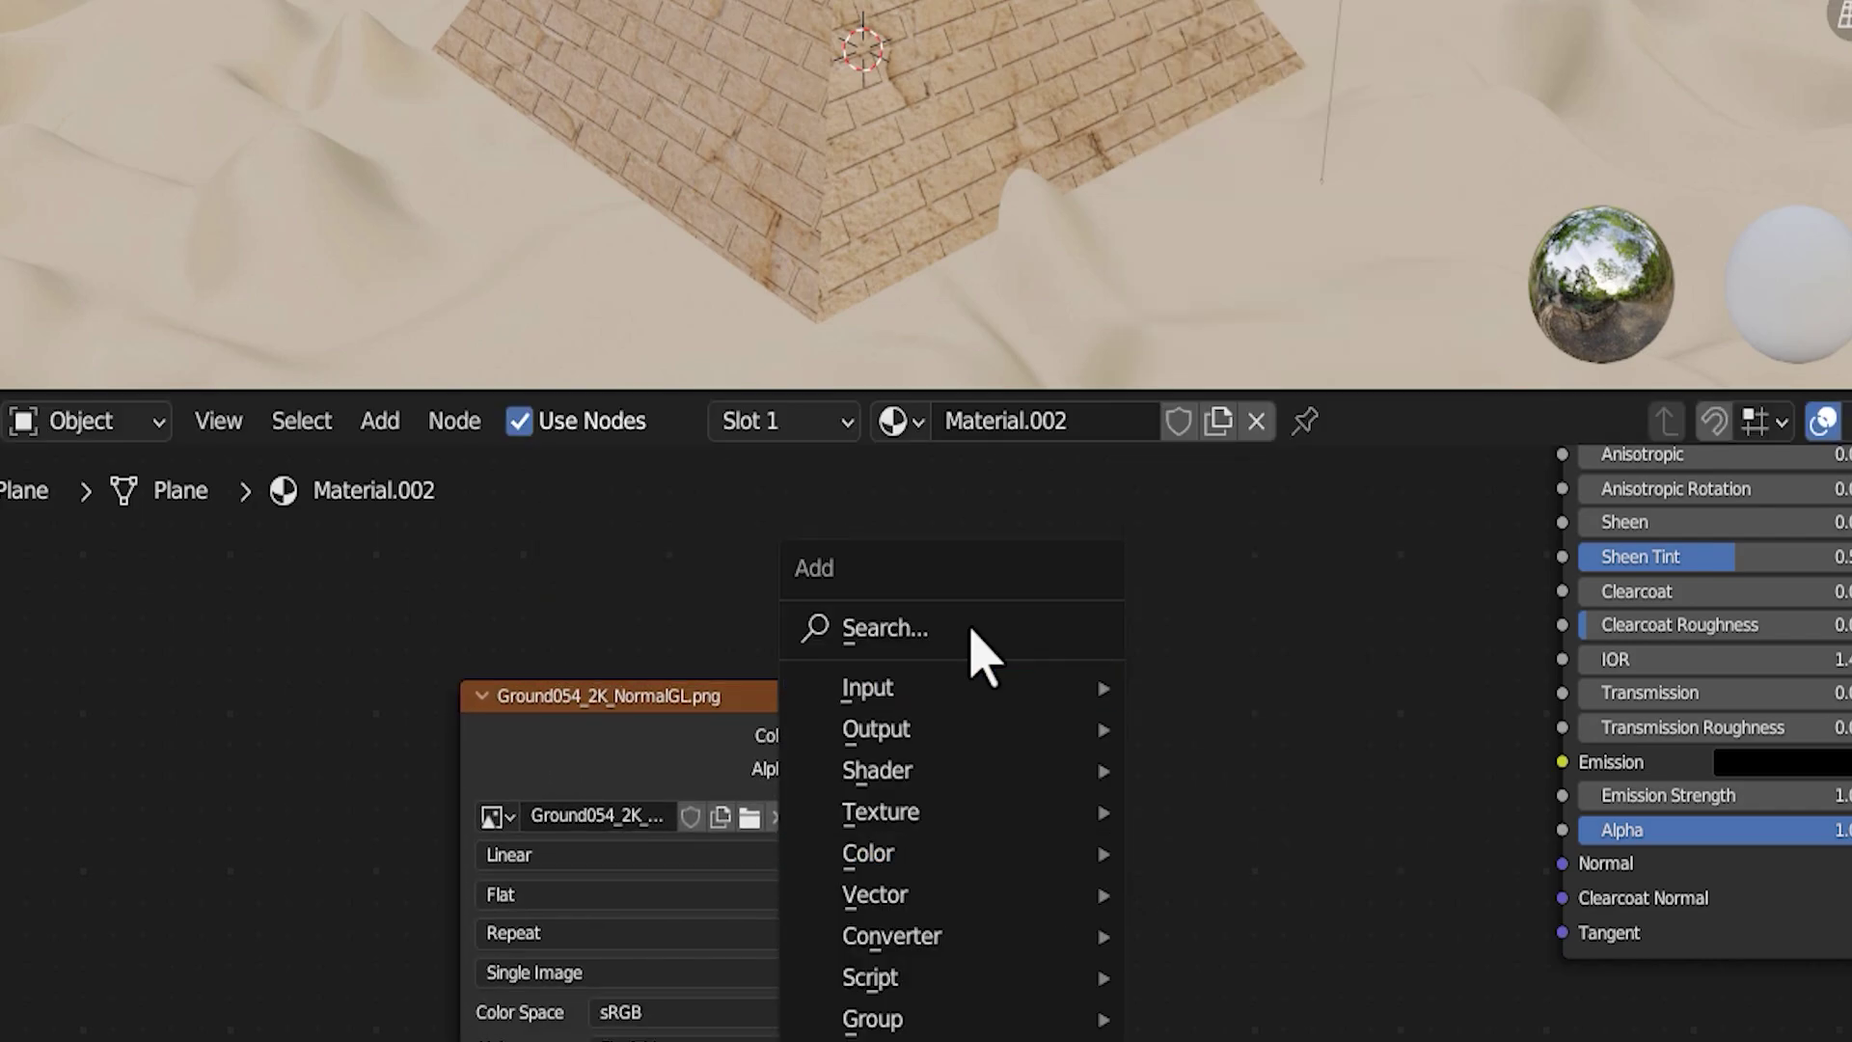
{"action": "left_click", "coordinate": [968, 627]}
{"action": "type", "text": "norma"}
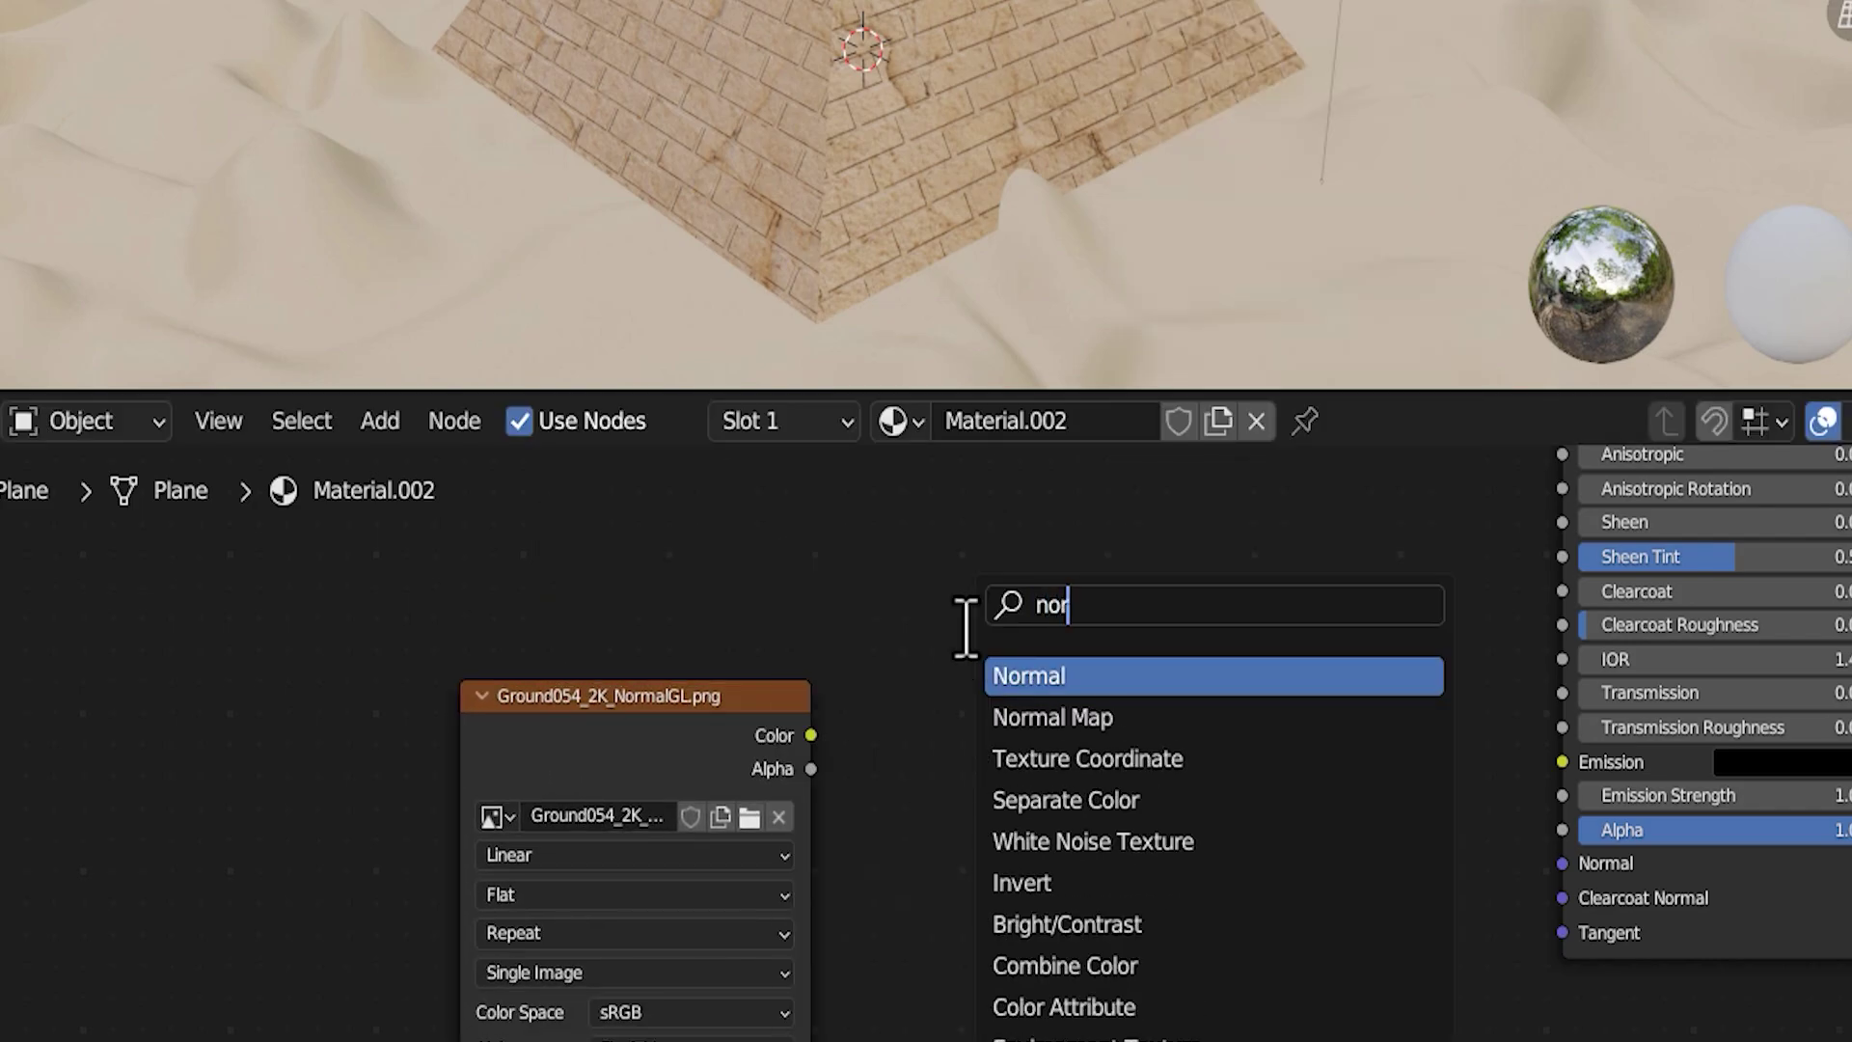
{"action": "left_click", "coordinate": [1161, 714]}
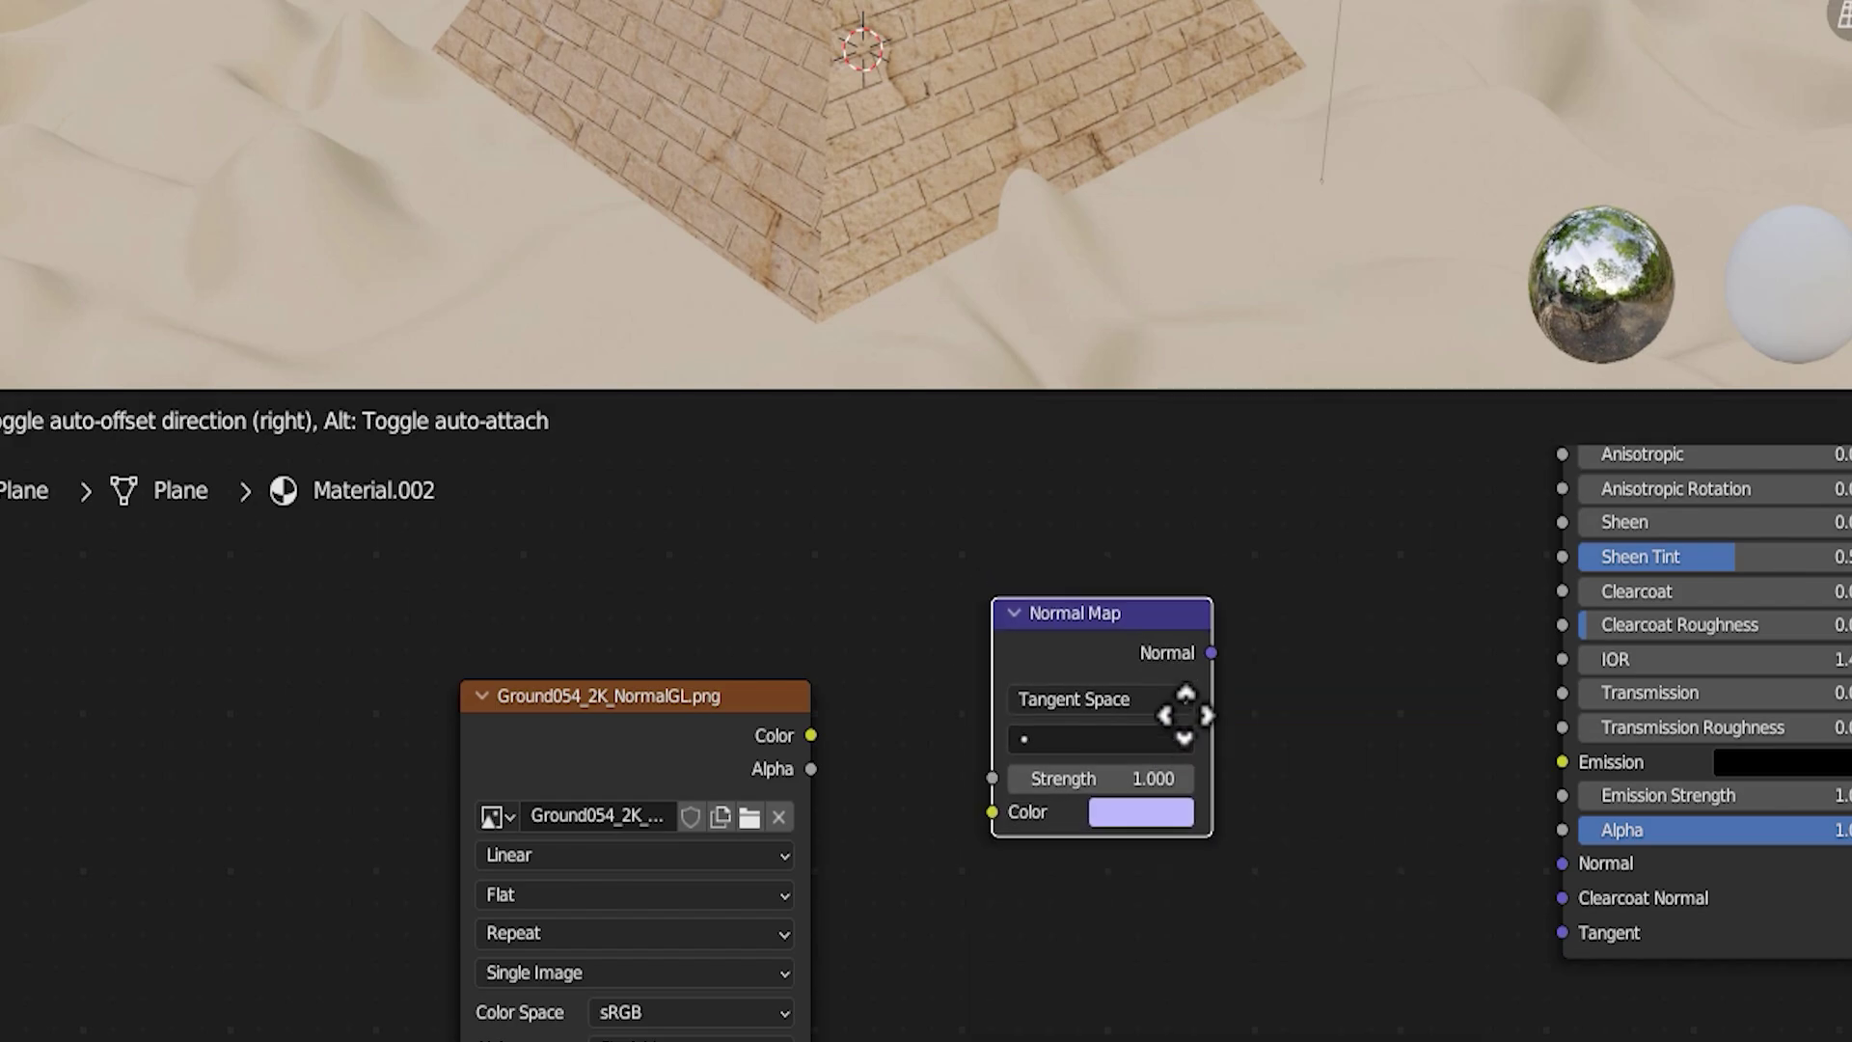
{"action": "left_click", "coordinate": [1186, 711]}
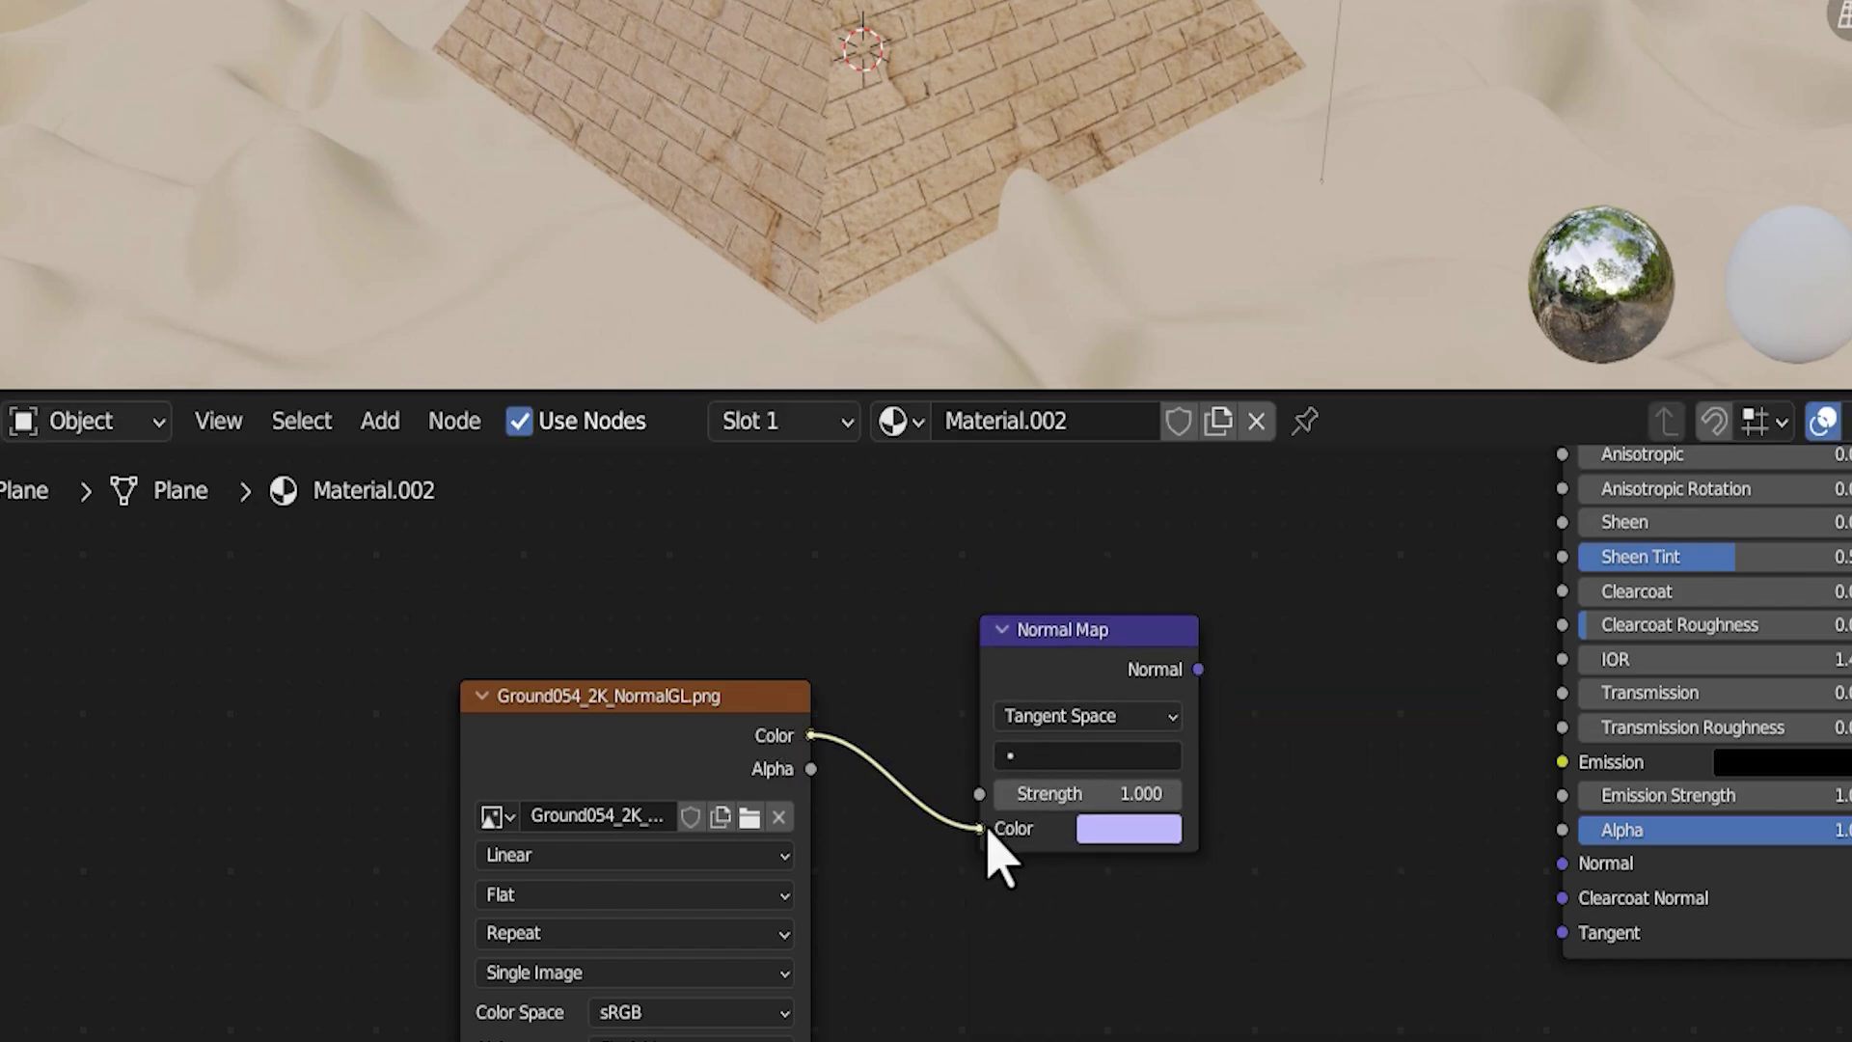
- Add a Bump node and link the Normal Map through its Normal input into the Principled BSDF Normal input
{"action": "key", "text": "shift+a"}
{"action": "left_click", "coordinate": [1197, 628]}
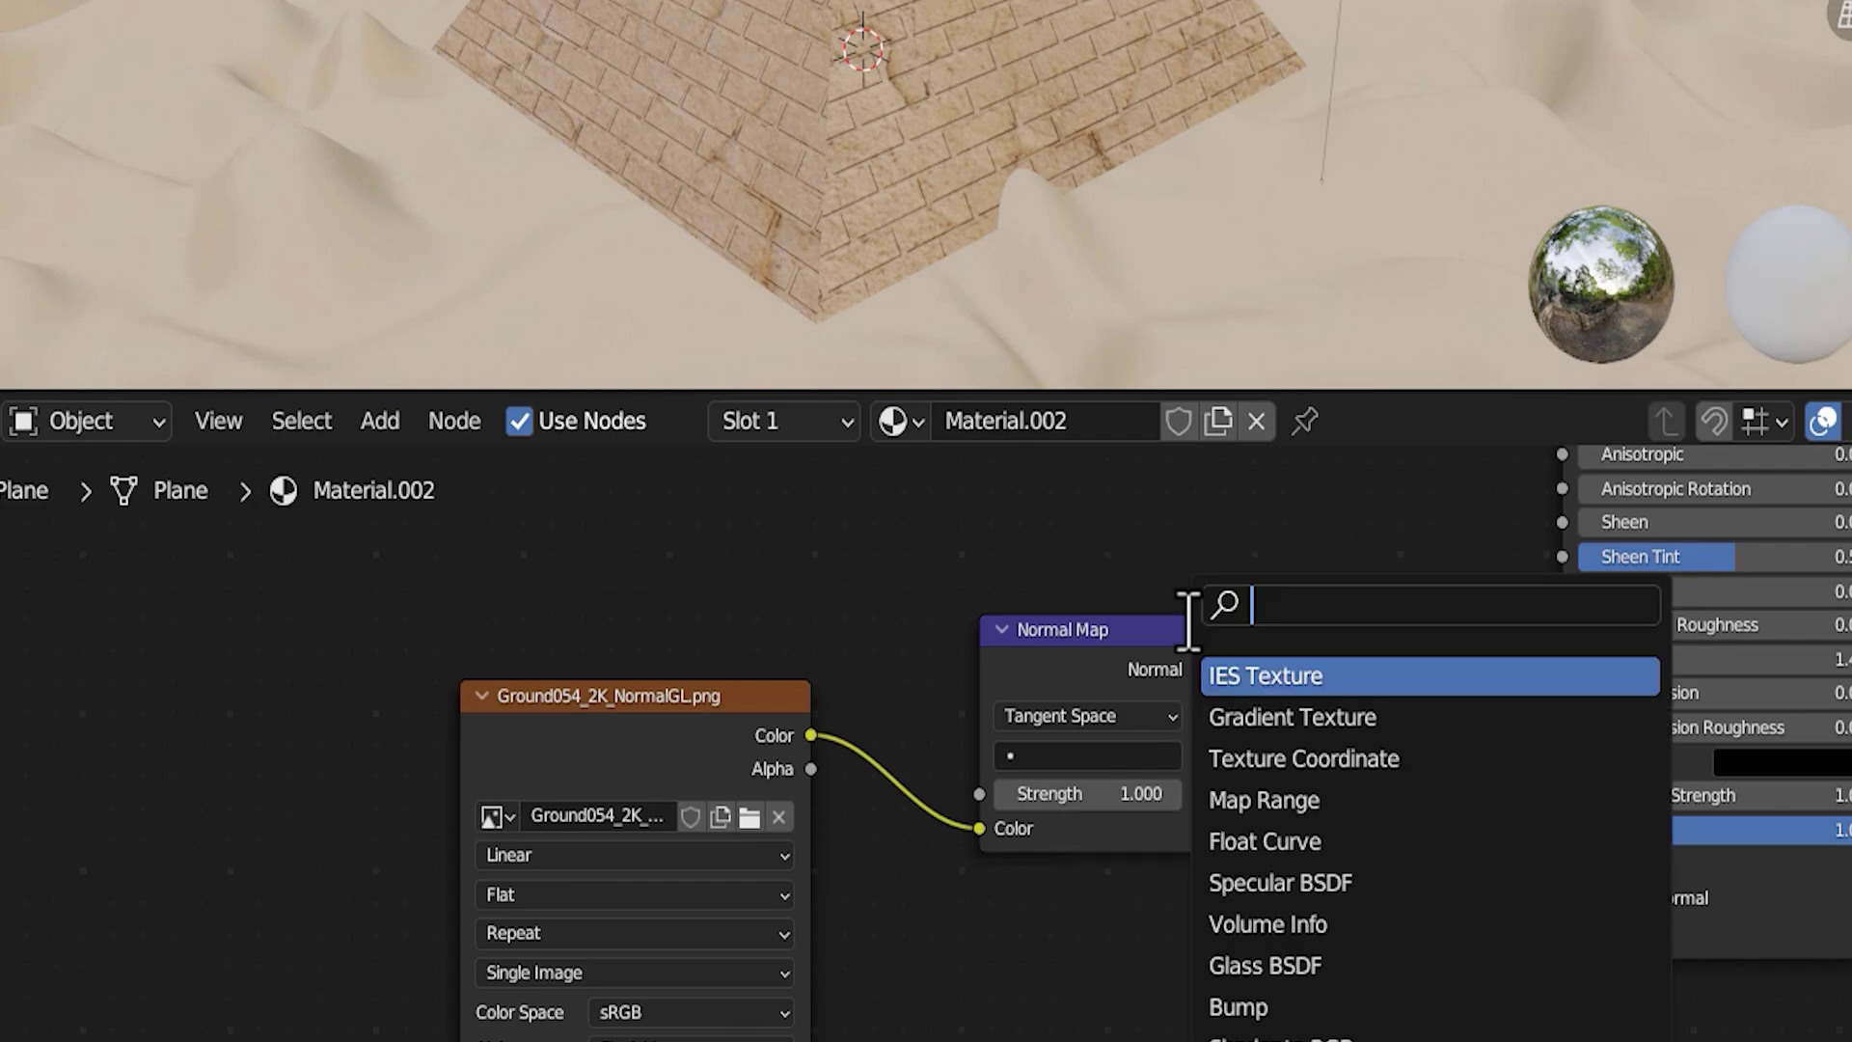
{"action": "type", "text": "bump"}
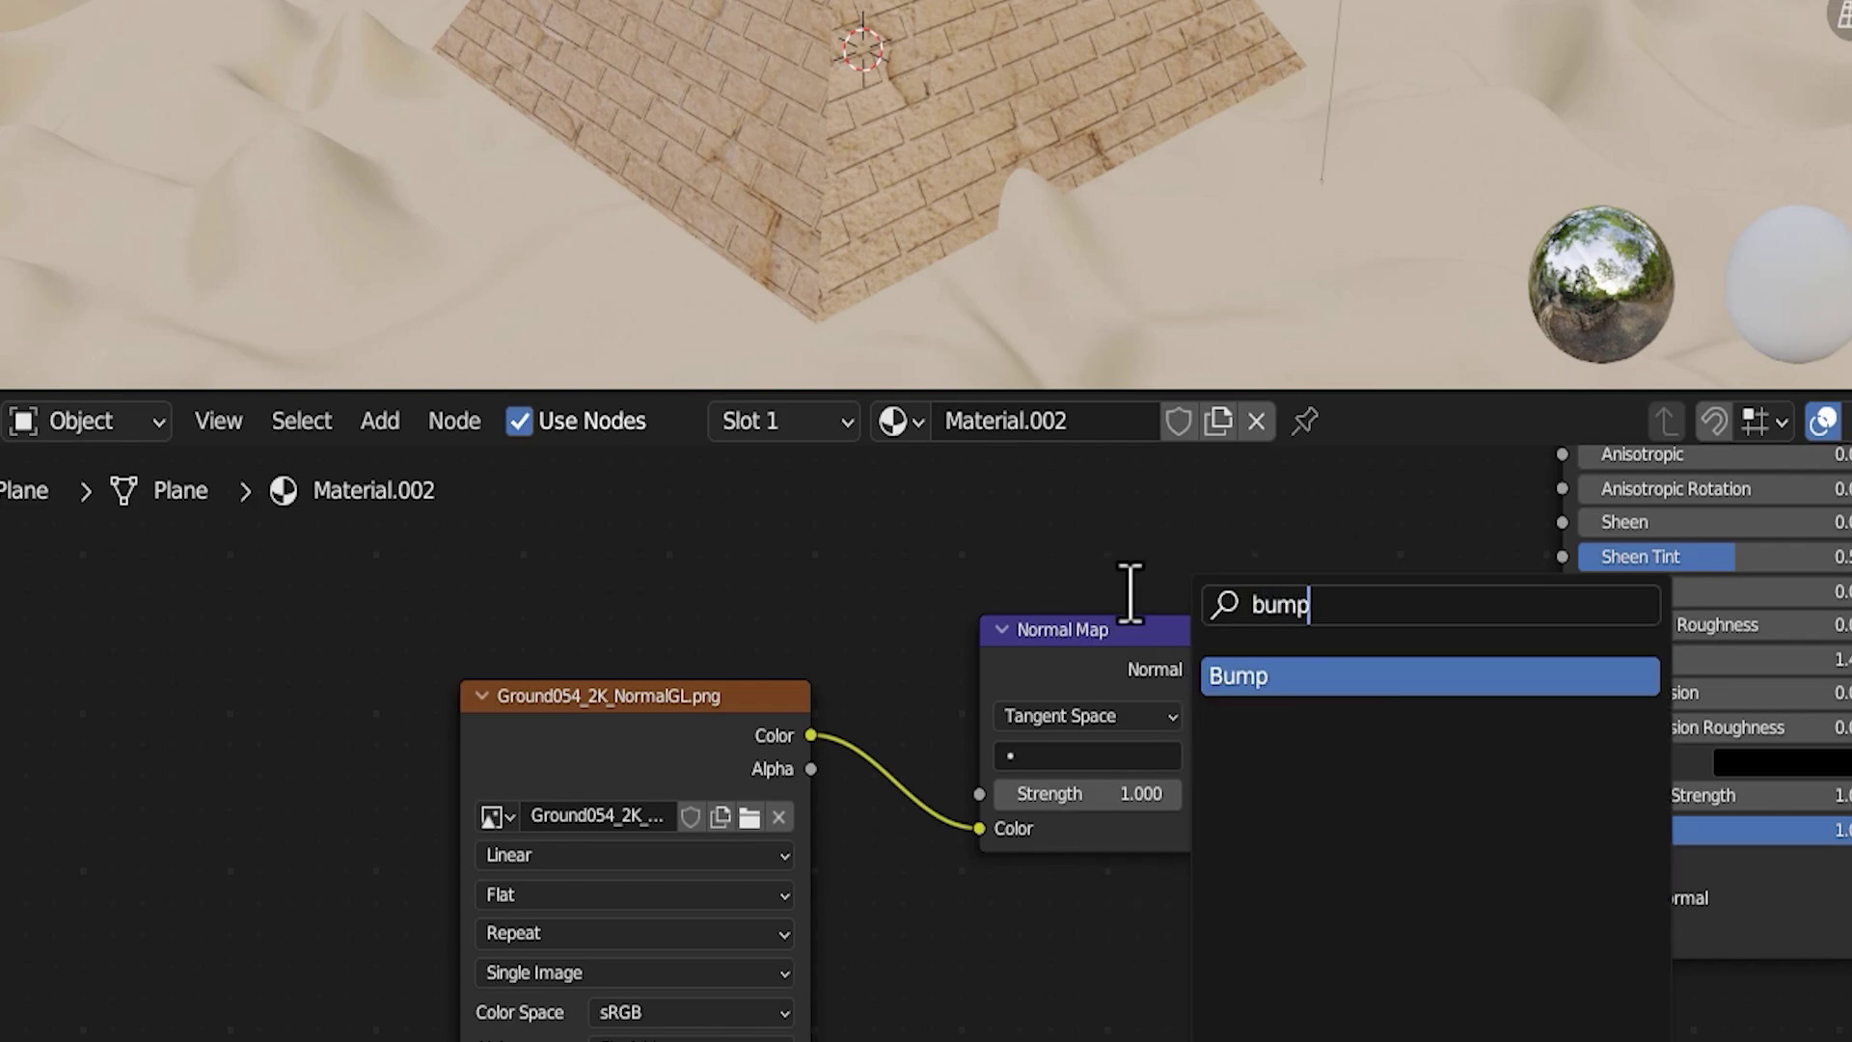
{"action": "key", "text": "Return"}
{"action": "left_click", "coordinate": [1456, 653]}
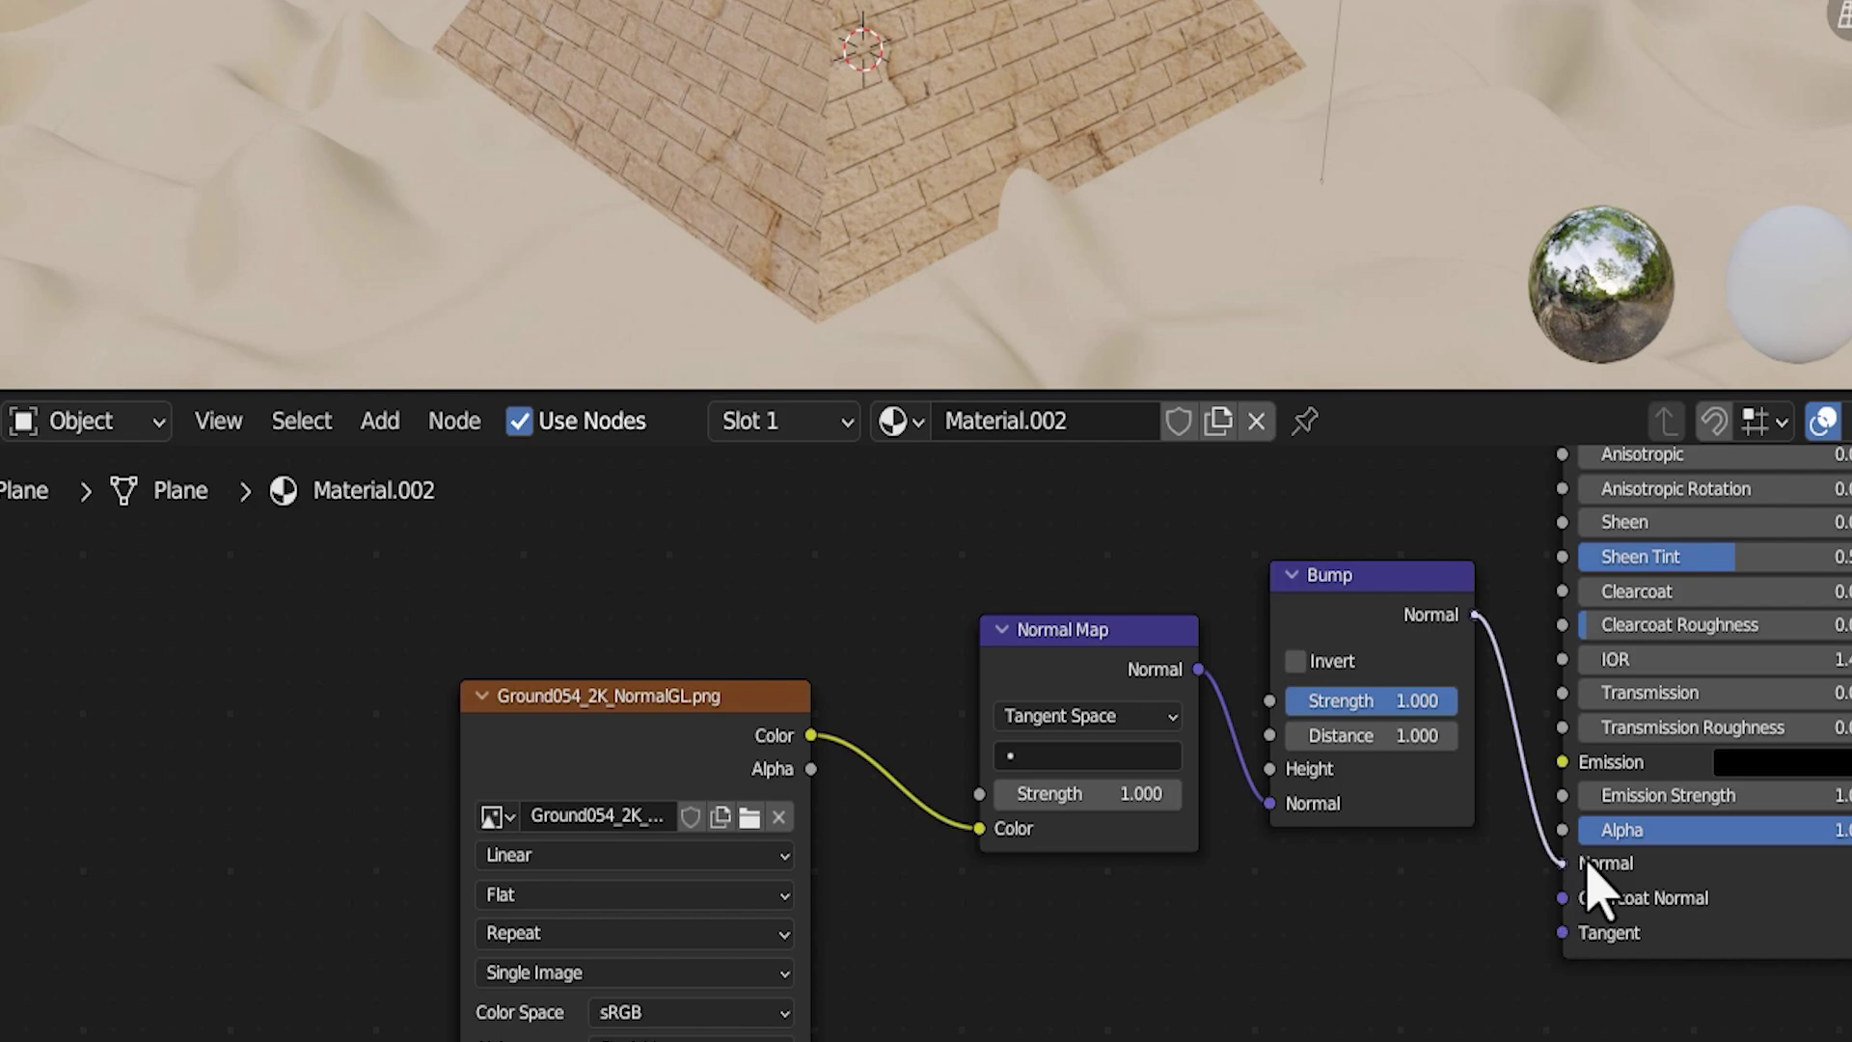
{"action": "scroll", "coordinate": [1062, 917], "scroll_direction": "down", "scroll_amount": 2}
{"action": "middle_click_drag", "start_coordinate": [994, 916], "coordinate": [1116, 786]}
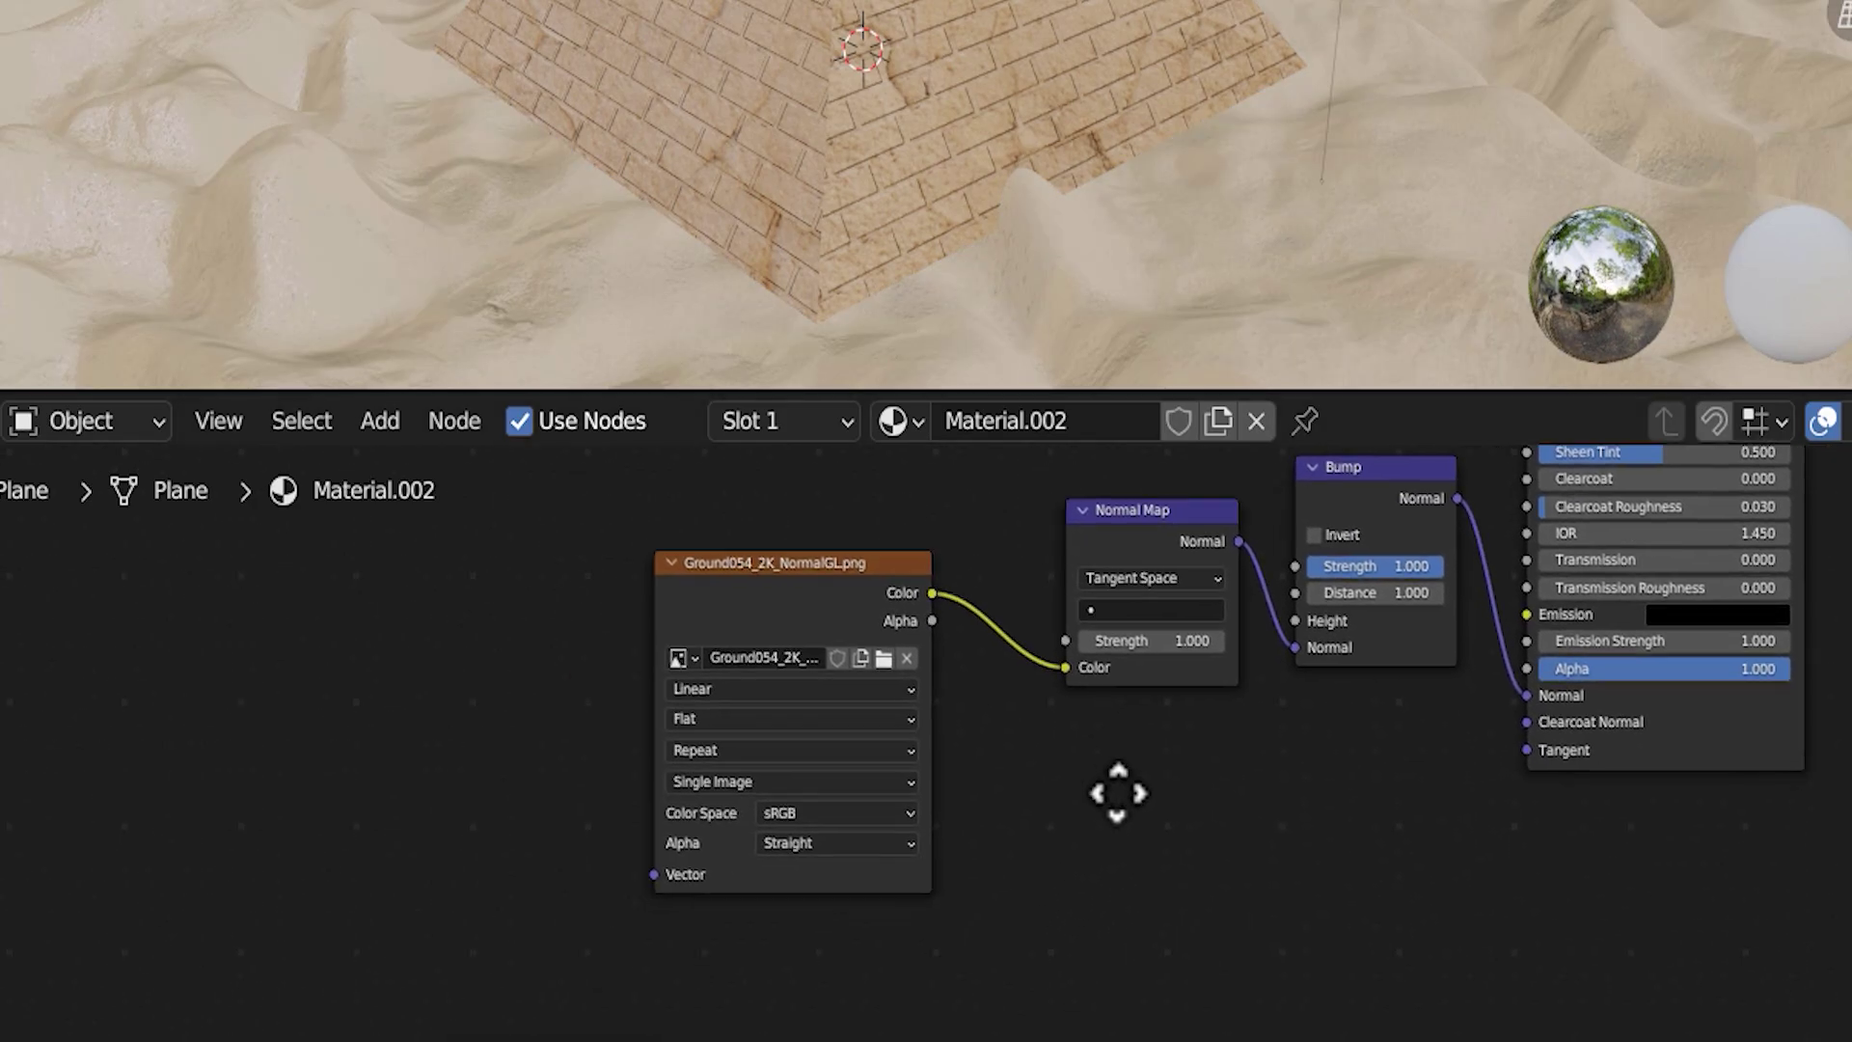
- Set the color space of both the NormalGL and the Roughness image nodes to Non-Color
{"action": "scroll", "coordinate": [1081, 936], "scroll_direction": "up", "scroll_amount": 3}
{"action": "scroll", "coordinate": [1073, 928], "scroll_direction": "up", "scroll_amount": 2}
{"action": "left_click", "coordinate": [831, 810]}
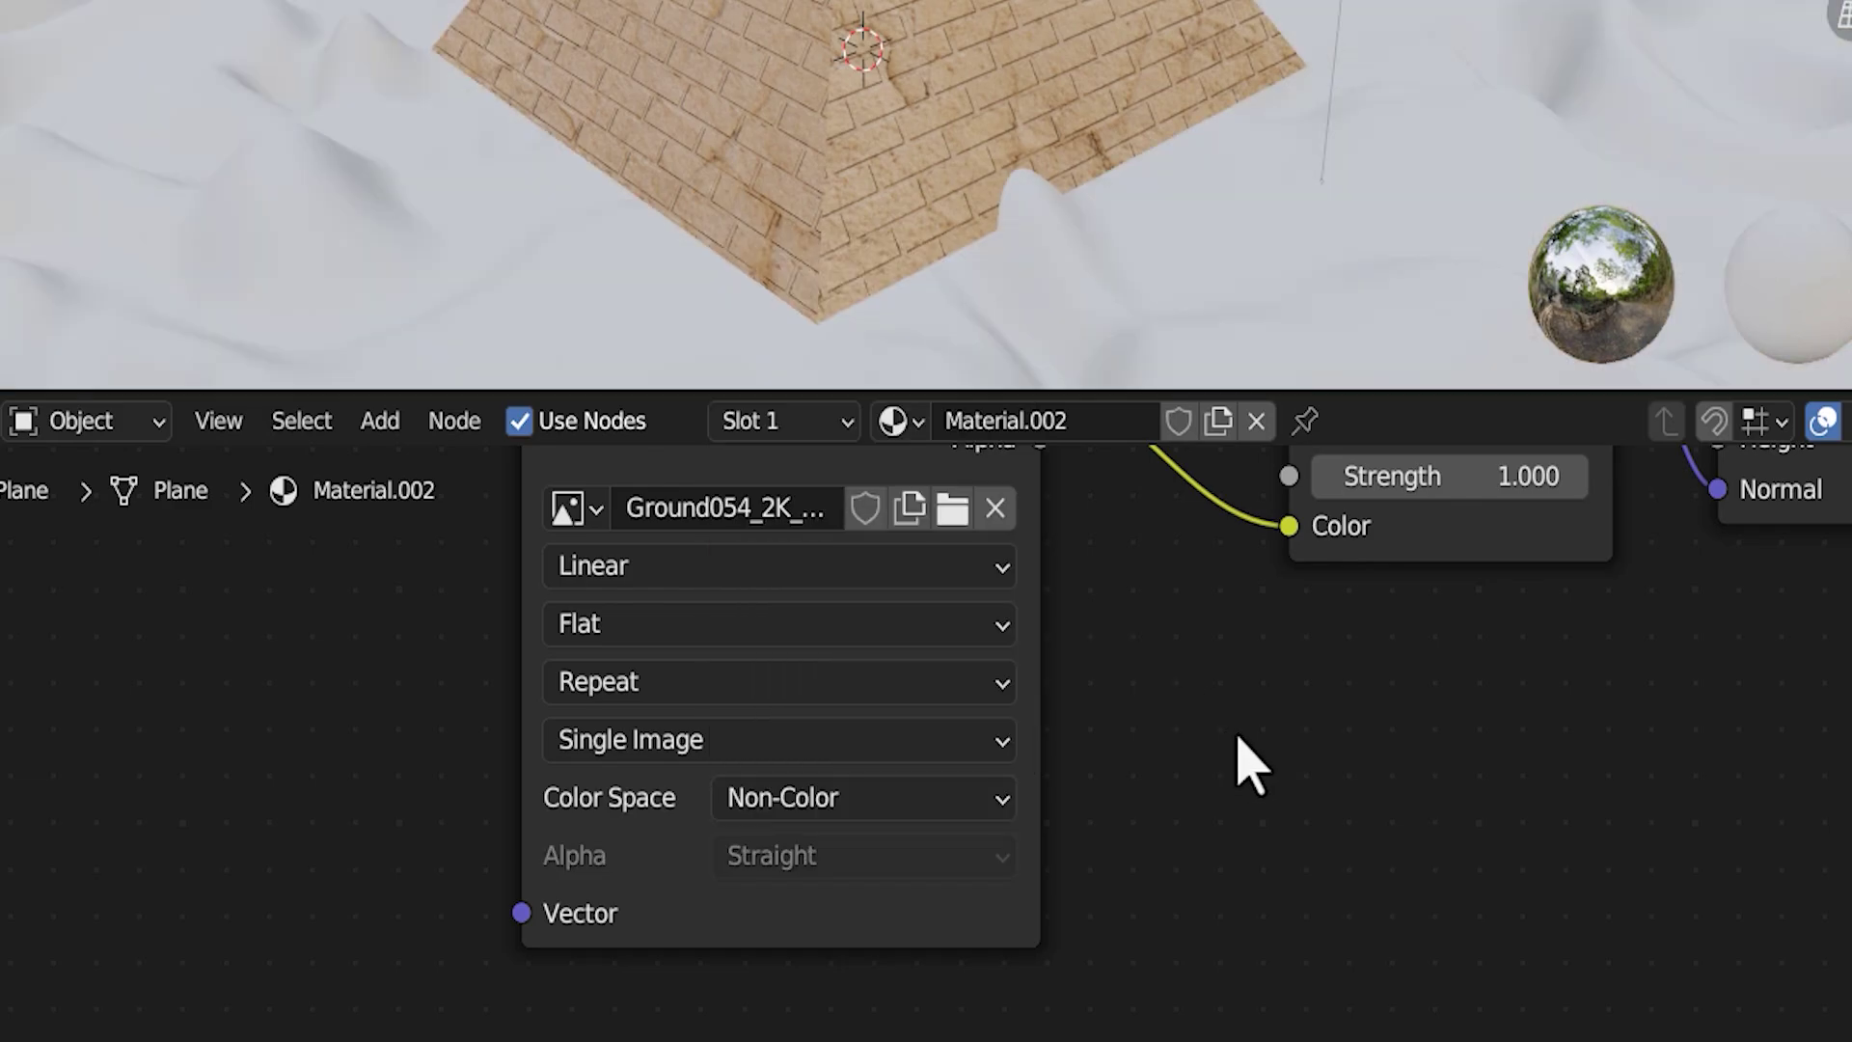
{"action": "scroll", "coordinate": [1240, 765], "scroll_direction": "down", "scroll_amount": 3}
{"action": "middle_click_drag", "start_coordinate": [1025, 480], "coordinate": [1171, 849]}
{"action": "scroll", "coordinate": [1147, 965], "scroll_direction": "up", "scroll_amount": 2}
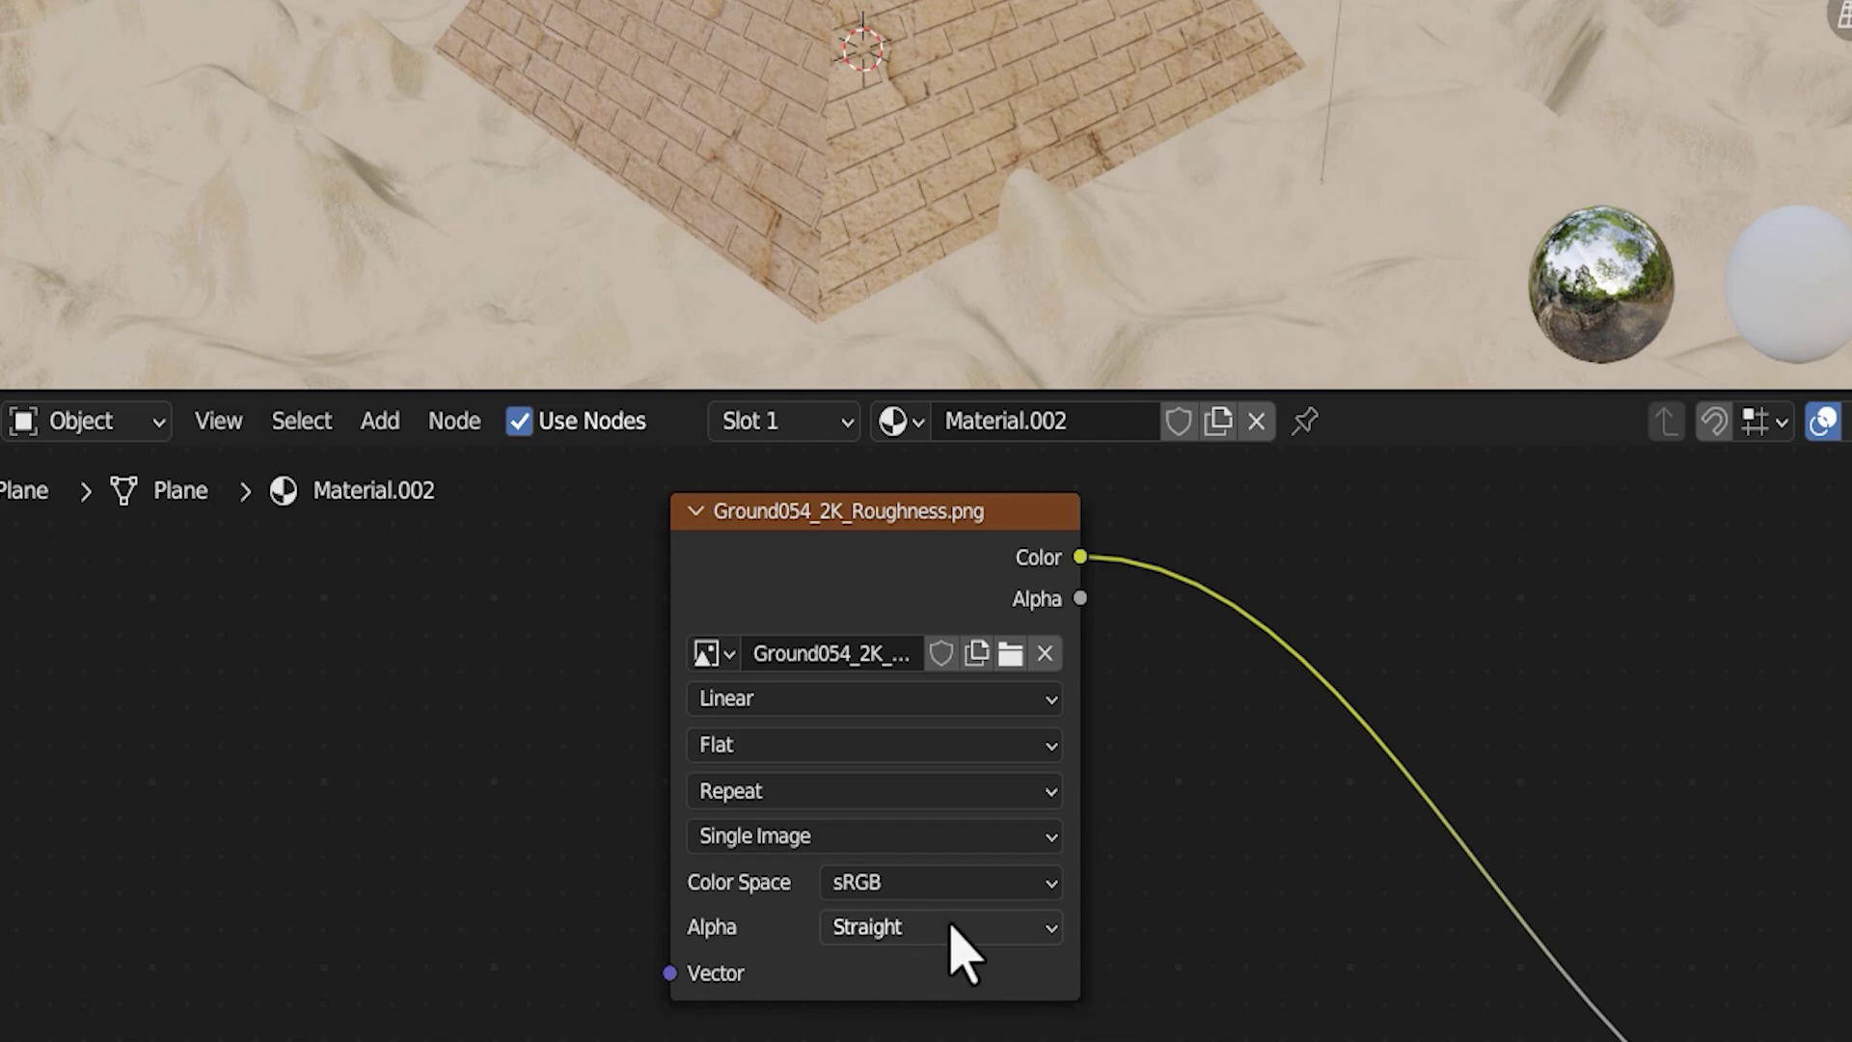
{"action": "left_click", "coordinate": [959, 883]}
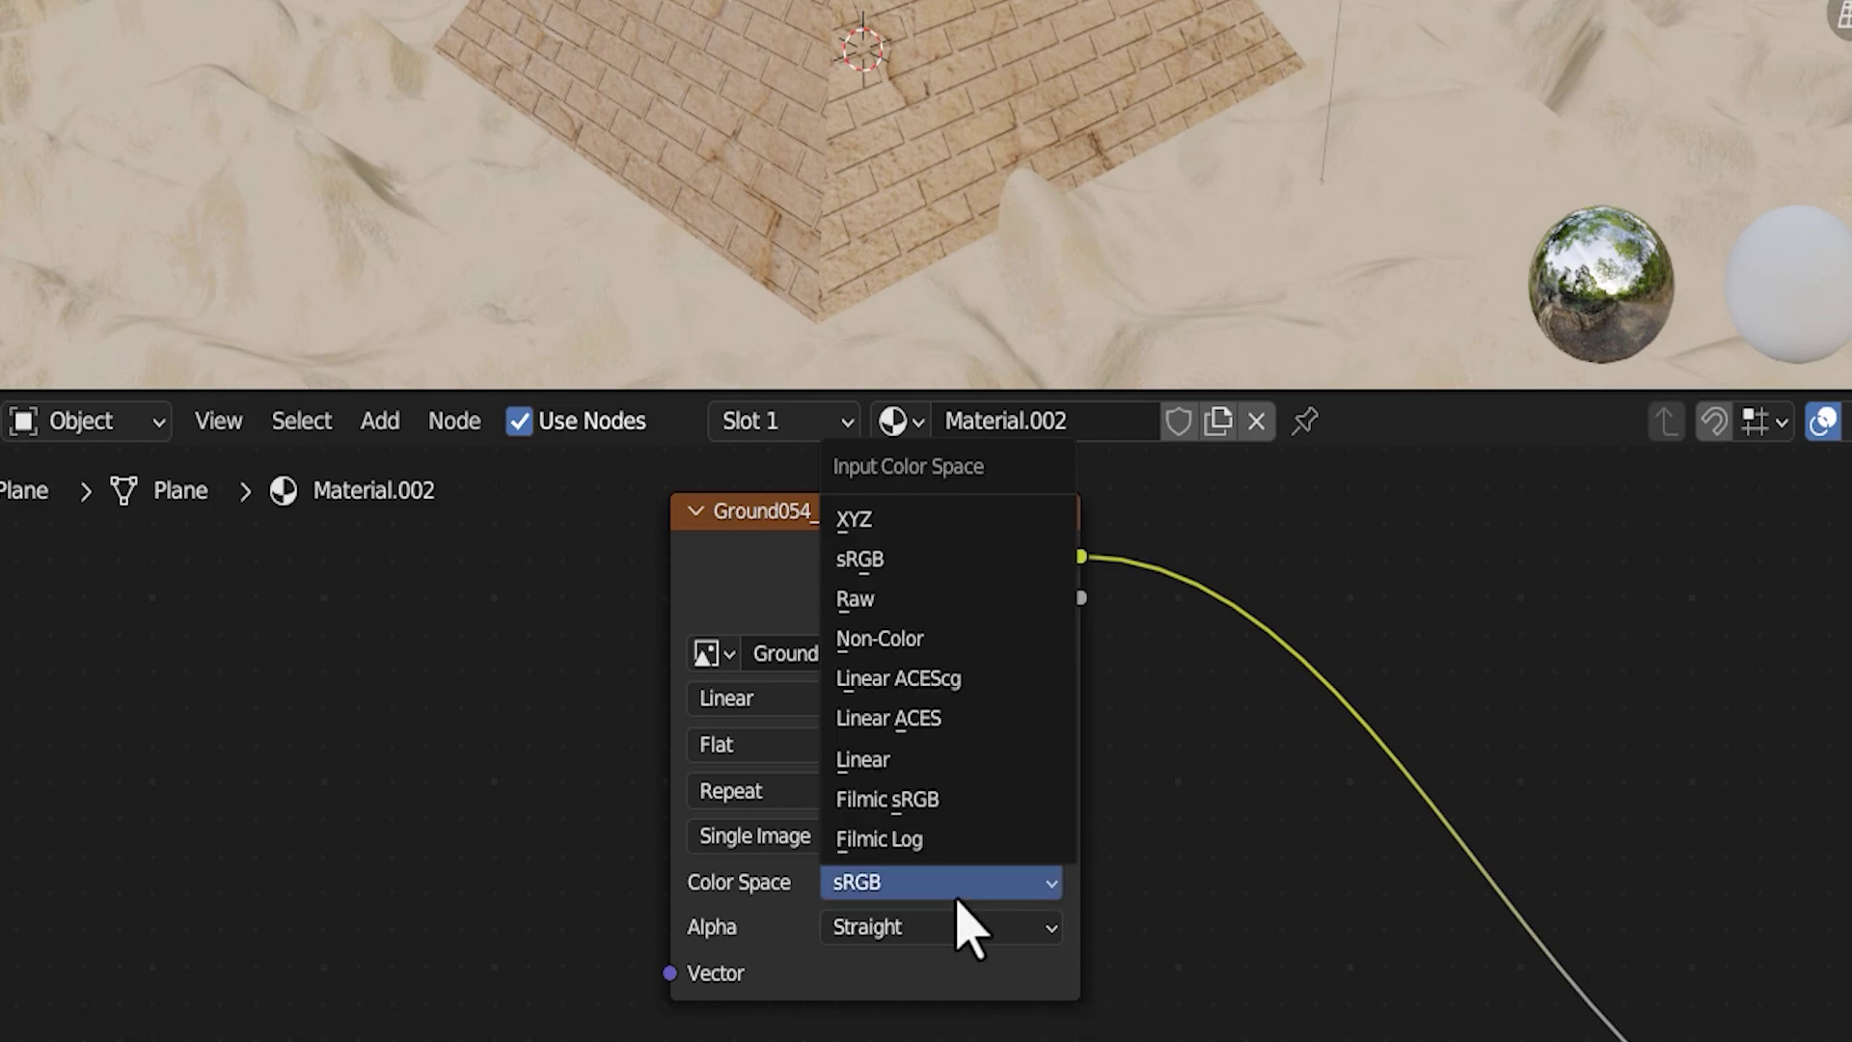
{"action": "left_click", "coordinate": [950, 641]}
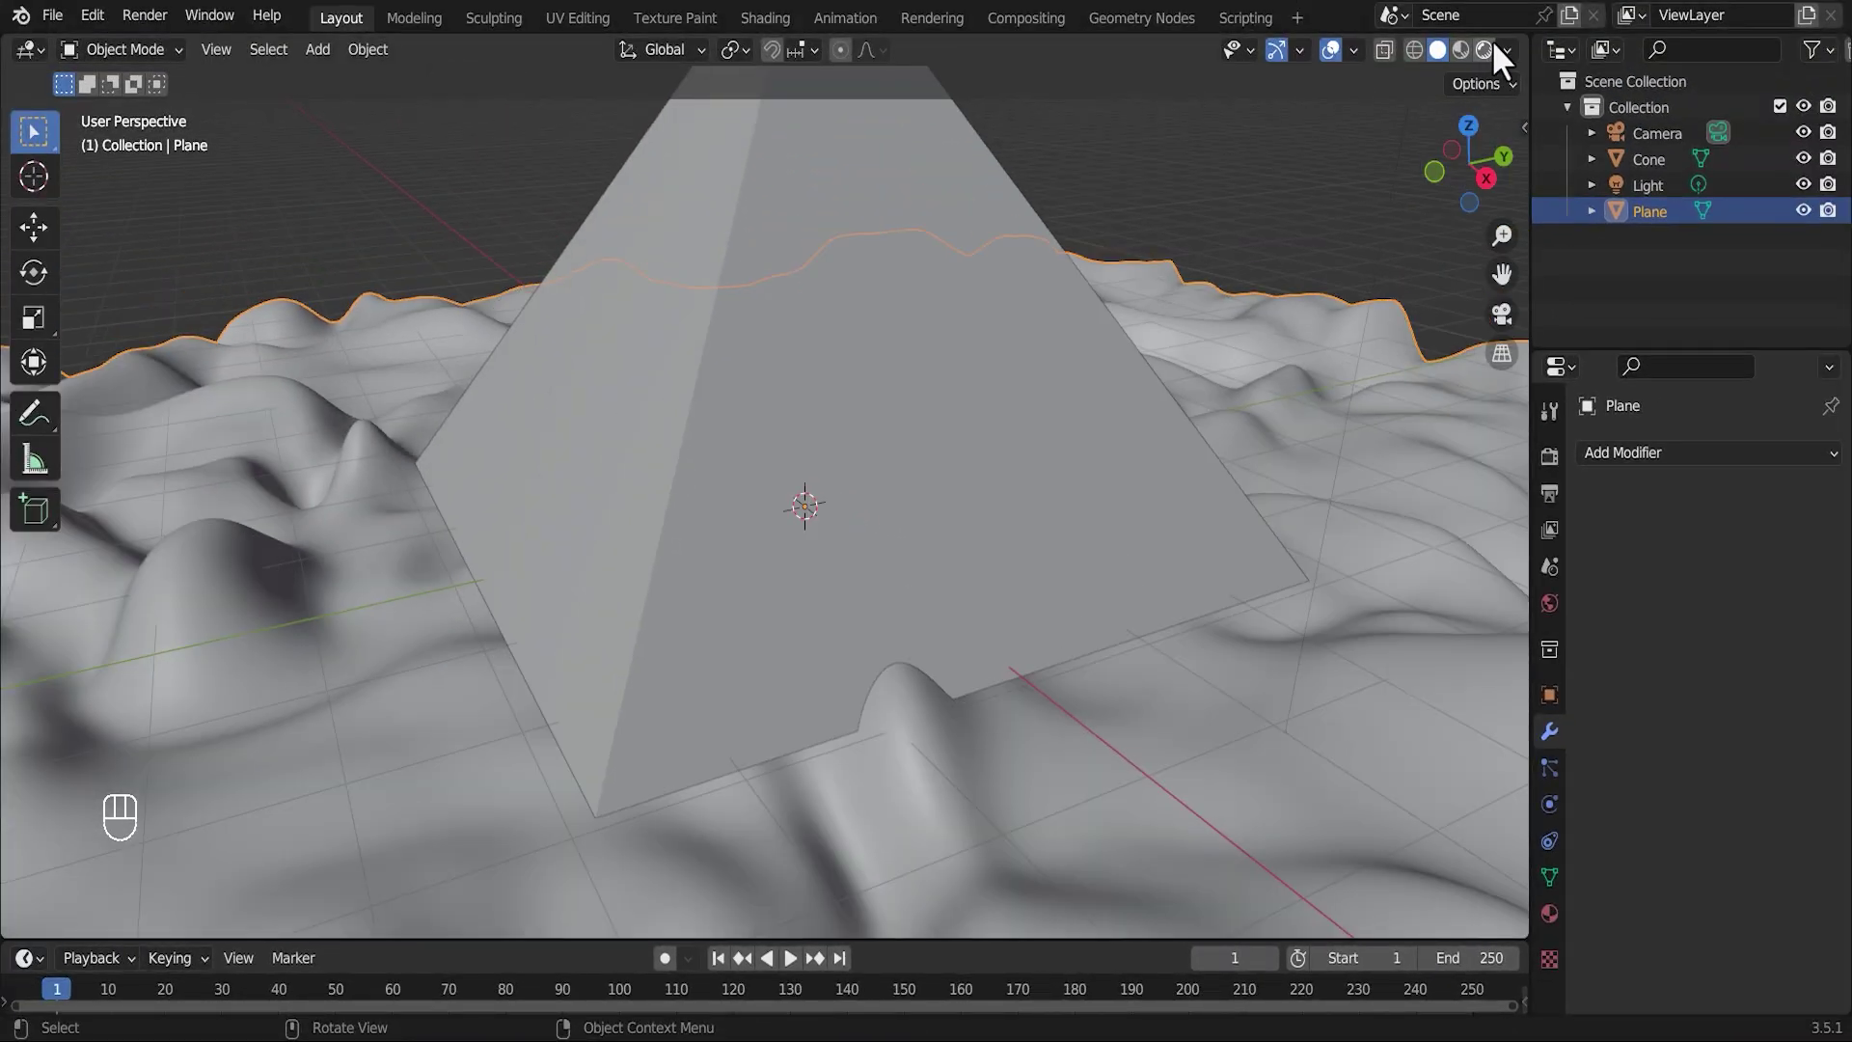
- Switch the viewport to rendered shading and flatten the dune plane by scaling it down along Z
{"action": "left_click", "coordinate": [1490, 46]}
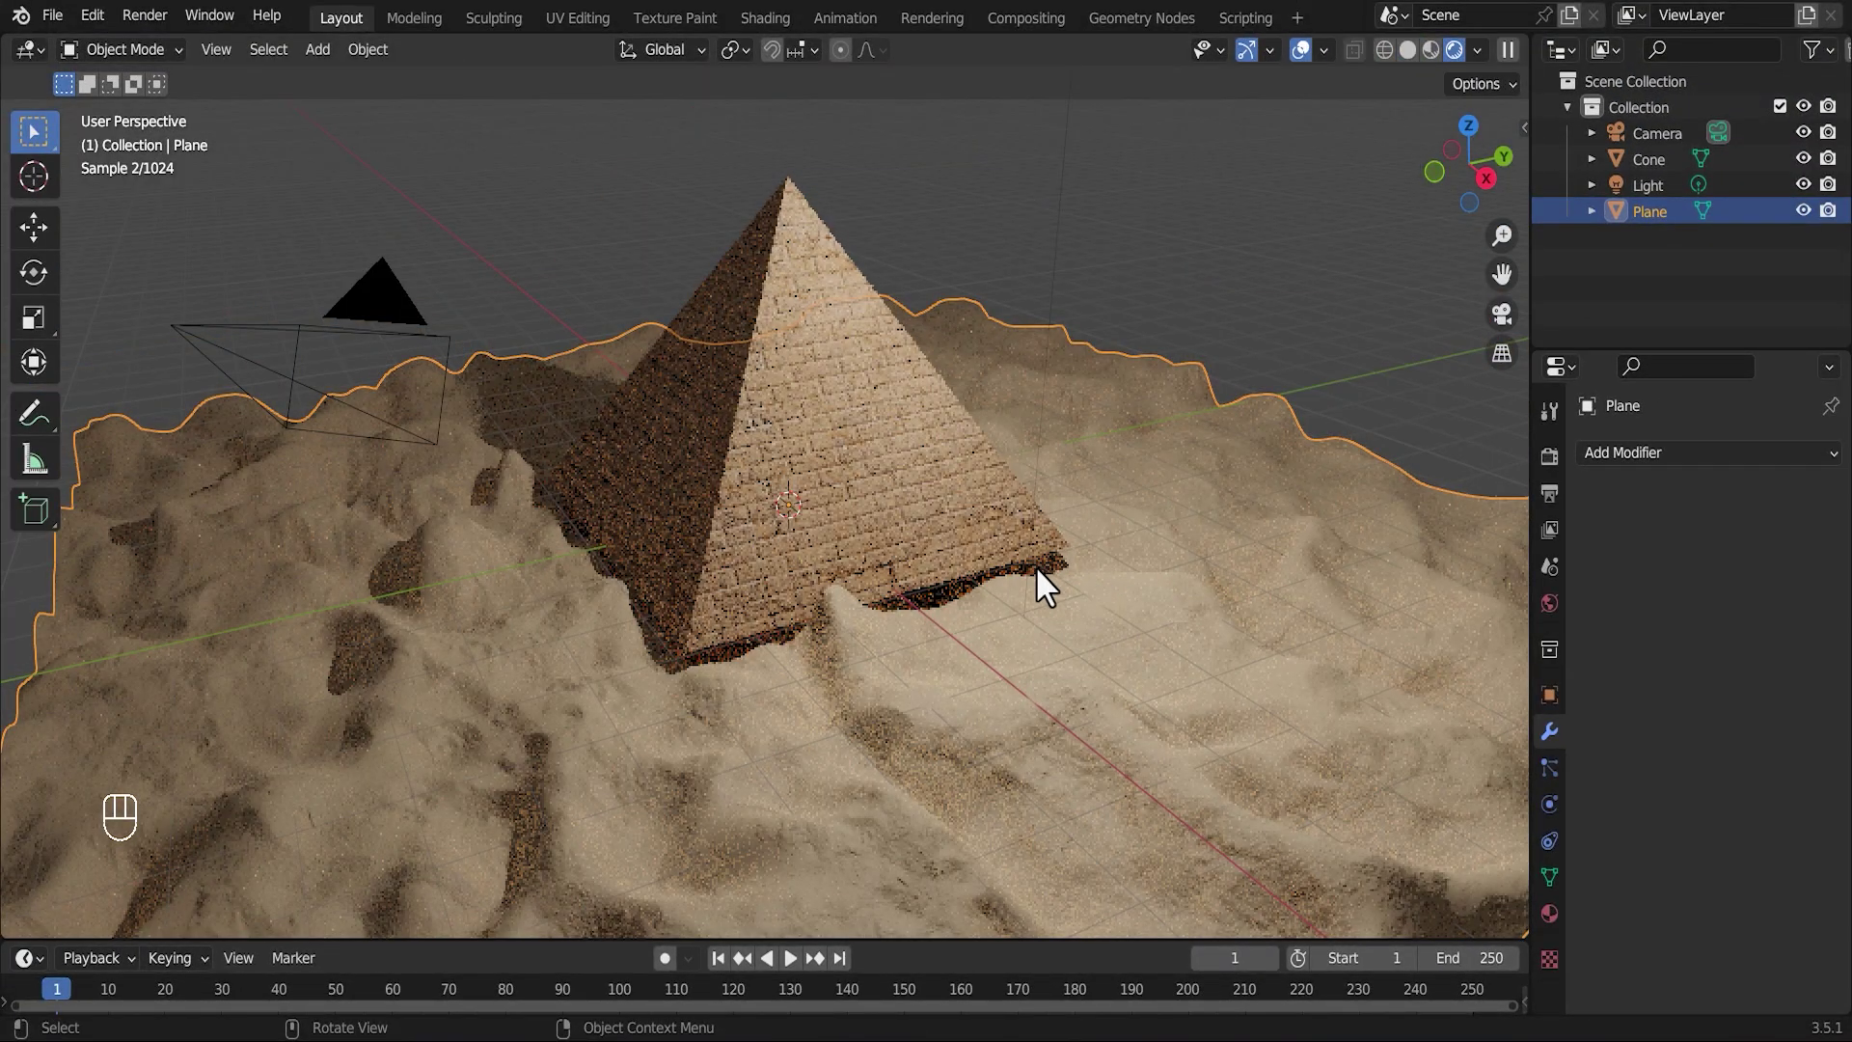
{"action": "middle_click_drag", "start_coordinate": [1037, 569], "coordinate": [1038, 648]}
{"action": "key", "text": "s"}
{"action": "key", "text": "z"}
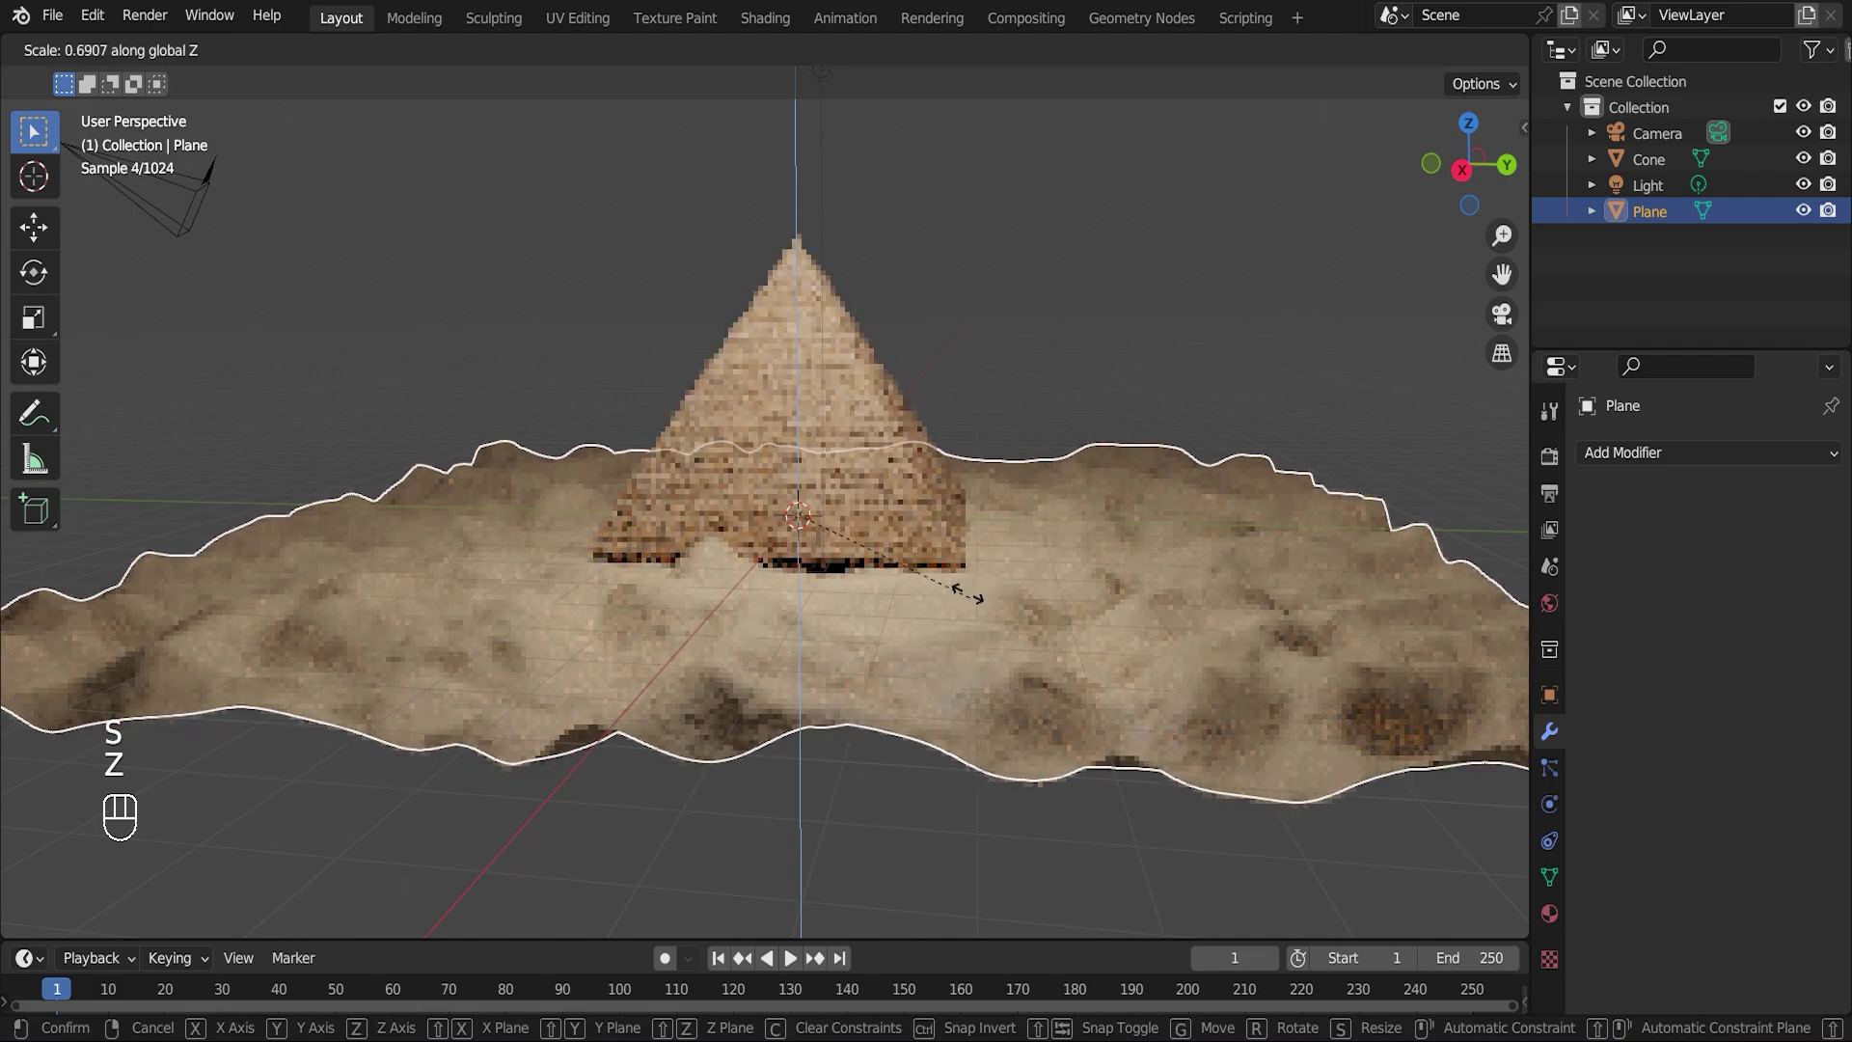
{"action": "left_click", "coordinate": [938, 557]}
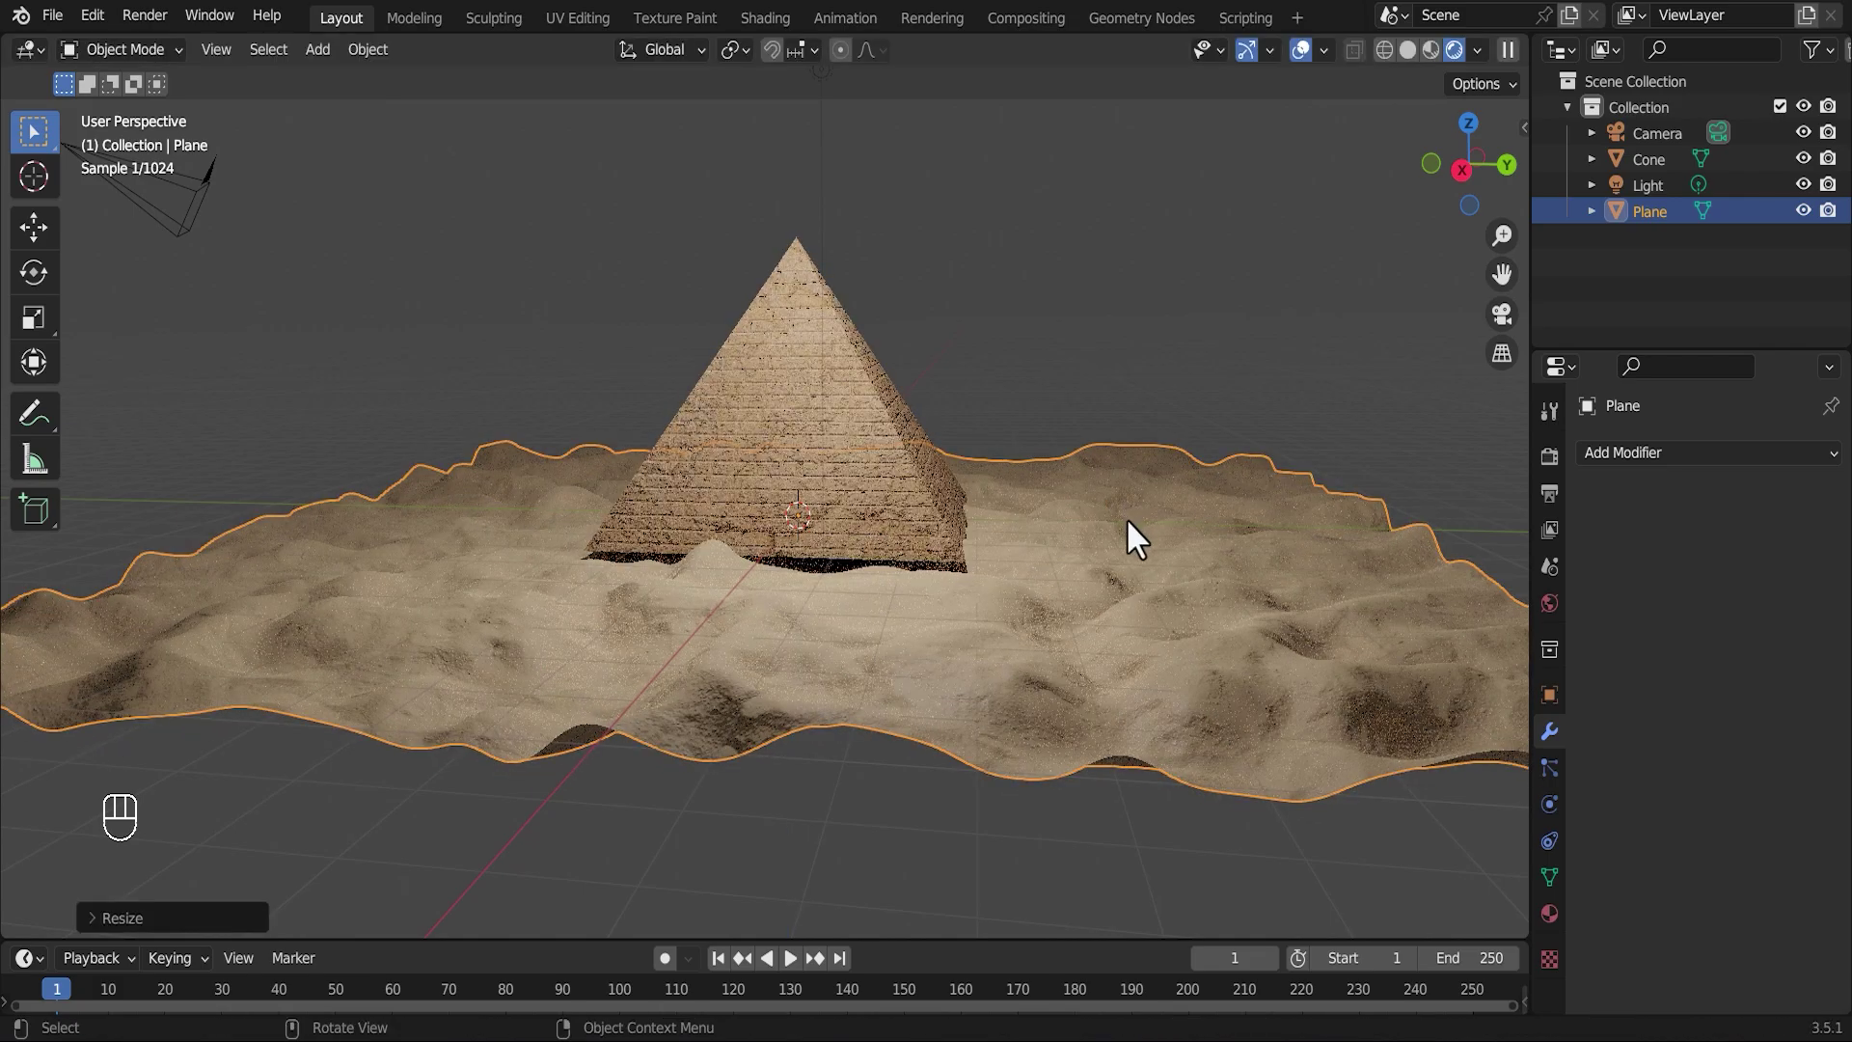
- Raise the dune plane along Z until the sand buries the pyramid's lower edge
{"action": "middle_click_drag", "start_coordinate": [1127, 518], "coordinate": [1108, 559]}
{"action": "key", "text": "g"}
{"action": "key", "text": "z"}
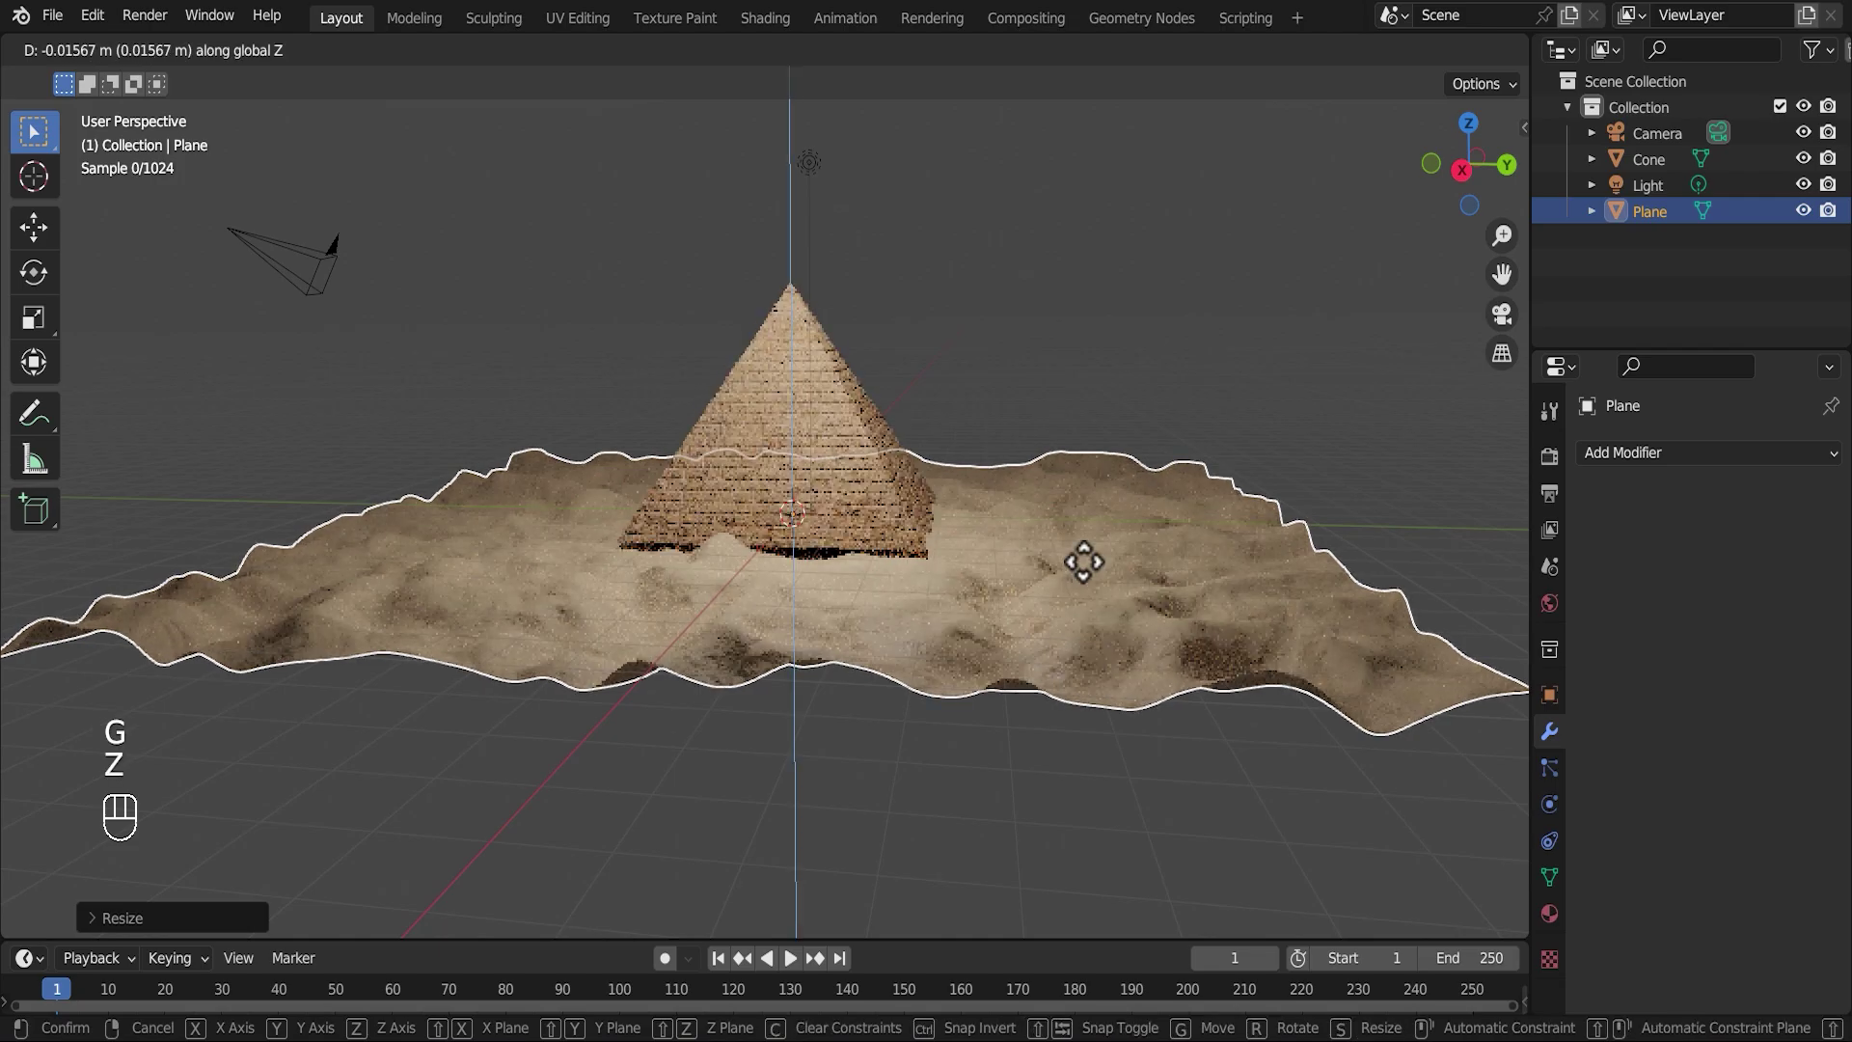
{"action": "left_click", "coordinate": [1084, 543]}
{"action": "scroll", "coordinate": [1109, 388], "scroll_direction": "down", "scroll_amount": 2}
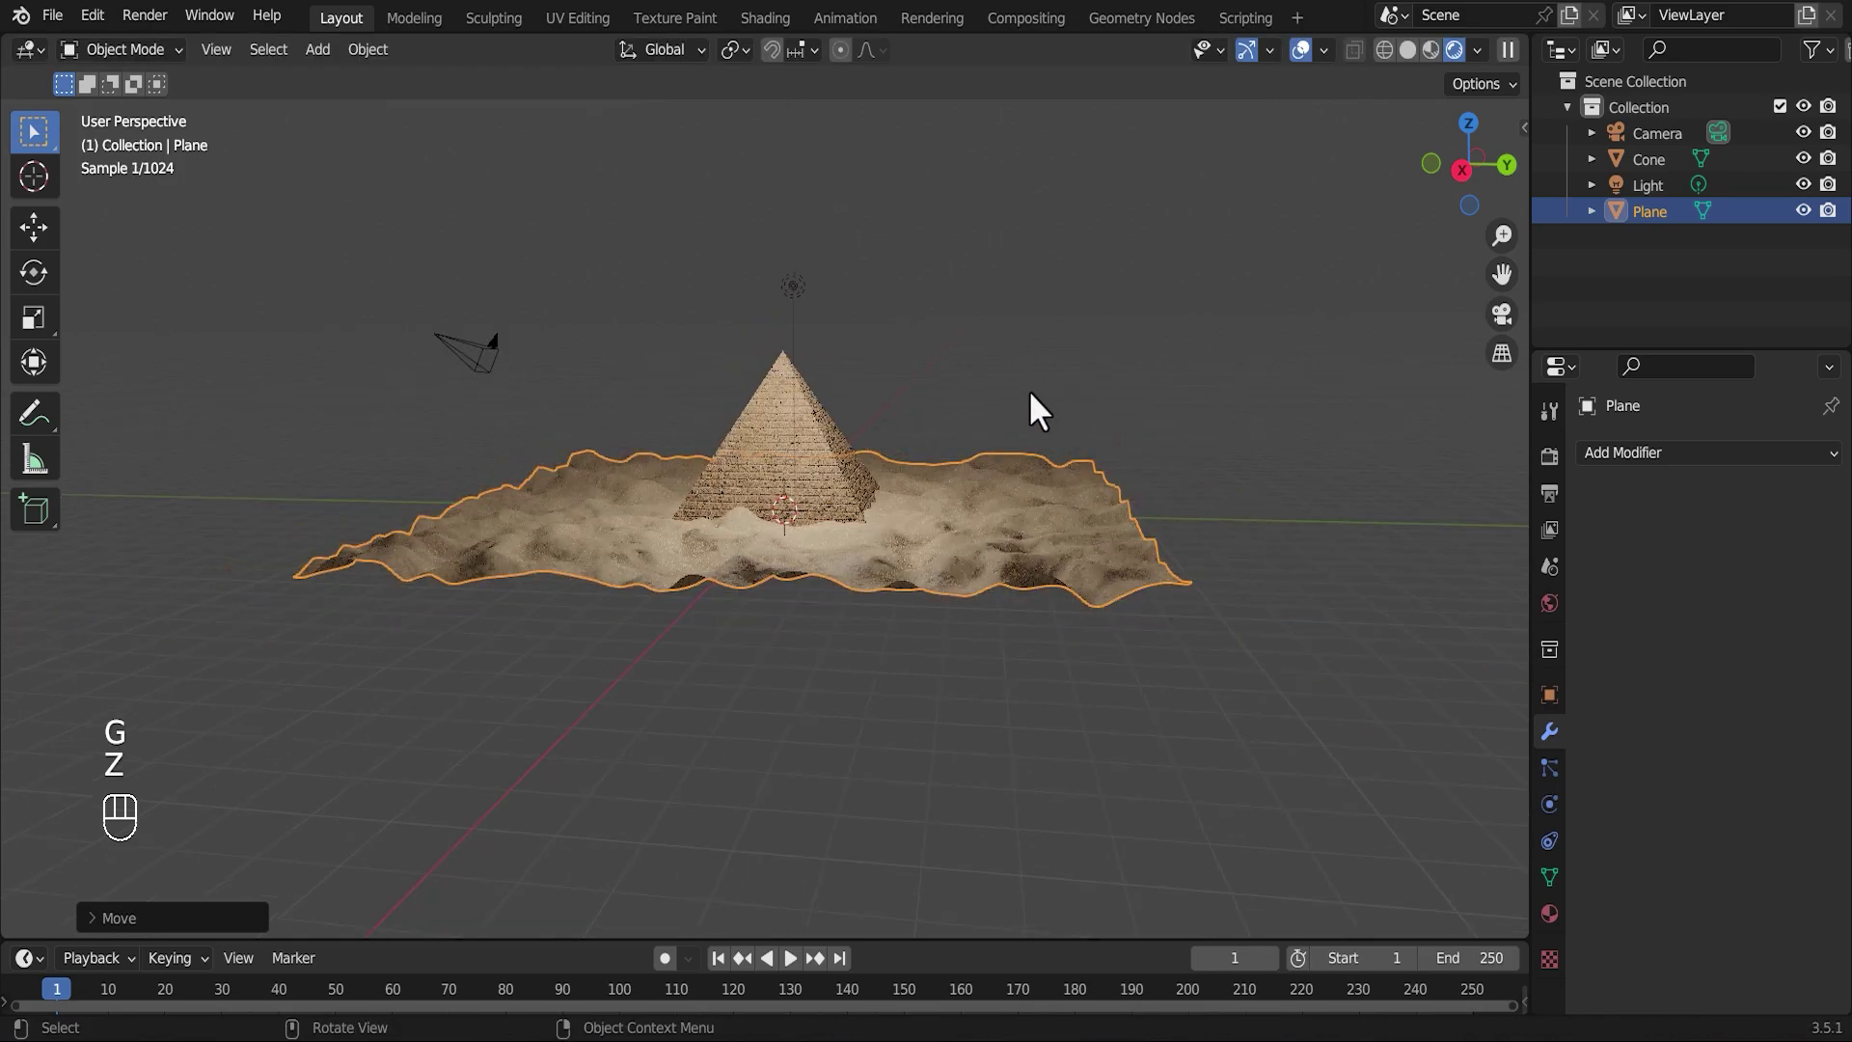
{"action": "middle_click_drag", "start_coordinate": [1029, 409], "coordinate": [1021, 608]}
{"action": "scroll", "coordinate": [1032, 598], "scroll_direction": "up", "scroll_amount": 4}
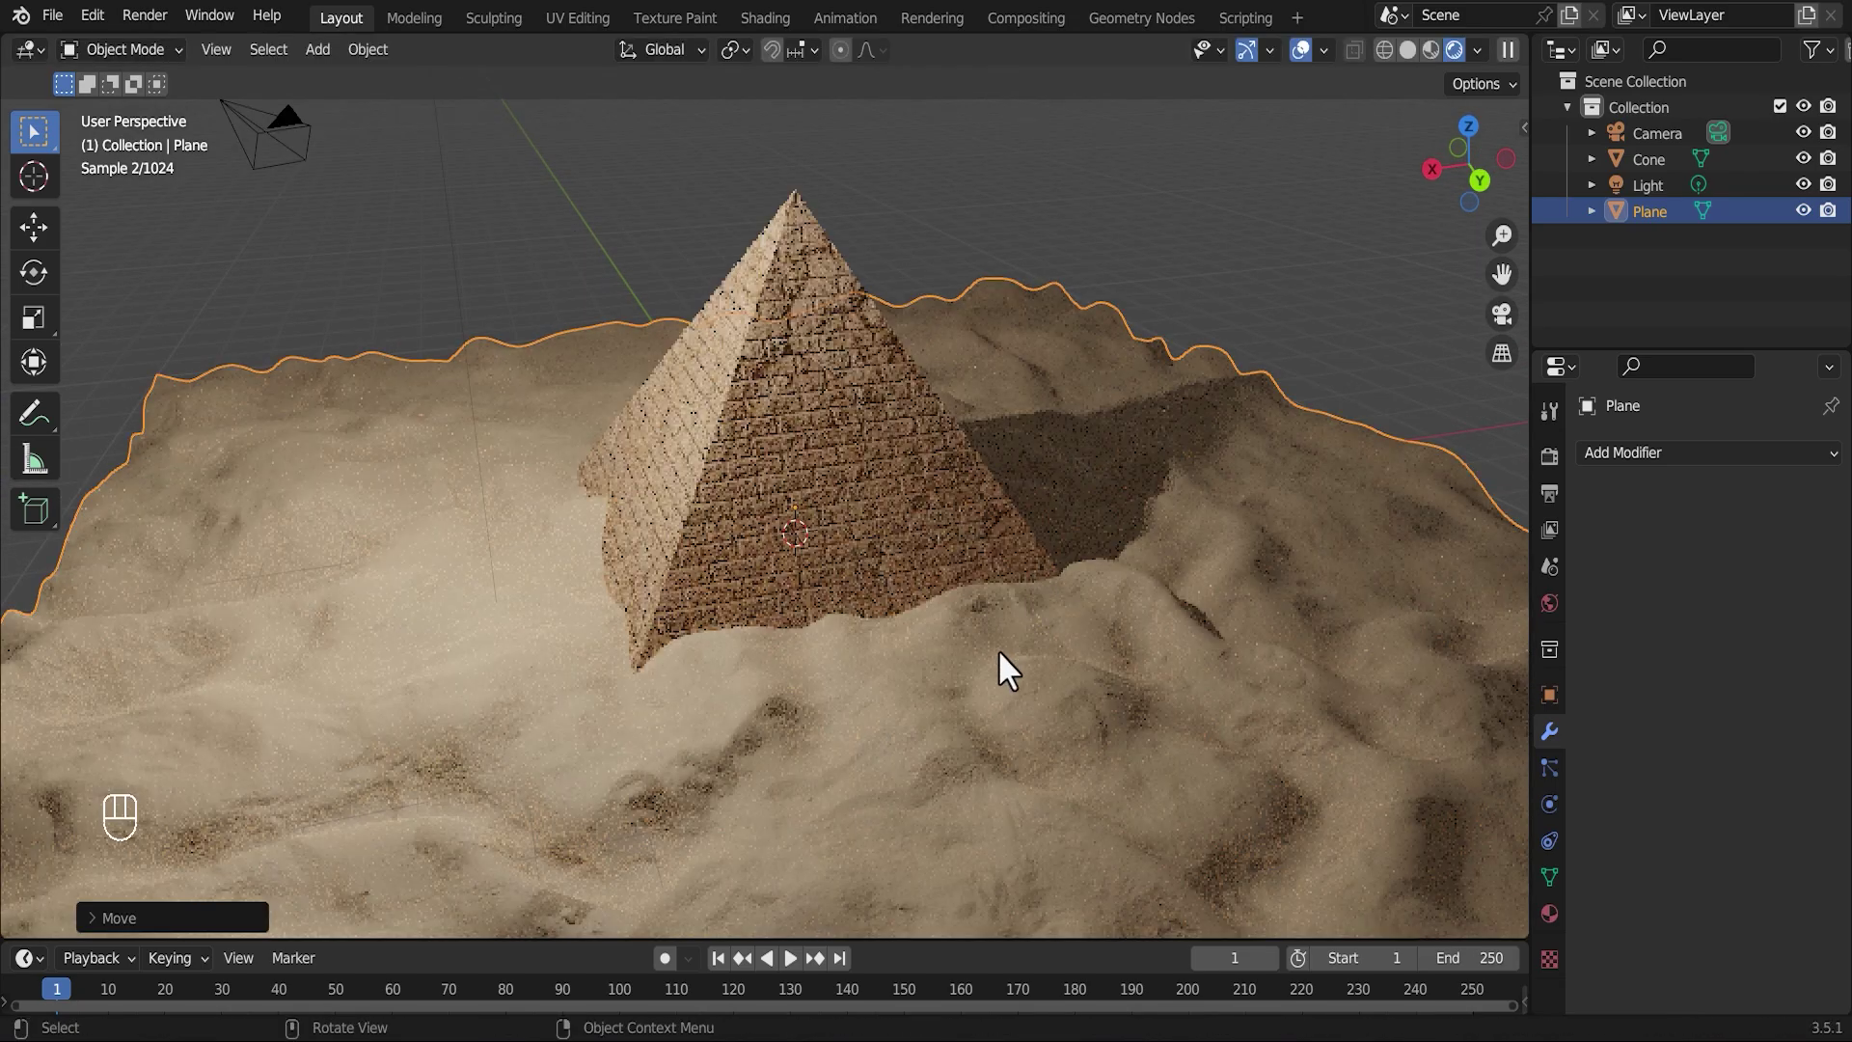
{"action": "scroll", "coordinate": [998, 651], "scroll_direction": "down", "scroll_amount": 2}
- Duplicate the pyramid and place the copy beside the original on its +X side
{"action": "left_click", "coordinate": [893, 557]}
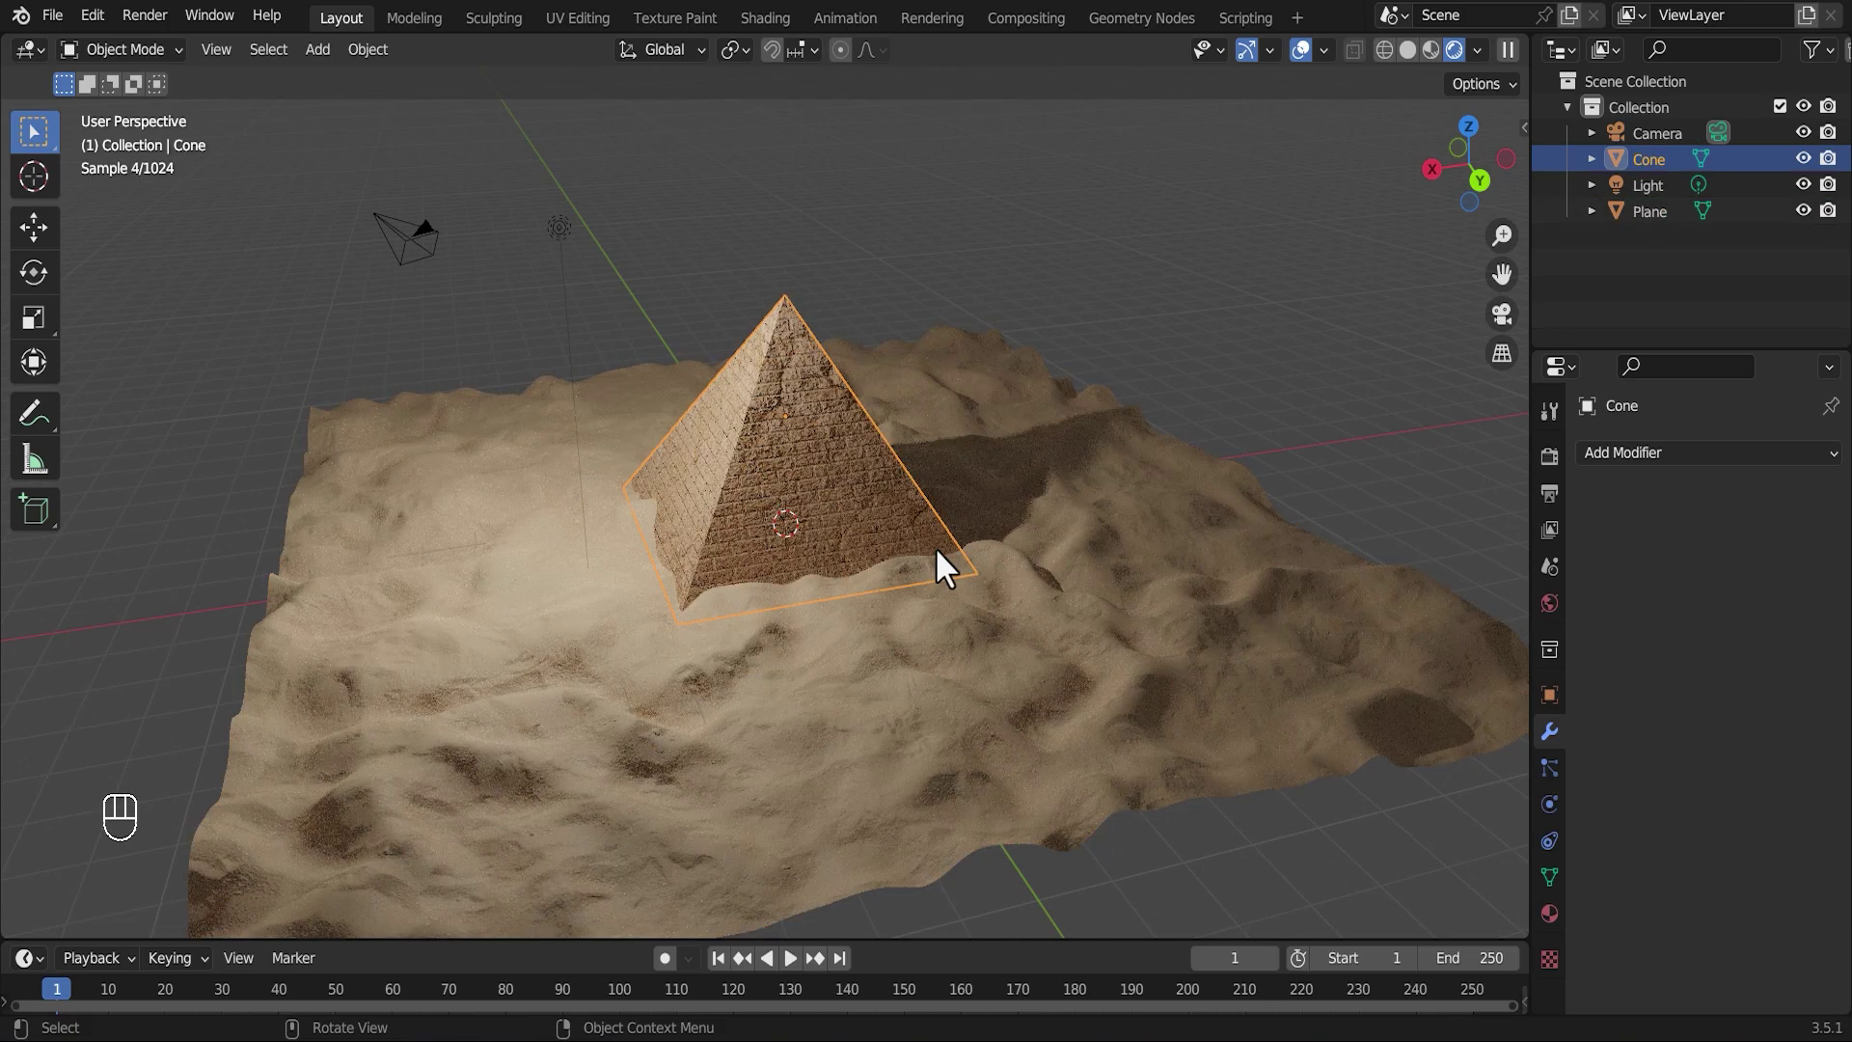
{"action": "key", "text": "shift+d"}
{"action": "key", "text": "z"}
{"action": "key", "text": "x"}
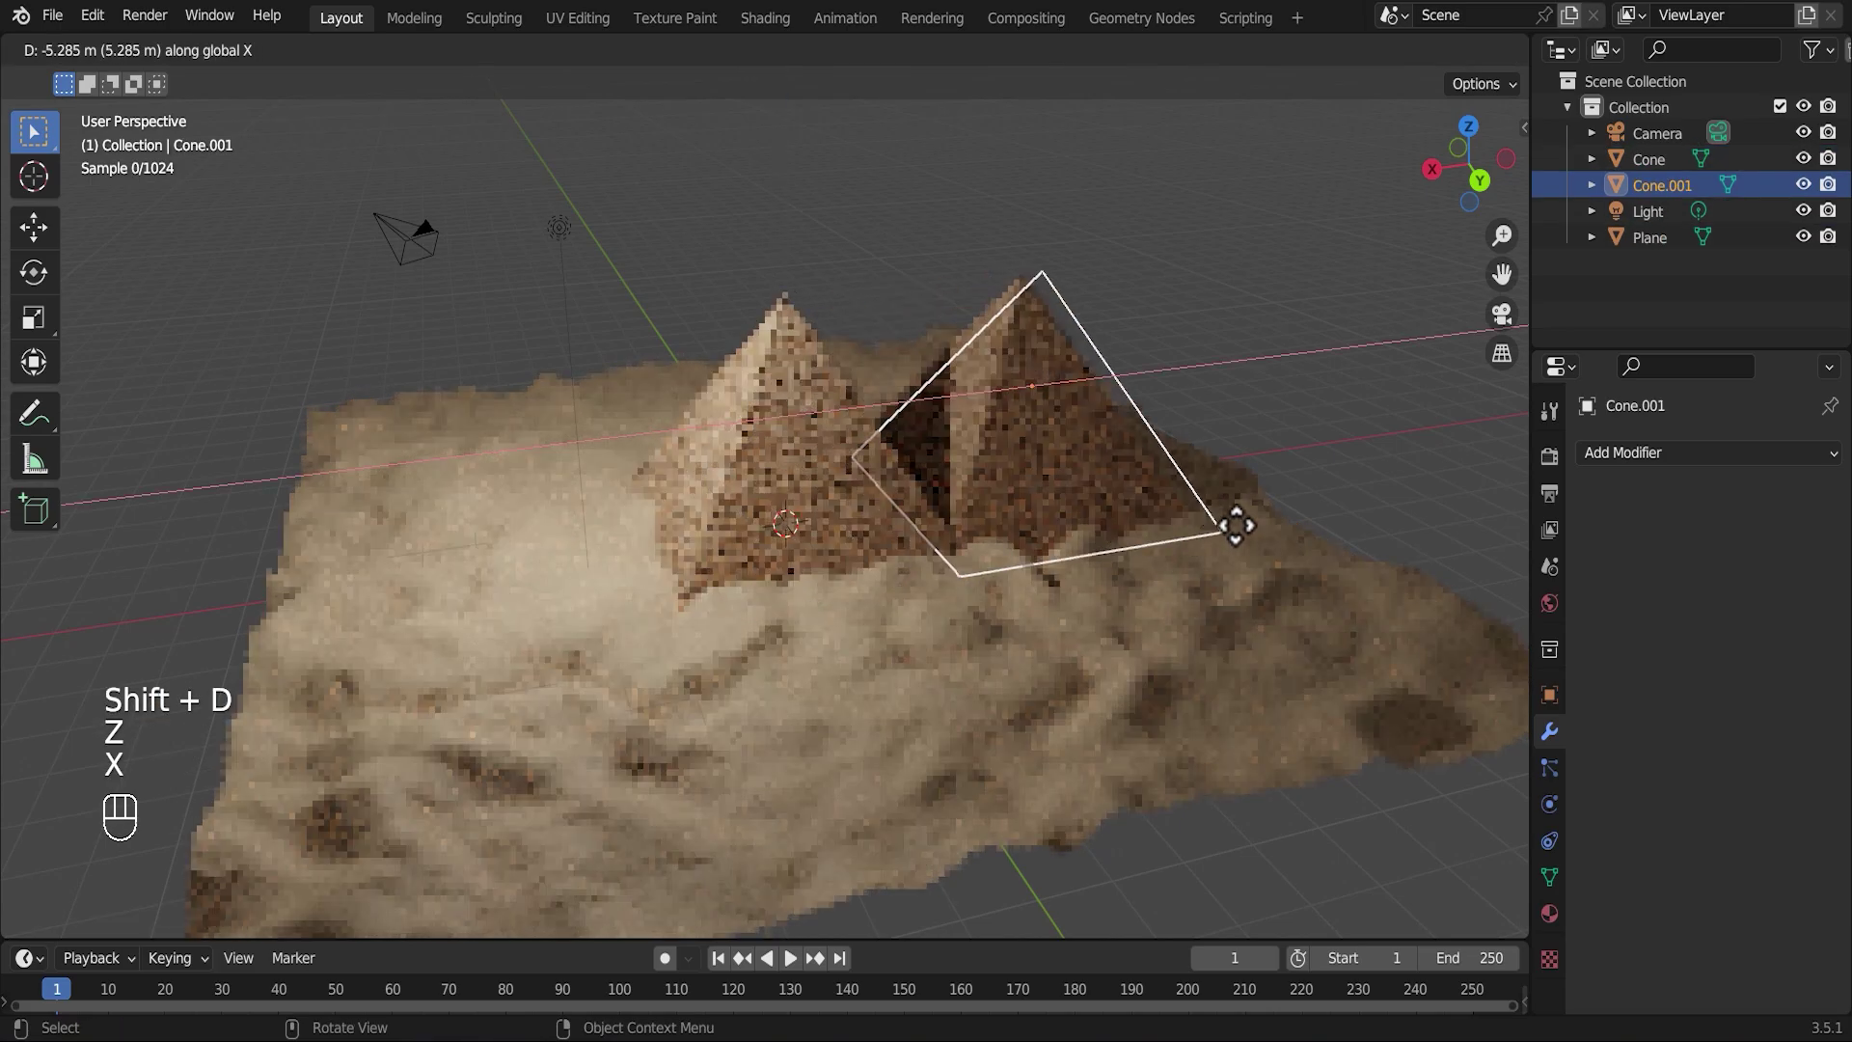
{"action": "left_click", "coordinate": [628, 703]}
- Enlarge the duplicated pyramid to about 1.3 times its size and move it back along Y behind the original
{"action": "key", "text": "s"}
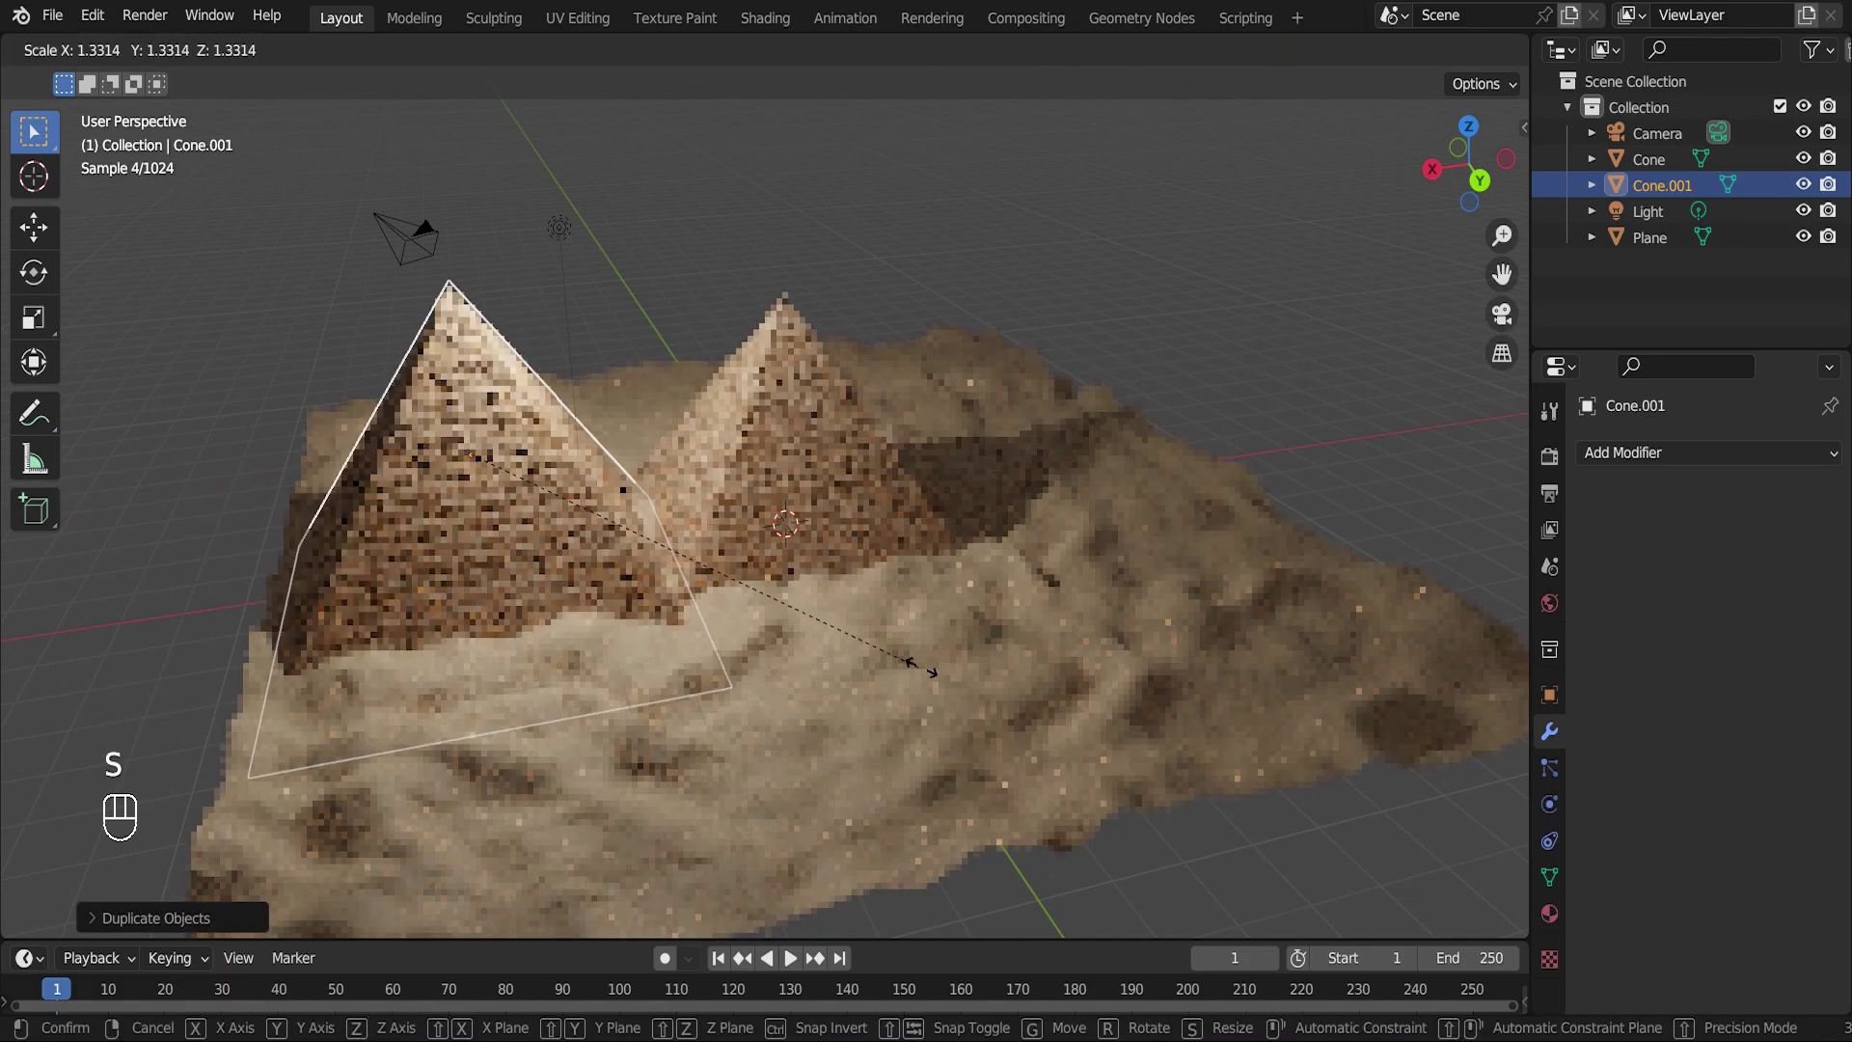
{"action": "left_click", "coordinate": [889, 667]}
{"action": "key", "text": "g"}
{"action": "key", "text": "y"}
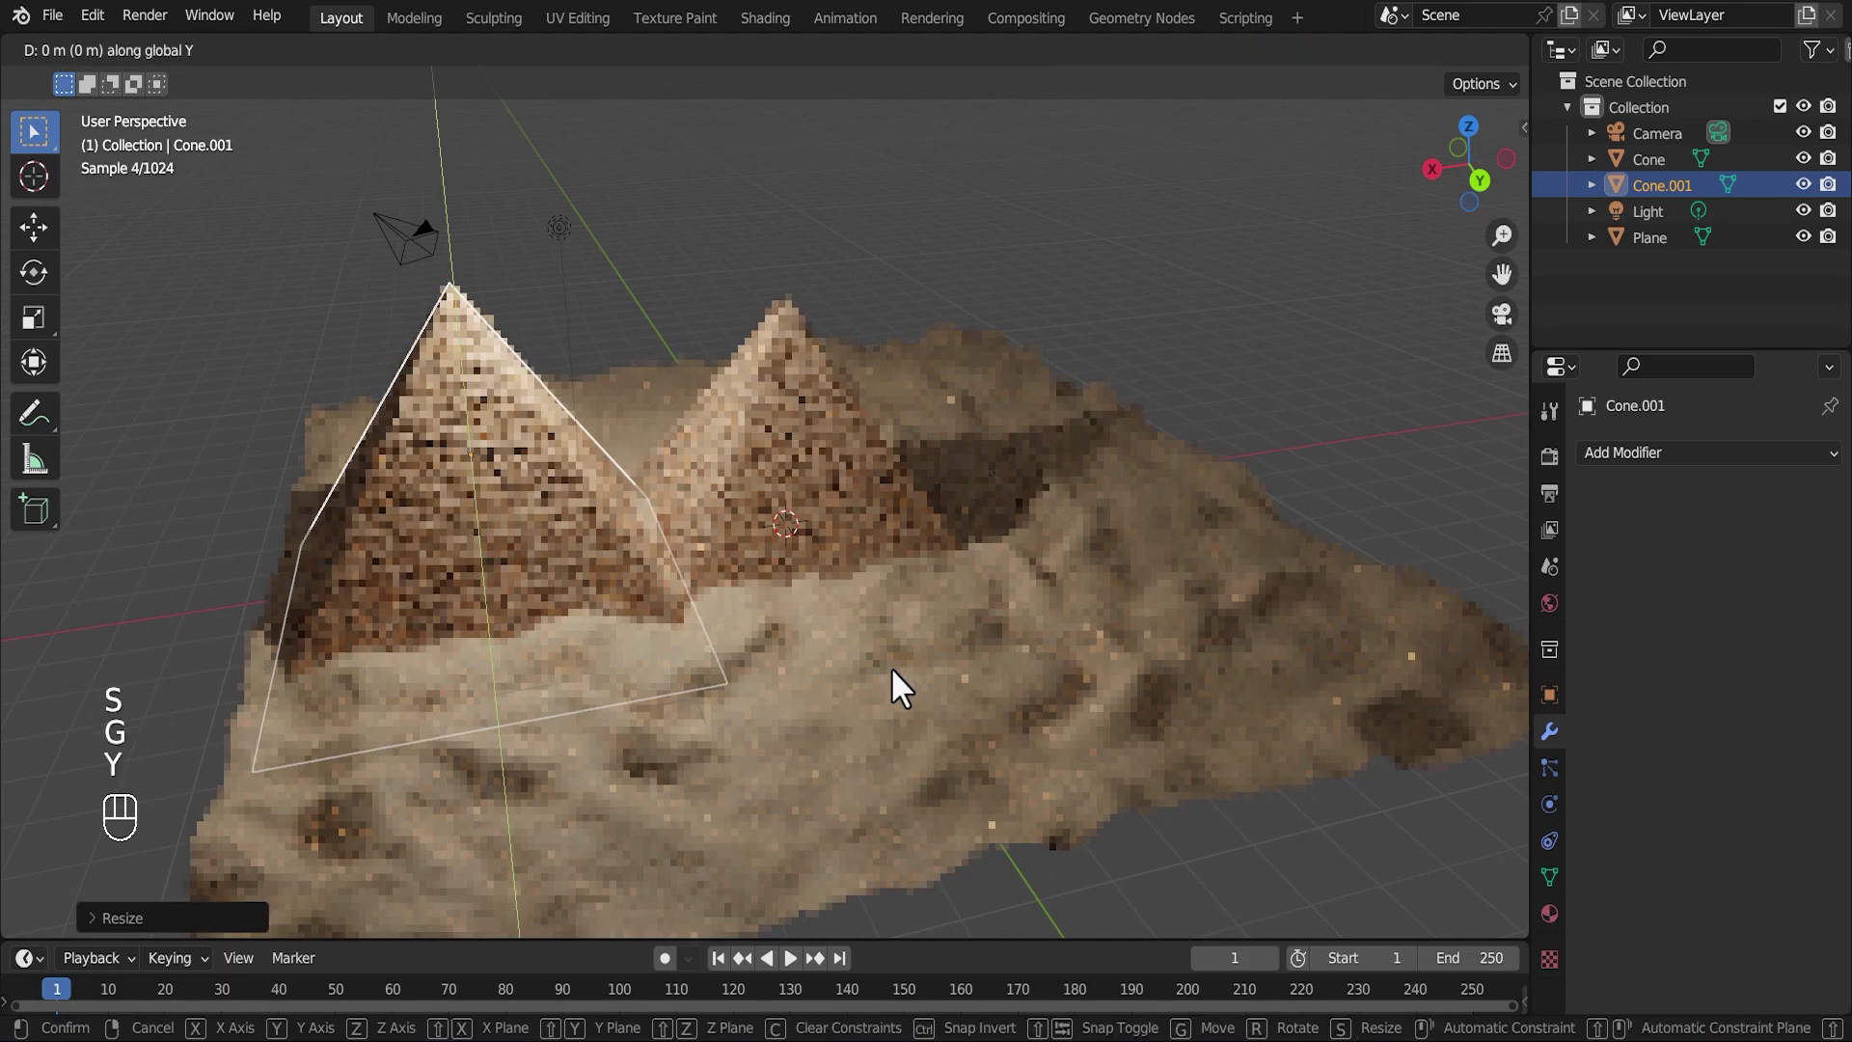
{"action": "left_click", "coordinate": [755, 593]}
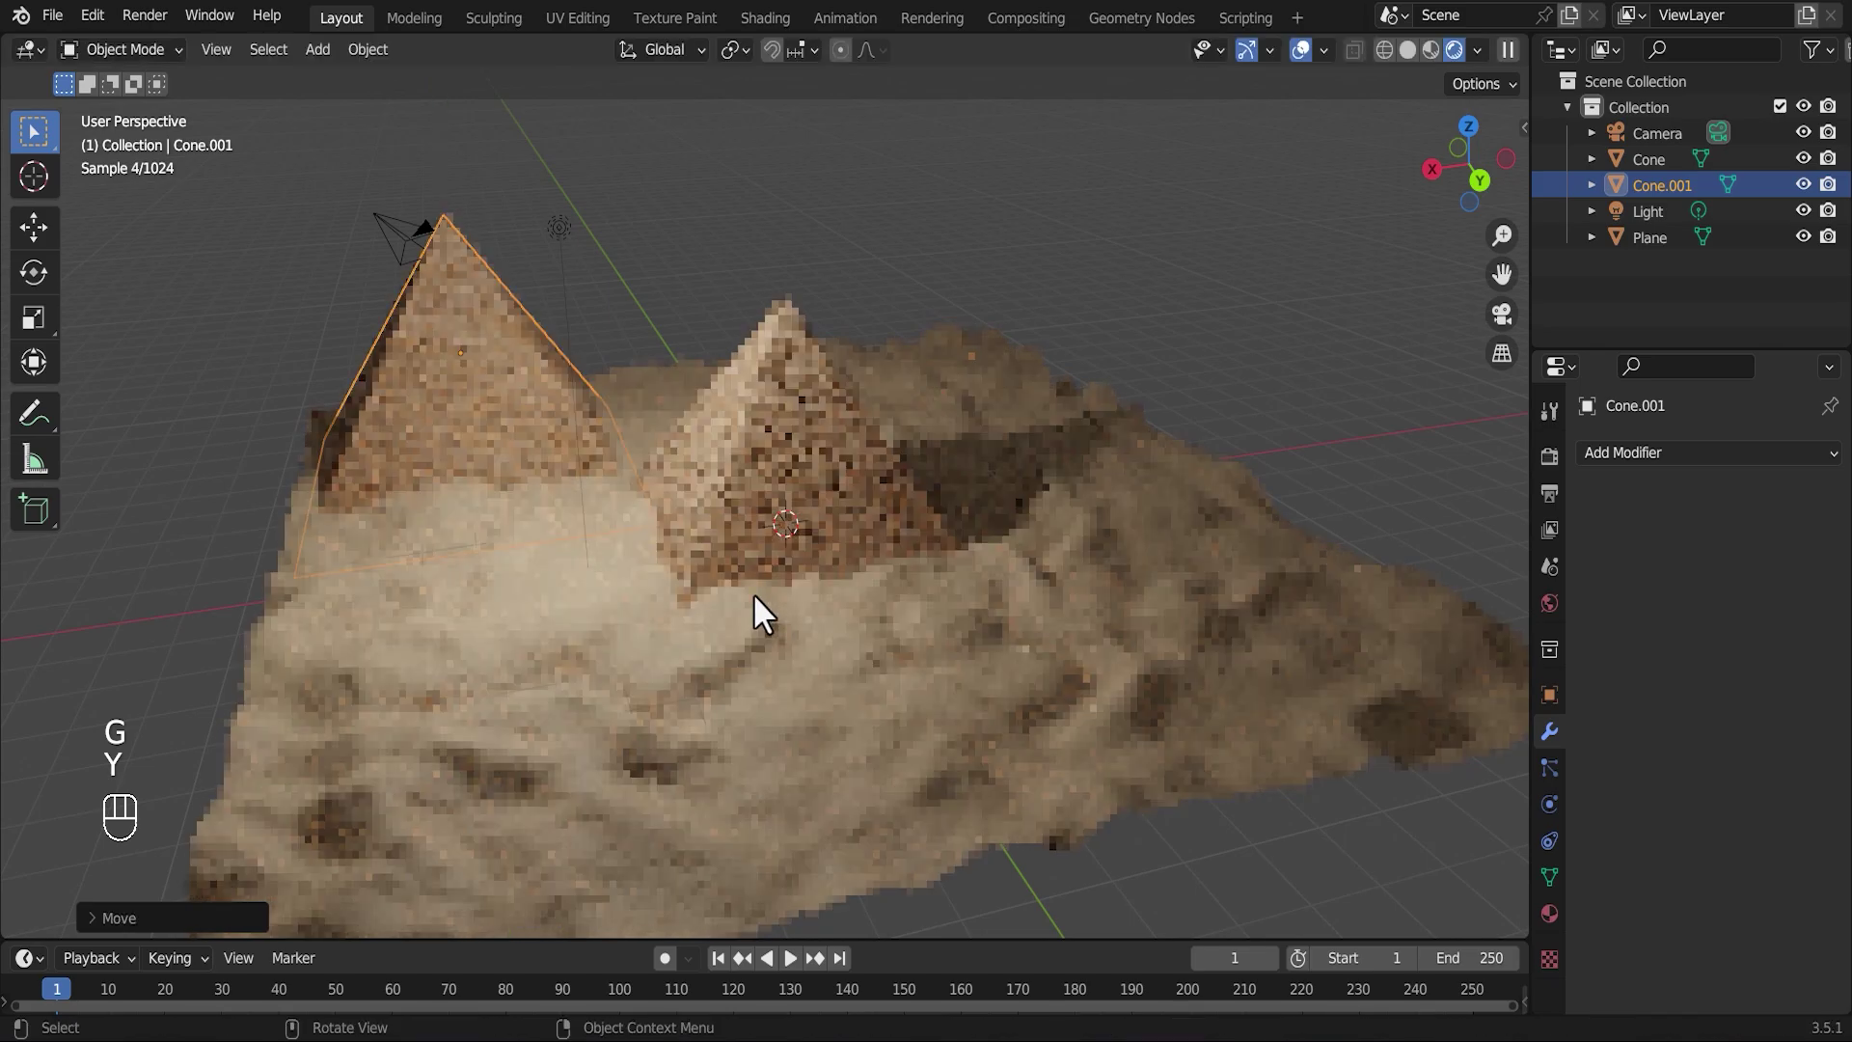
- Duplicate the enlarged rear pyramid along X to the opposite, -X side of the front pyramid
{"action": "key", "text": "shift+d"}
{"action": "key", "text": "z"}
{"action": "key", "text": "x"}
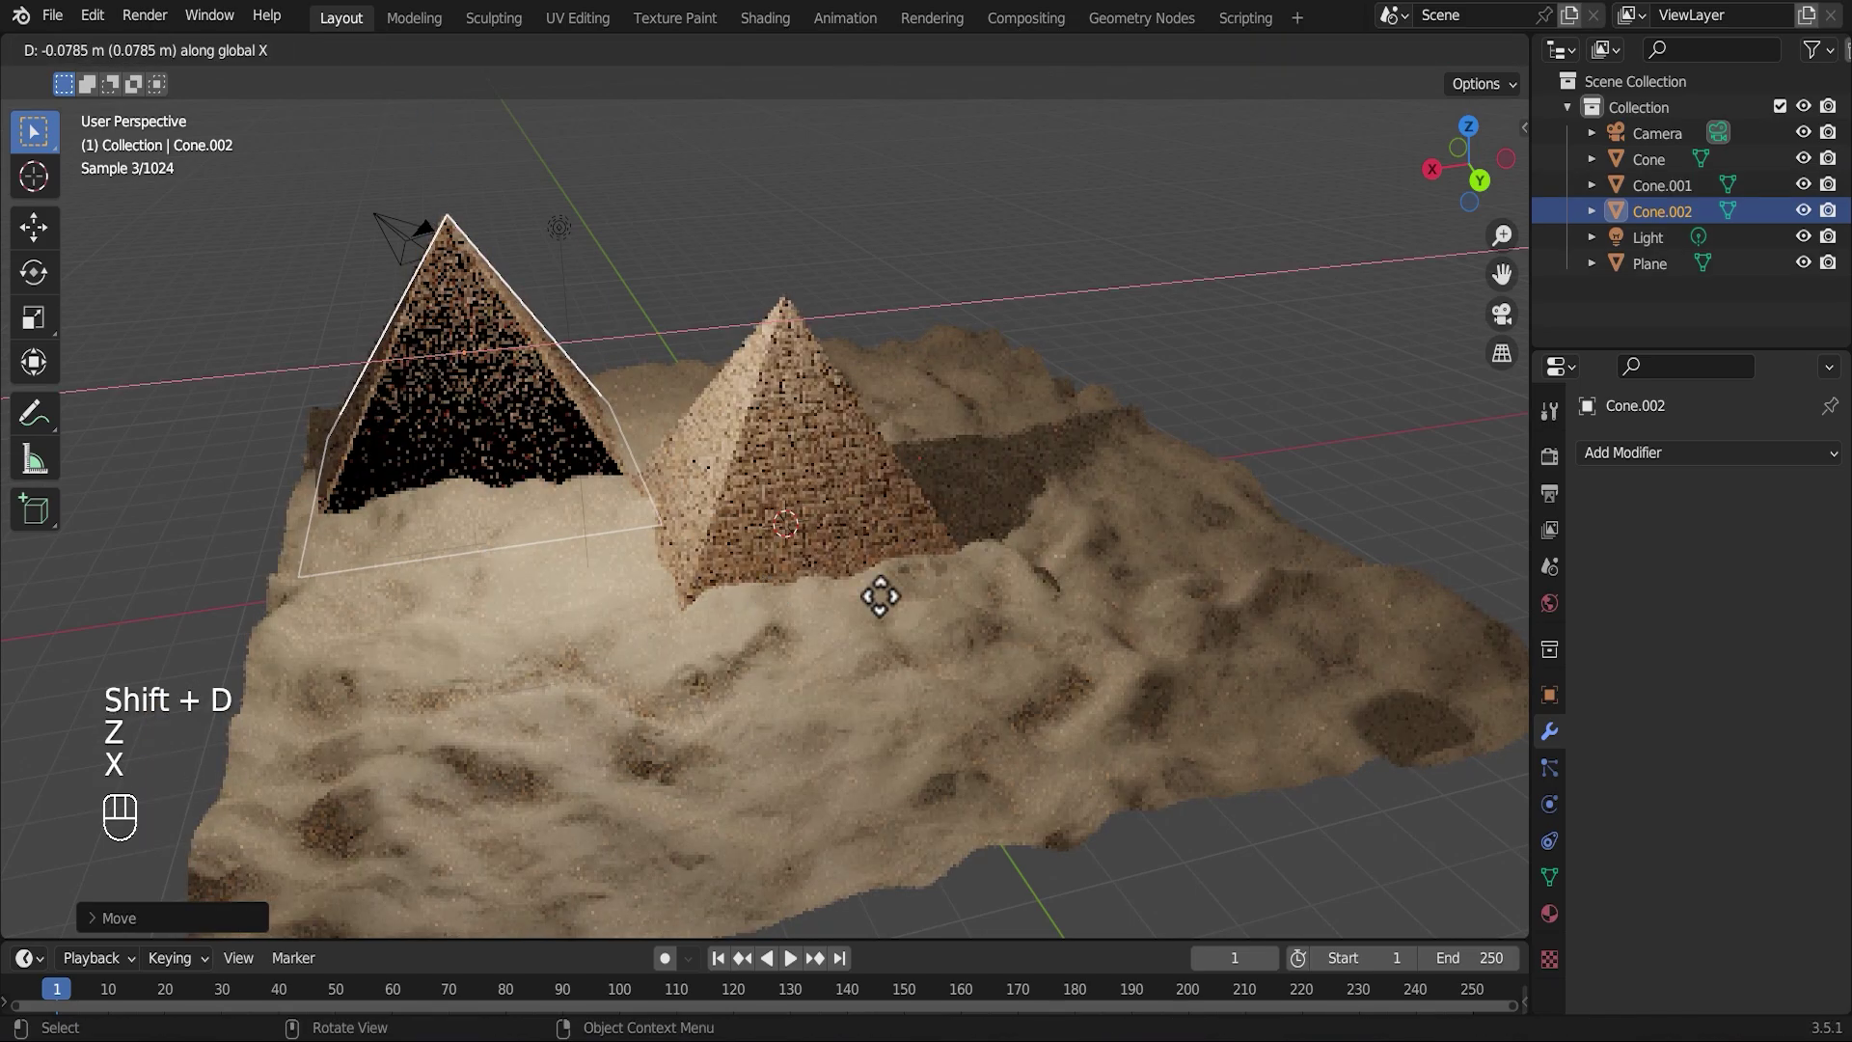
{"action": "left_click", "coordinate": [1169, 603]}
- Select both rear pyramids, switch the viewport to solid shading, and raise them along Z
{"action": "left_click", "coordinate": [458, 423], "text": "shift"}
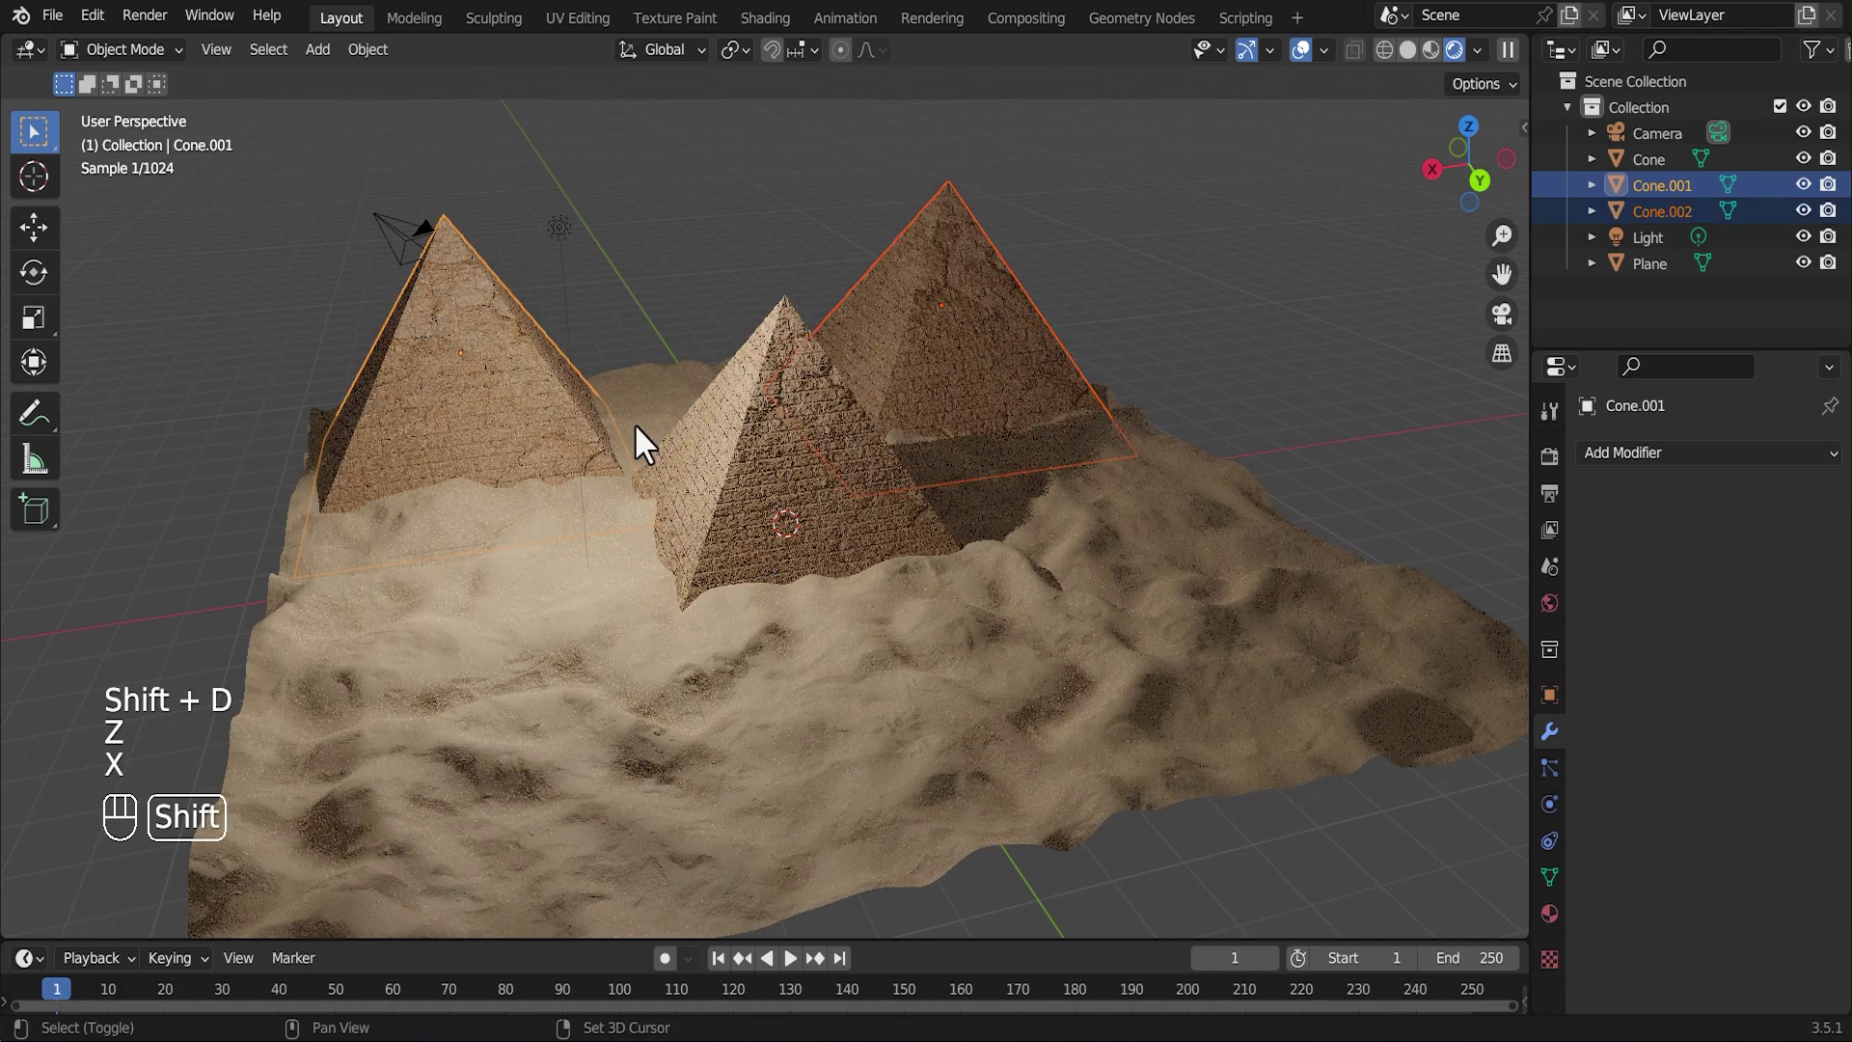
{"action": "left_click", "coordinate": [1406, 48]}
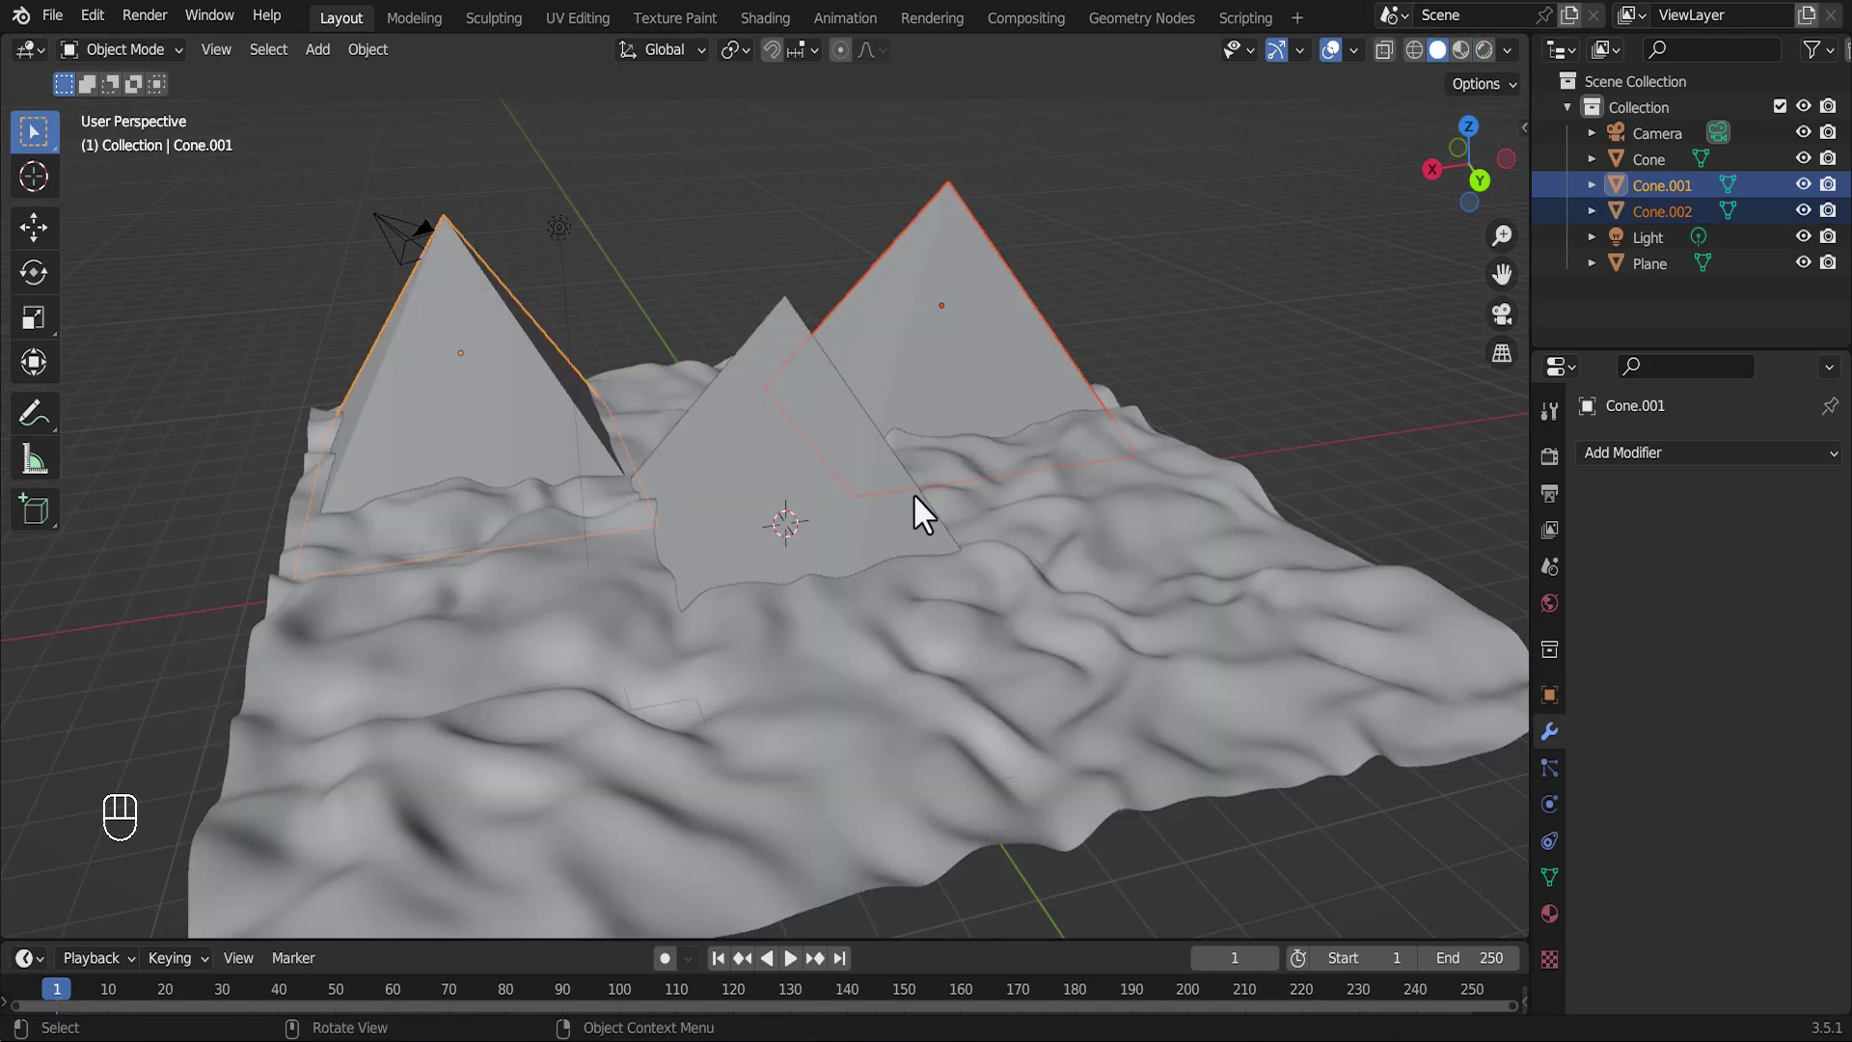
{"action": "mouse_move", "coordinate": [913, 493]}
{"action": "middle_mouse_down"}
{"action": "mouse_move", "coordinate": [1065, 542]}
{"action": "mouse_move", "coordinate": [968, 519]}
{"action": "mouse_move", "coordinate": [1255, 471]}
{"action": "mouse_move", "coordinate": [1184, 604]}
{"action": "mouse_move", "coordinate": [1251, 594]}
{"action": "middle_mouse_up"}
{"action": "key", "text": "g"}
{"action": "key", "text": "z"}
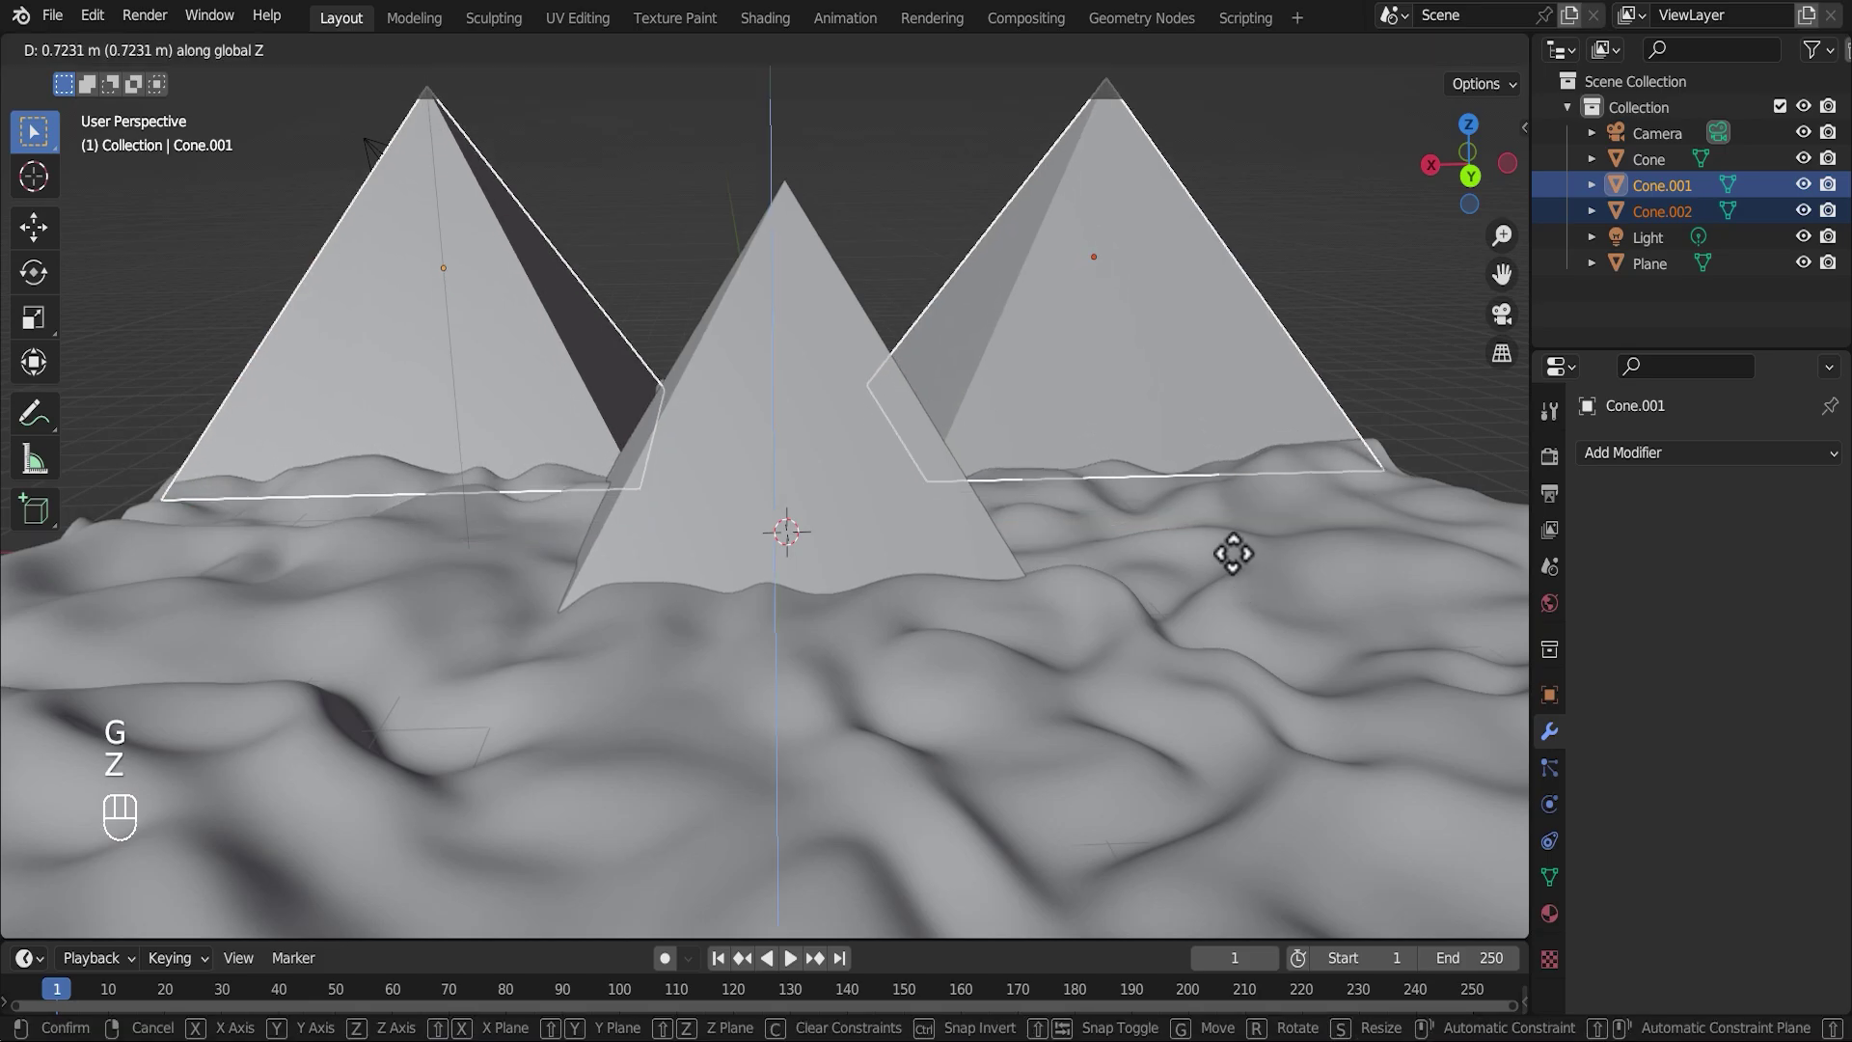
{"action": "left_click", "coordinate": [1223, 588]}
- Scale both rear pyramids up further and raise them about 0.8 m along Z
{"action": "key", "text": "s"}
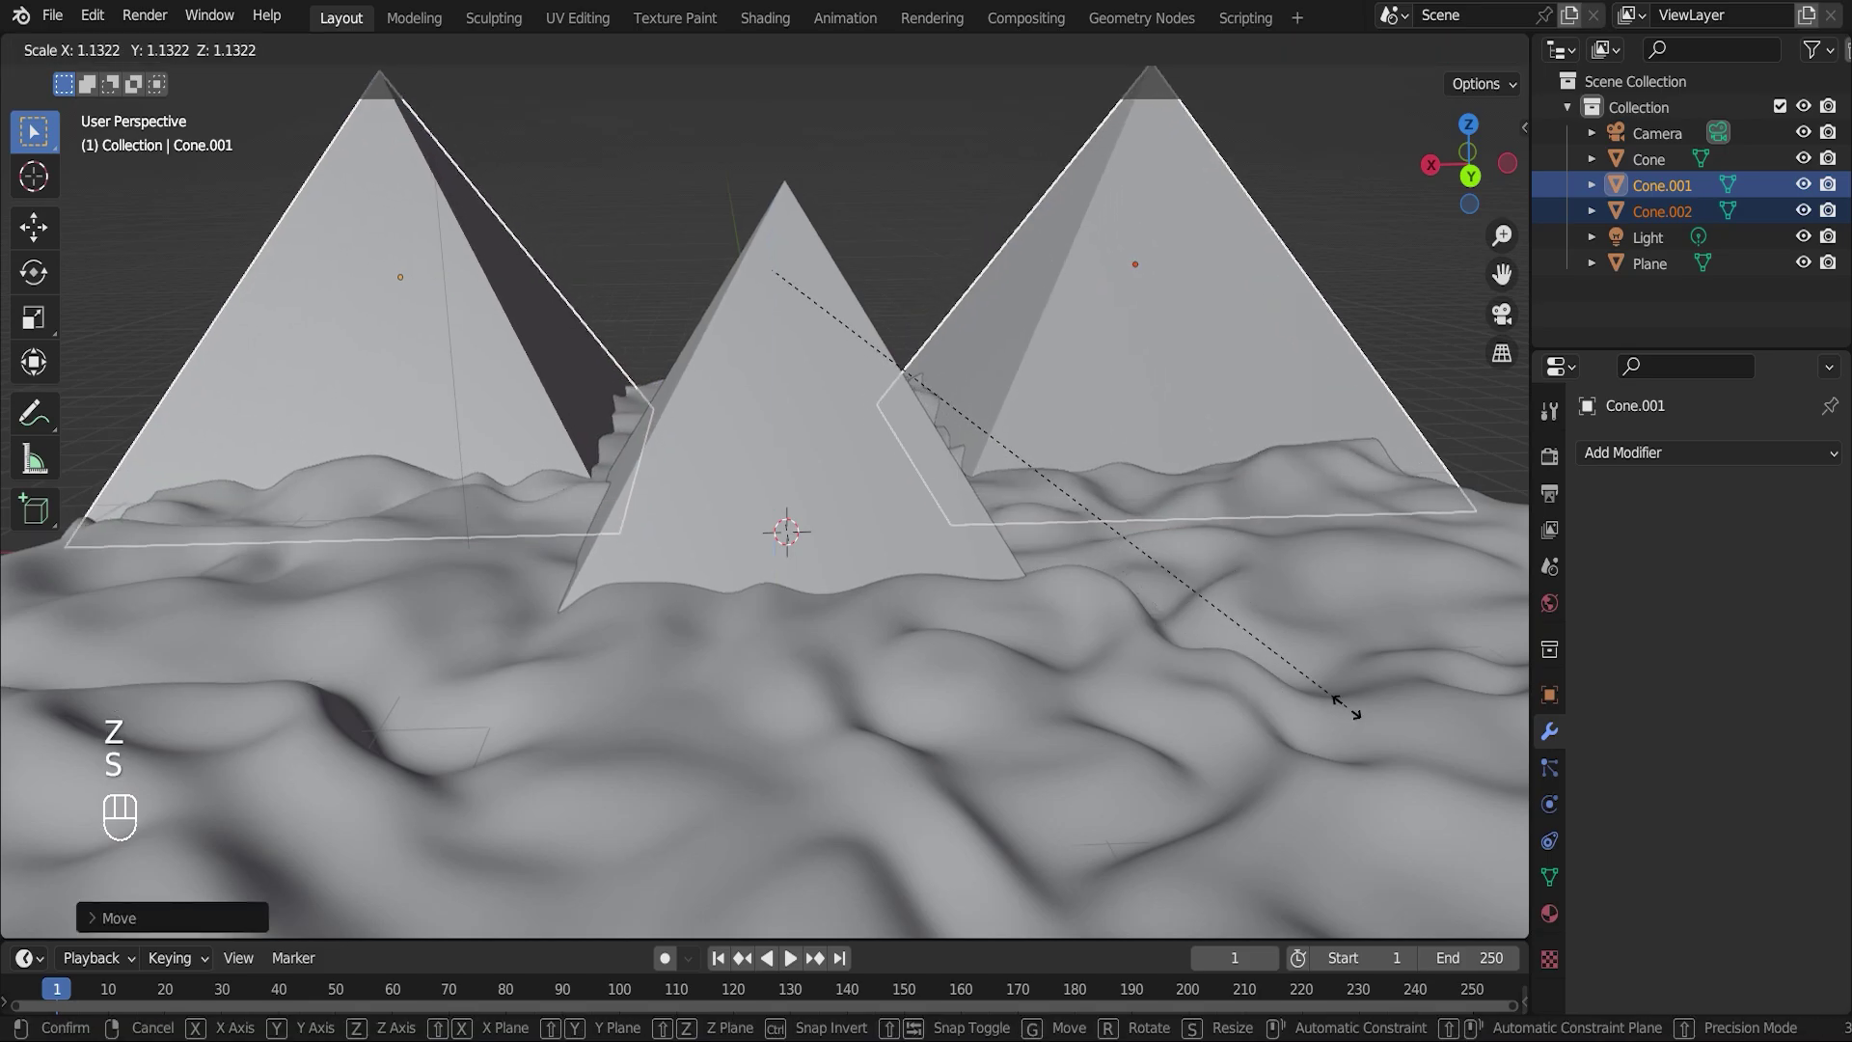
{"action": "left_click", "coordinate": [1352, 722]}
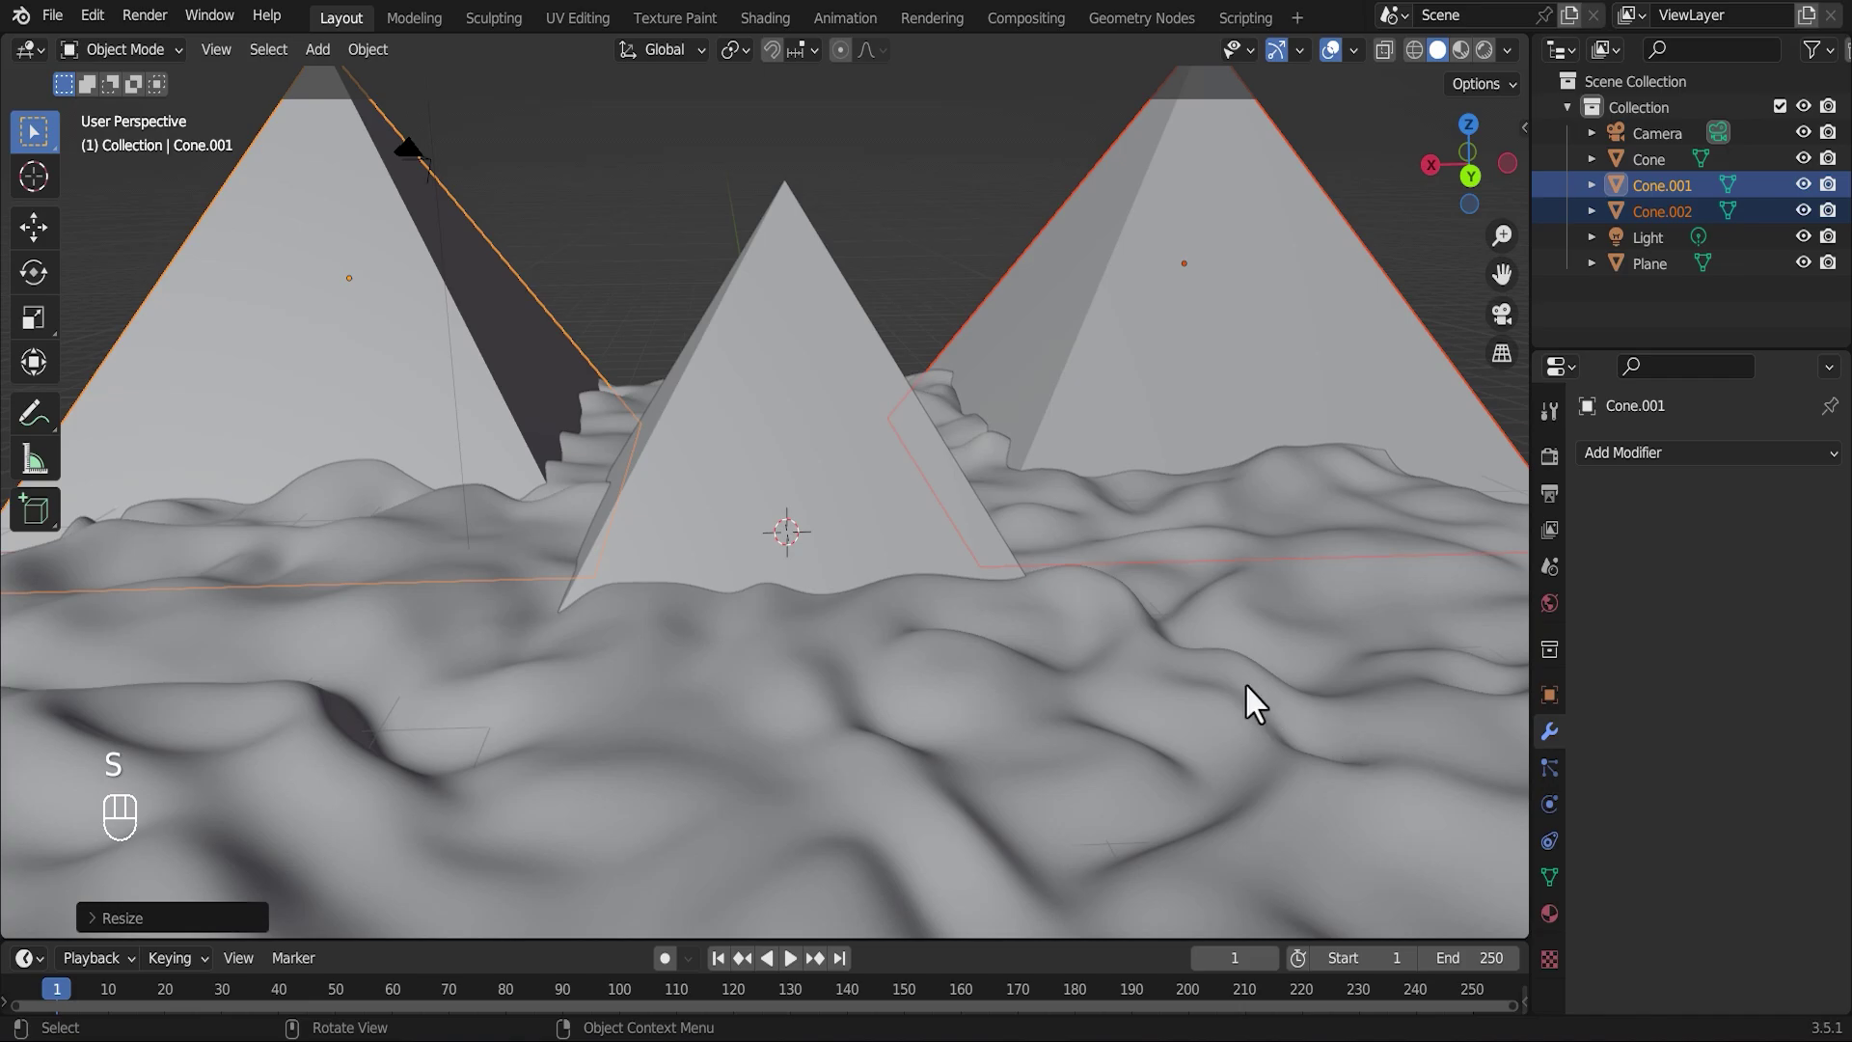
{"action": "key", "text": "g"}
{"action": "key", "text": "z"}
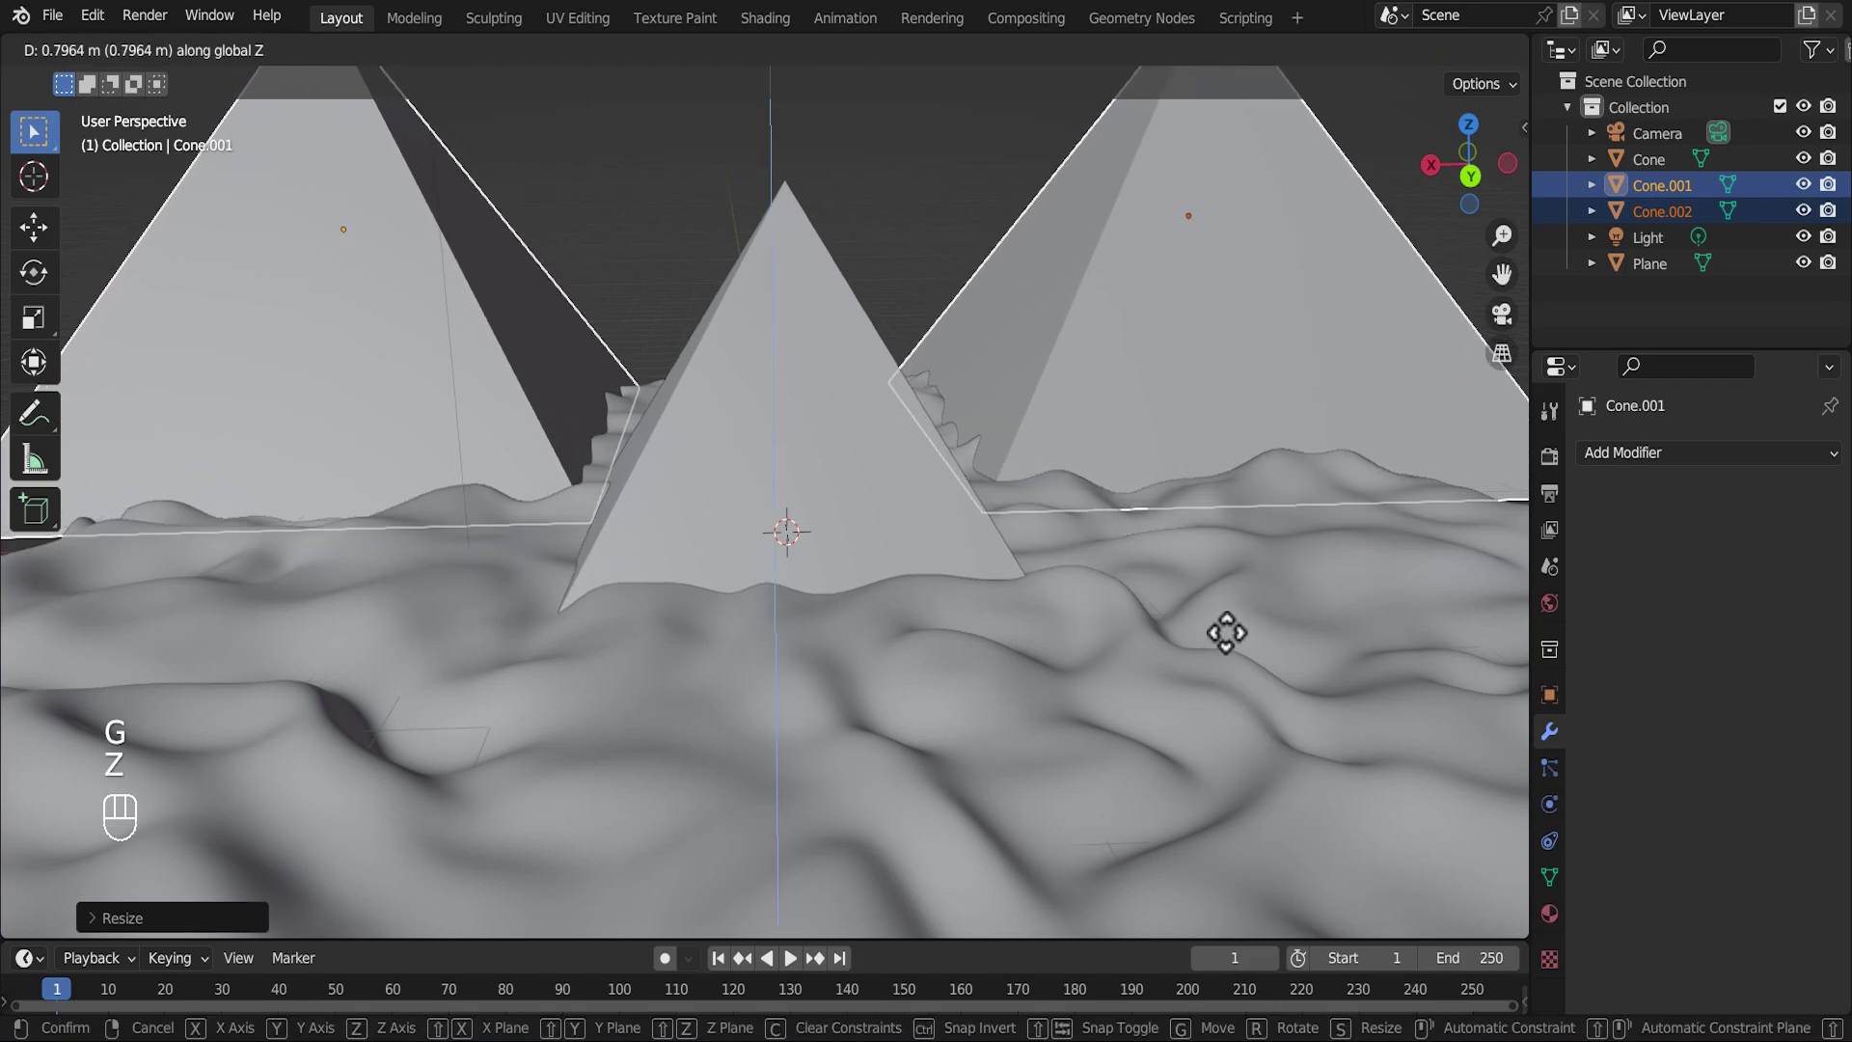
{"action": "left_click", "coordinate": [1228, 638]}
{"action": "scroll", "coordinate": [1044, 632], "scroll_direction": "down", "scroll_amount": 4}
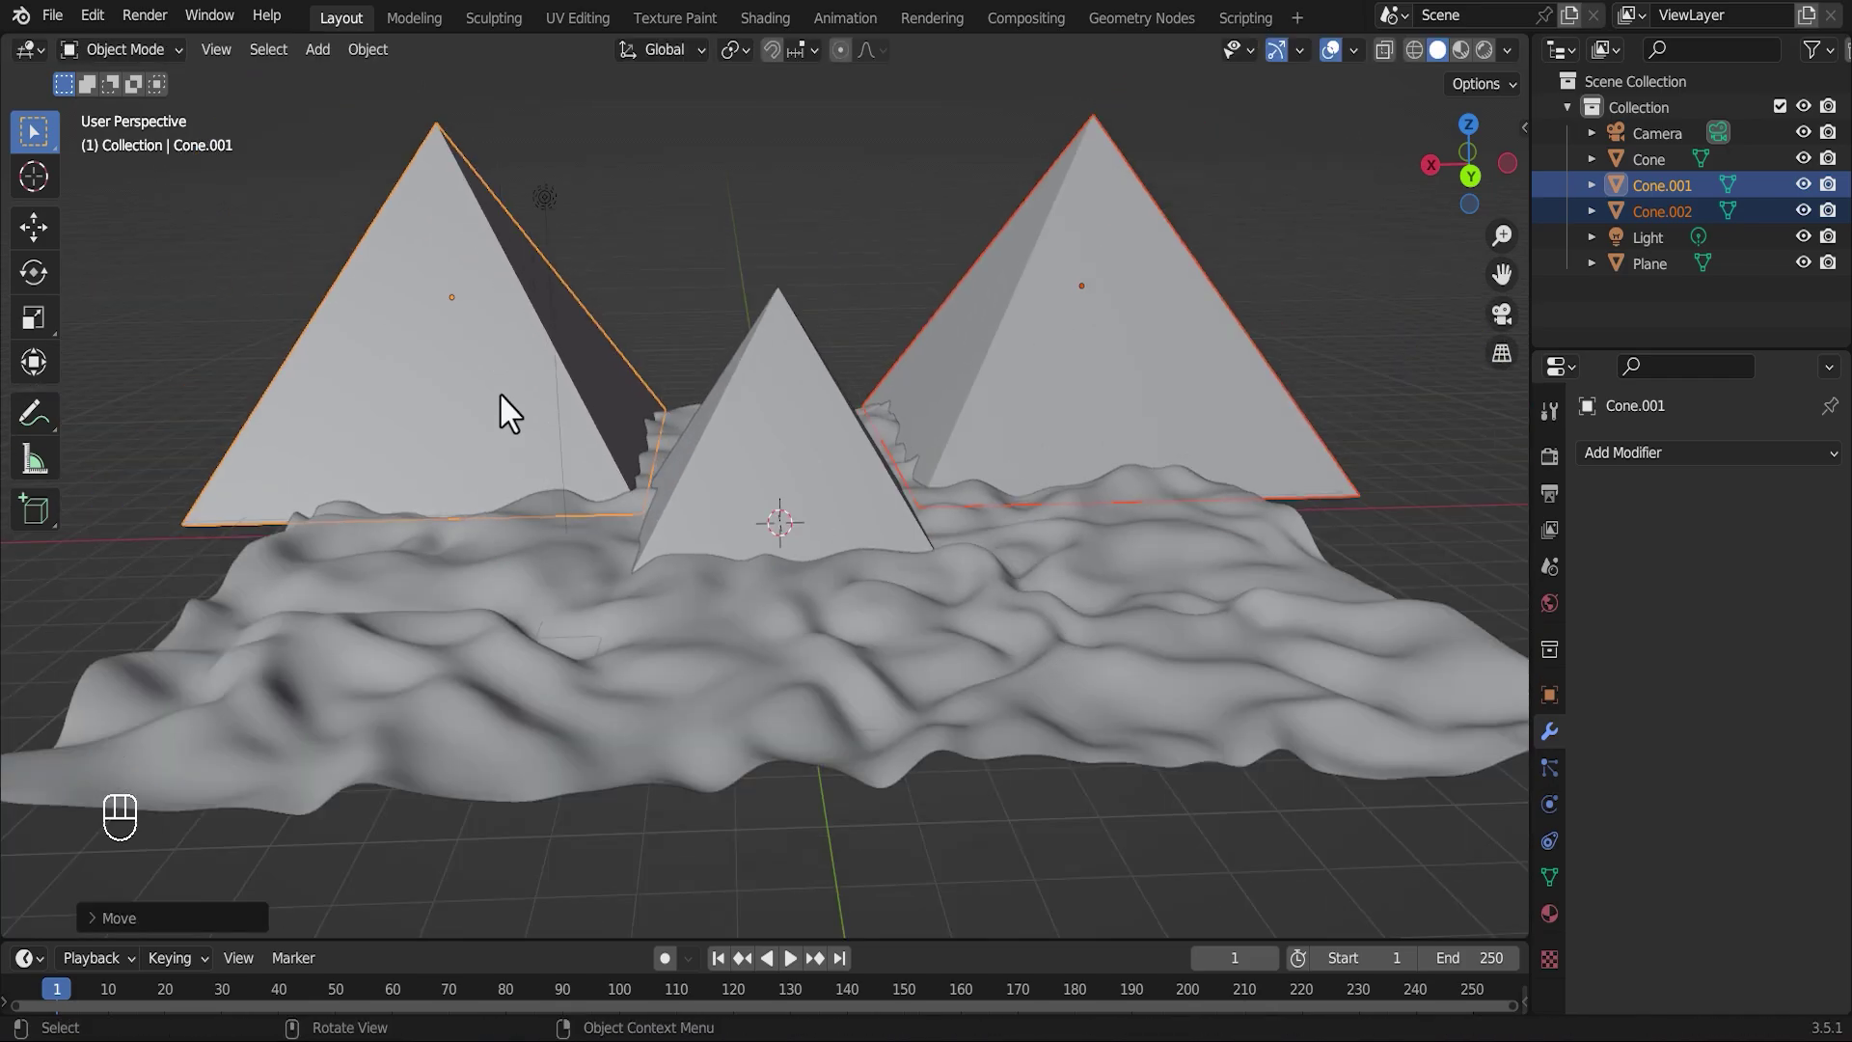
- Move the rear pyramid on the +X side along X closer to the front pyramid
{"action": "key", "text": "g"}
{"action": "key", "text": "y"}
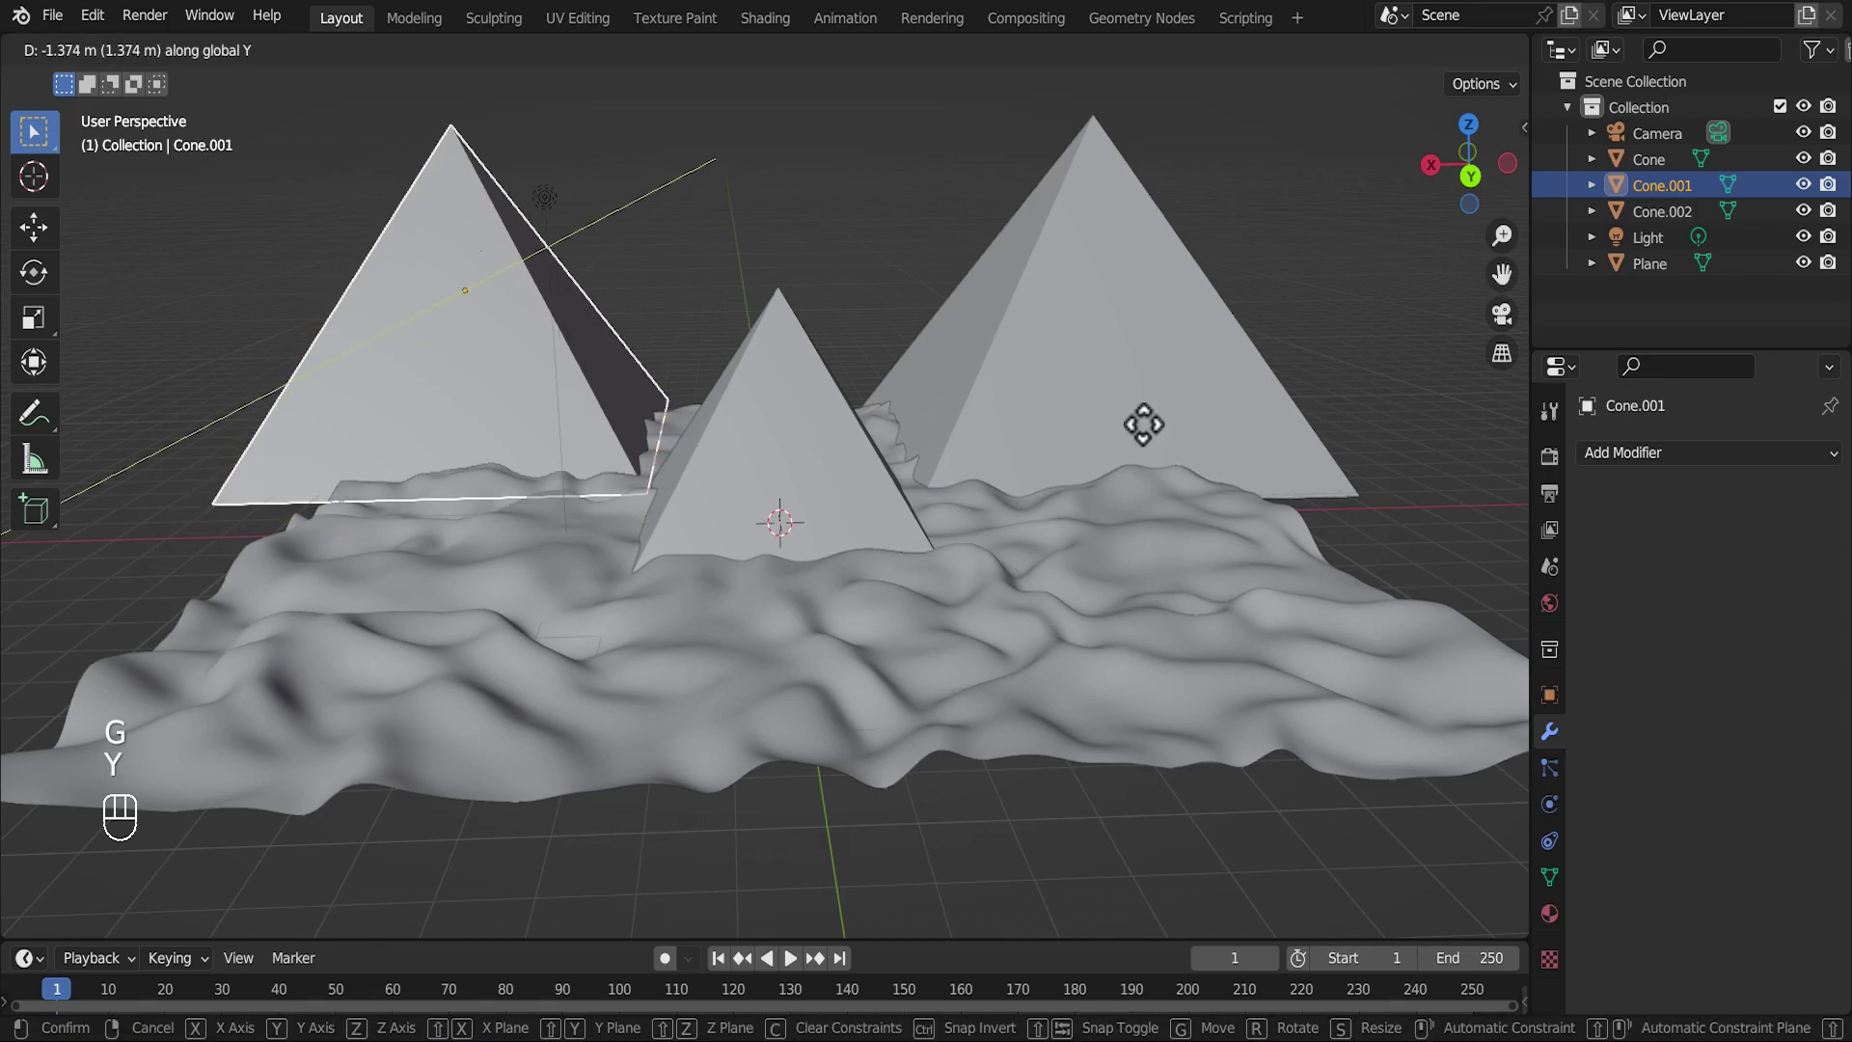
{"action": "key", "text": "x"}
{"action": "left_click", "coordinate": [1170, 459]}
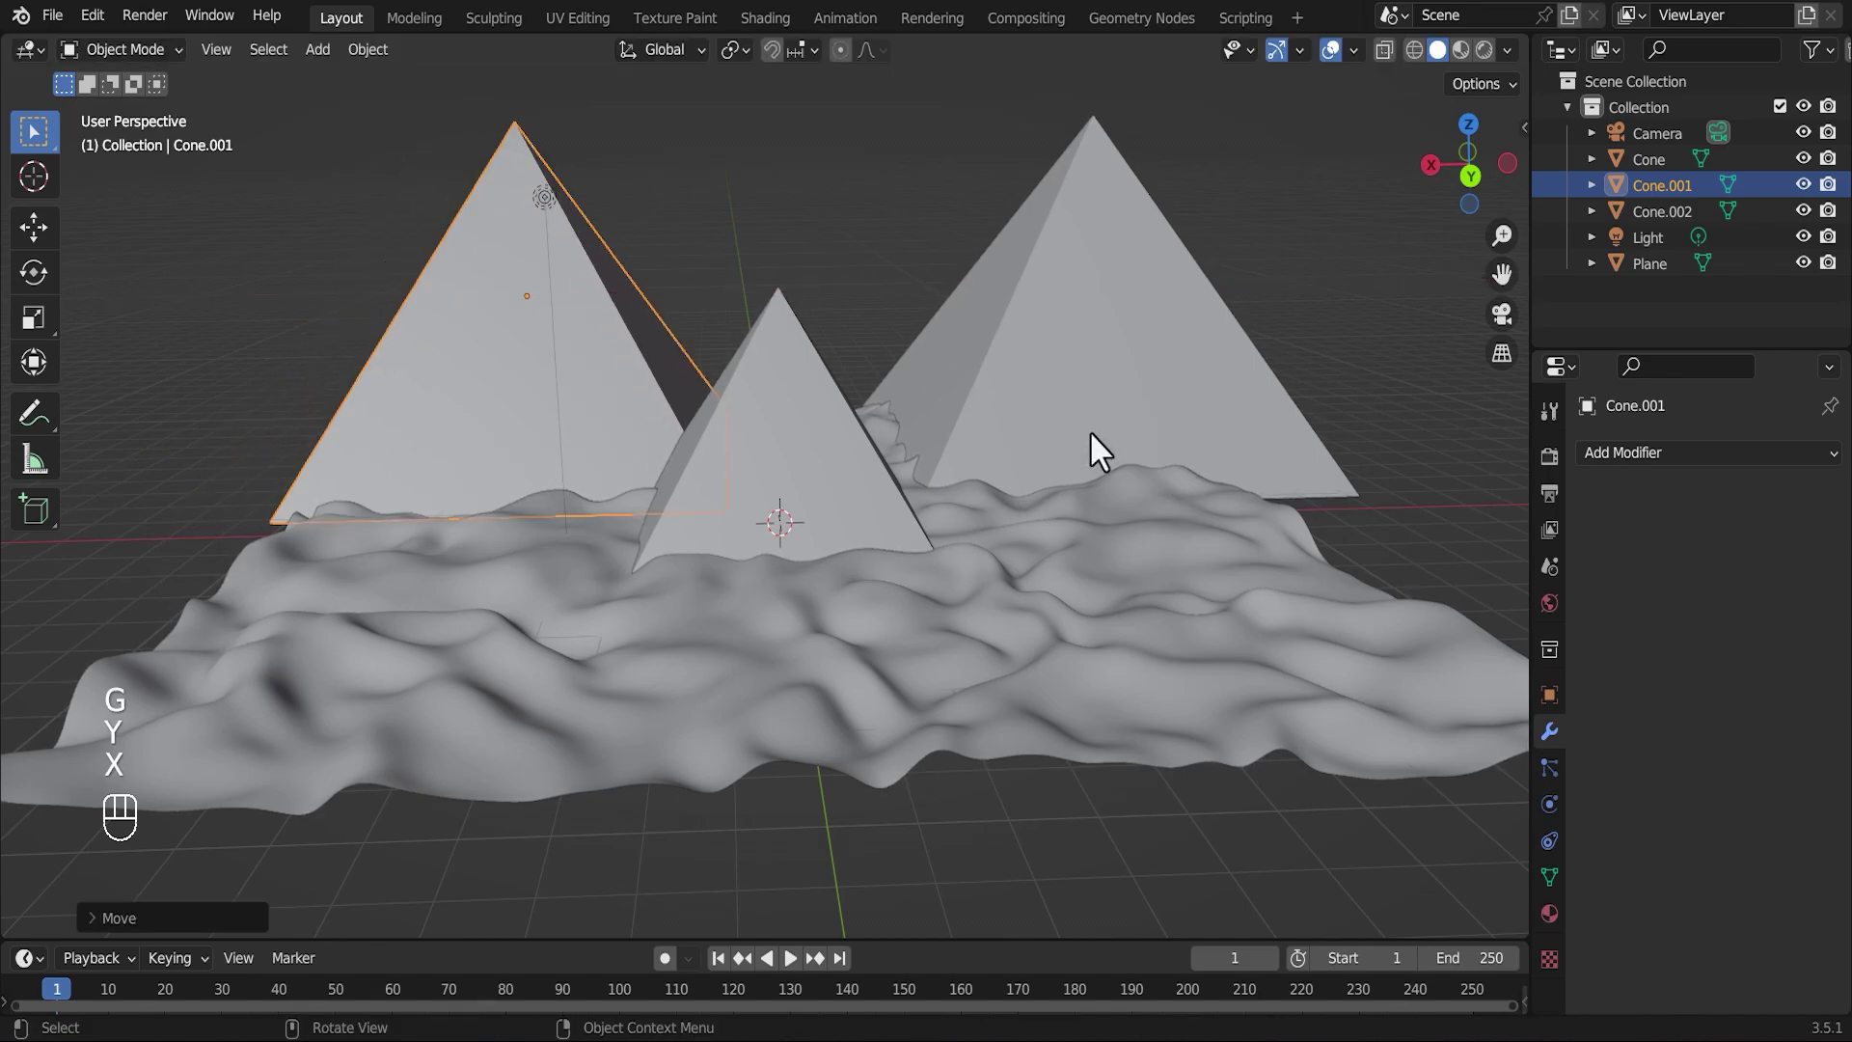
- Move the rear pyramid on the -X side about 2.57 m along X towards the front pyramid
{"action": "left_click", "coordinate": [1147, 465]}
{"action": "key", "text": "g"}
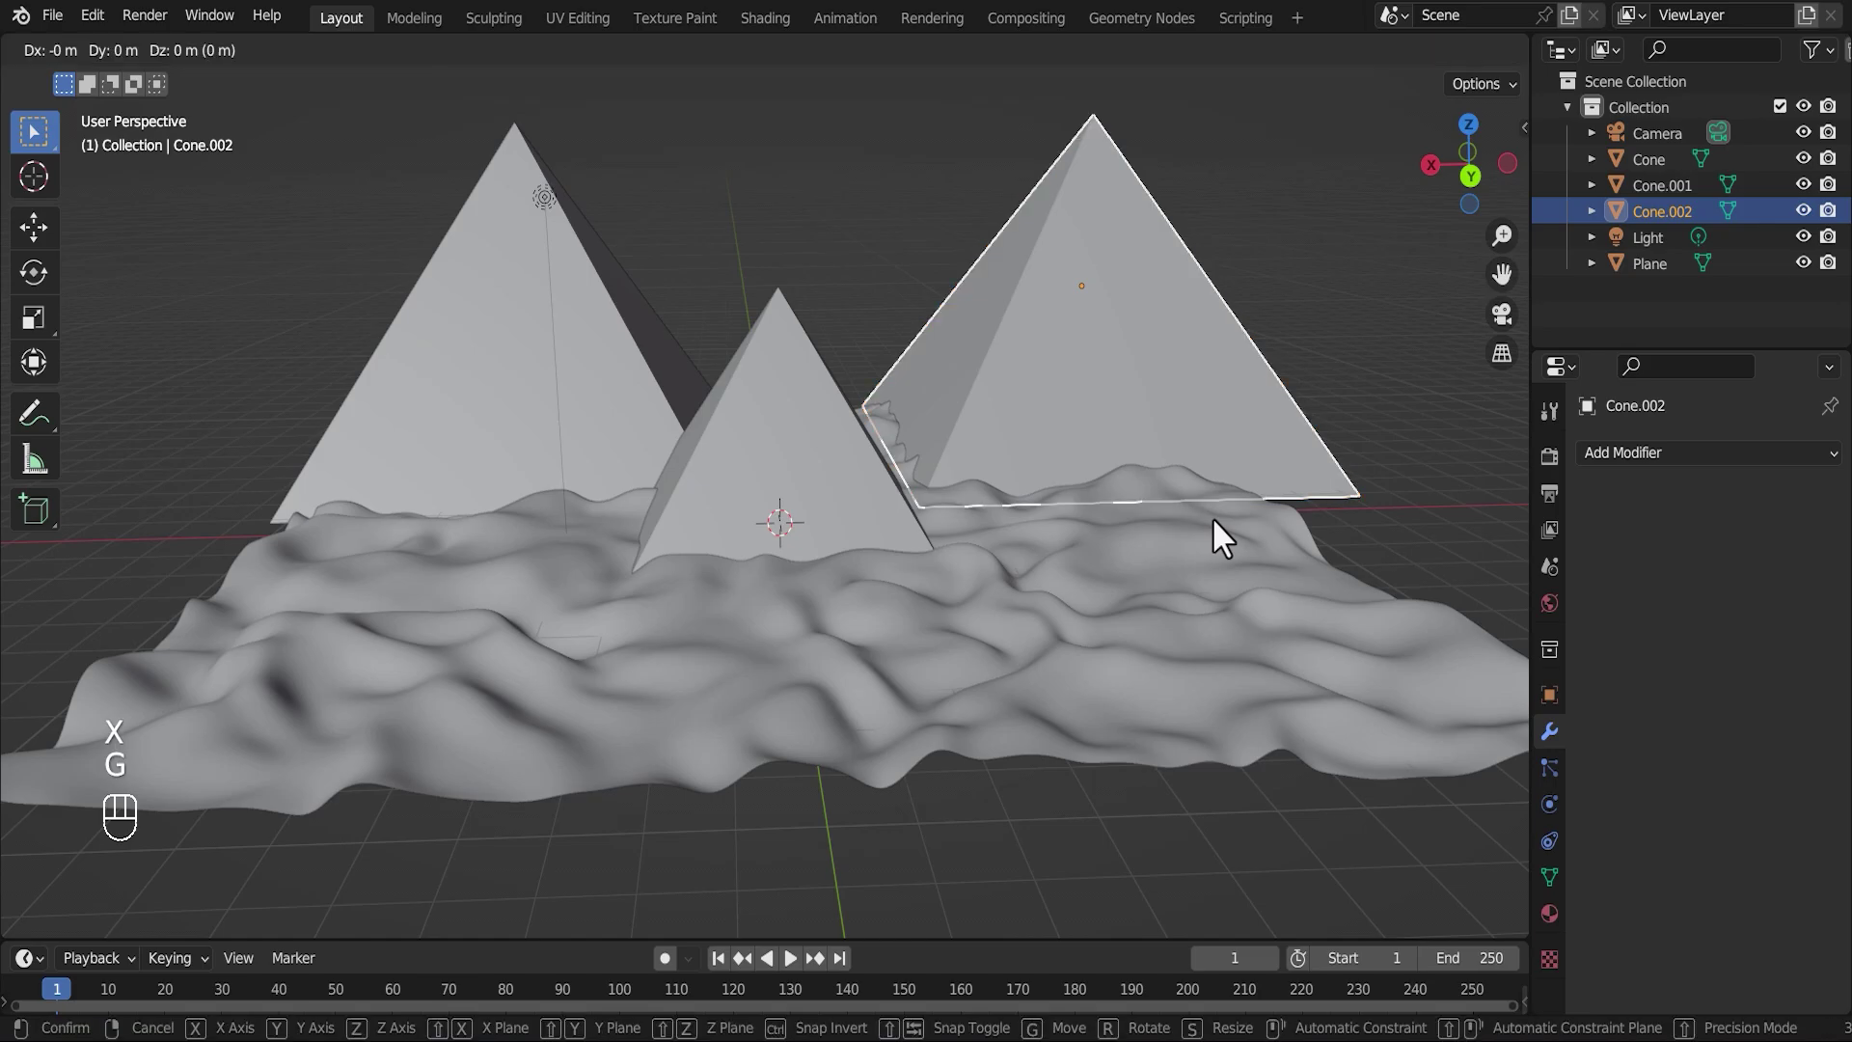
{"action": "key", "text": "z"}
{"action": "key", "text": "x"}
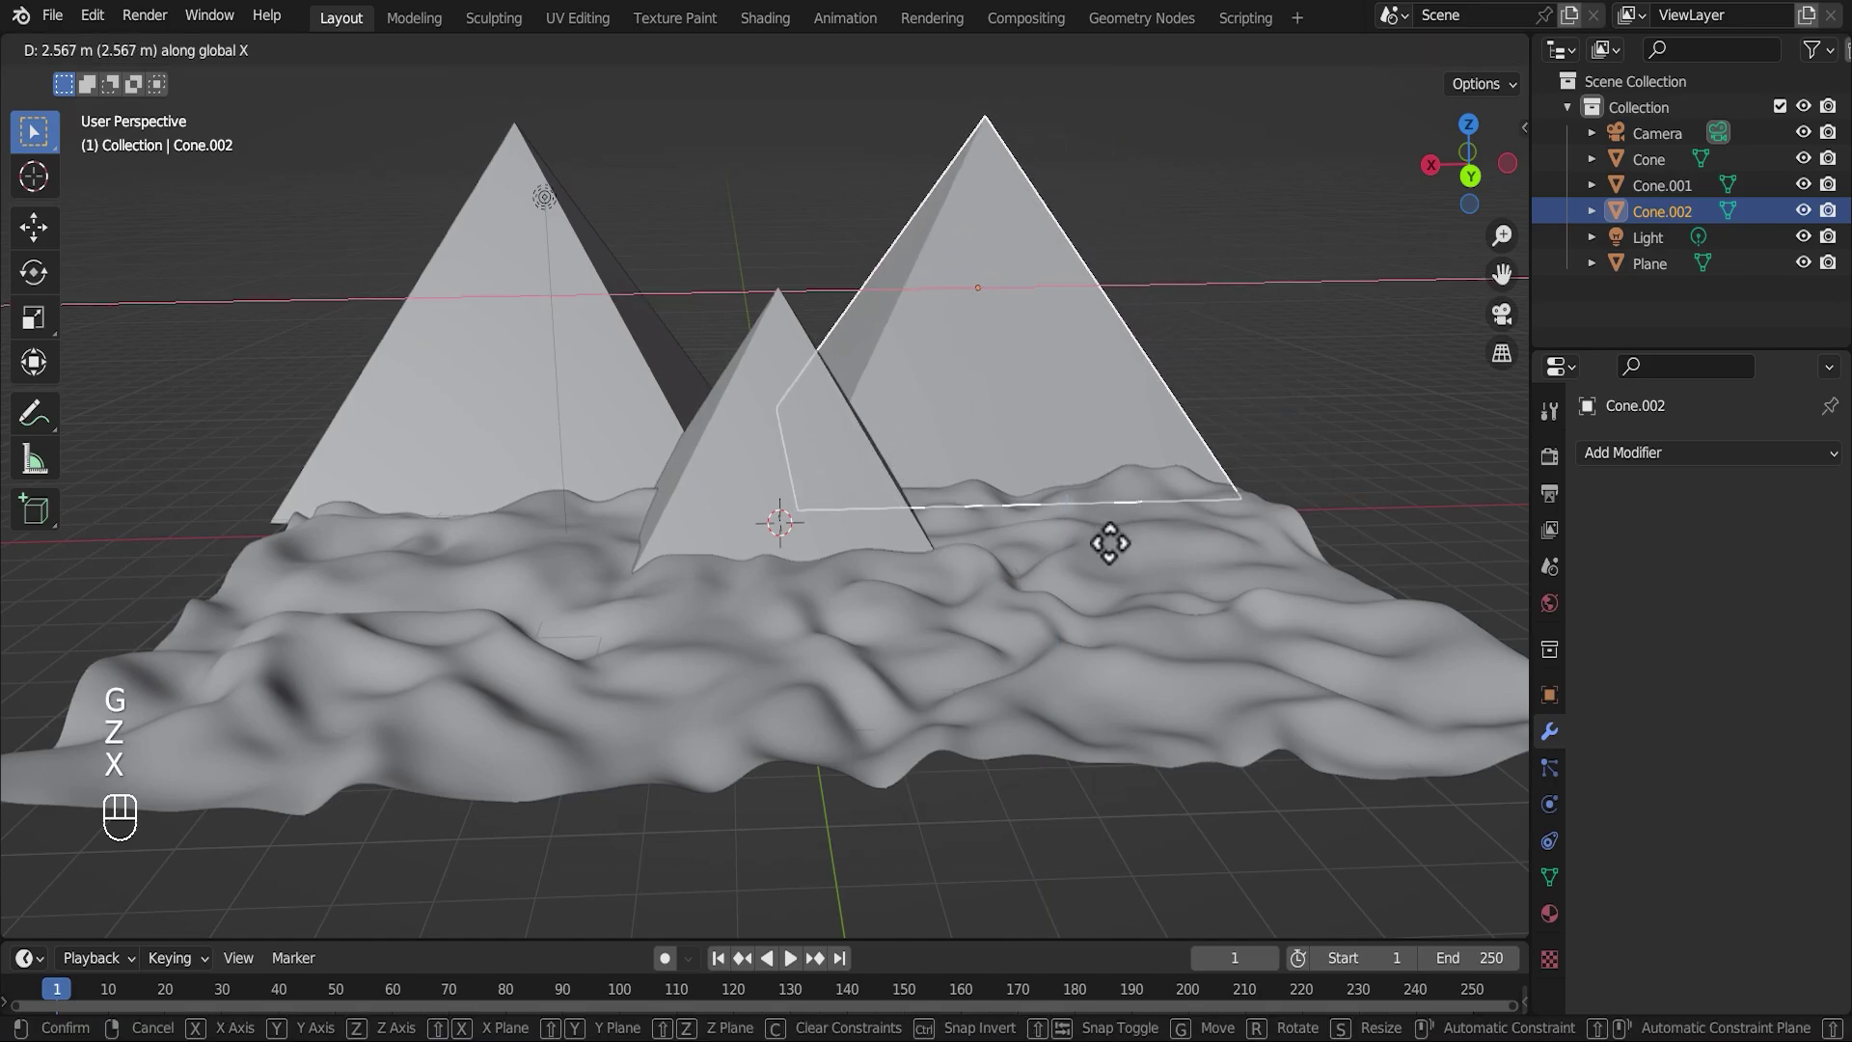
{"action": "left_click", "coordinate": [1109, 542]}
- Frame the three pyramids from a low frontal angle and align the camera to that view
{"action": "scroll", "coordinate": [984, 648], "scroll_direction": "up", "scroll_amount": 2}
{"action": "scroll", "coordinate": [1044, 647], "scroll_direction": "down", "scroll_amount": 1}
{"action": "left_click", "coordinate": [1070, 644]}
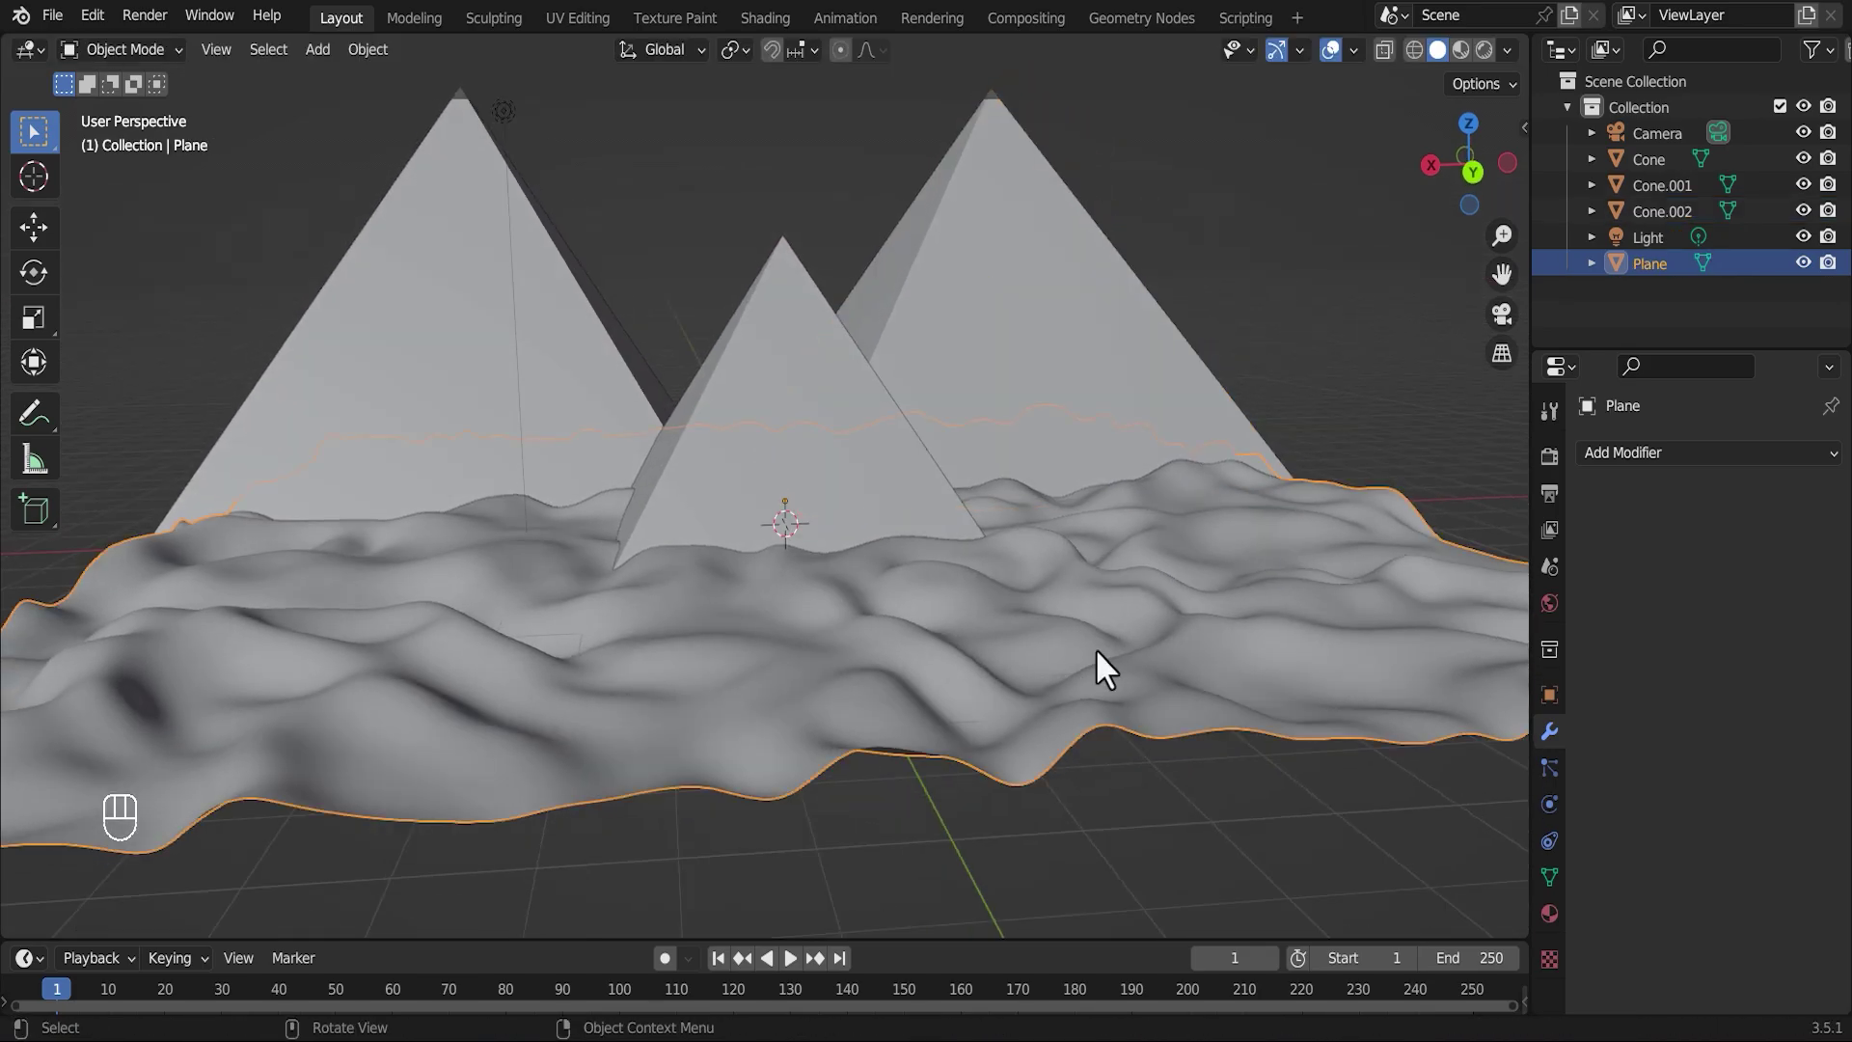
{"action": "scroll", "coordinate": [1084, 675], "scroll_direction": "up", "scroll_amount": 1}
{"action": "middle_click_drag", "start_coordinate": [1057, 663], "coordinate": [1194, 699], "text": "shift"}
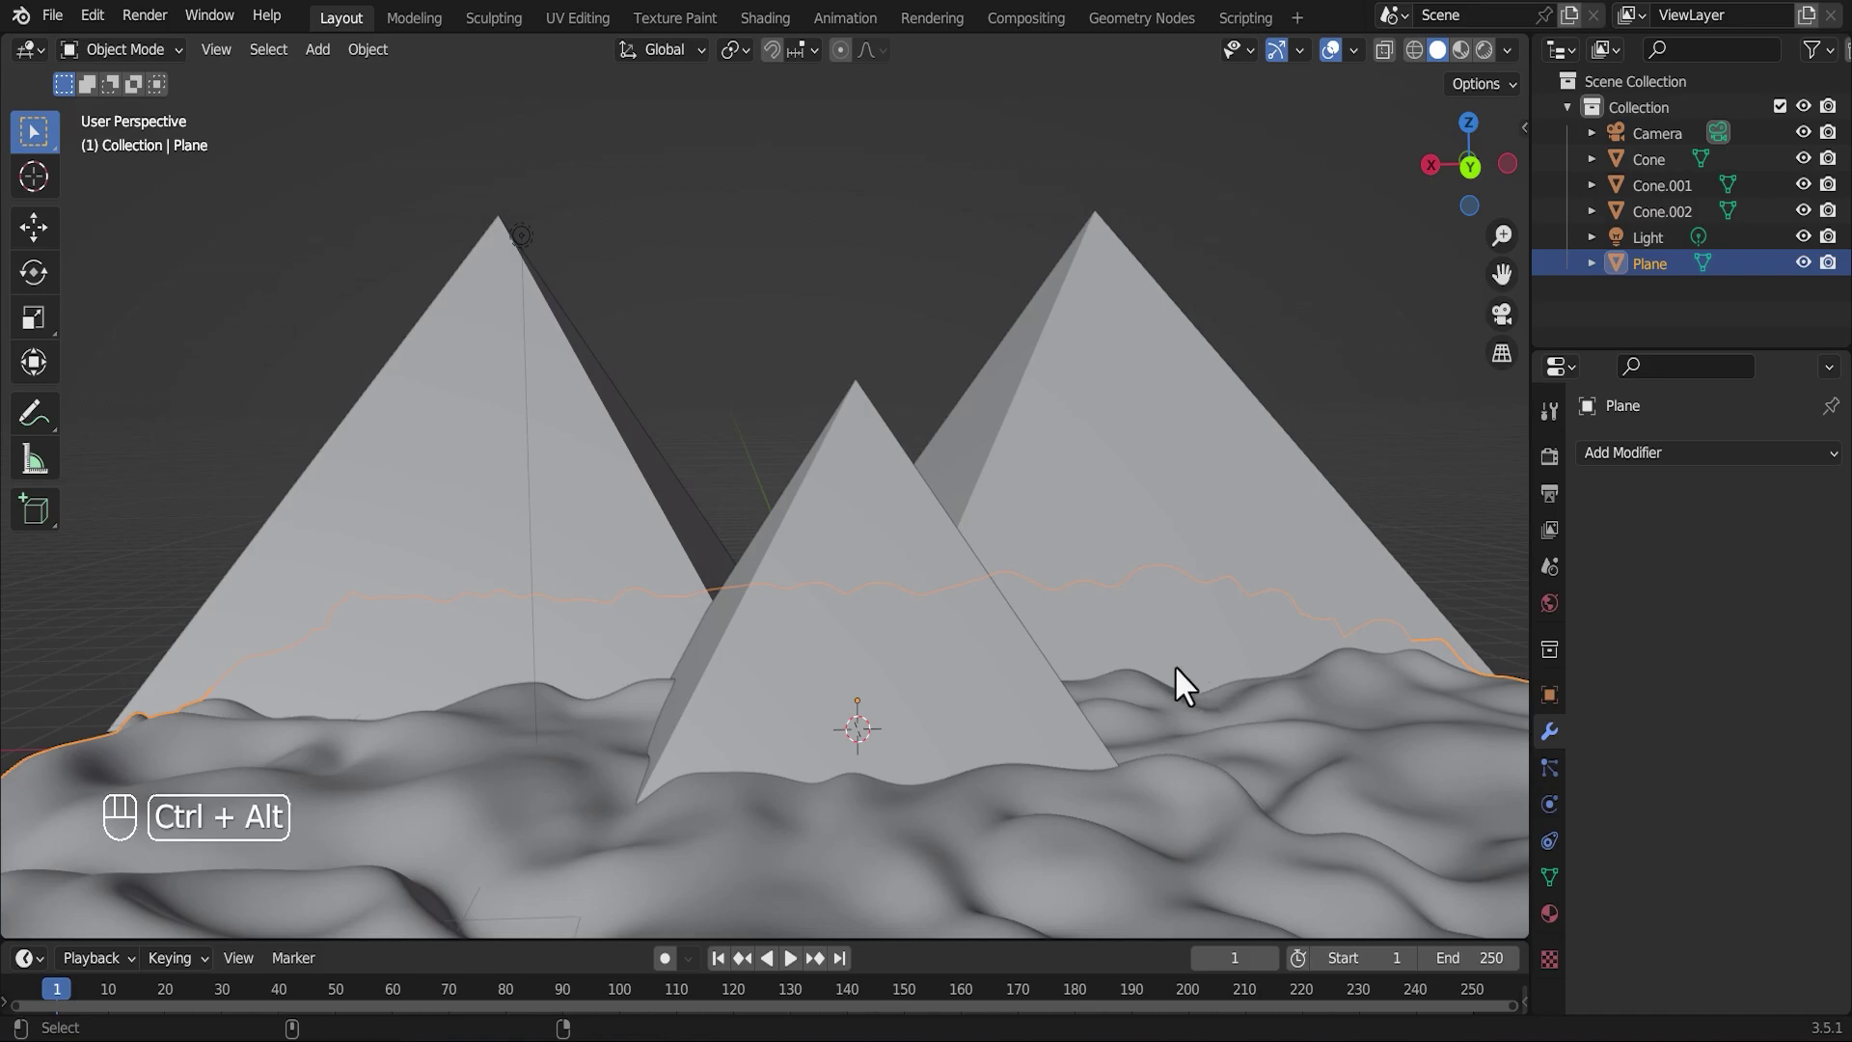
{"action": "key", "text": "ctrl+alt+KP_0"}
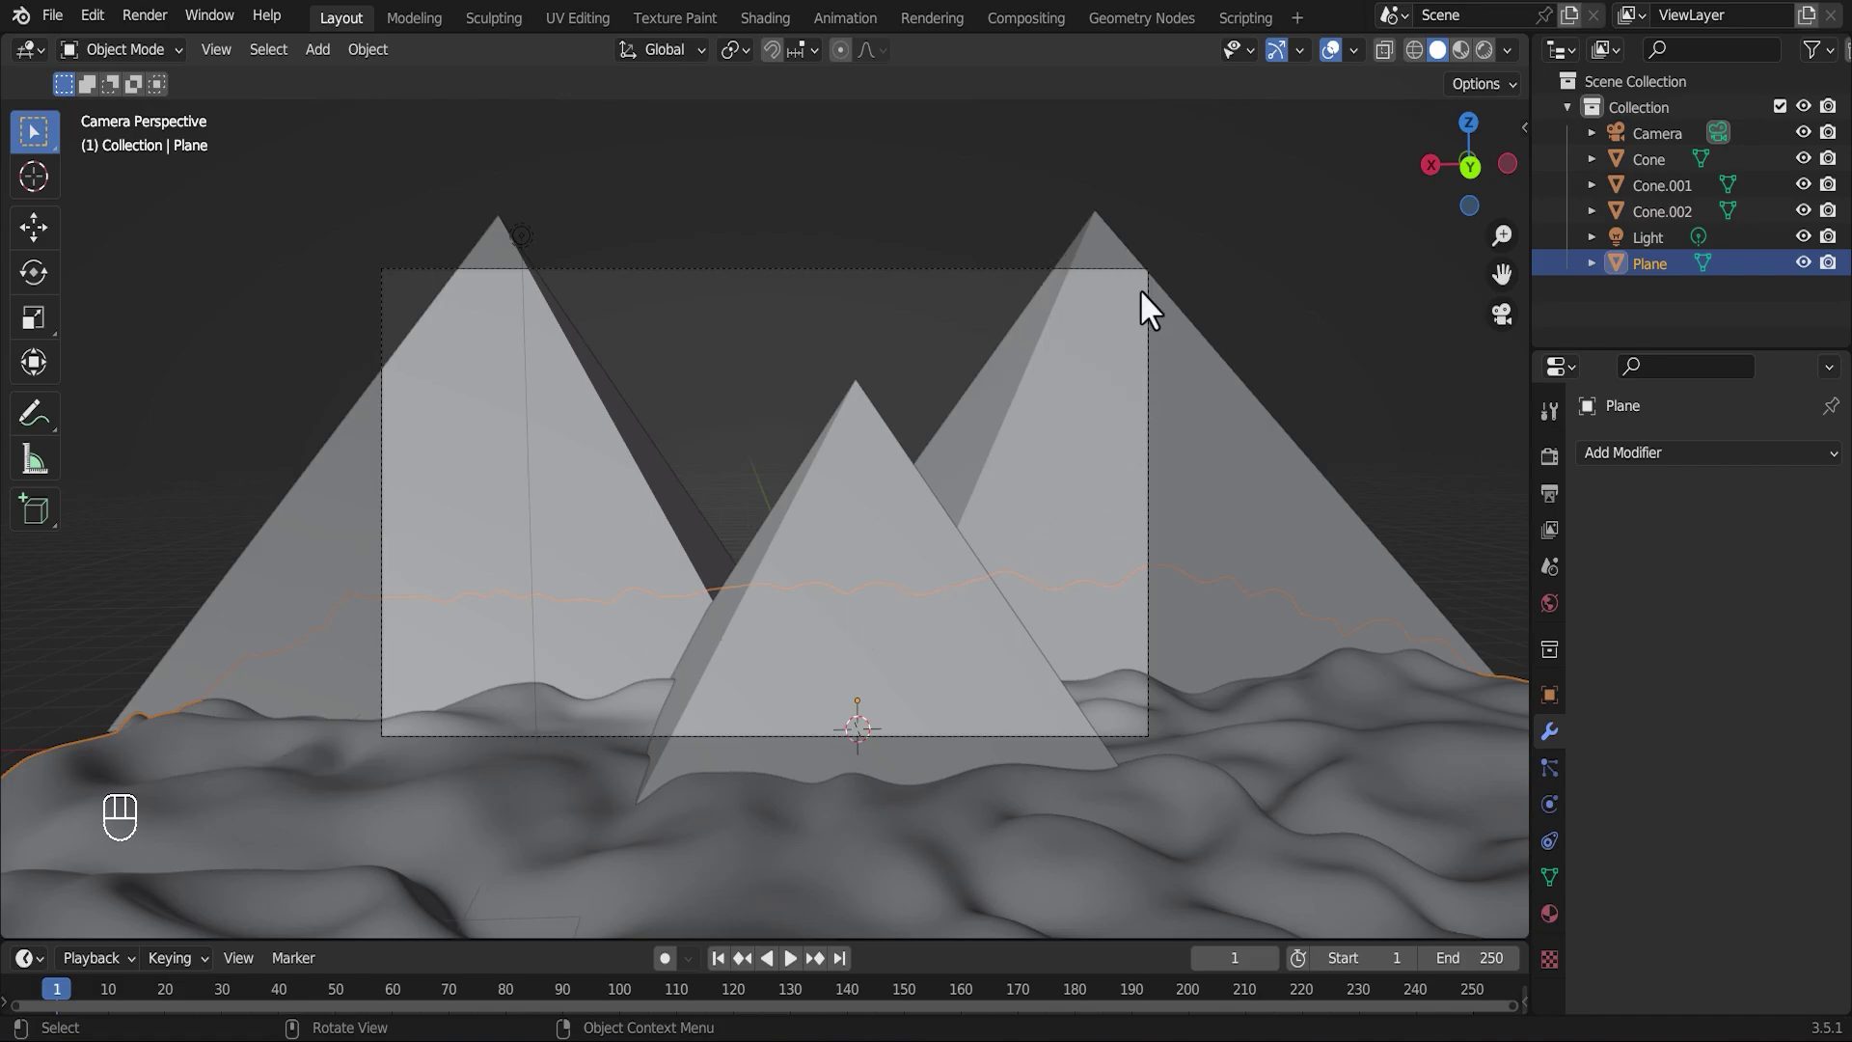
- Lock the camera to the view and reframe the shot so all three pyramid tips fit inside the frame
{"action": "key", "text": "n"}
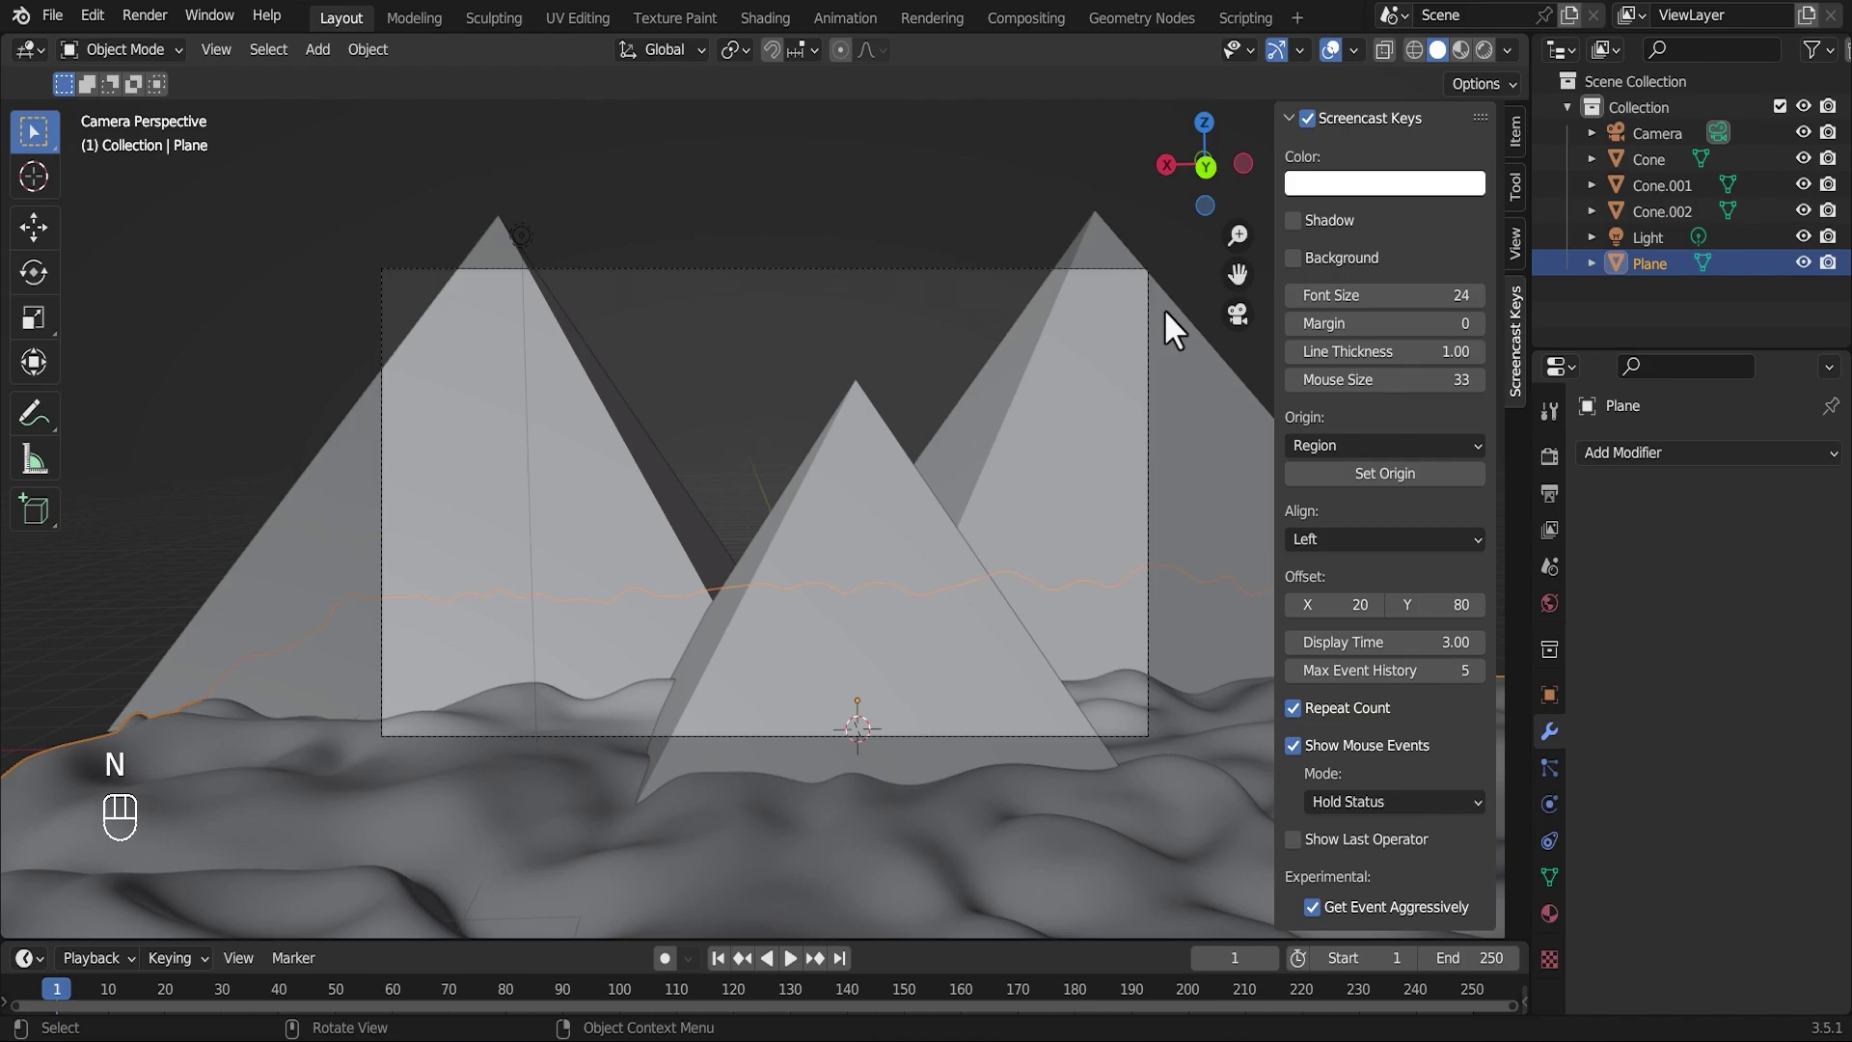
{"action": "left_click", "coordinate": [1132, 259]}
{"action": "left_click", "coordinate": [1136, 268]}
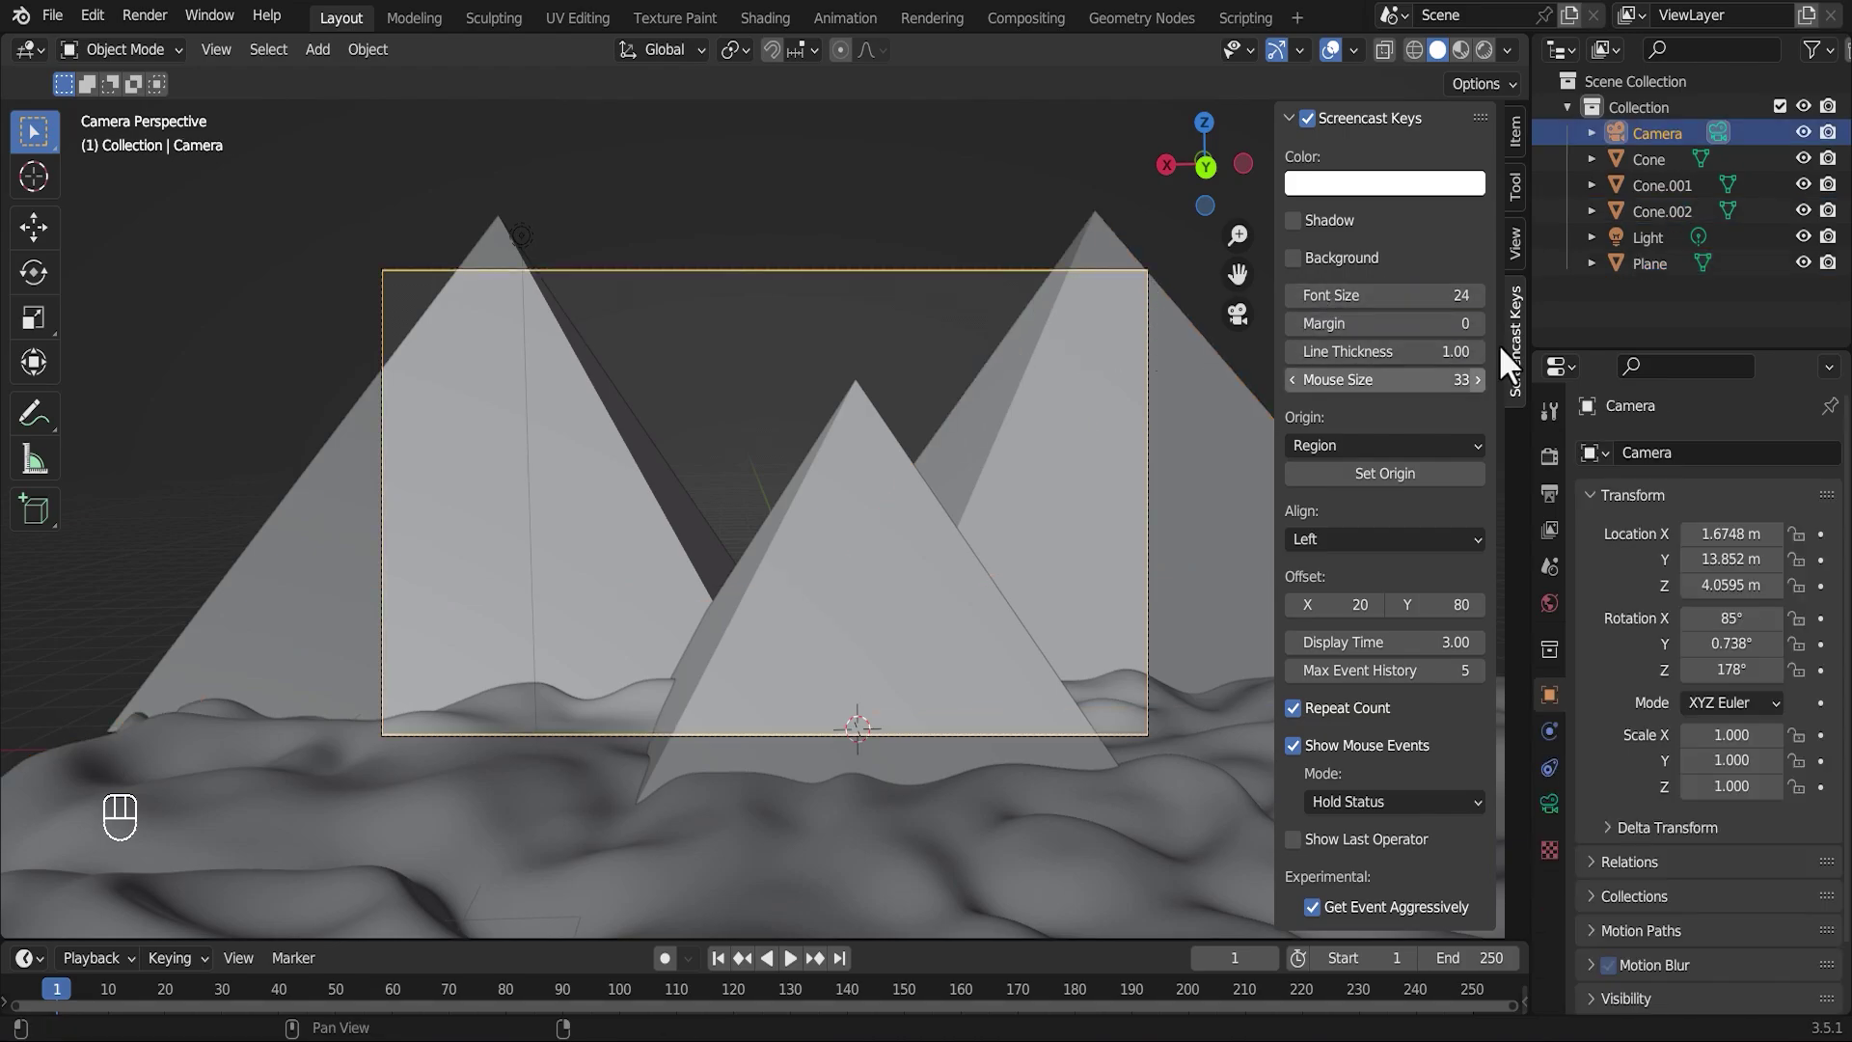
{"action": "left_click", "coordinate": [1514, 243]}
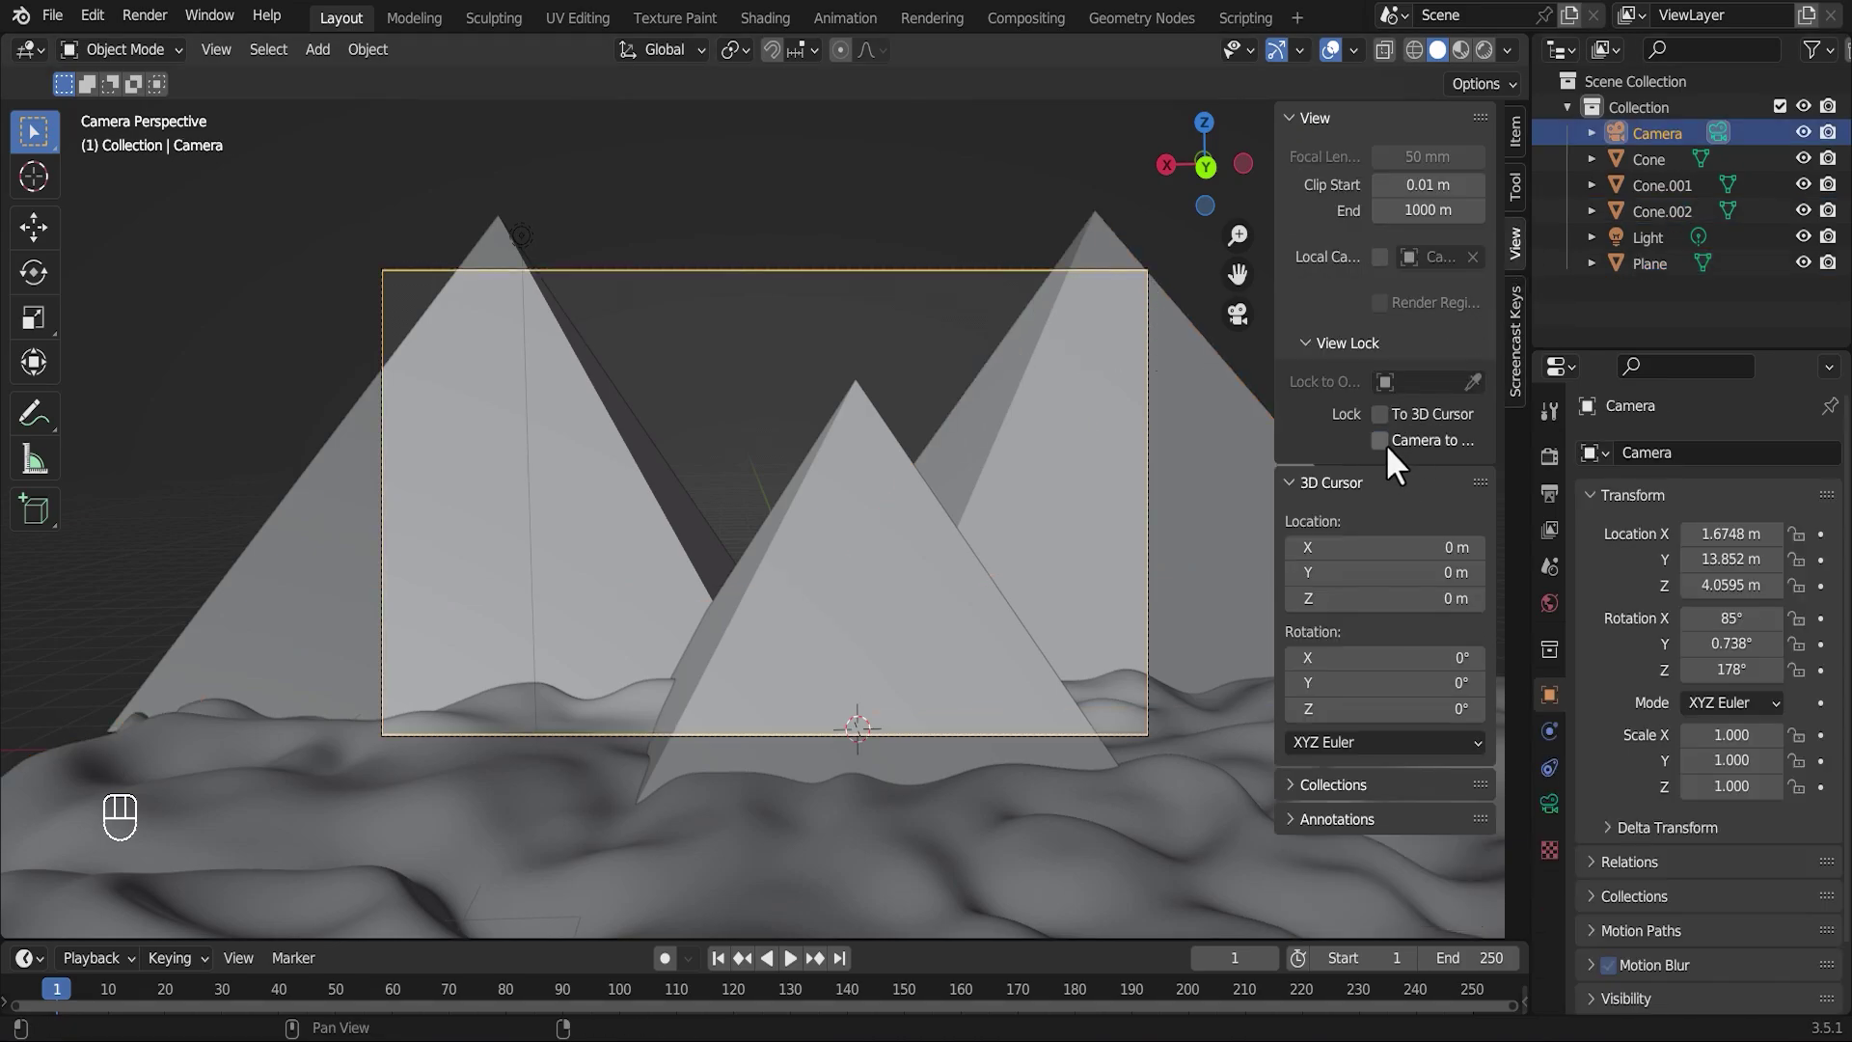
{"action": "middle_click_drag", "start_coordinate": [865, 492], "coordinate": [996, 507]}
- Move the sand plane back along Y beneath the pyramids, preview the scene in rendered shading and hide the sidebar
{"action": "left_click", "coordinate": [1030, 701]}
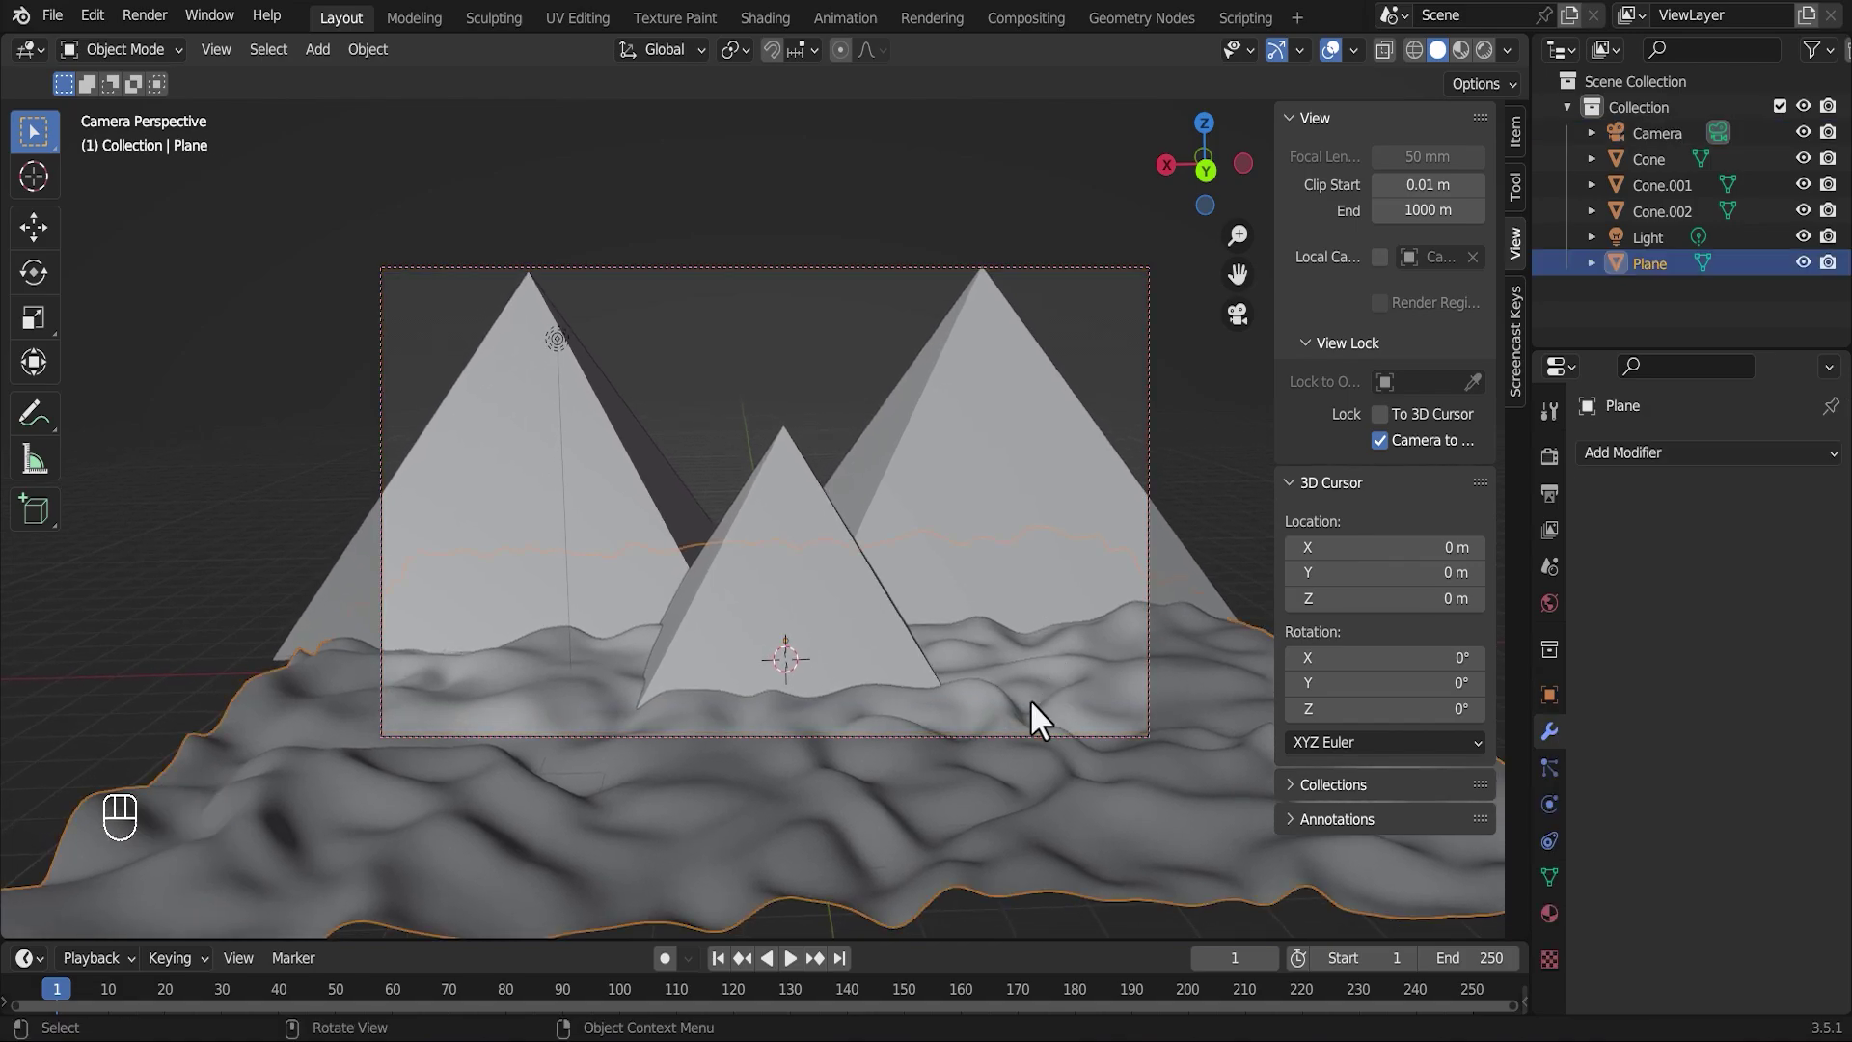
{"action": "key", "text": "g"}
{"action": "key", "text": "y"}
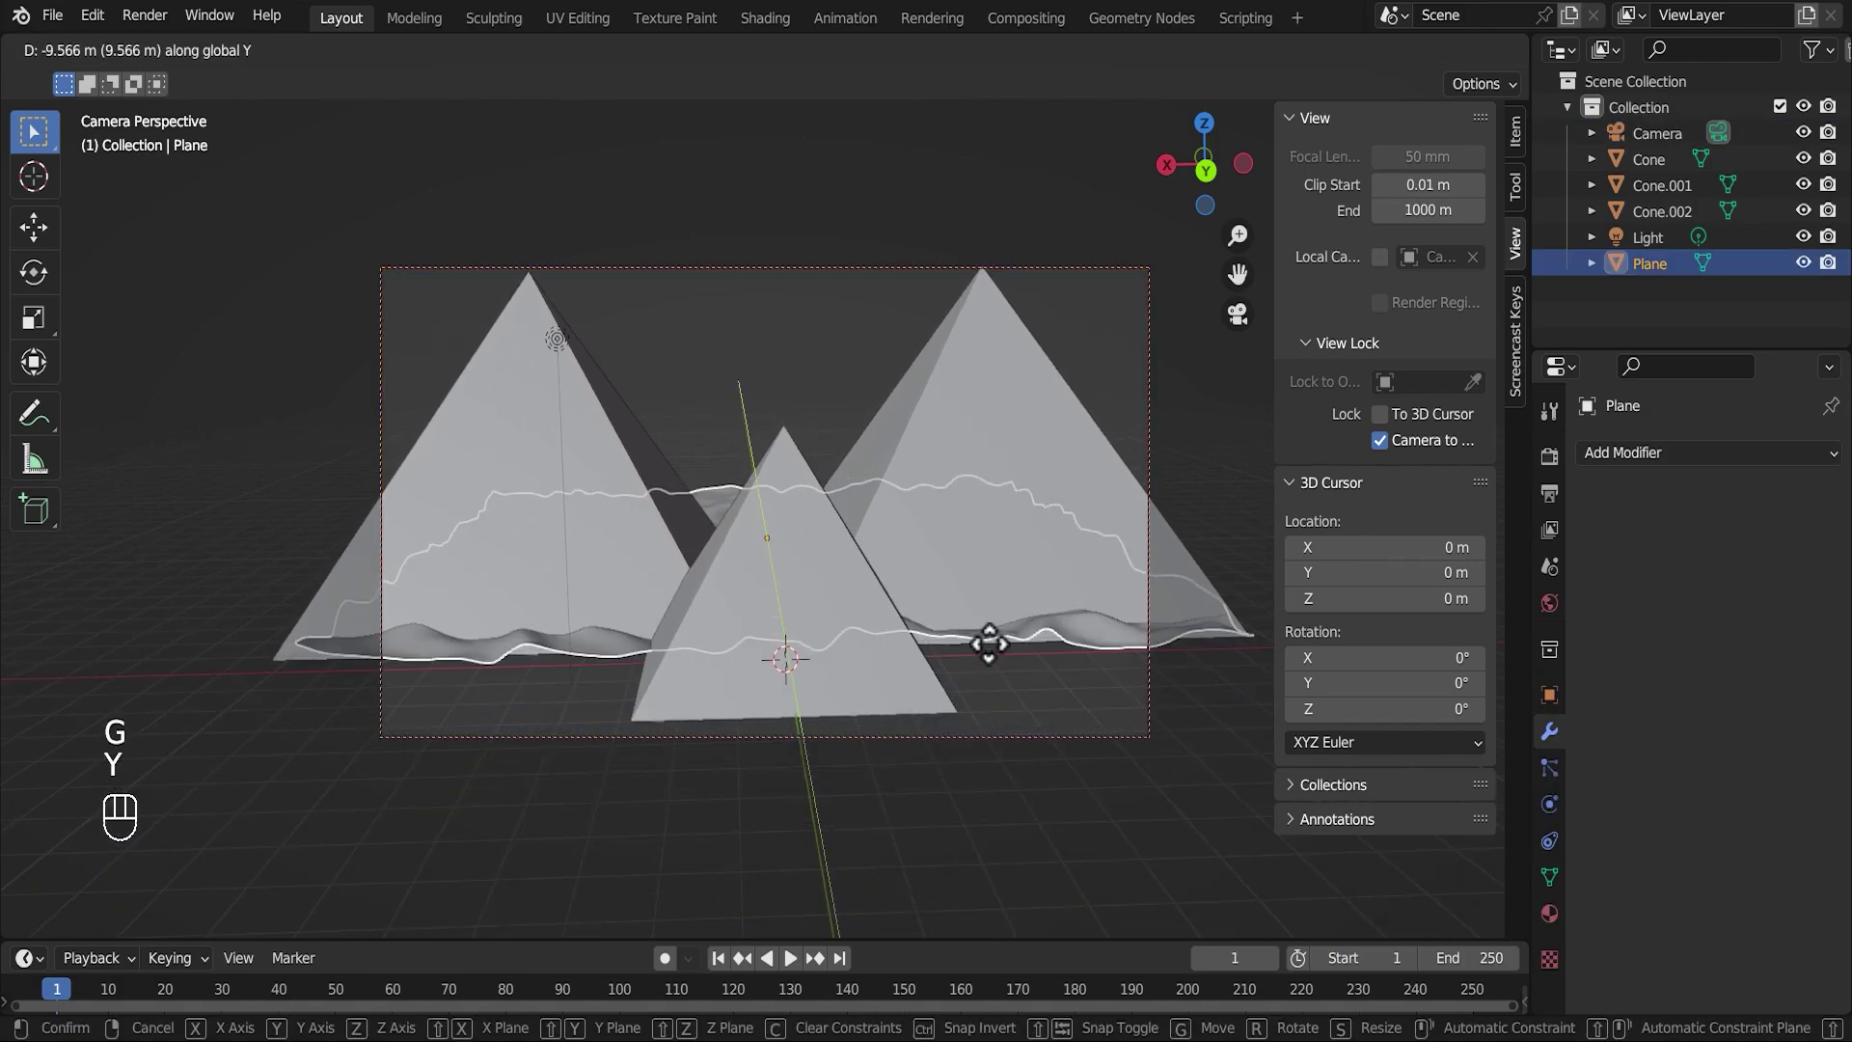
{"action": "left_click", "coordinate": [1005, 655]}
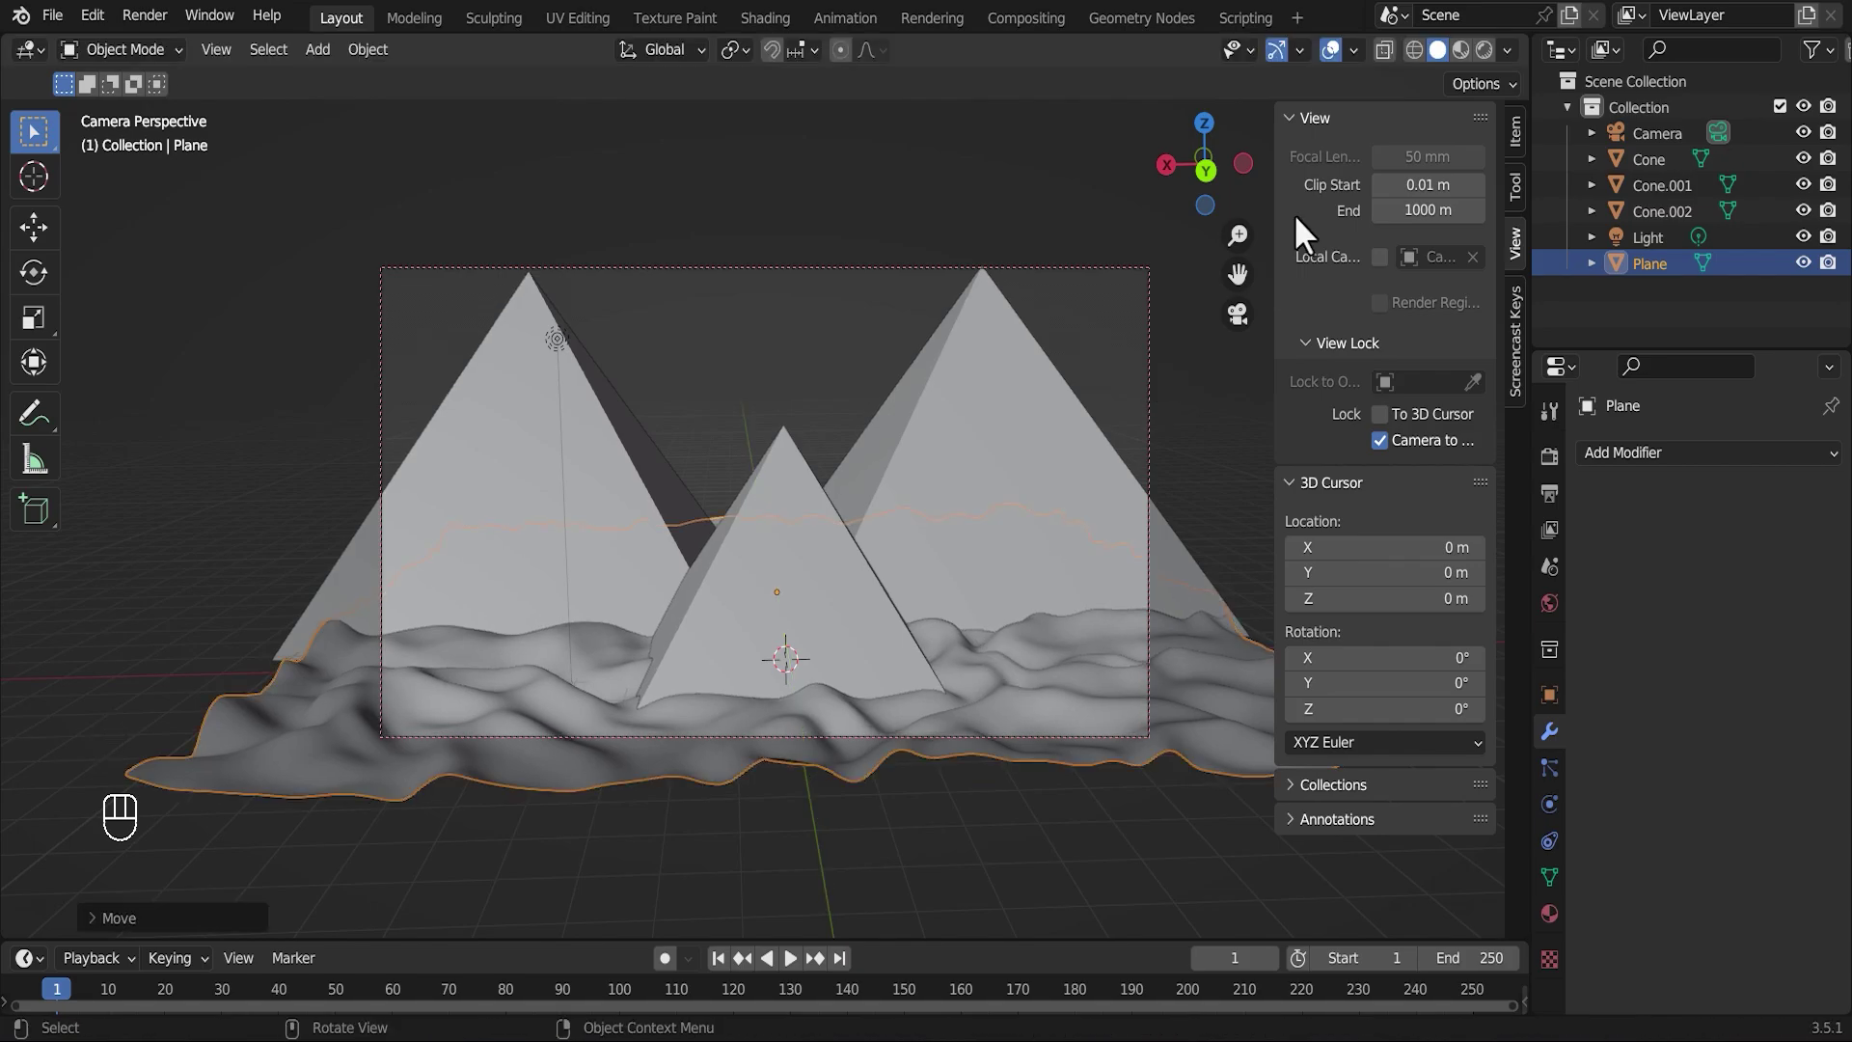
{"action": "key", "text": "z"}
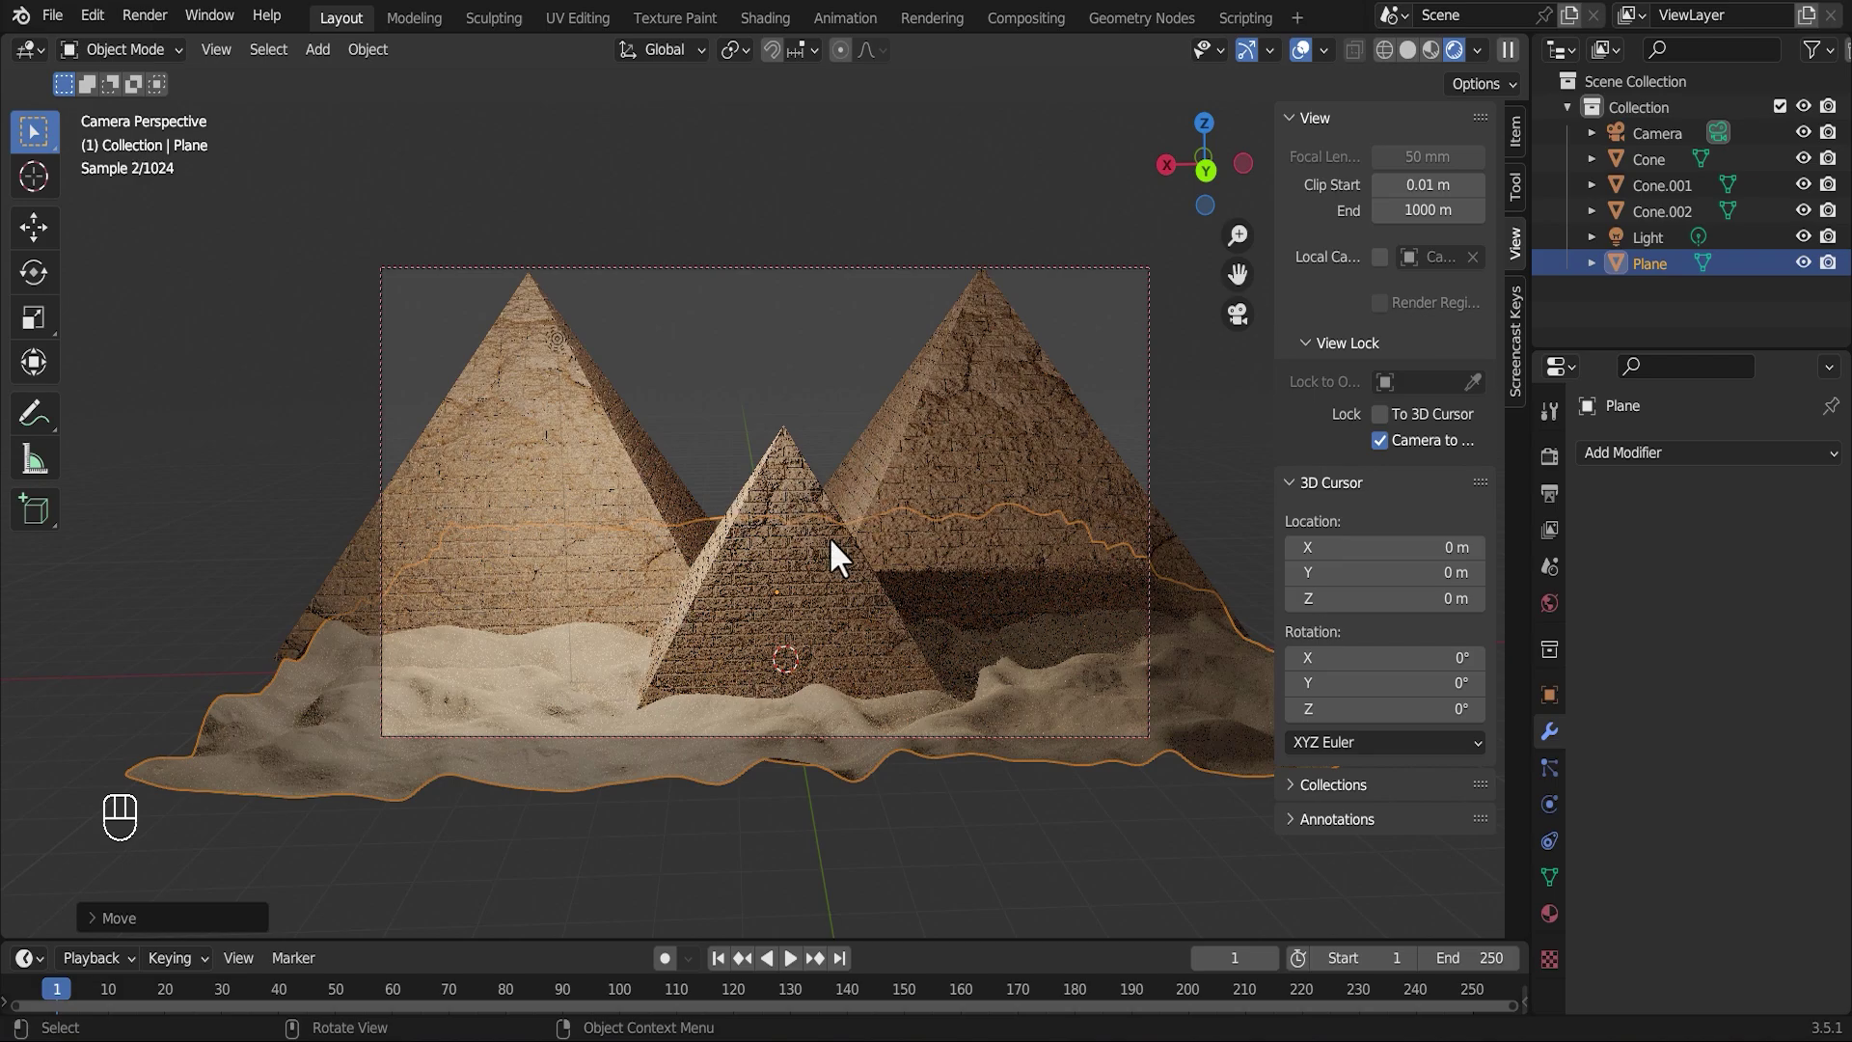
{"action": "key", "text": "n"}
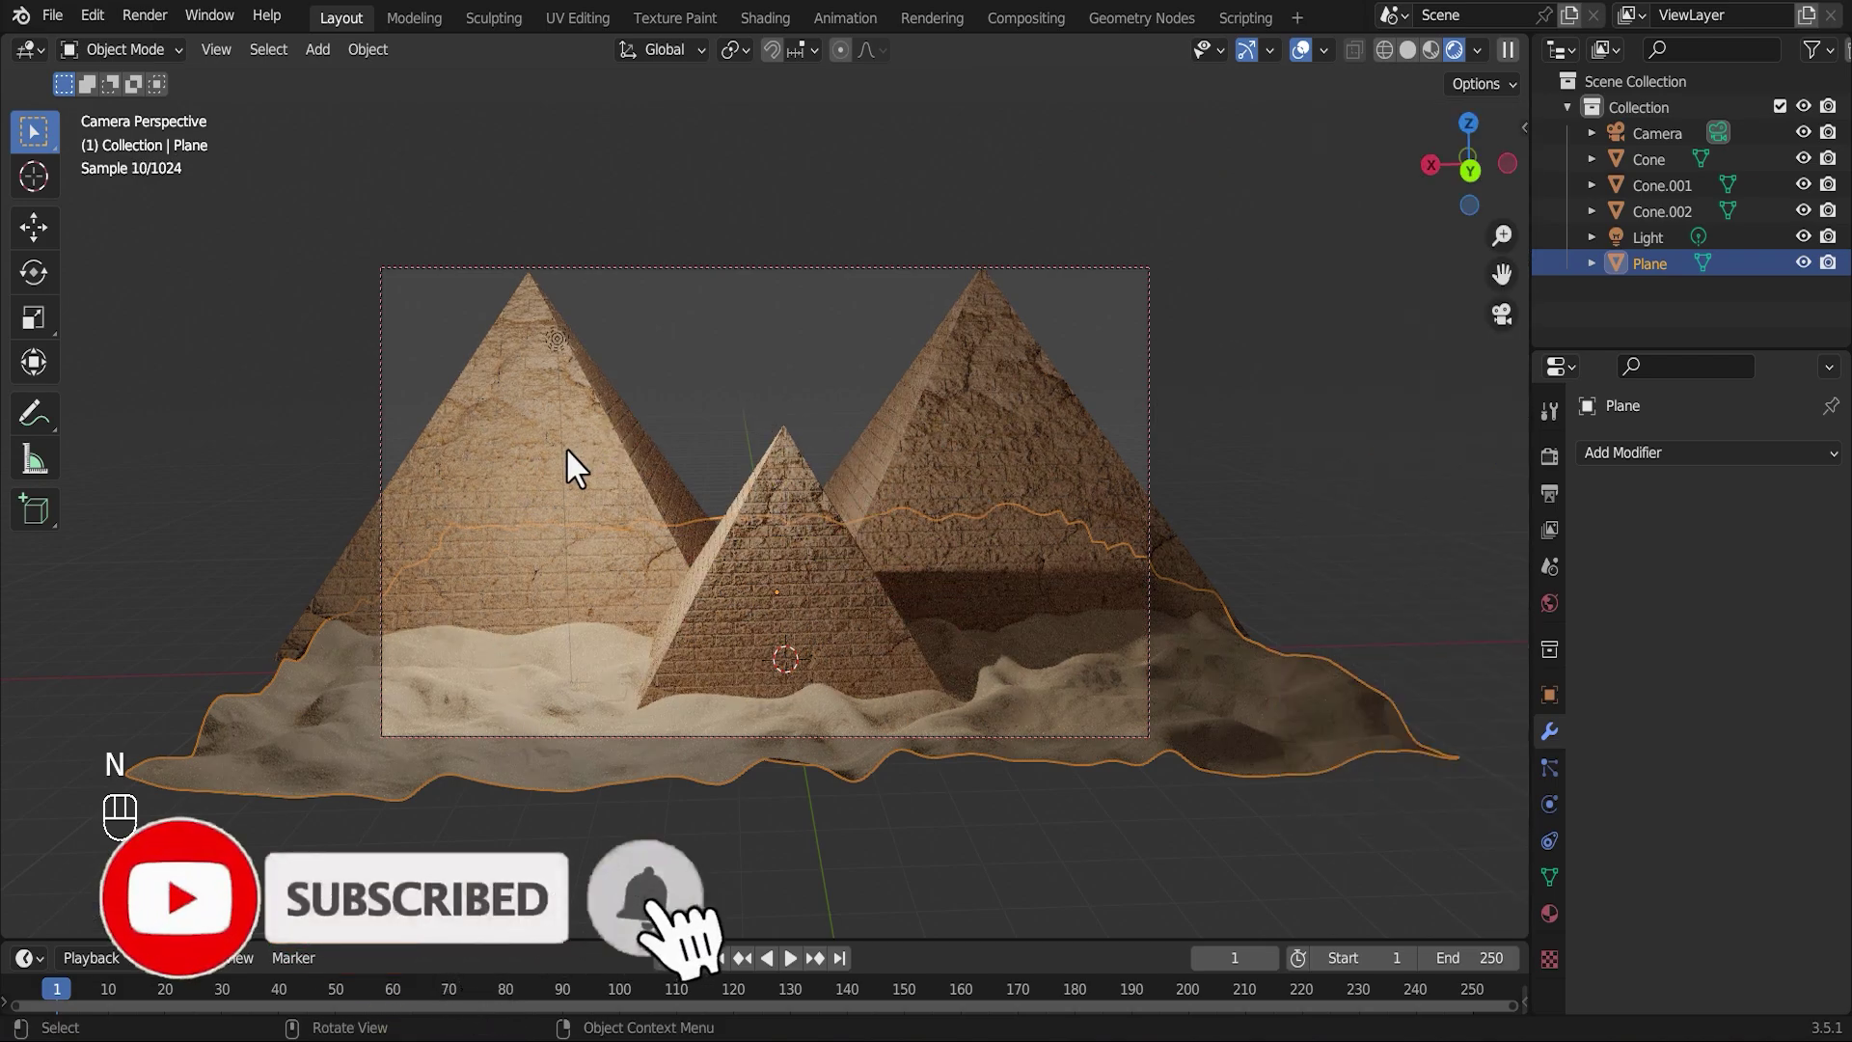
- Enlarge the sand plane and shift it back along Y so the dunes spread past the outer sides of the rear pyramids
{"action": "key", "text": "s"}
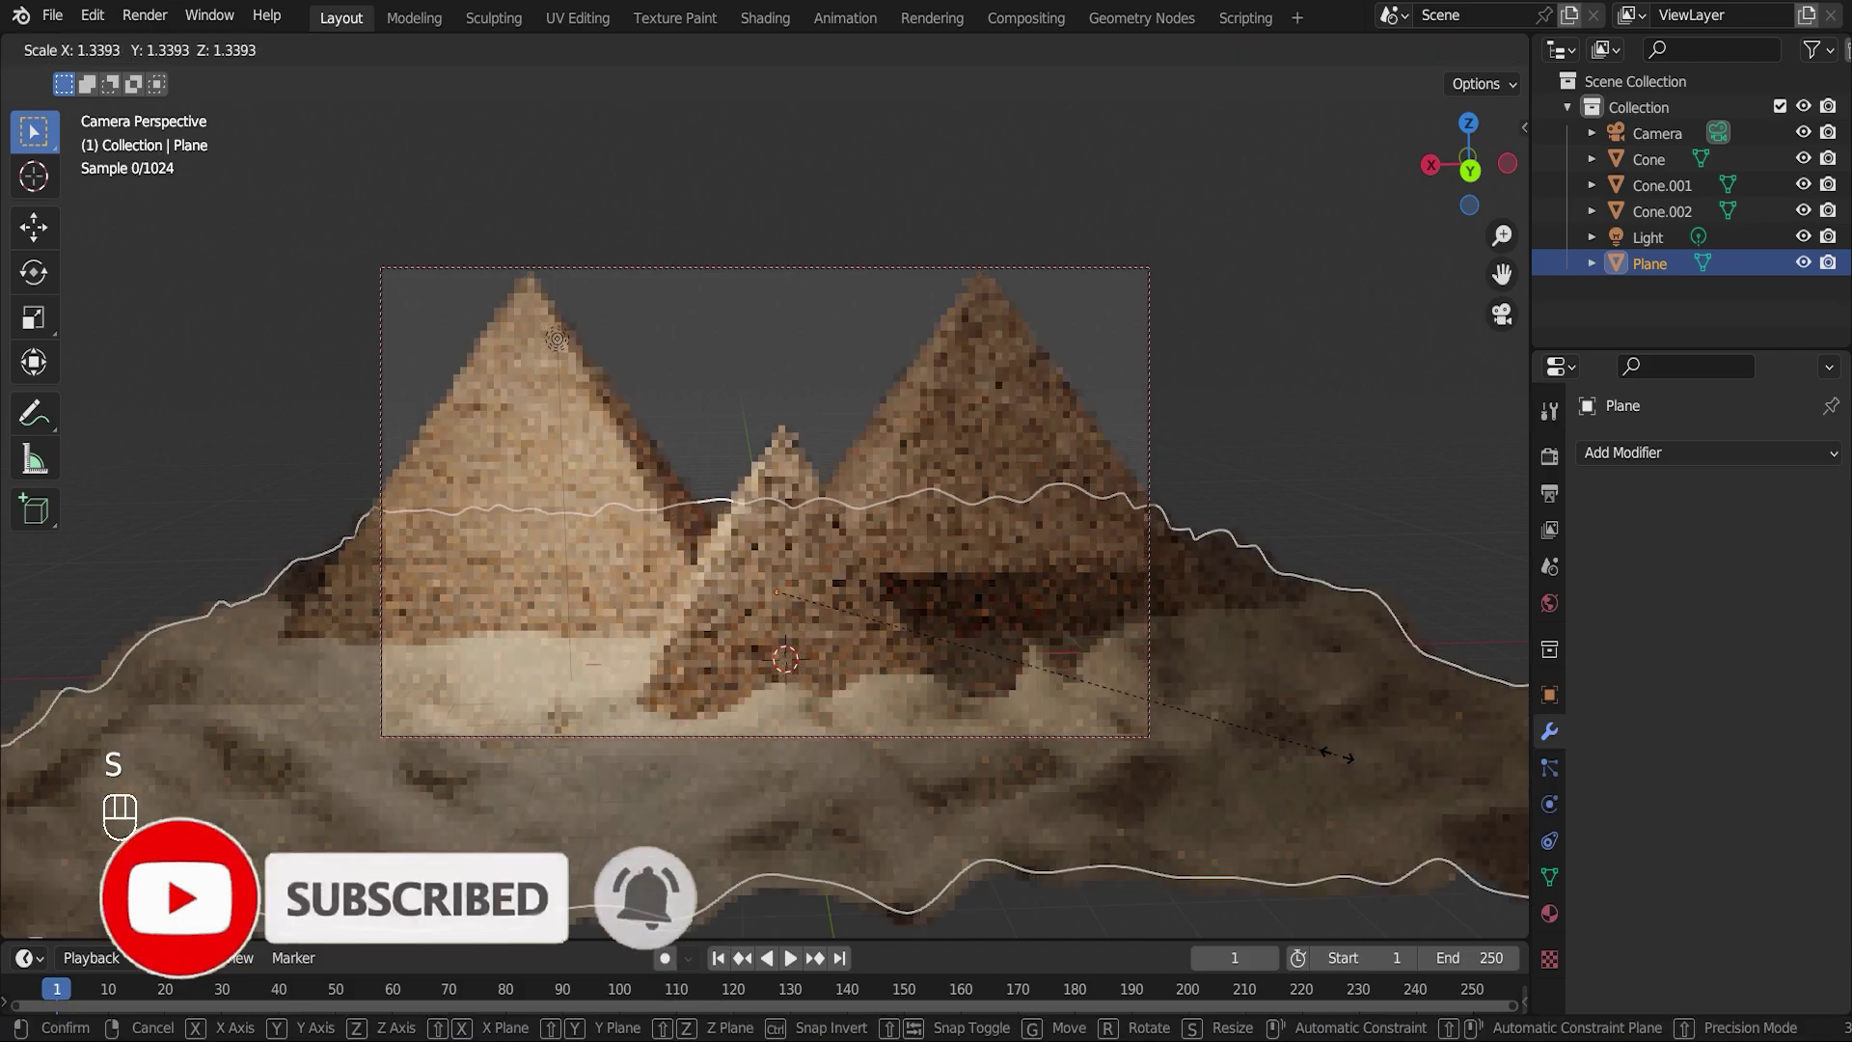
{"action": "left_click", "coordinate": [1148, 824]}
{"action": "key", "text": "g"}
{"action": "key", "text": "y"}
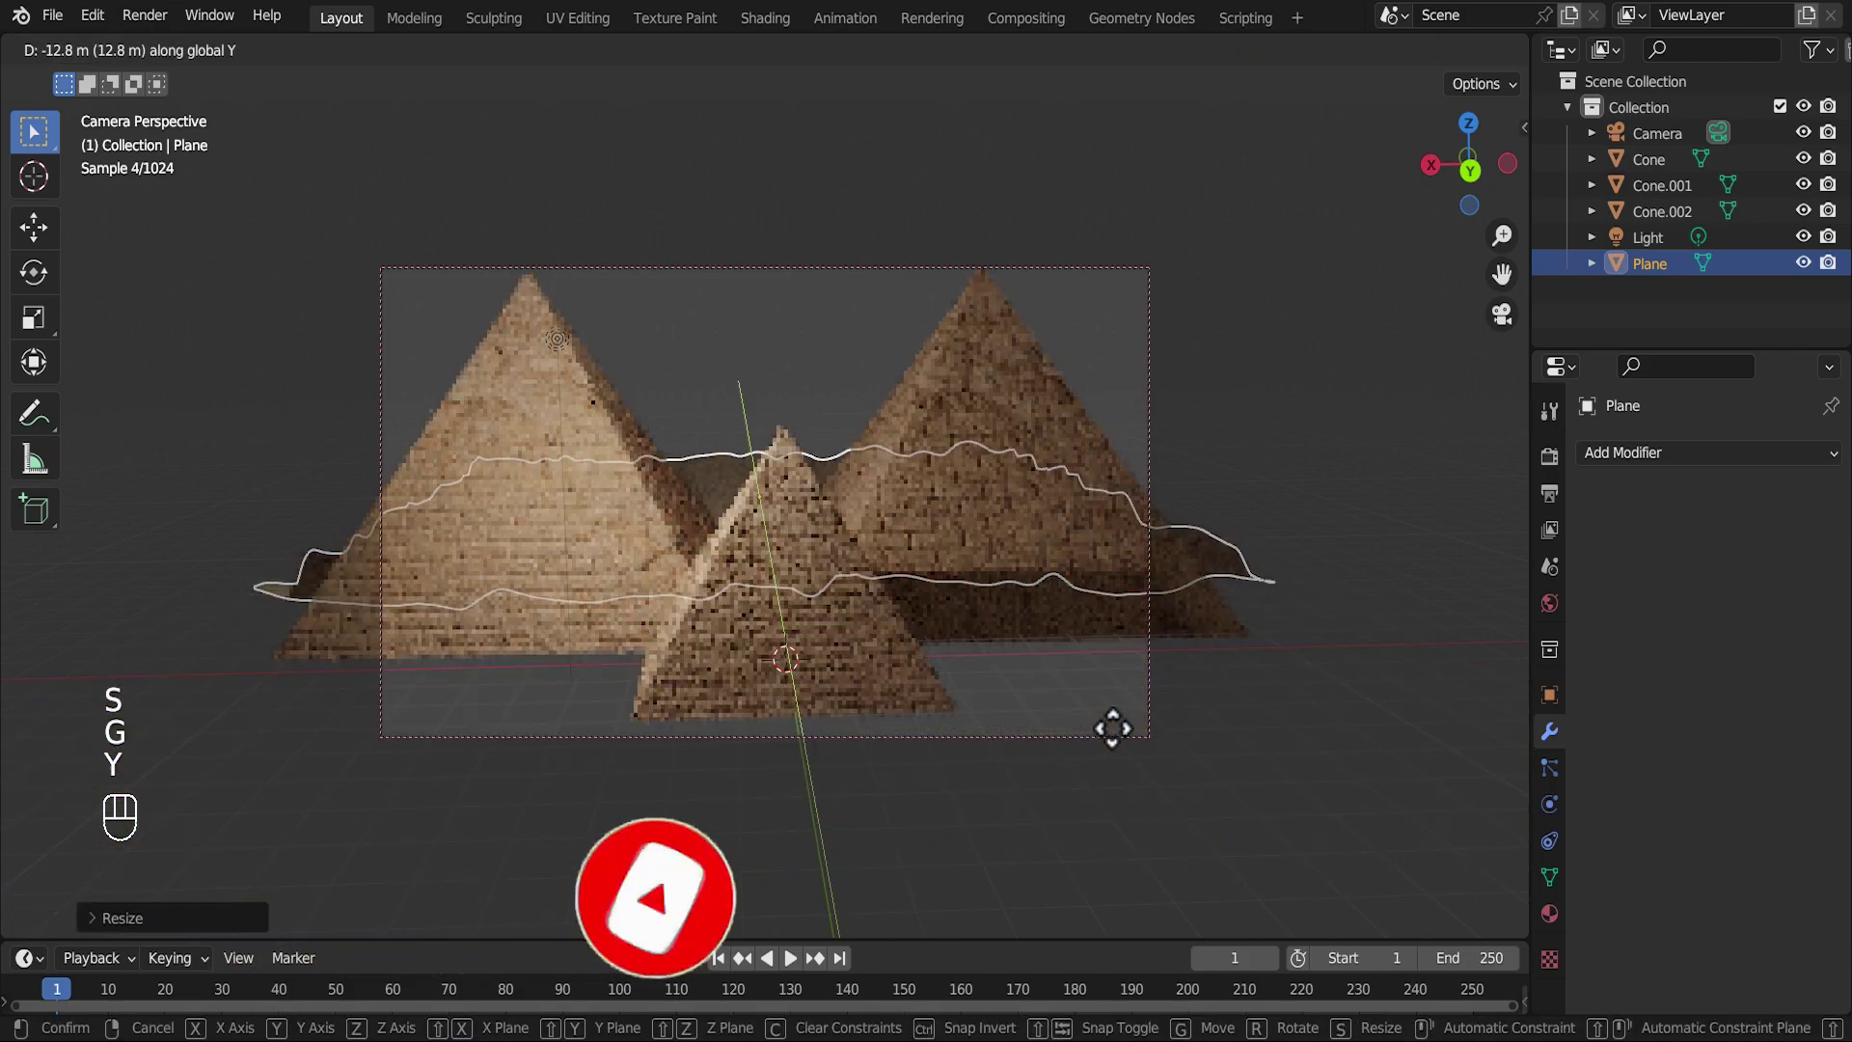
{"action": "left_click", "coordinate": [1118, 789]}
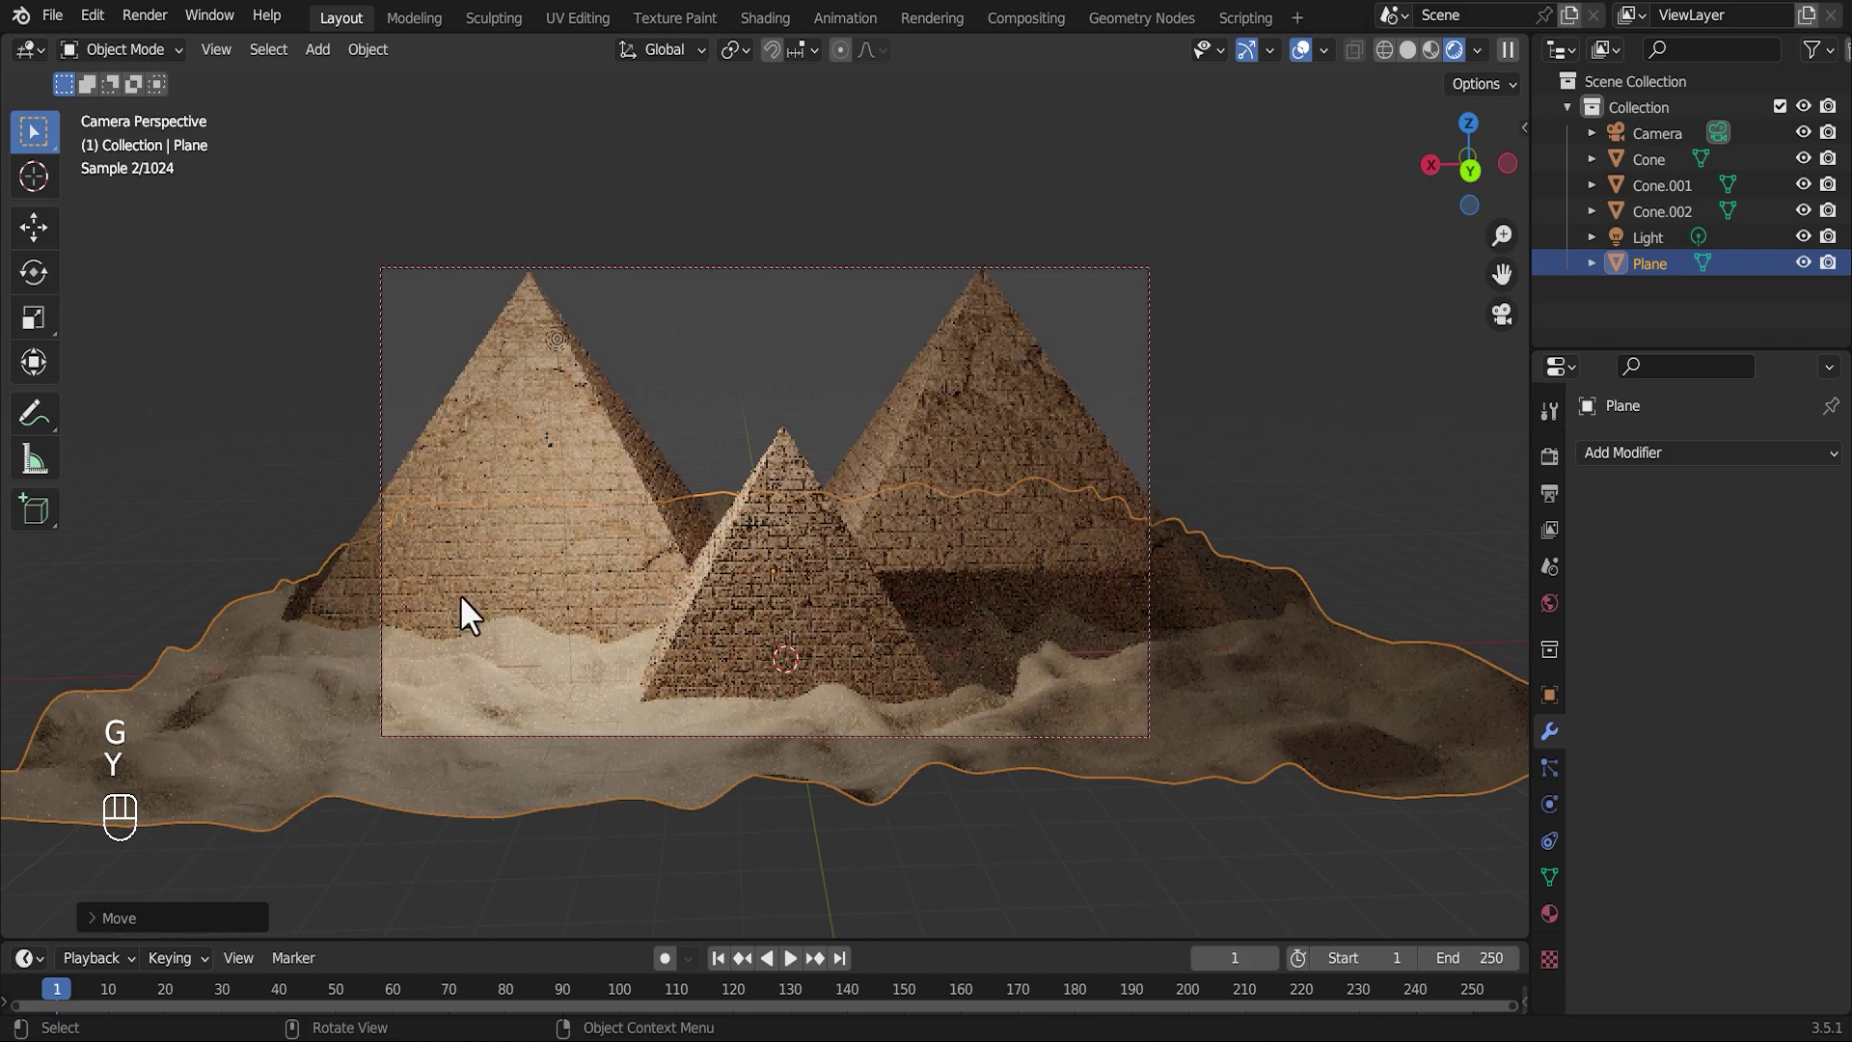
{"action": "left_click", "coordinate": [1184, 469]}
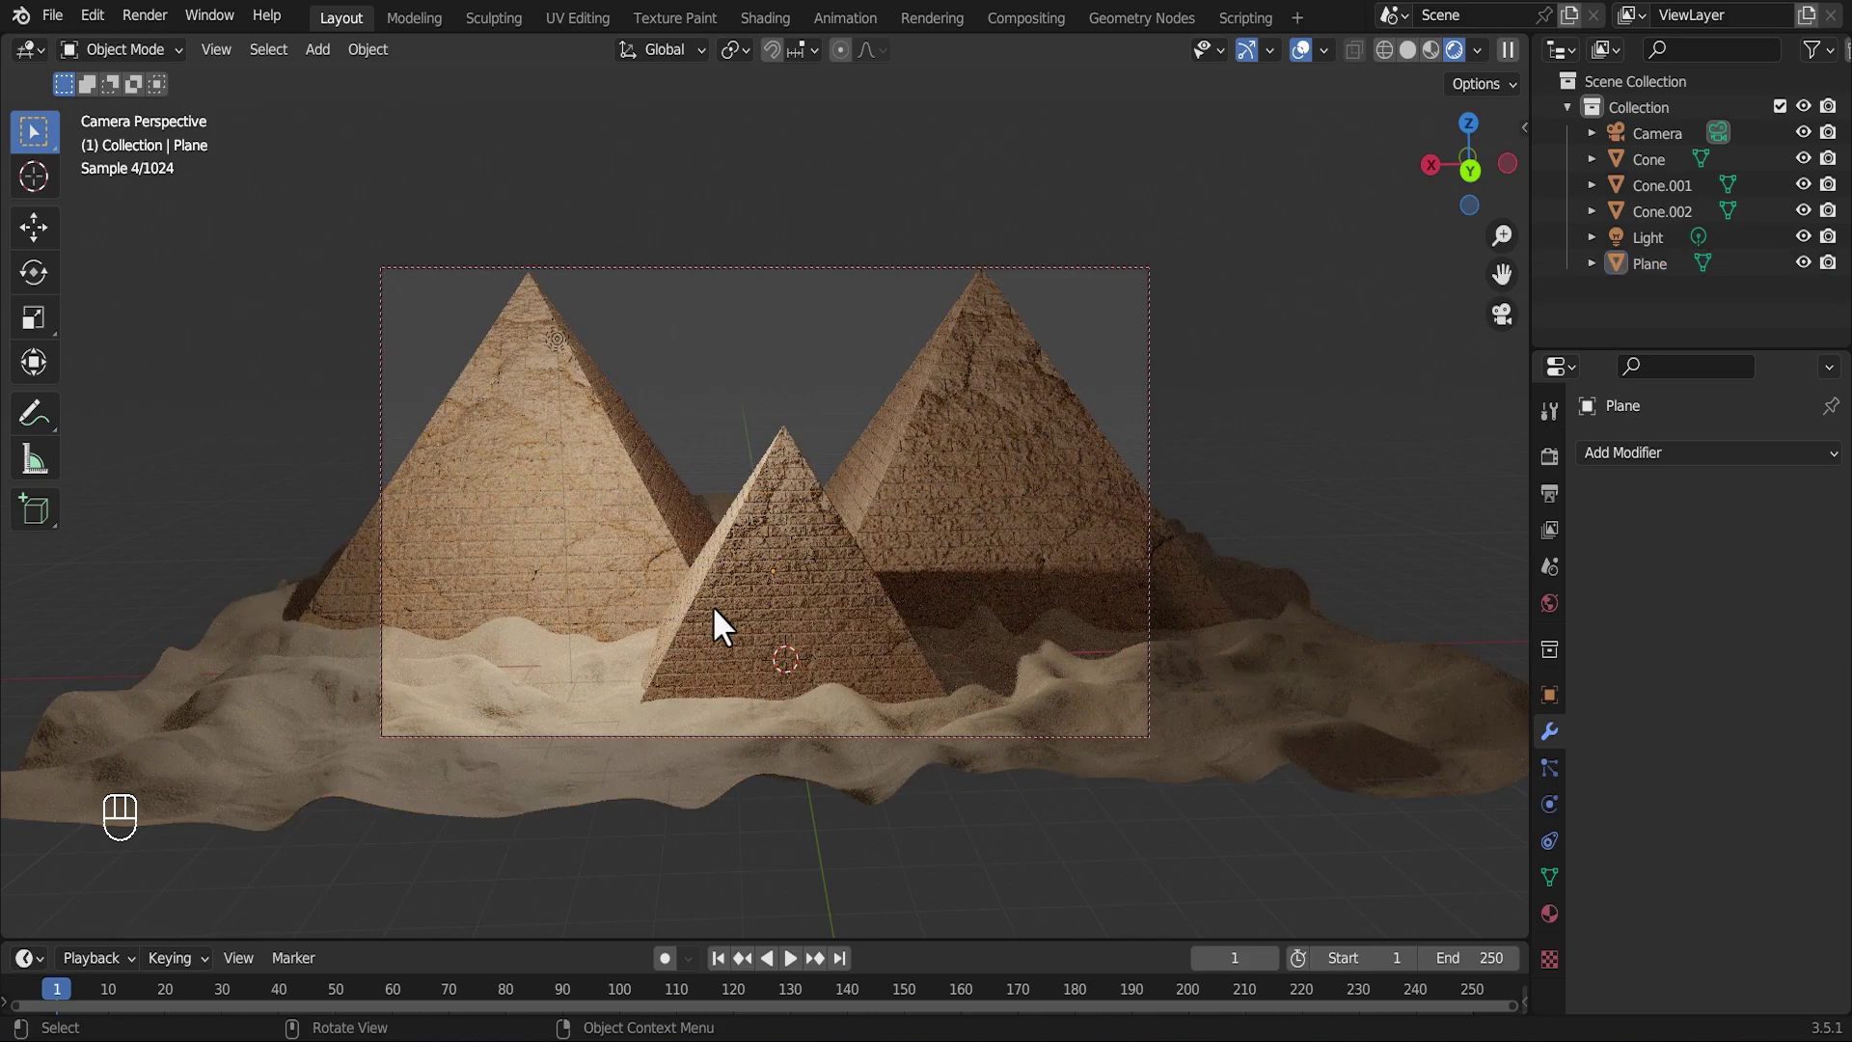
{"action": "left_click", "coordinate": [550, 664]}
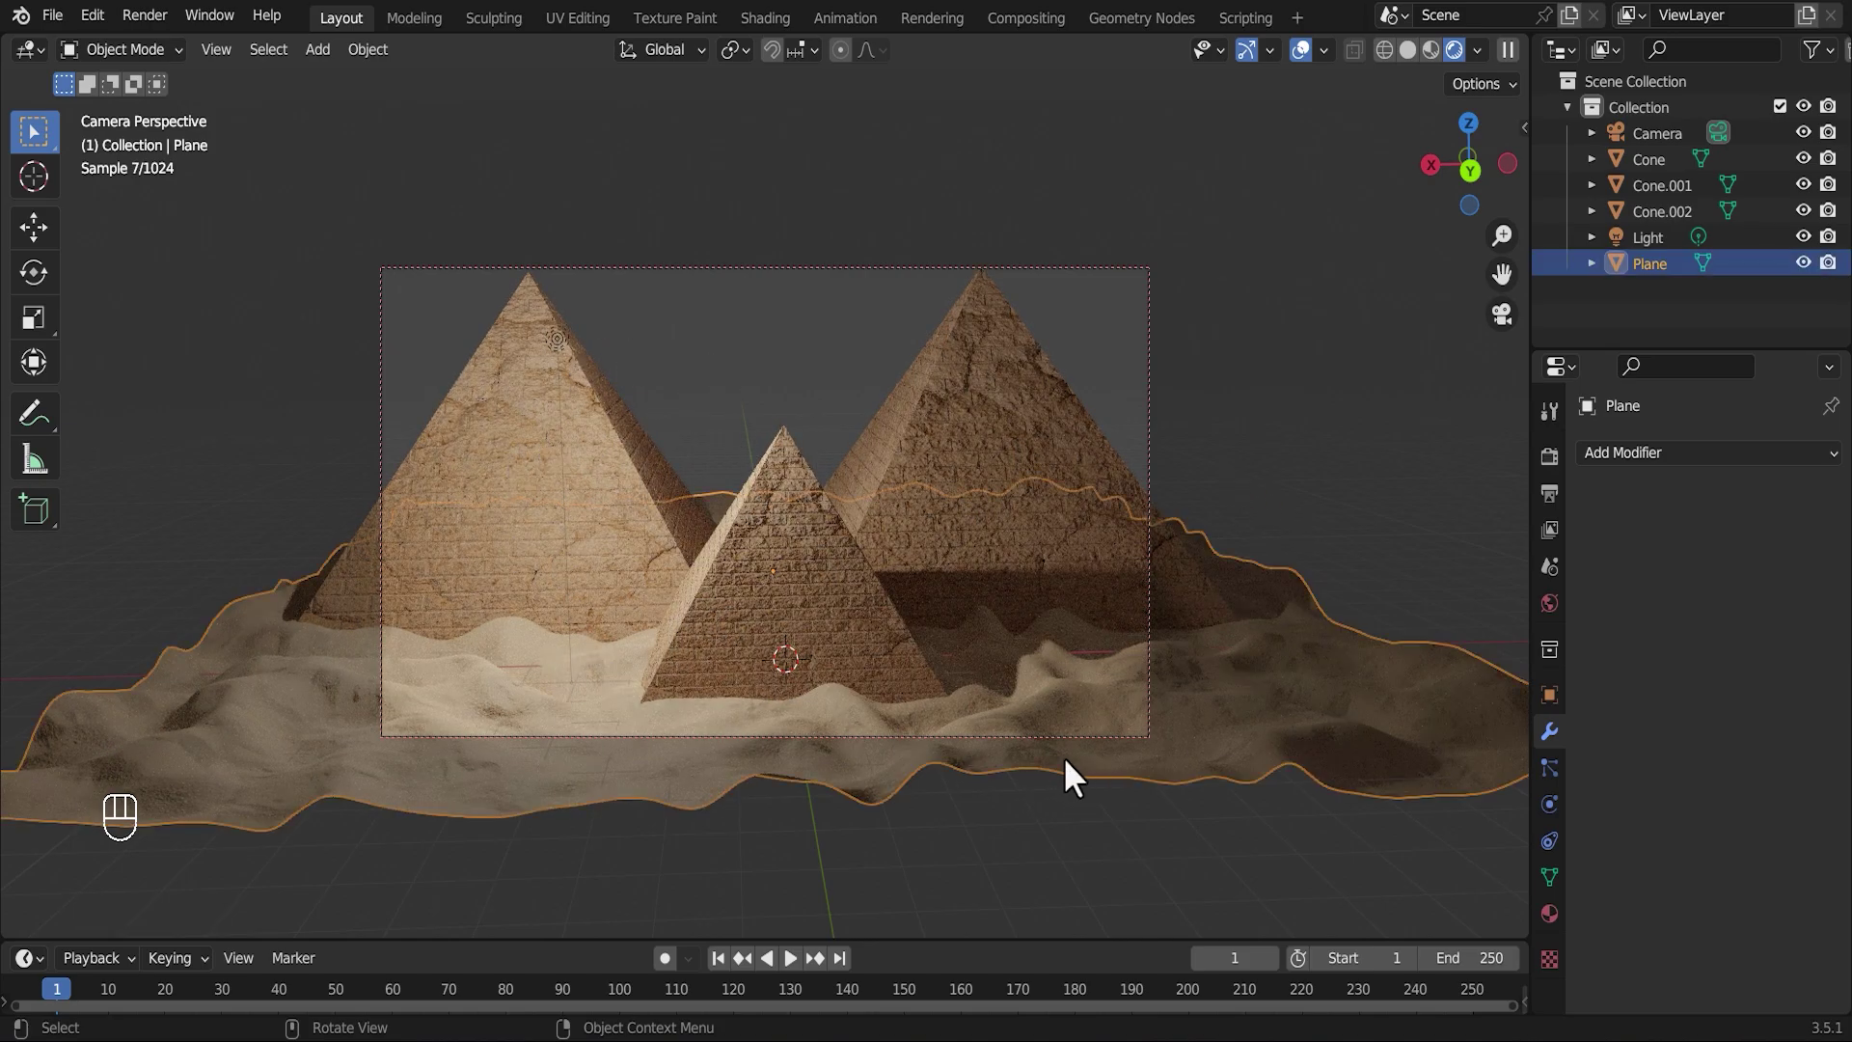
{"action": "key", "text": "s"}
{"action": "left_click", "coordinate": [903, 717]}
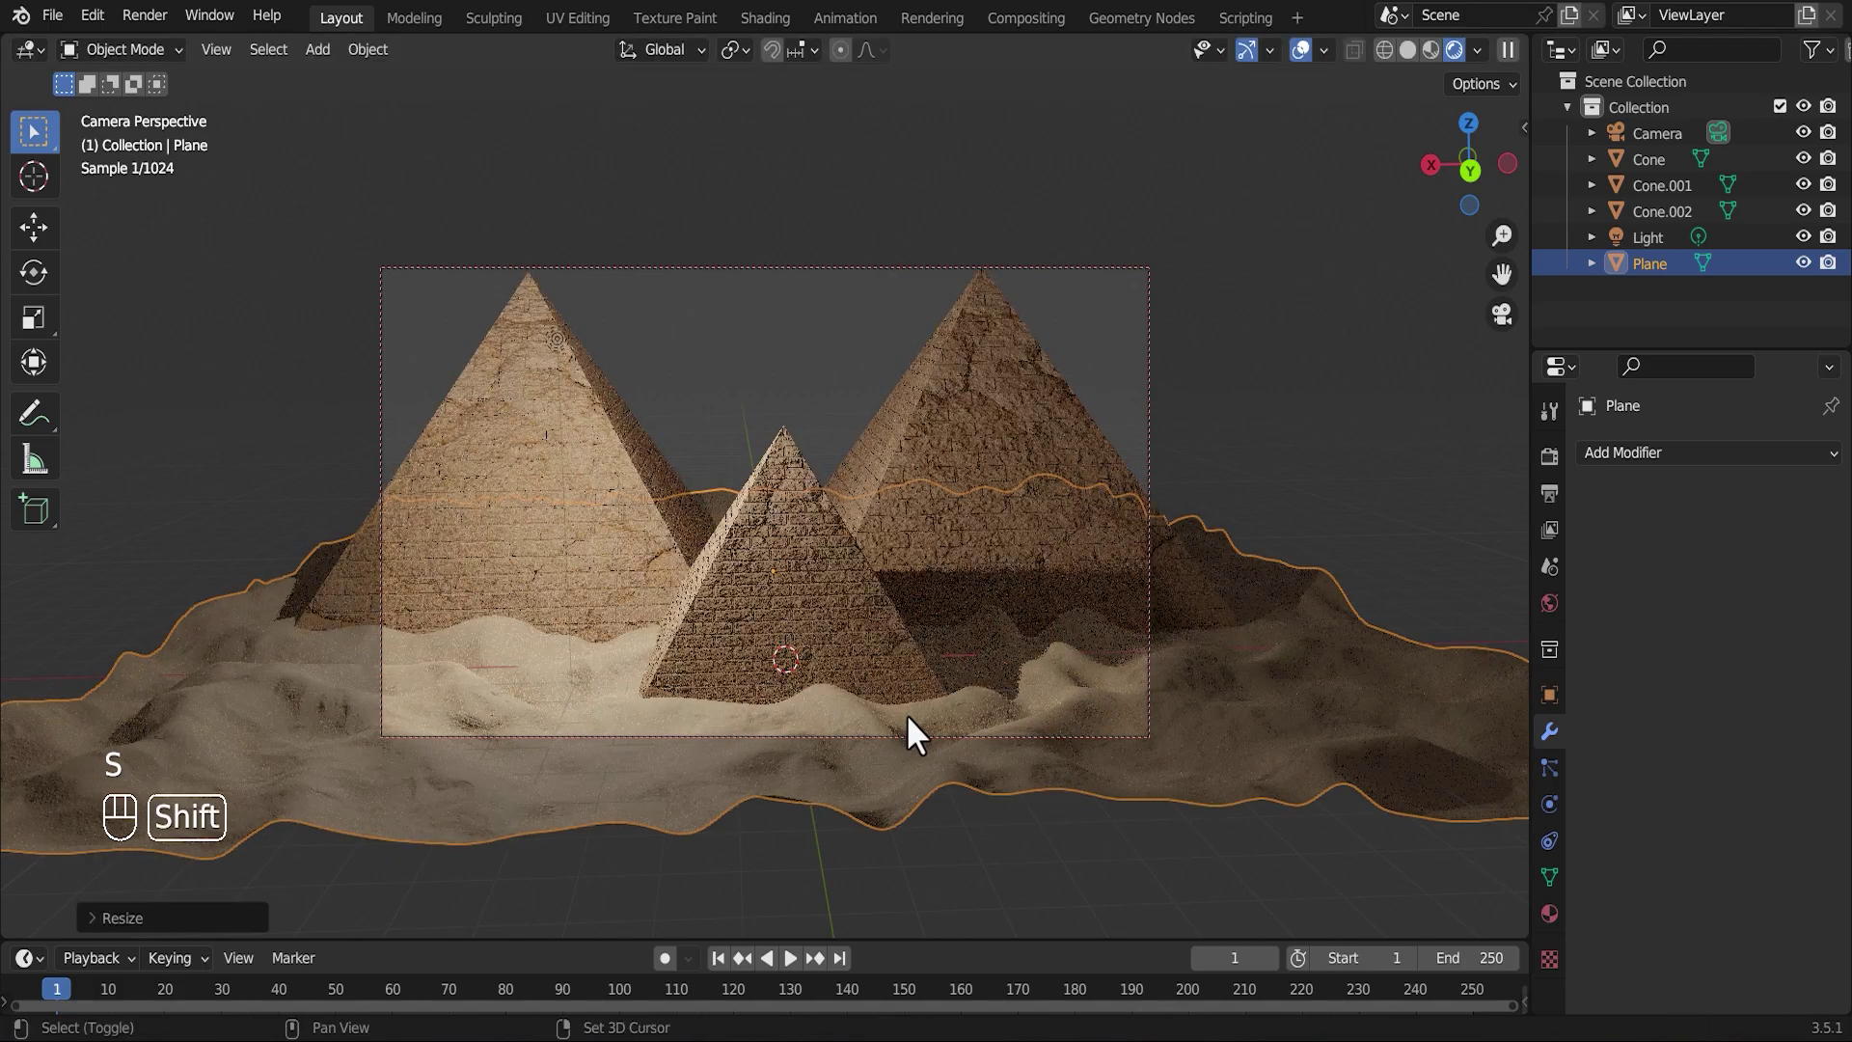
- Duplicate the sand plane along Y to behind the pyramids and scale the copy up to fill the background
{"action": "key", "text": "shift+d"}
{"action": "key", "text": "z"}
{"action": "key", "text": "x"}
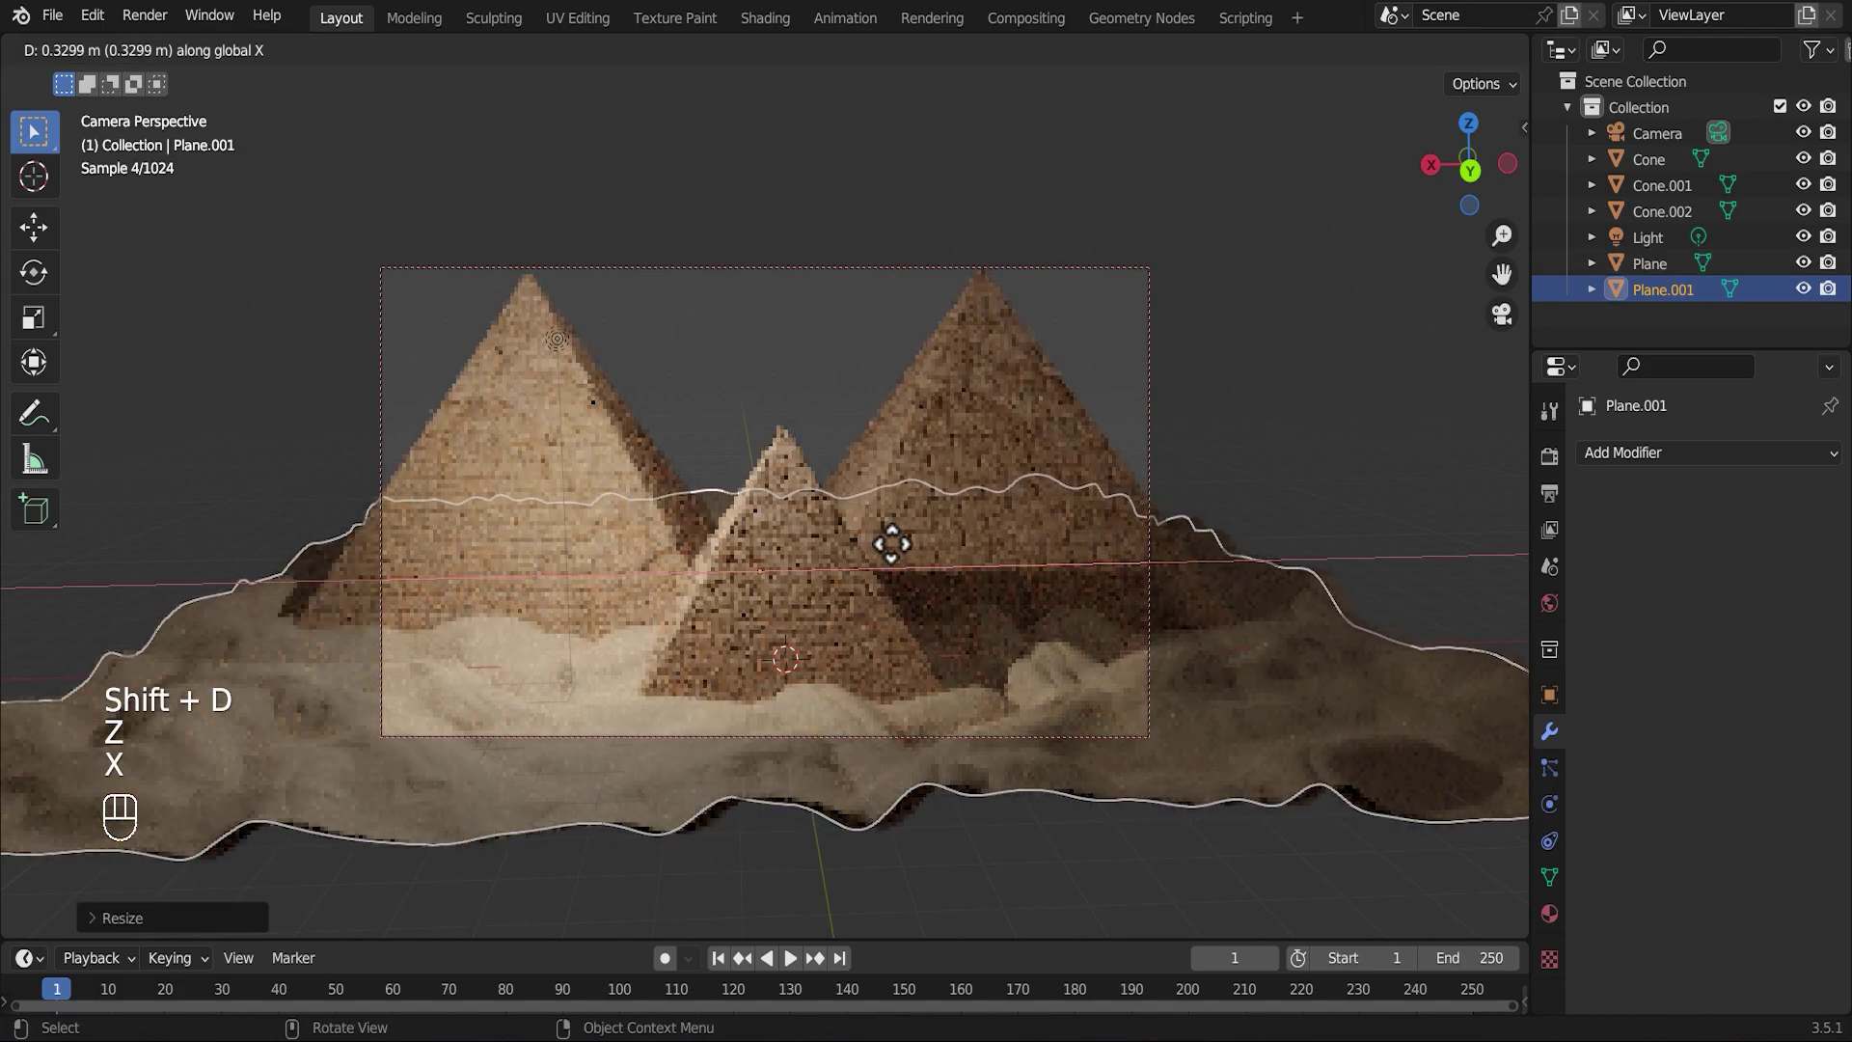
{"action": "key", "text": "y"}
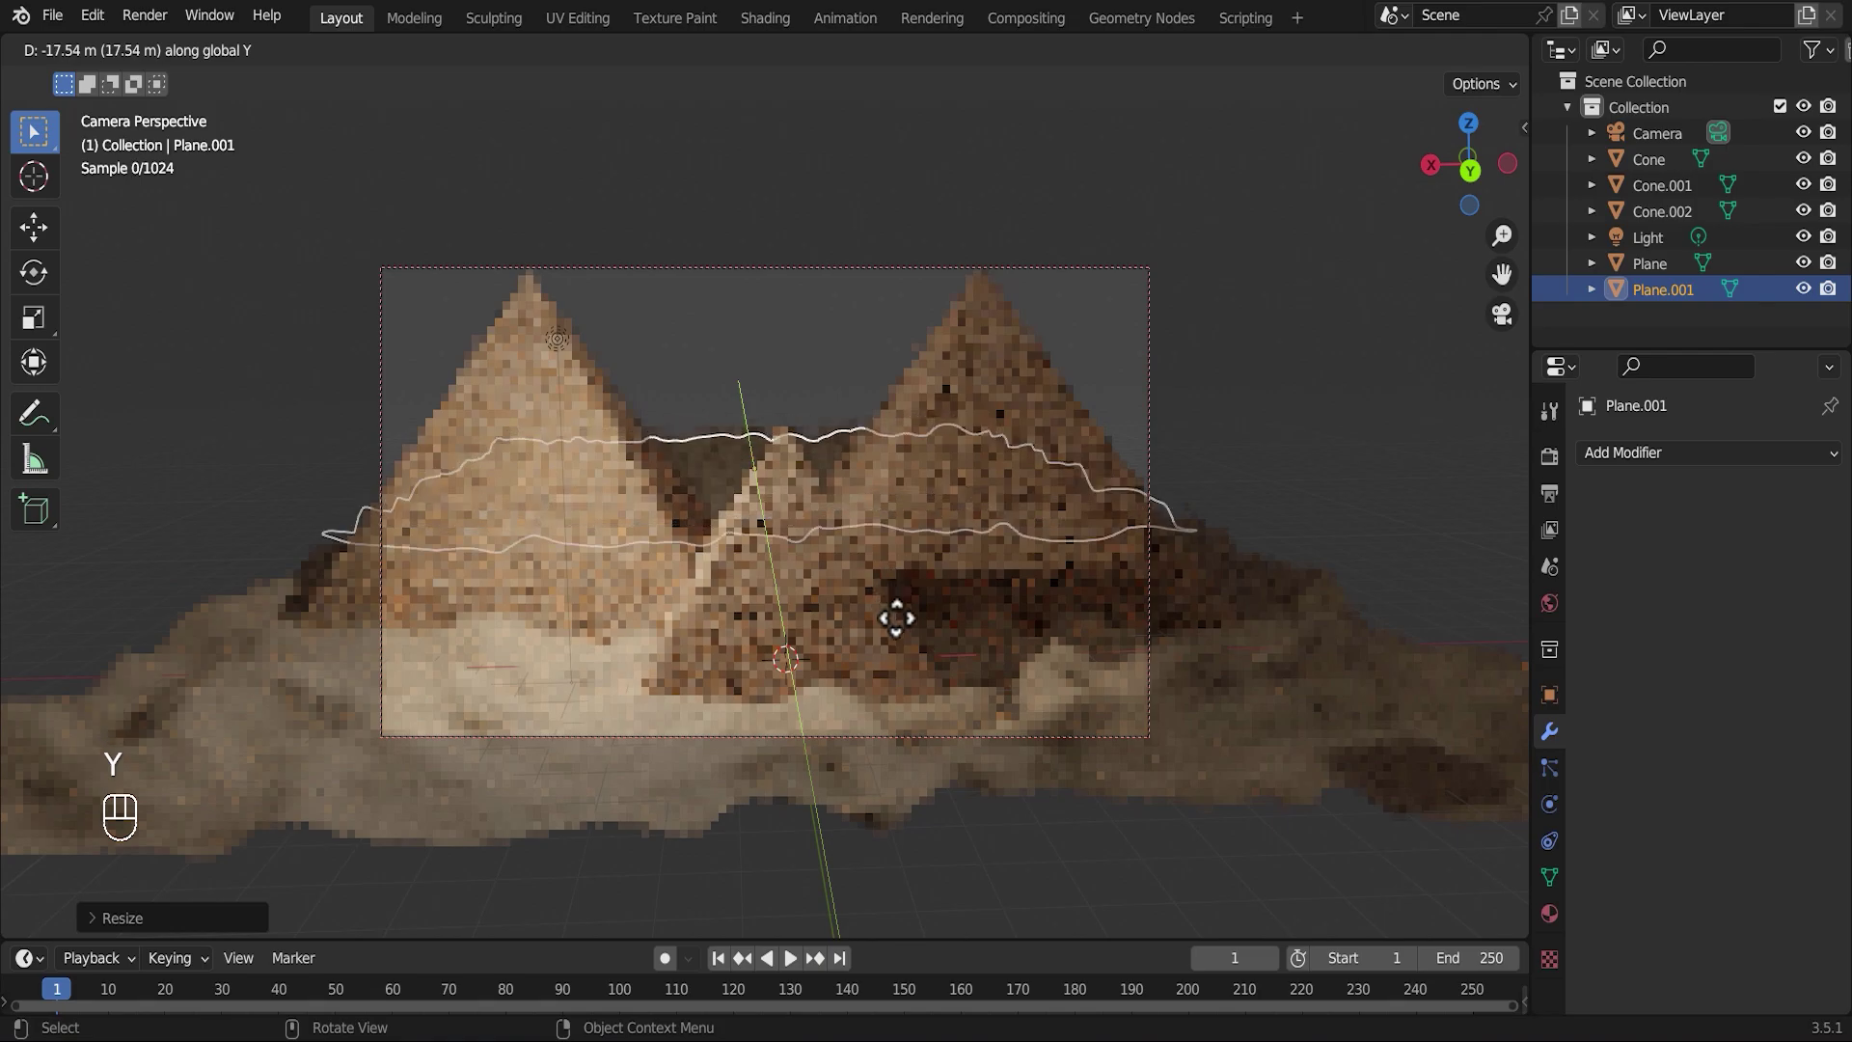
{"action": "left_click", "coordinate": [906, 599]}
{"action": "key", "text": "s"}
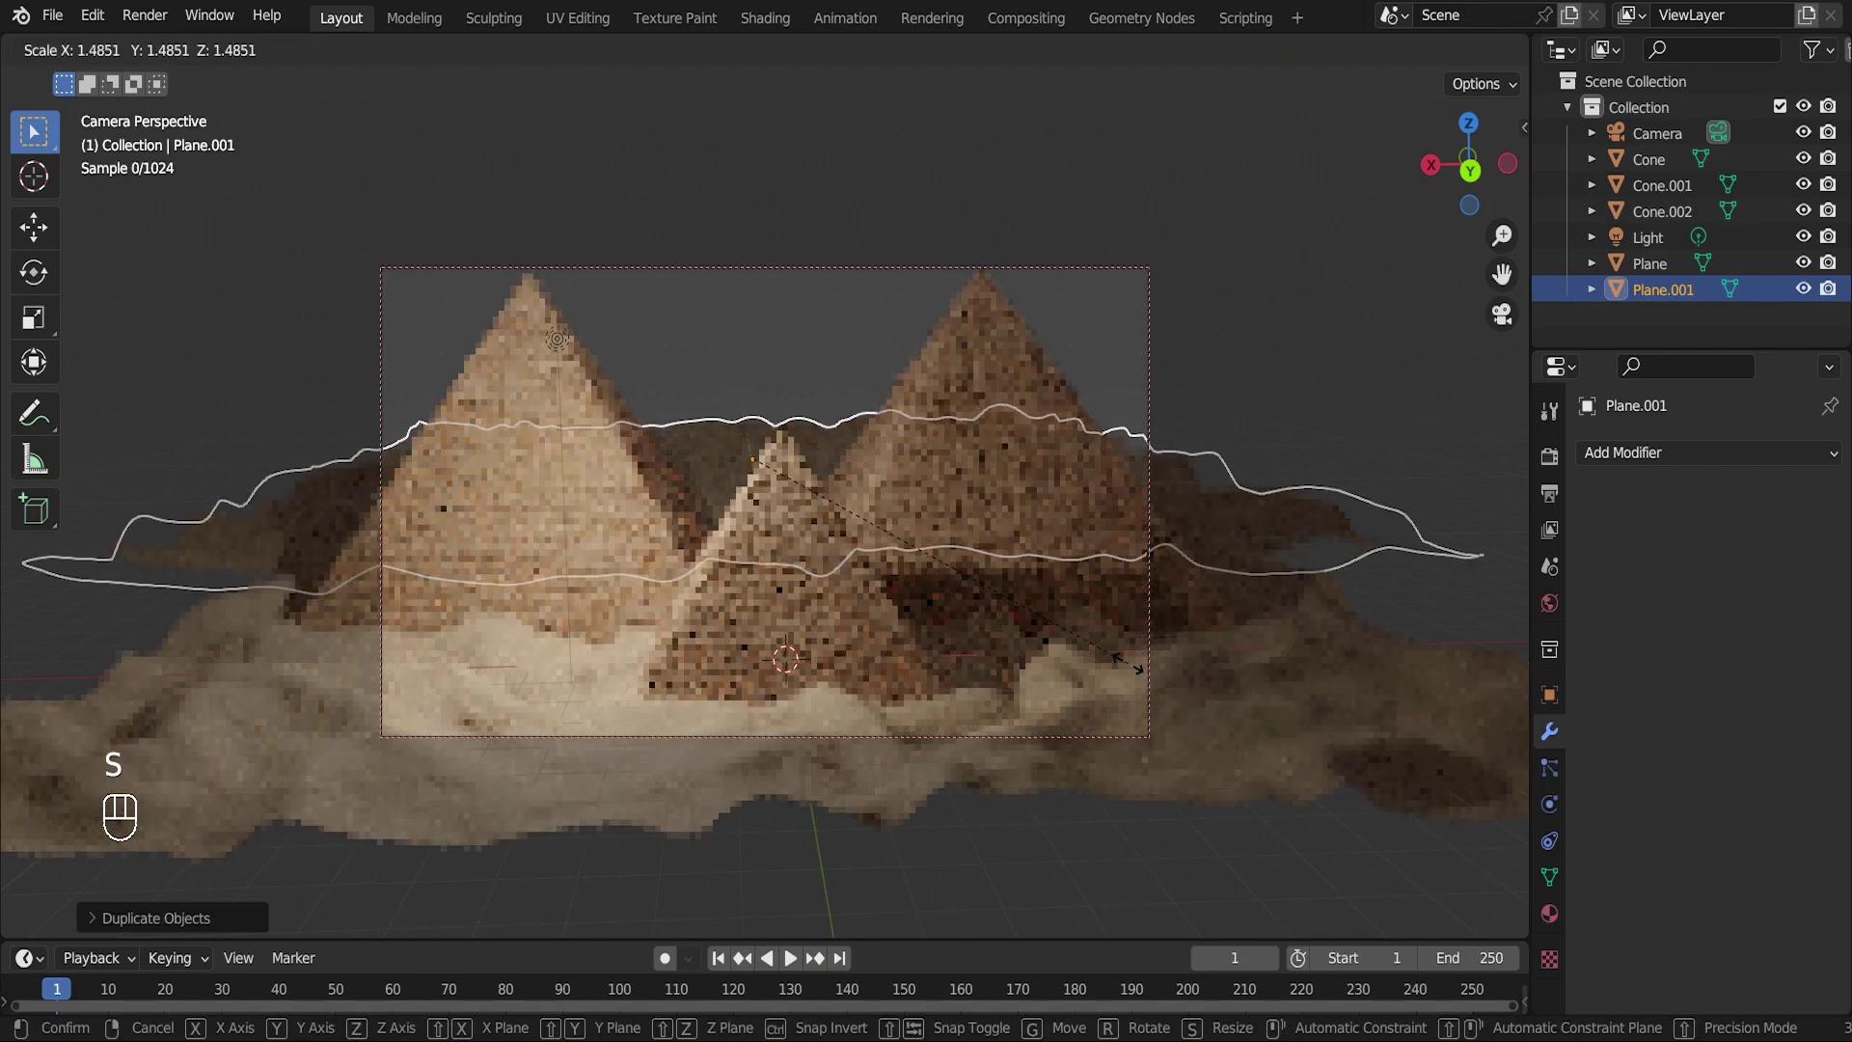
{"action": "left_click", "coordinate": [1158, 680]}
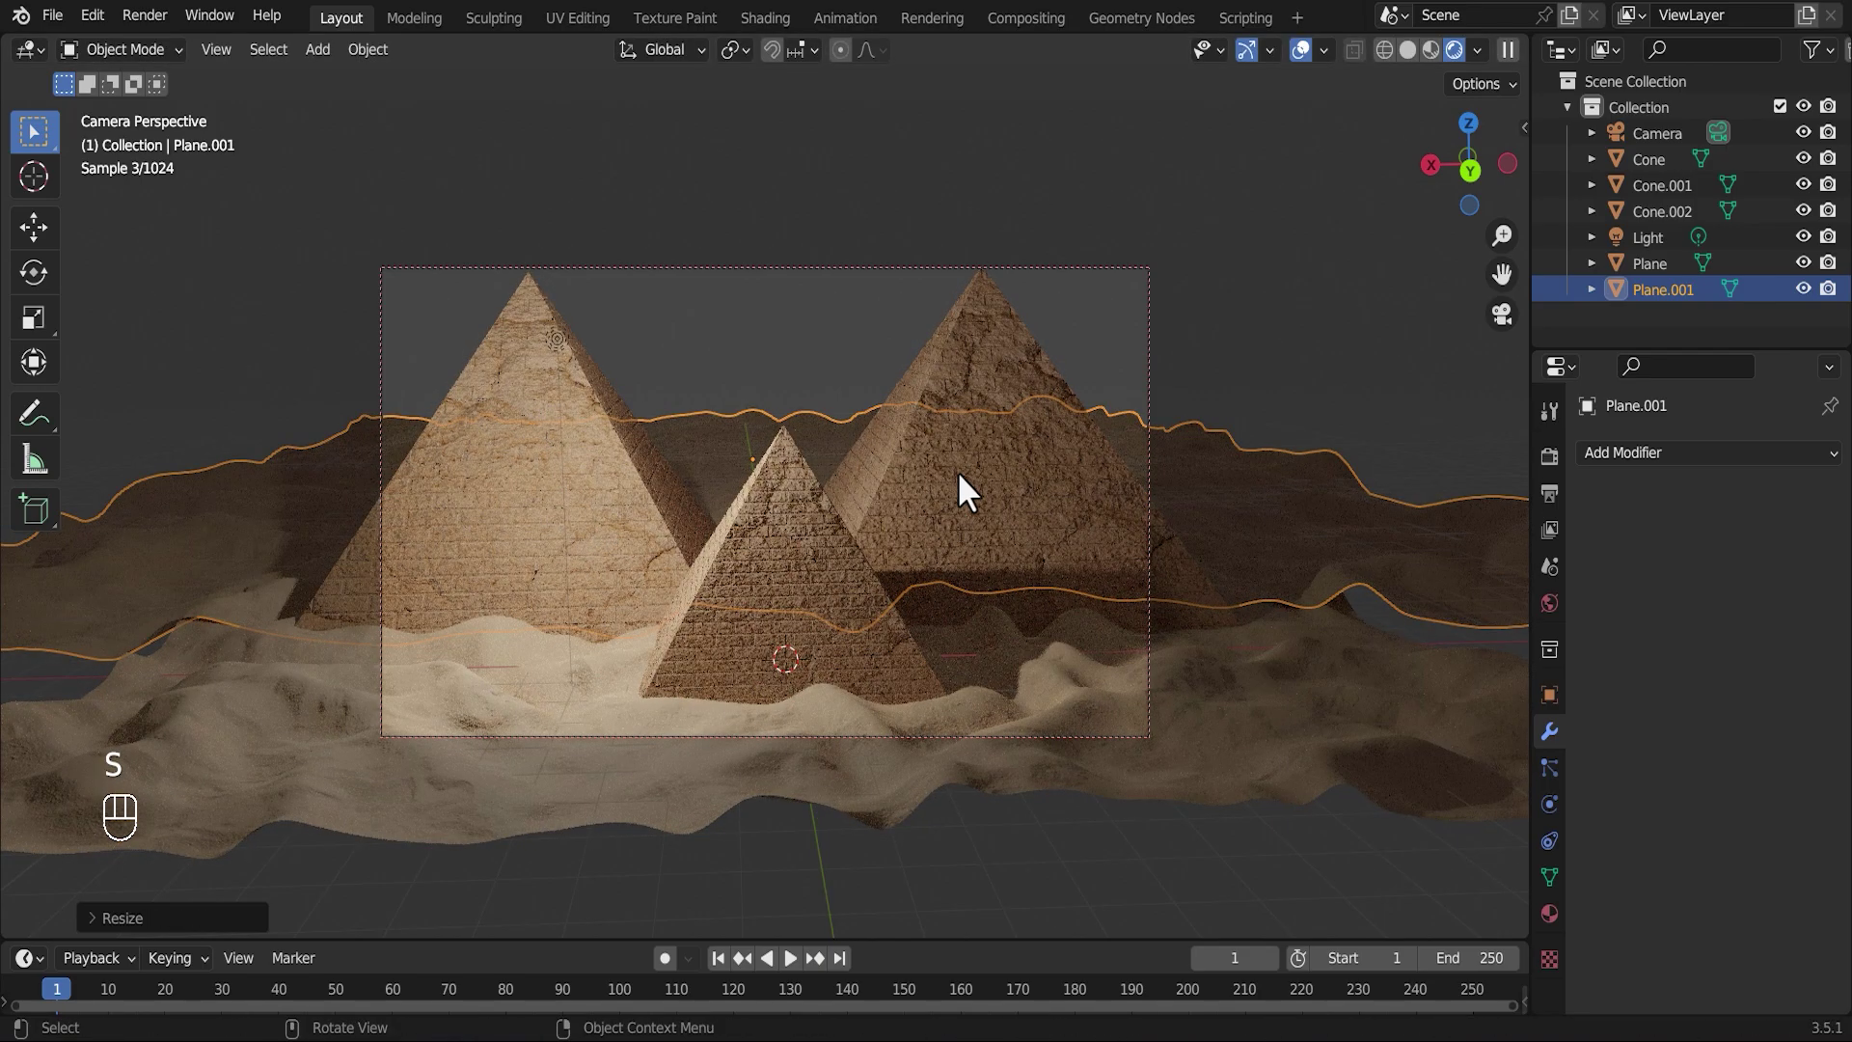
- Move the front sand plane slightly along Y towards the camera
{"action": "left_click", "coordinate": [884, 424]}
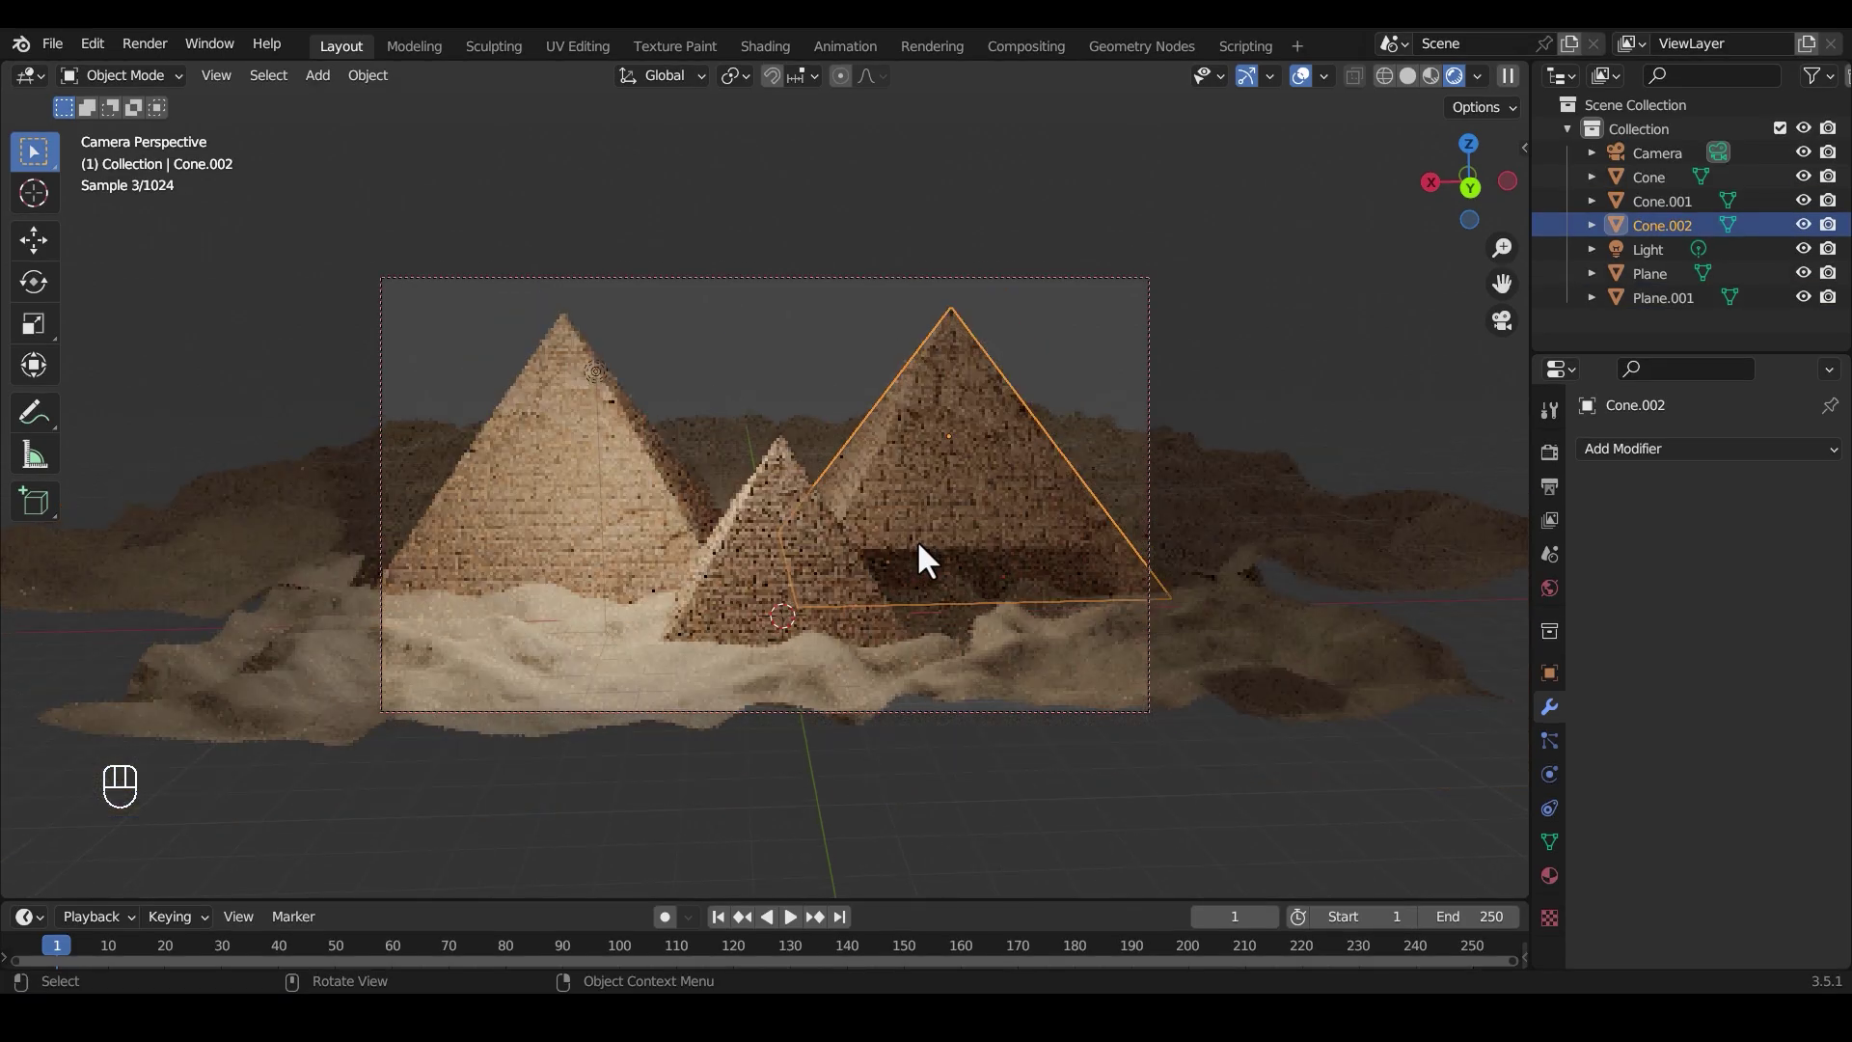
{"action": "left_click", "coordinate": [974, 710]}
{"action": "left_click", "coordinate": [969, 662]}
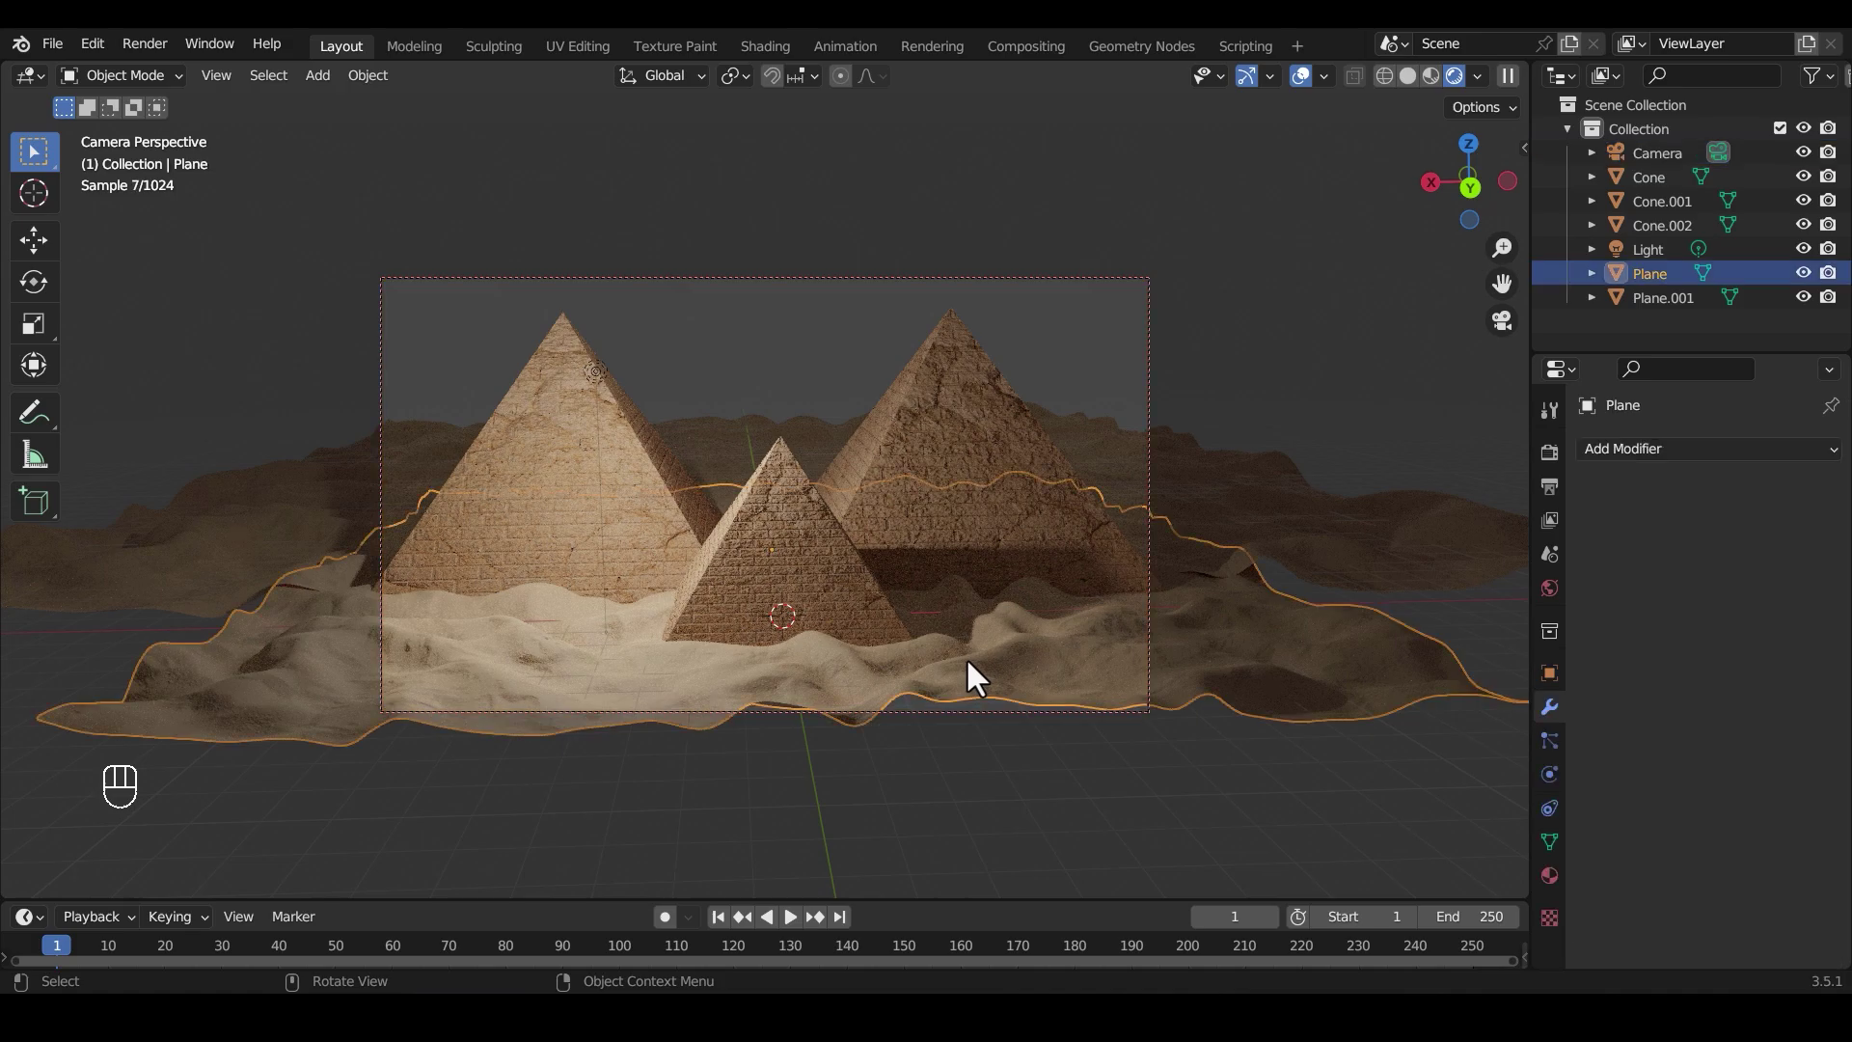
{"action": "key", "text": "g"}
{"action": "key", "text": "y"}
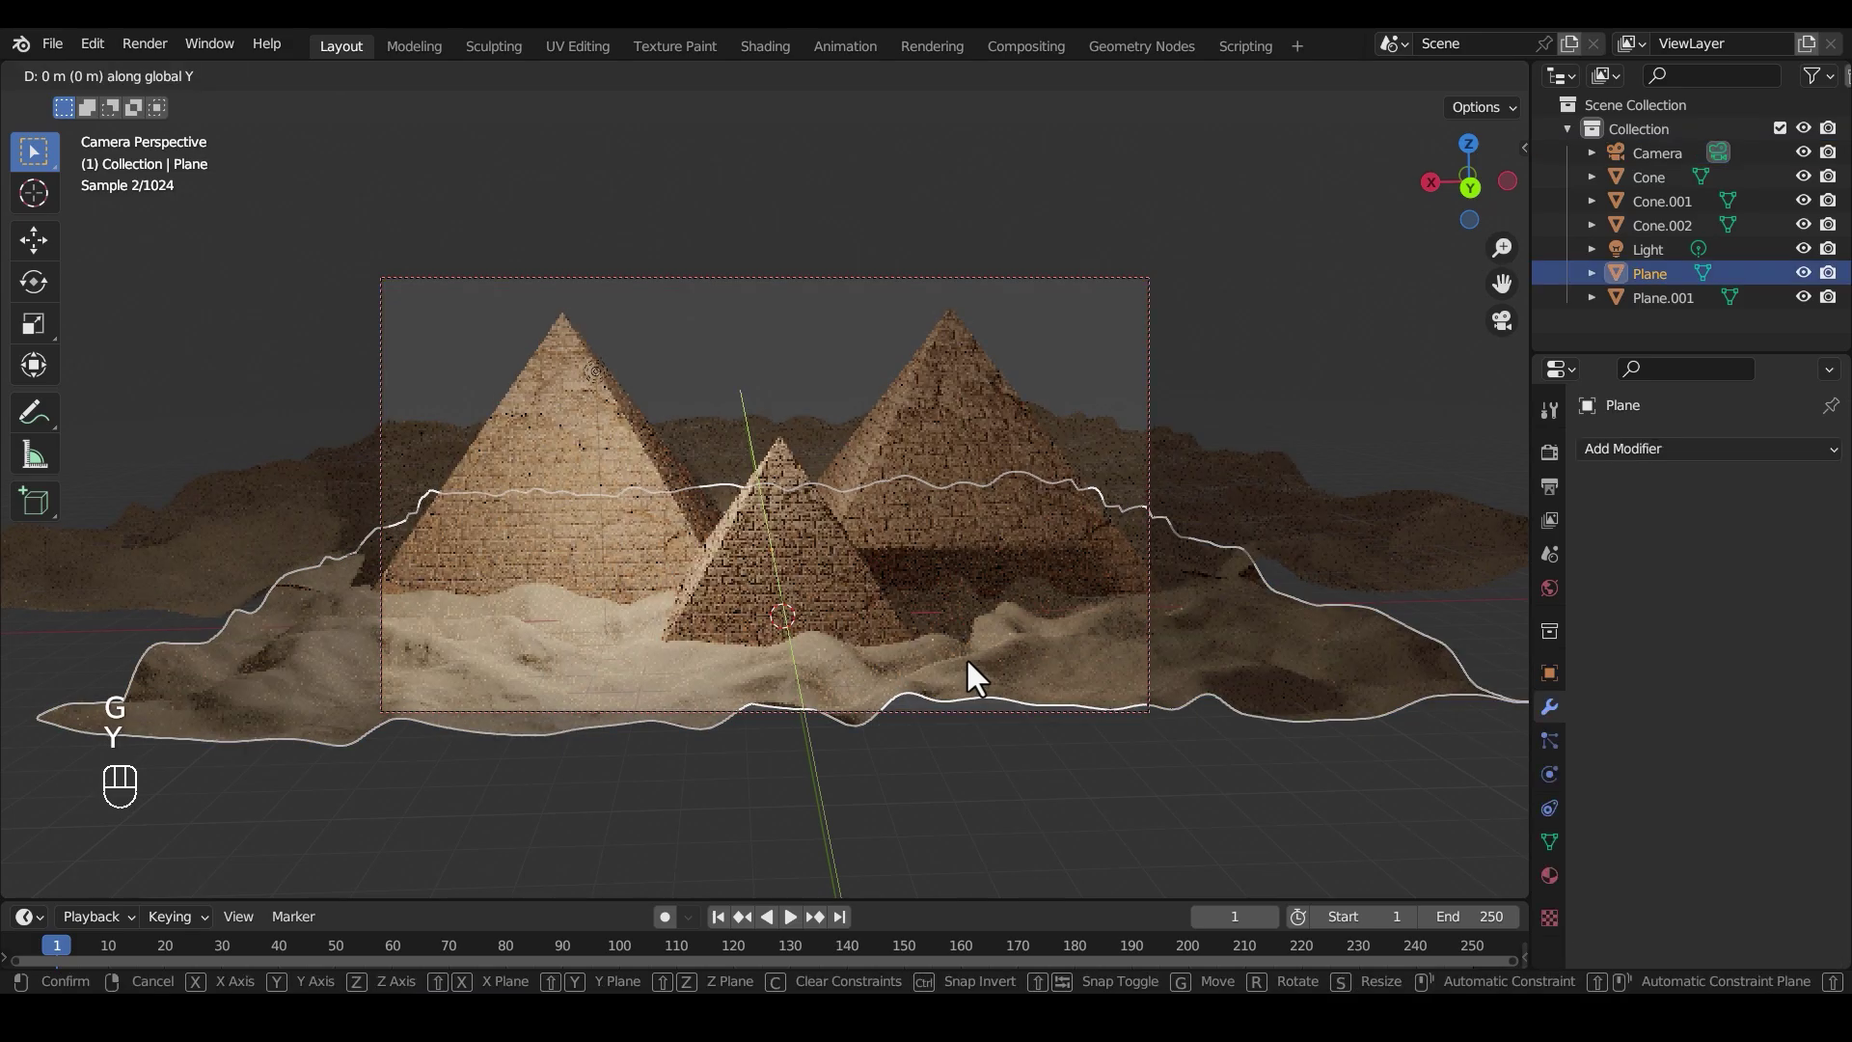
{"action": "left_click", "coordinate": [949, 648]}
- Duplicate the rear pyramid on the -X side and place the copy far behind it along Y
{"action": "left_click", "coordinate": [899, 503]}
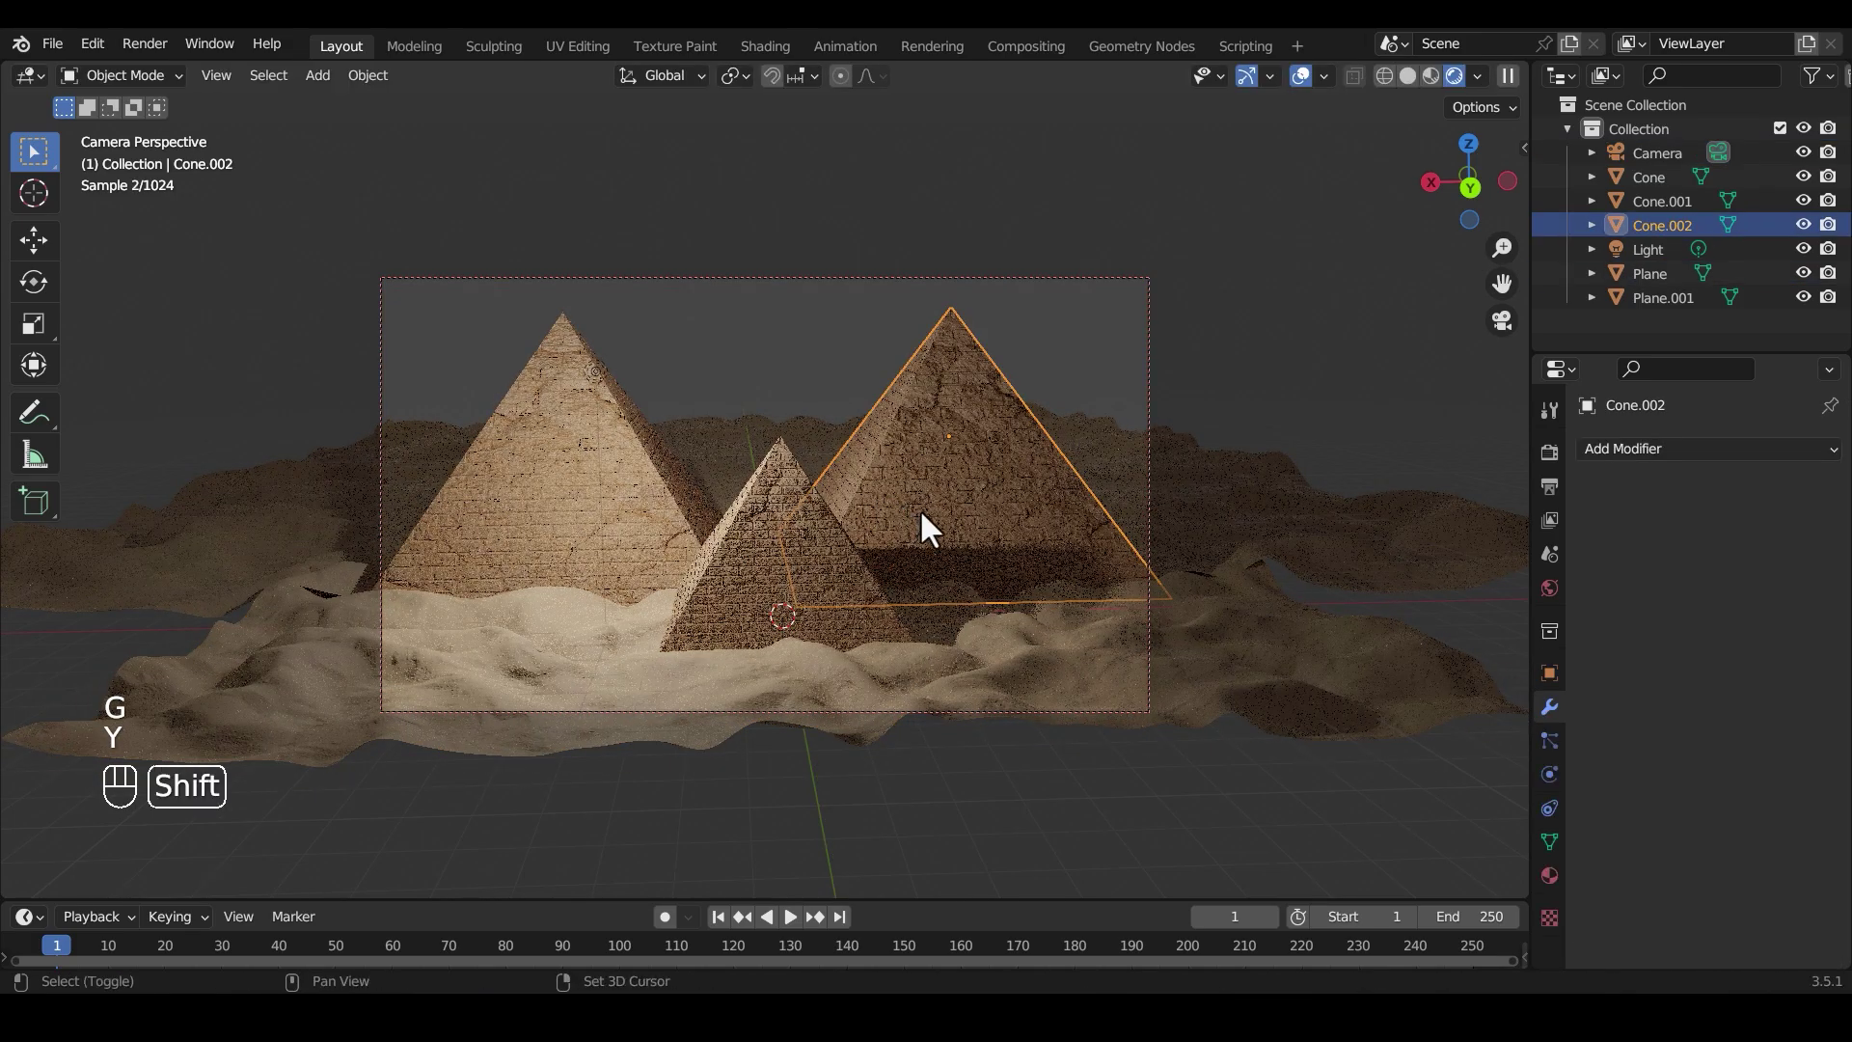
{"action": "key", "text": "shift+d"}
{"action": "key", "text": "z"}
{"action": "key", "text": "x"}
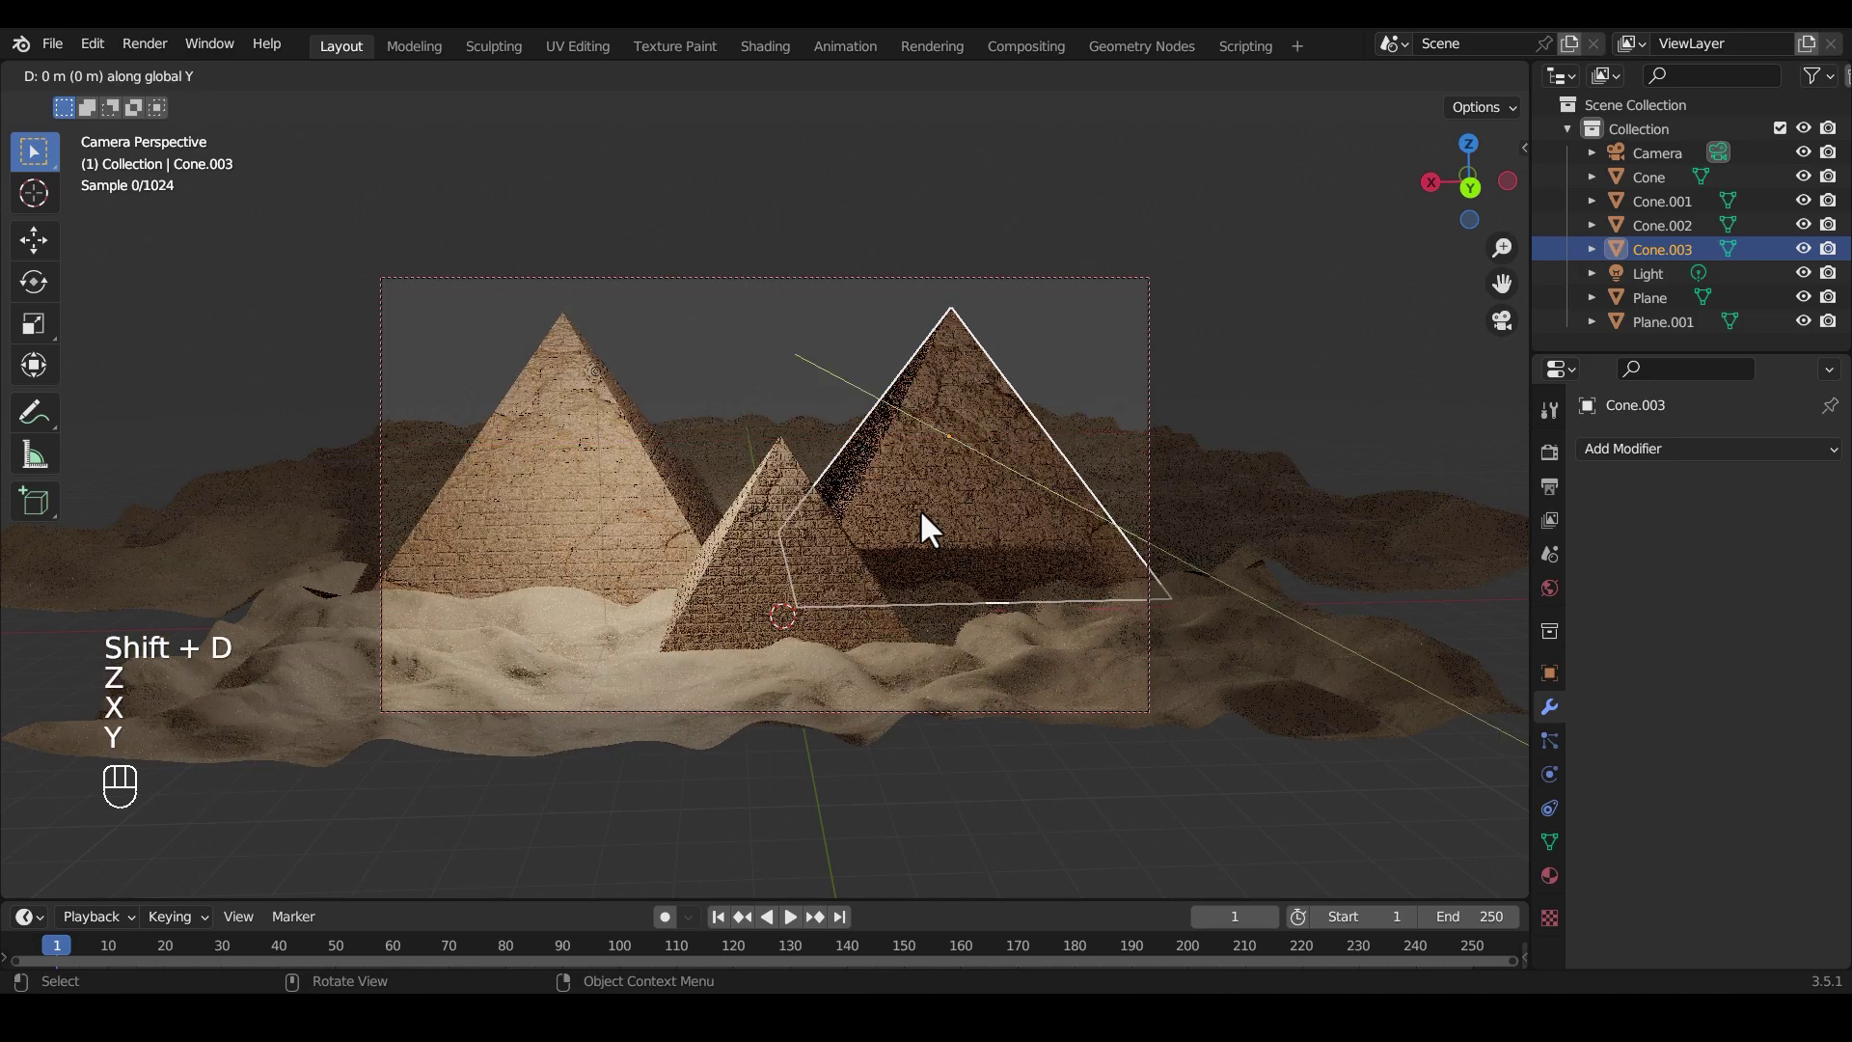
{"action": "key", "text": "y"}
{"action": "left_click", "coordinate": [885, 424]}
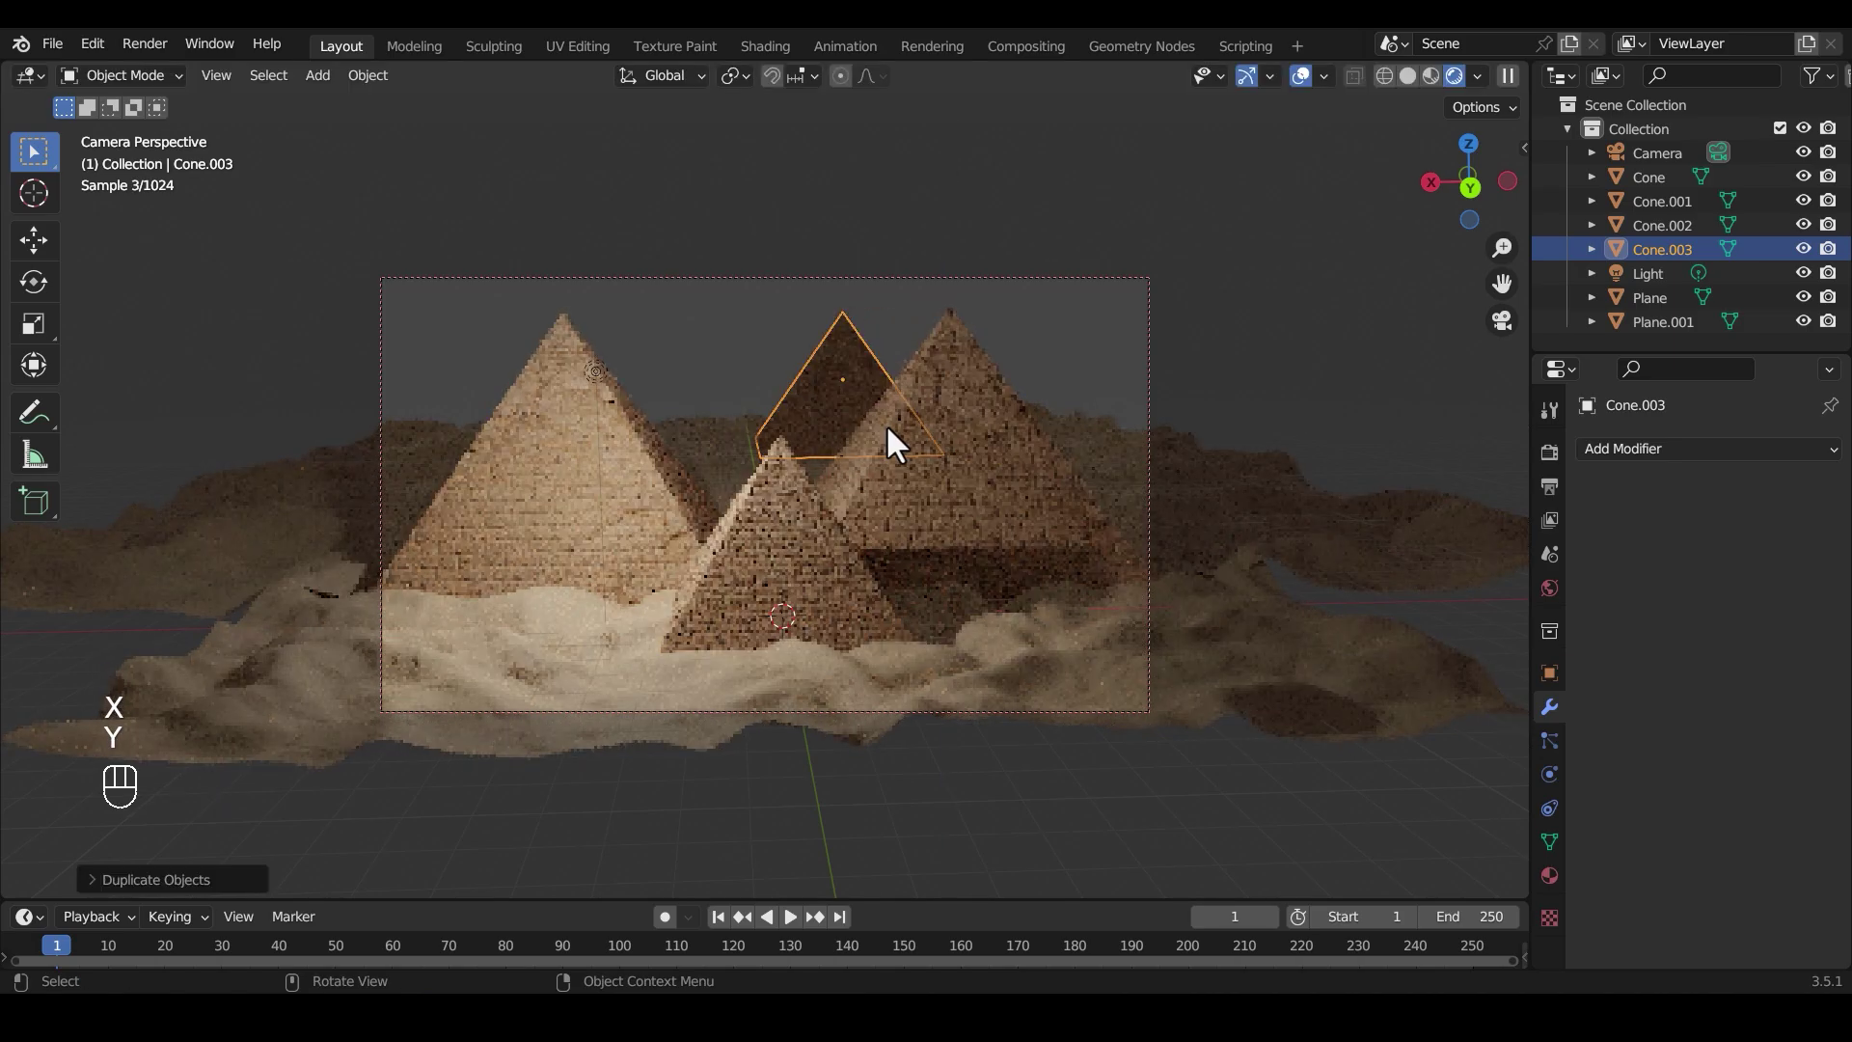
- Make two more copies of the distant pyramid along X, one at the far +X side and one between the two distant pyramids
{"action": "key", "text": "shift+d"}
{"action": "key", "text": "z"}
{"action": "key", "text": "x"}
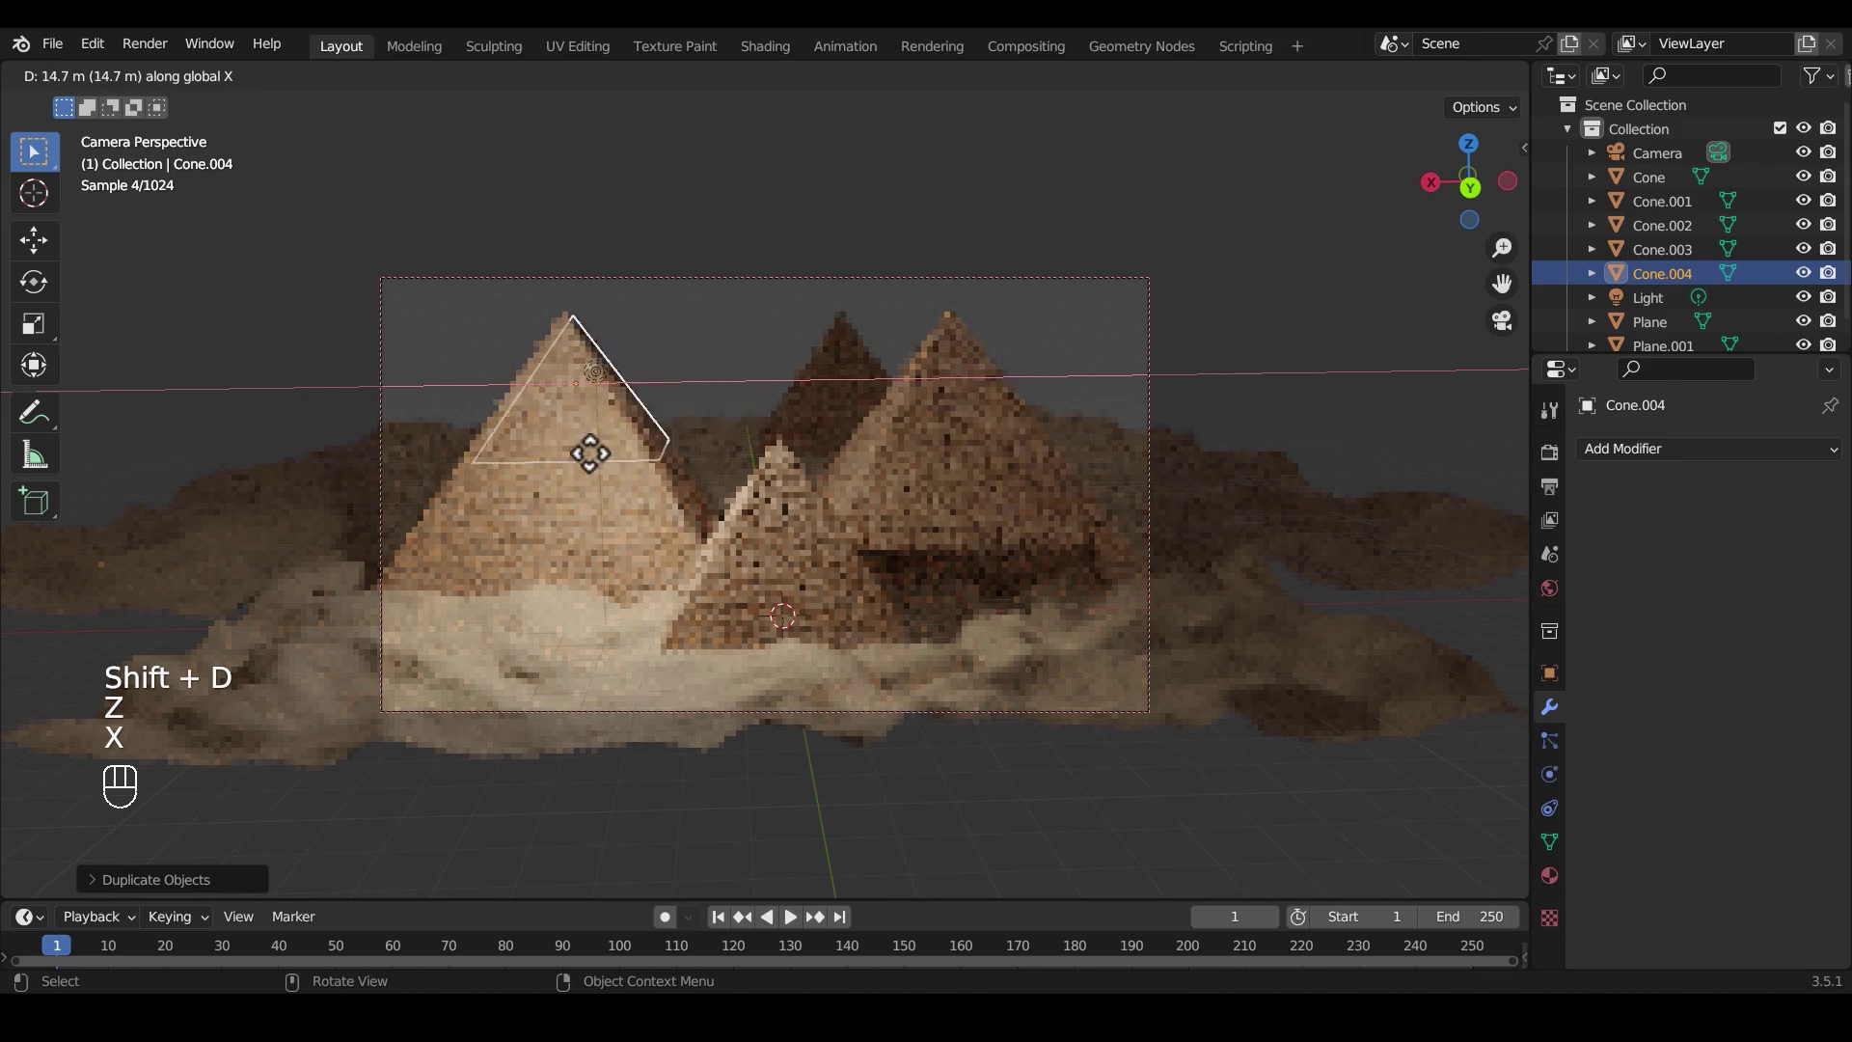
{"action": "left_click", "coordinate": [615, 451]}
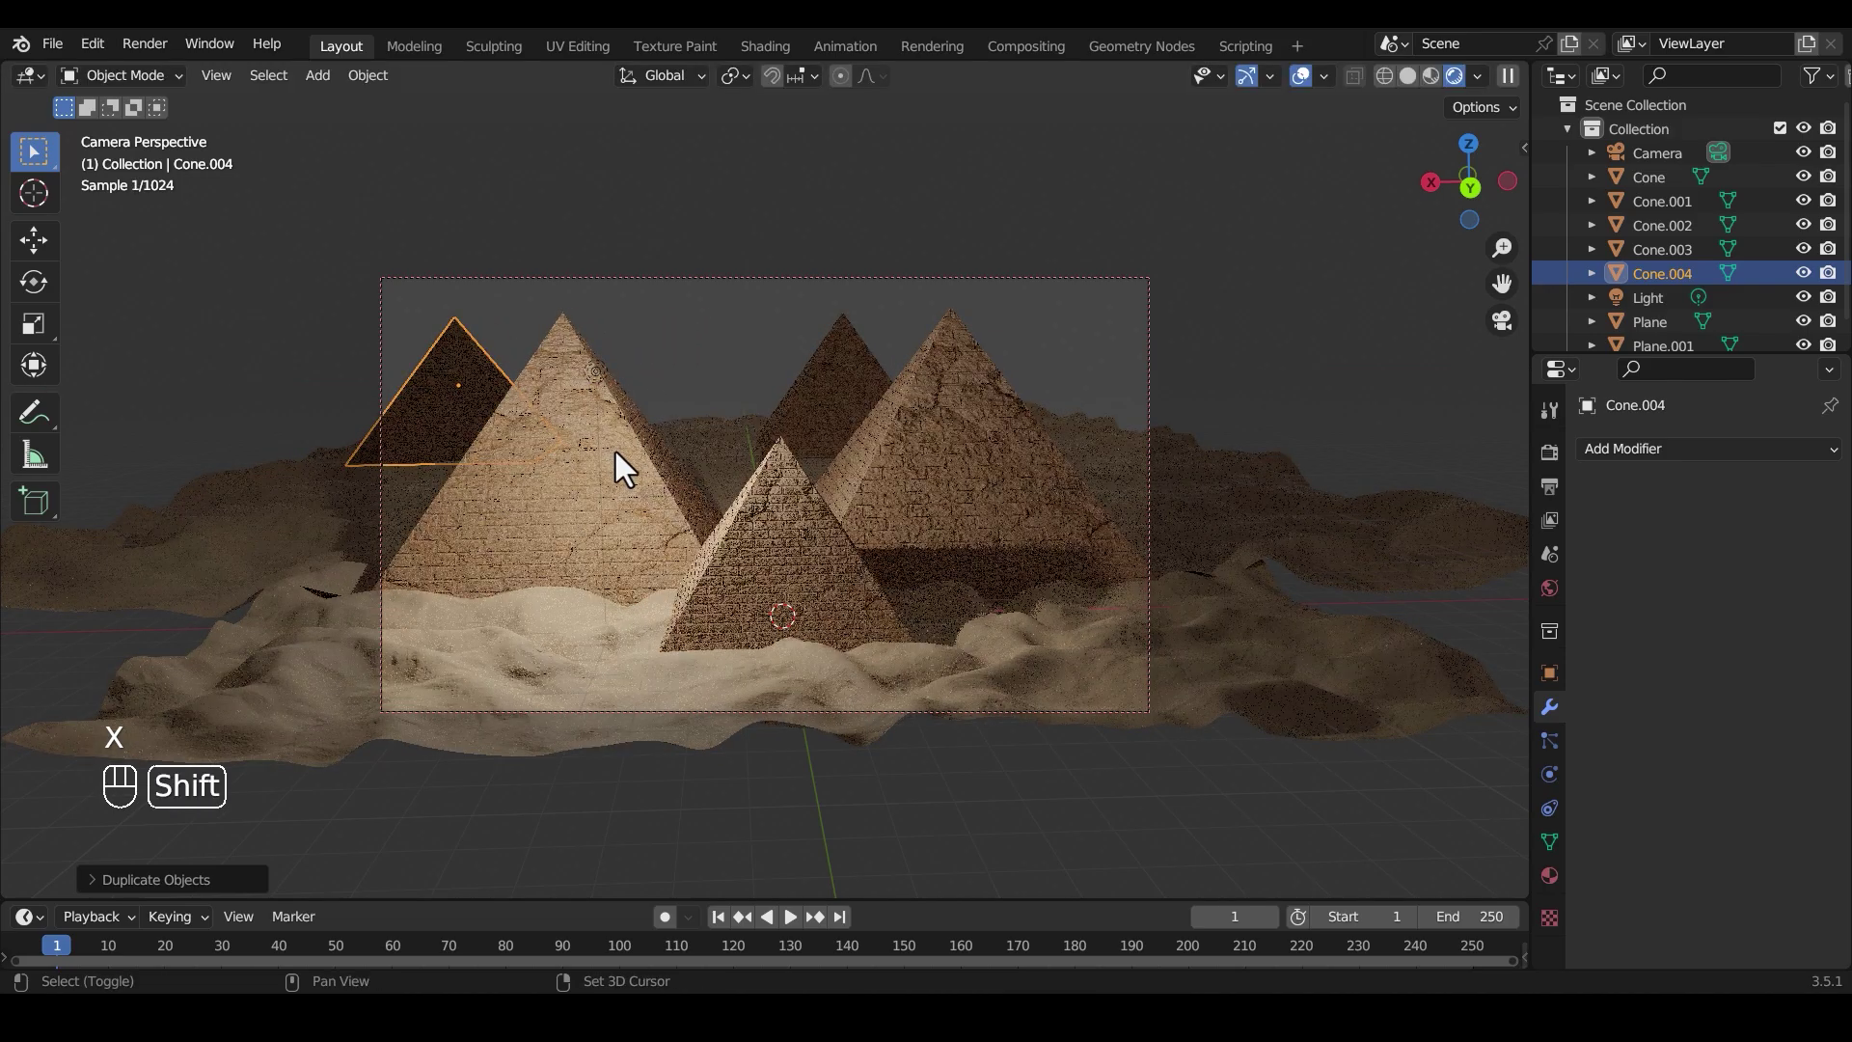
{"action": "key", "text": "shift+d"}
{"action": "key", "text": "z"}
{"action": "key", "text": "x"}
{"action": "left_click", "coordinate": [904, 548]}
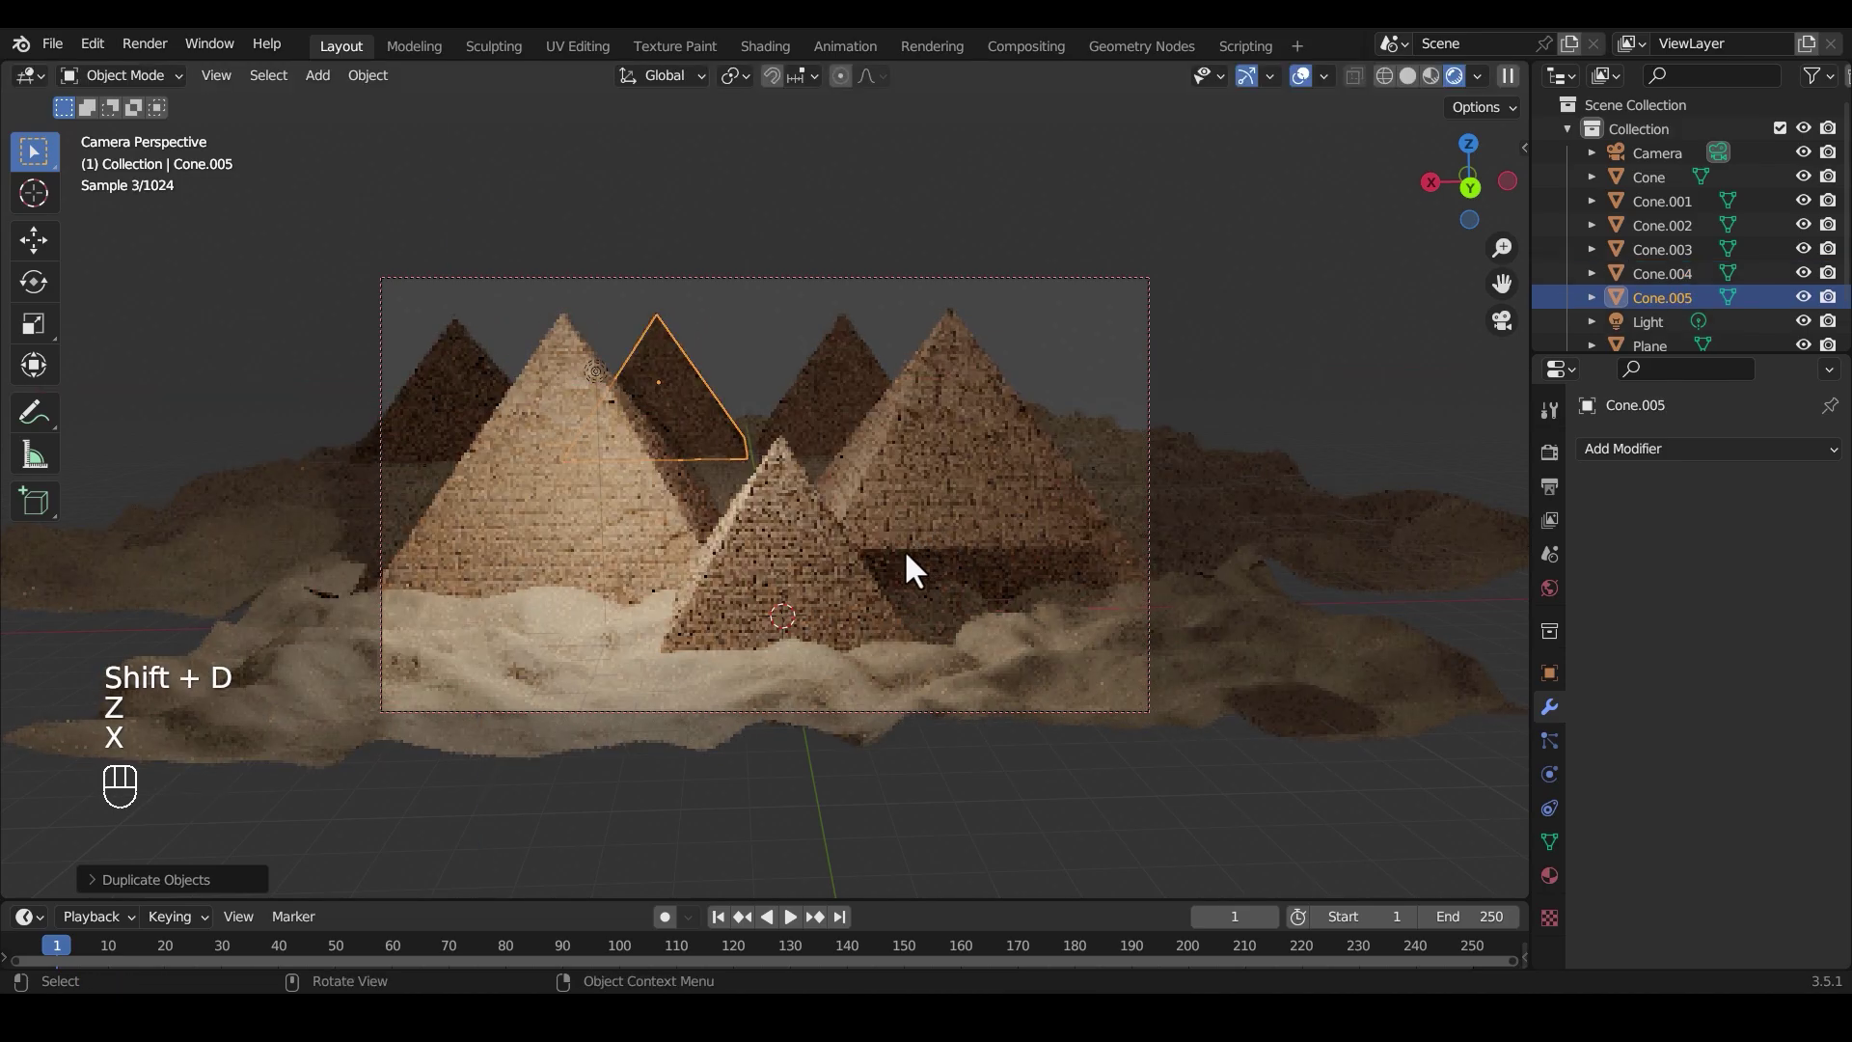
- Enlarge the middle distant pyramid, adjust its height along Z and push it back about 22.6 m along -Y
{"action": "key", "text": "s"}
{"action": "left_click", "coordinate": [953, 579]}
{"action": "key", "text": "g"}
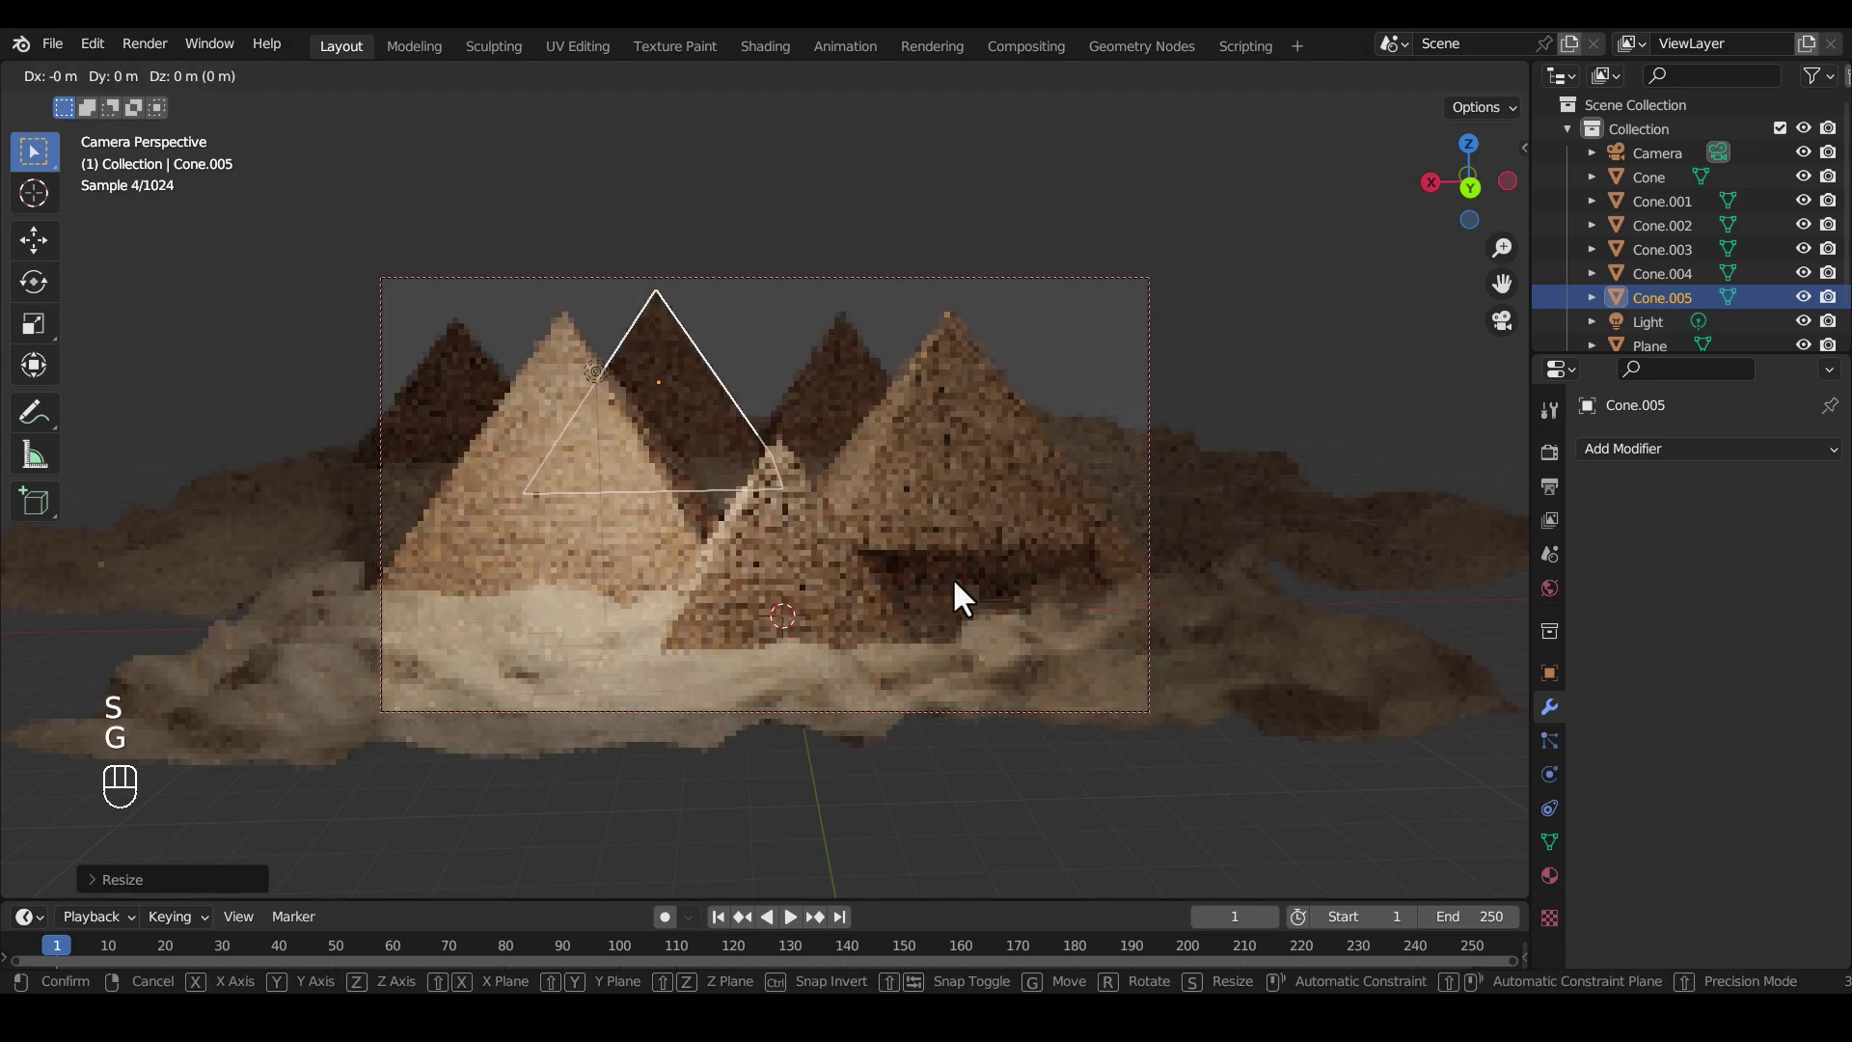
{"action": "key", "text": "z"}
{"action": "left_click", "coordinate": [949, 560]}
{"action": "key", "text": "g"}
{"action": "key", "text": "y"}
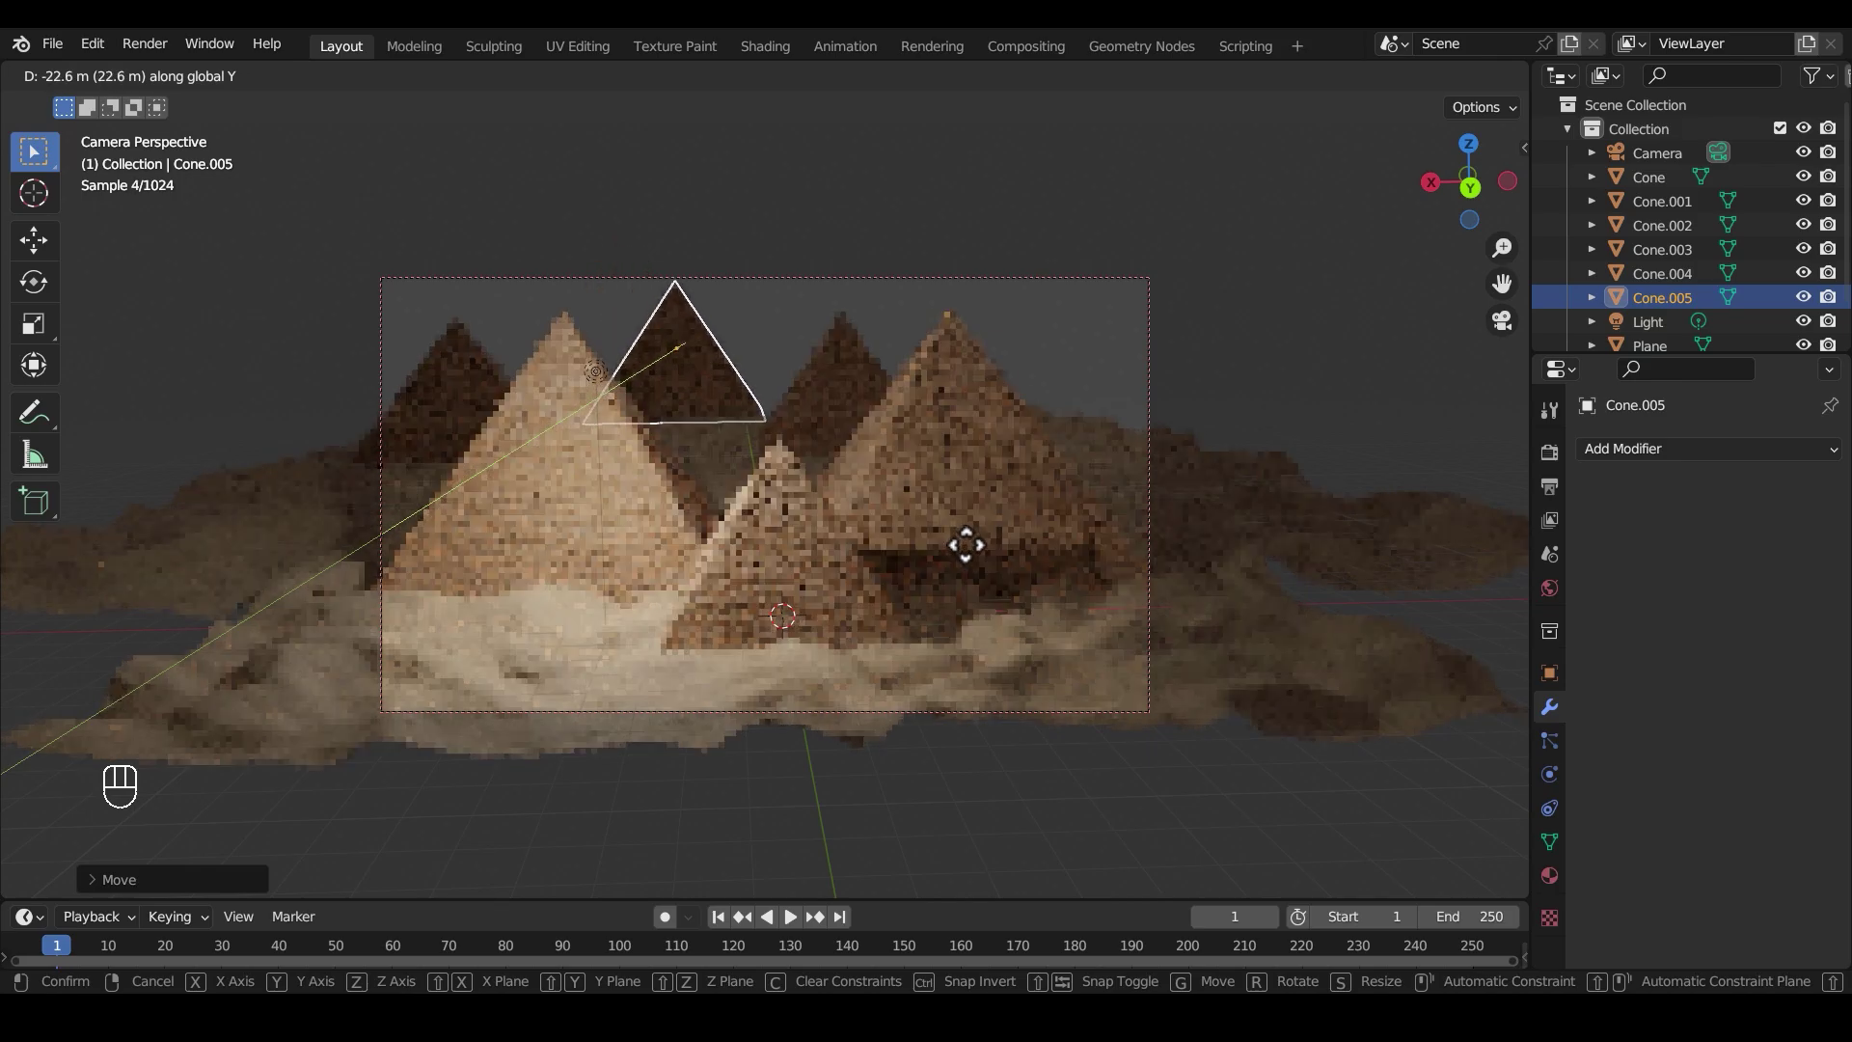
{"action": "left_click", "coordinate": [963, 539]}
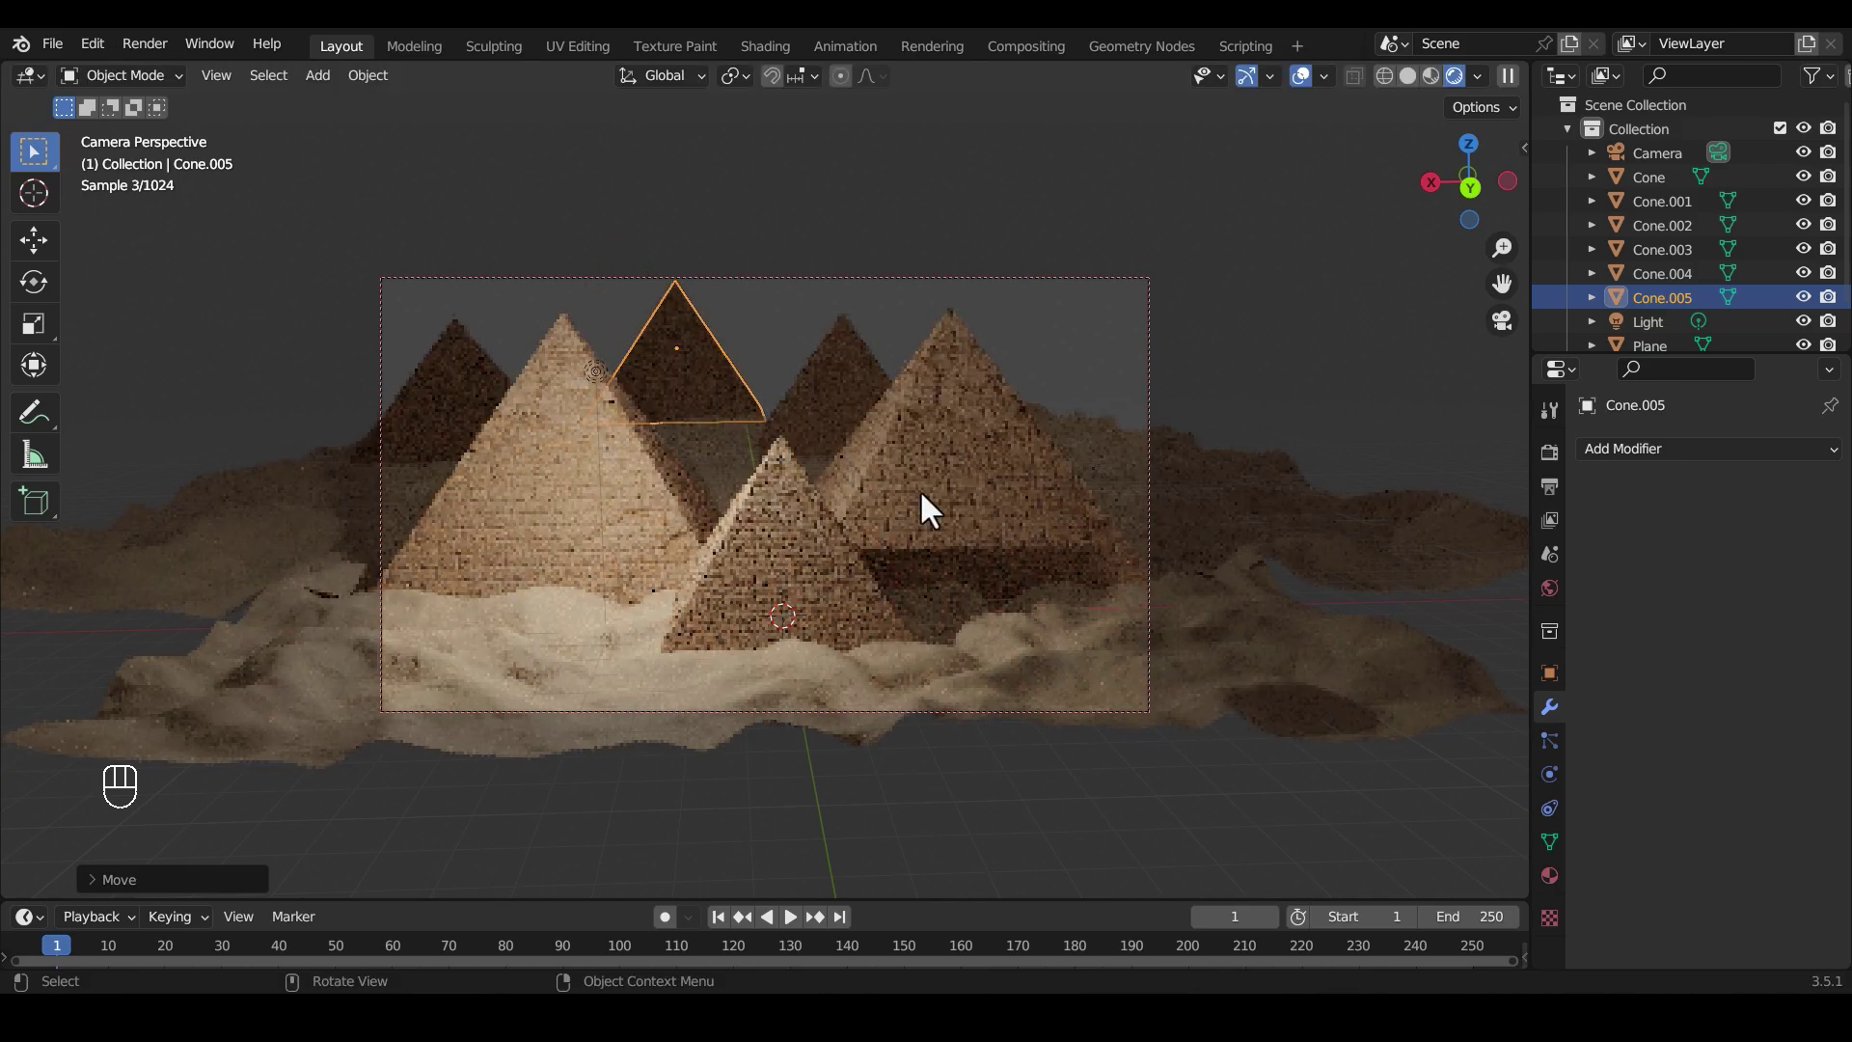
- Leave the camera view, look at the scene from an angle and switch the viewport to solid shading
{"action": "left_click", "coordinate": [939, 324]}
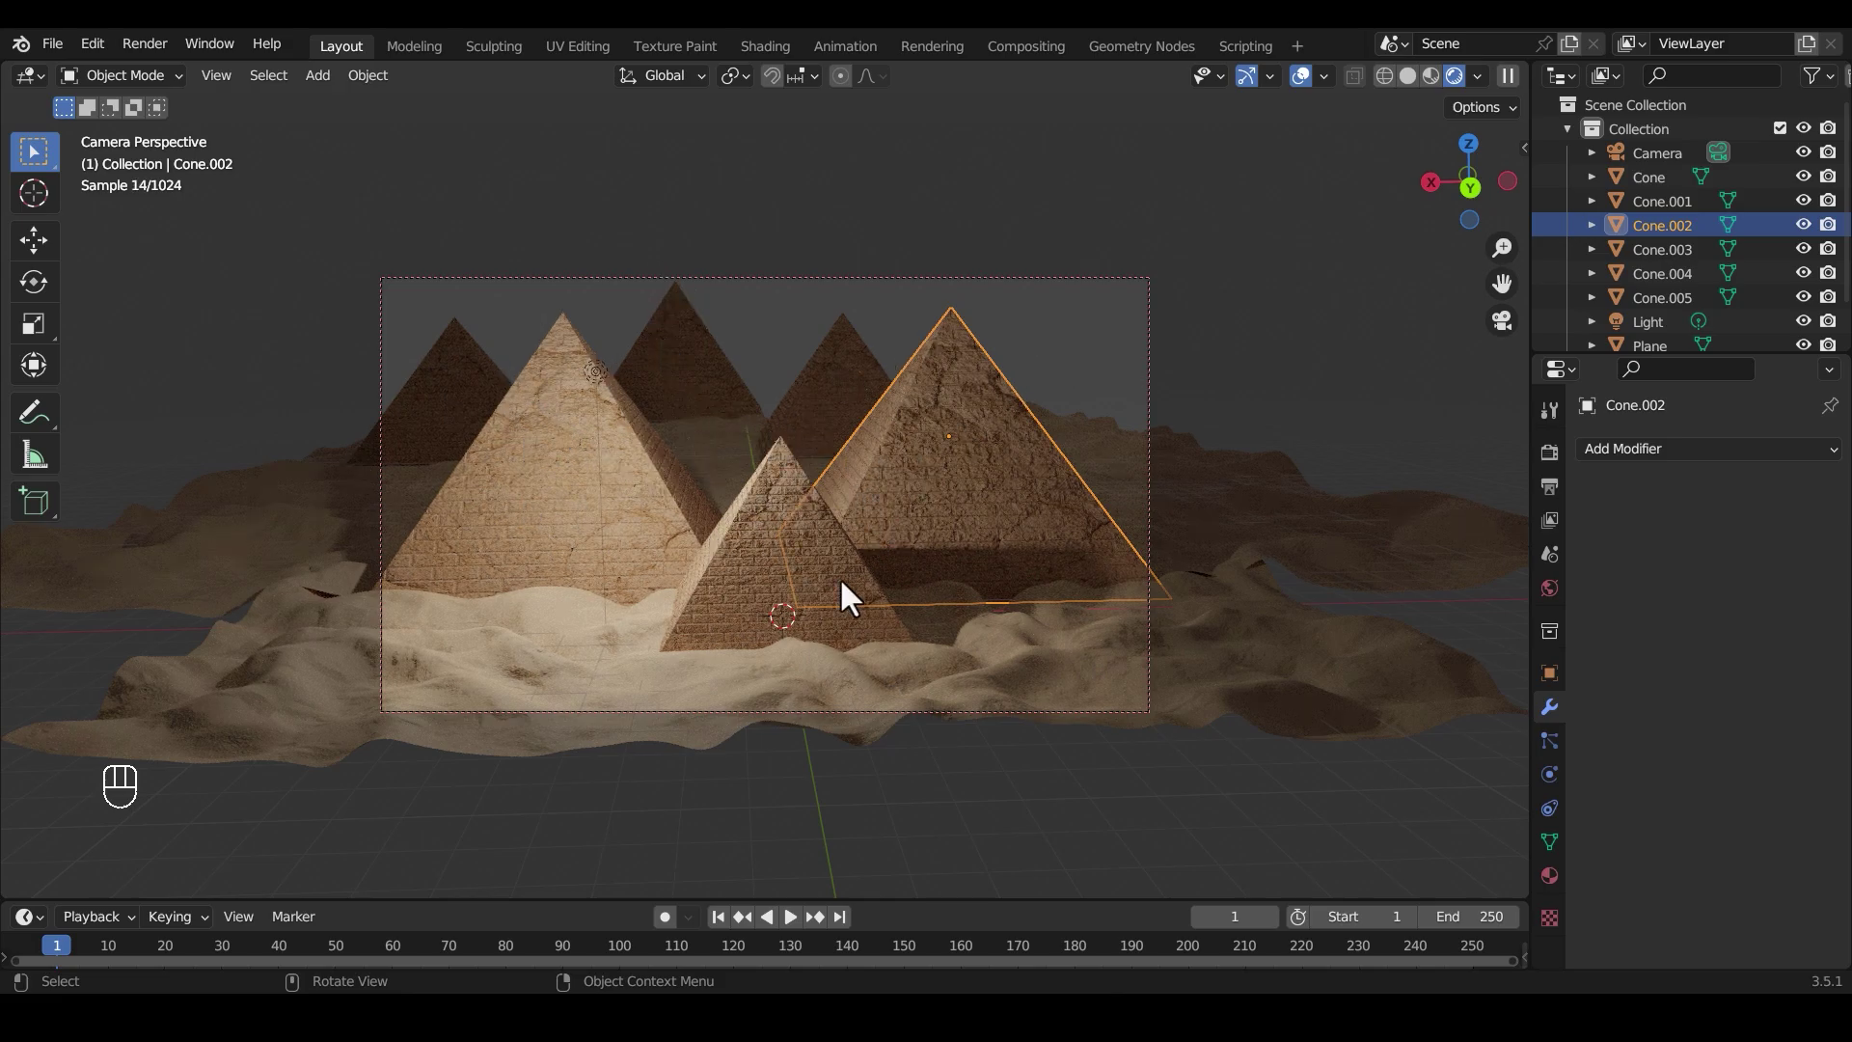
{"action": "key", "text": "KP_0"}
{"action": "scroll", "coordinate": [849, 518], "scroll_direction": "up", "scroll_amount": 3}
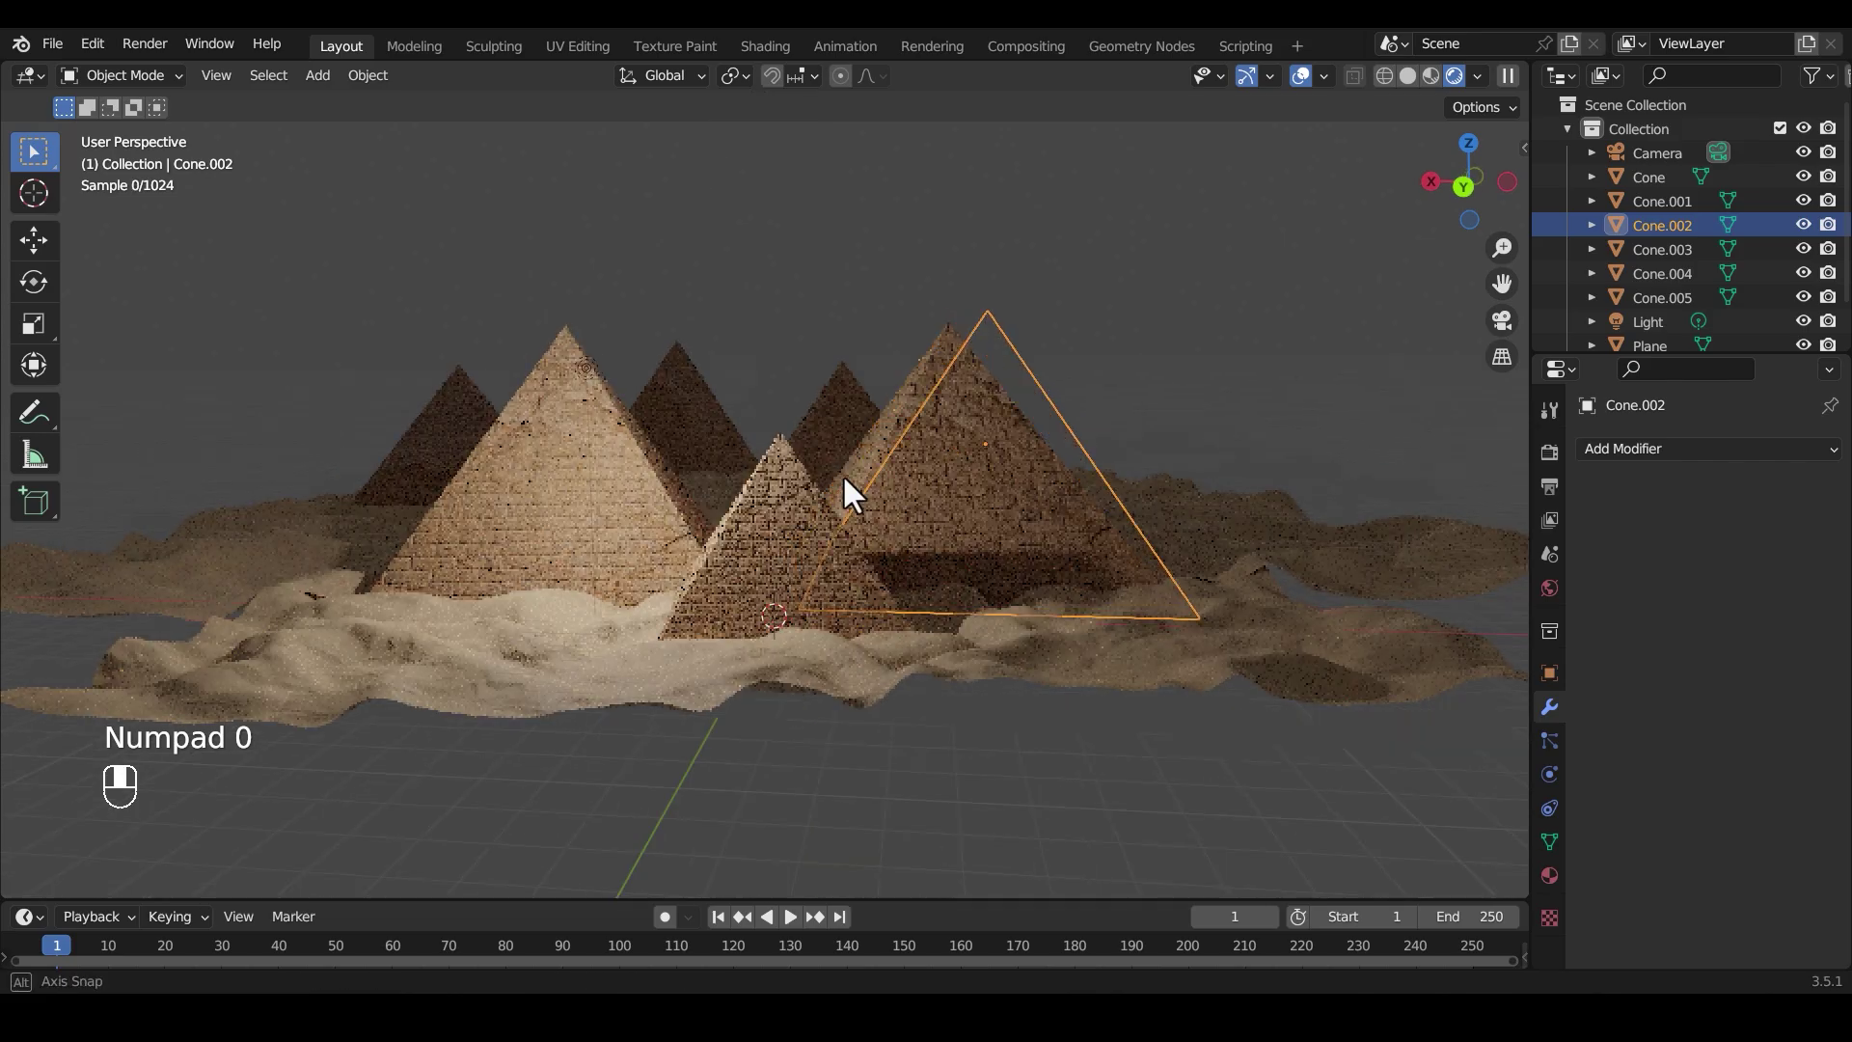
{"action": "middle_click_drag", "start_coordinate": [842, 472], "coordinate": [656, 340]}
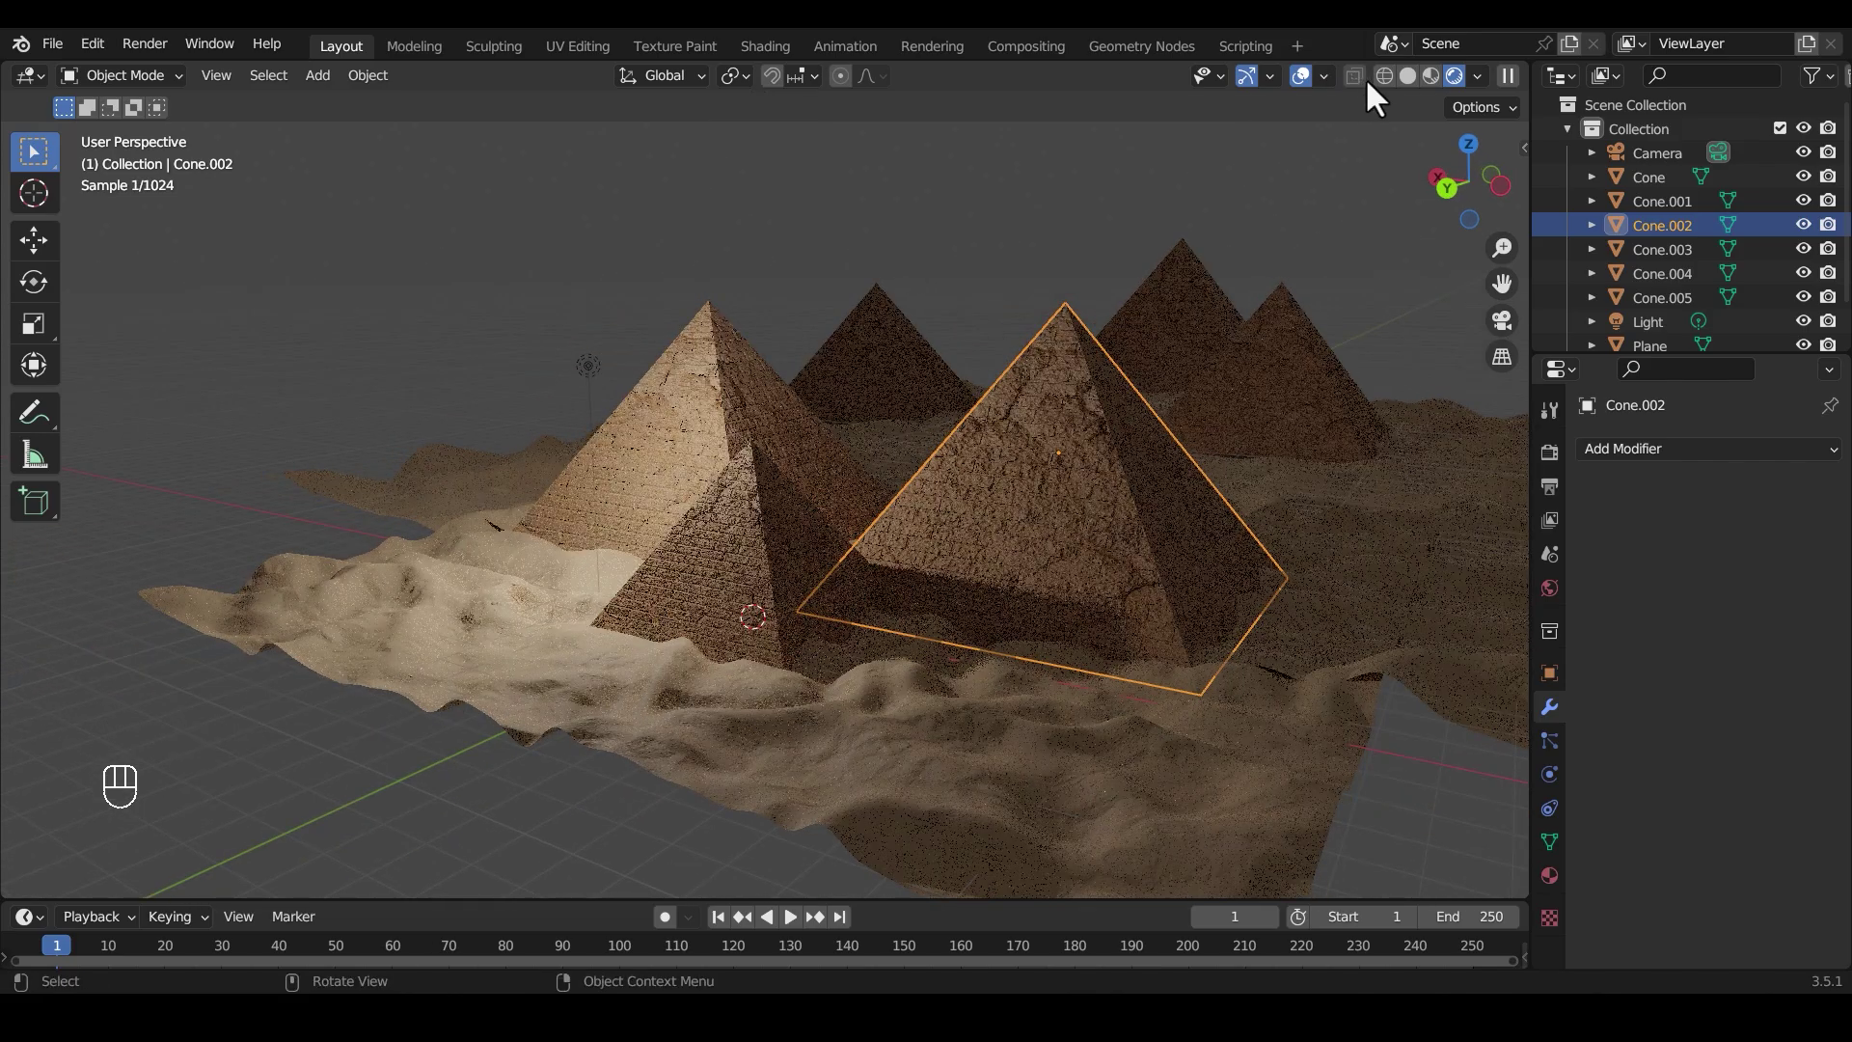
{"action": "left_click", "coordinate": [1407, 78]}
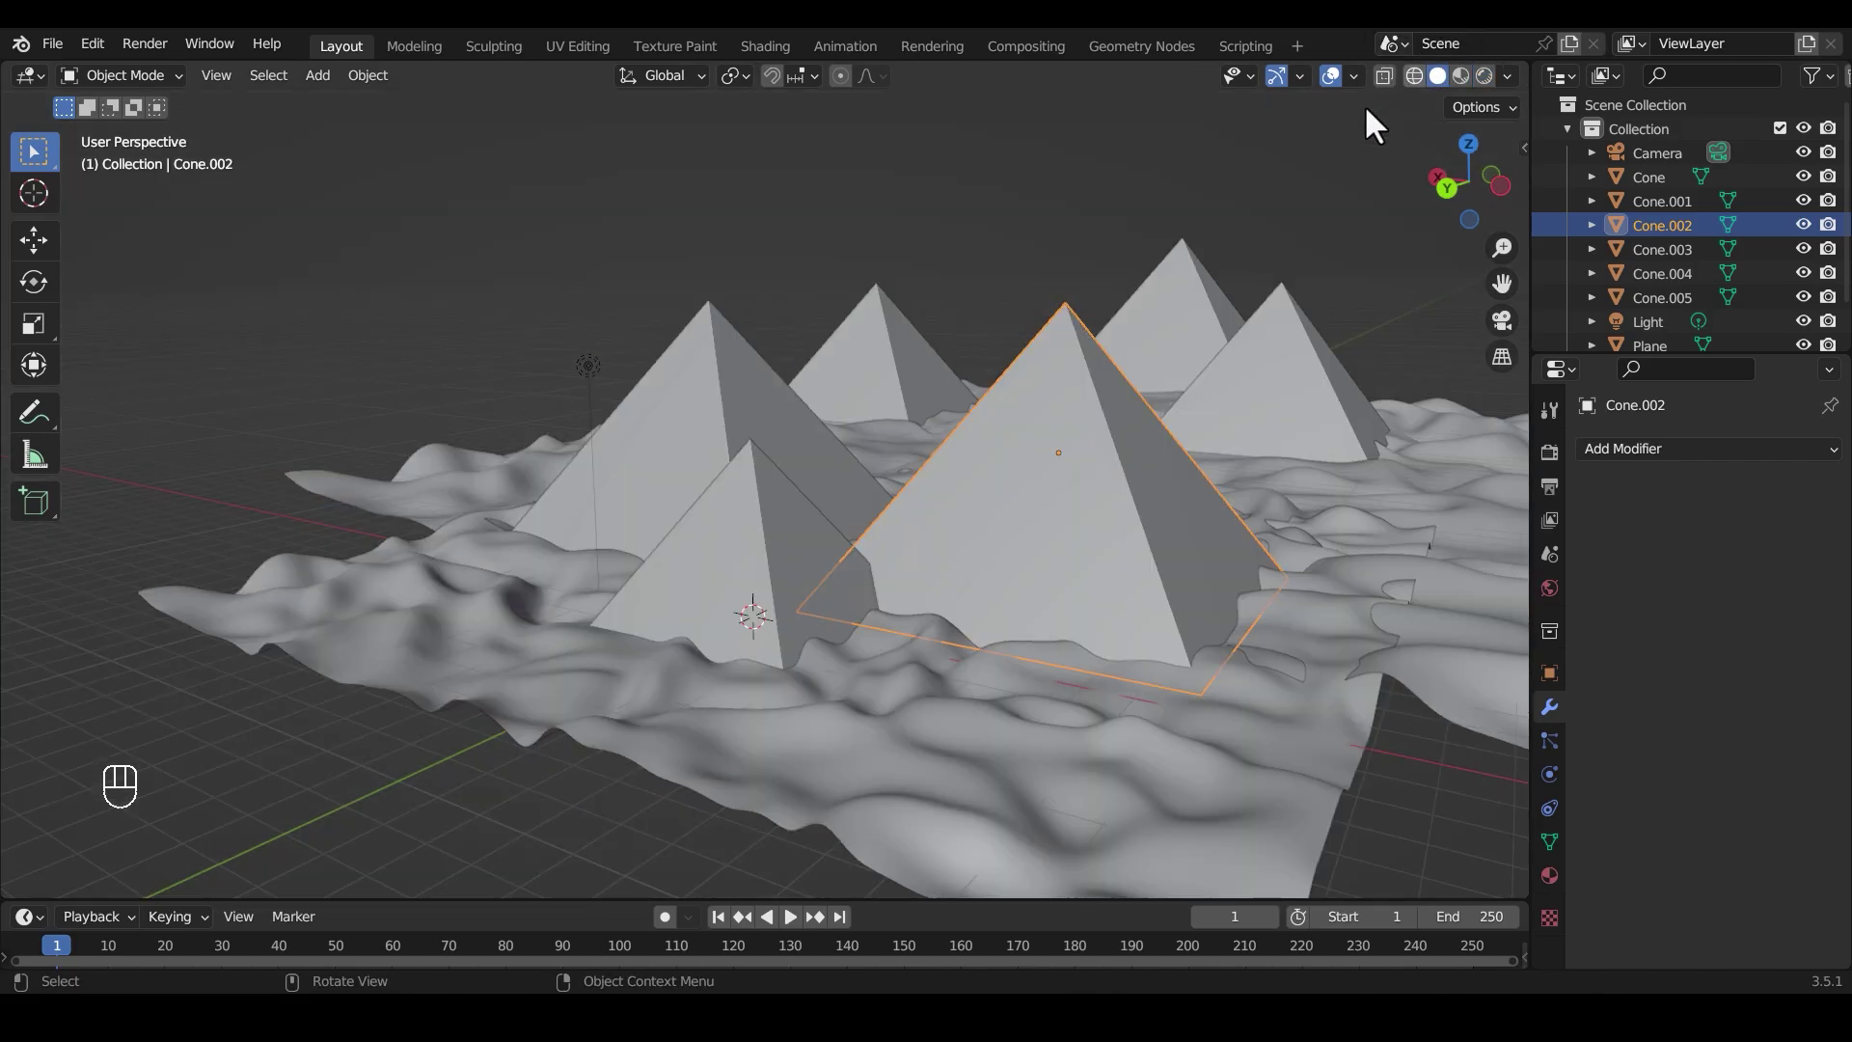
{"action": "scroll", "coordinate": [889, 350], "scroll_direction": "up", "scroll_amount": 3}
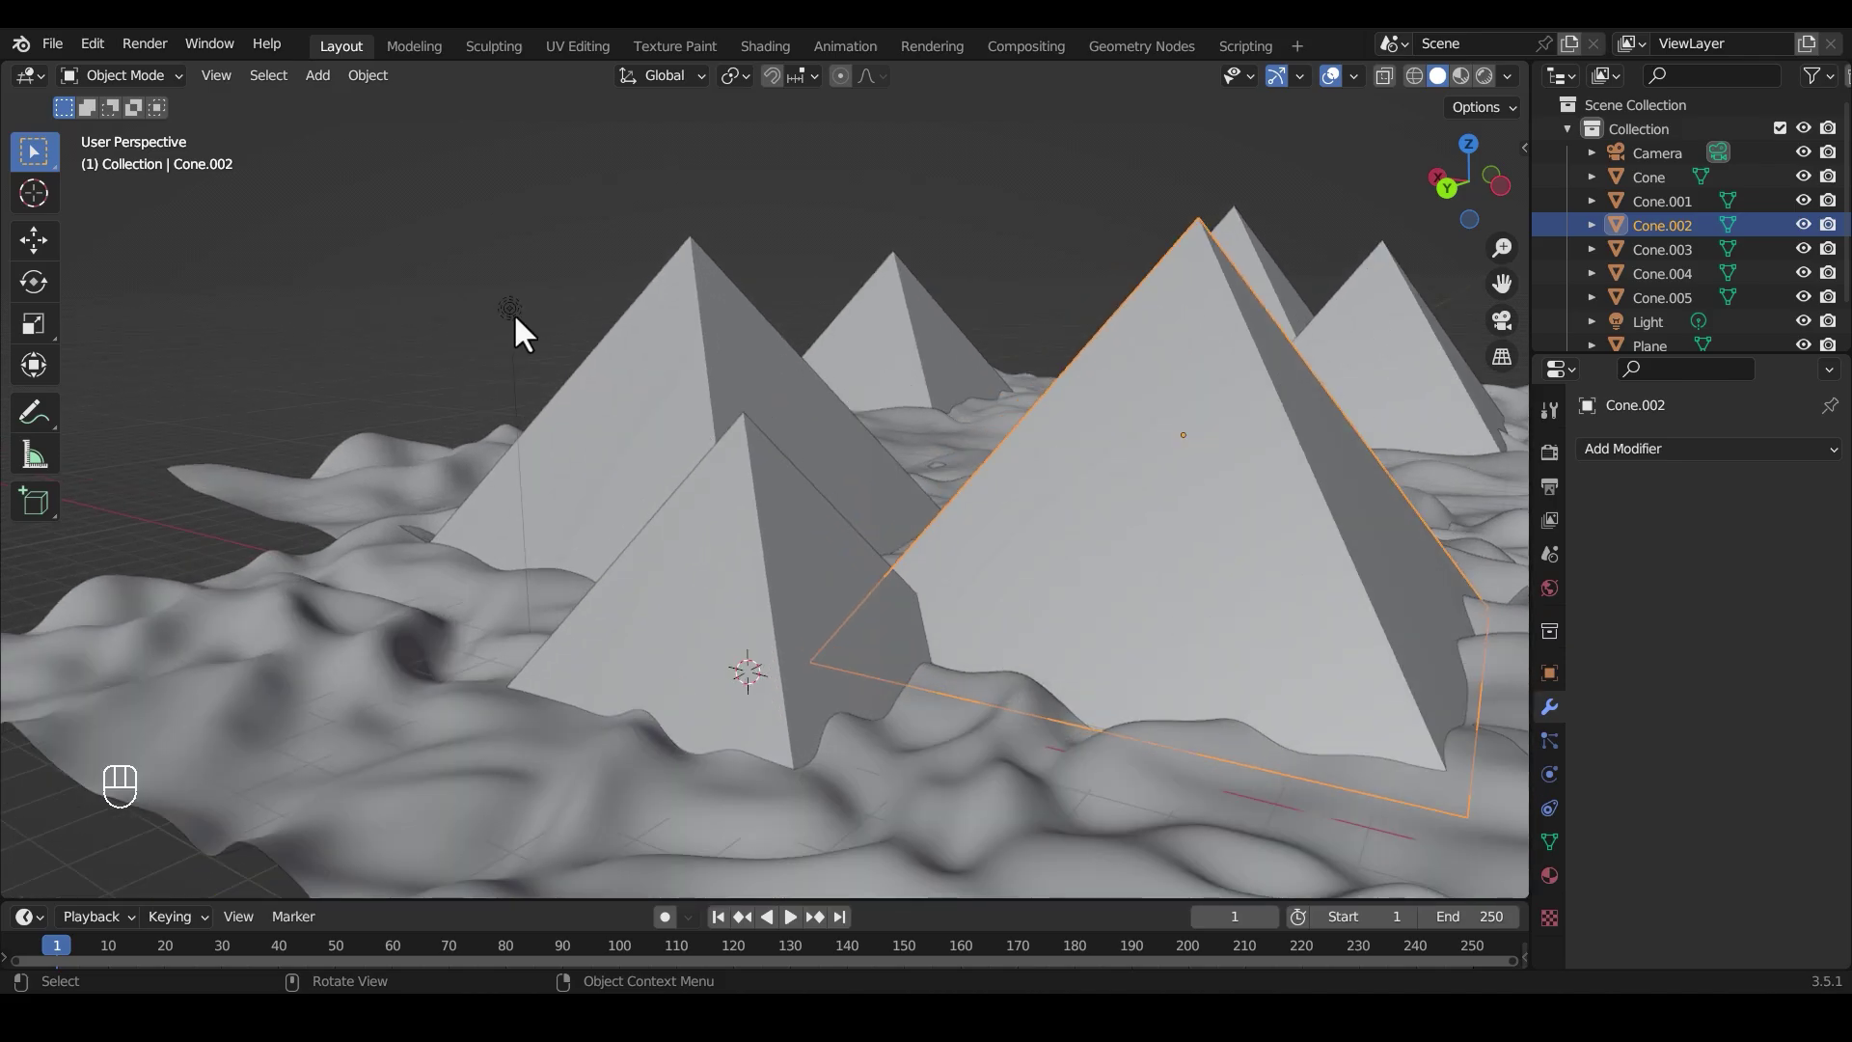
- Duplicate the point light and place the copy about 8.77 m along -X, near the rear pyramid on that side
{"action": "left_click", "coordinate": [512, 310]}
{"action": "middle_click_drag", "start_coordinate": [737, 430], "coordinate": [852, 414]}
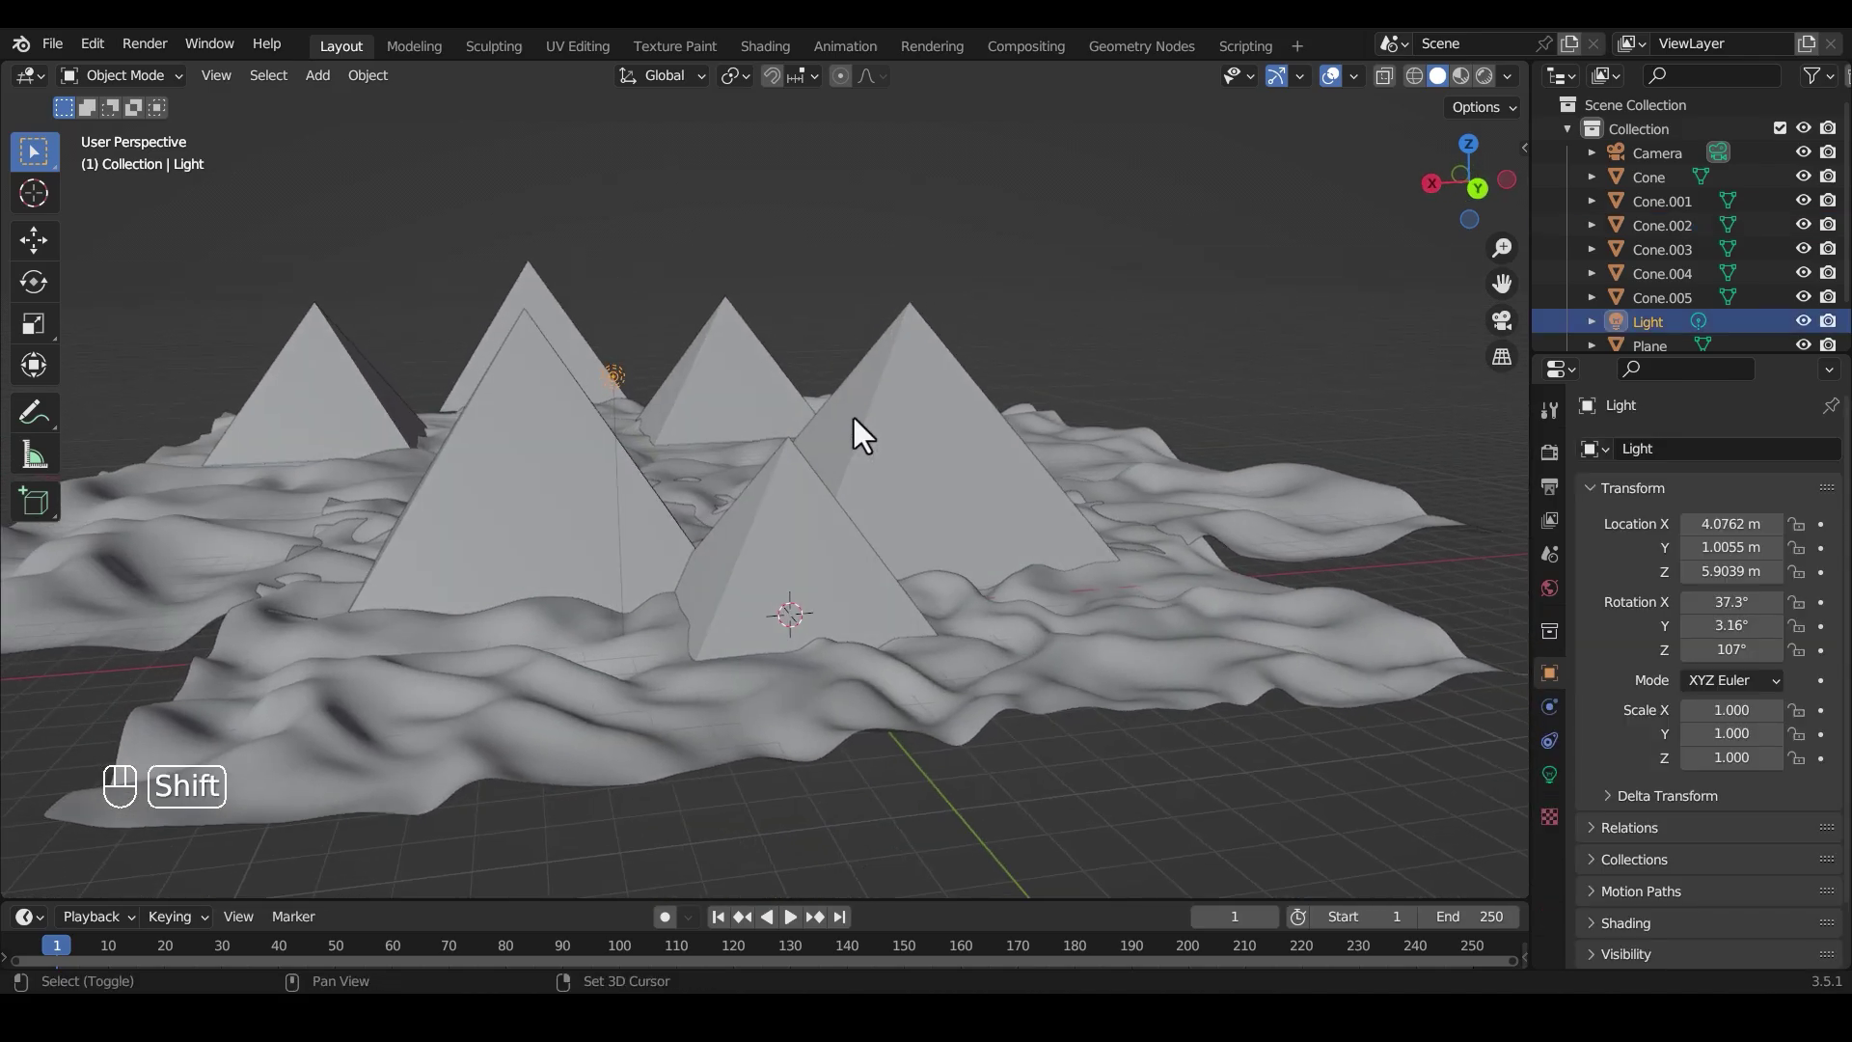
{"action": "key", "text": "shift+d"}
{"action": "key", "text": "z"}
{"action": "key", "text": "x"}
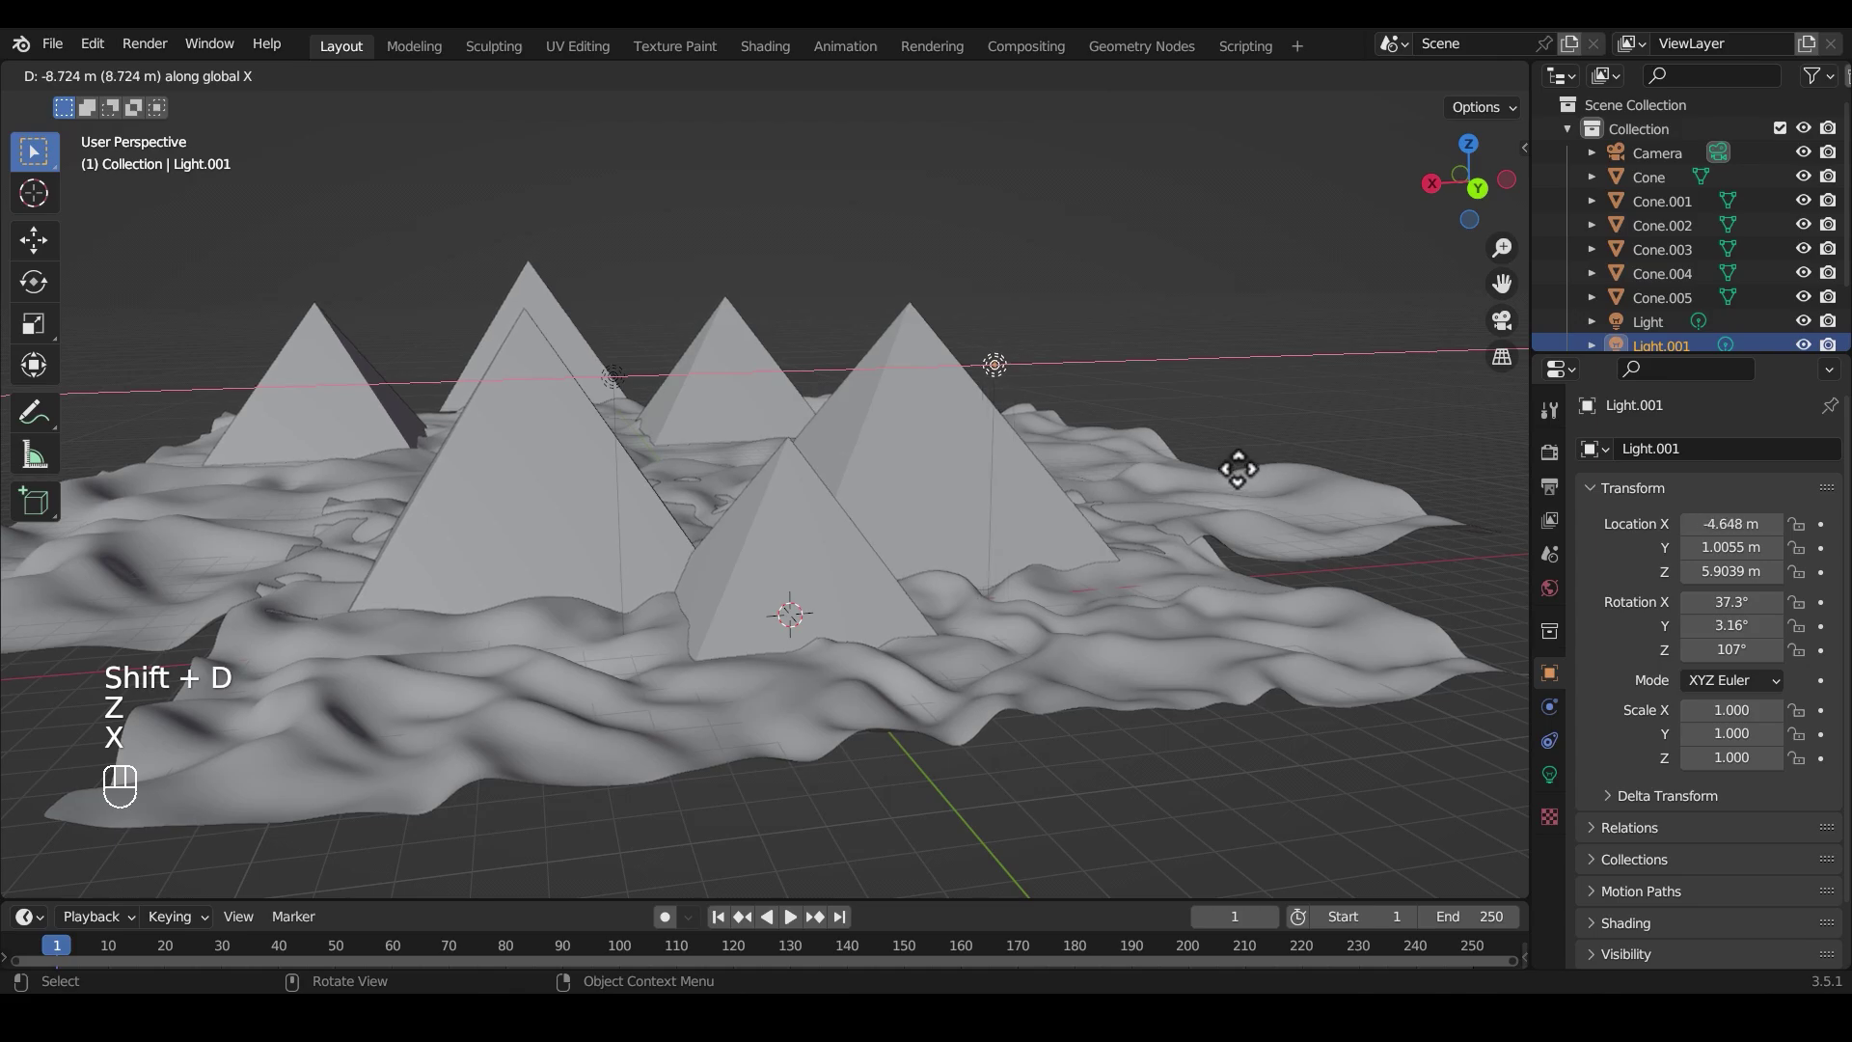
{"action": "left_click", "coordinate": [1232, 467]}
{"action": "middle_click_drag", "start_coordinate": [714, 380], "coordinate": [770, 330]}
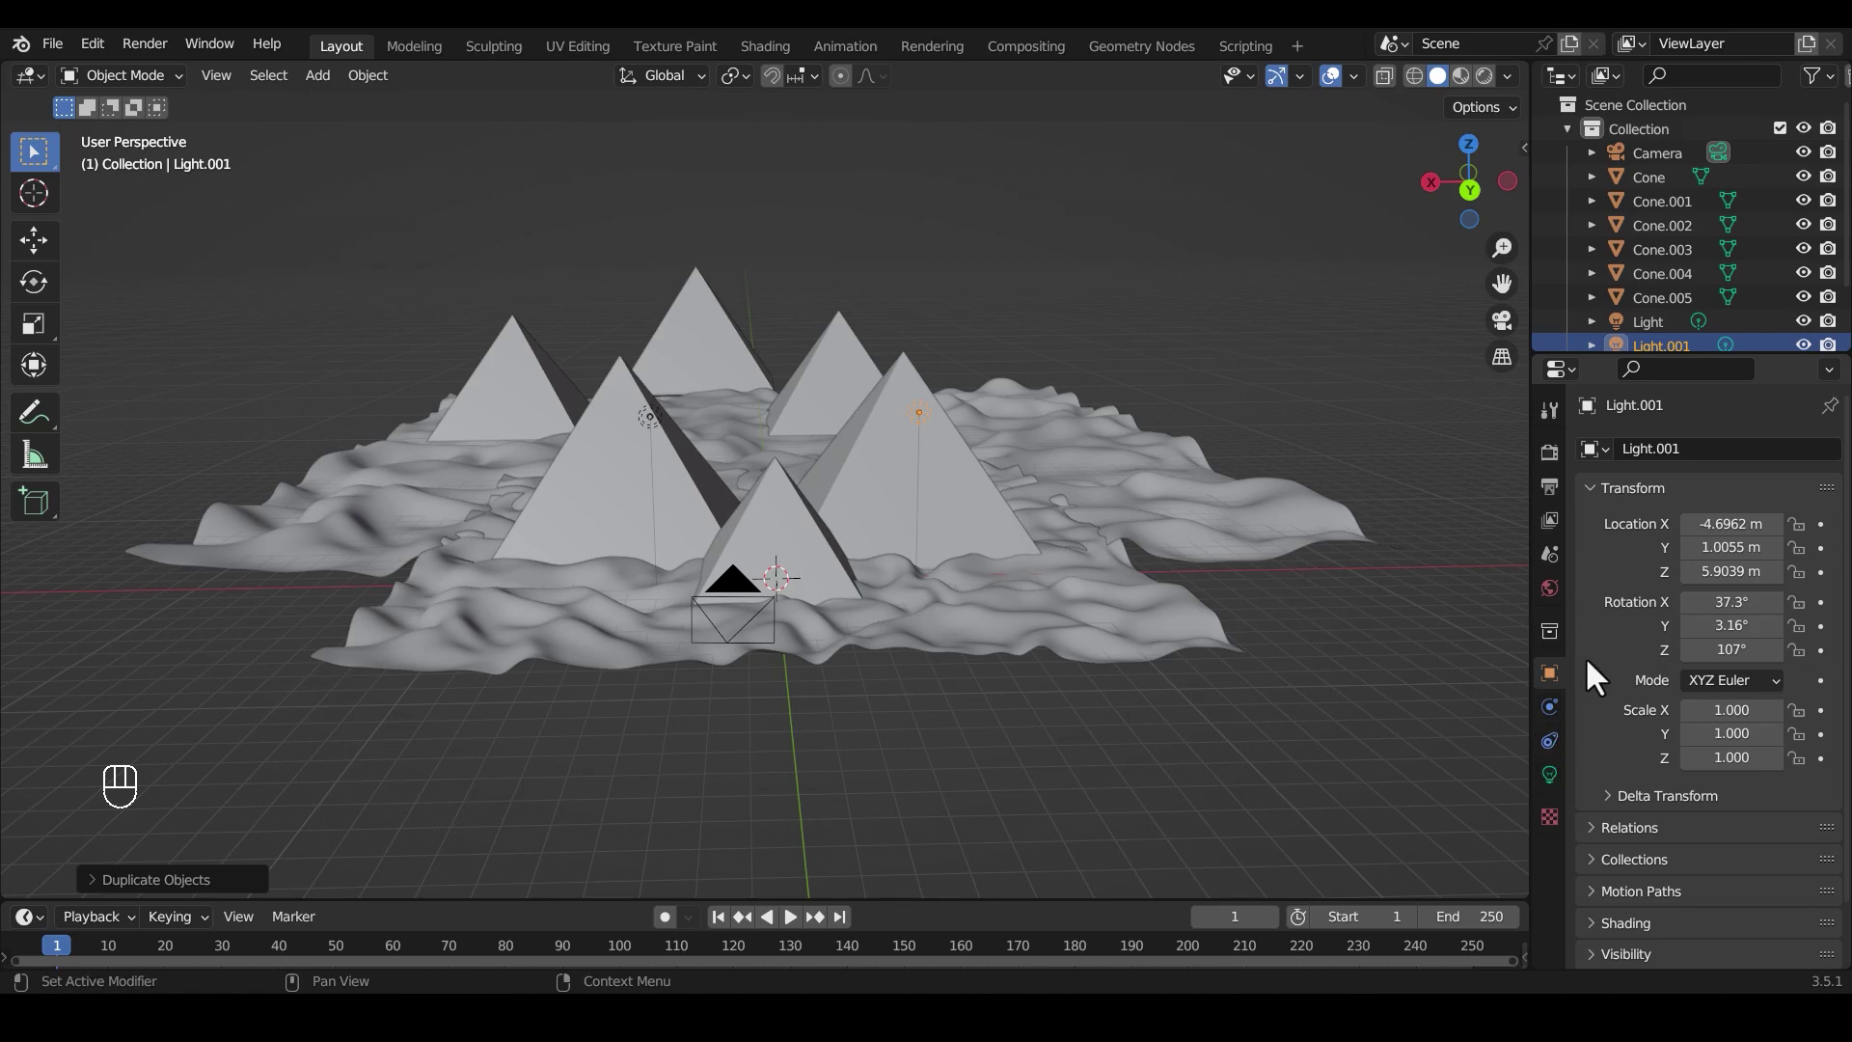
- Assign a Nishita Sky Texture as the world background colour and switch the viewport to rendered shading
{"action": "left_click", "coordinate": [1551, 591]}
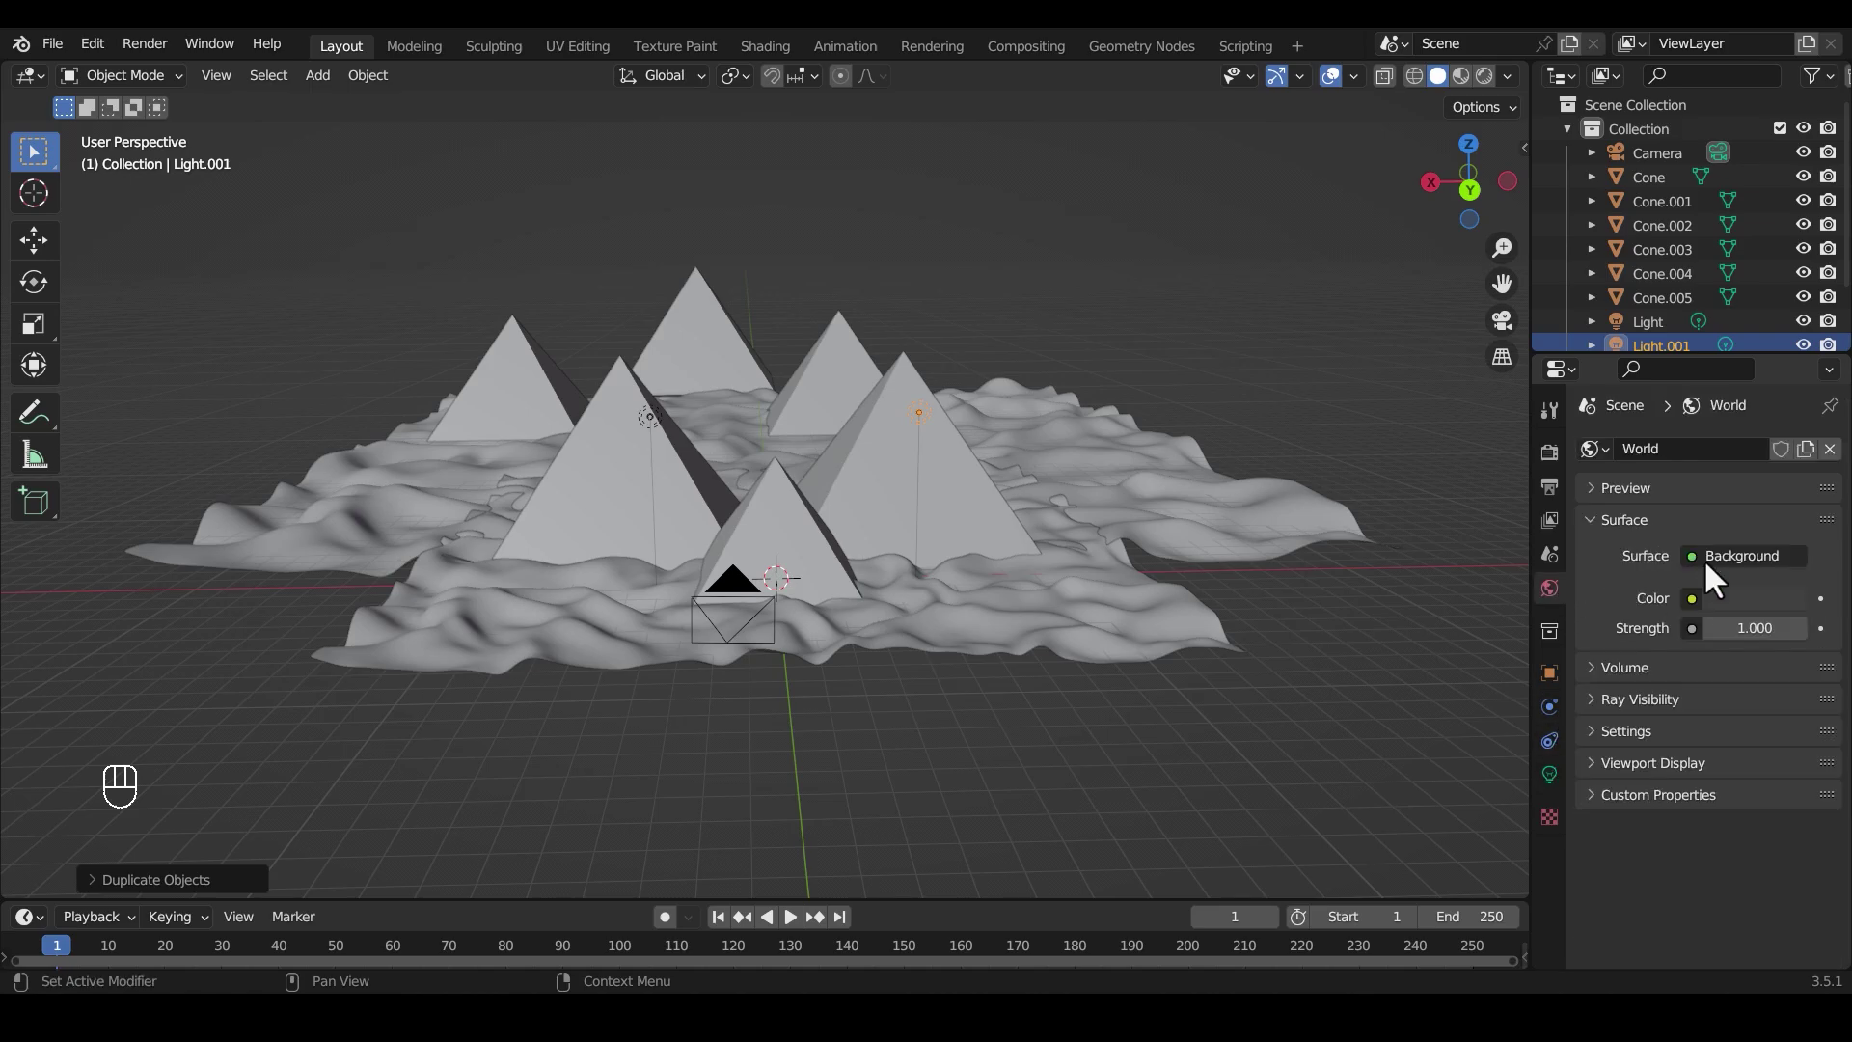
{"action": "left_click", "coordinate": [1691, 600]}
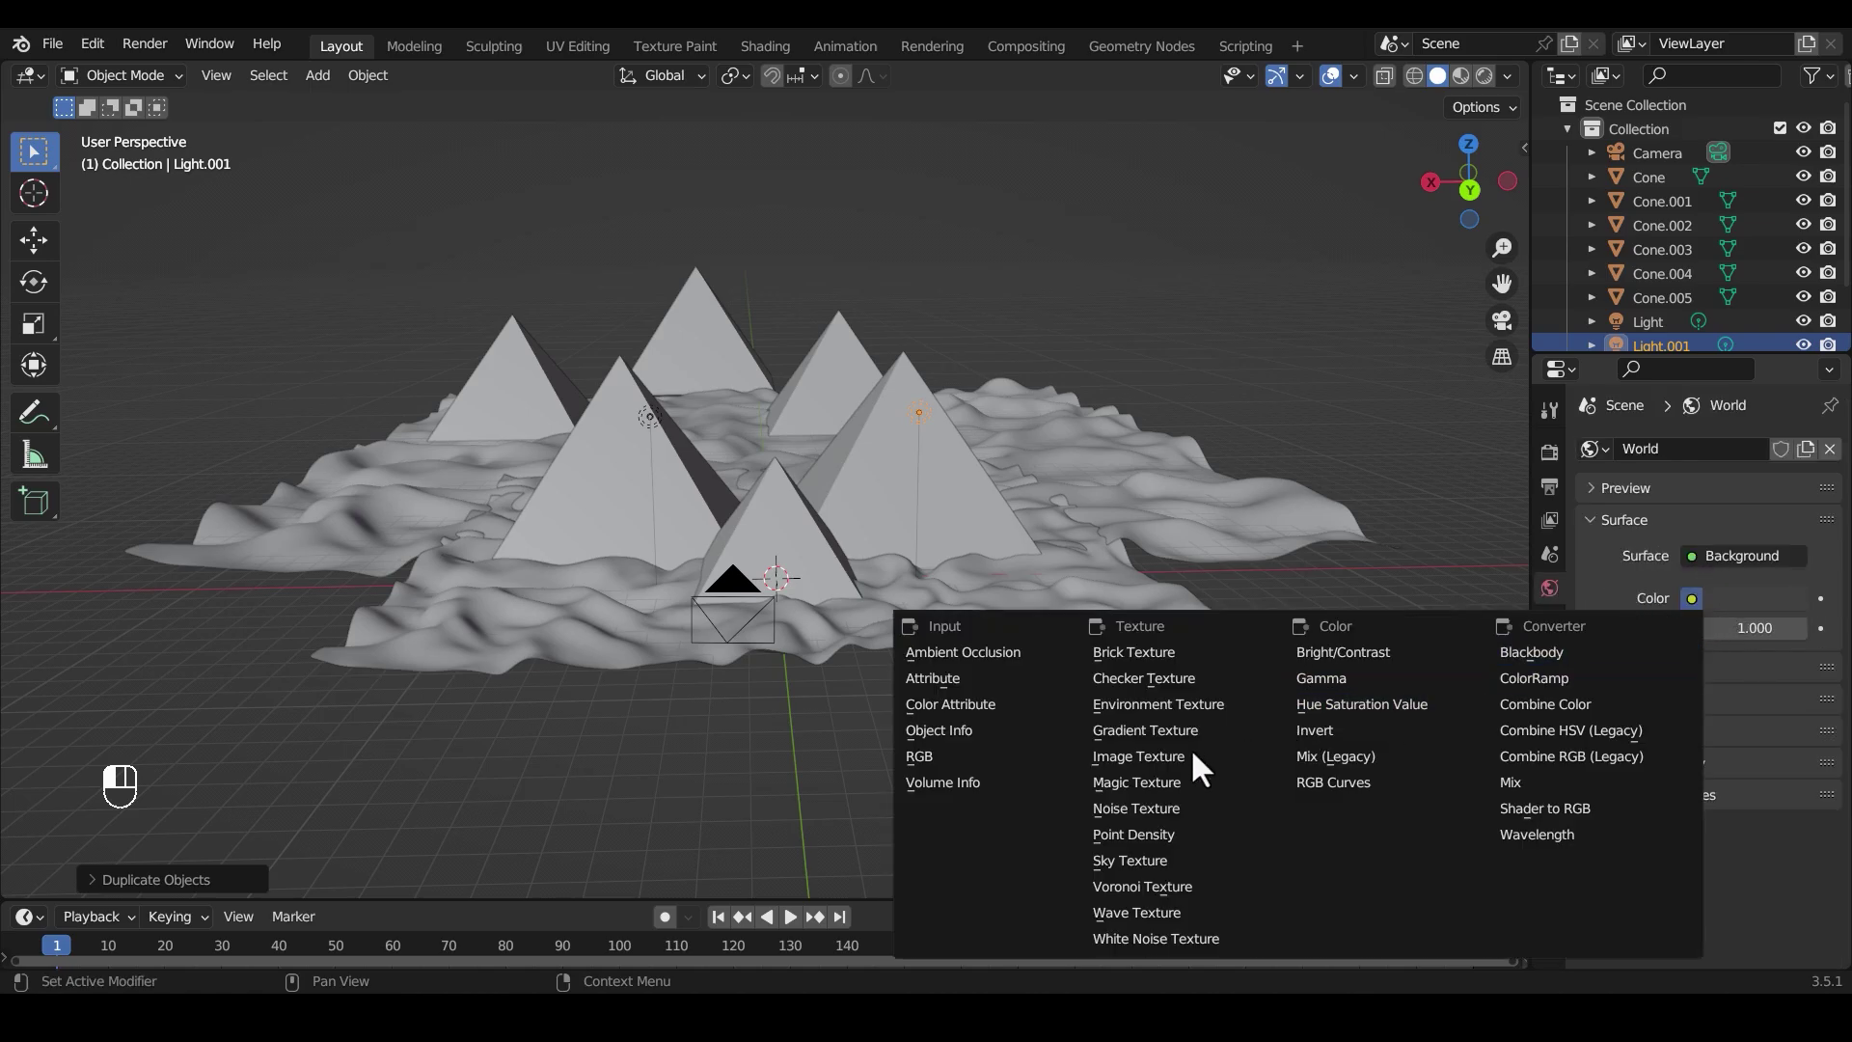
{"action": "left_click", "coordinate": [1183, 861]}
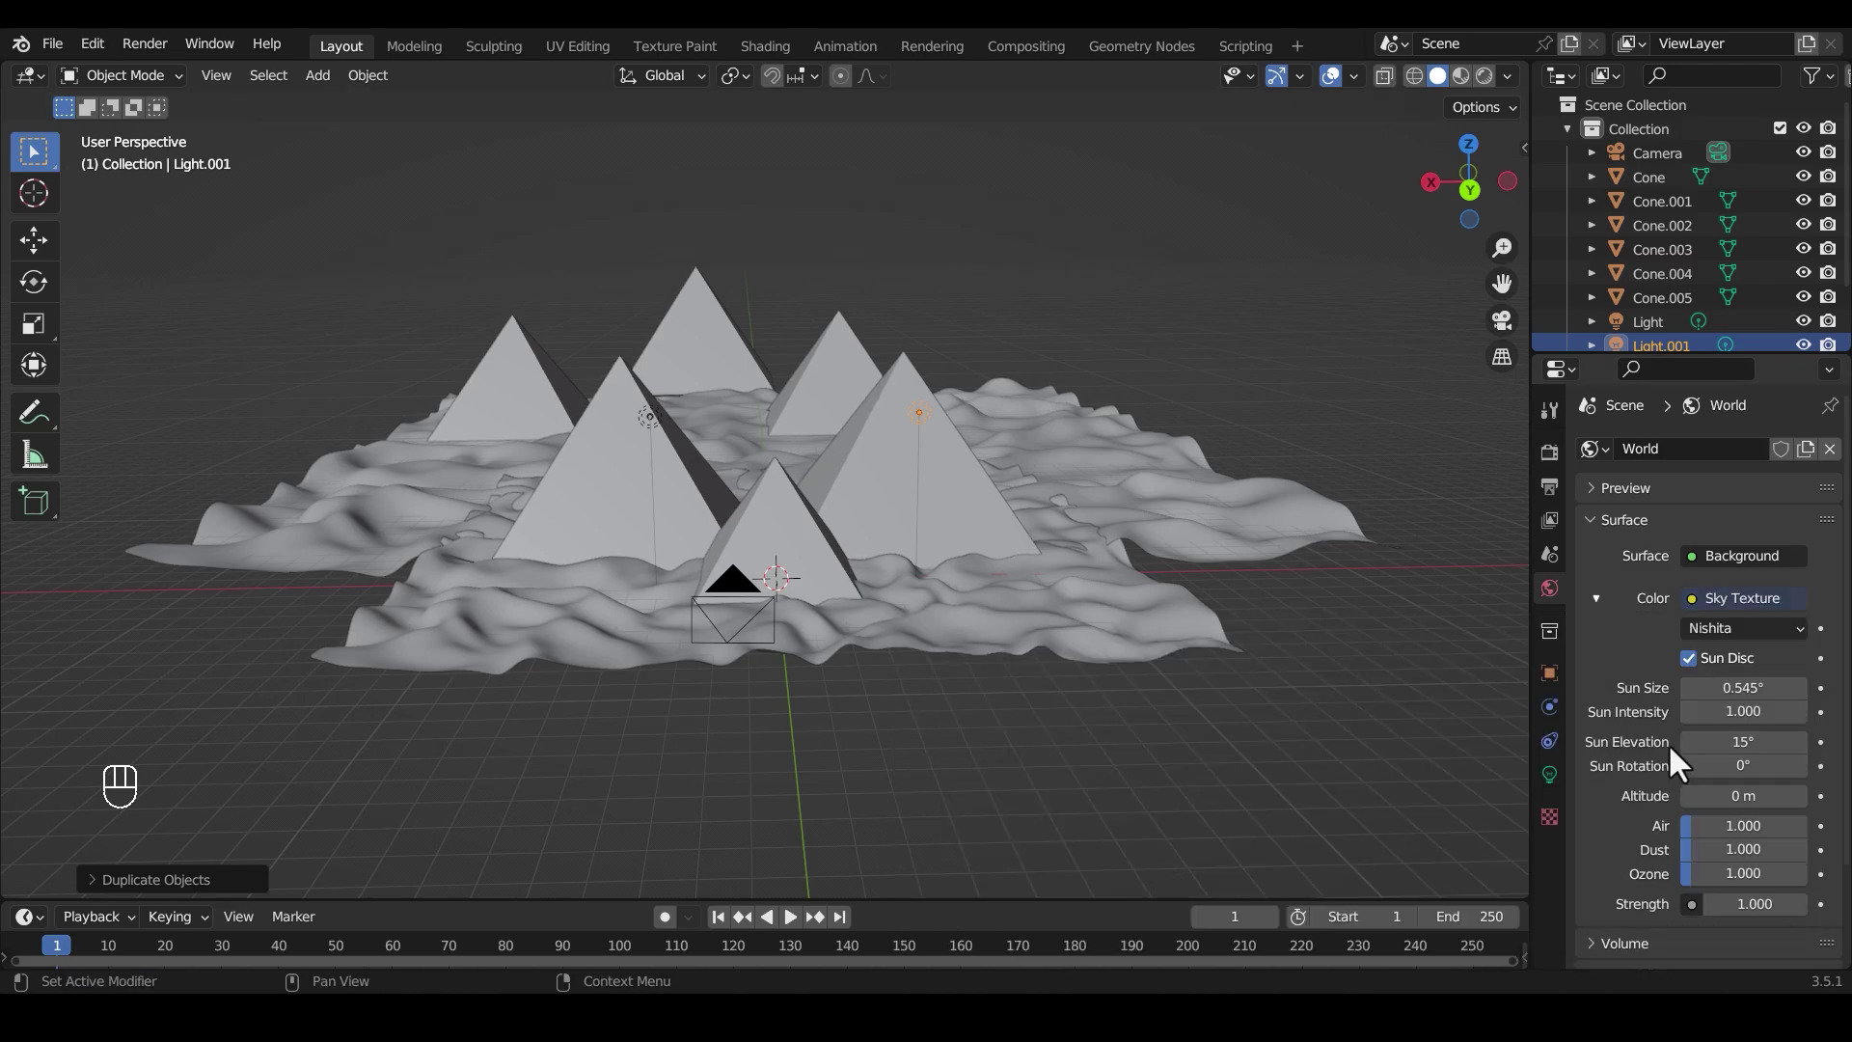
{"action": "scroll", "coordinate": [1611, 720], "scroll_direction": "down", "scroll_amount": 2}
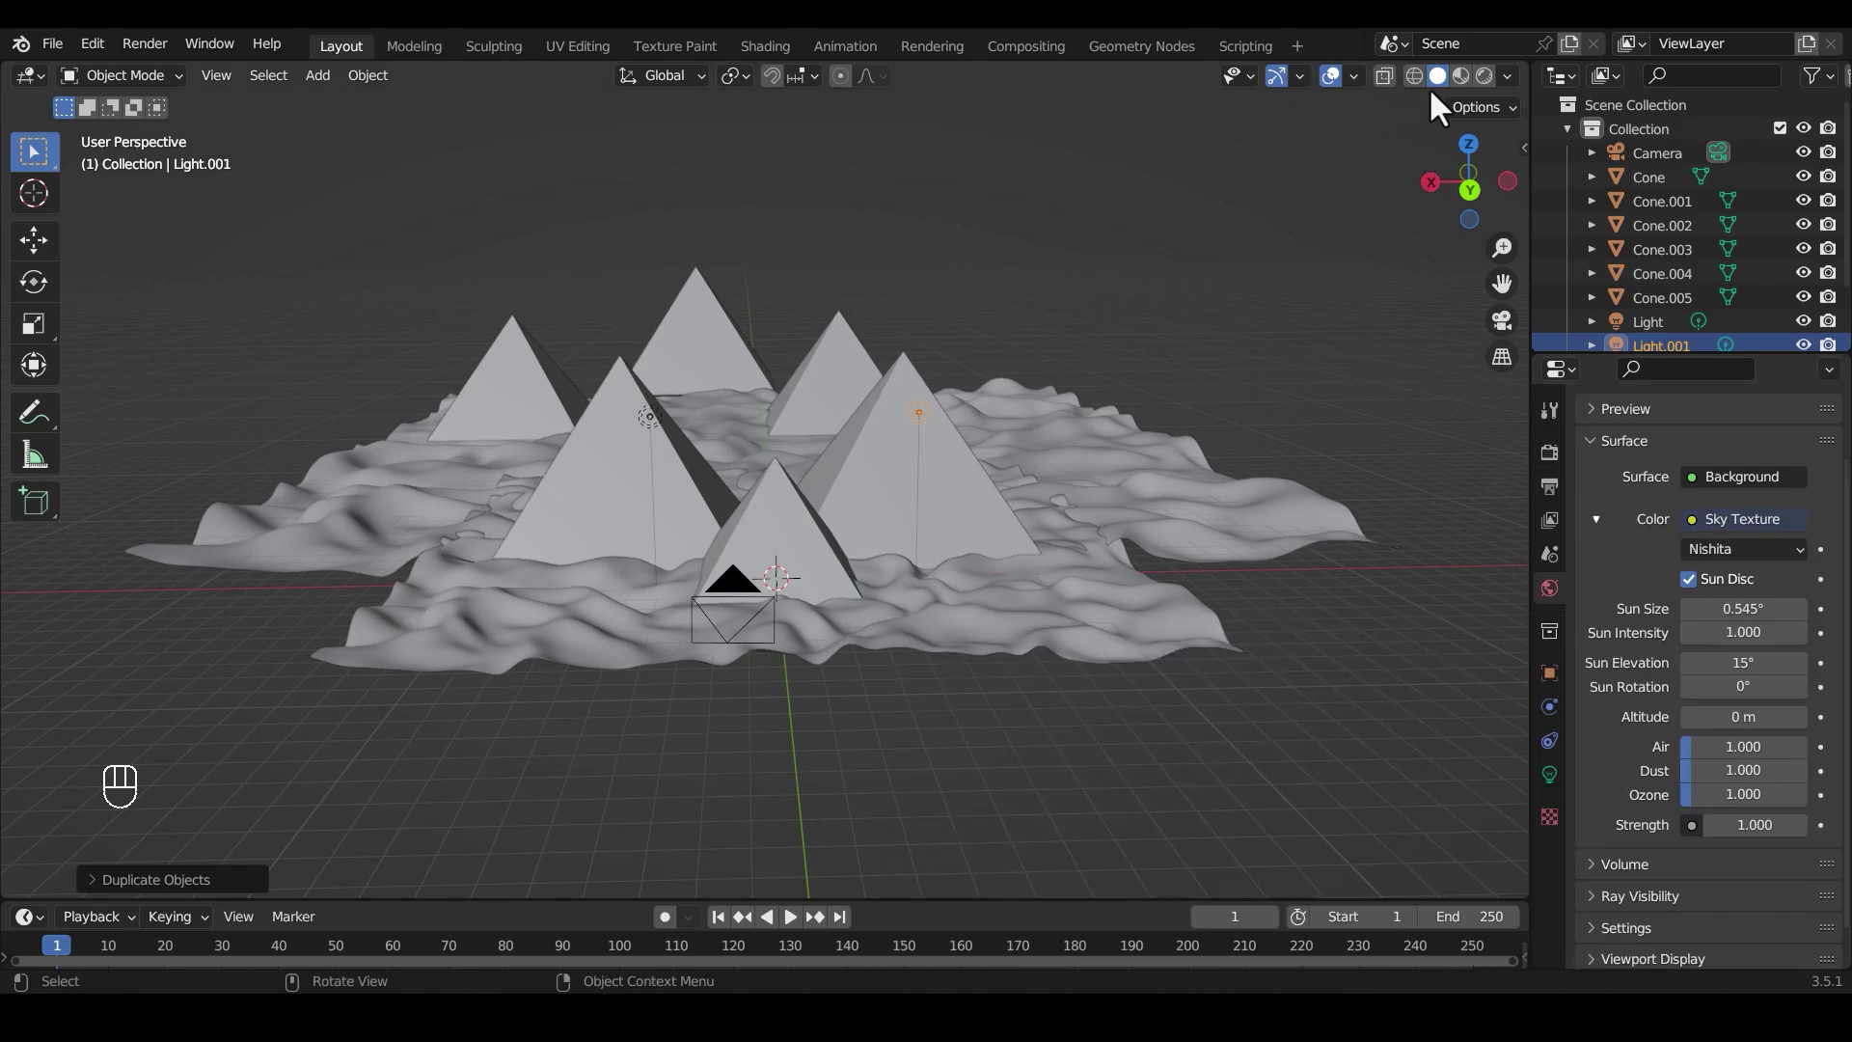
{"action": "left_click", "coordinate": [1485, 76]}
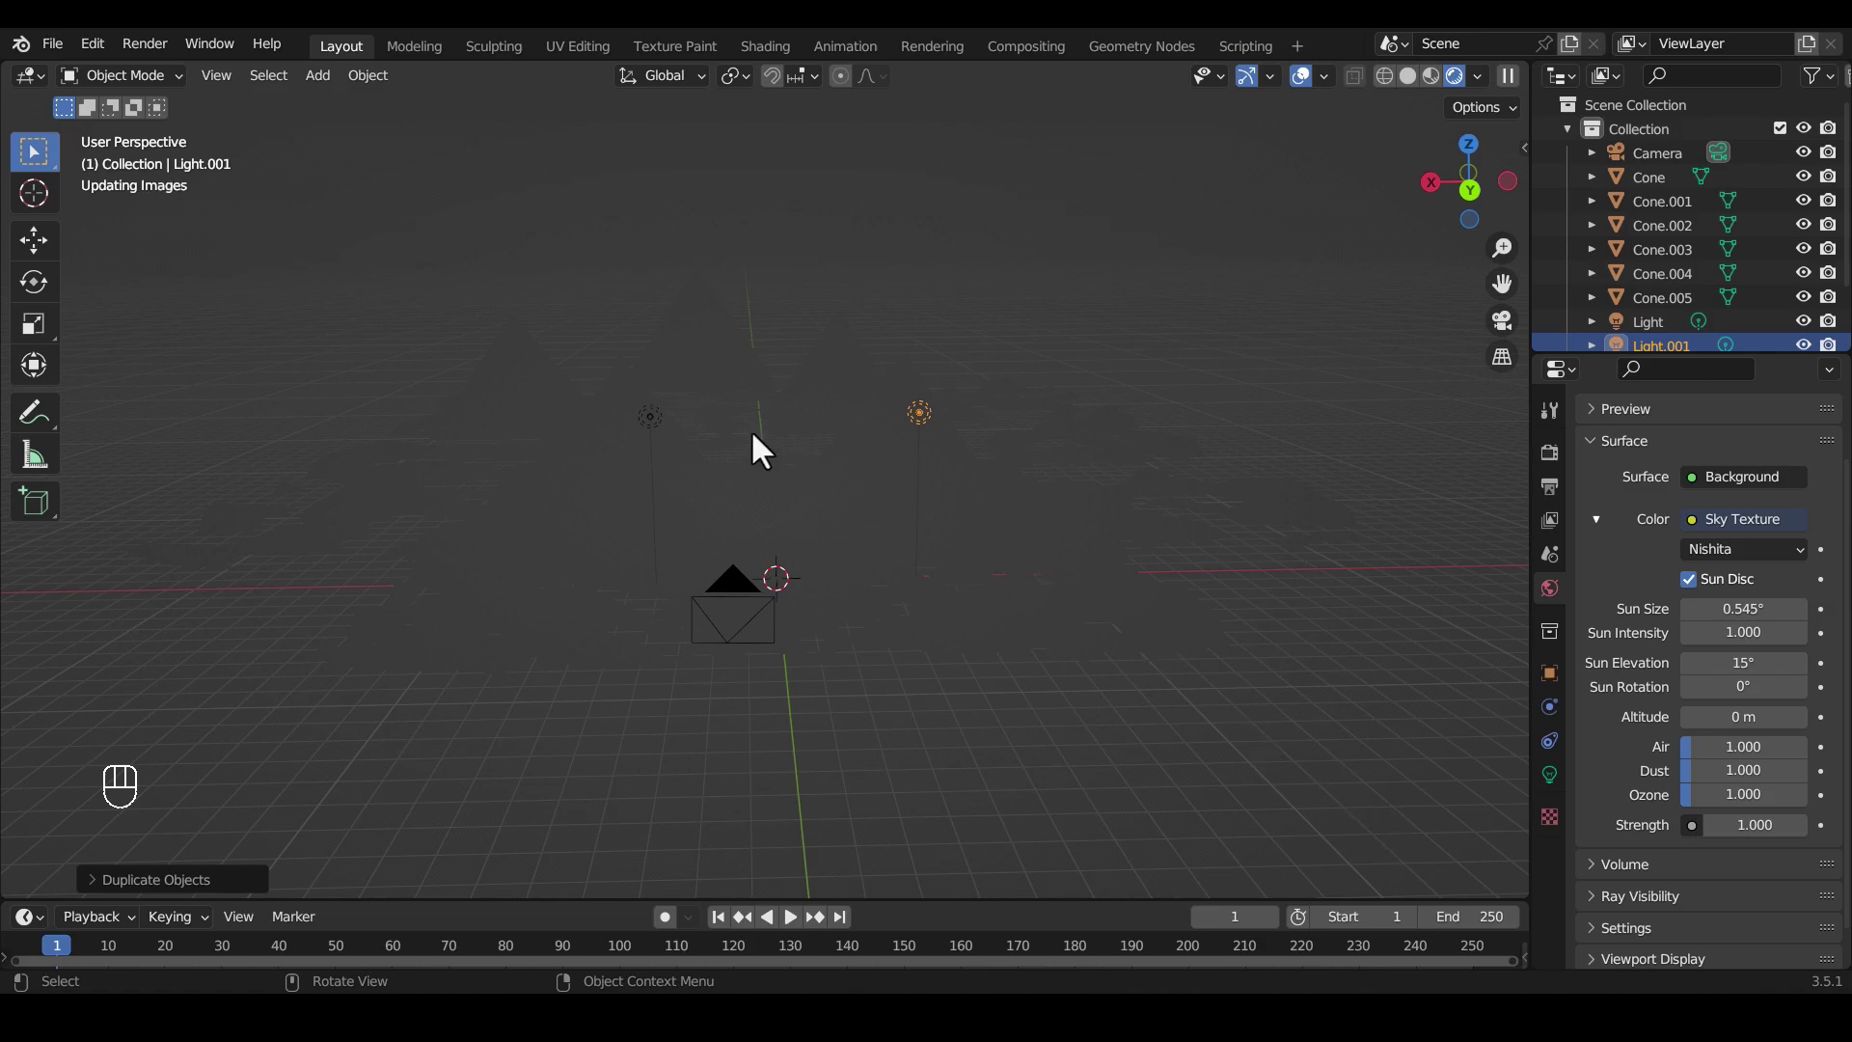
{"action": "scroll", "coordinate": [1106, 512], "scroll_direction": "up", "scroll_amount": 2}
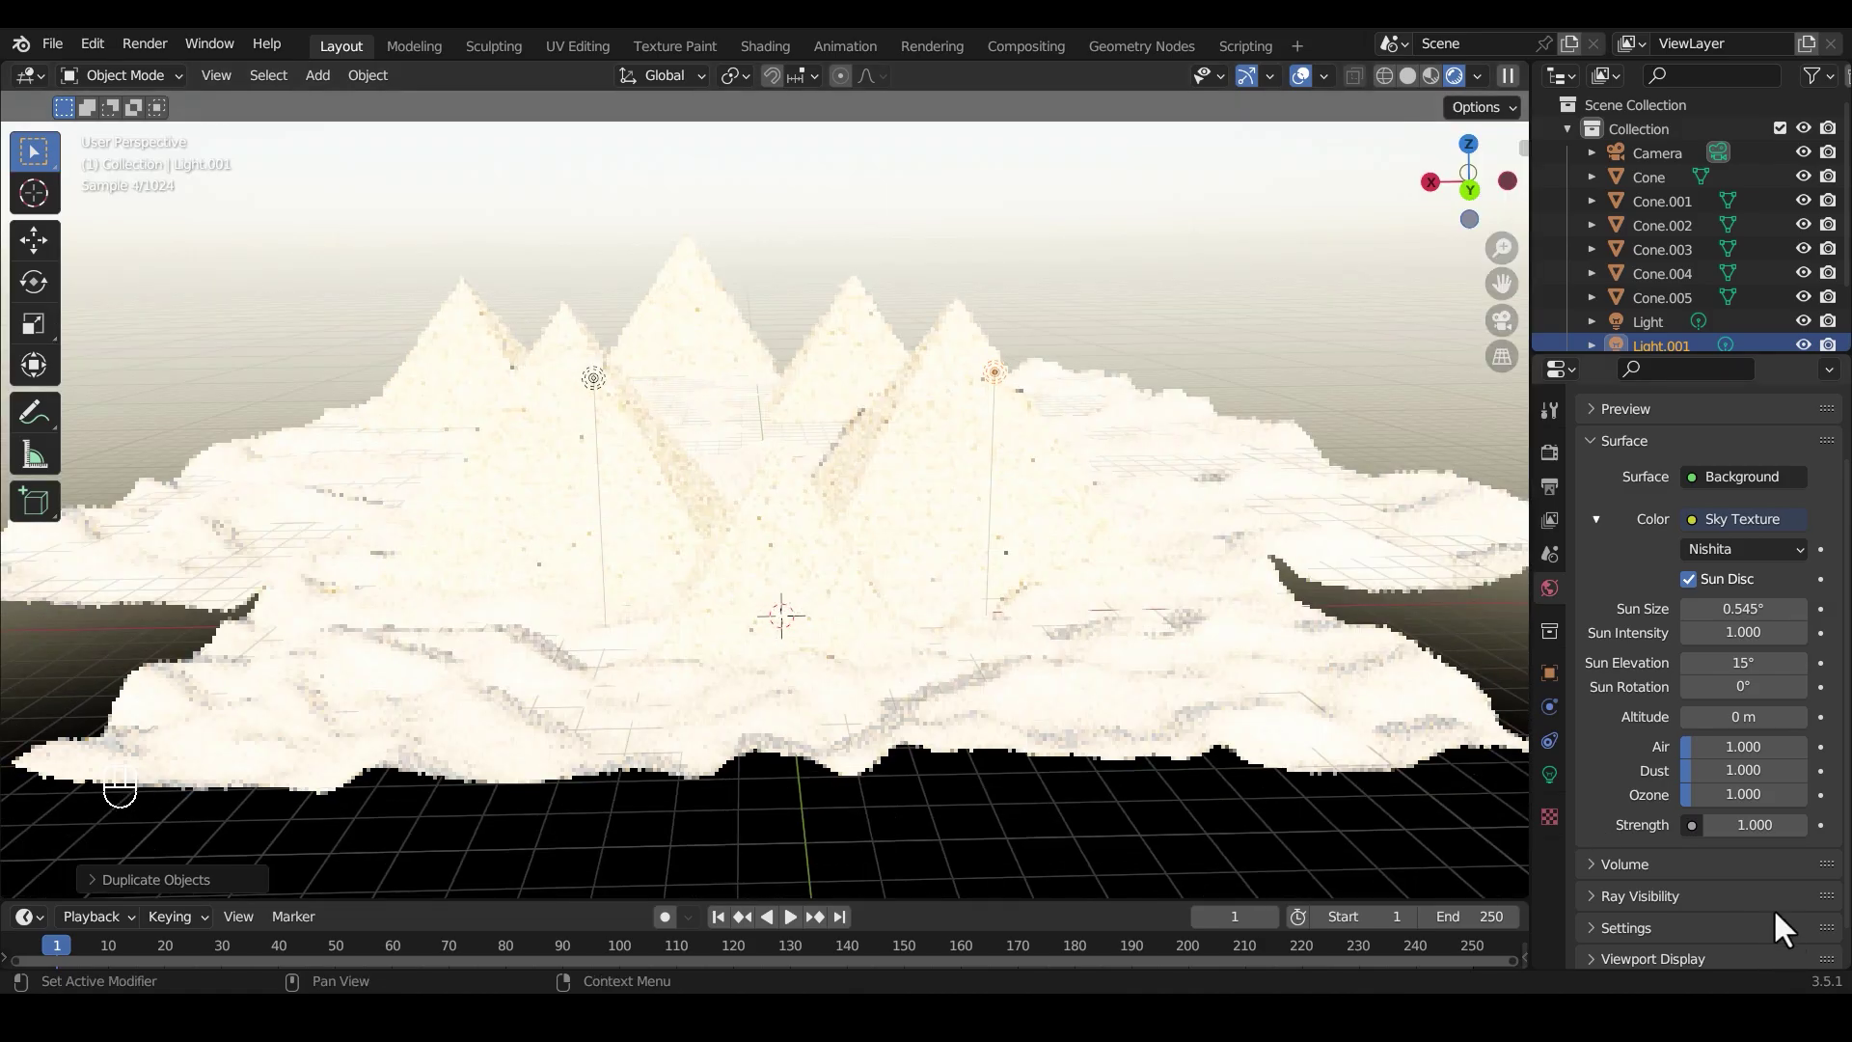
- Try a world background strength of 0.1 for the sky, and lower it further to 0
{"action": "left_click", "coordinate": [1735, 825]}
{"action": "key", "text": "BackSpace"}
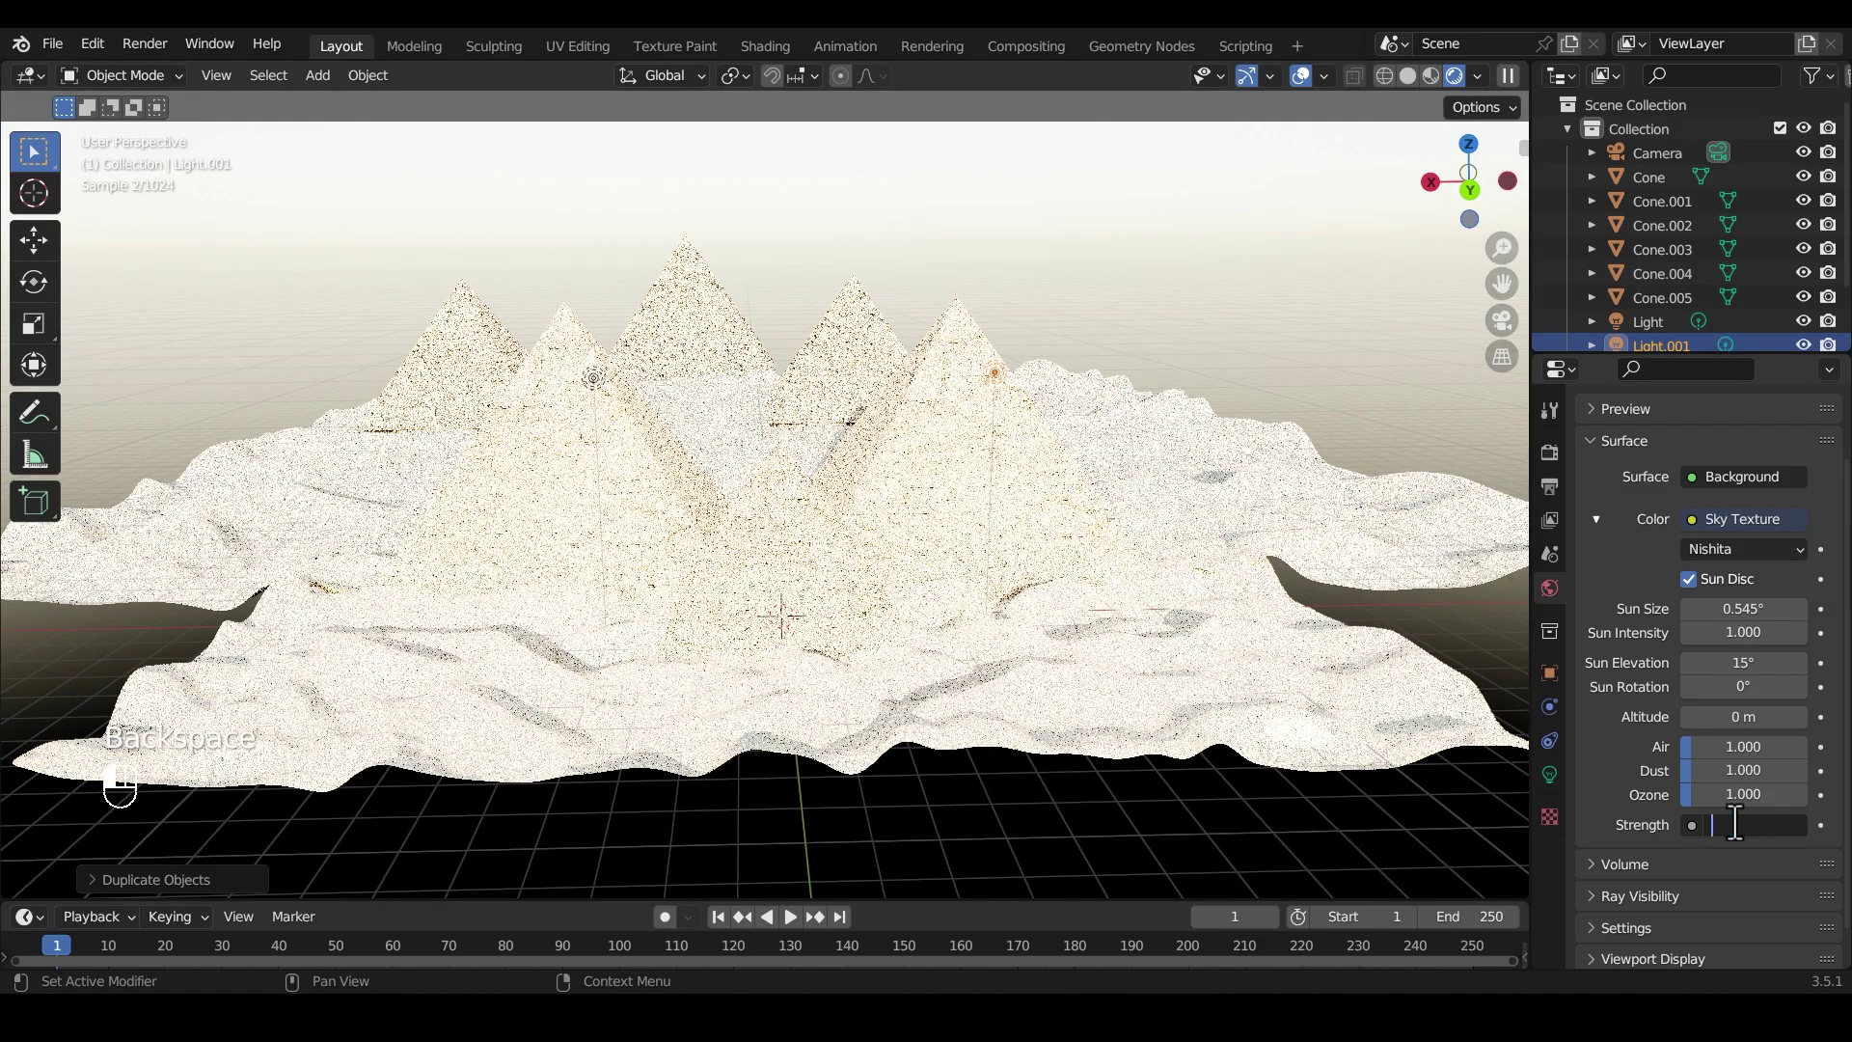
{"action": "type", "text": ".1"}
{"action": "key", "text": "Return"}
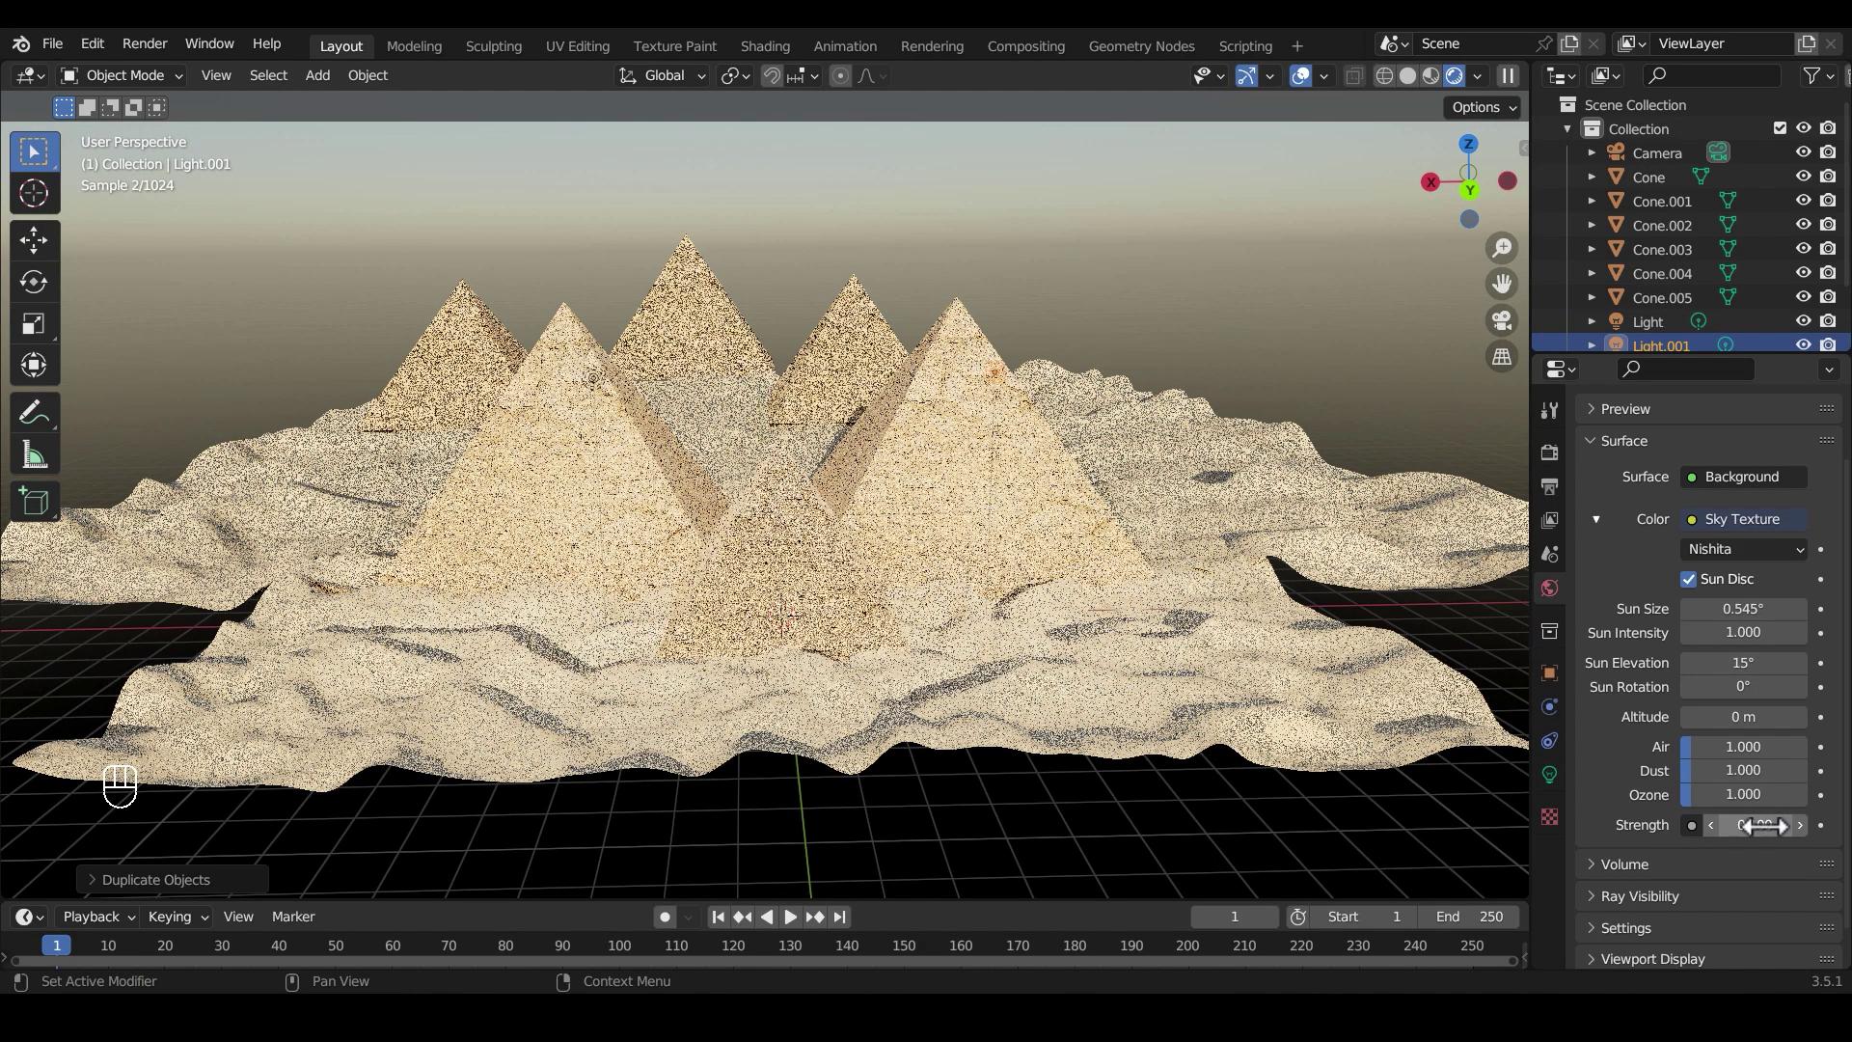
{"action": "left_click", "coordinate": [1712, 825]}
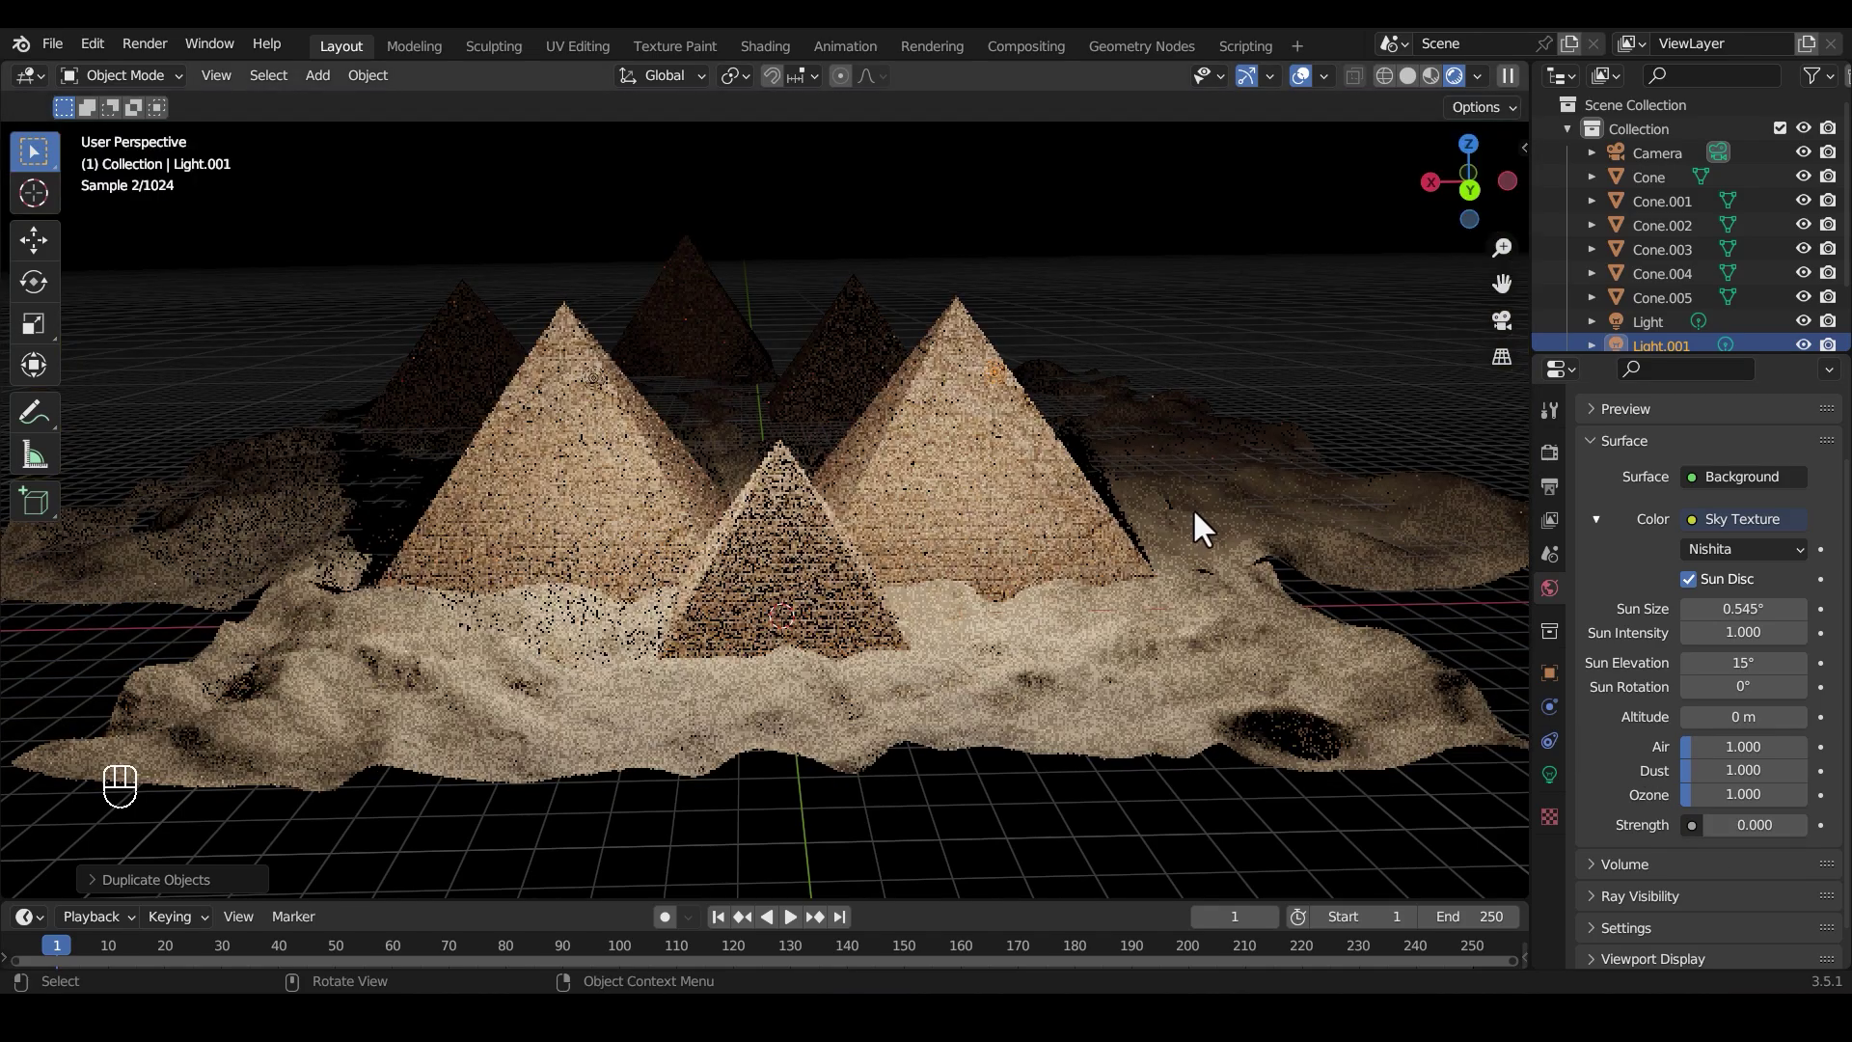